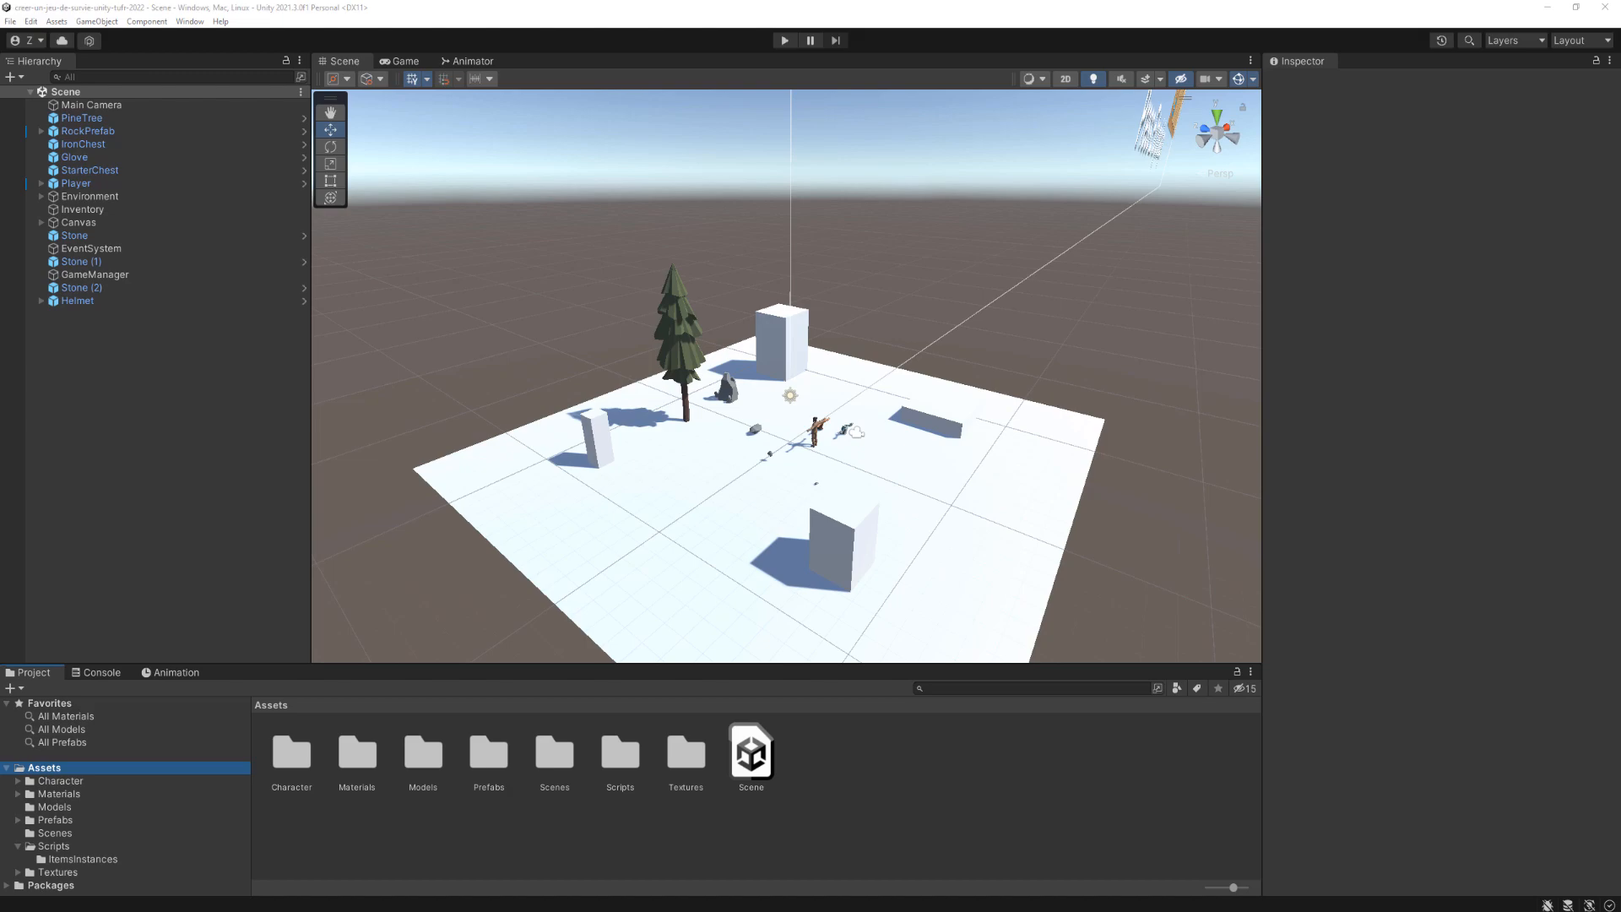
Step: Place the WoodLog prefab from the Prefabs folder on the ground in the scene
scroll(909, 159, "up", 10)
scroll(910, 159, "up", 6)
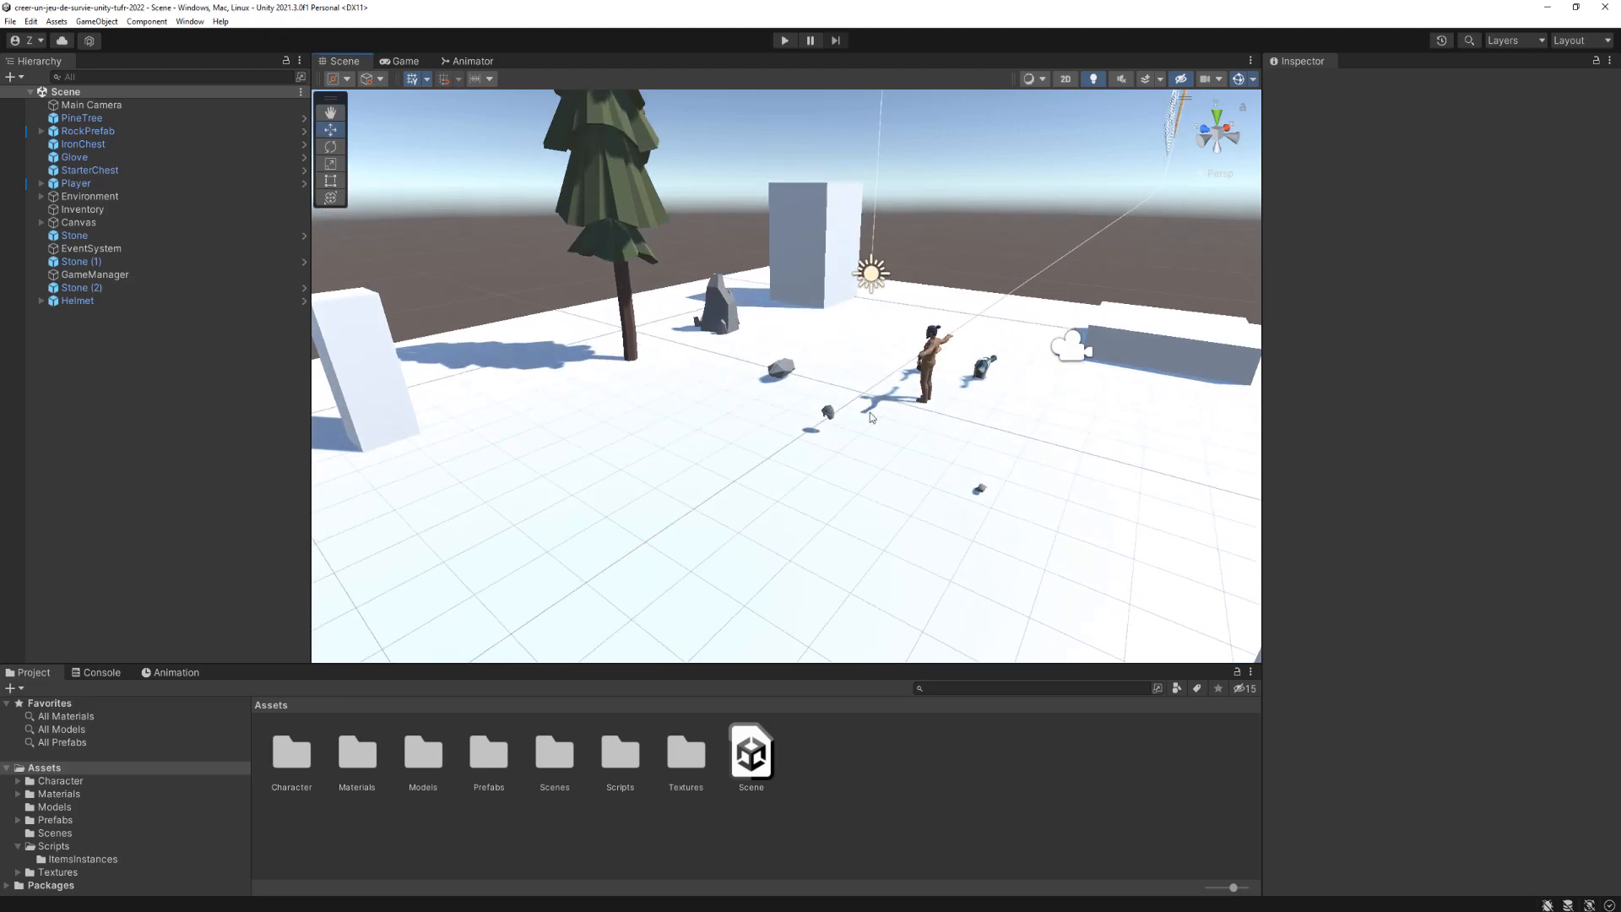
left_click(73, 821)
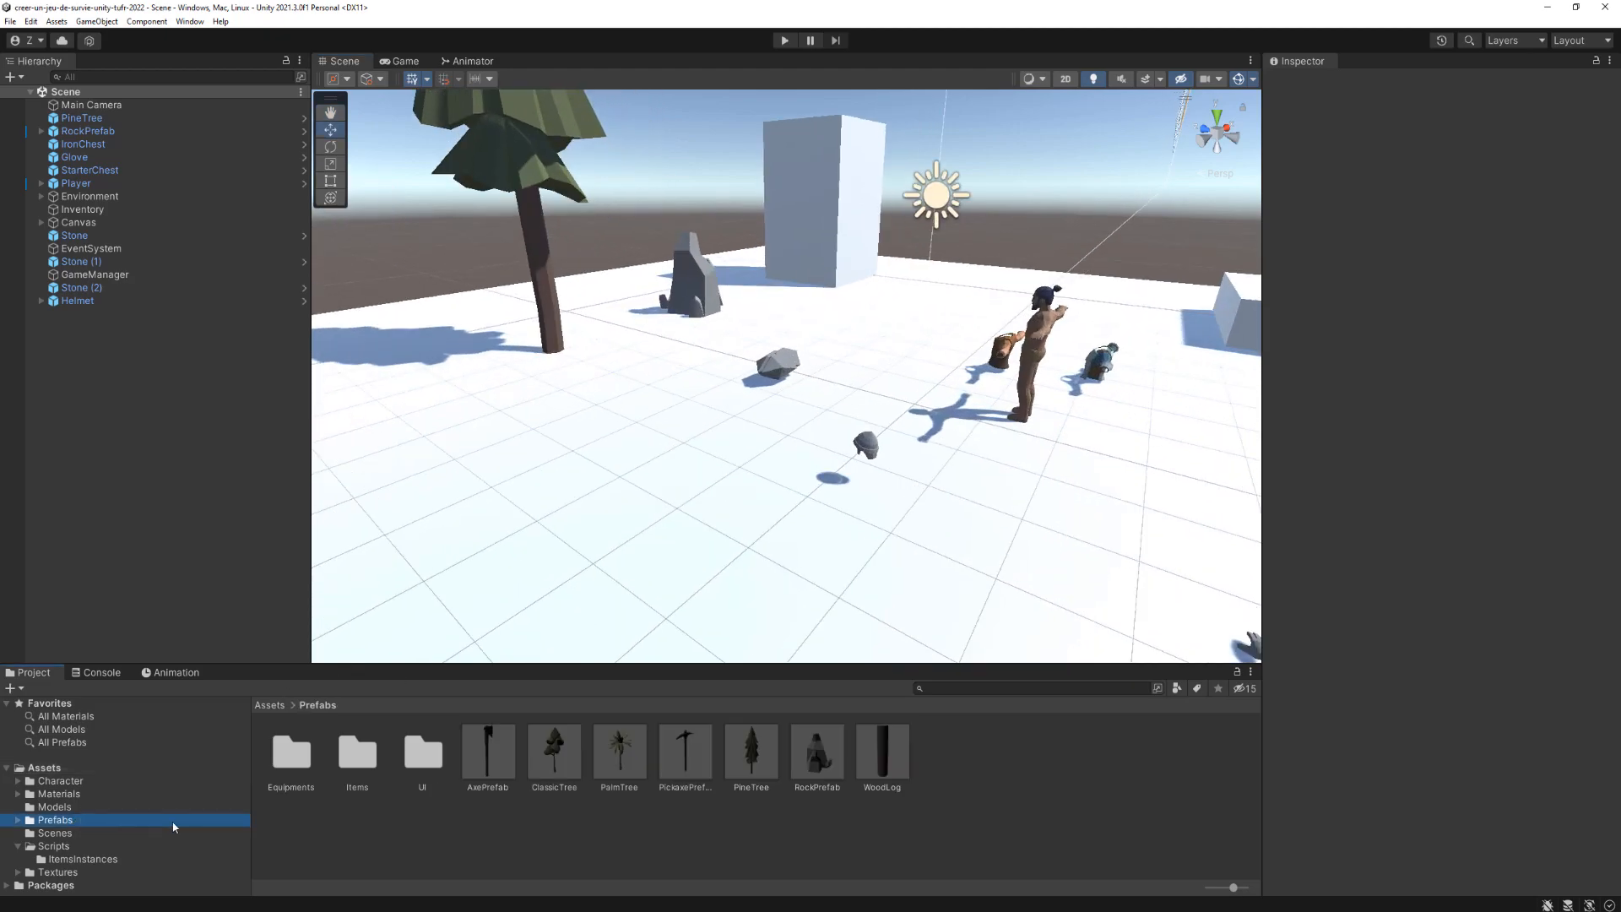
left_click_drag(891, 772, 632, 500)
middle_click_drag(746, 566, 892, 430)
scroll(773, 490, "up", 4)
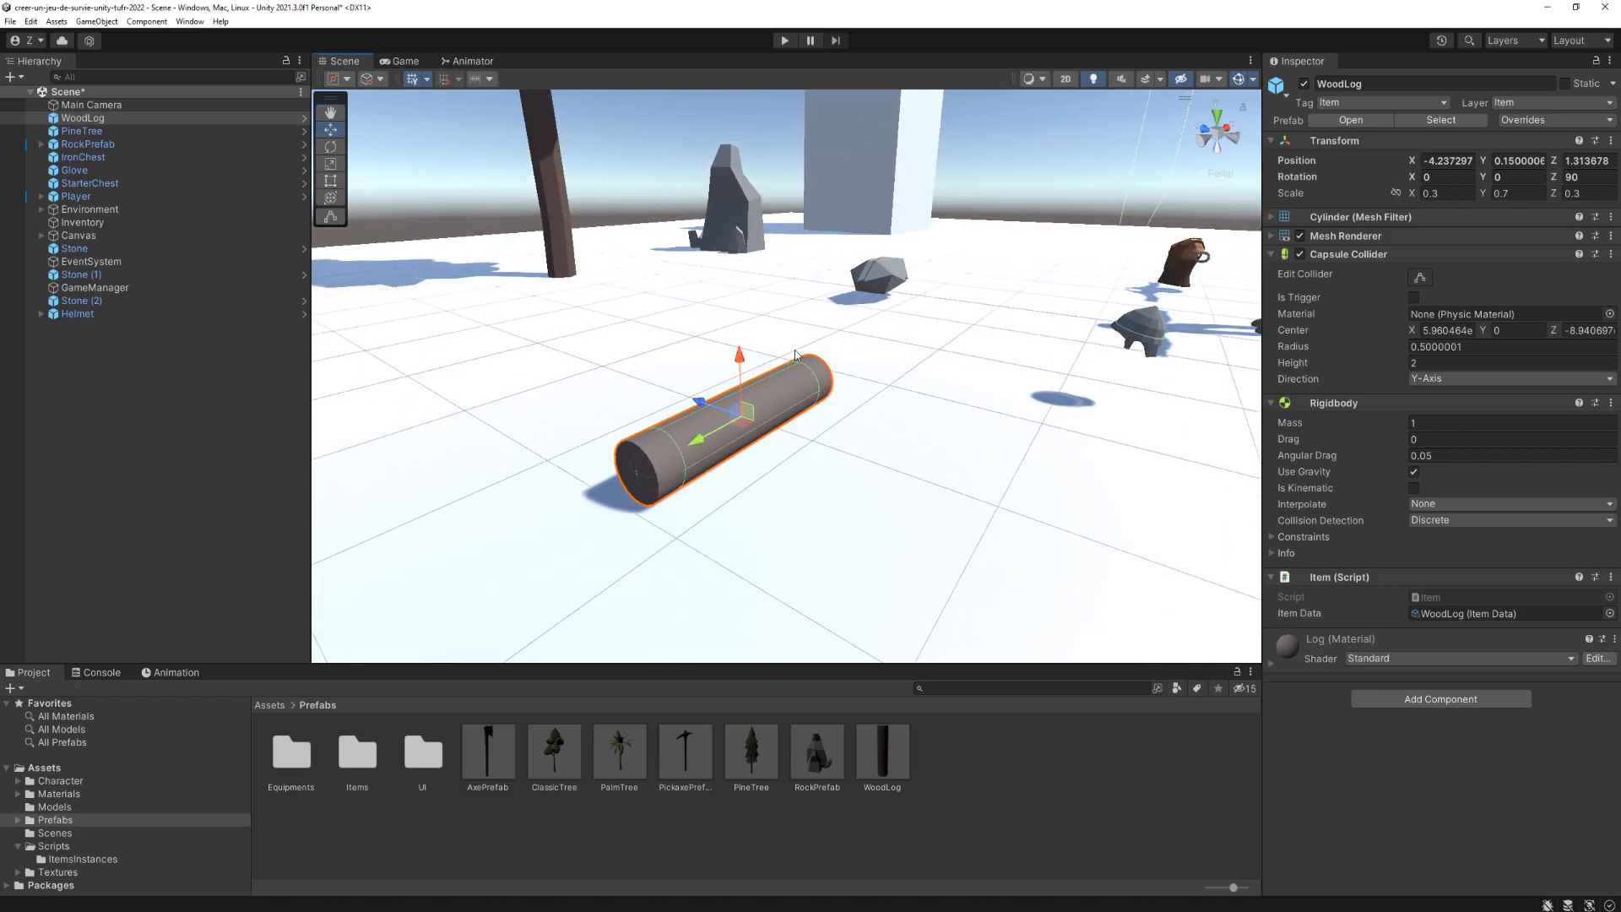
scroll(795, 356, "down", 5)
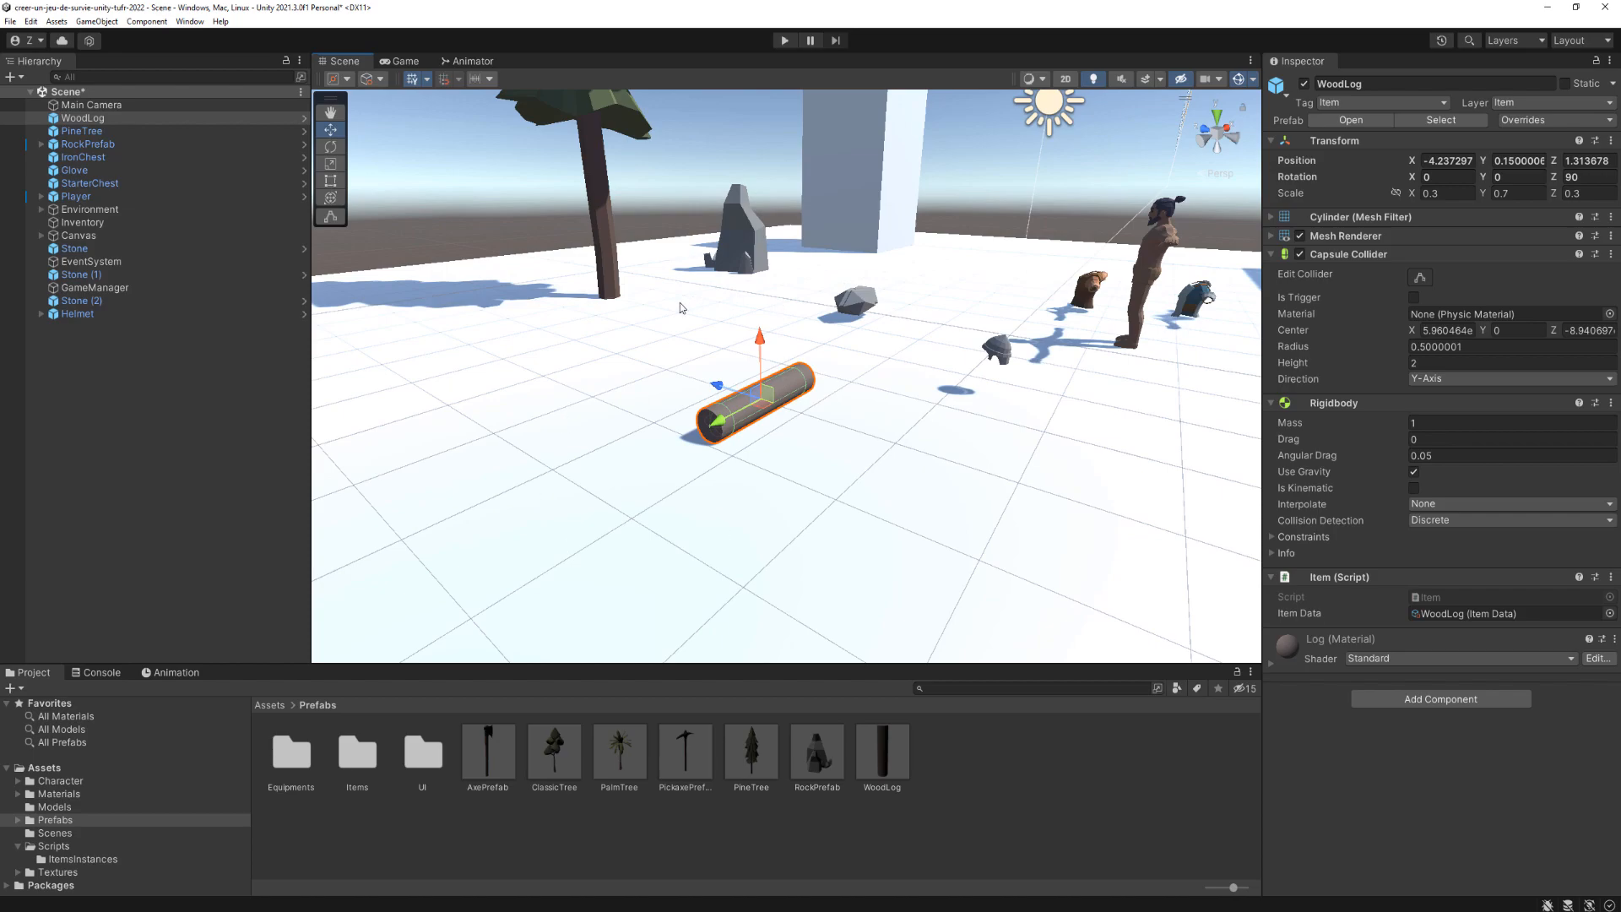
Step: Bring up the Low-Poly Simple Nature Pack page on the Unity Asset Store in the browser and look through its preview images
left_click_drag(1620, 237, 618, 187)
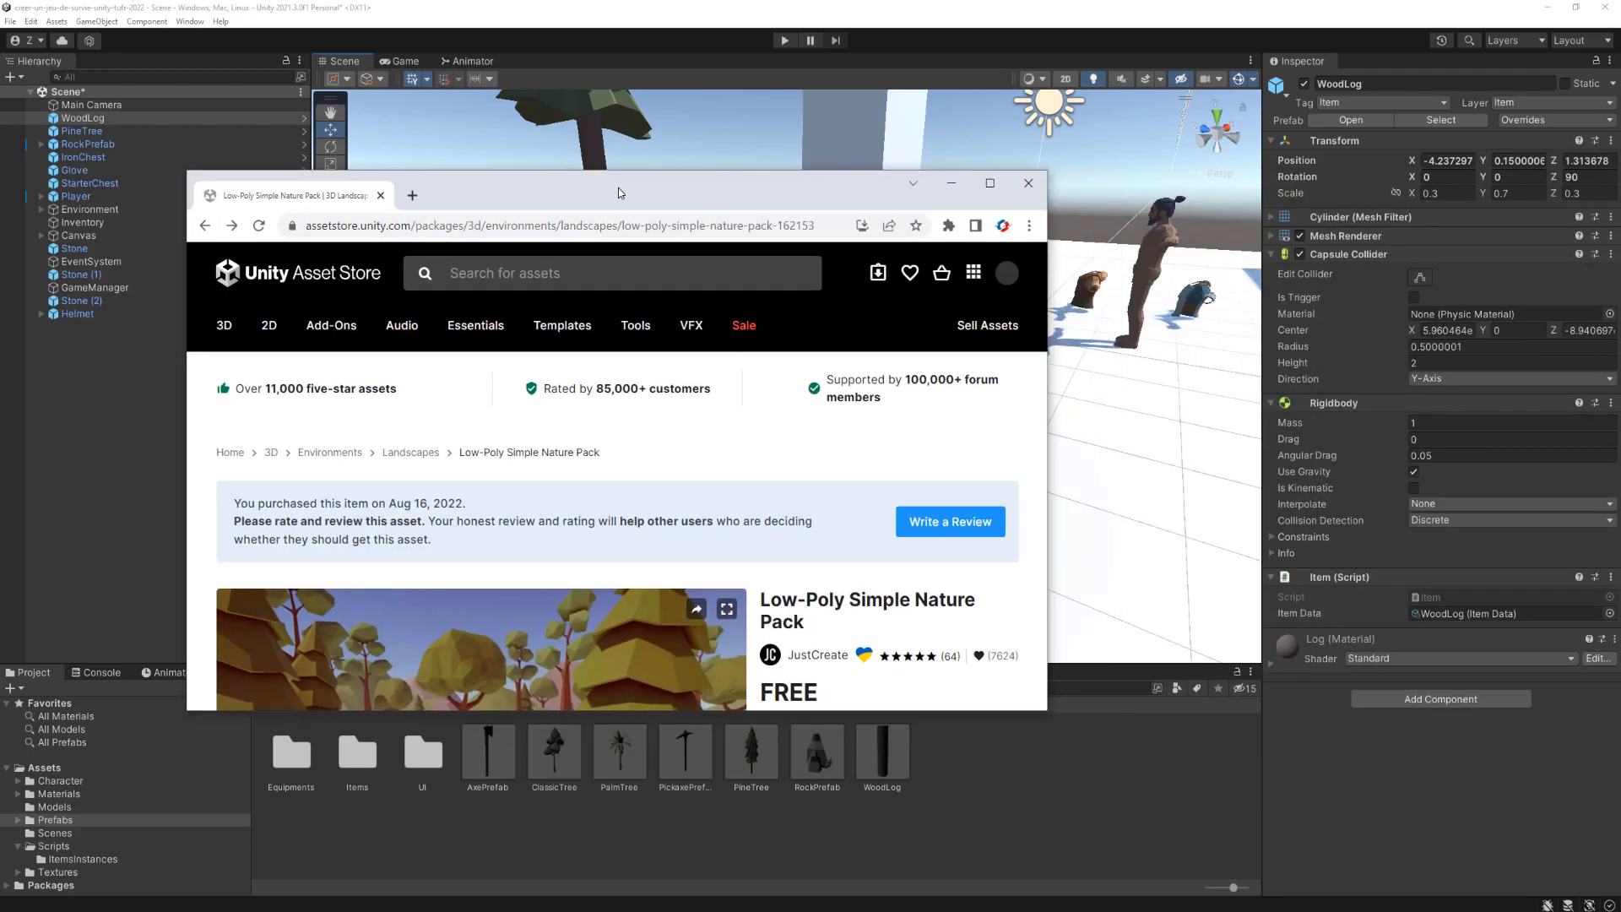
double_click(618, 187)
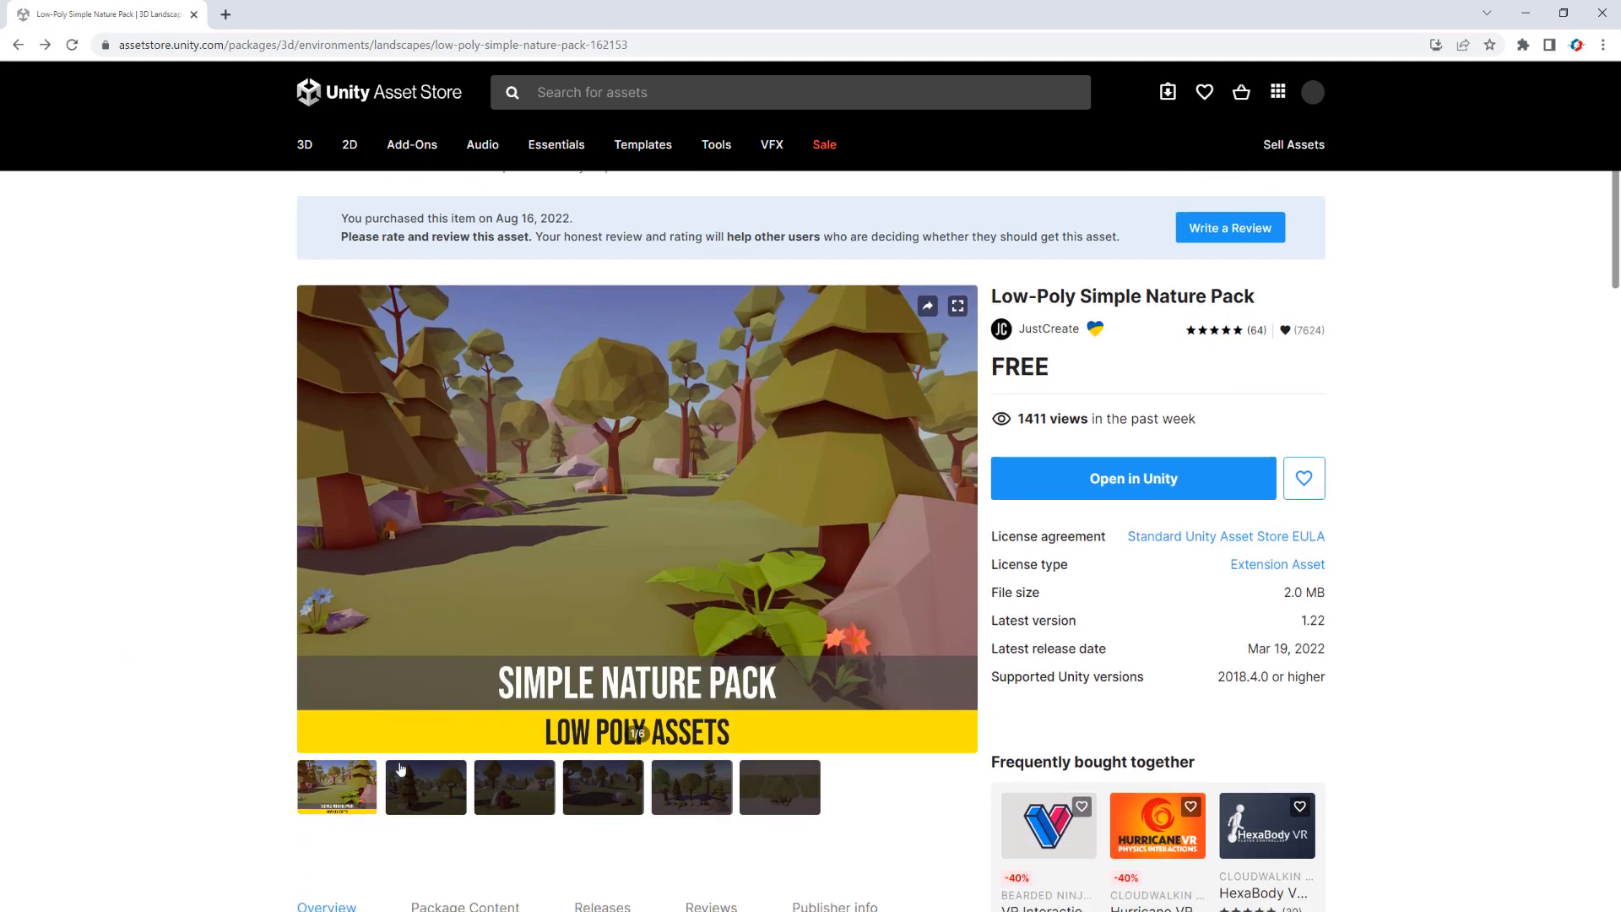
scroll(271, 709, "down", 1)
left_click(433, 793)
left_click(529, 794)
left_click(591, 794)
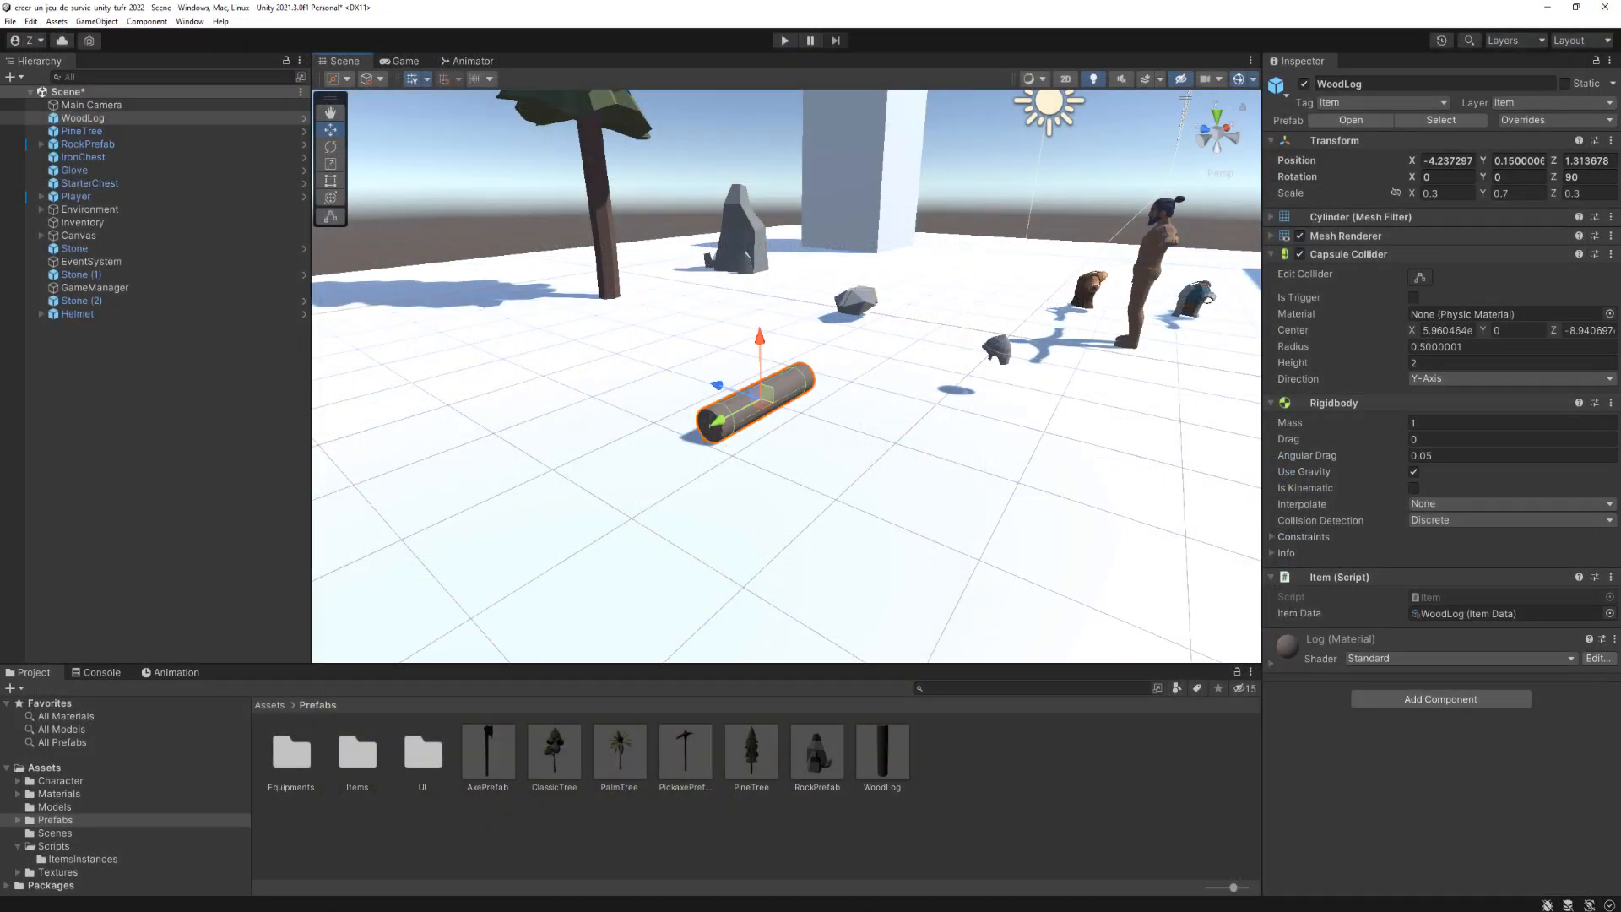
Step: Switch to the GitHub page in the browser, download buche-de-bois.unitypackage from the Episode12 folder and open it in Unity
left_click_drag(1620, 367, 718, 206)
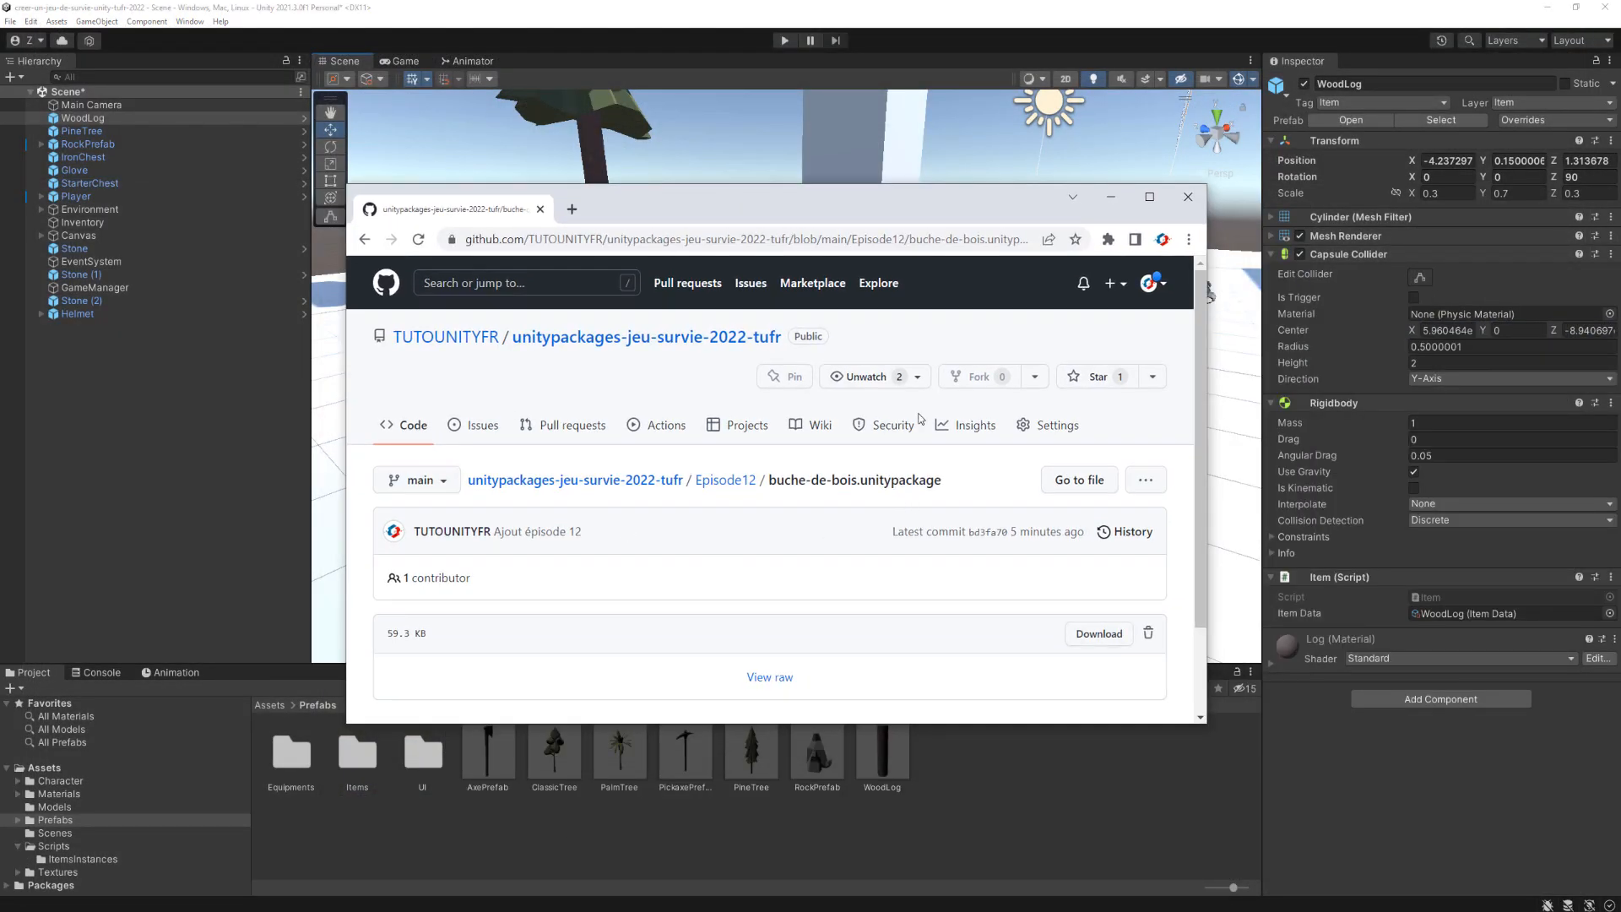
double_click(797, 207)
left_click(1247, 406)
left_click(52, 893)
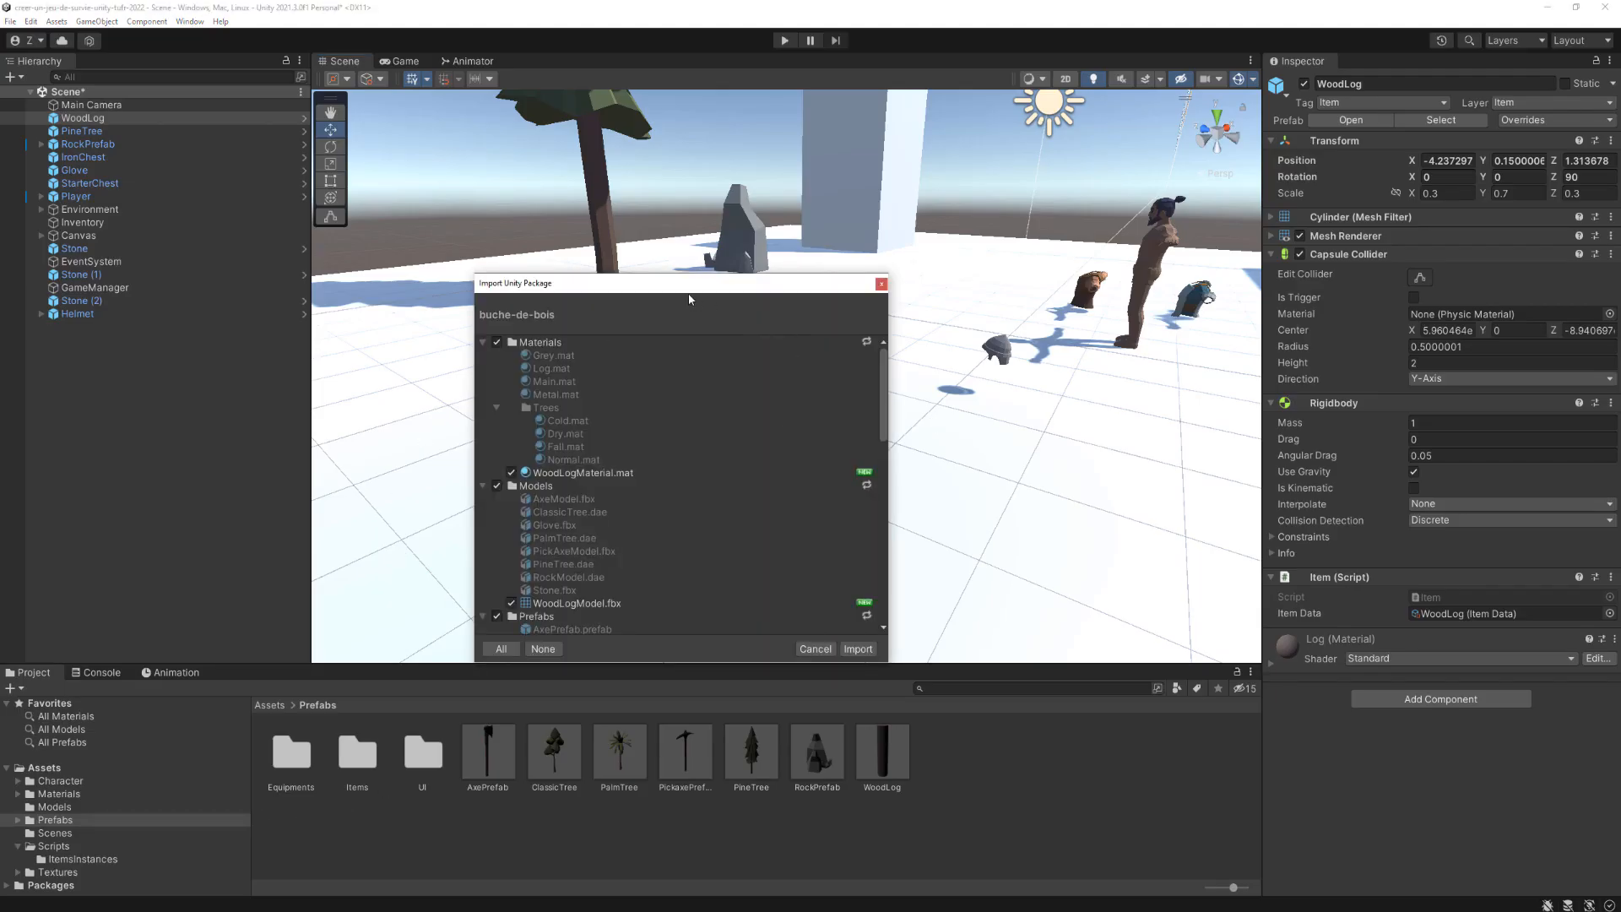
Step: Review the buche-de-bois package's wood log material, model, prefab, icon and texture, and import them
left_click_drag(689, 298, 754, 298)
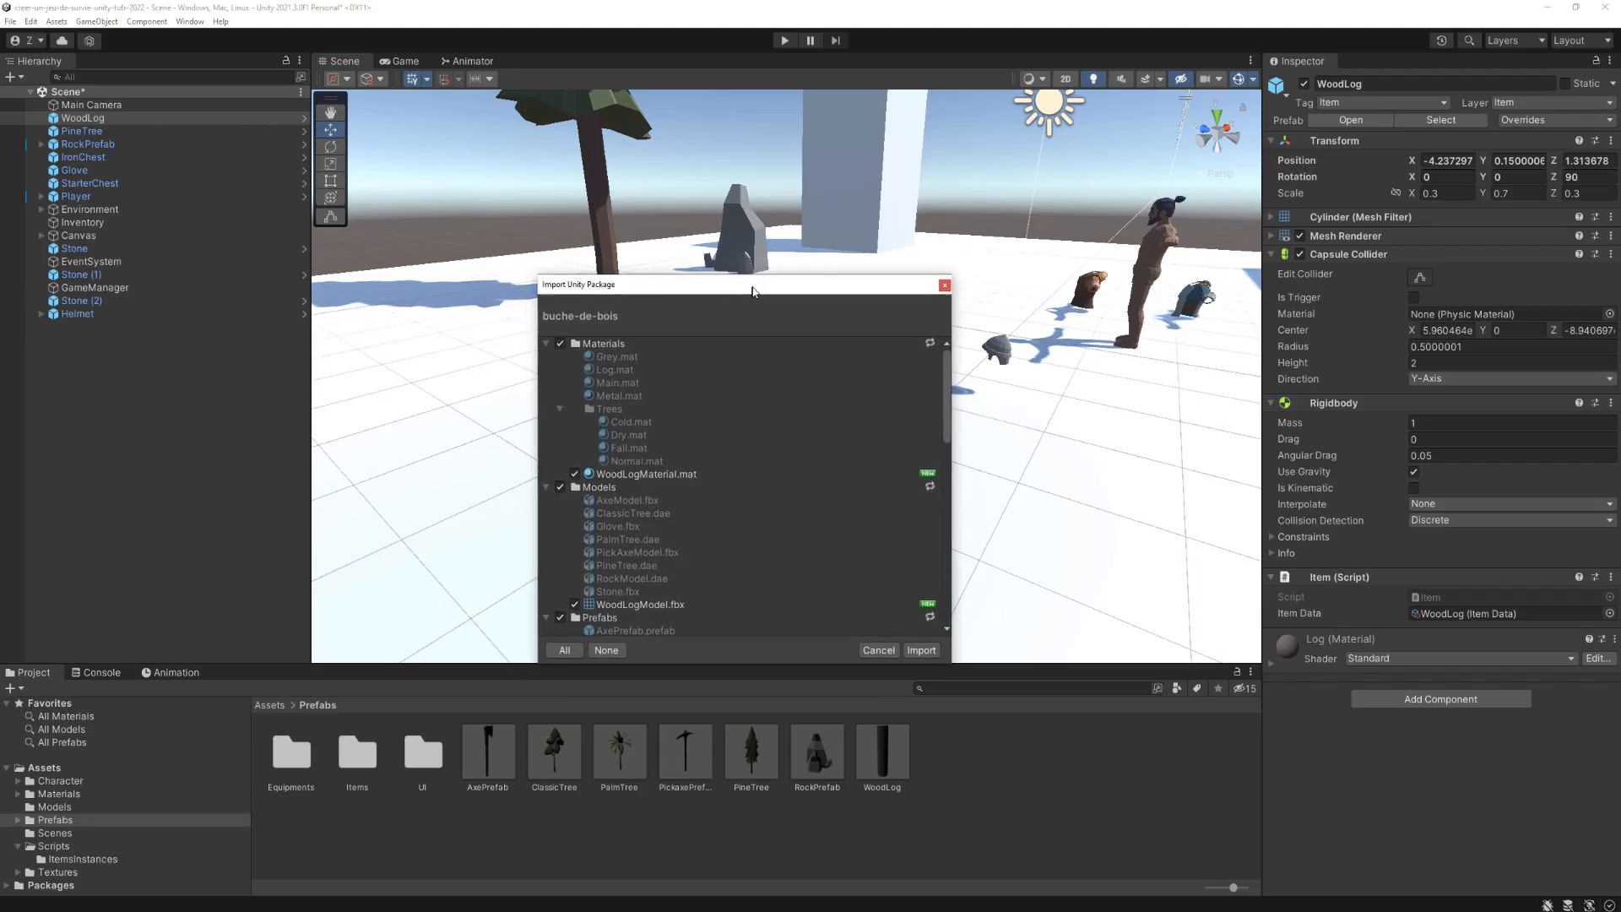
left_click(664, 474)
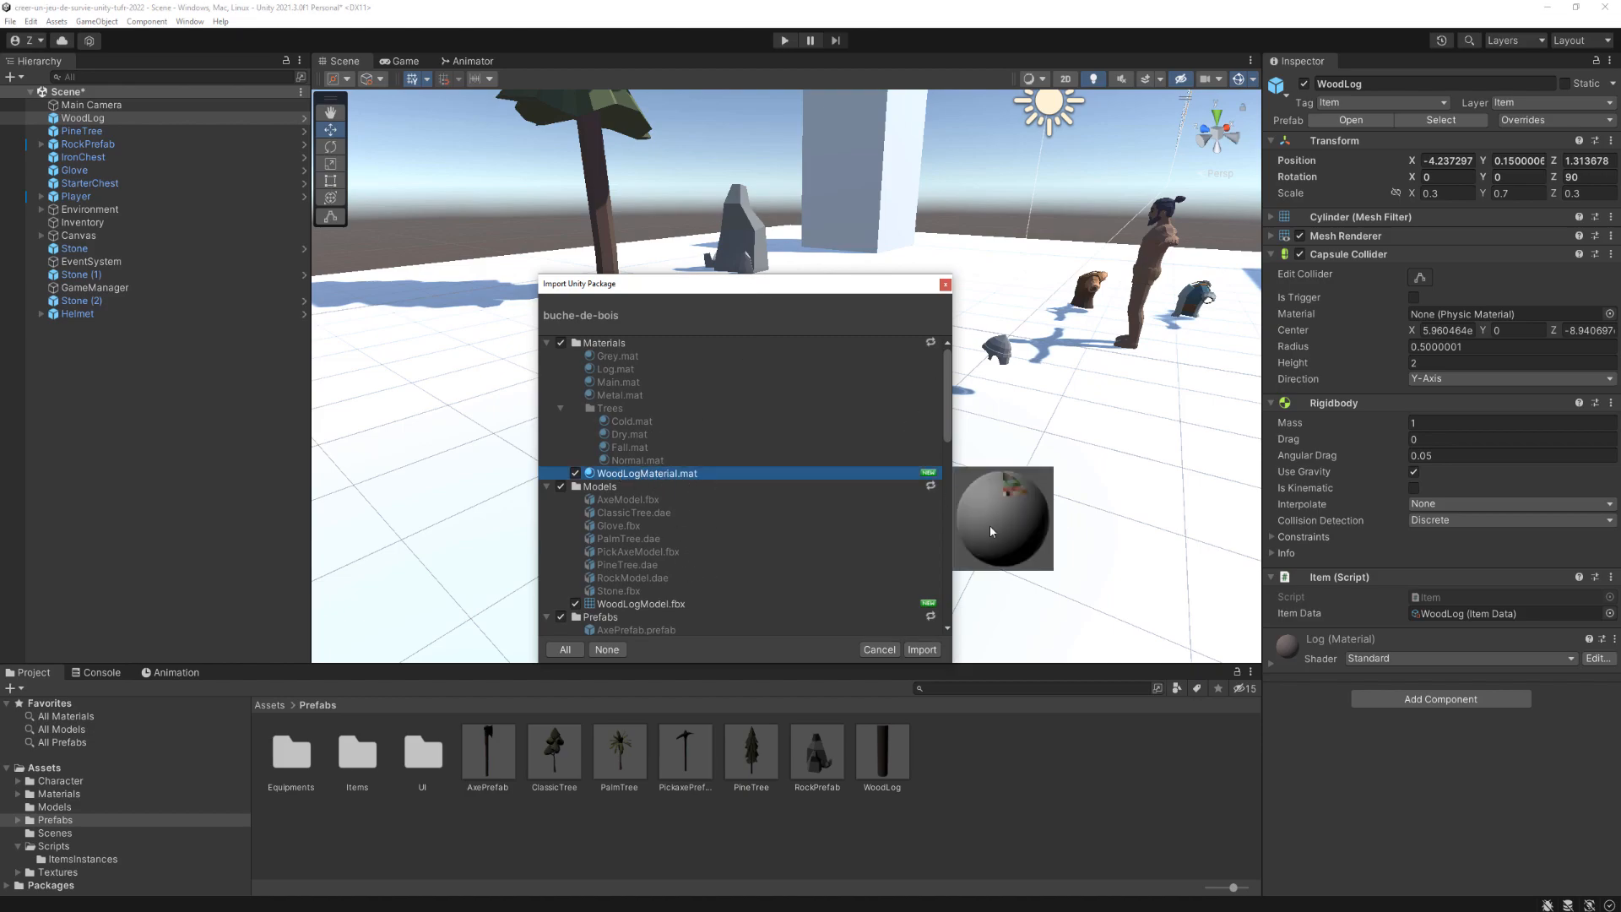
scroll(608, 380, "down", 3)
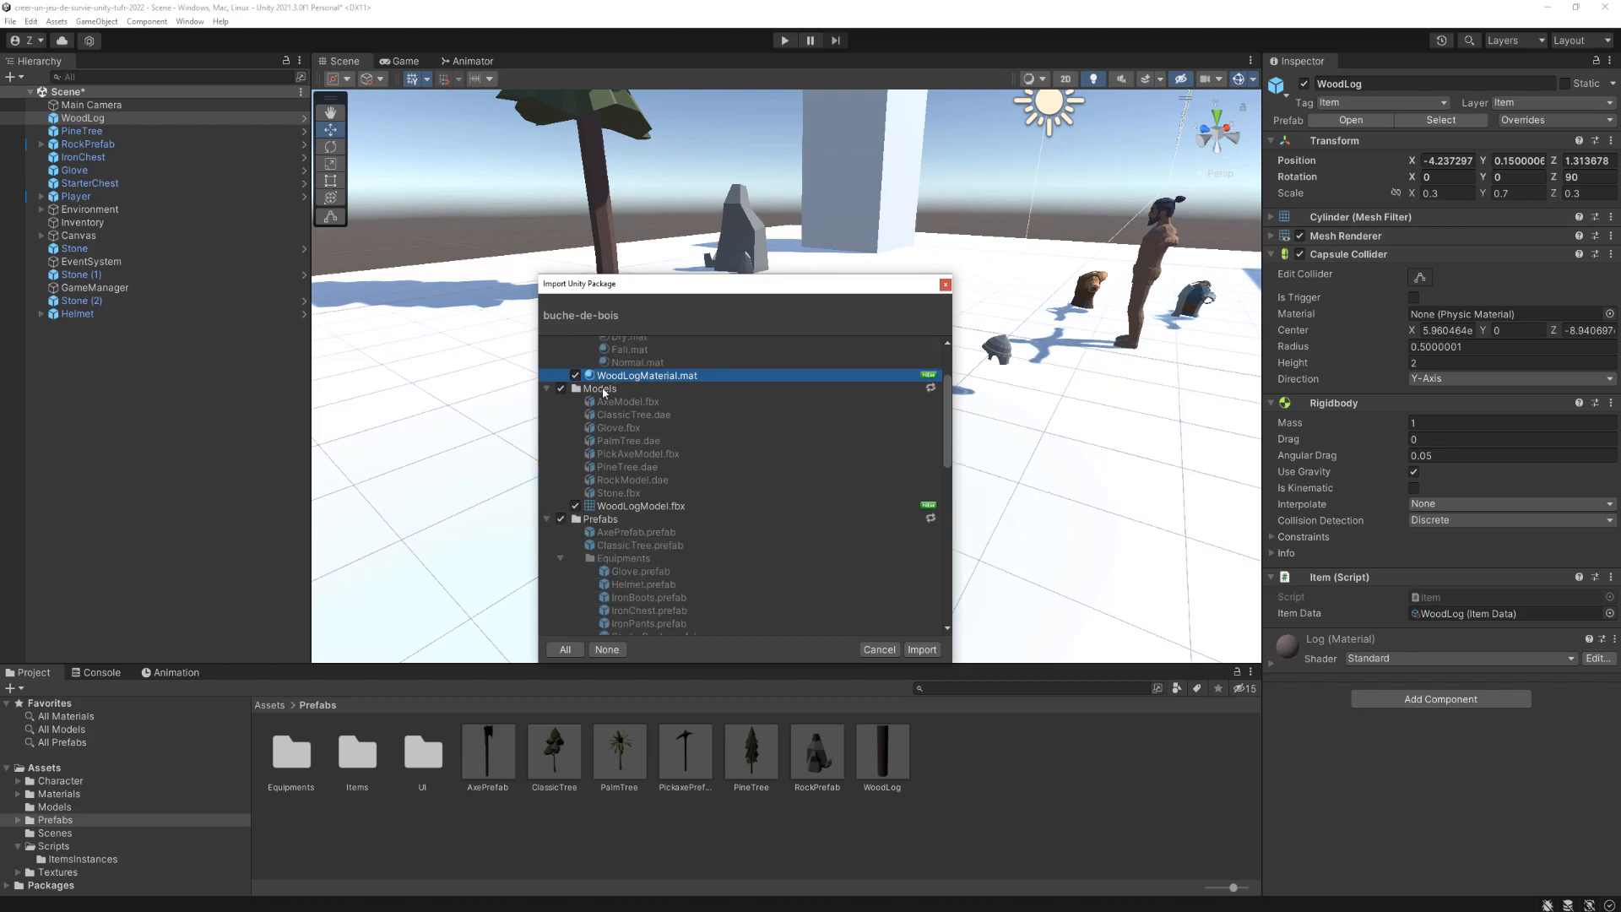
left_click(641, 506)
scroll(714, 452, "down", 12)
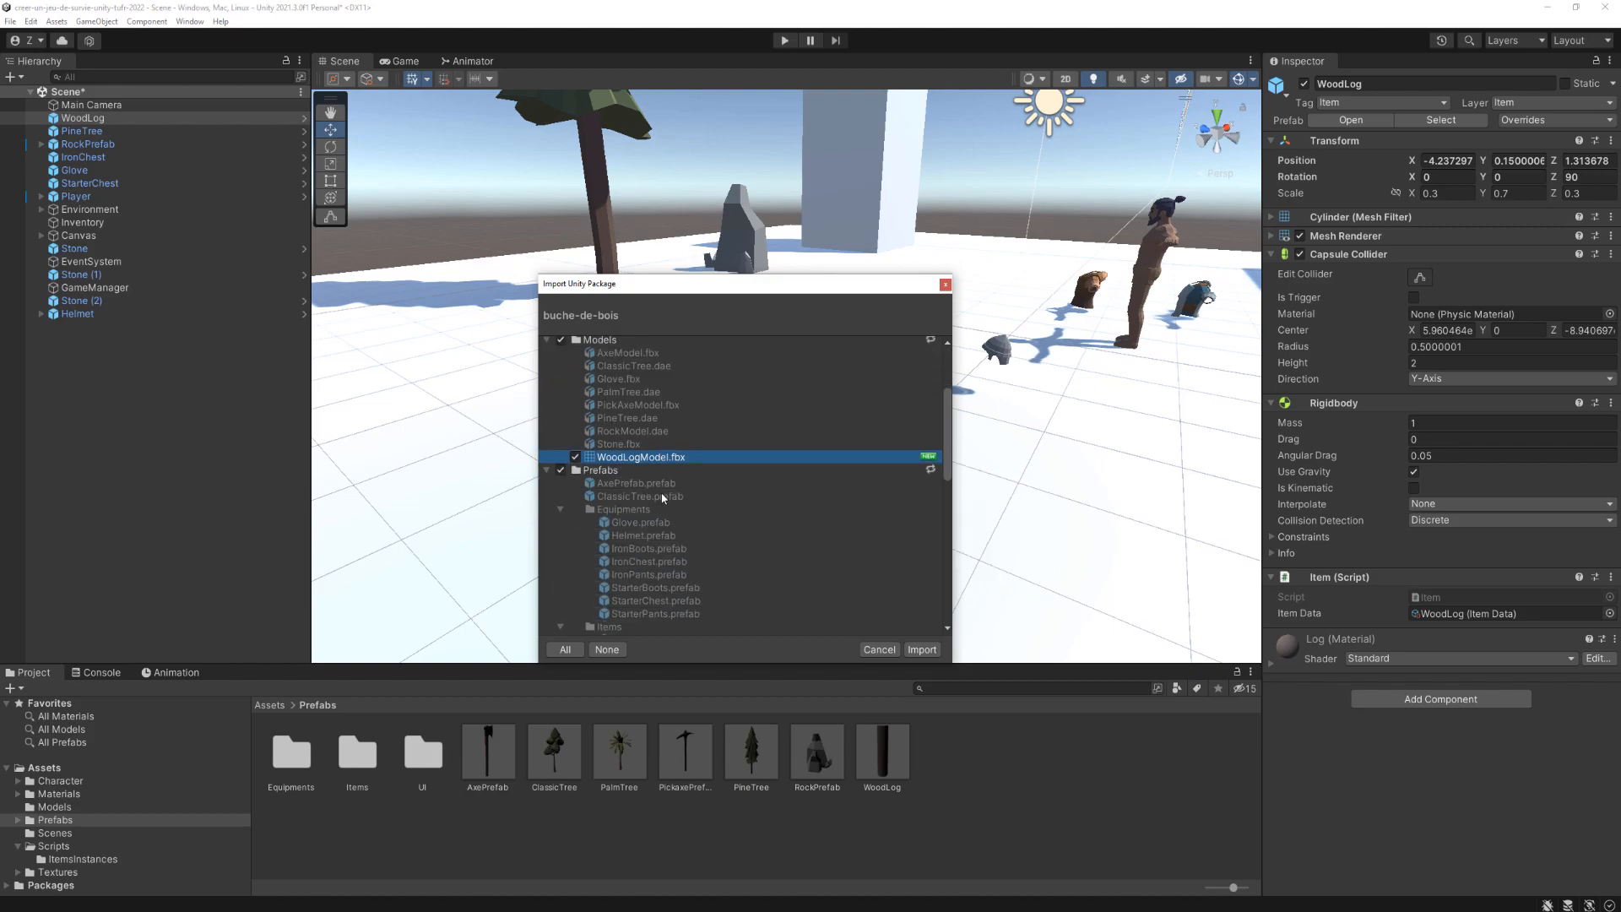
left_click(642, 416)
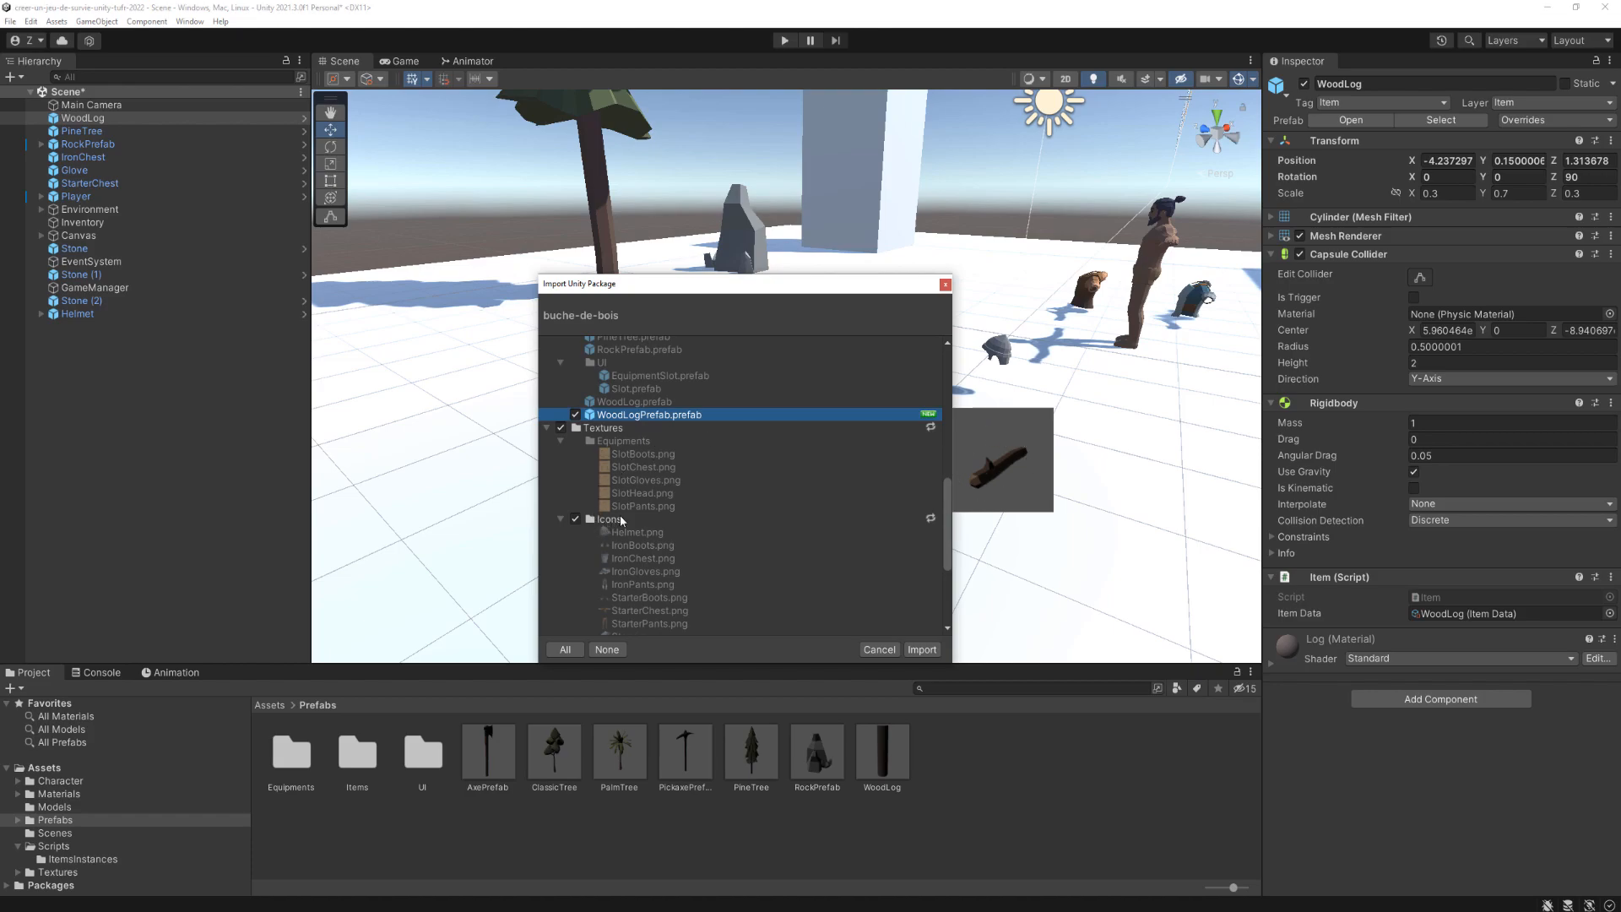
scroll(637, 435, "down", 4)
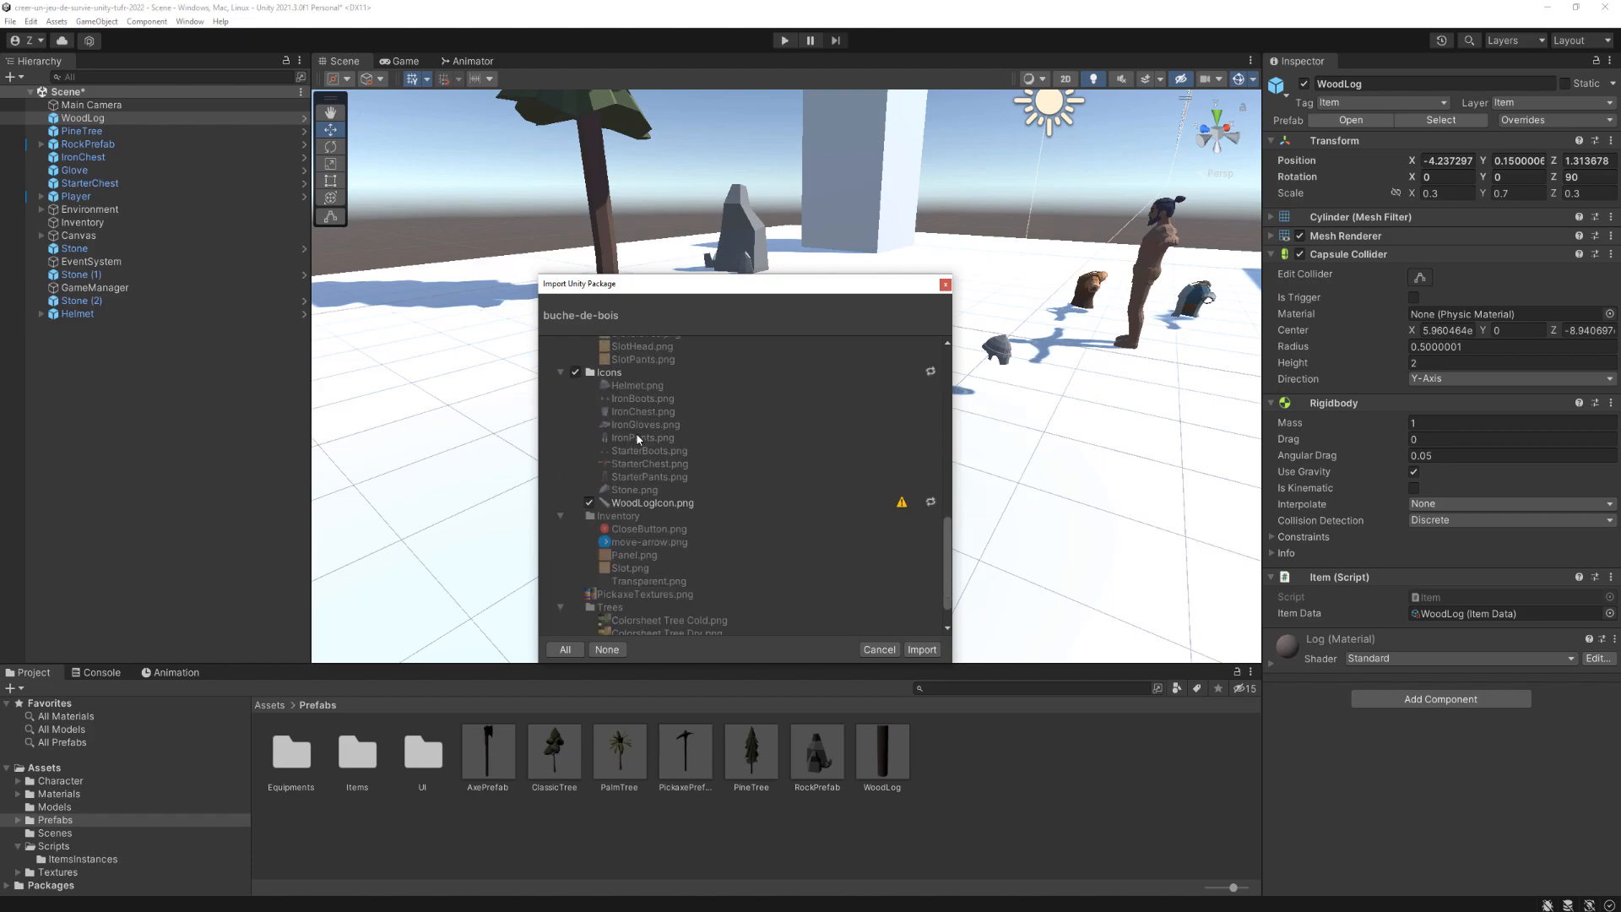
left_click(674, 504)
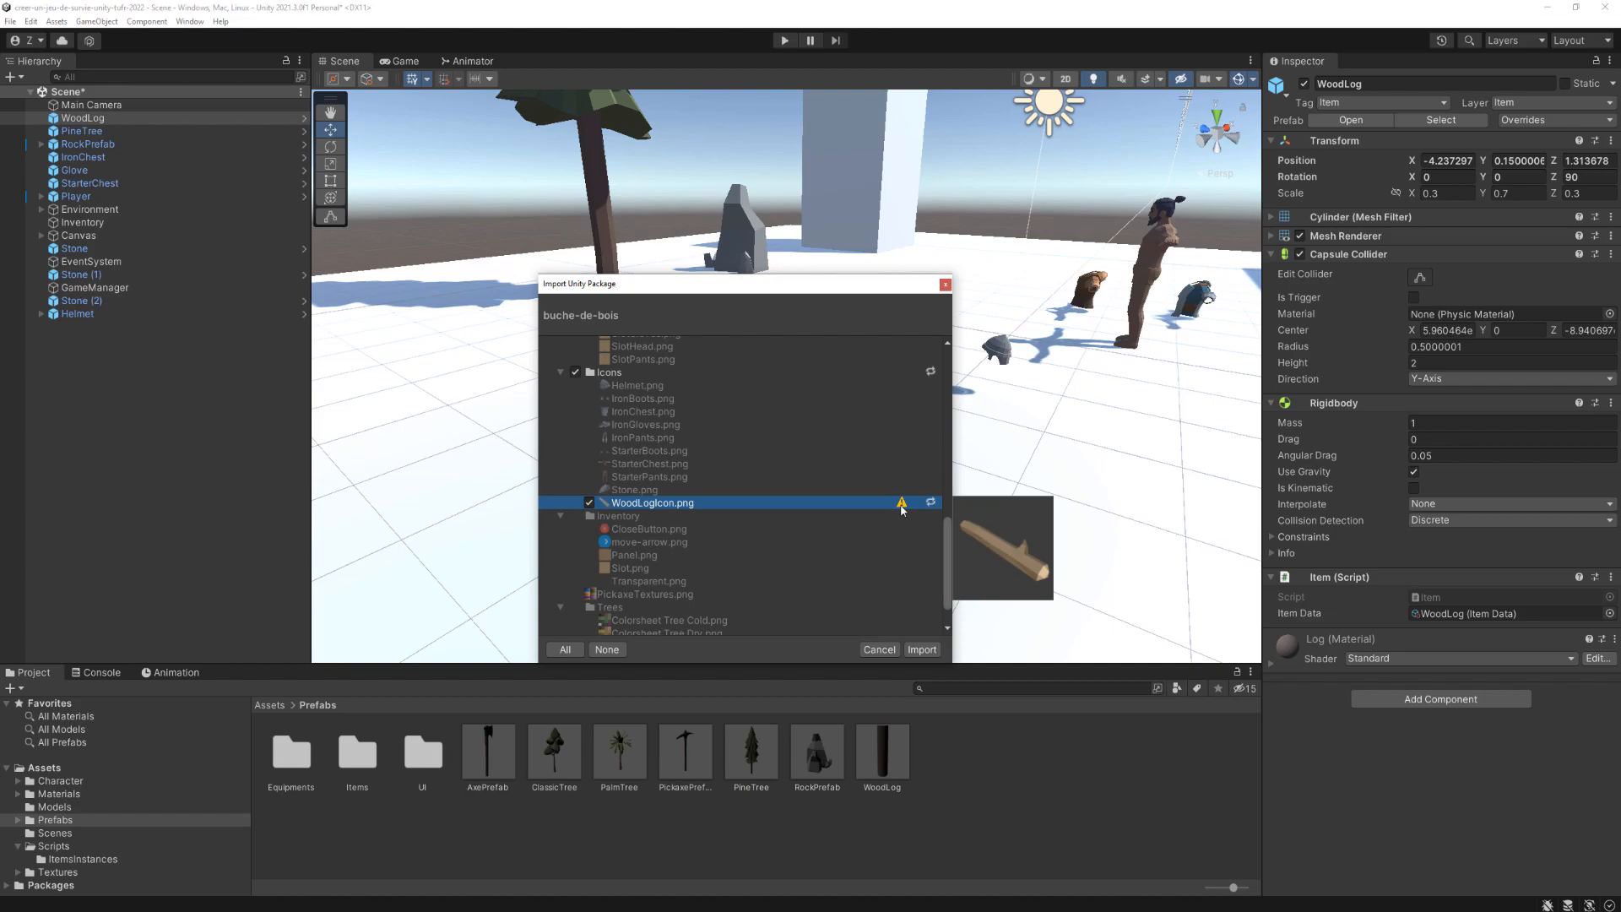
mouse_move(903, 503)
scroll(724, 567, "down", 2)
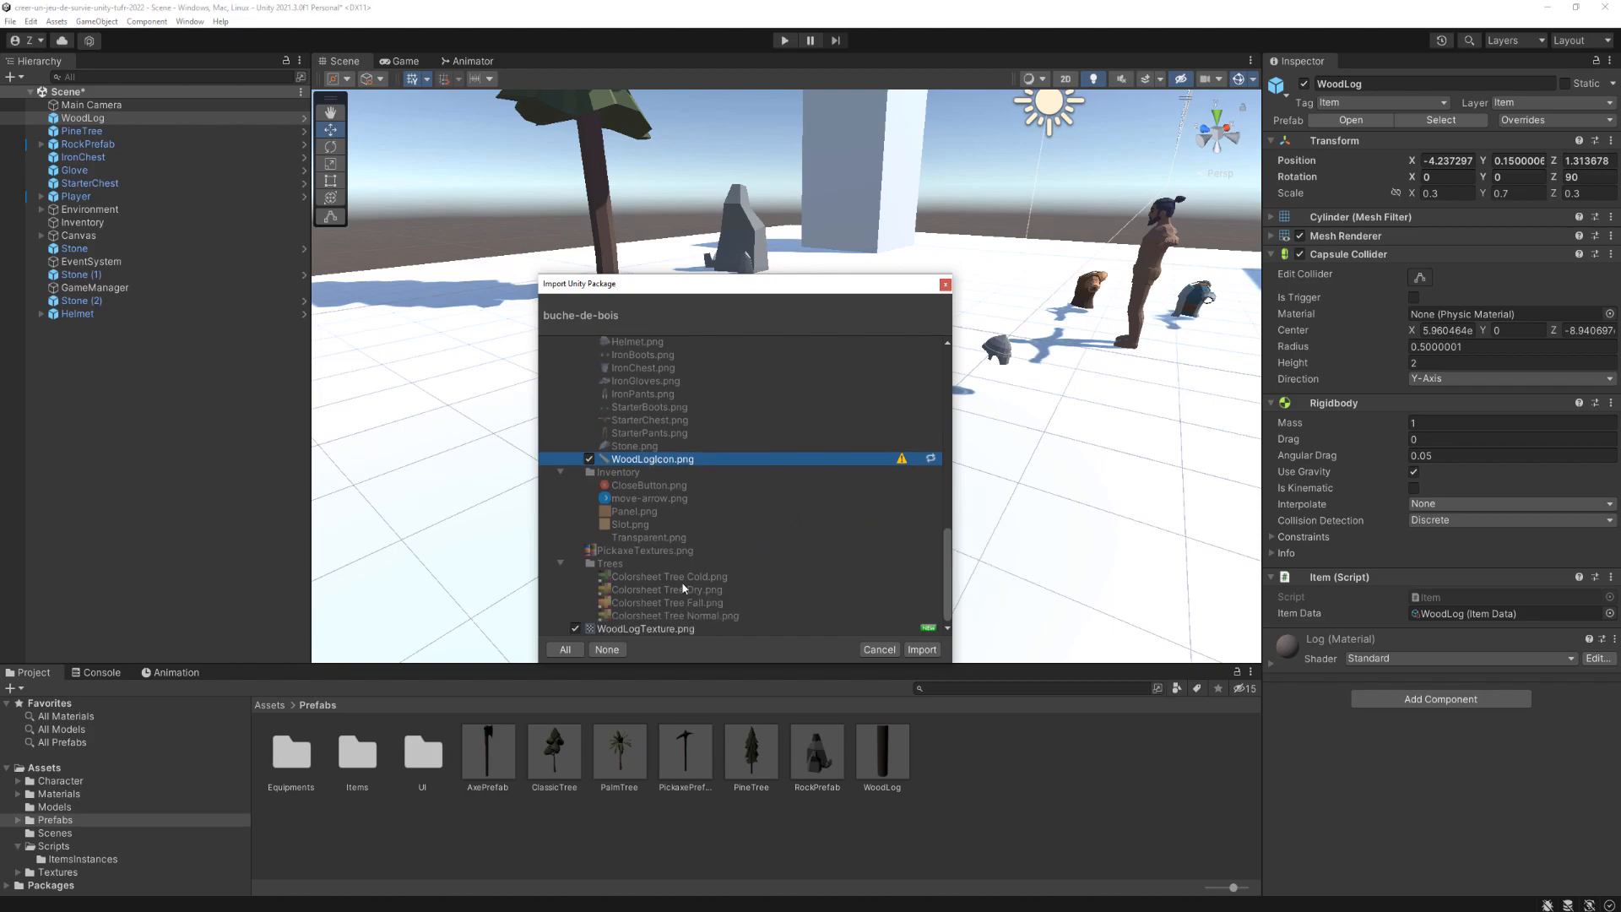
left_click(642, 629)
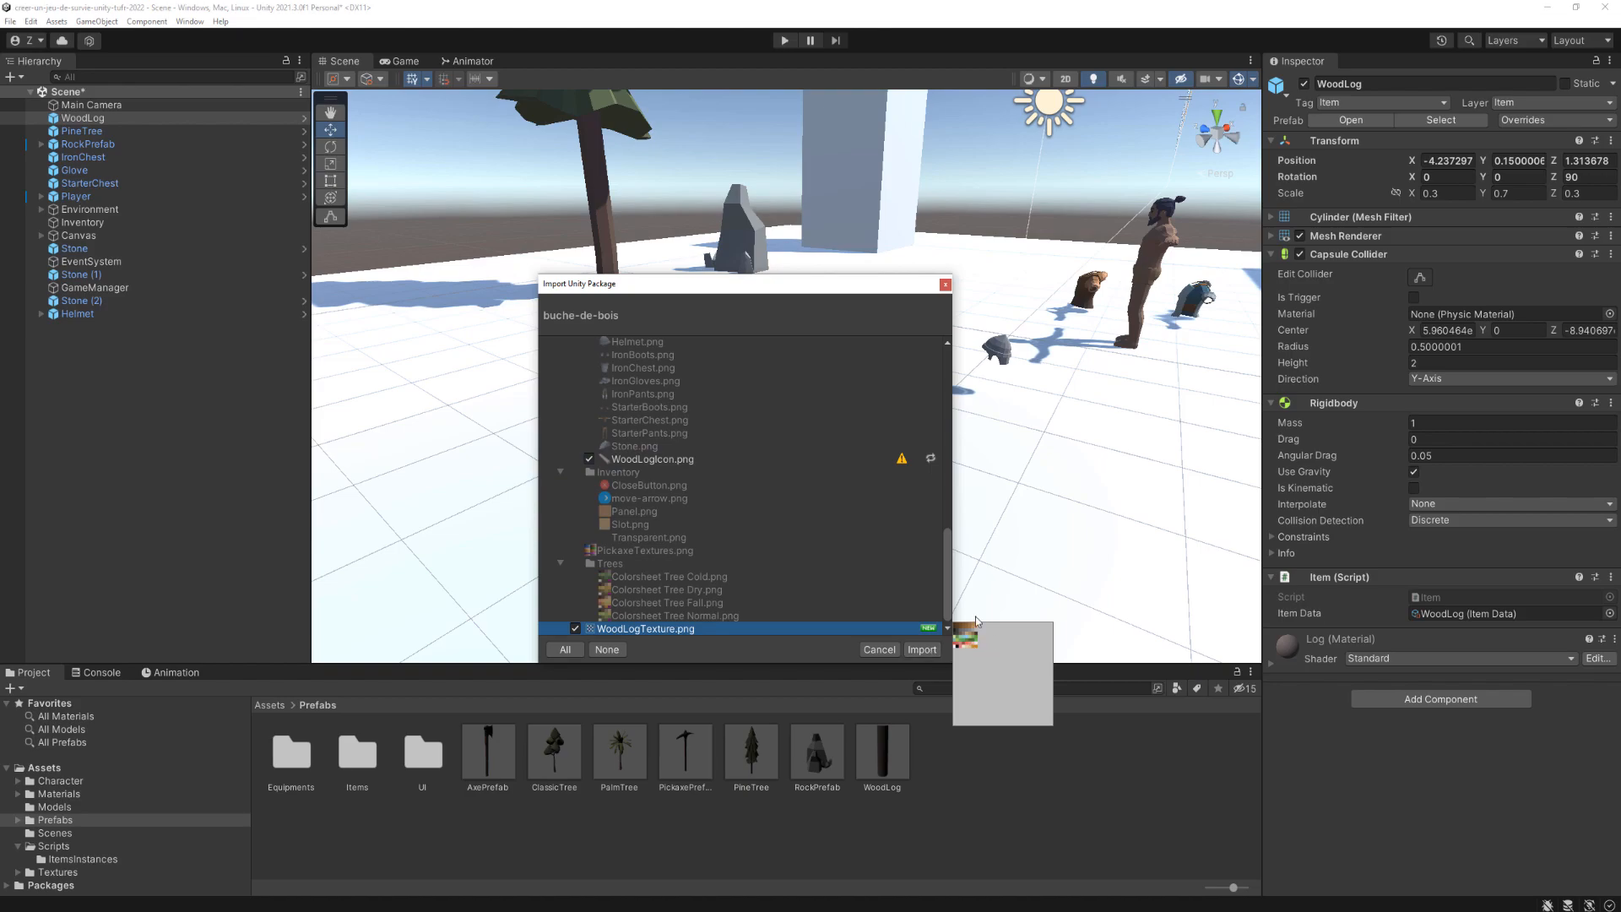
left_click_drag(859, 289, 764, 253)
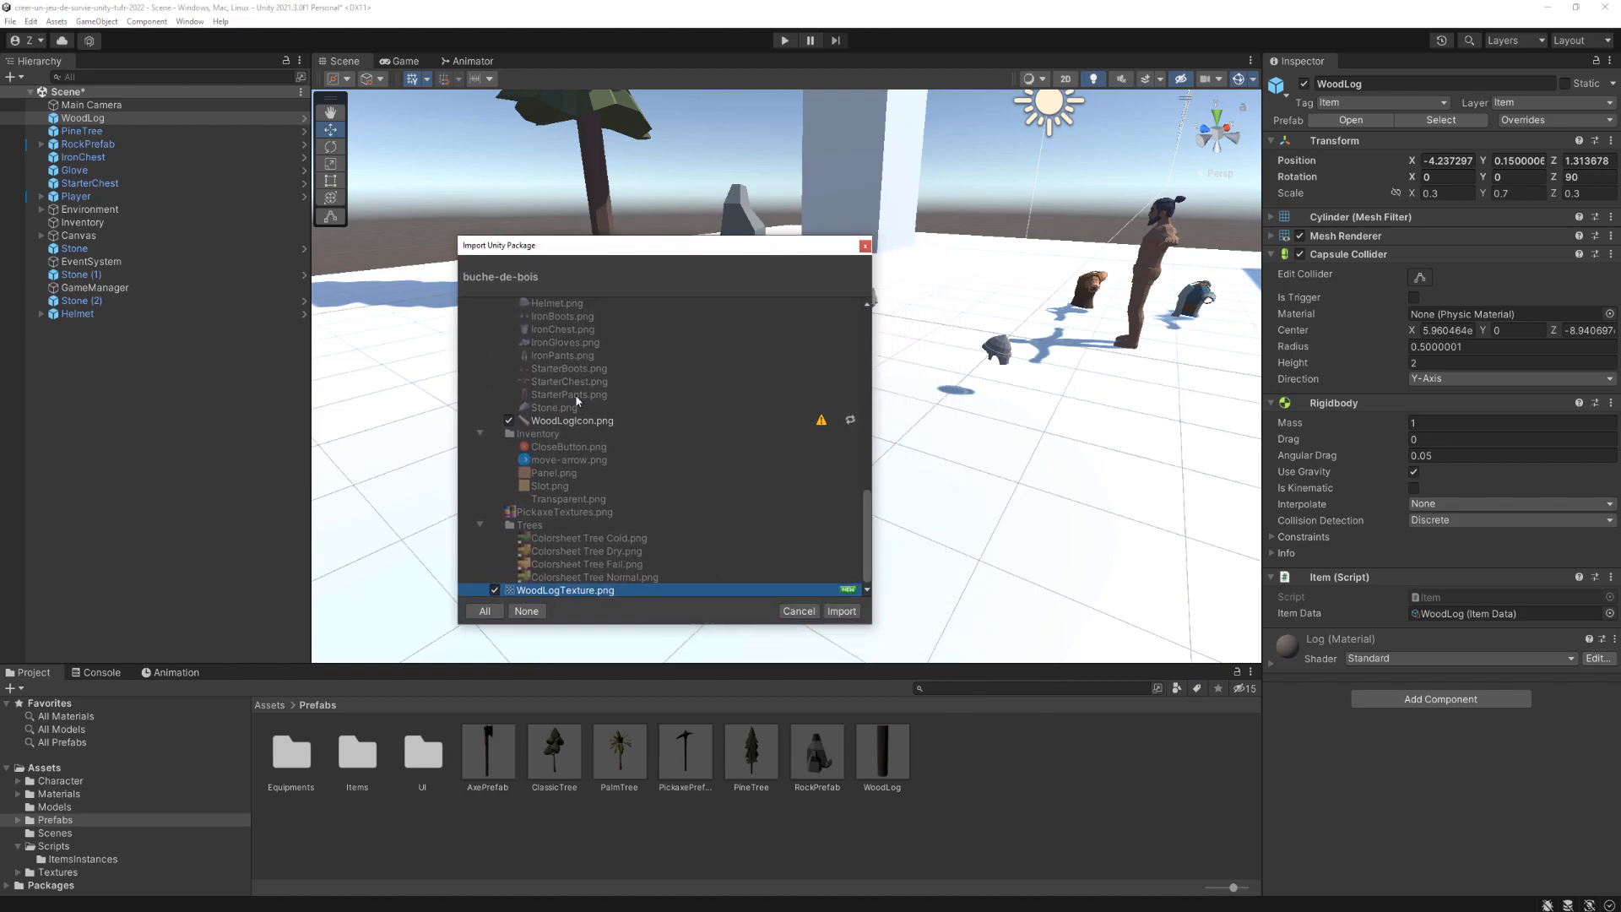
left_click(844, 612)
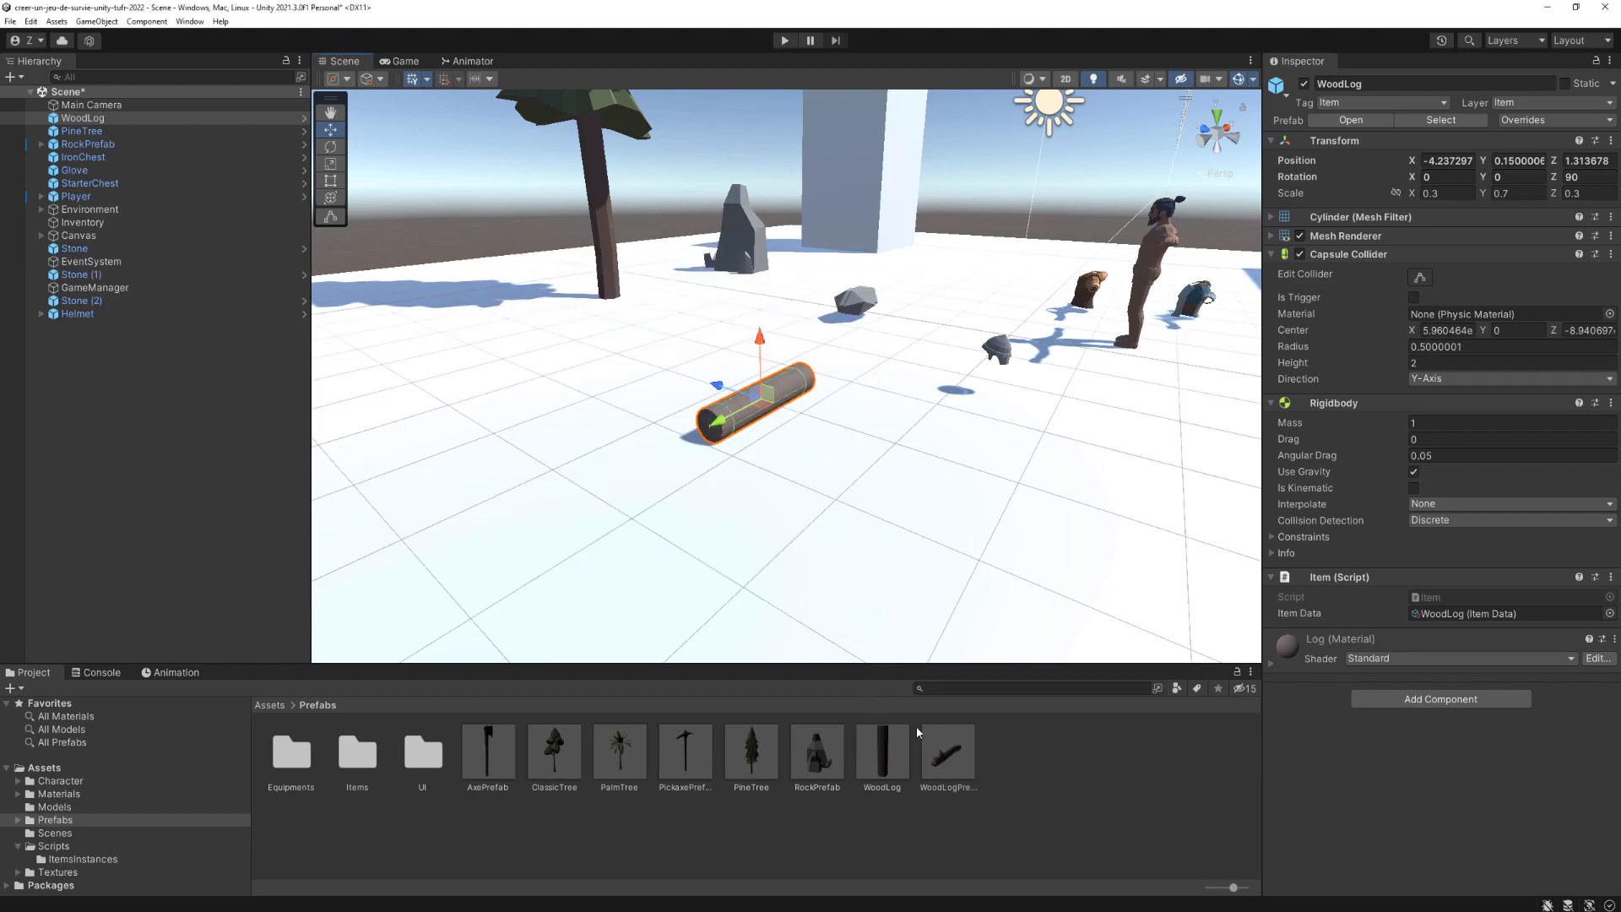
Step: Place the WoodLogPrefab beside the cylindrical log in the scene and compare the two from several angles
left_click_drag(958, 766, 844, 434)
scroll(935, 441, "up", 5)
right_click_drag(935, 441, 948, 373)
middle_click_drag(948, 373, 575, 390)
right_click_drag(878, 405, 758, 418)
scroll(758, 417, "down", 4)
right_click_drag(507, 410, 664, 427)
middle_click_drag(663, 427, 950, 422)
right_click_drag(950, 422, 1005, 445)
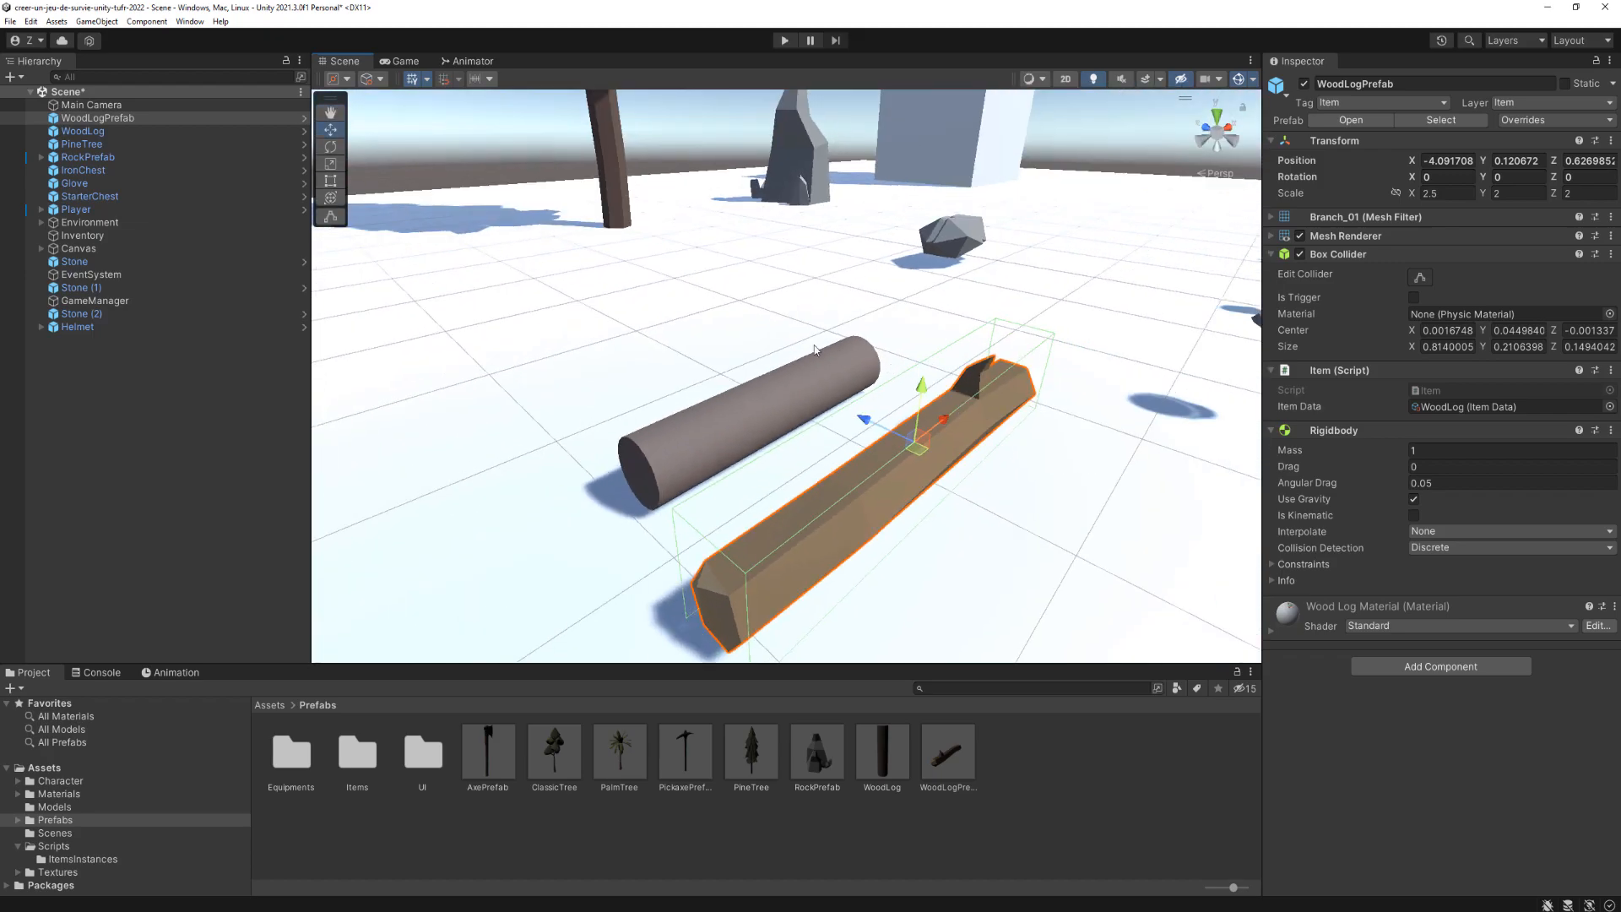
middle_click_drag(861, 422, 870, 371)
right_click_drag(899, 401, 931, 394)
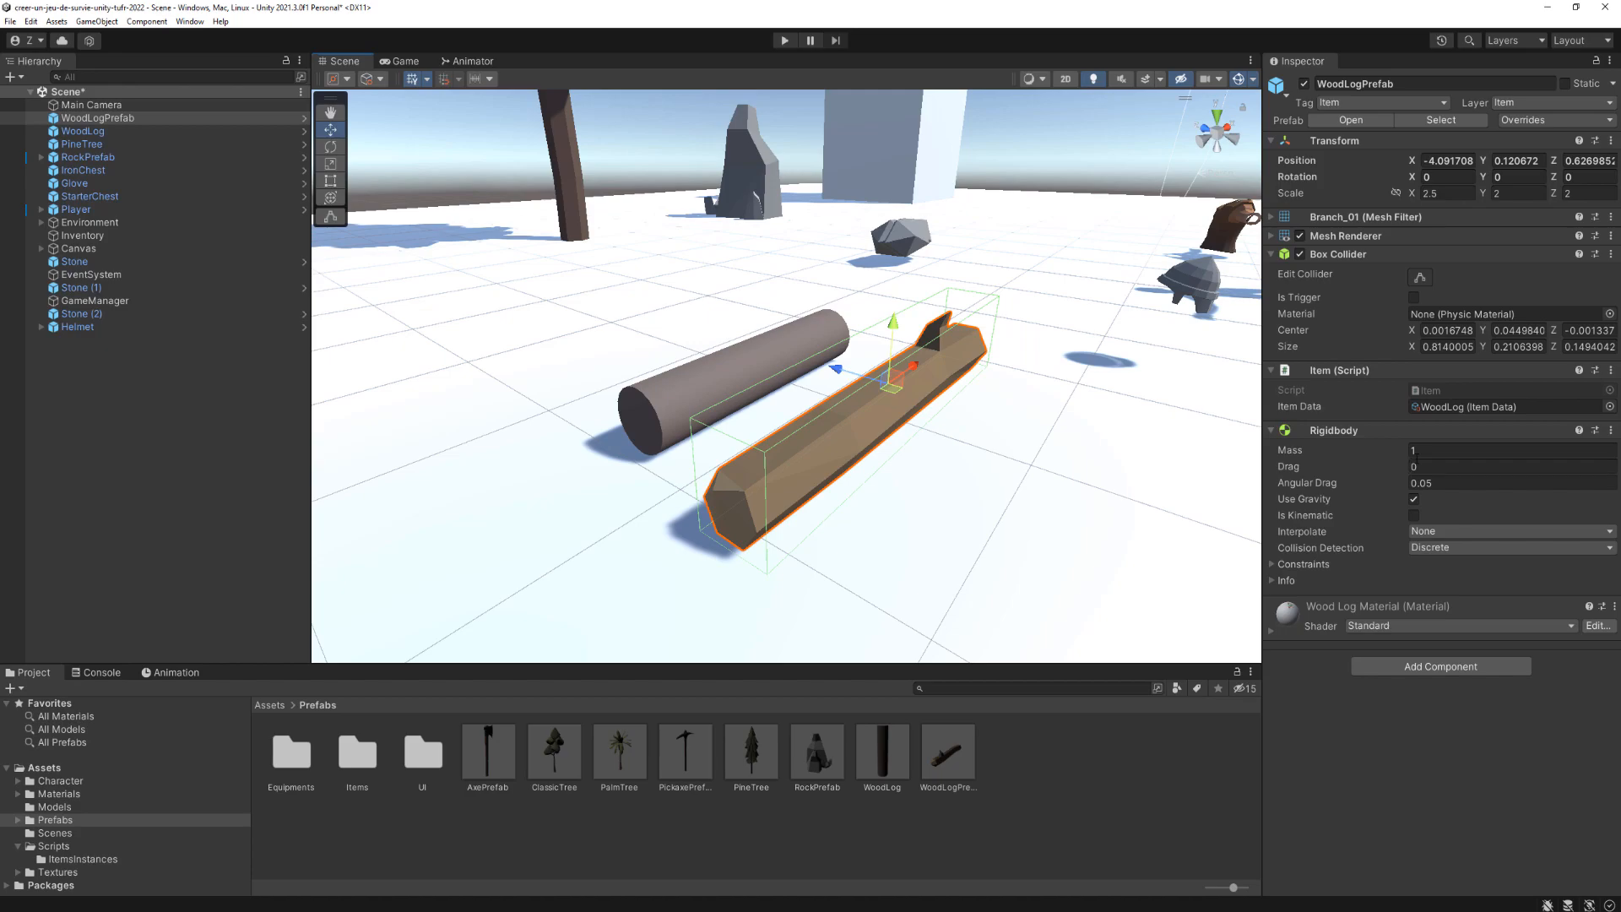
left_click(1478, 105)
scroll(890, 474, "down", 3)
middle_click_drag(857, 412, 910, 444)
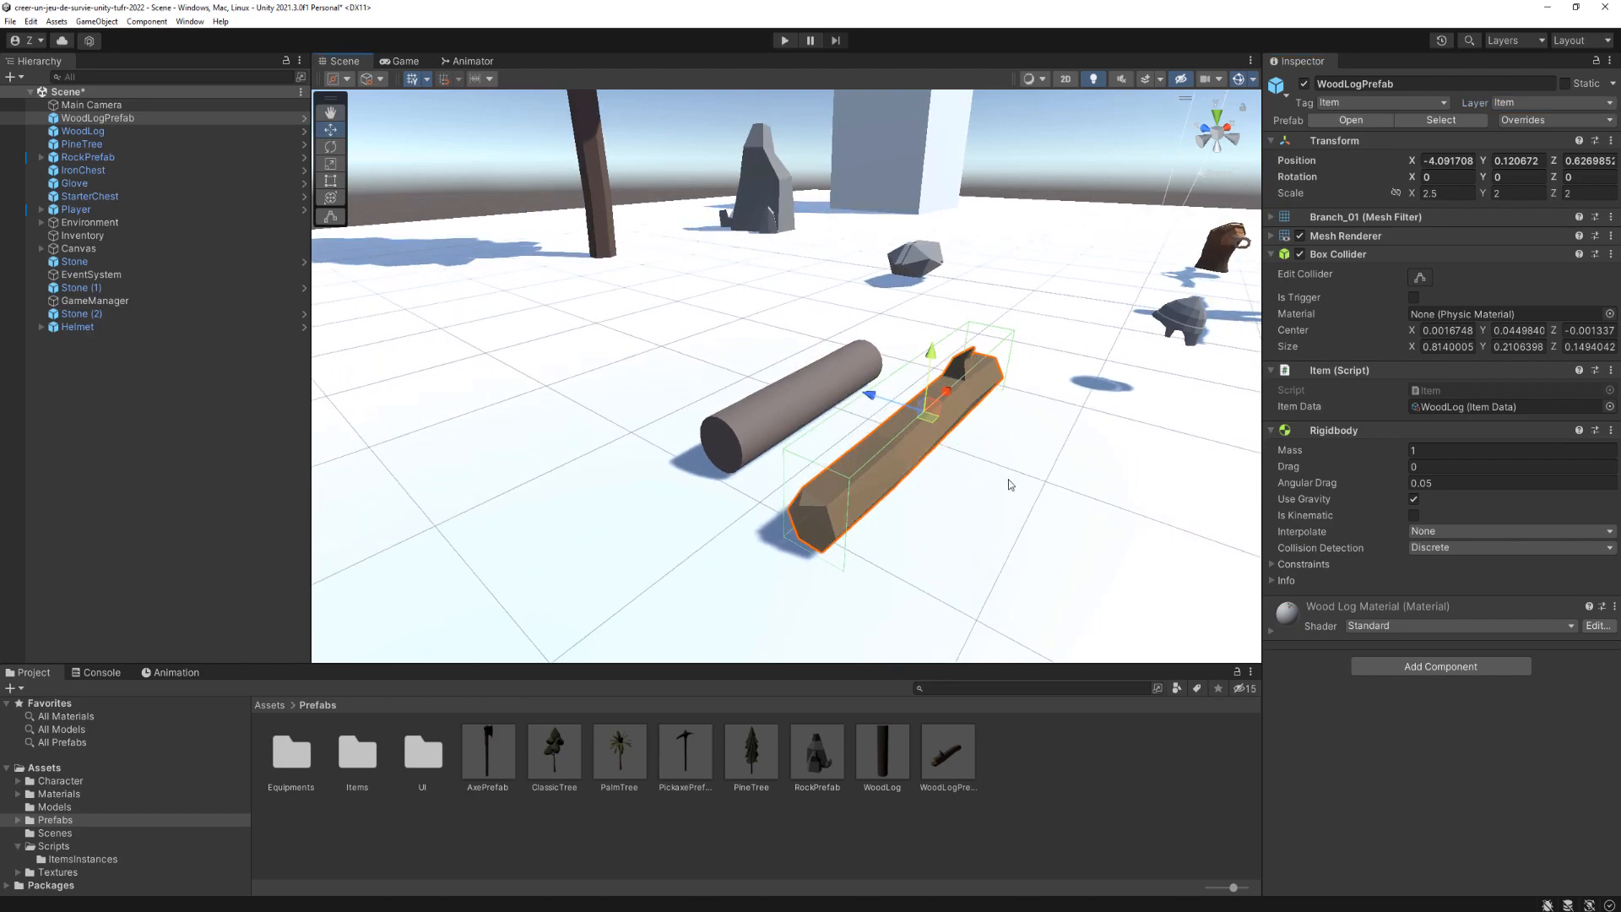
Step: Delete both the WoodLogPrefab and WoodLog instances from the scene
key("Delete")
left_click(799, 393)
key("Delete")
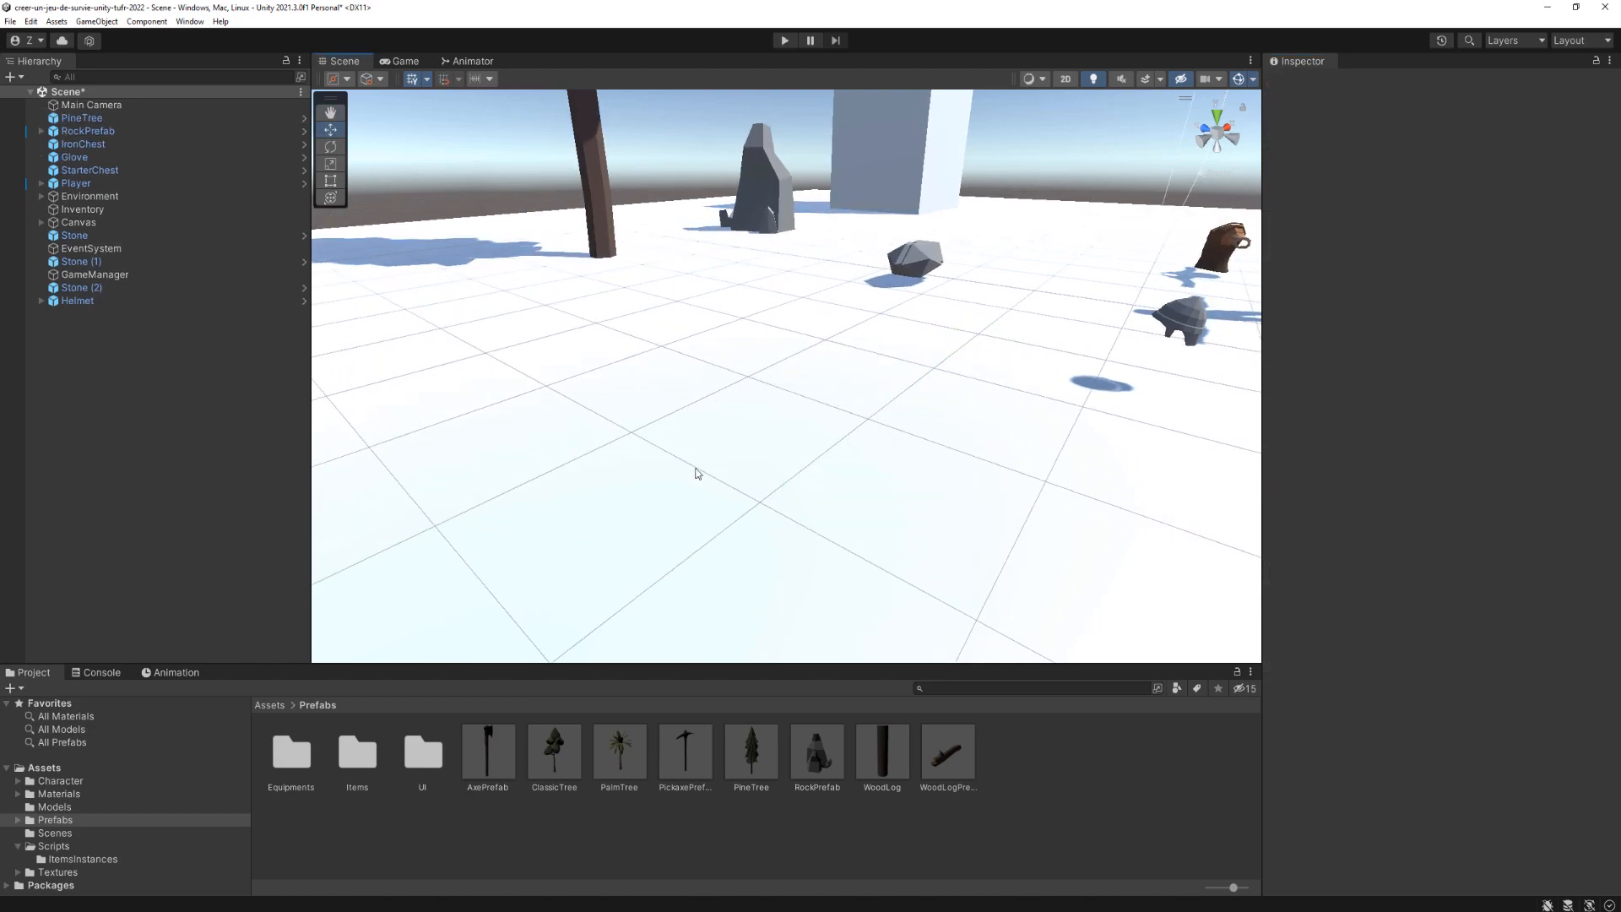
Step: Delete the old WoodLog prefab asset from the Prefabs folder with the Delete and unpack option
scroll(858, 402, "down", 2)
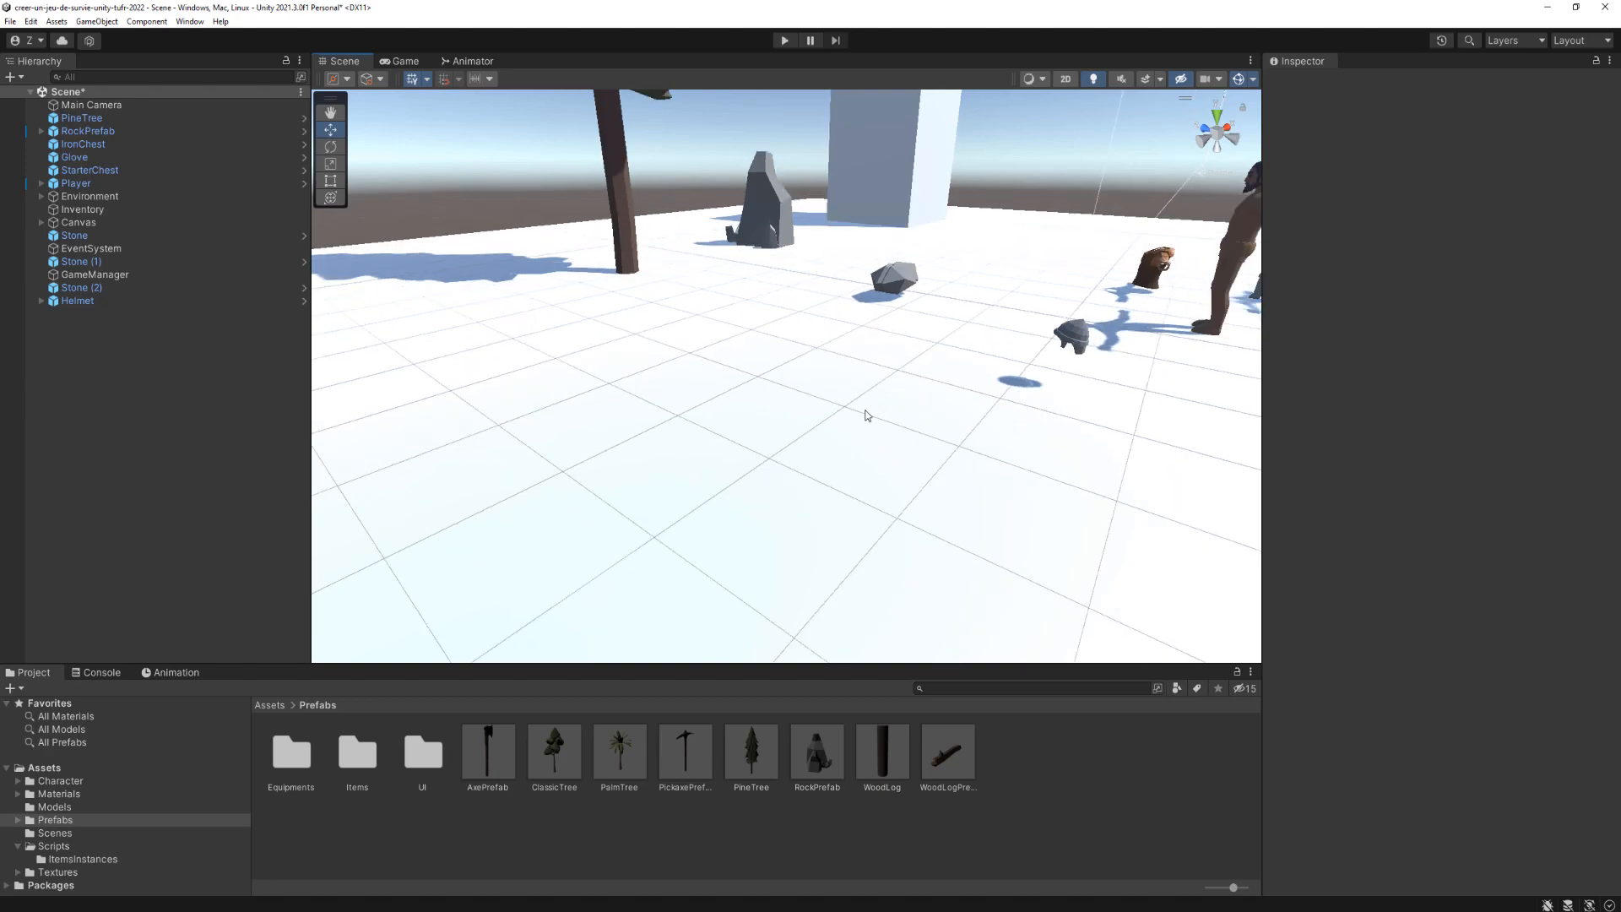
left_click(75, 822)
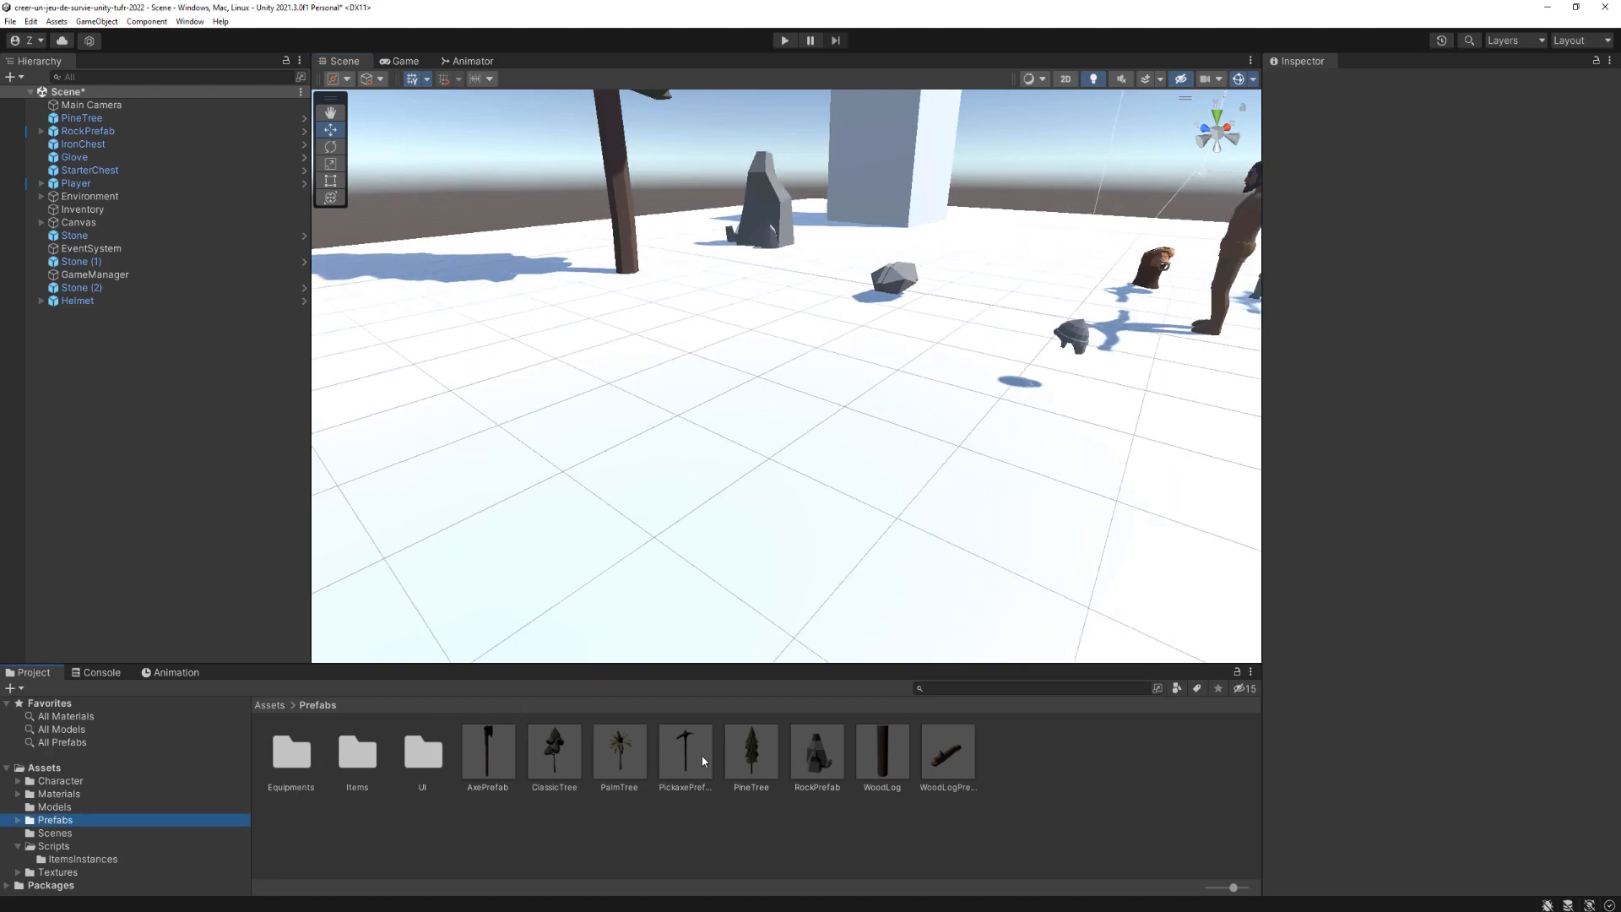
left_click(883, 758)
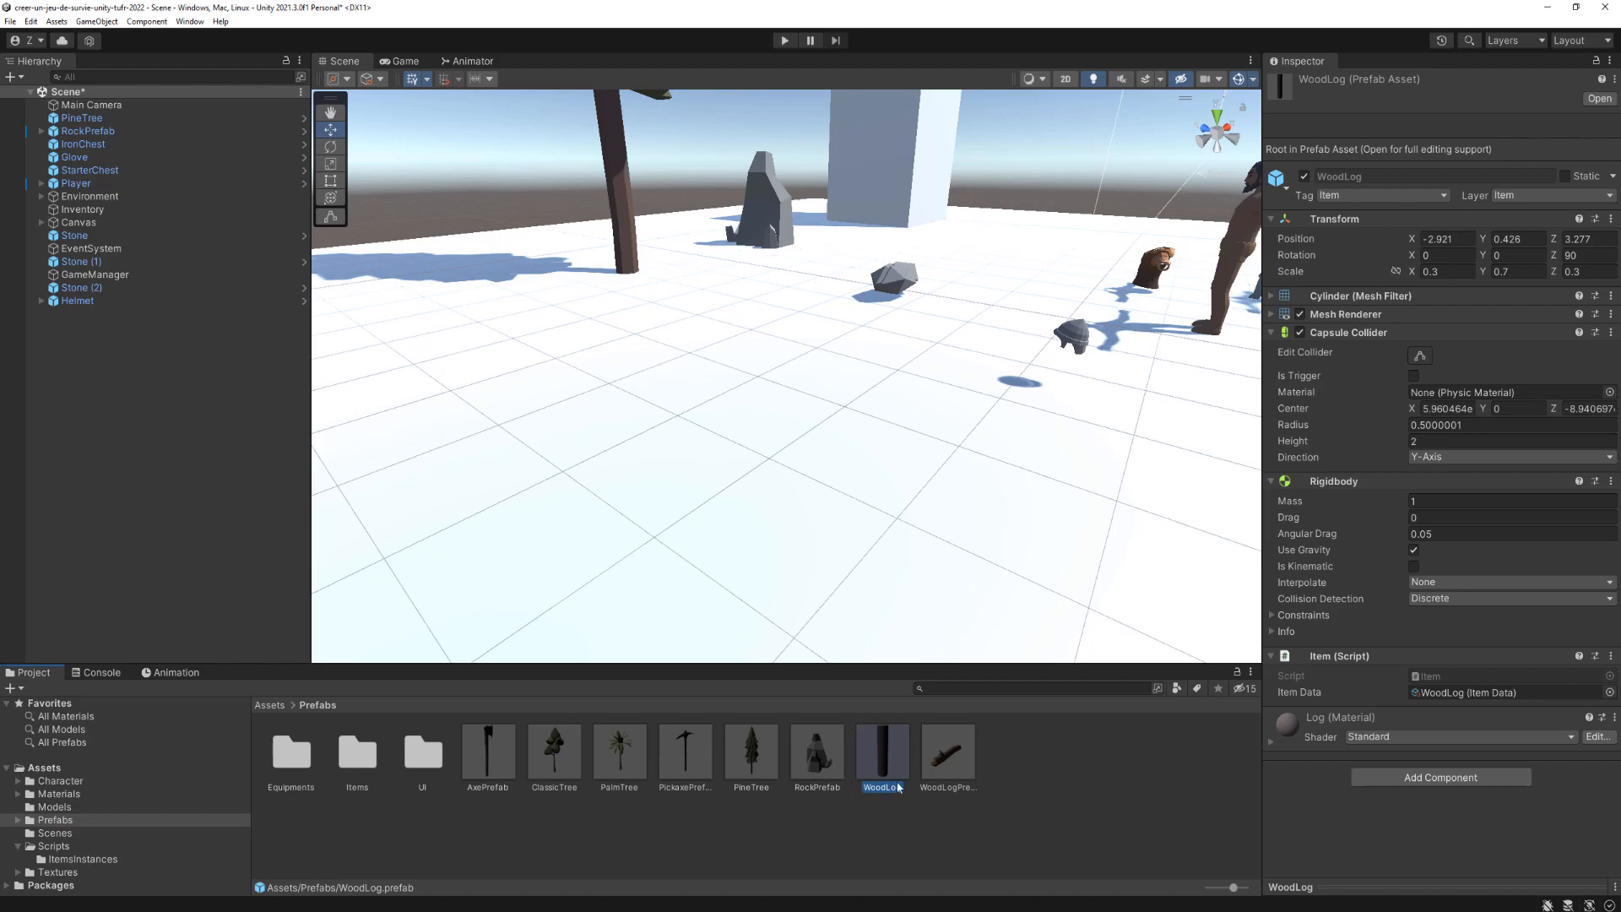
key("Delete")
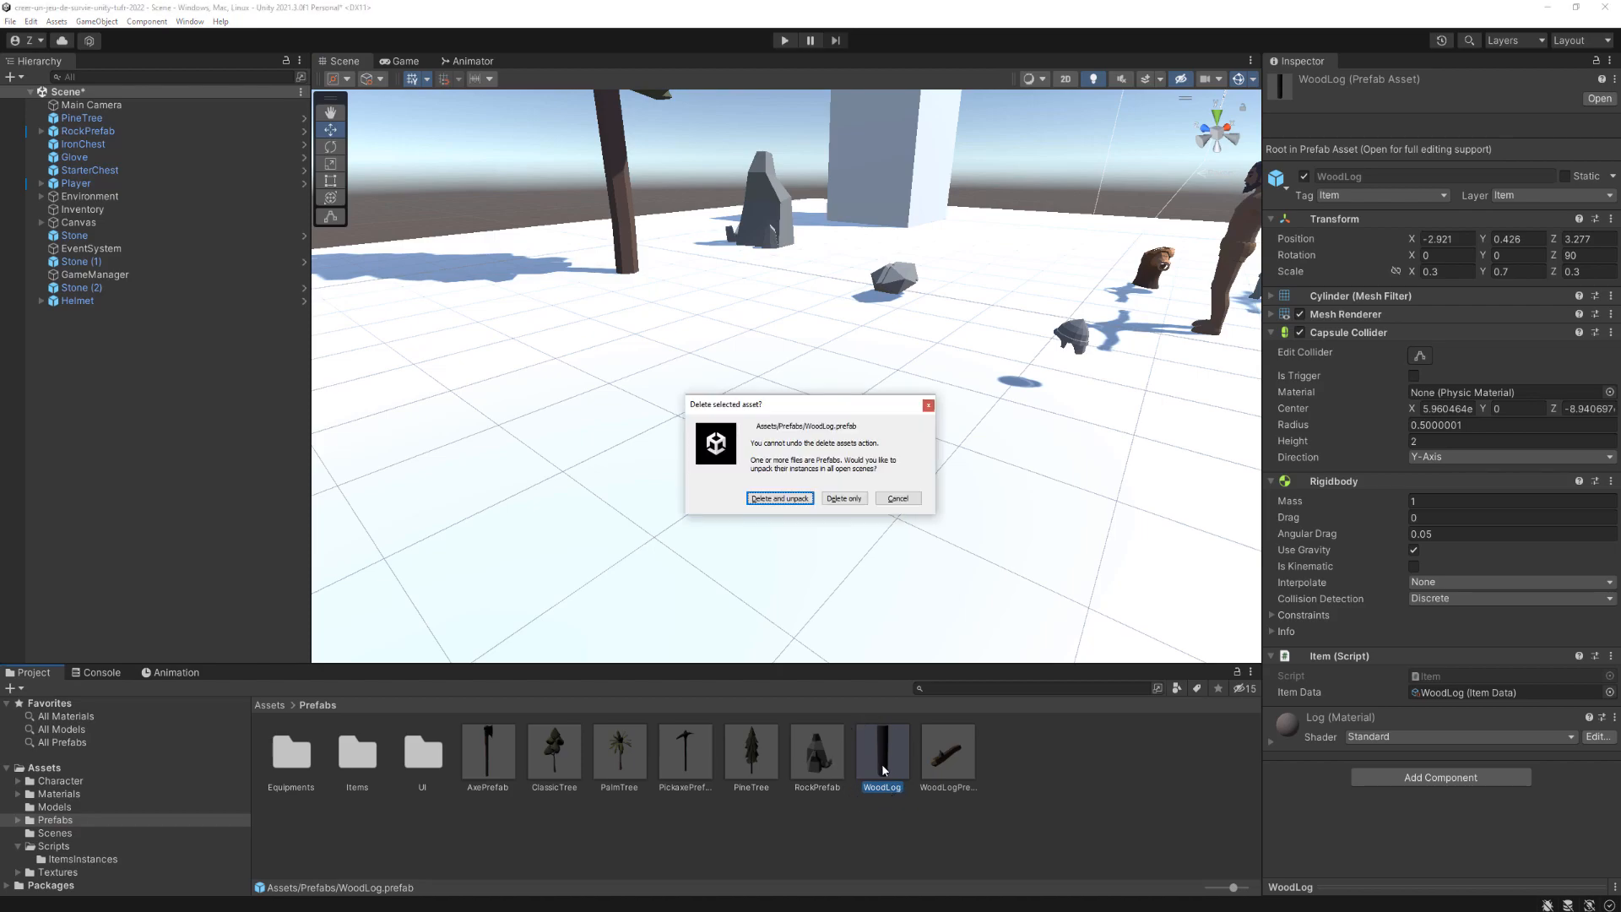
left_click(775, 499)
scroll(796, 497, "down", 2)
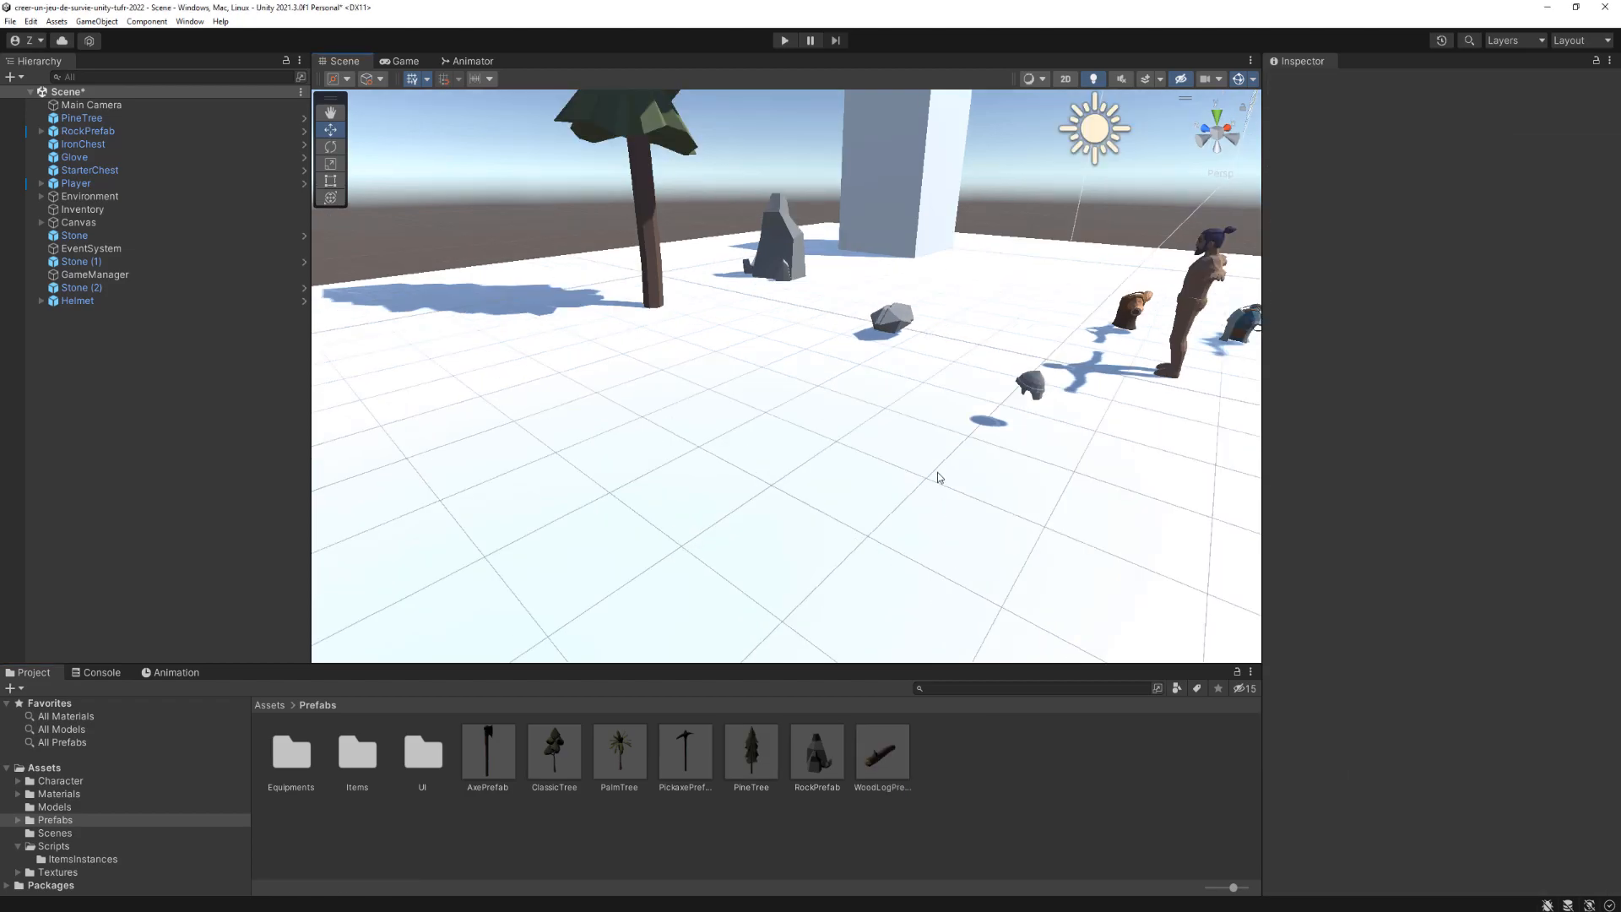
Step: Assign the WoodLogIcon sprite as the Visual of the WoodLog item data in the ItemsInstances folder
left_click(71, 860)
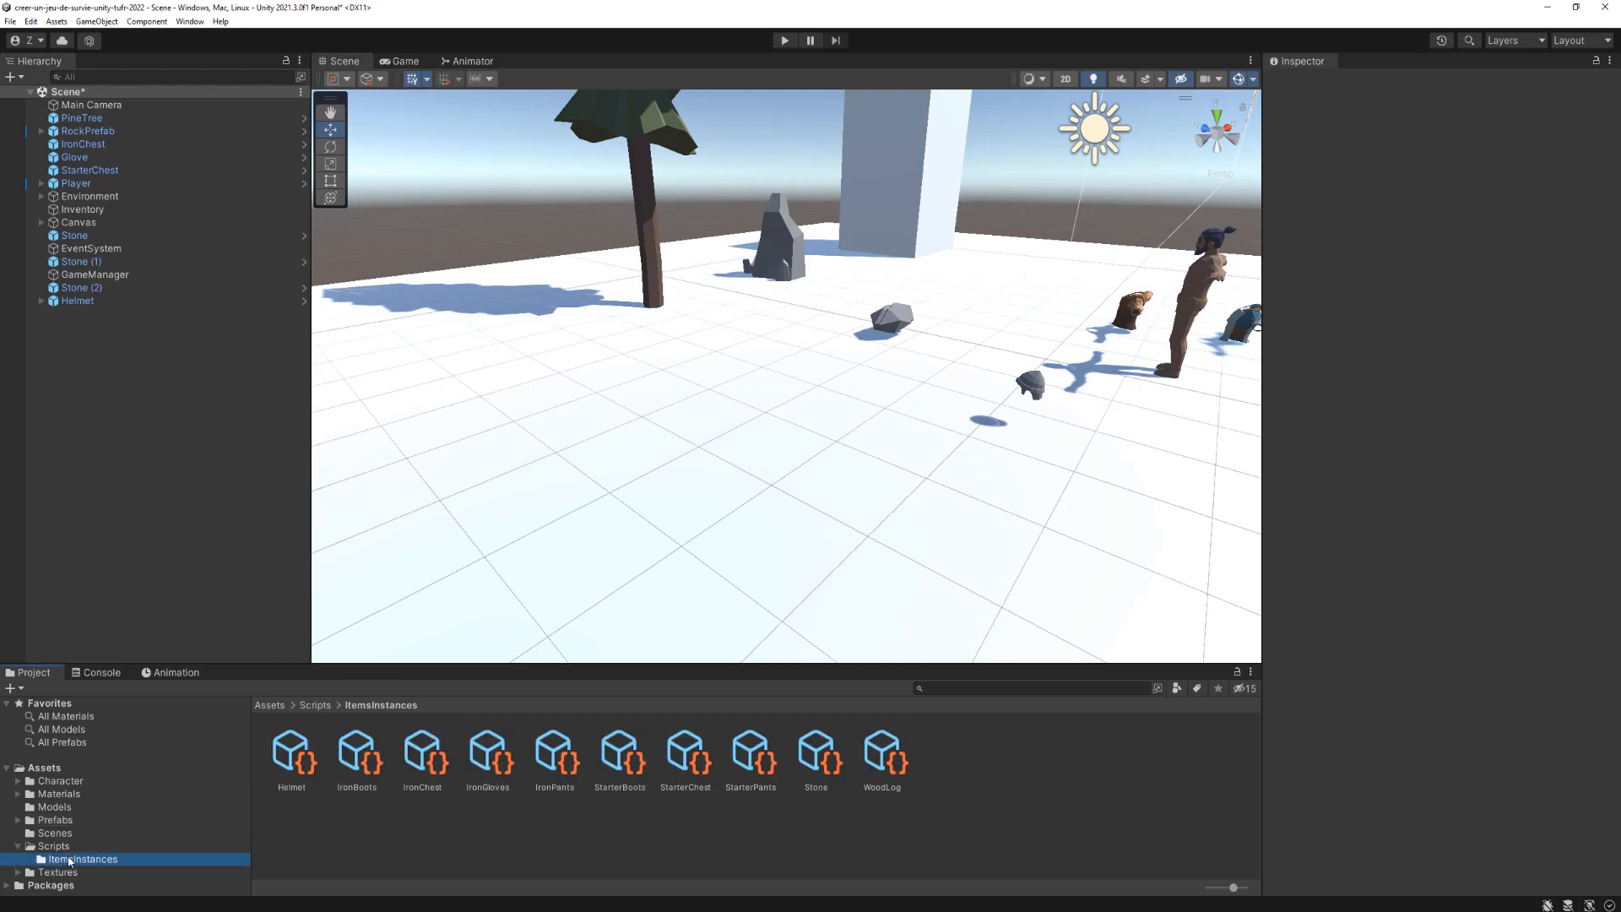
left_click(882, 756)
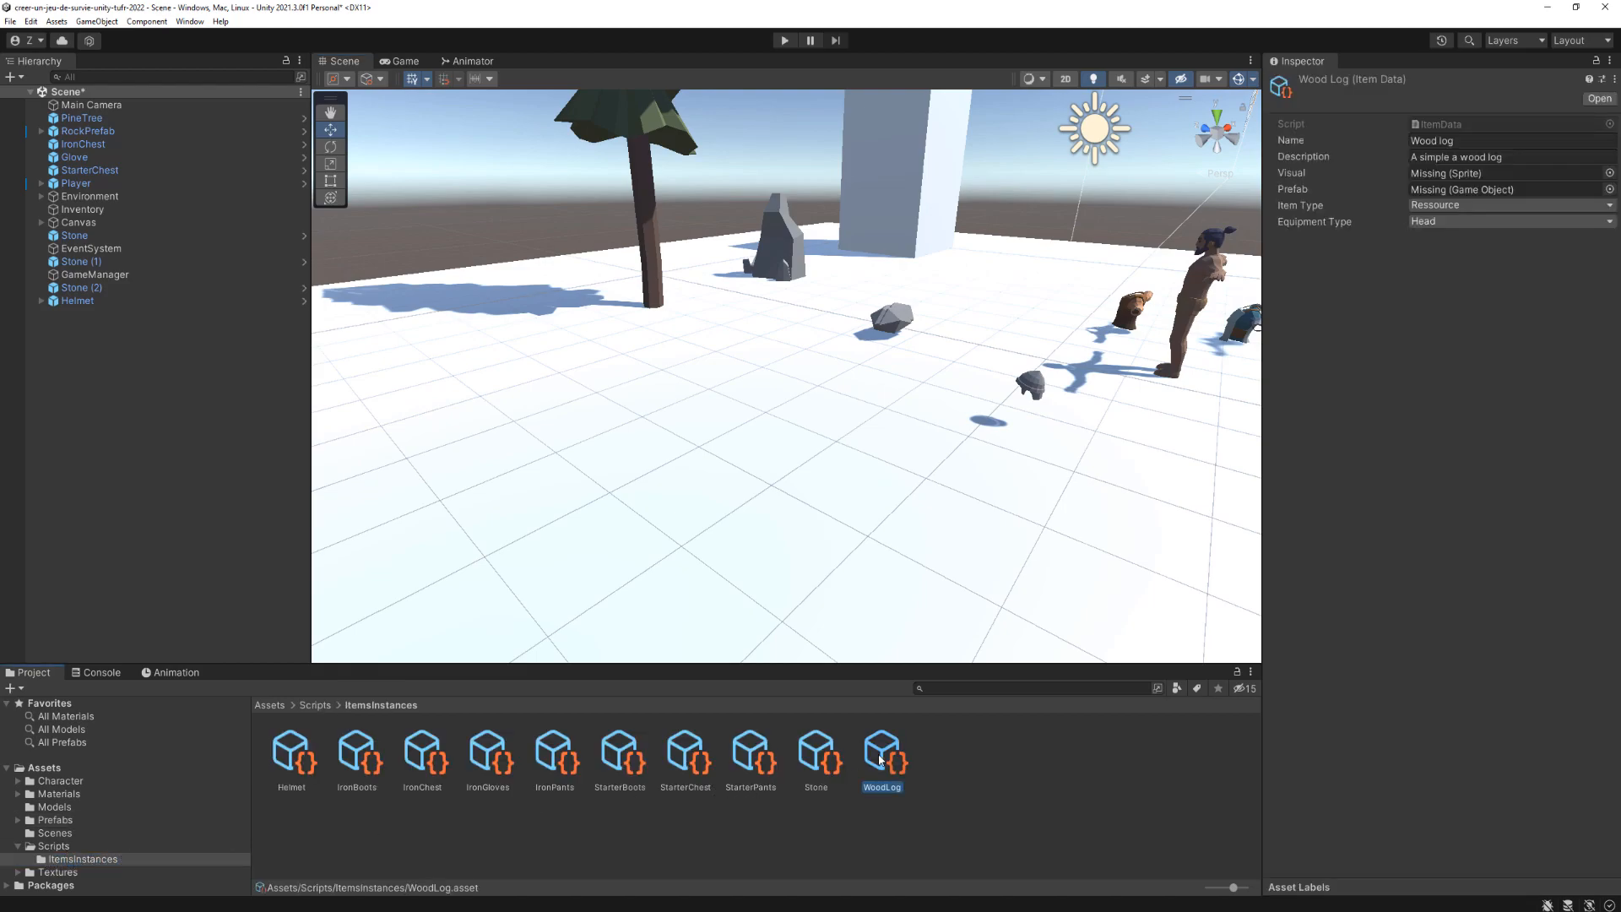
left_click(1298, 174)
left_click(1610, 173)
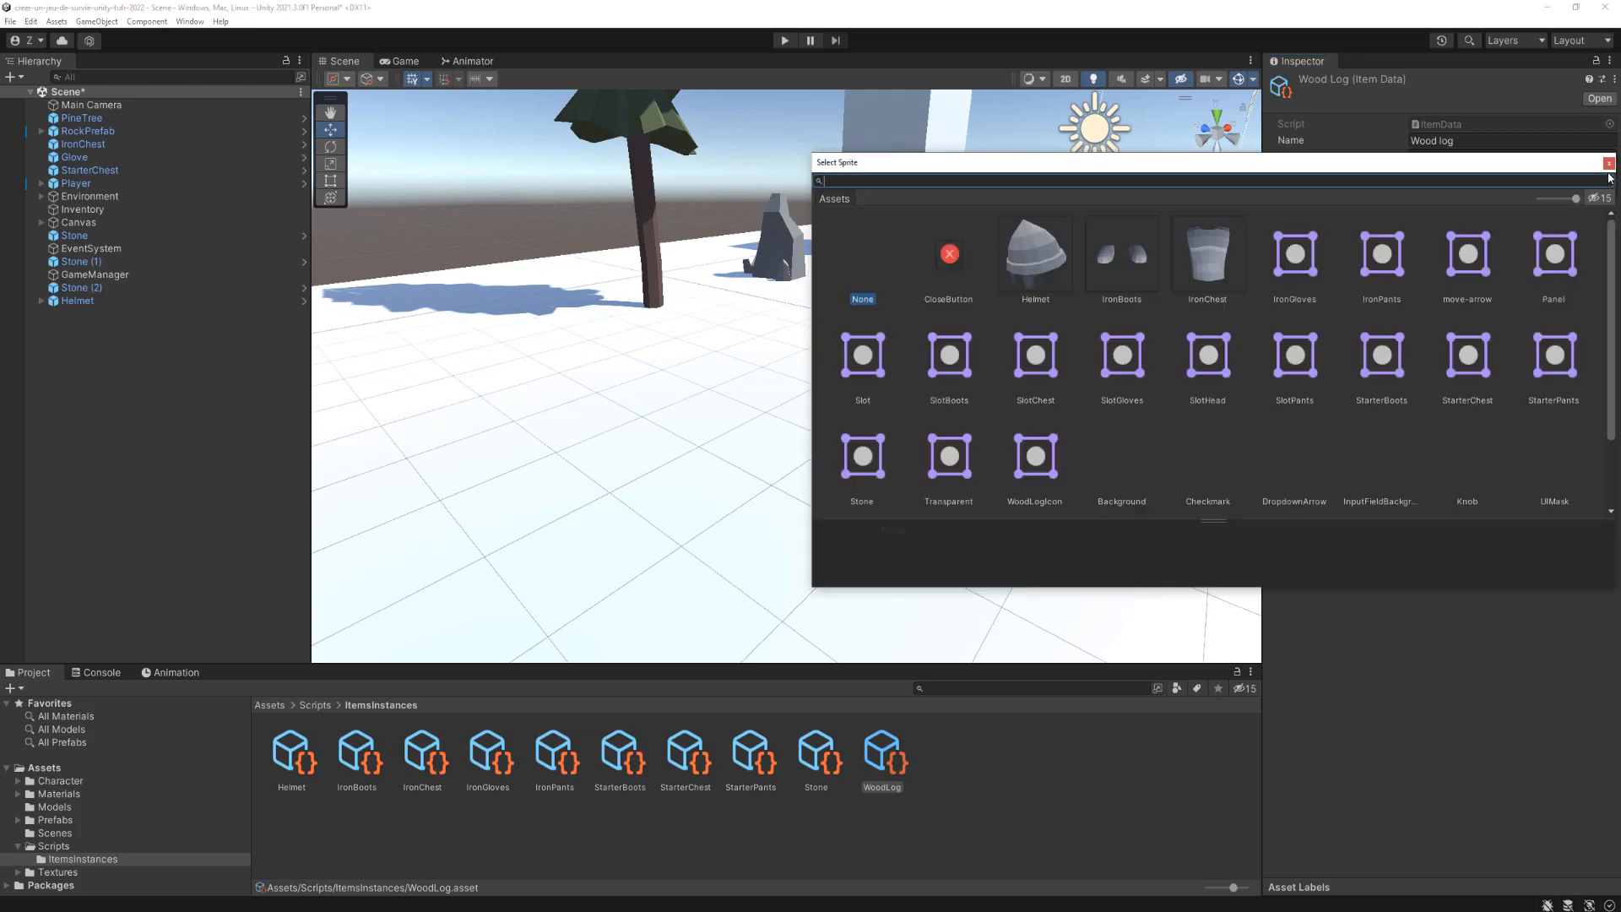
type("wood")
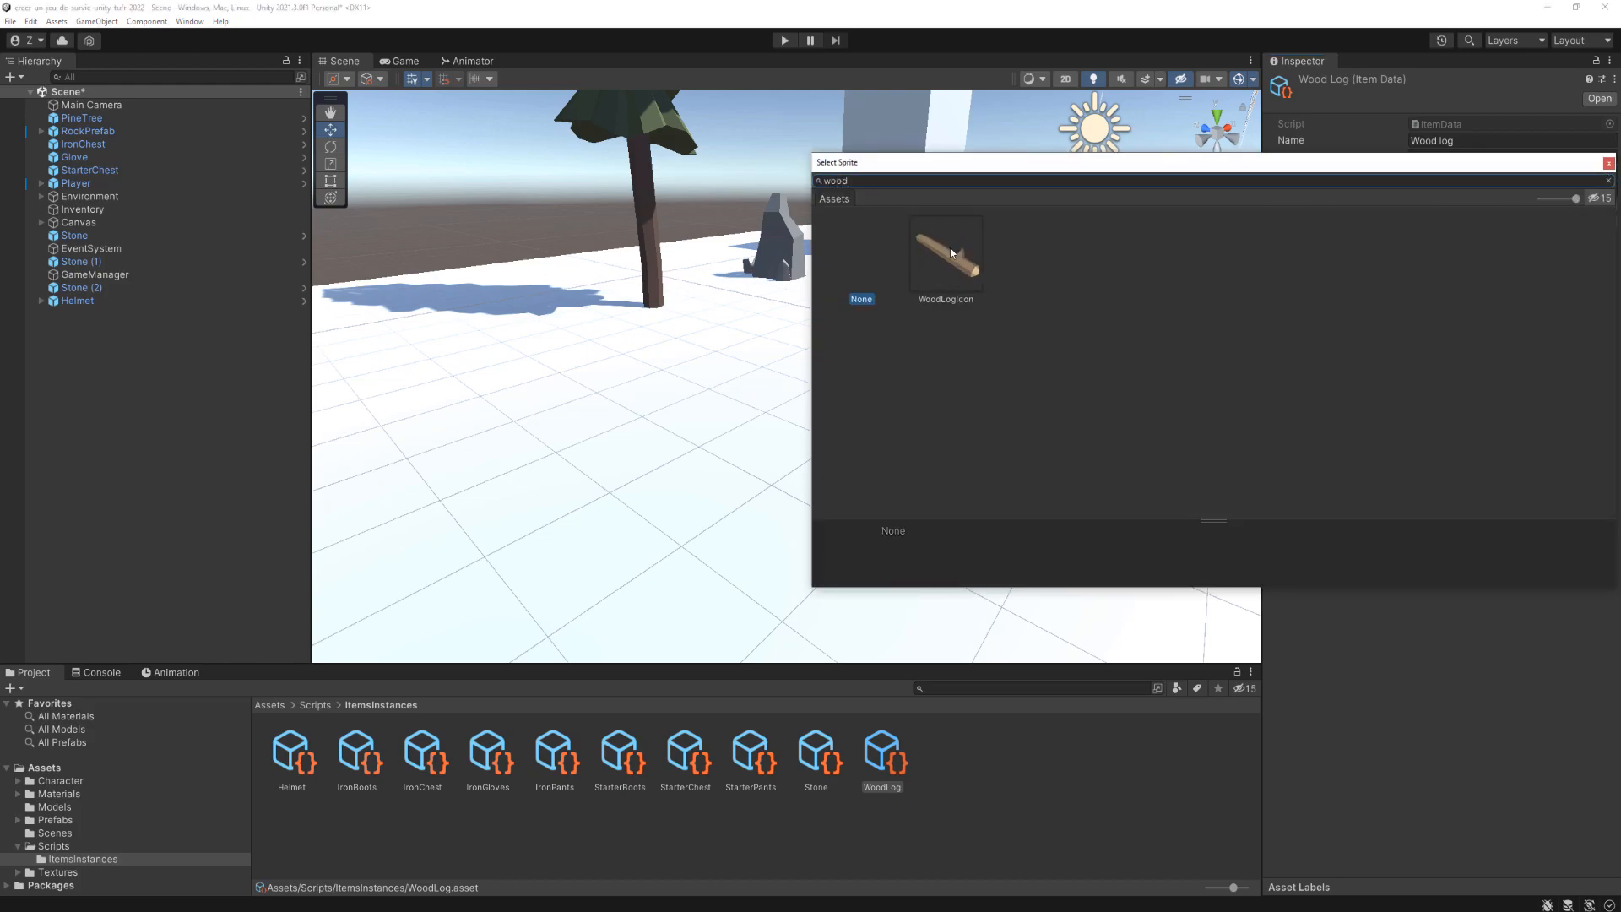
double_click(950, 250)
Step: Assign WoodLogPrefab from the Prefabs folder as the Prefab of the WoodLog item data
left_click(1471, 189)
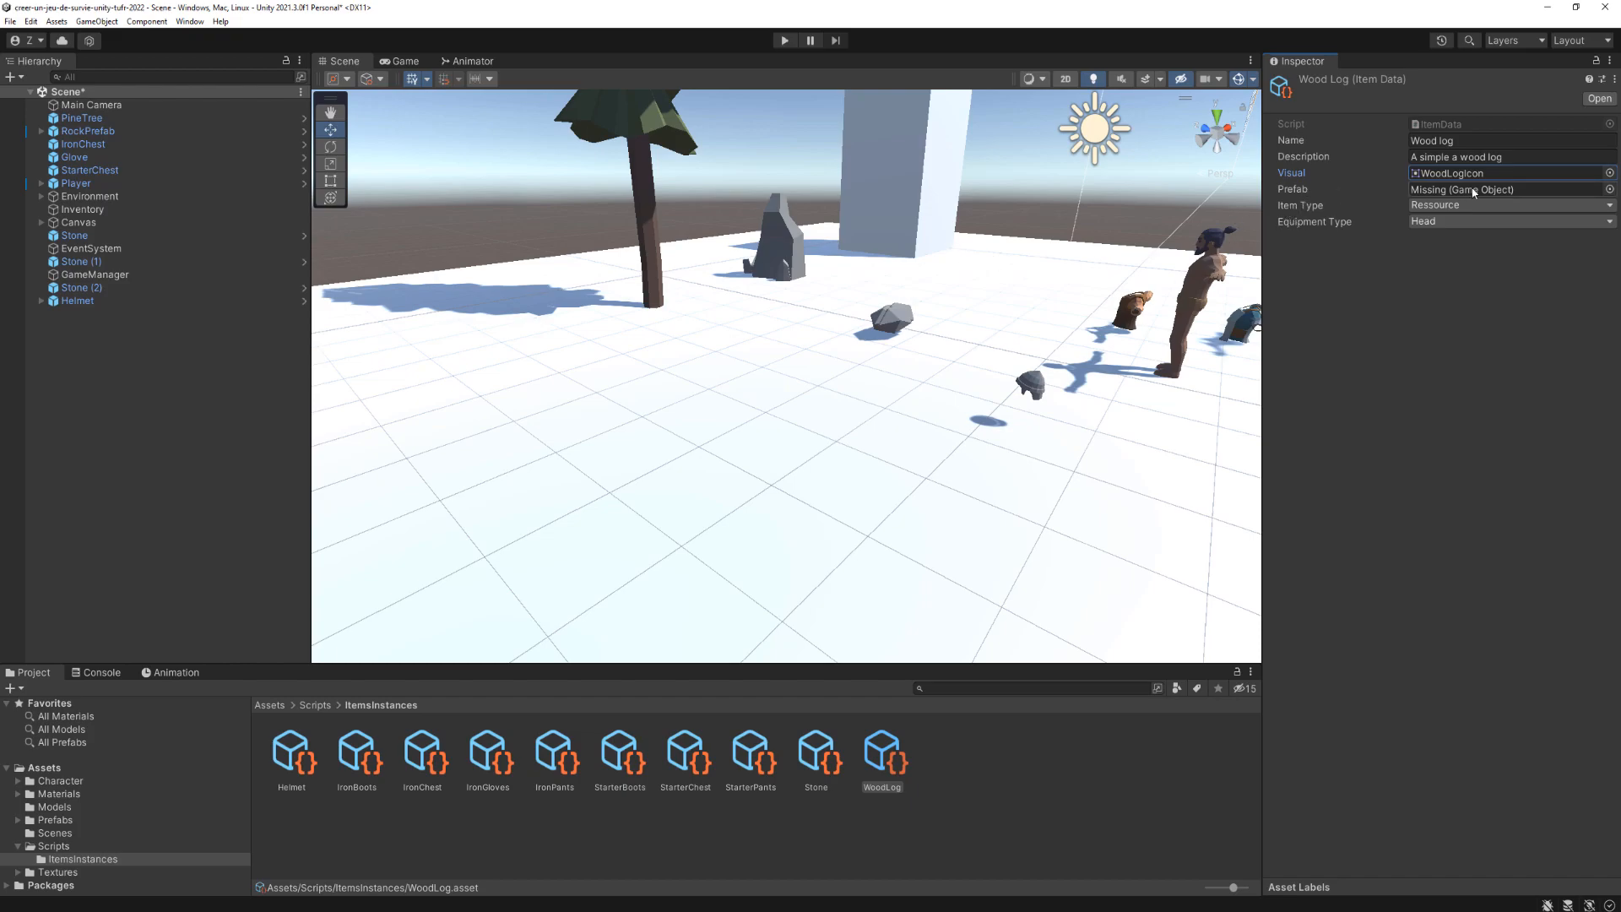
left_click(70, 820)
left_click_drag(869, 748, 1477, 196)
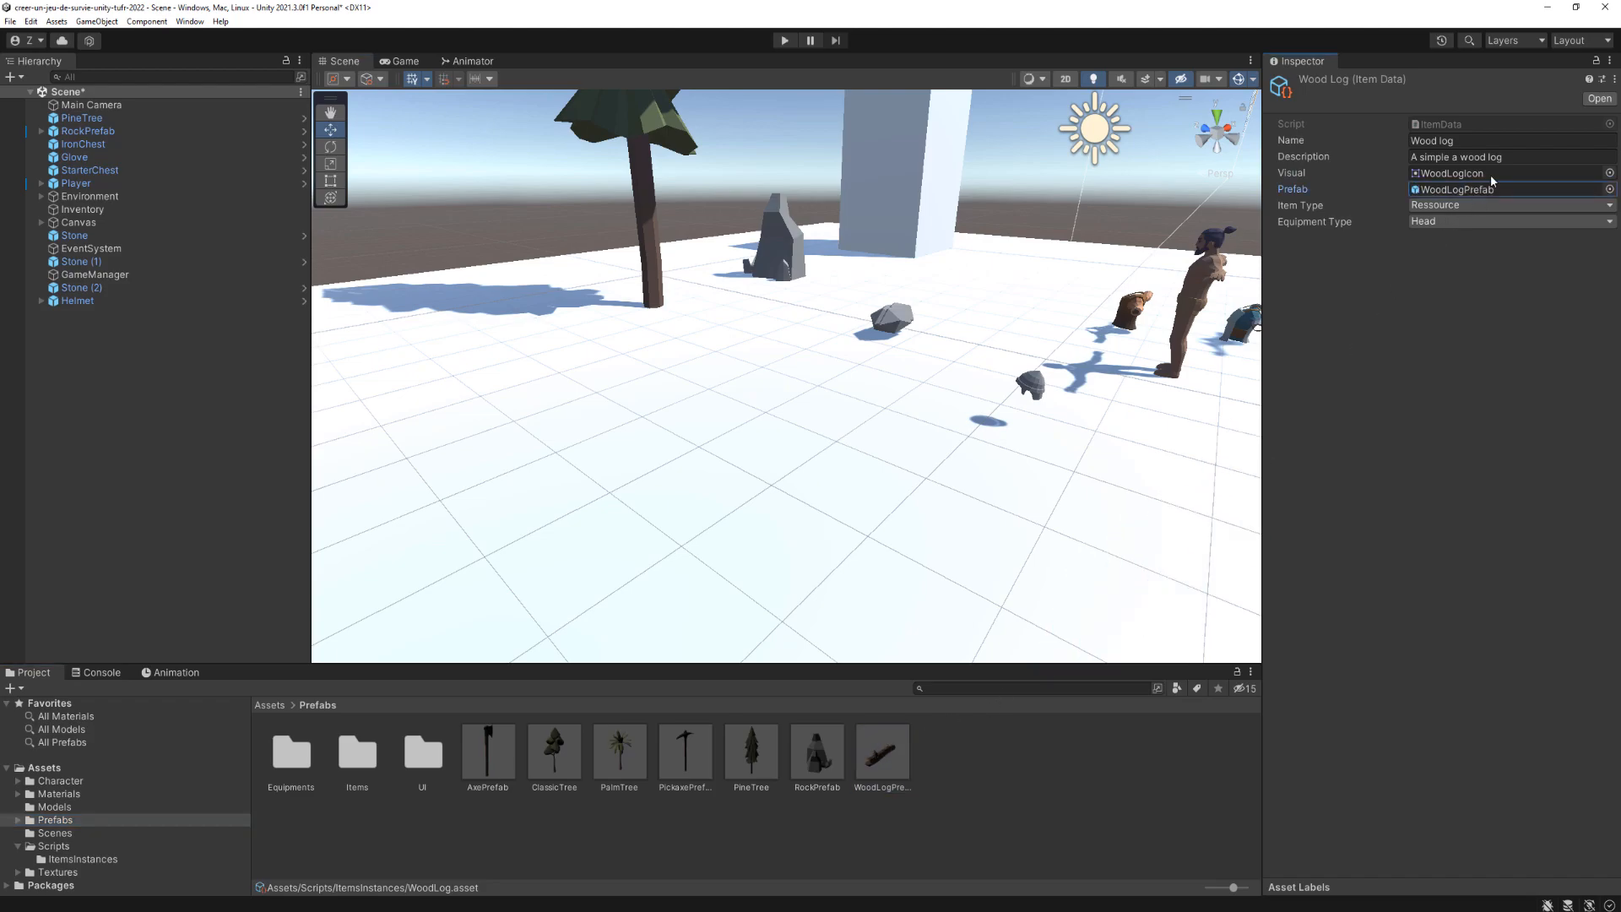
Step: Playtest the scene, walk the character to the pine tree and chop it down
right_click_drag(813, 432, 829, 347)
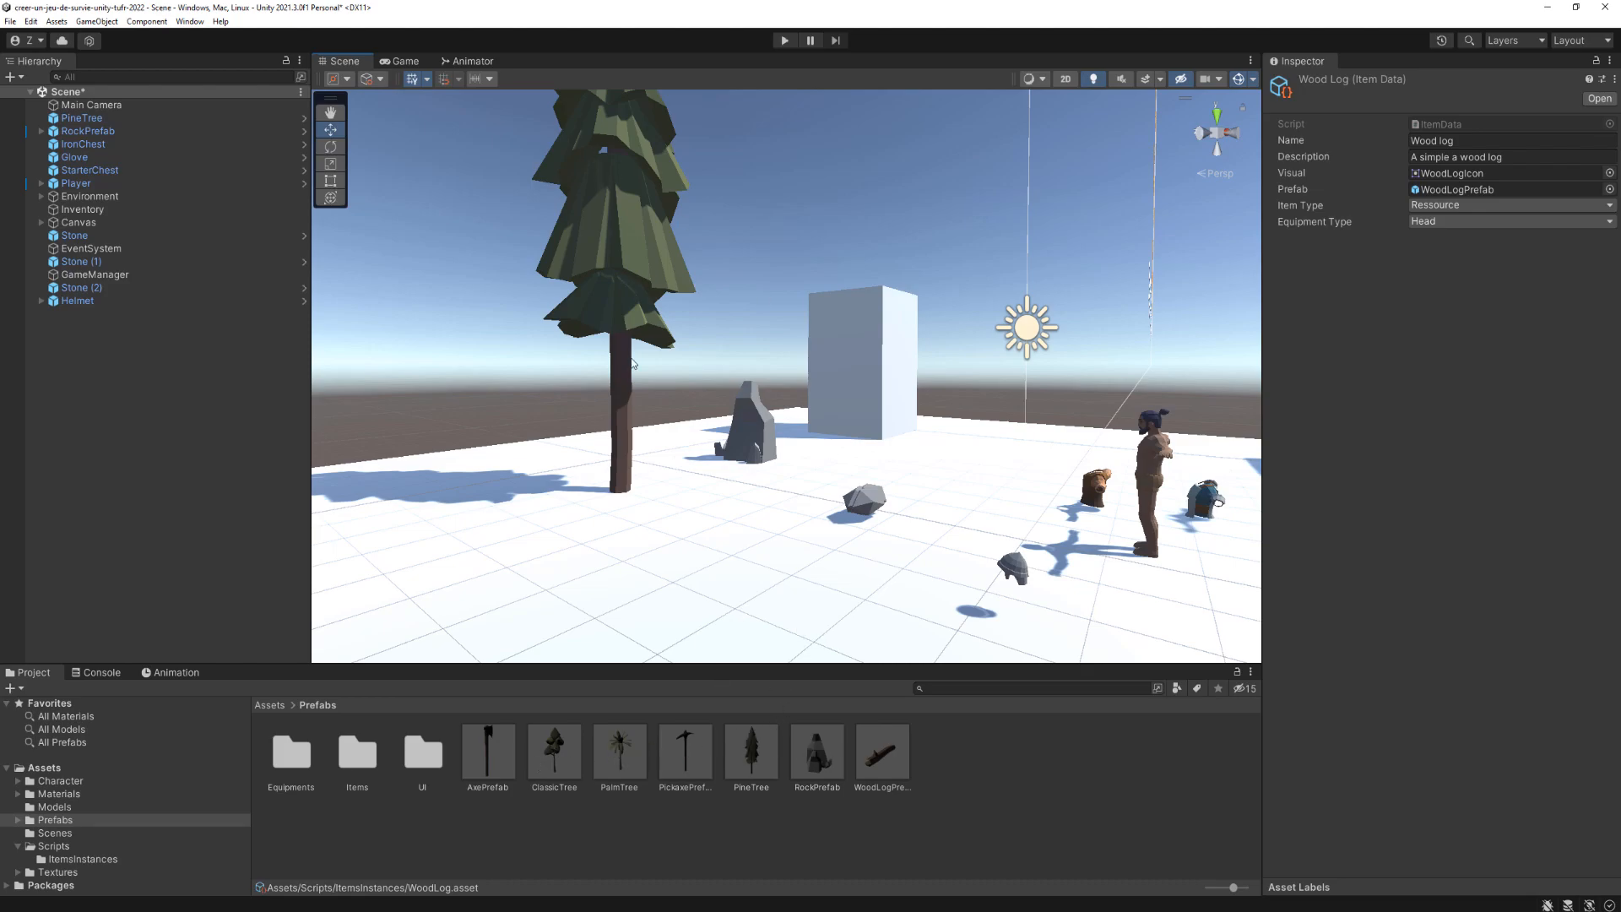
right_click_drag(656, 560, 685, 627)
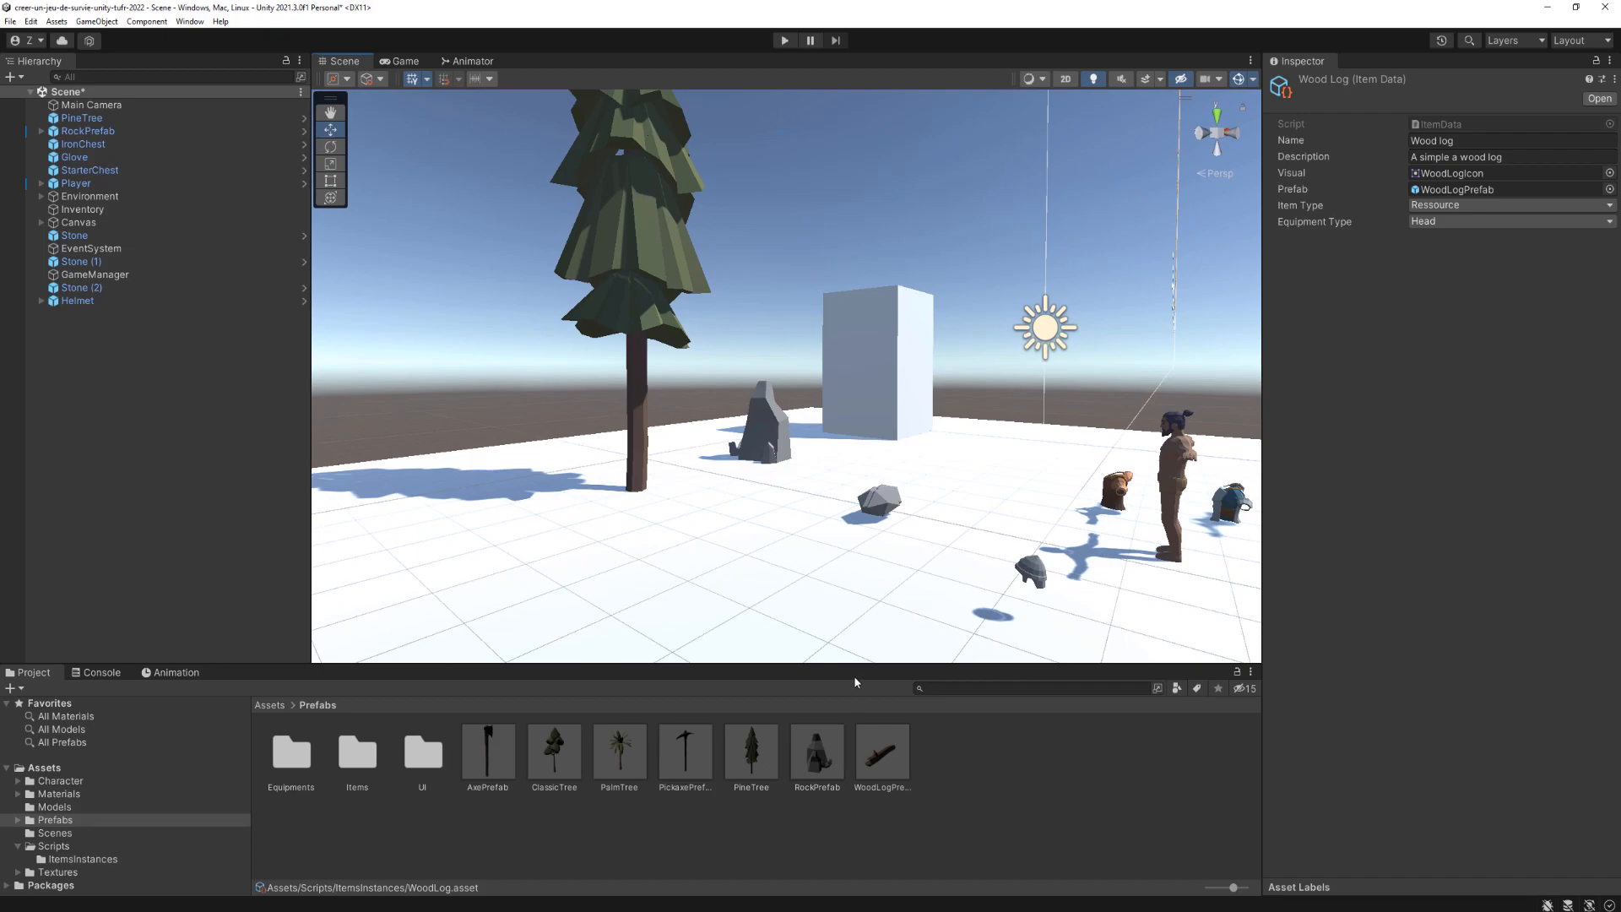
left_click(782, 41)
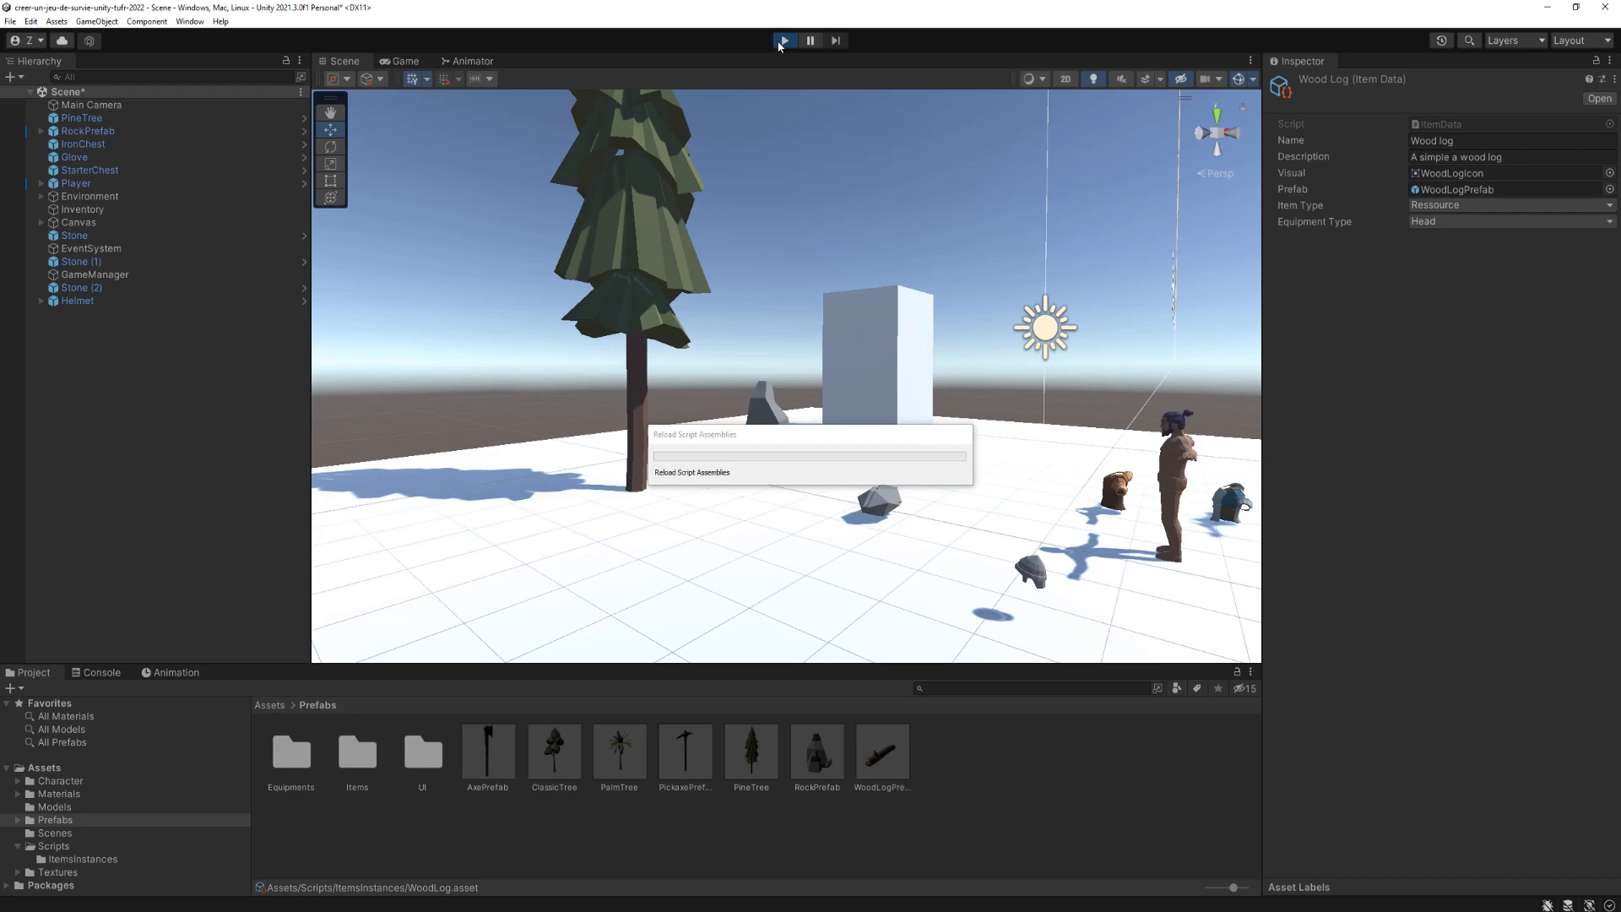
key("w")
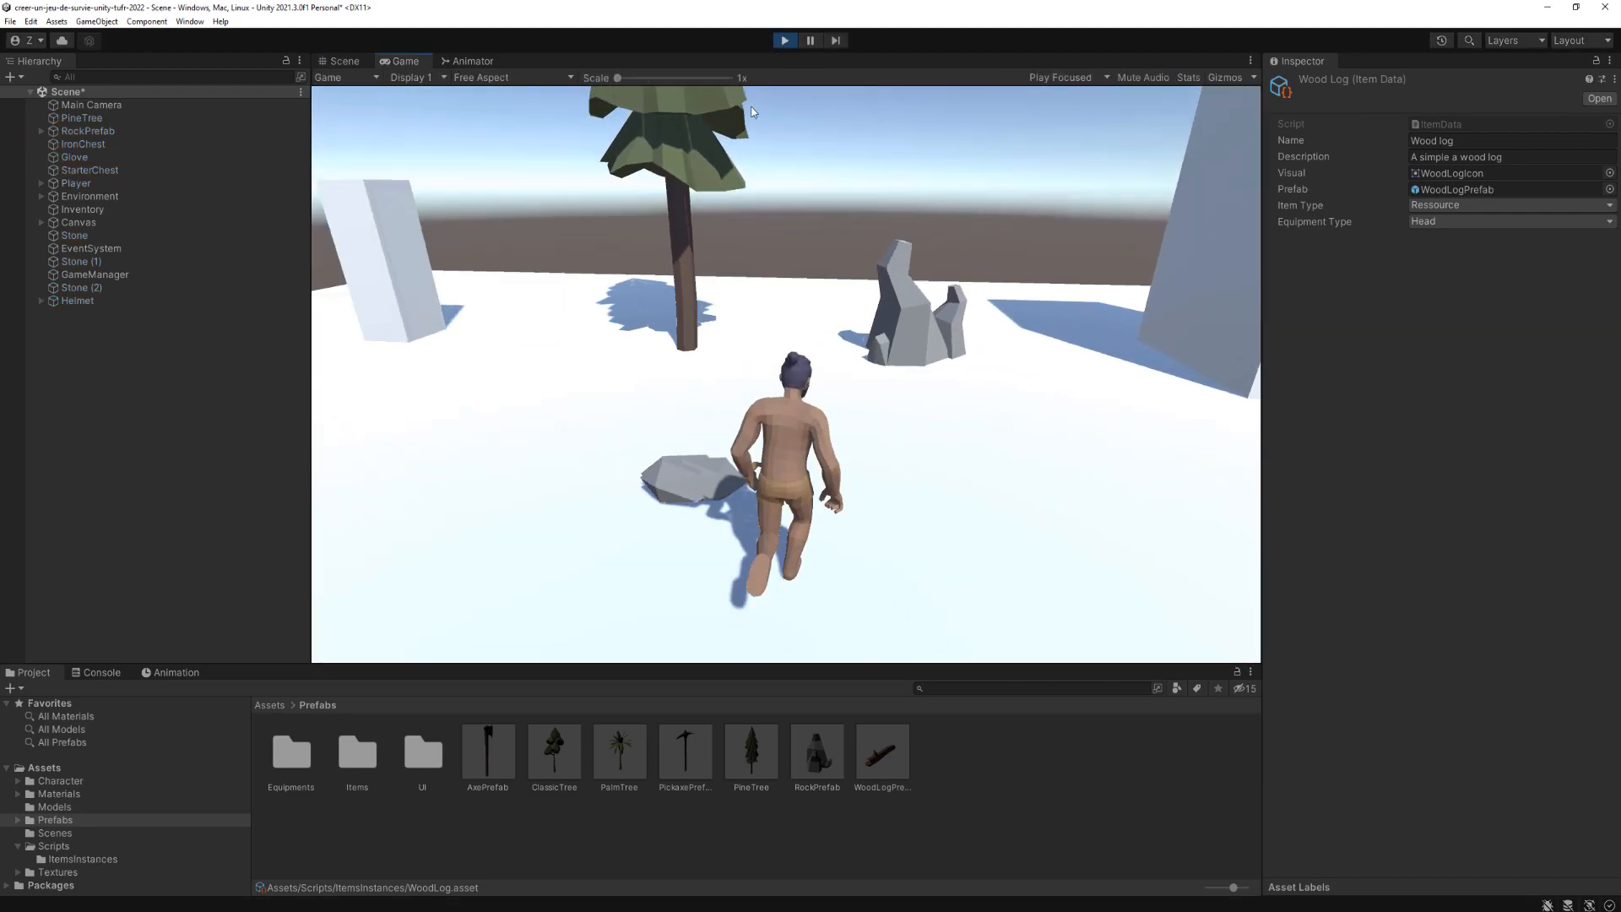
key("e")
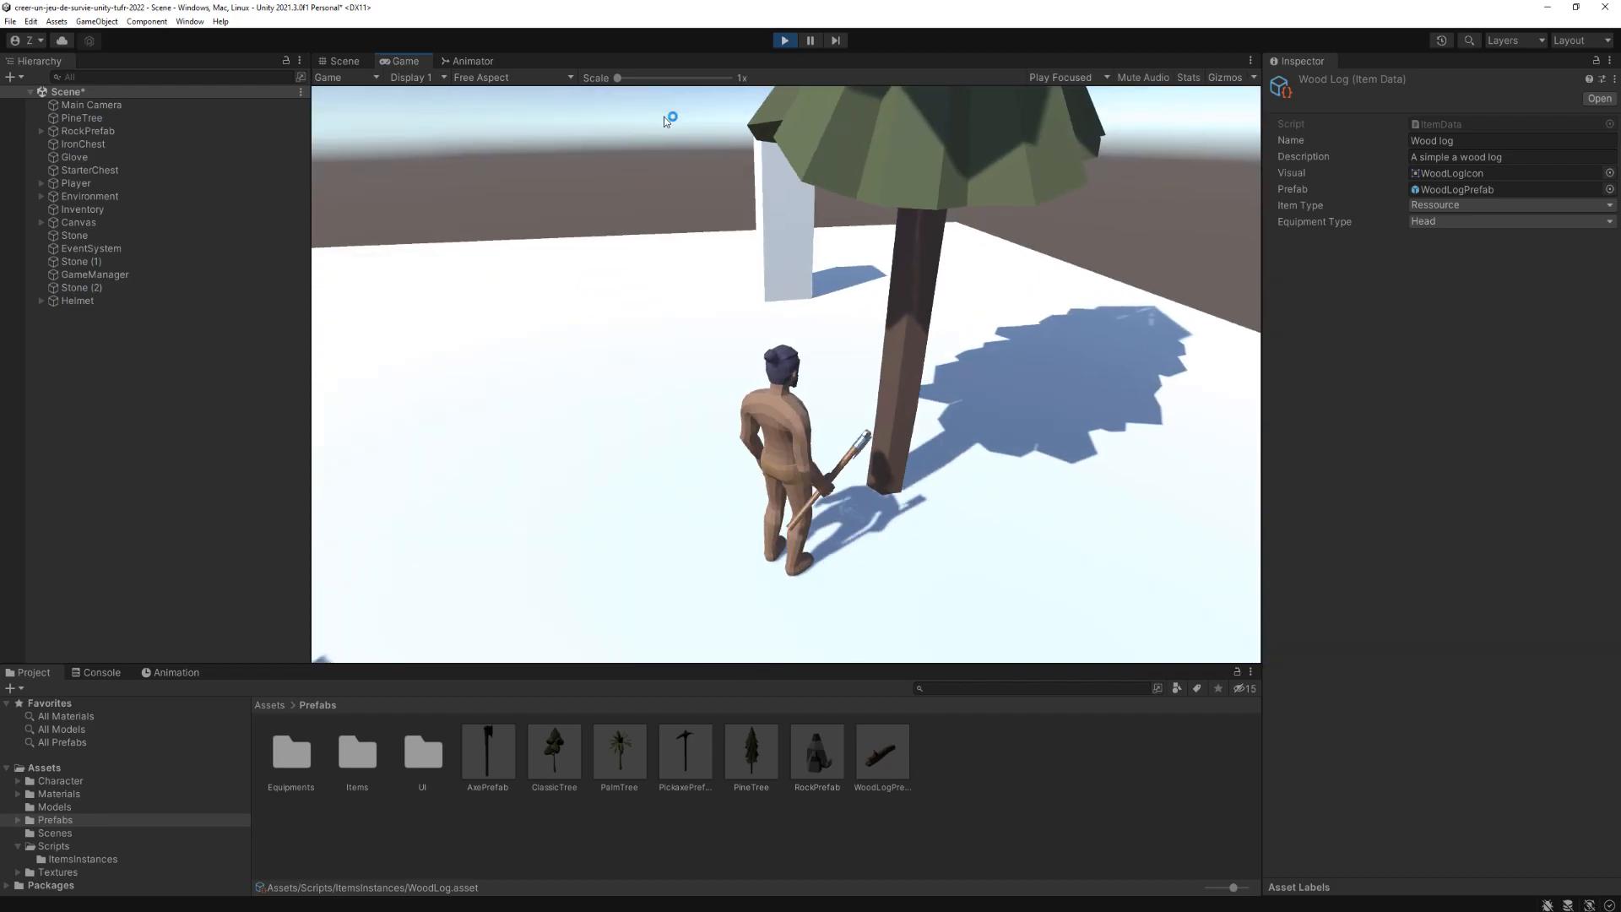
key("d")
key("s")
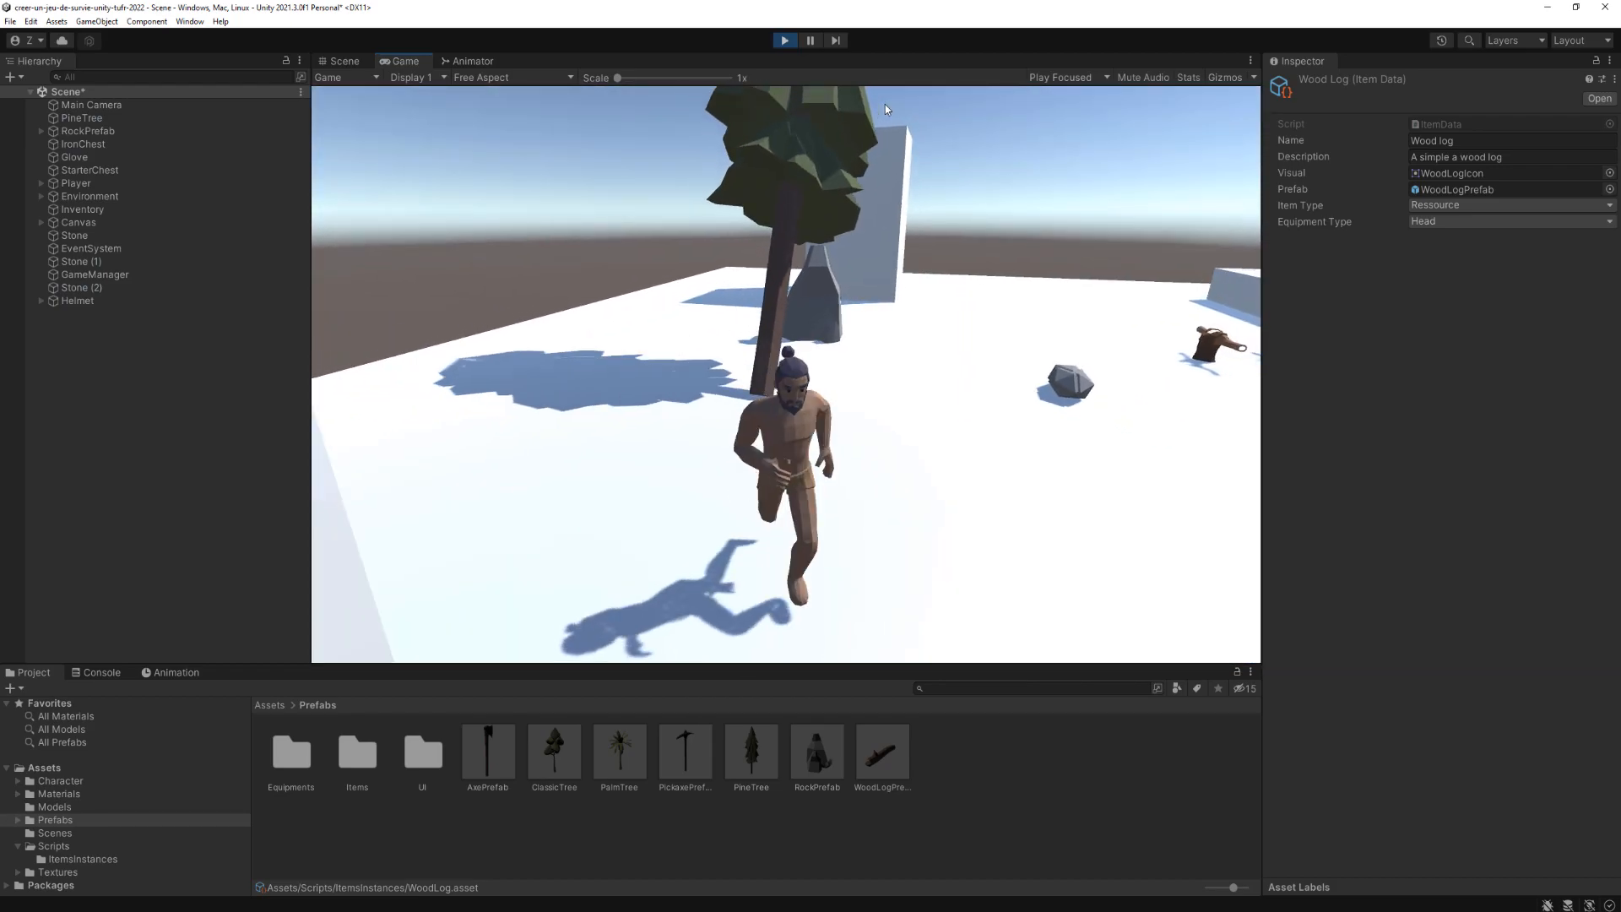
key("w")
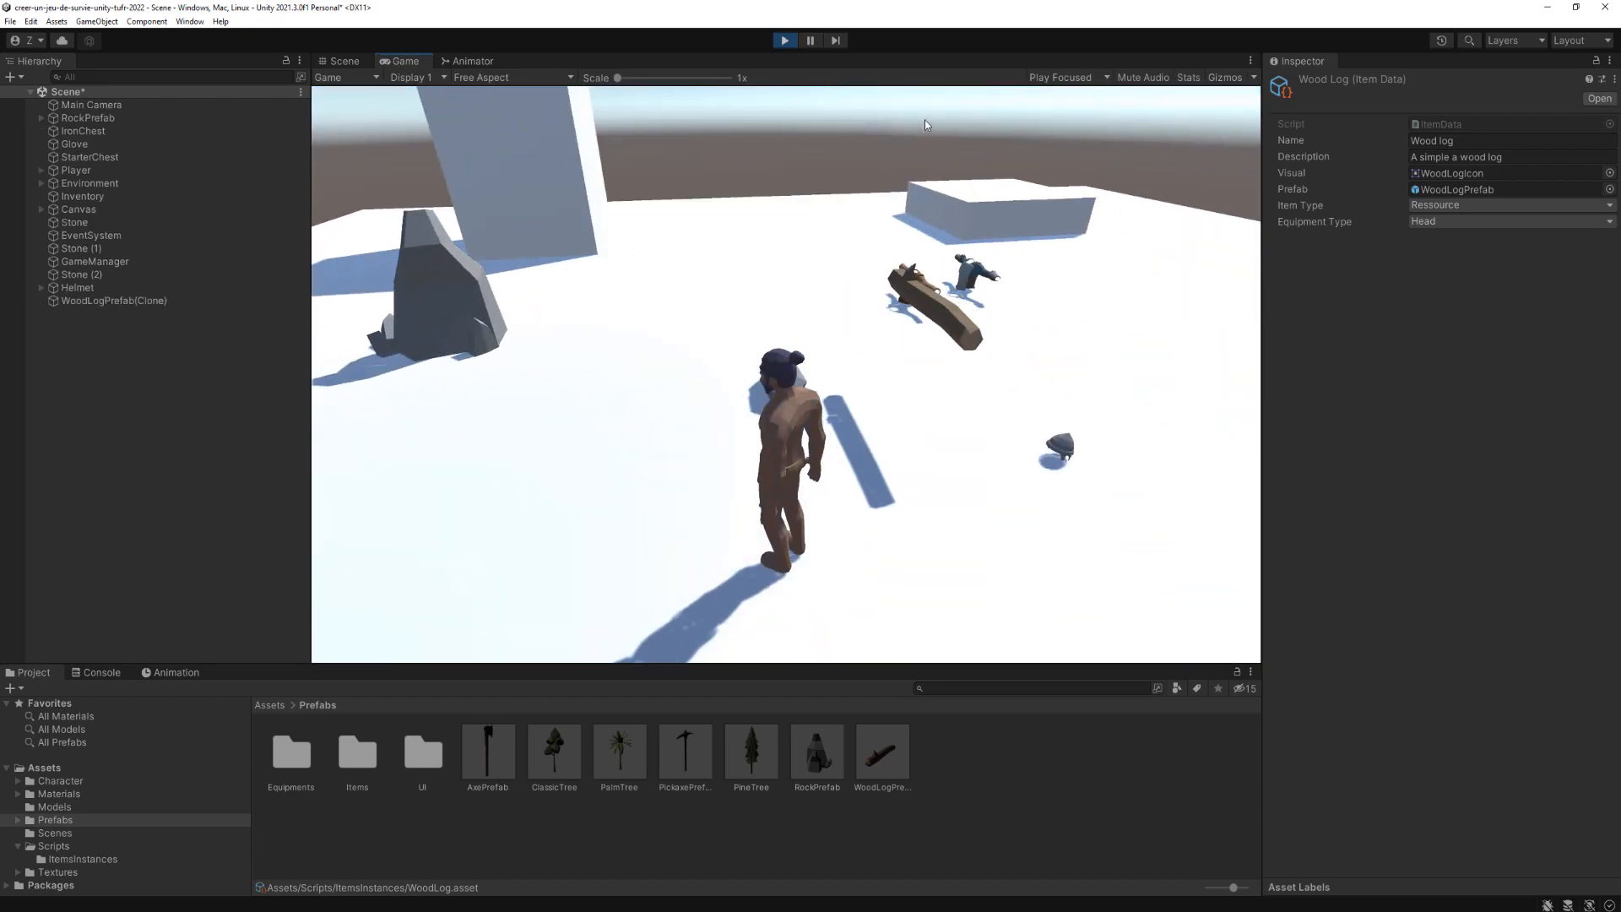
Step: Pick up the dropped wood log and check its icon in the character's inventory
right_click_drag(949, 158, 872, 144)
key("e")
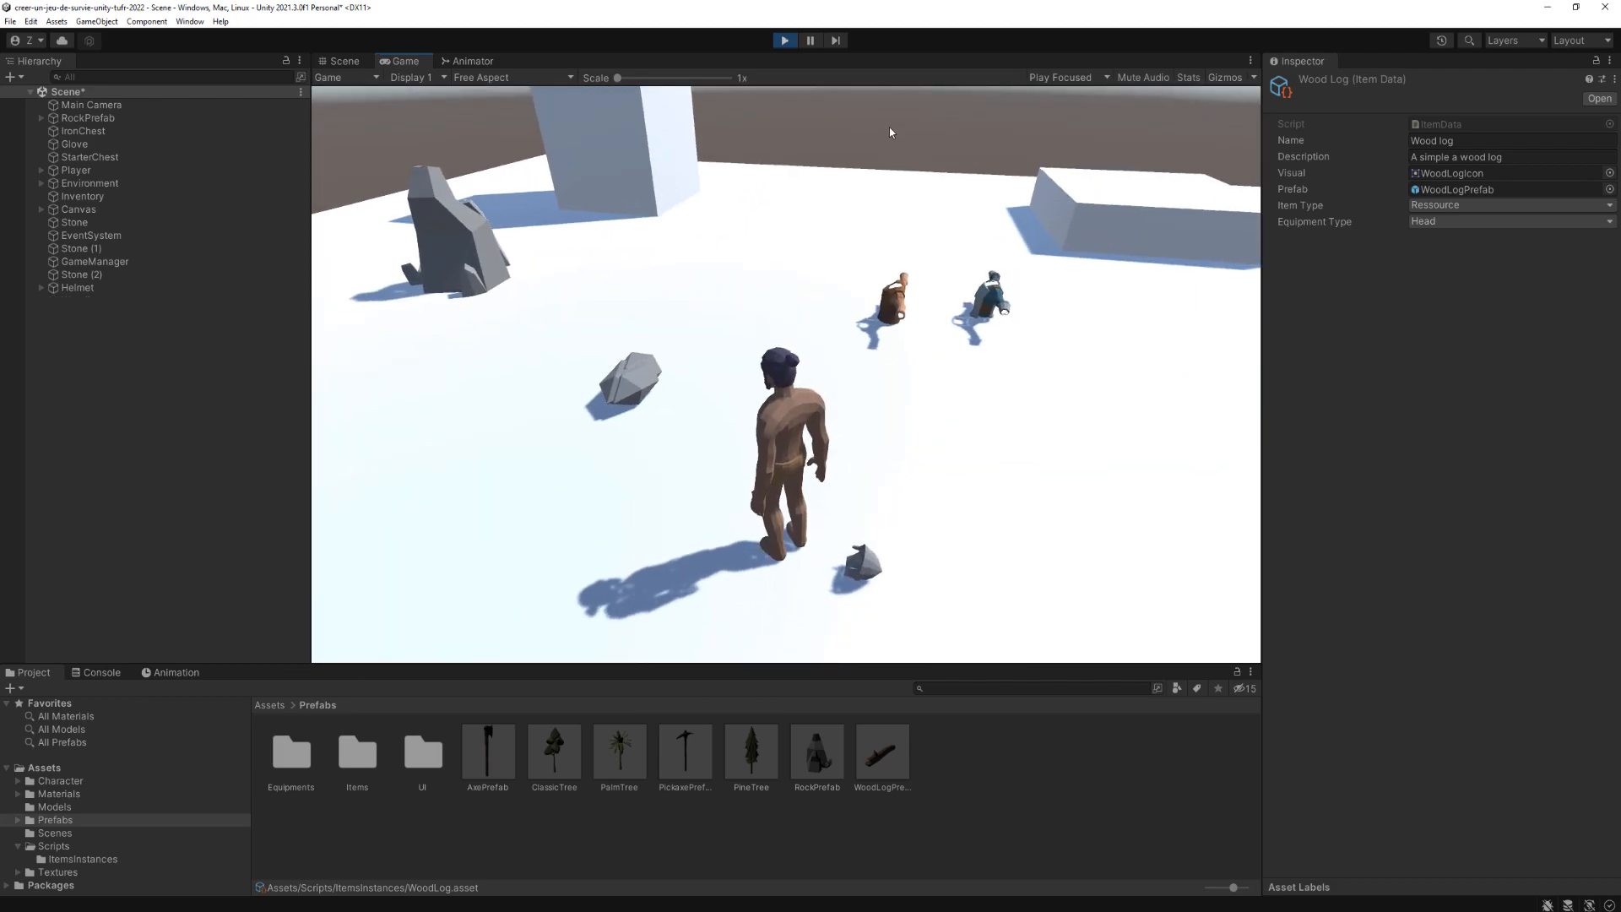
key("i")
mouse_move(1039, 341)
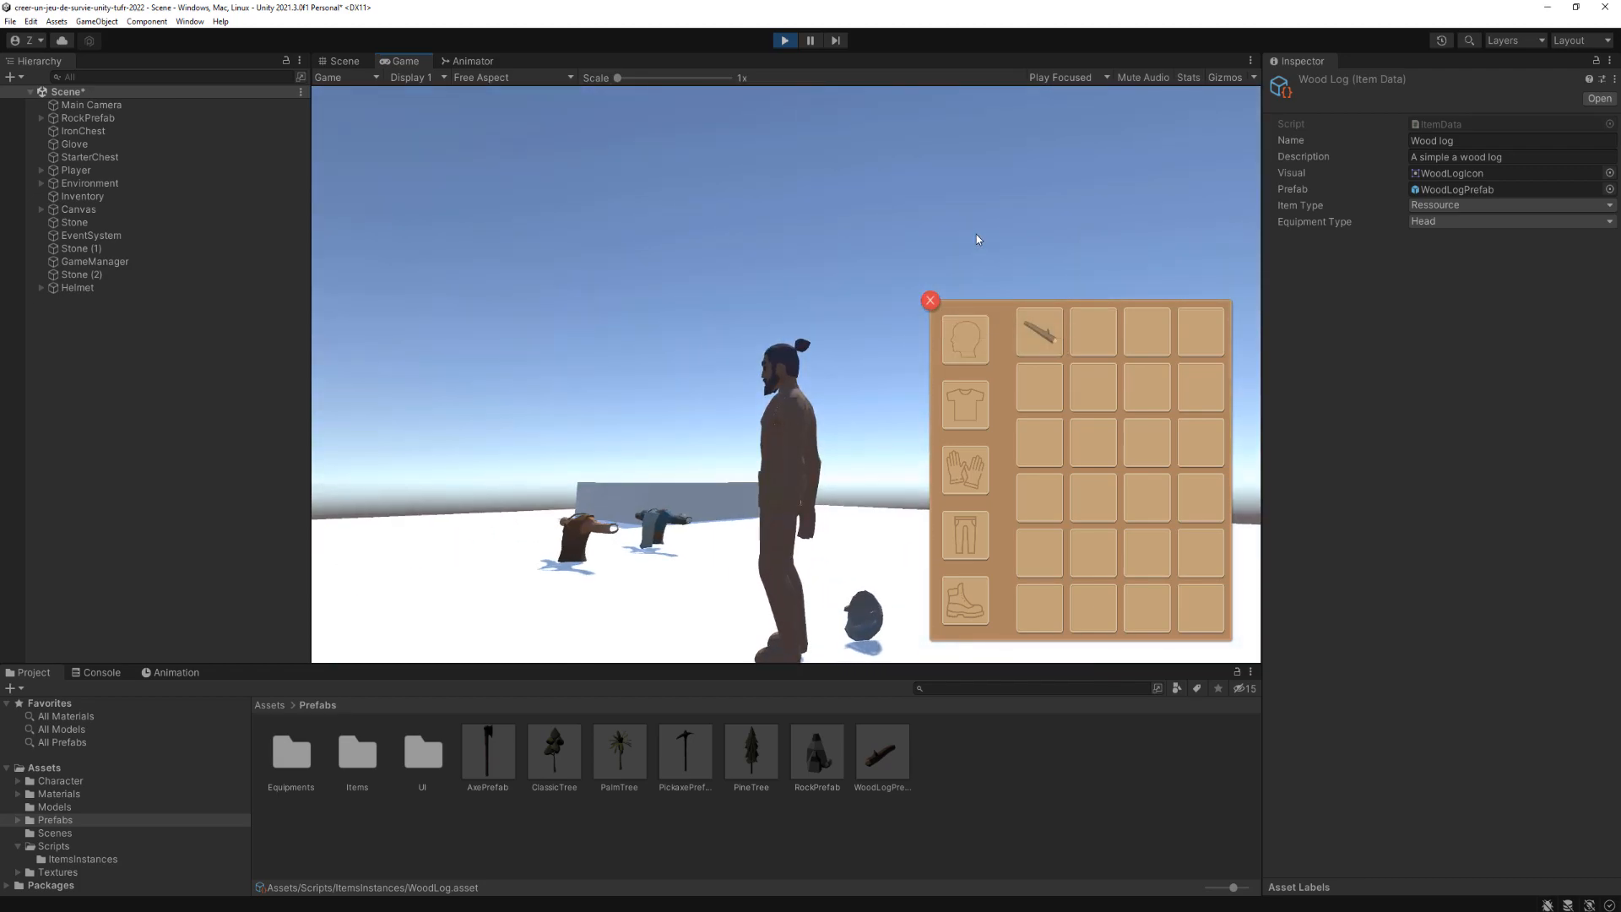
Step: Stop the playtest and save the scene
left_click(785, 40)
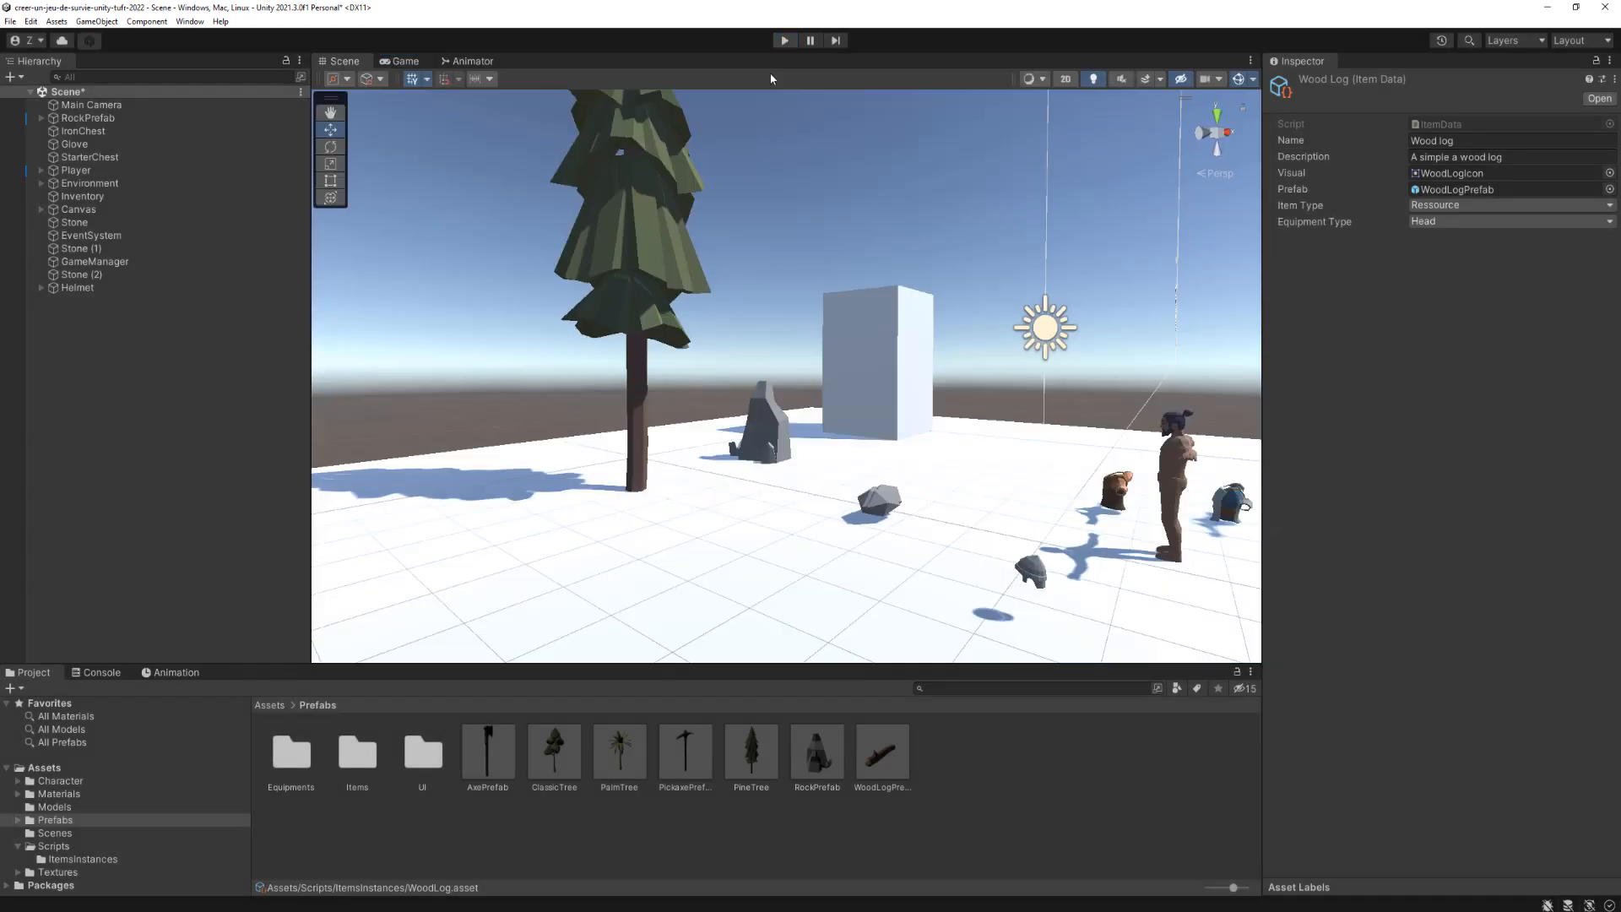
right_click_drag(778, 326, 772, 366)
key("ctrl+s")
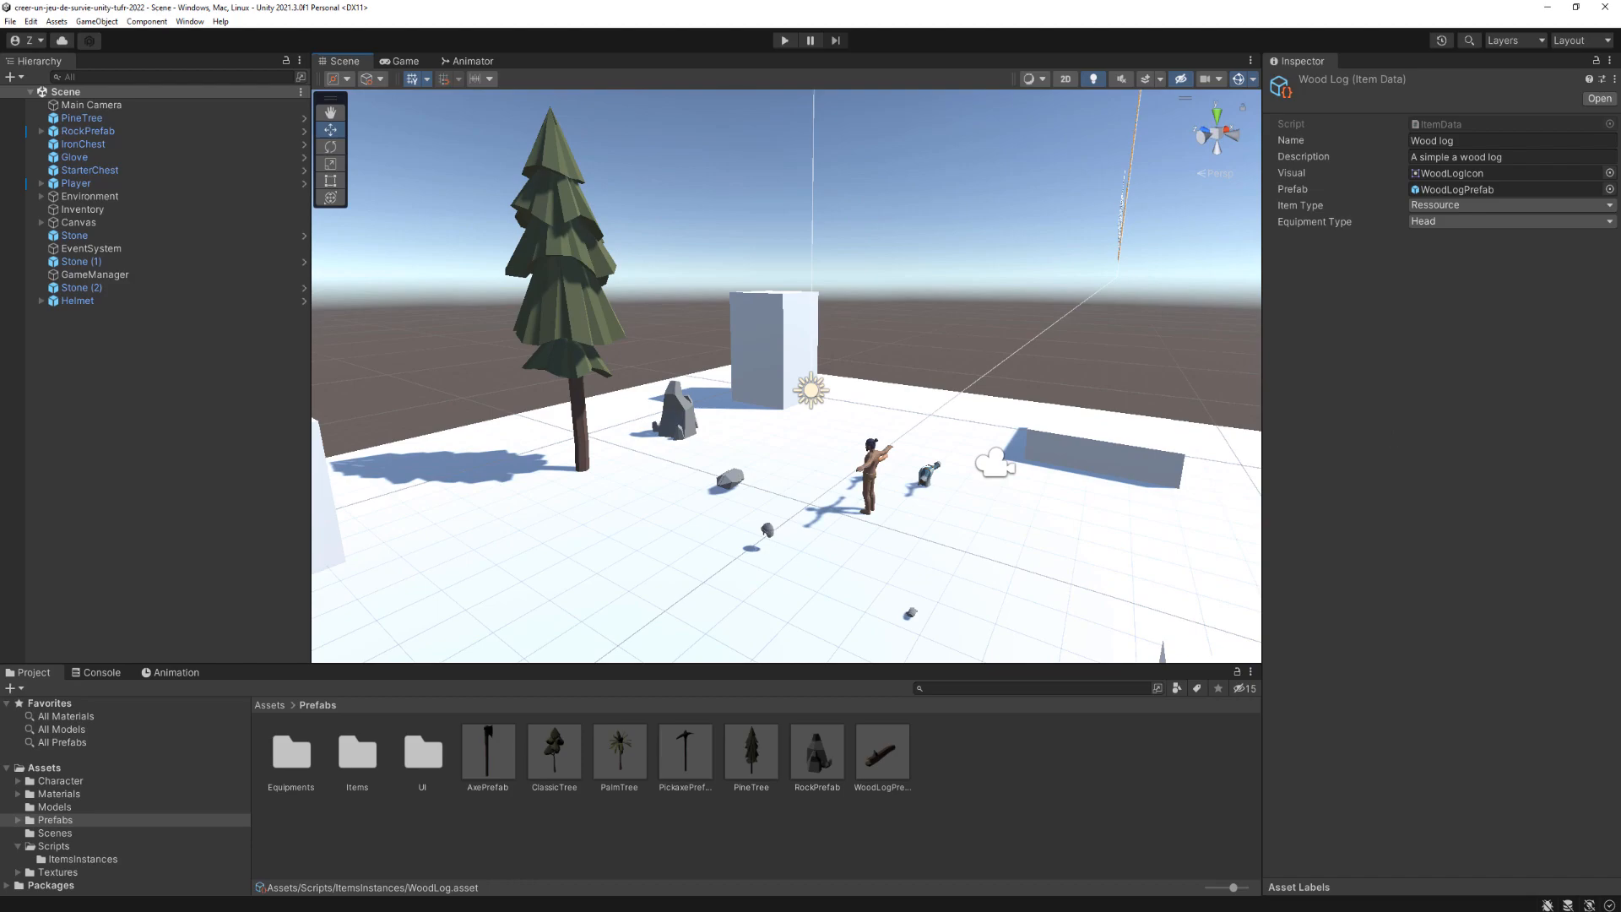
Step: Switch the Scene view to 2D and frame the Canvas
right_click_drag(886, 395, 892, 388)
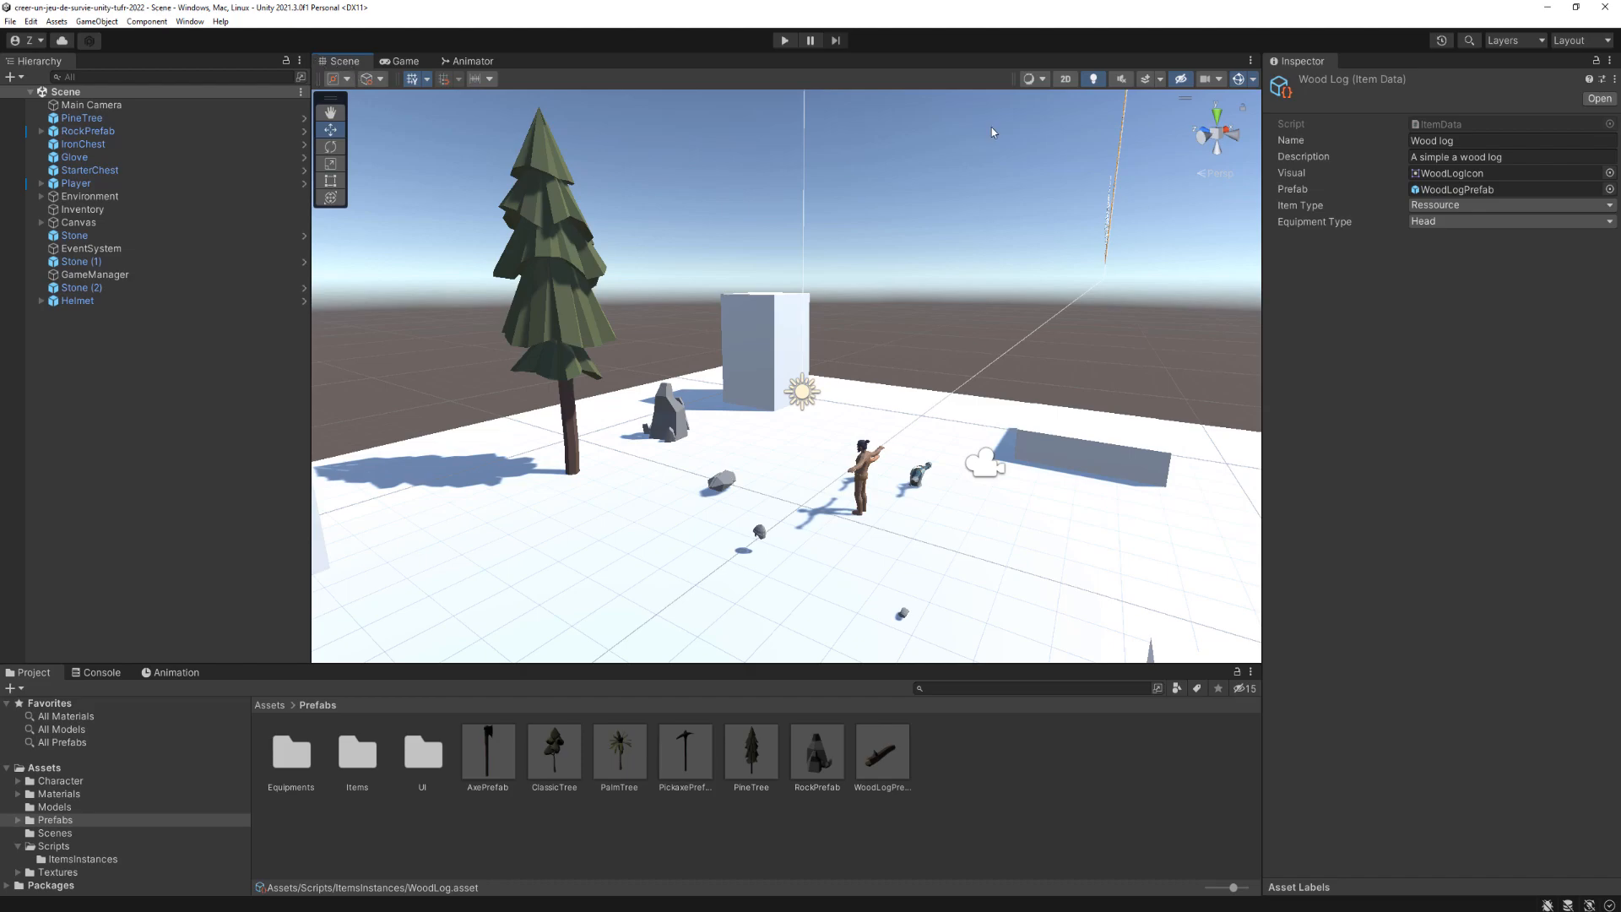
left_click(1066, 78)
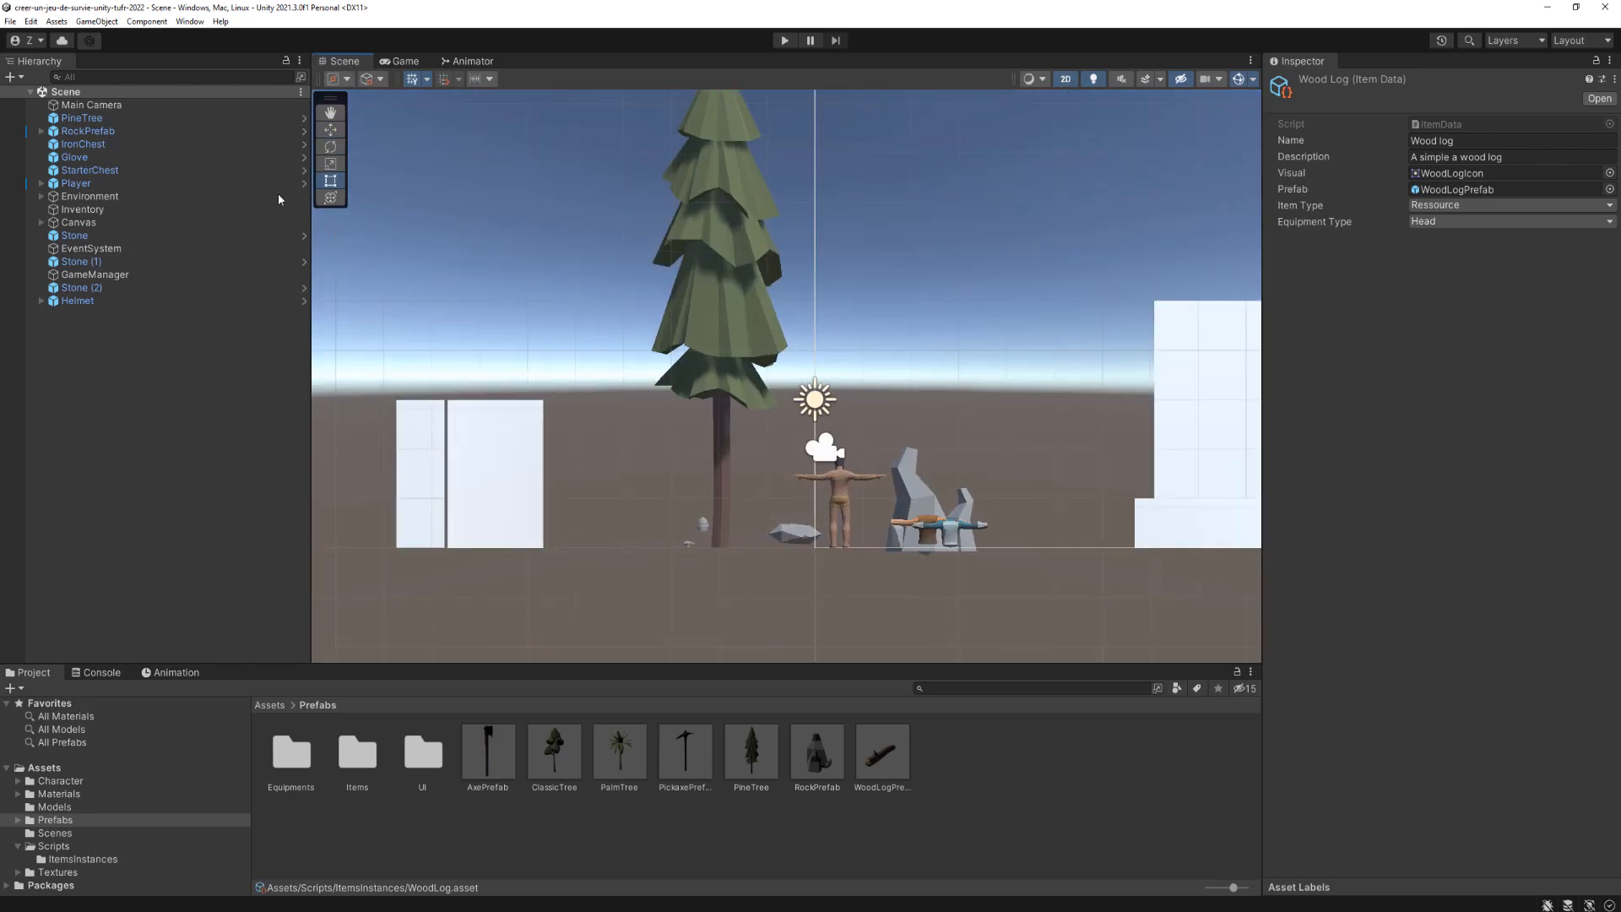
left_click(78, 225)
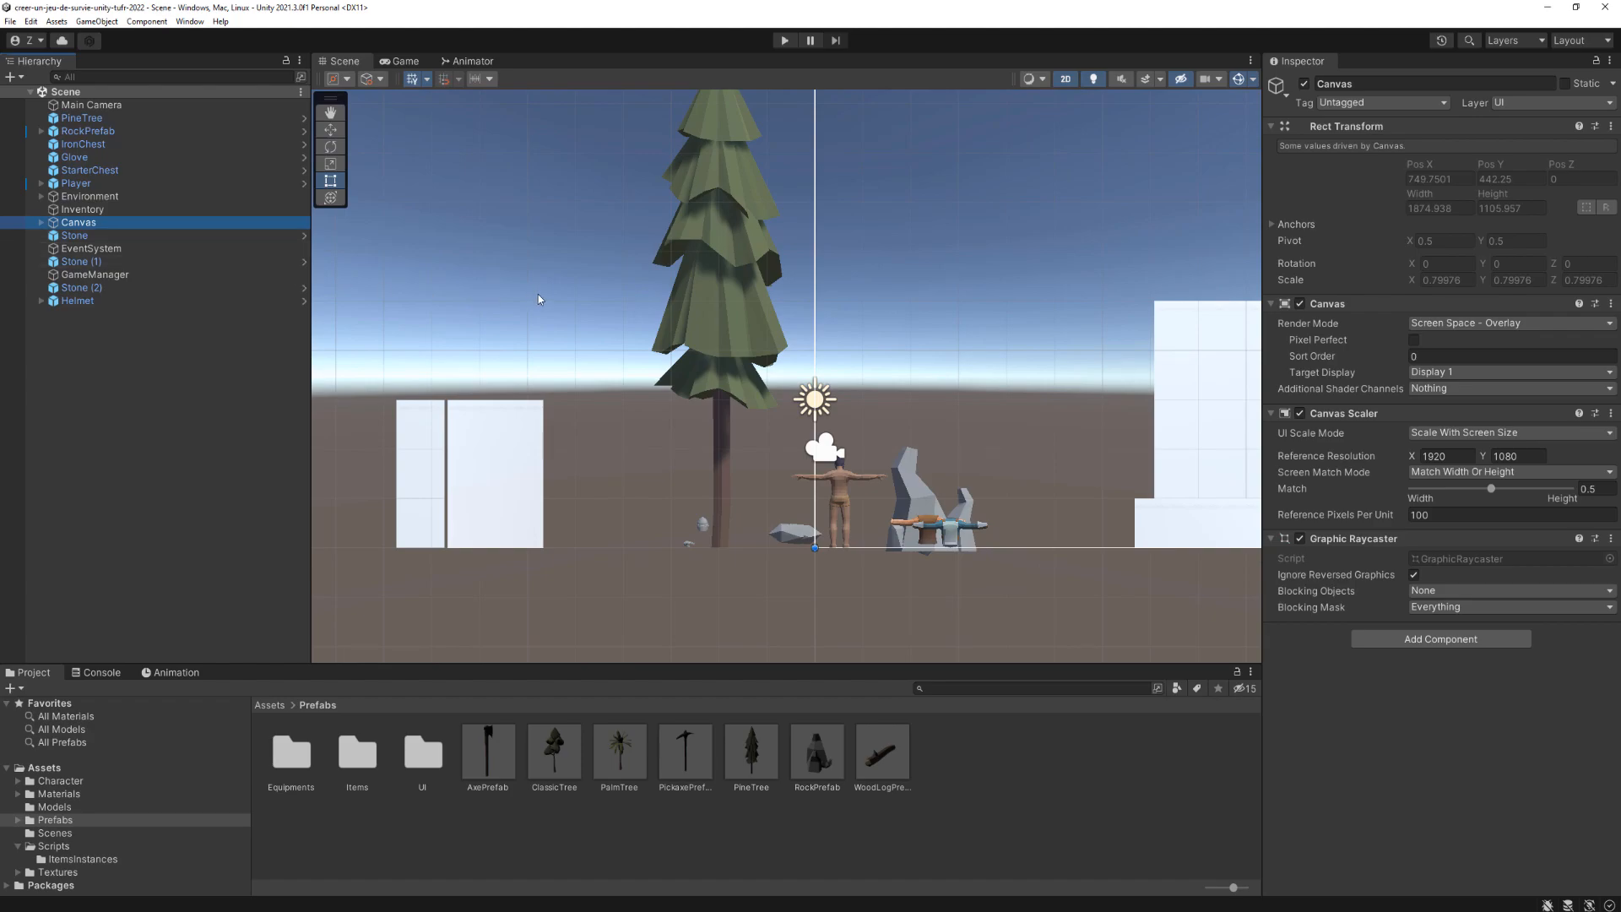
key("f")
scroll(772, 384, "up", 3)
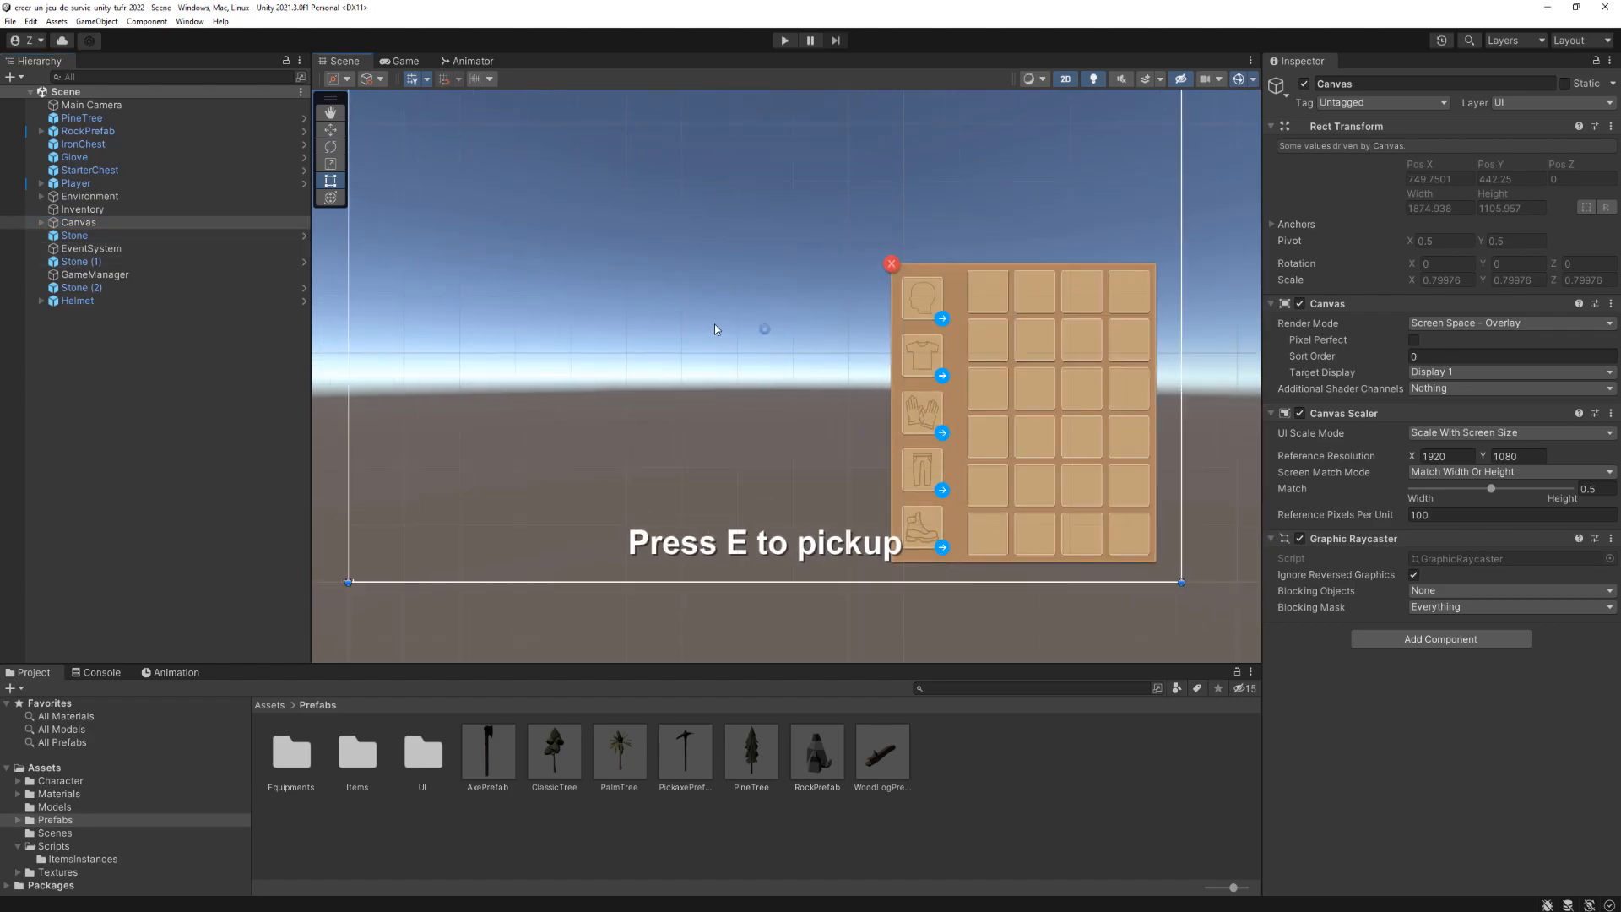
middle_click_drag(767, 466, 799, 456)
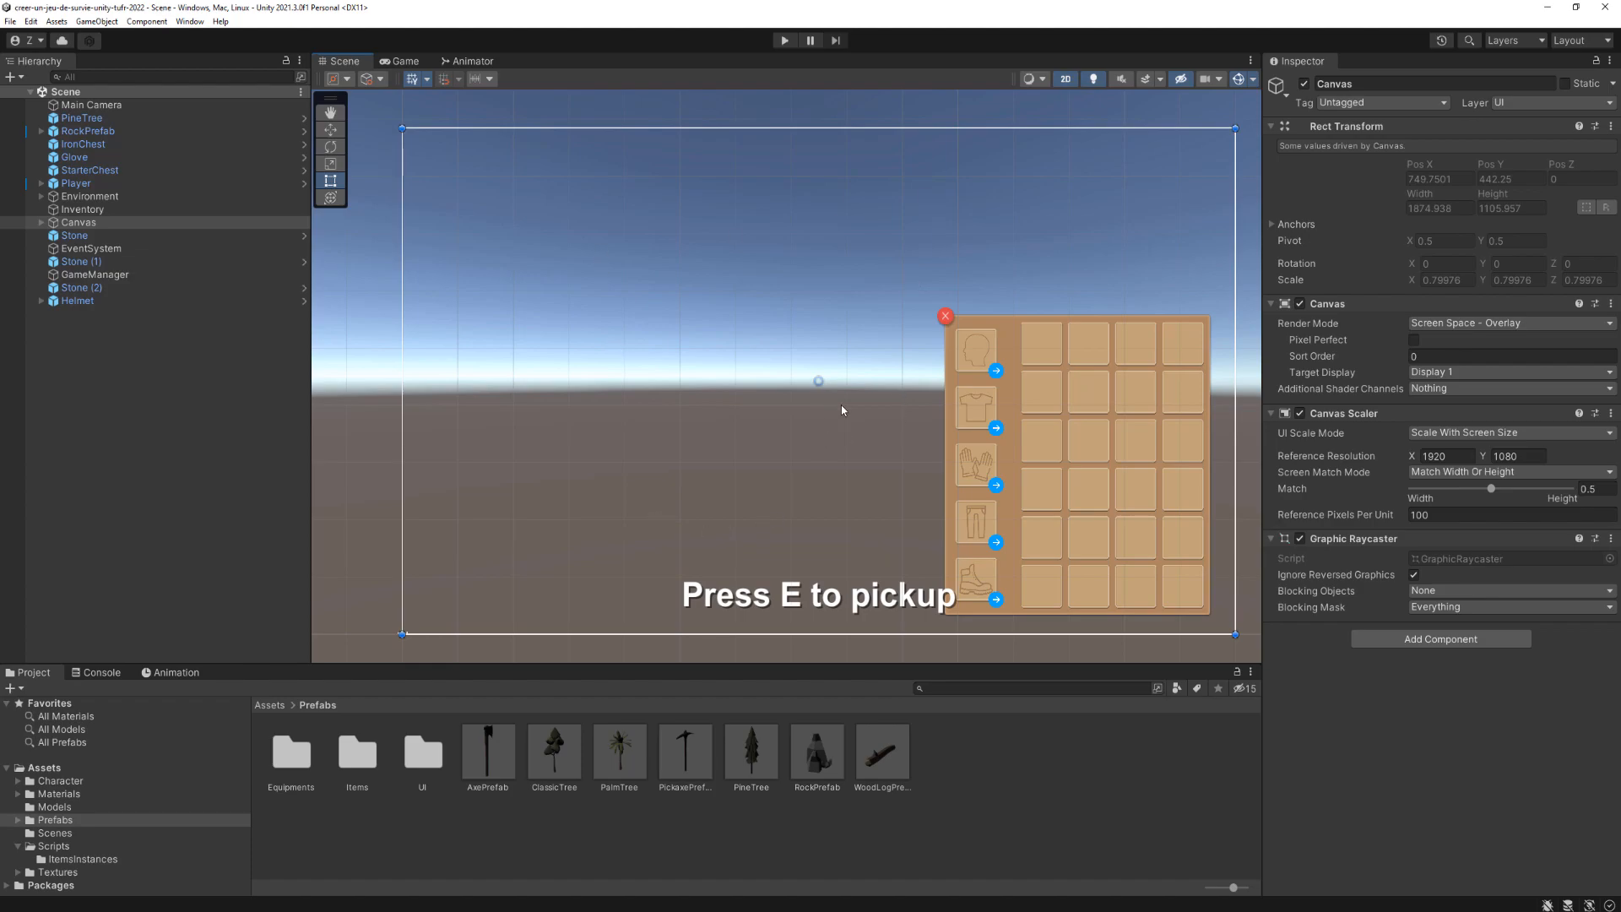
Step: Add a UI Image to the Canvas and set its source image to the Panel sprite
left_click(90, 23)
mouse_move(136, 154)
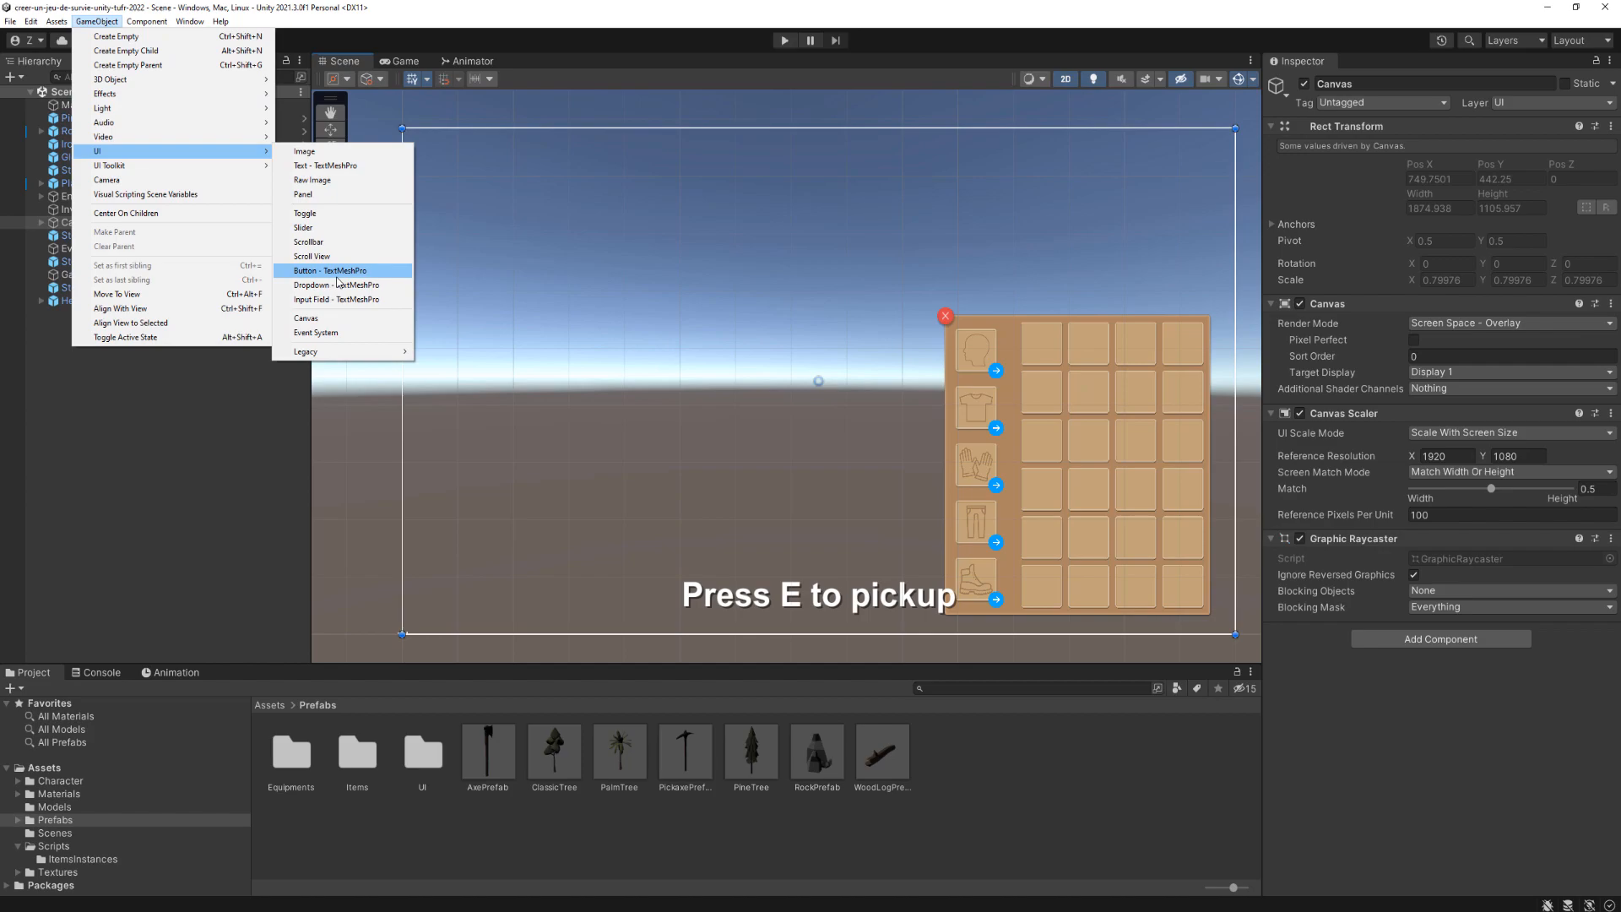
mouse_move(325, 357)
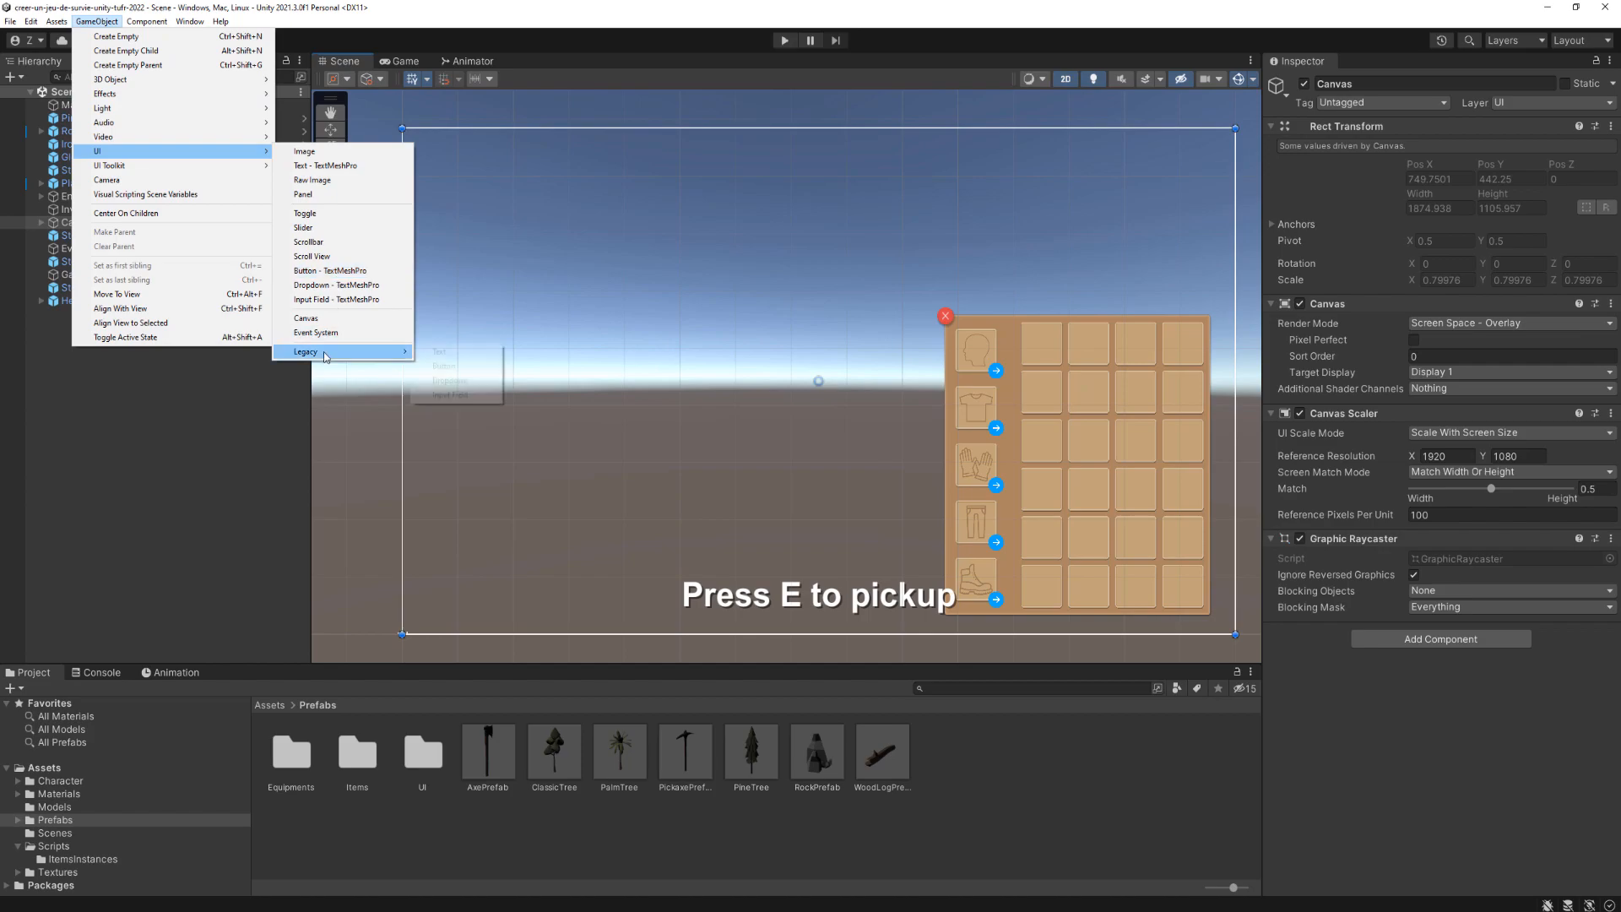
left_click(304, 151)
left_click(1427, 190)
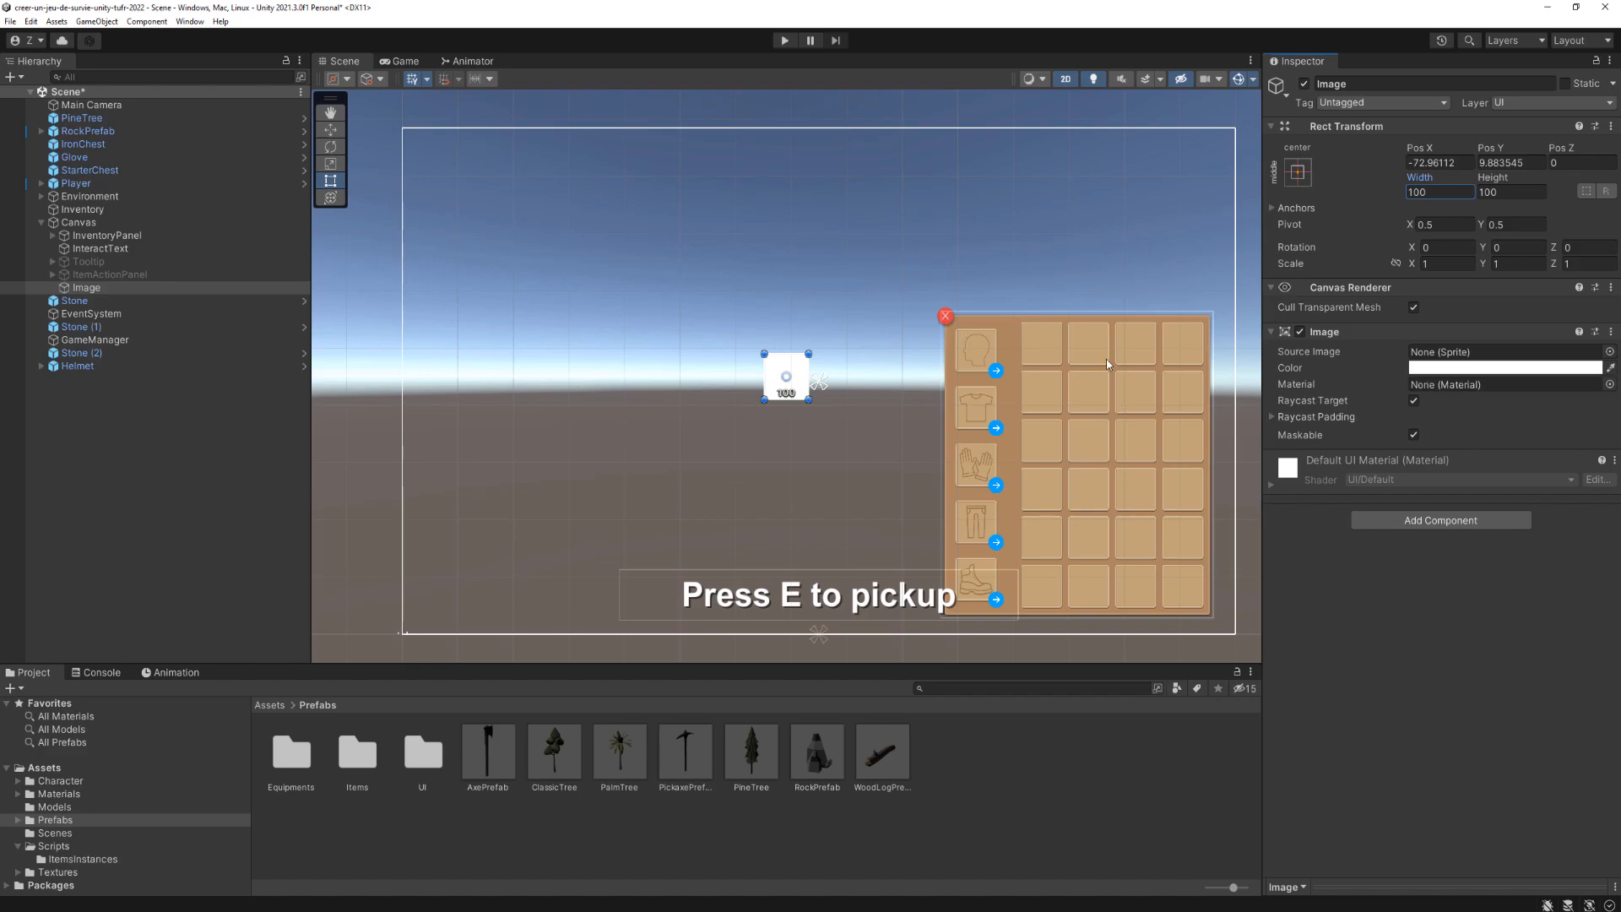
left_click(1610, 352)
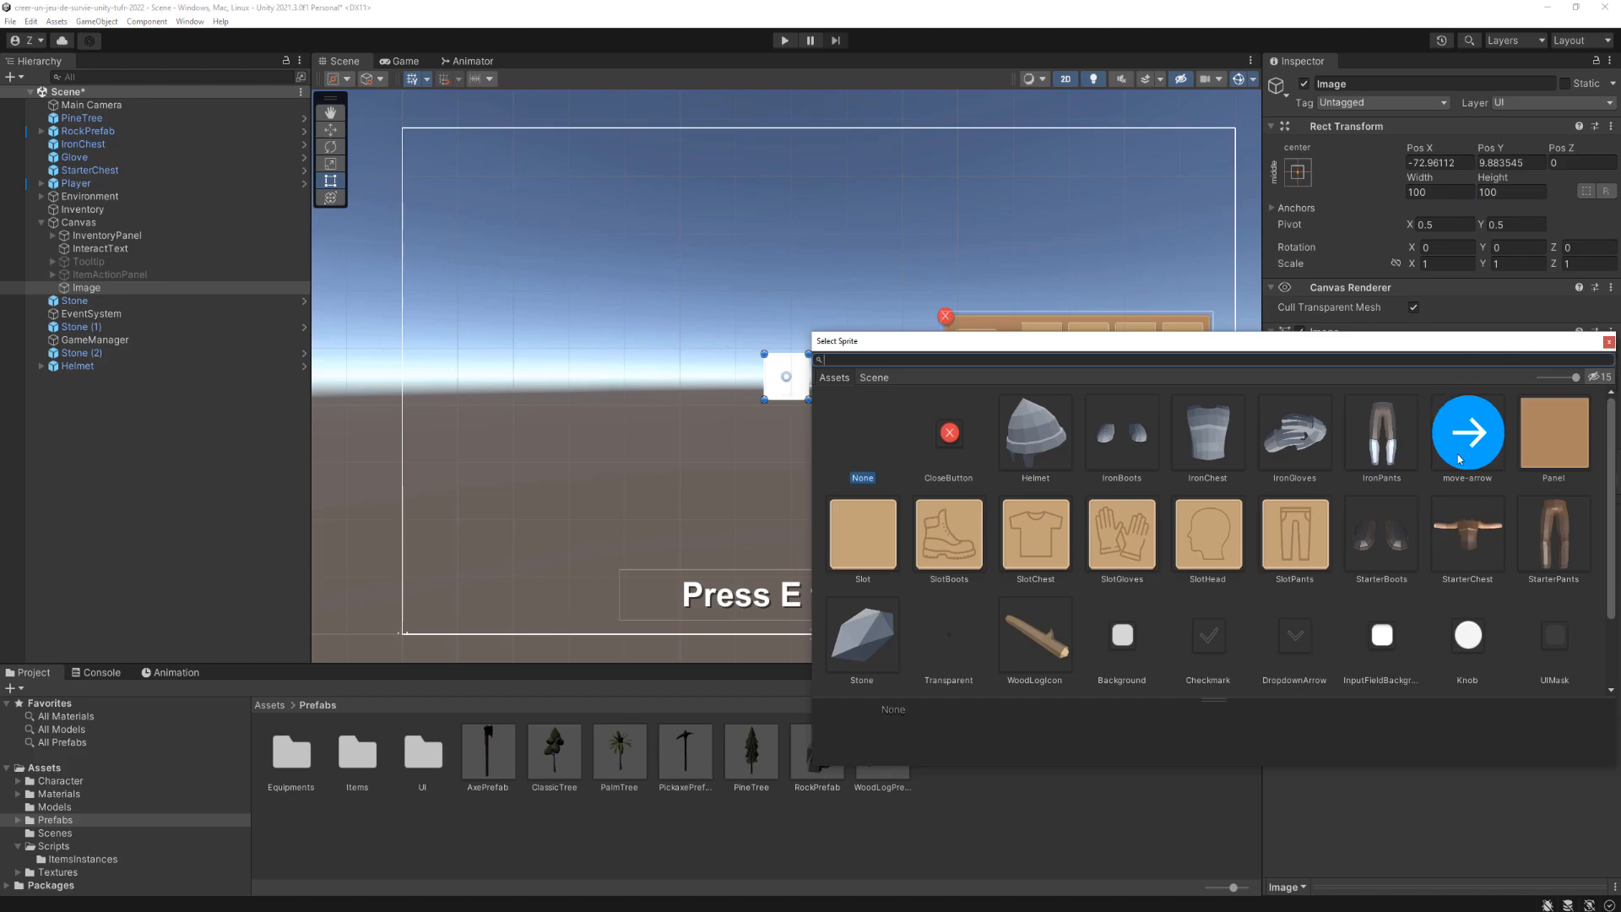
double_click(1559, 444)
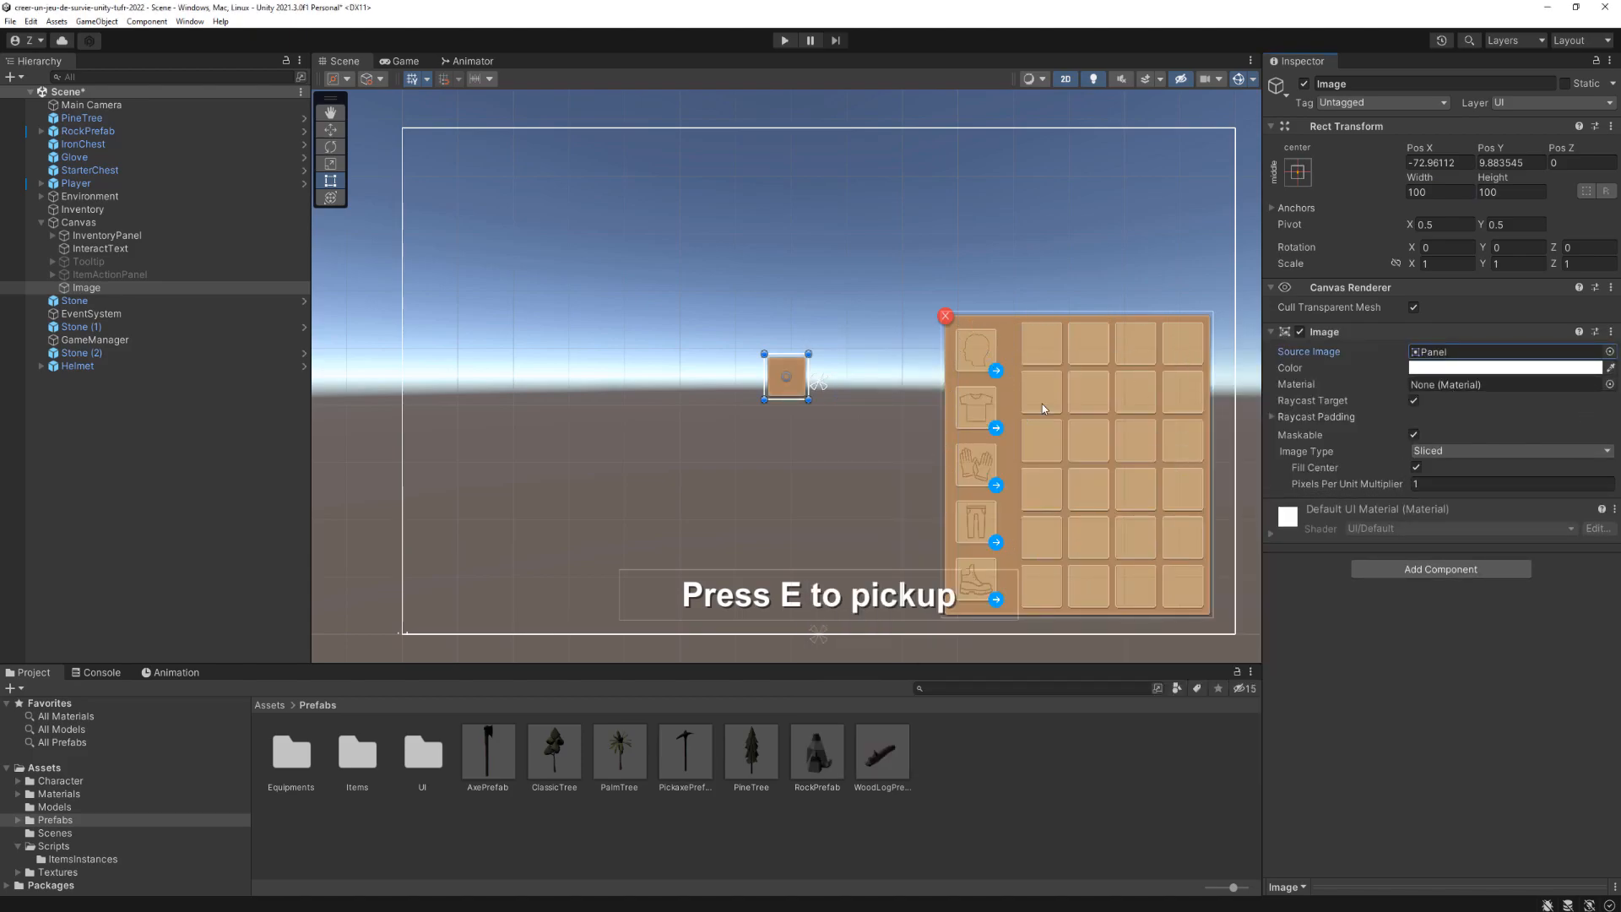
Step: Size the new image to 770 wide by 865 high and centre it on the Canvas
left_click(1433, 190)
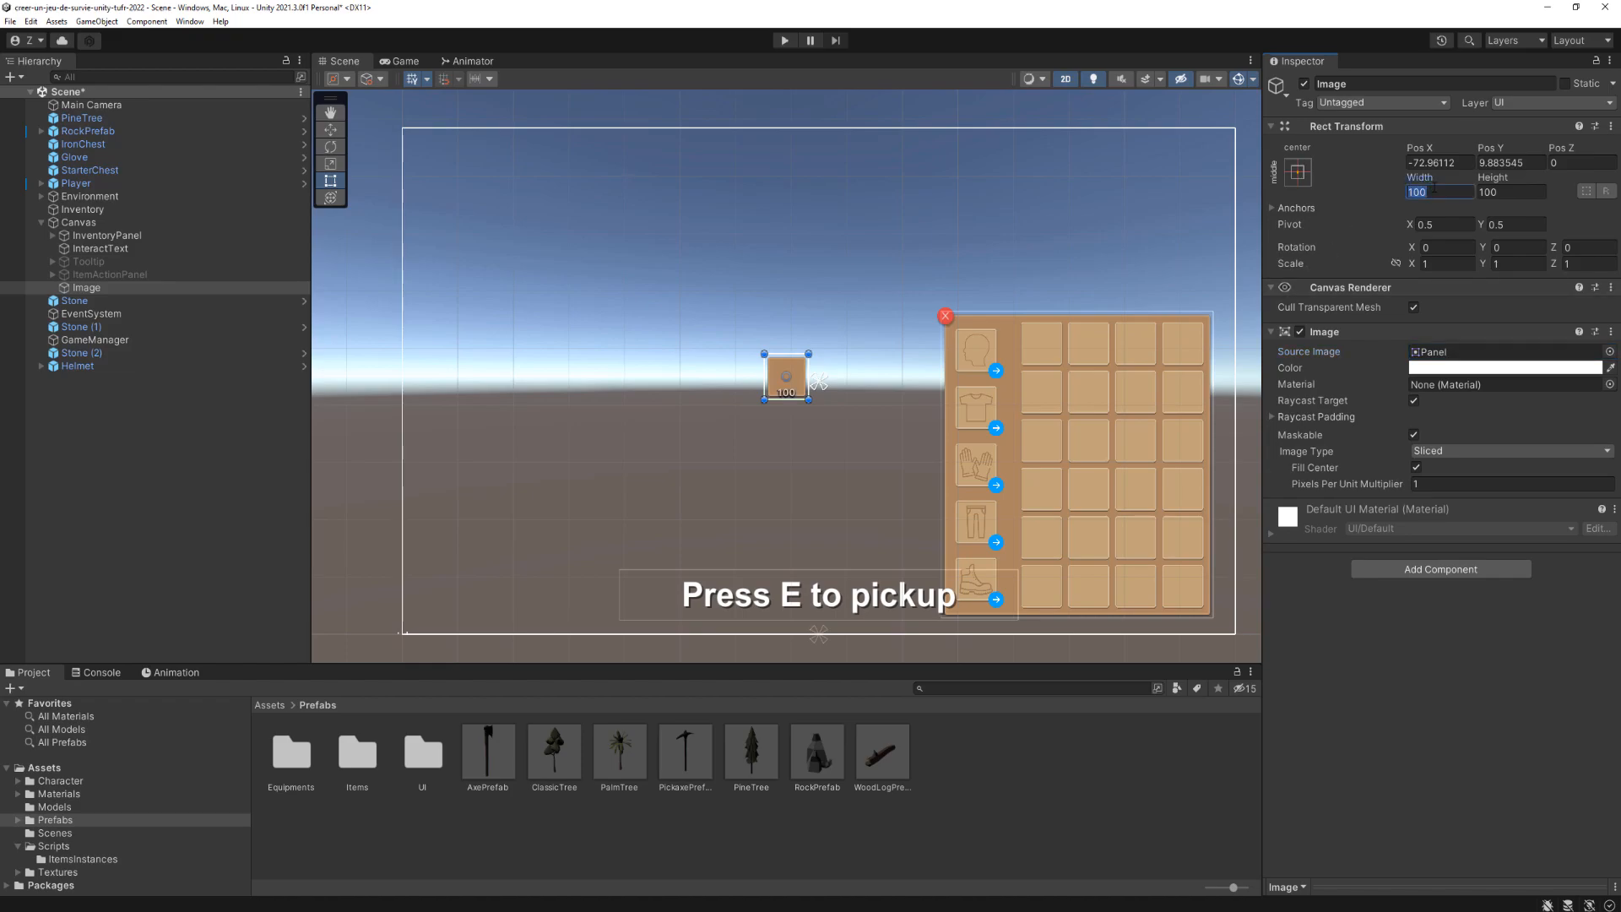
type("770")
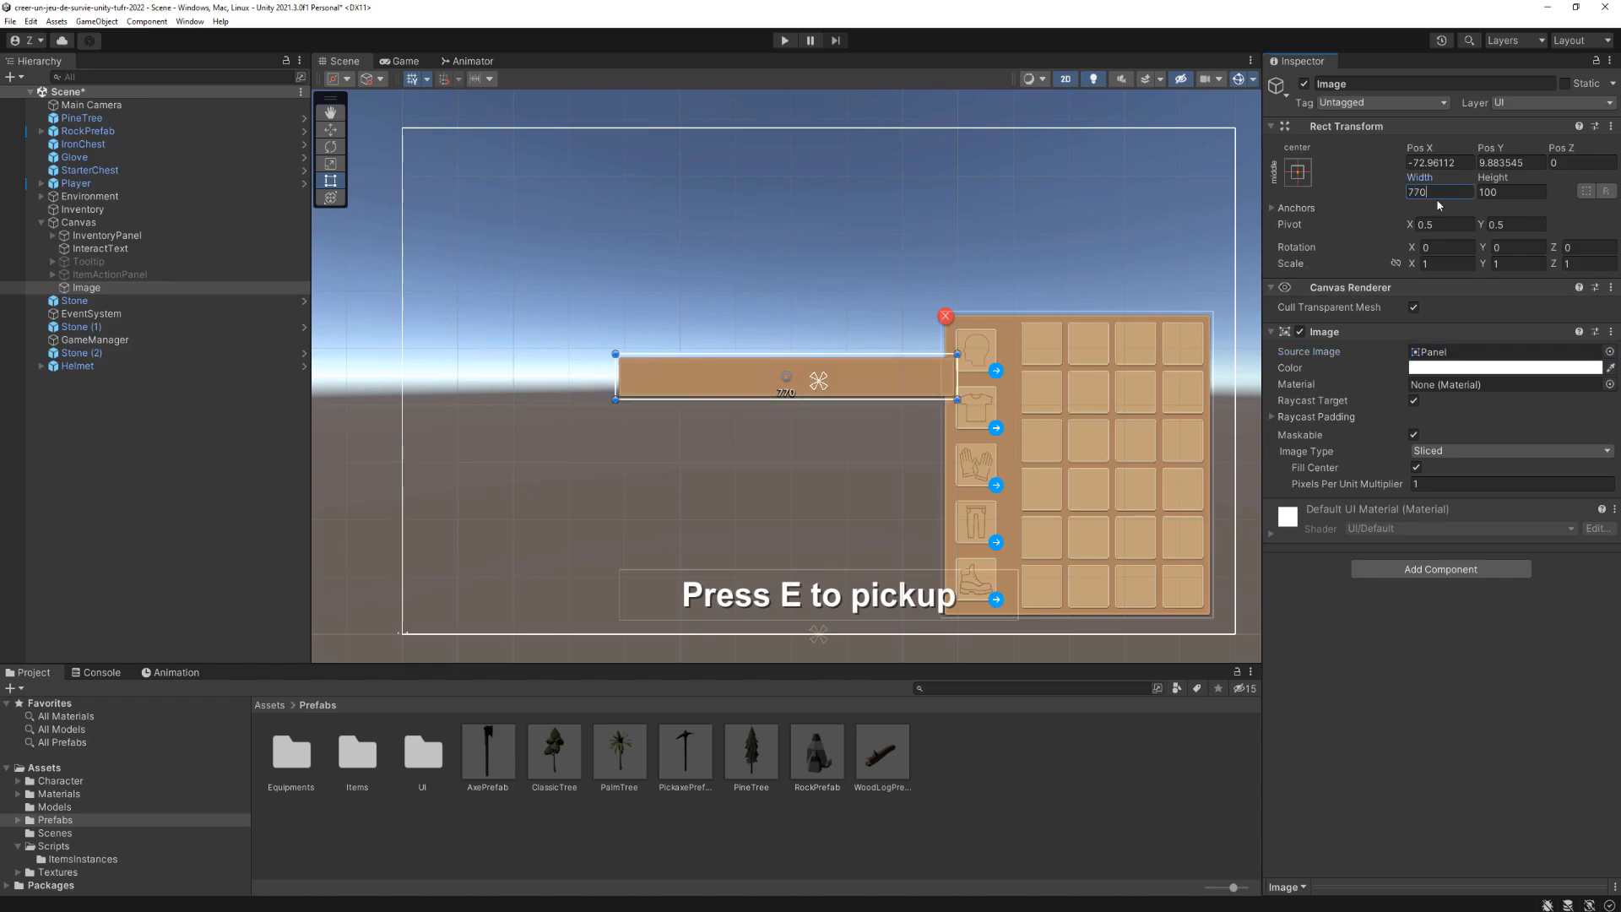
left_click(1518, 192)
type("865")
left_click_drag(882, 384, 914, 378)
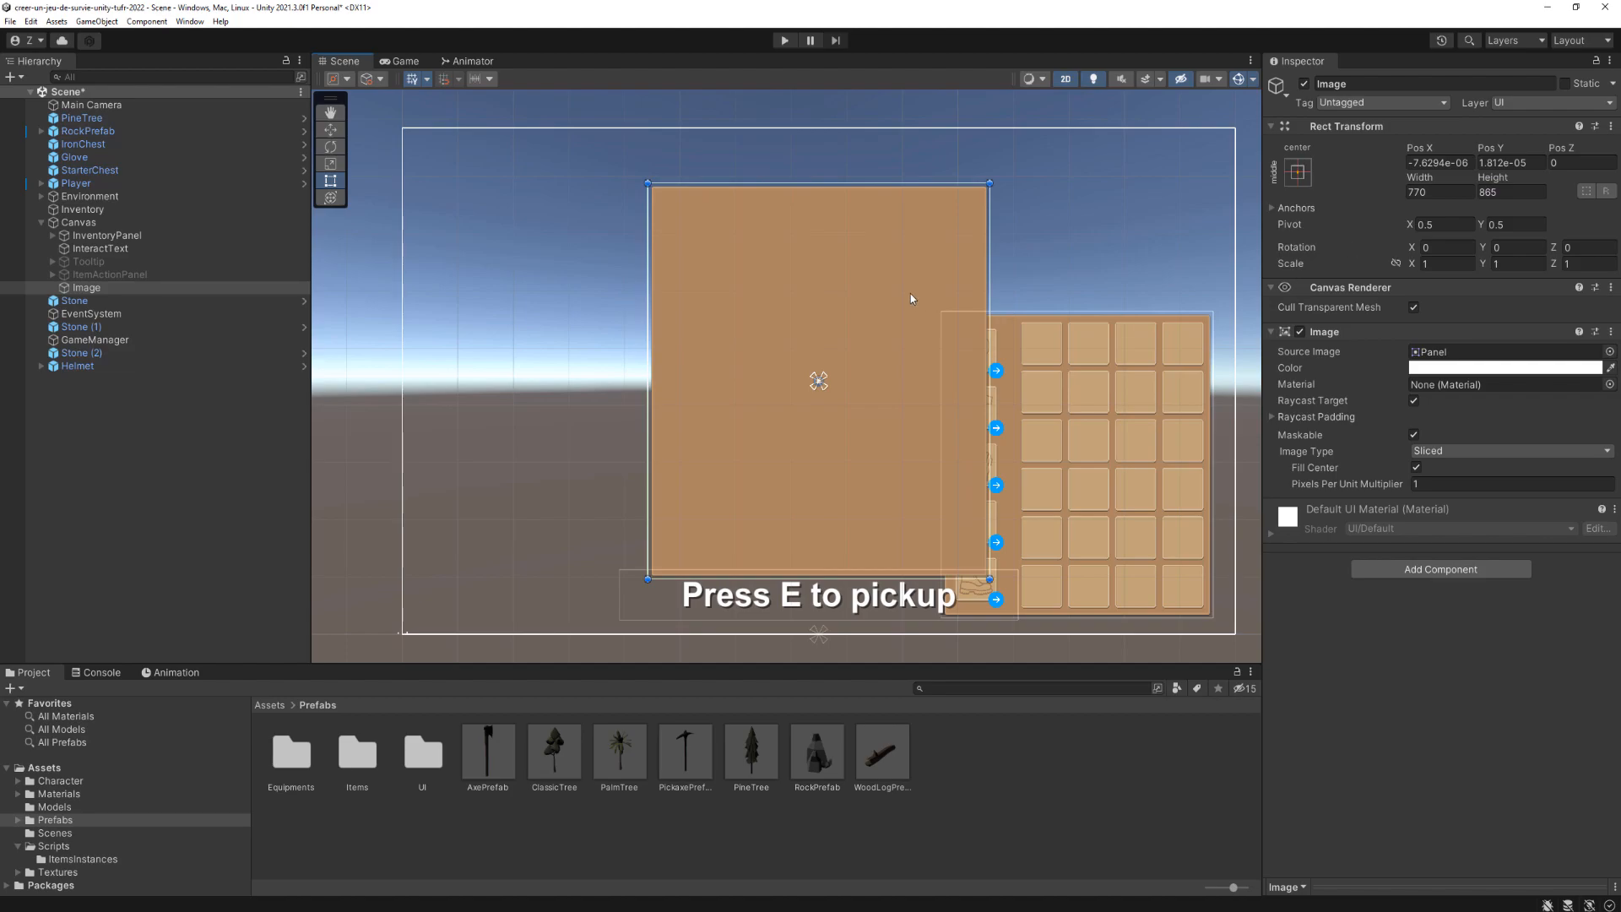
Step: Rename the panel image as CraftingPanel
left_click(1328, 83)
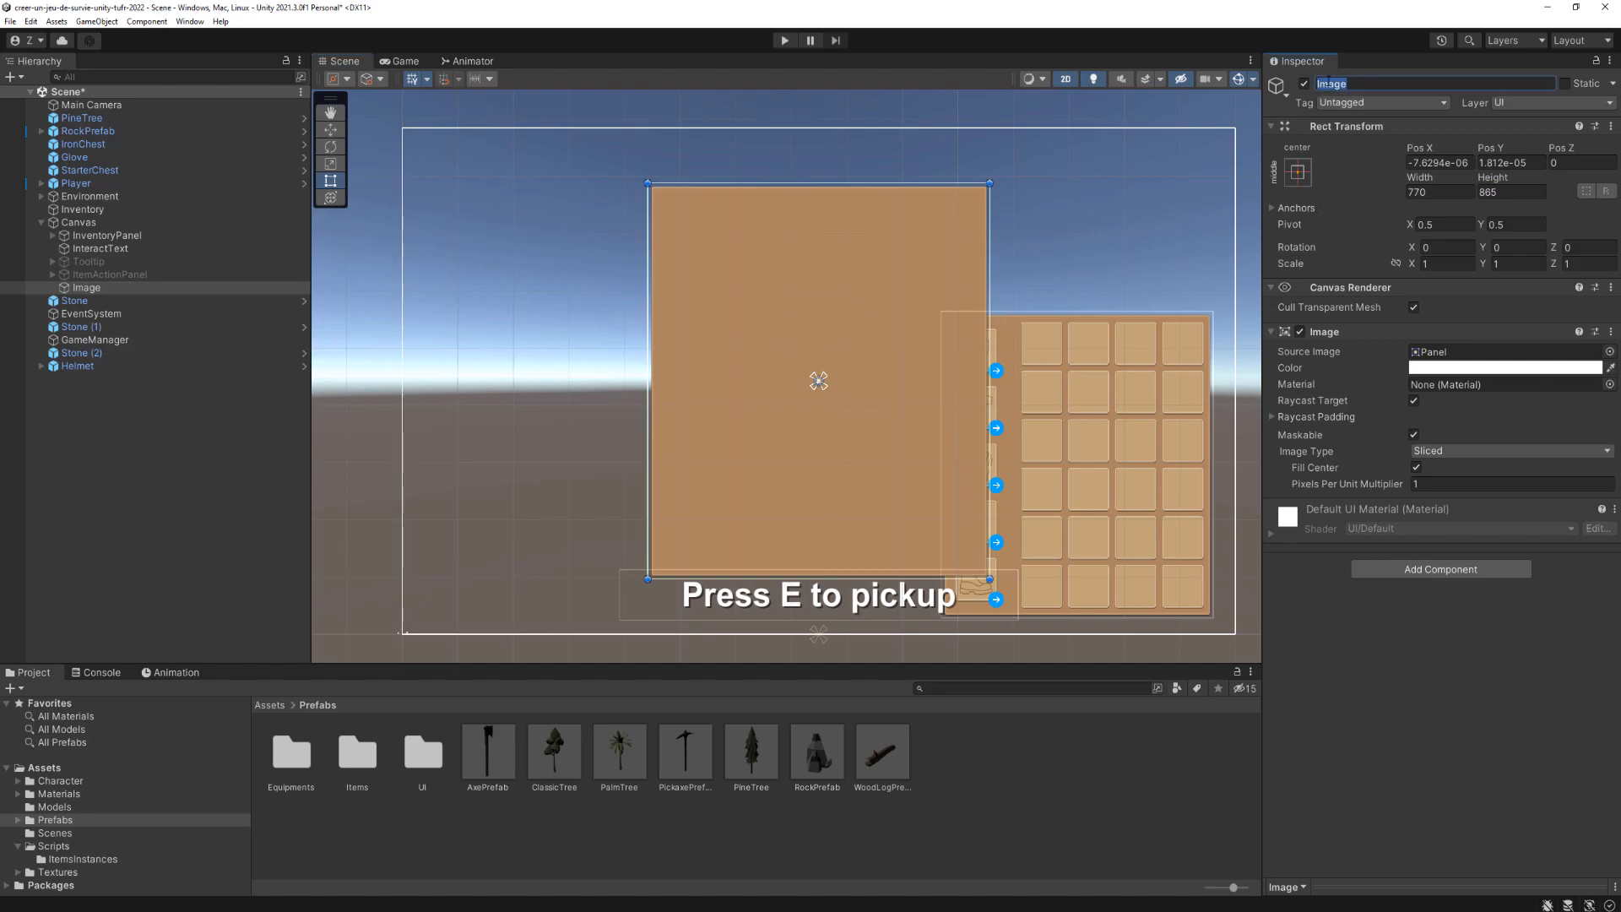
type("CraftingPanel")
key("Return")
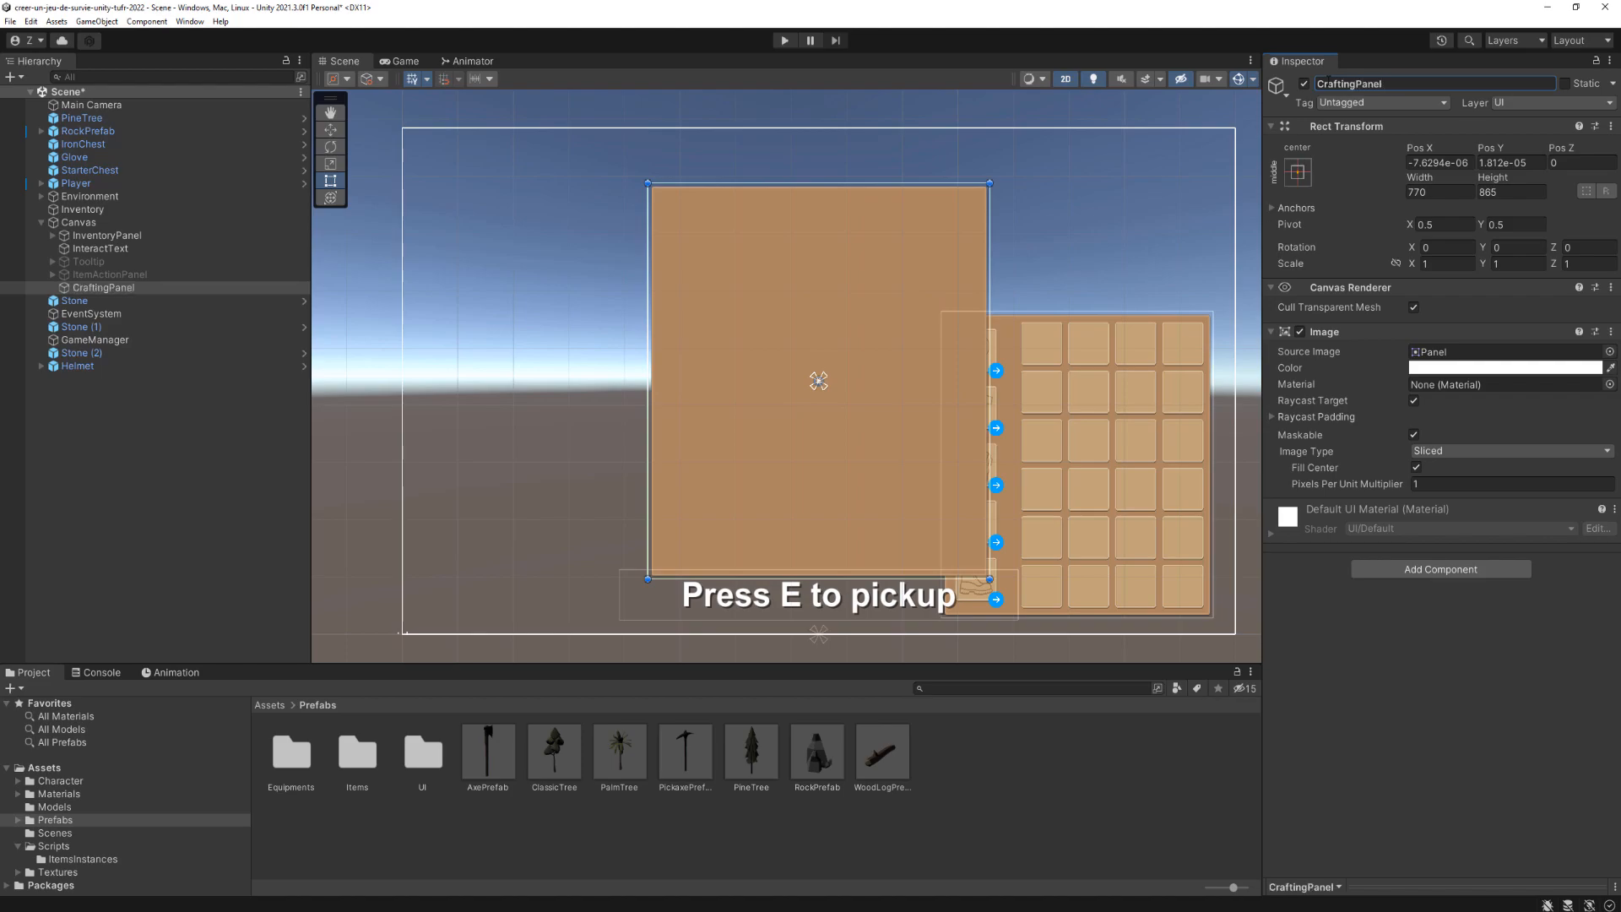
Step: Create an empty child object in CraftingPanel and stretch it to the panel's full 770 by 865 size
right_click(88, 289)
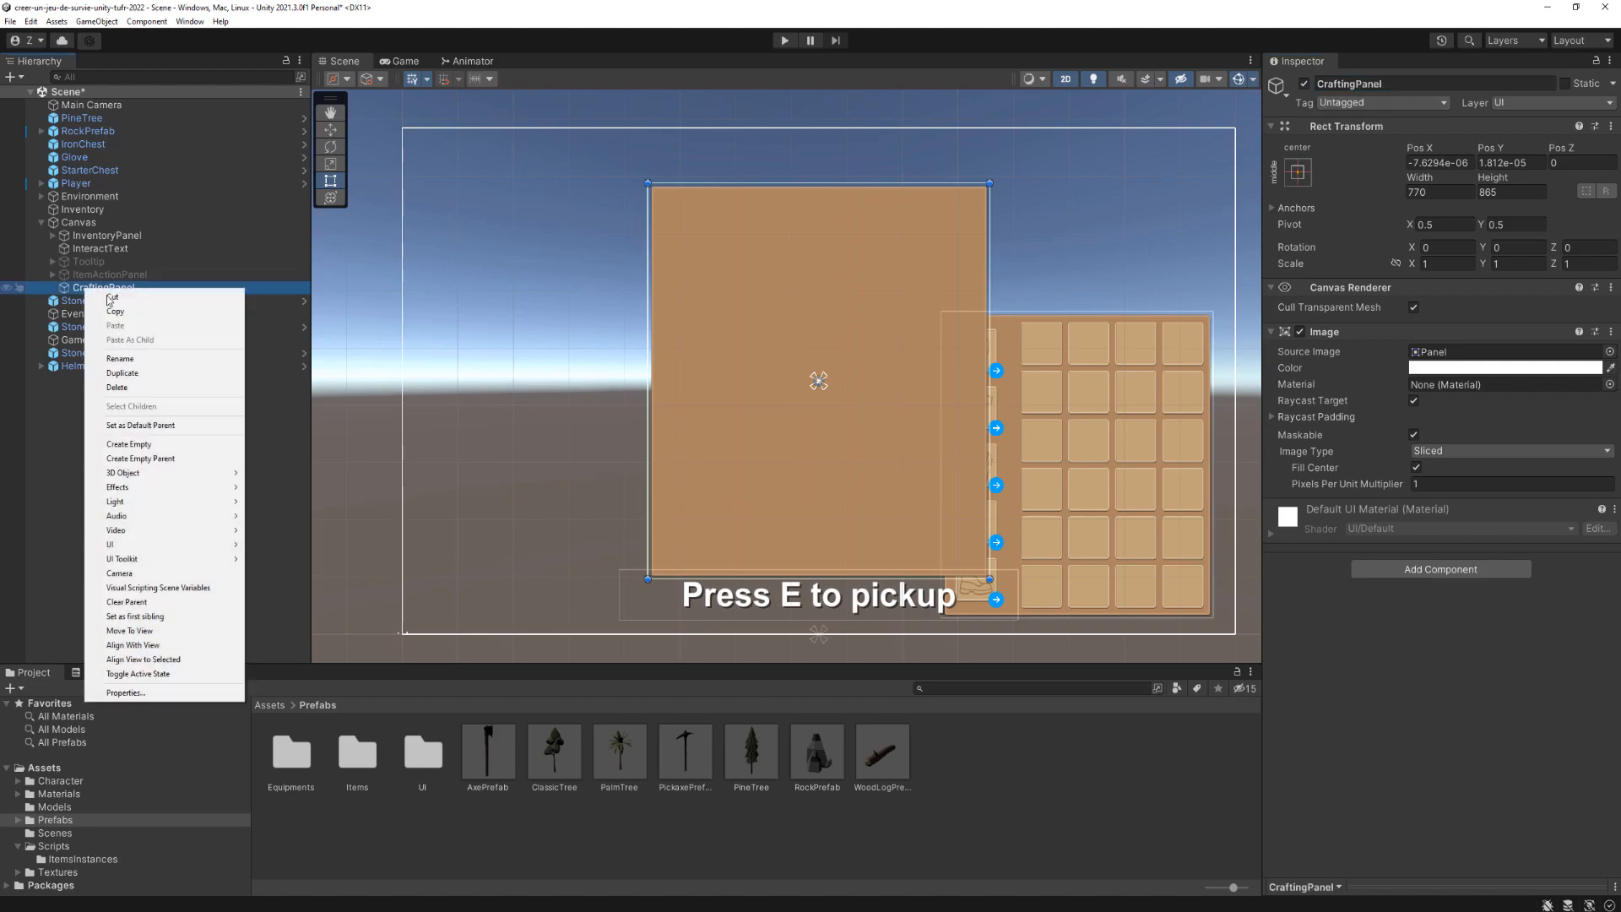
left_click(159, 451)
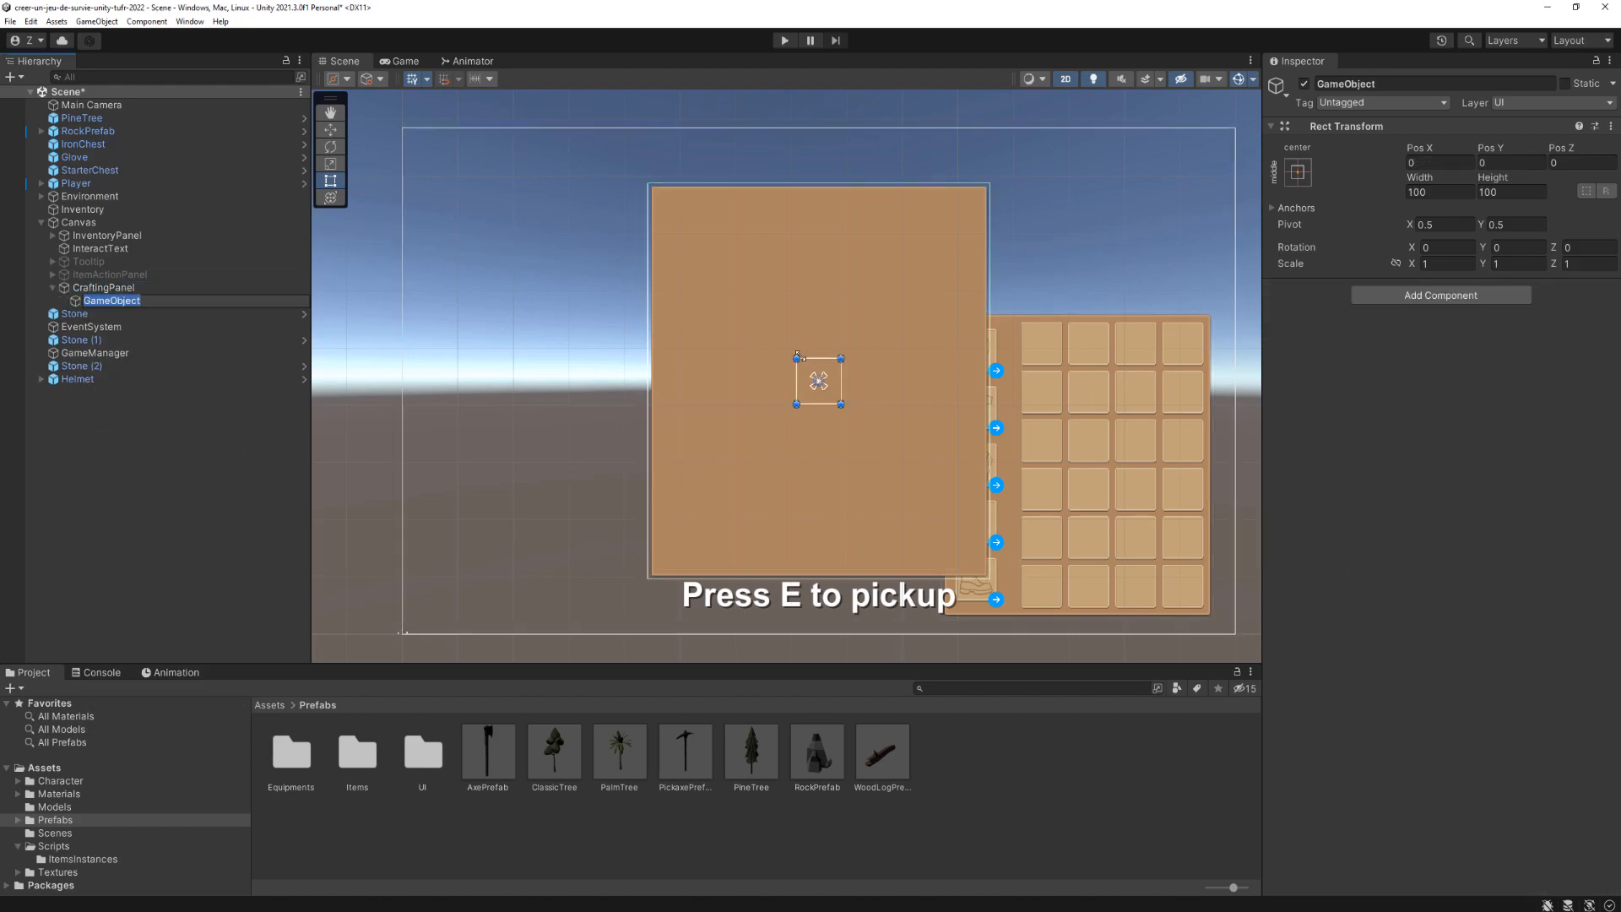
left_click_drag(799, 357, 648, 182)
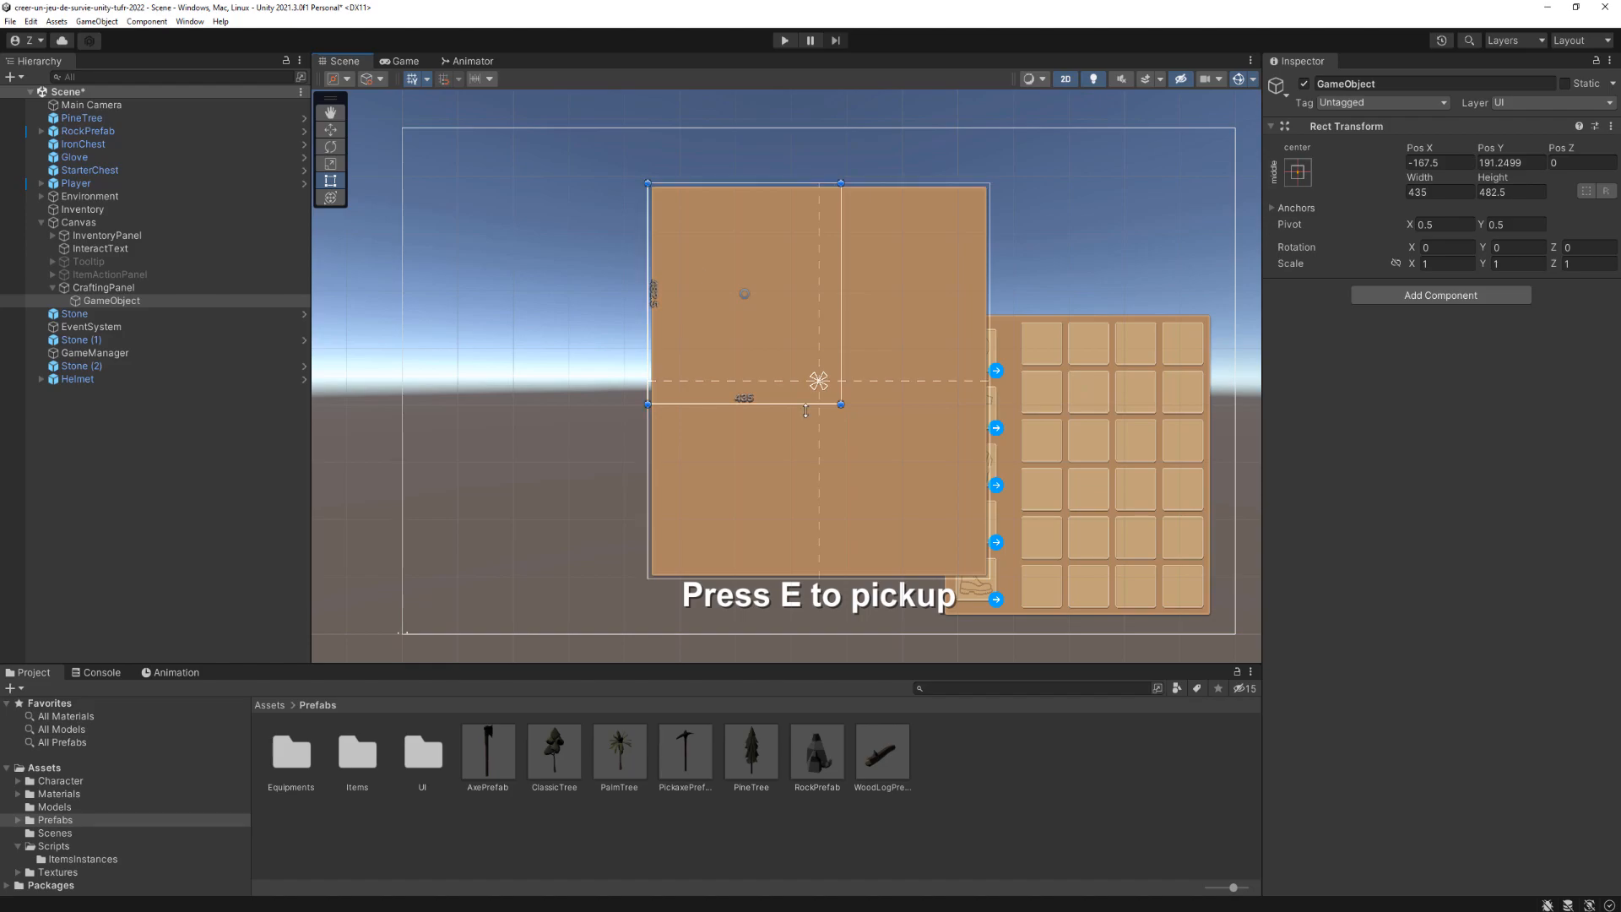
left_click_drag(841, 405, 990, 580)
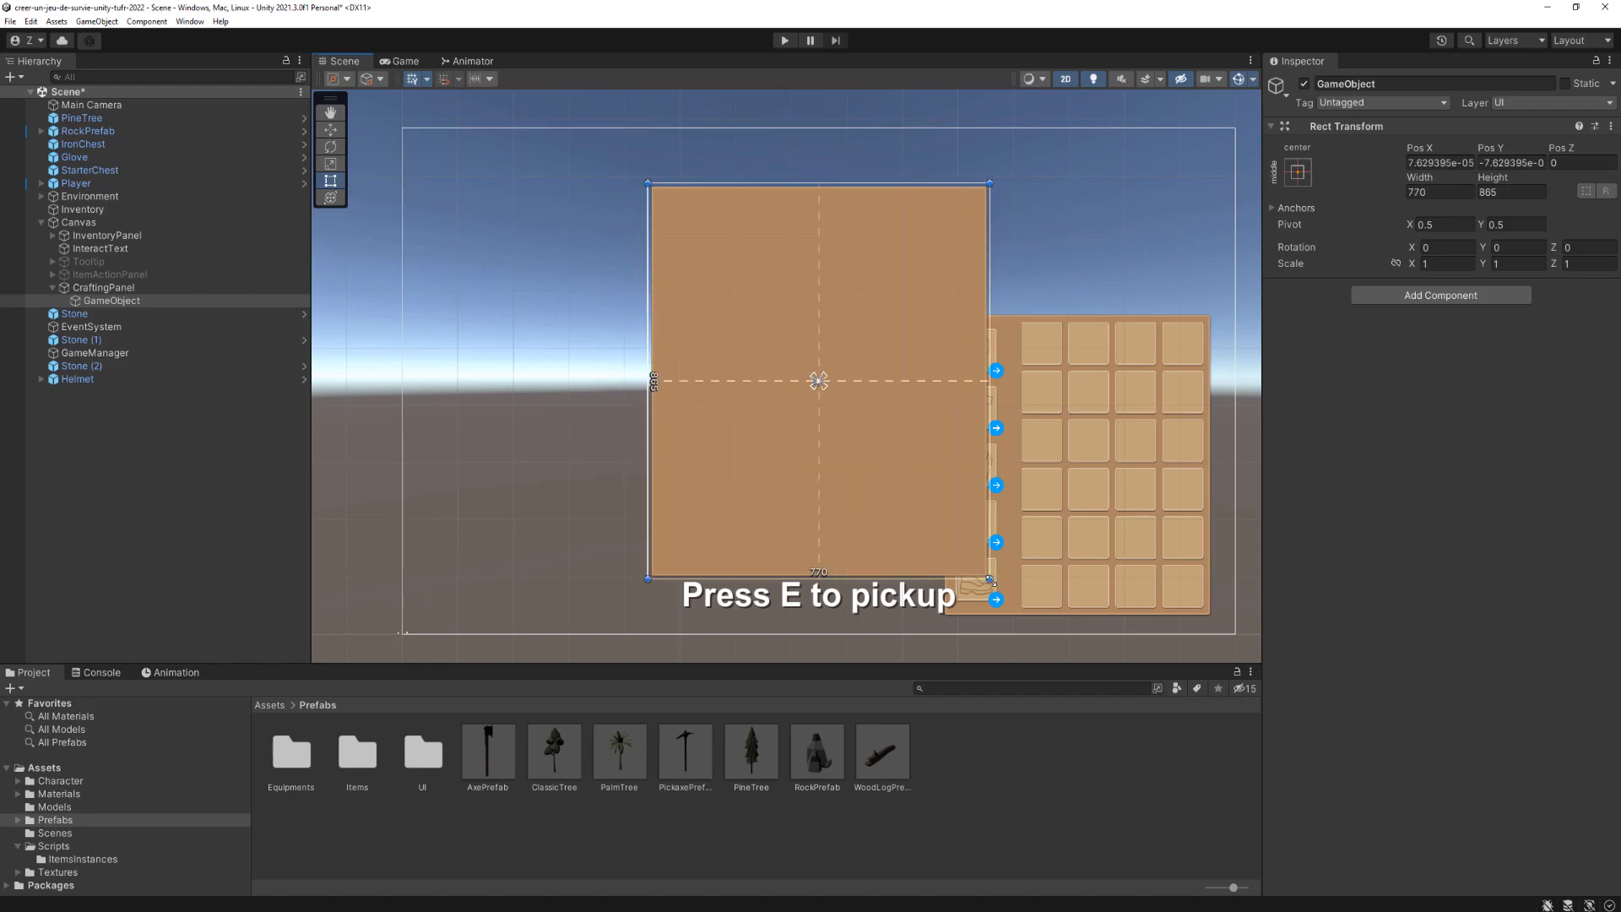
Step: Rename the empty child object as Scroll Area and add a Scroll Rect component to it
left_click(1397, 83)
type("Scroll Area")
key("Return")
left_click(1424, 295)
type("Scro")
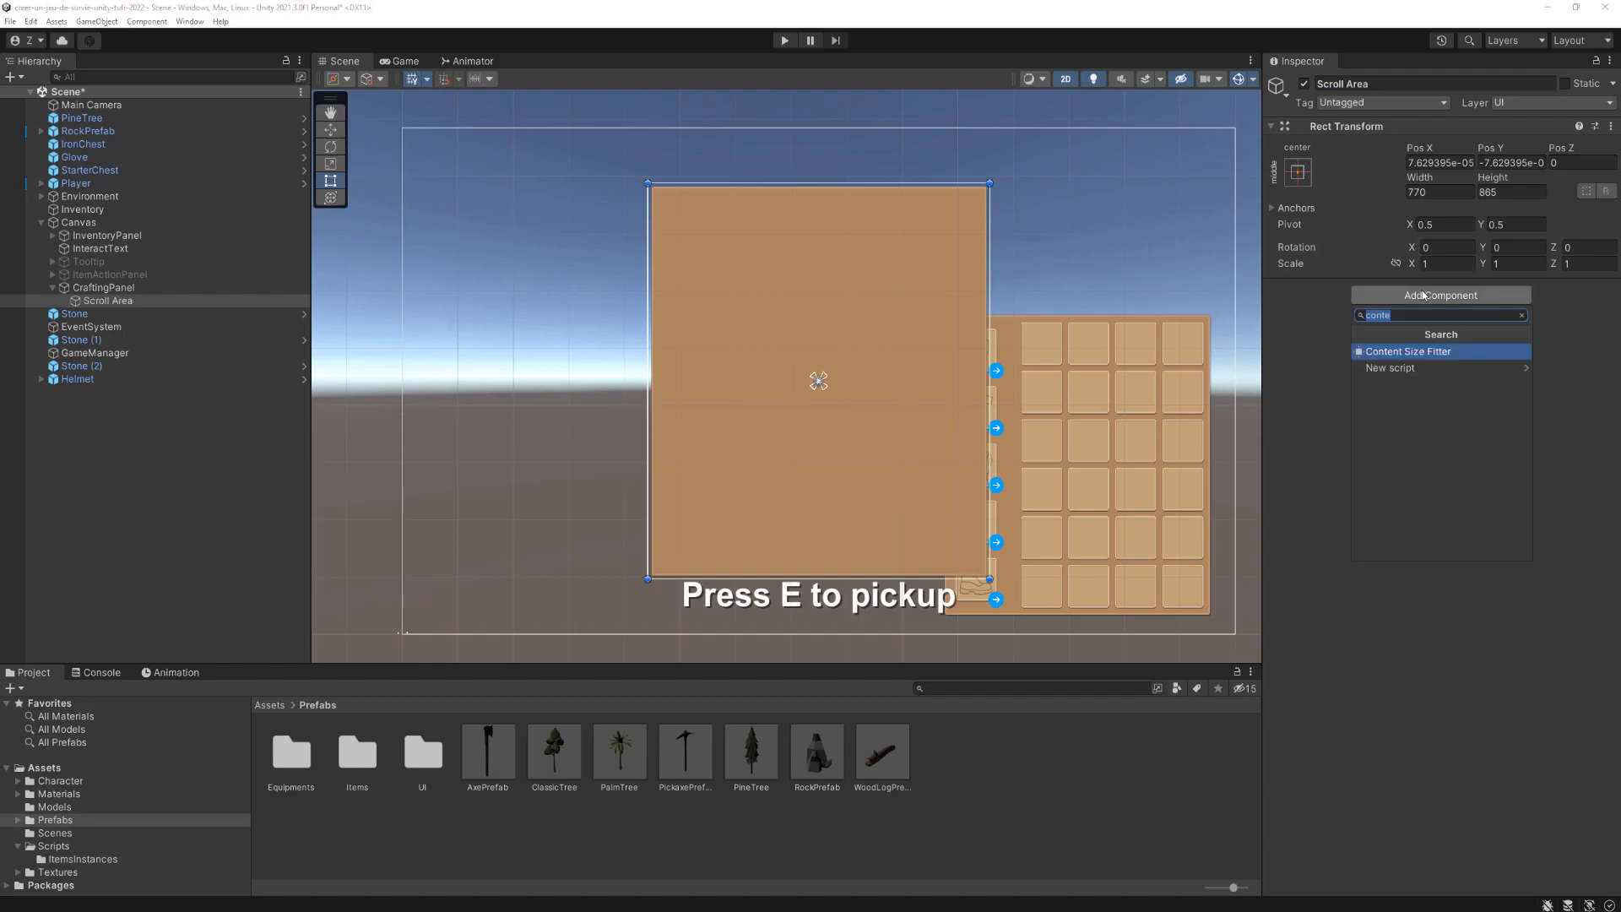
key("Return")
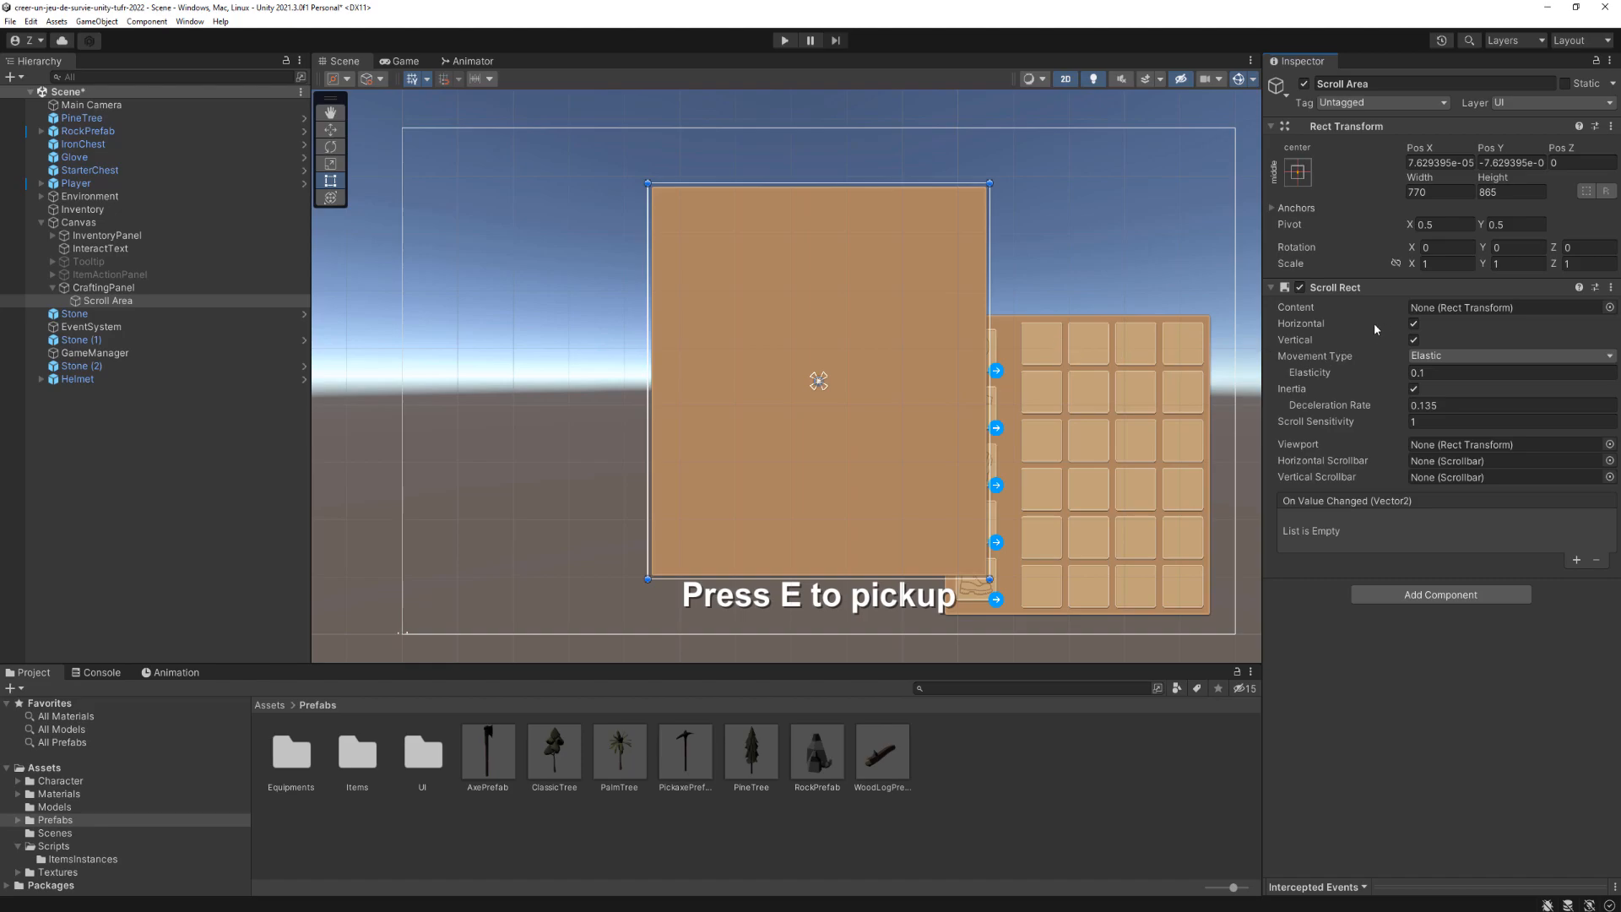
Step: Disable Horizontal and Inertia on the Scroll Rect and set its Scroll Sensitivity to 20
left_click(1414, 325)
left_click(1430, 421)
type("20")
left_click(1290, 394)
left_click(1414, 390)
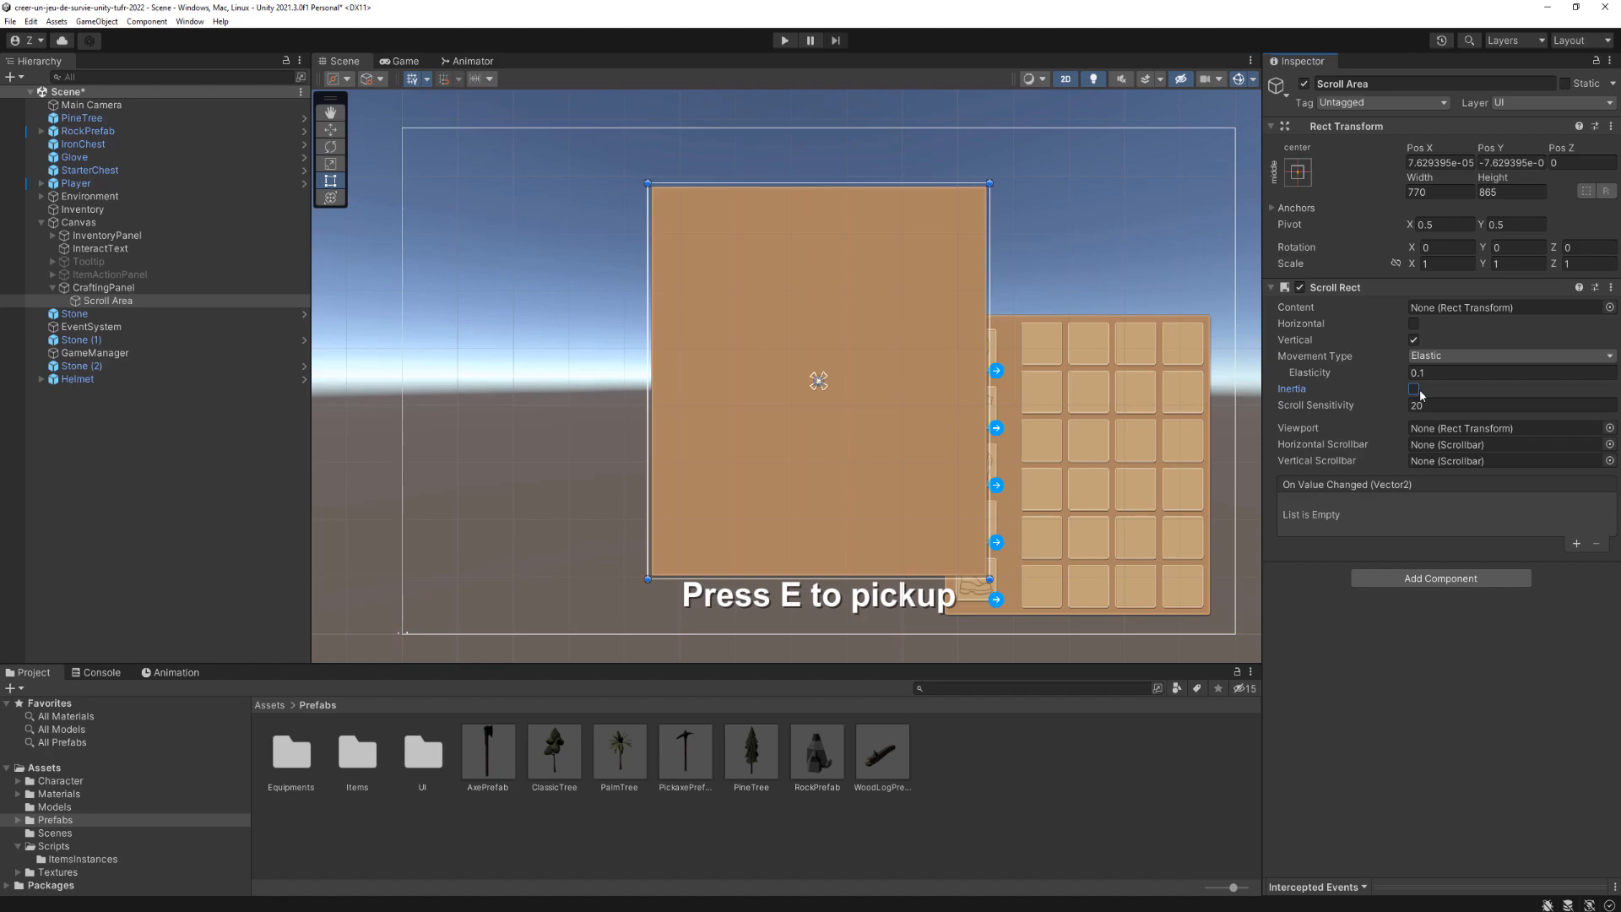
Step: Assign the Scroll Area object as the Viewport of its own Scroll Rect
left_click(1313, 429)
left_click_drag(100, 301, 1445, 436)
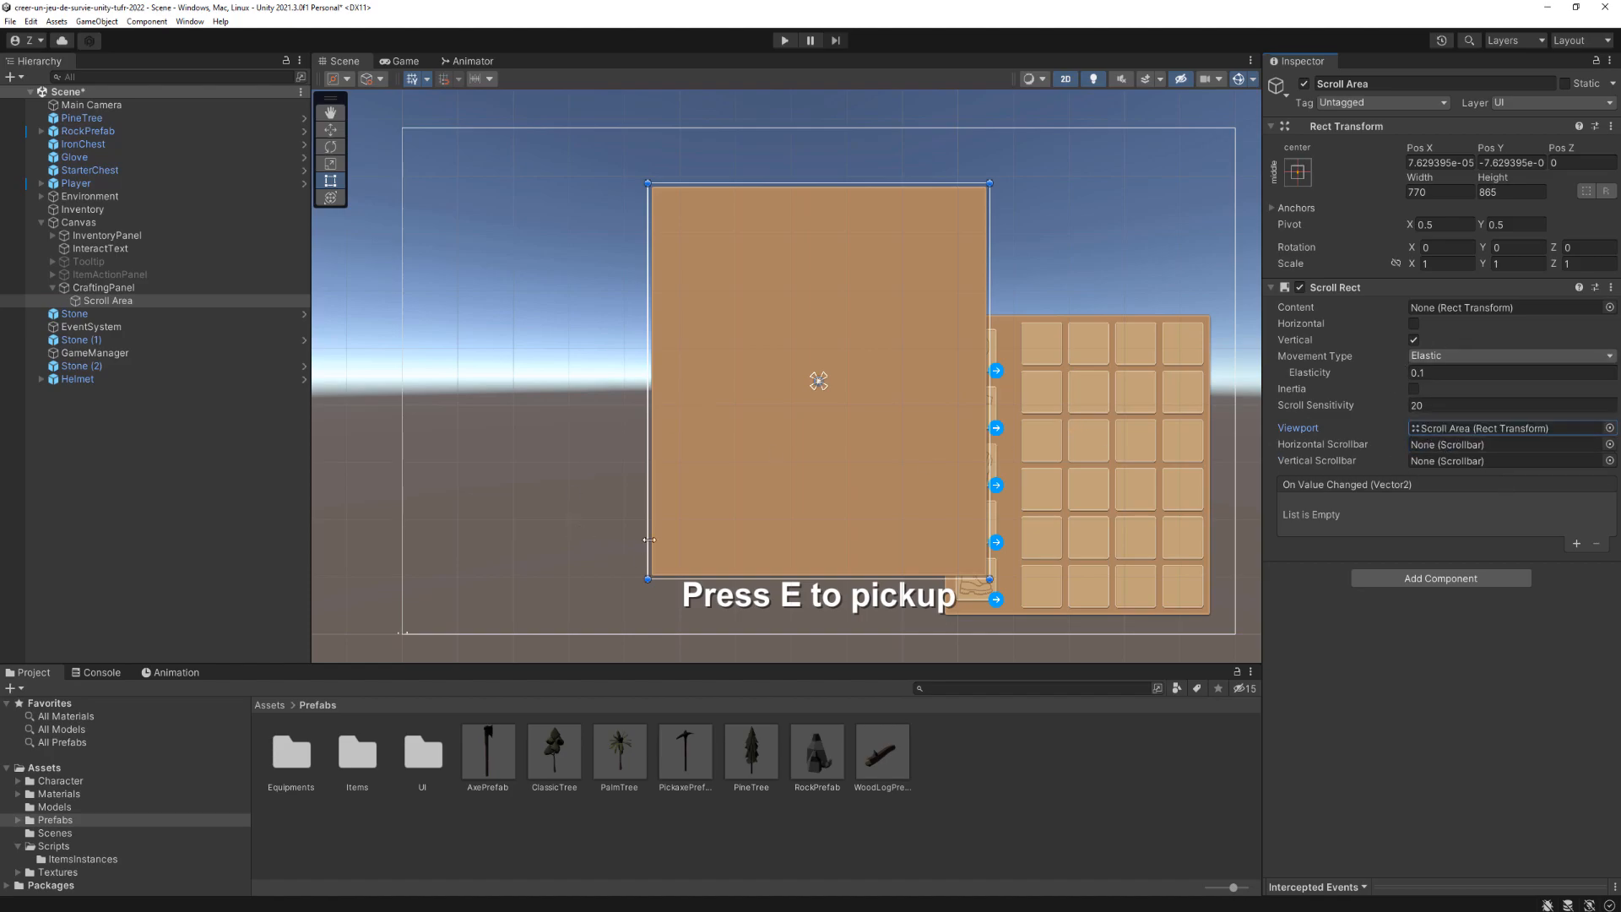
scroll(963, 235, "down", 1)
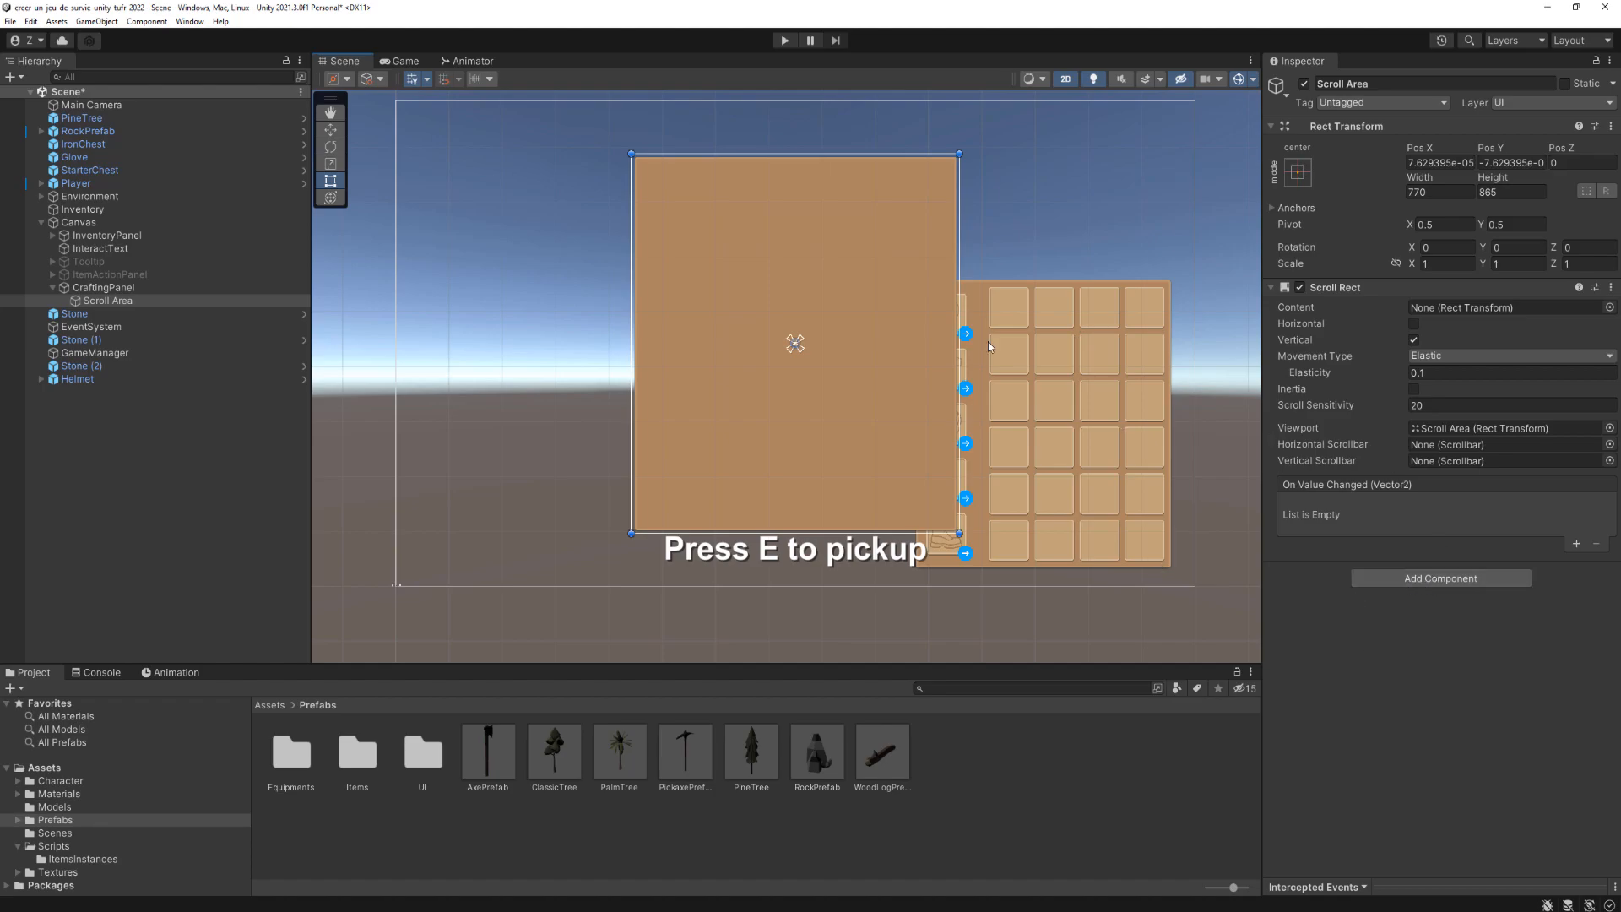
Step: Add a Rect Mask 2D component to the Scroll Area object
left_click(1434, 579)
type("Mask")
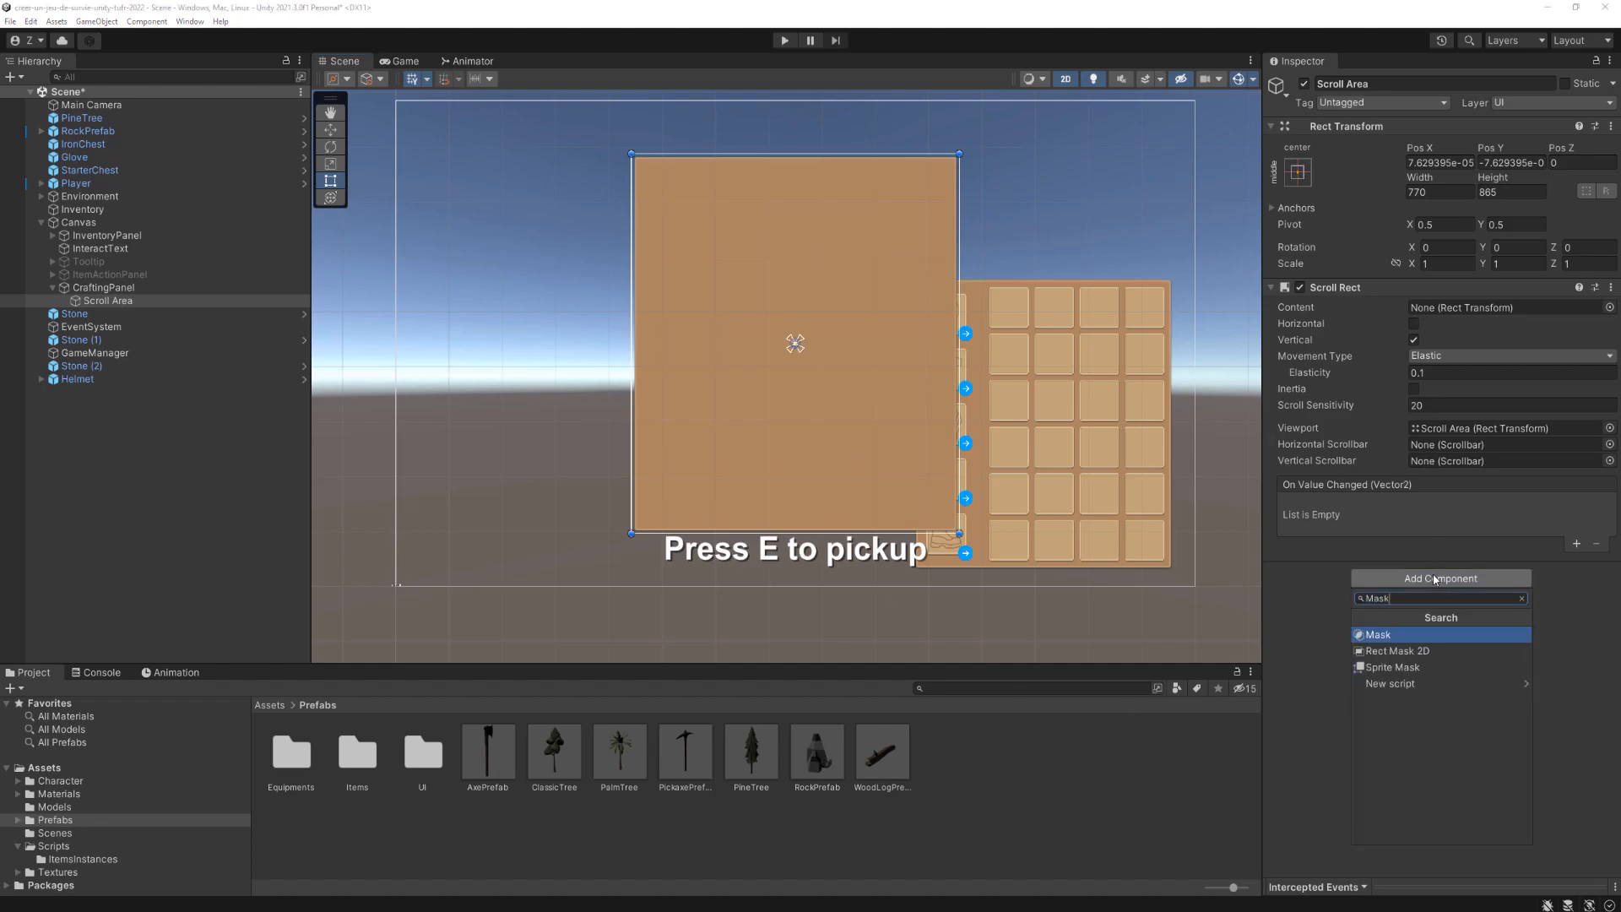
left_click(1411, 653)
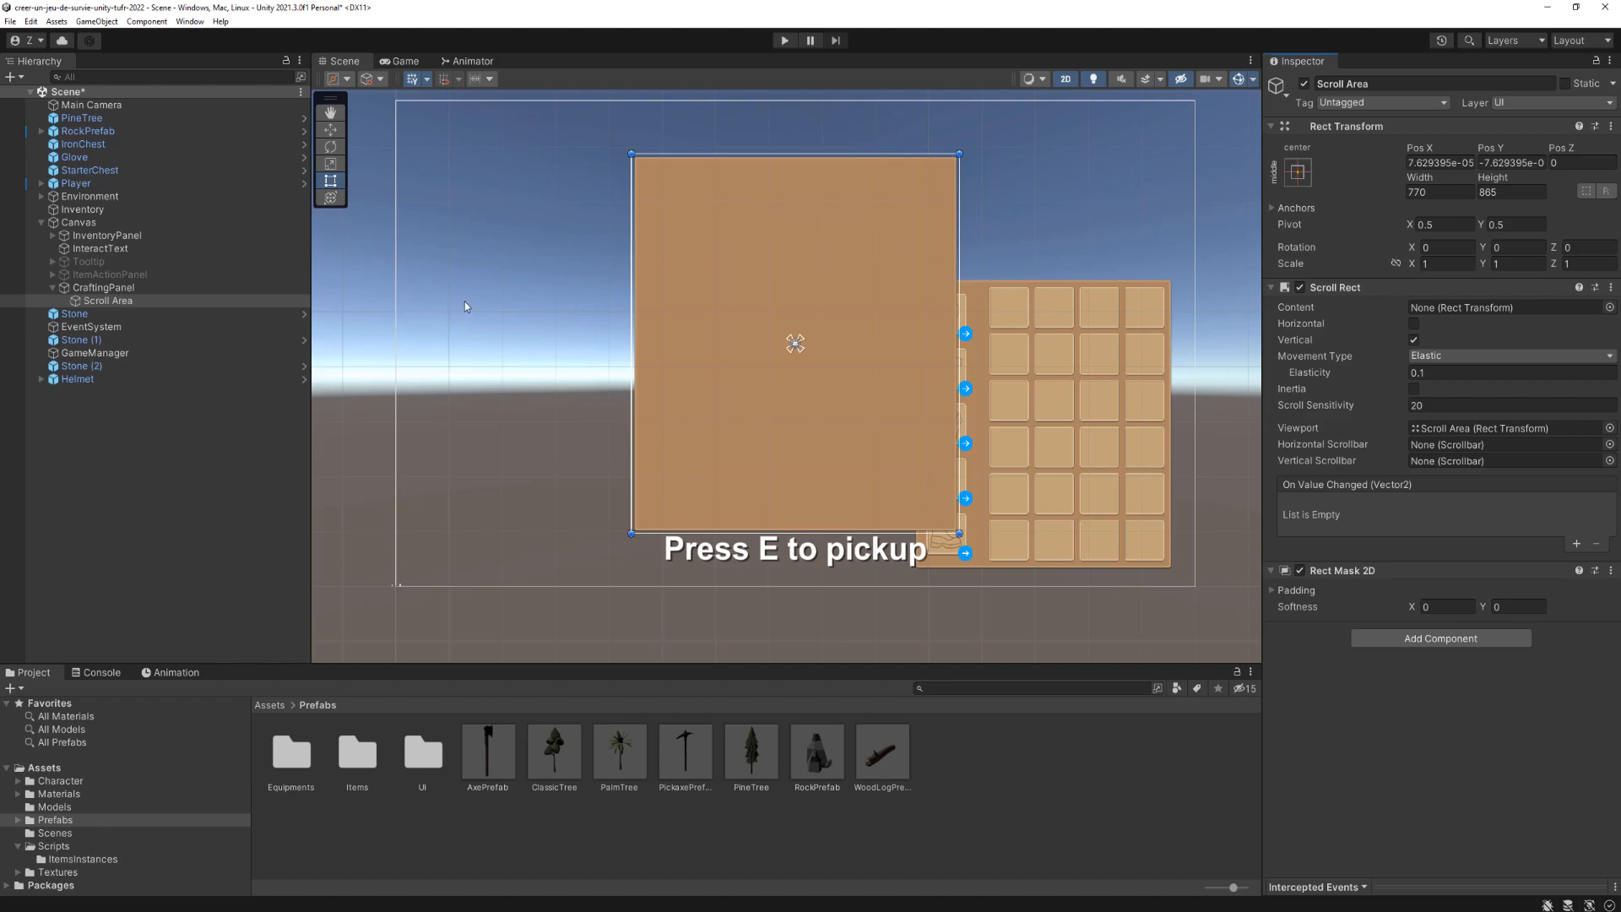
Step: Create an empty child object in Scroll Area, anchor it top center and stretch it to the full 770 by 865 size
right_click(106, 302)
left_click(155, 459)
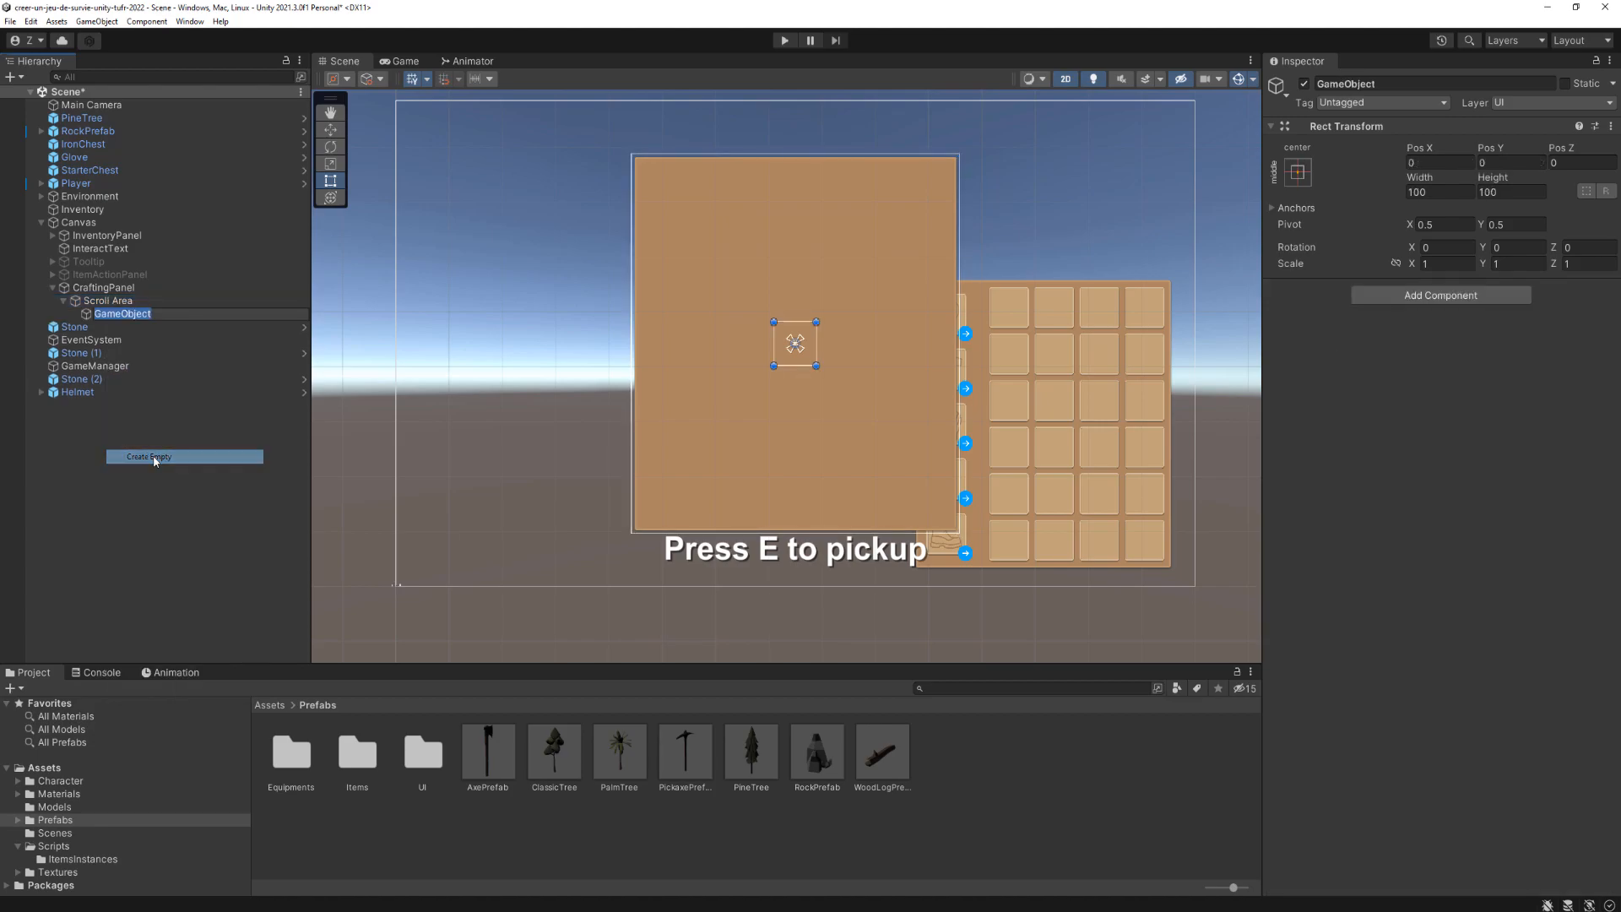
left_click(1298, 173)
left_click(1386, 301)
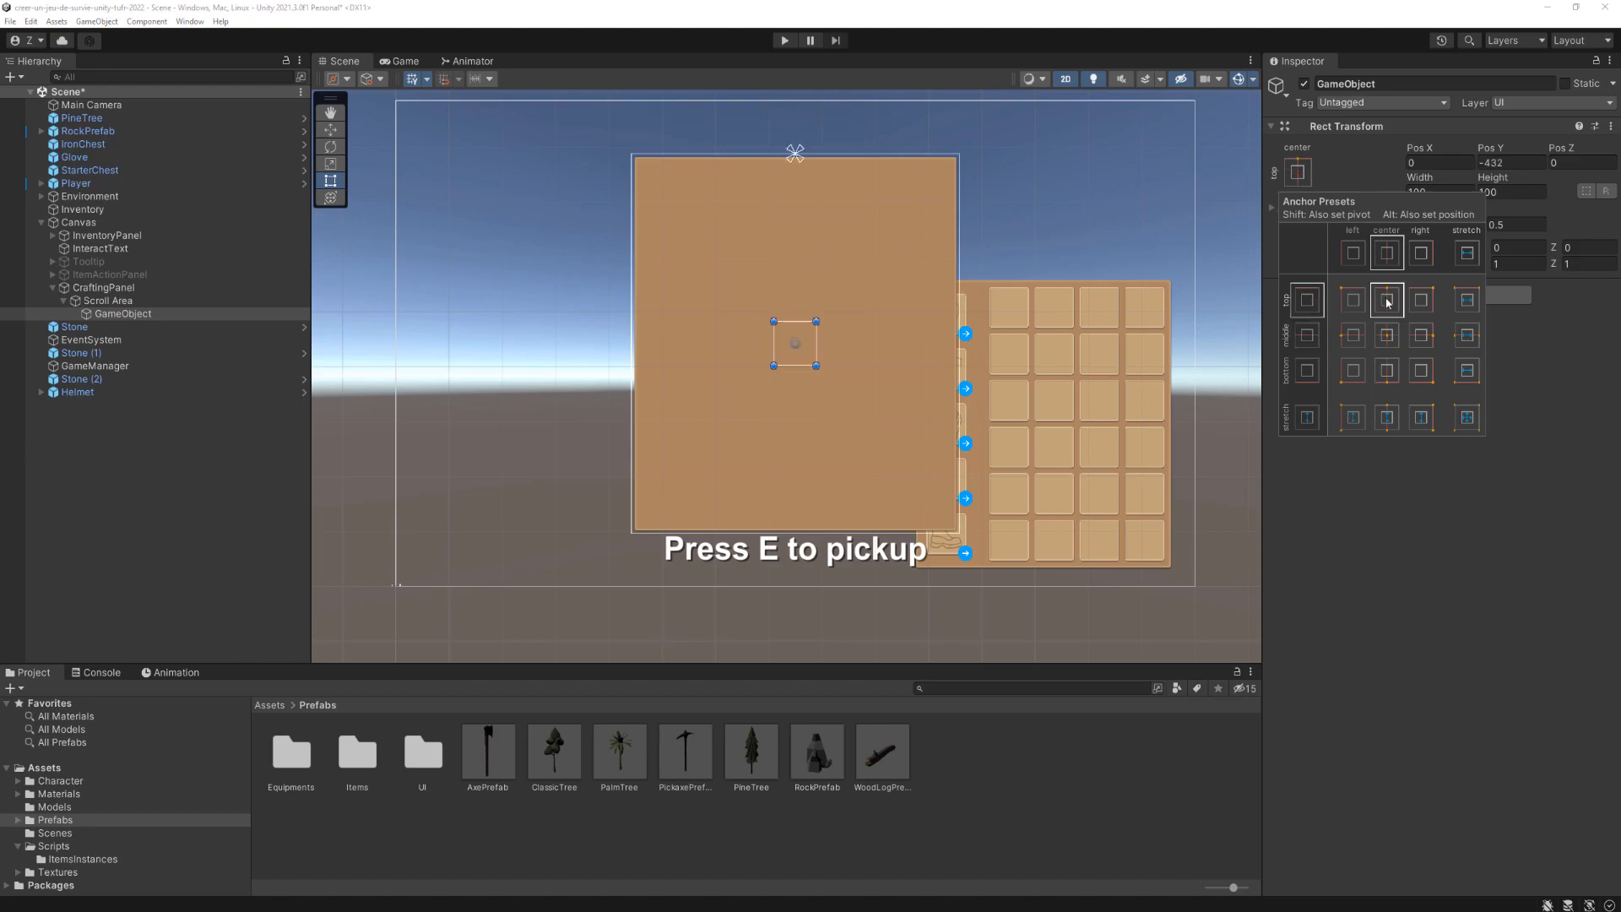
left_click_drag(774, 322, 632, 153)
left_click_drag(824, 369, 960, 533)
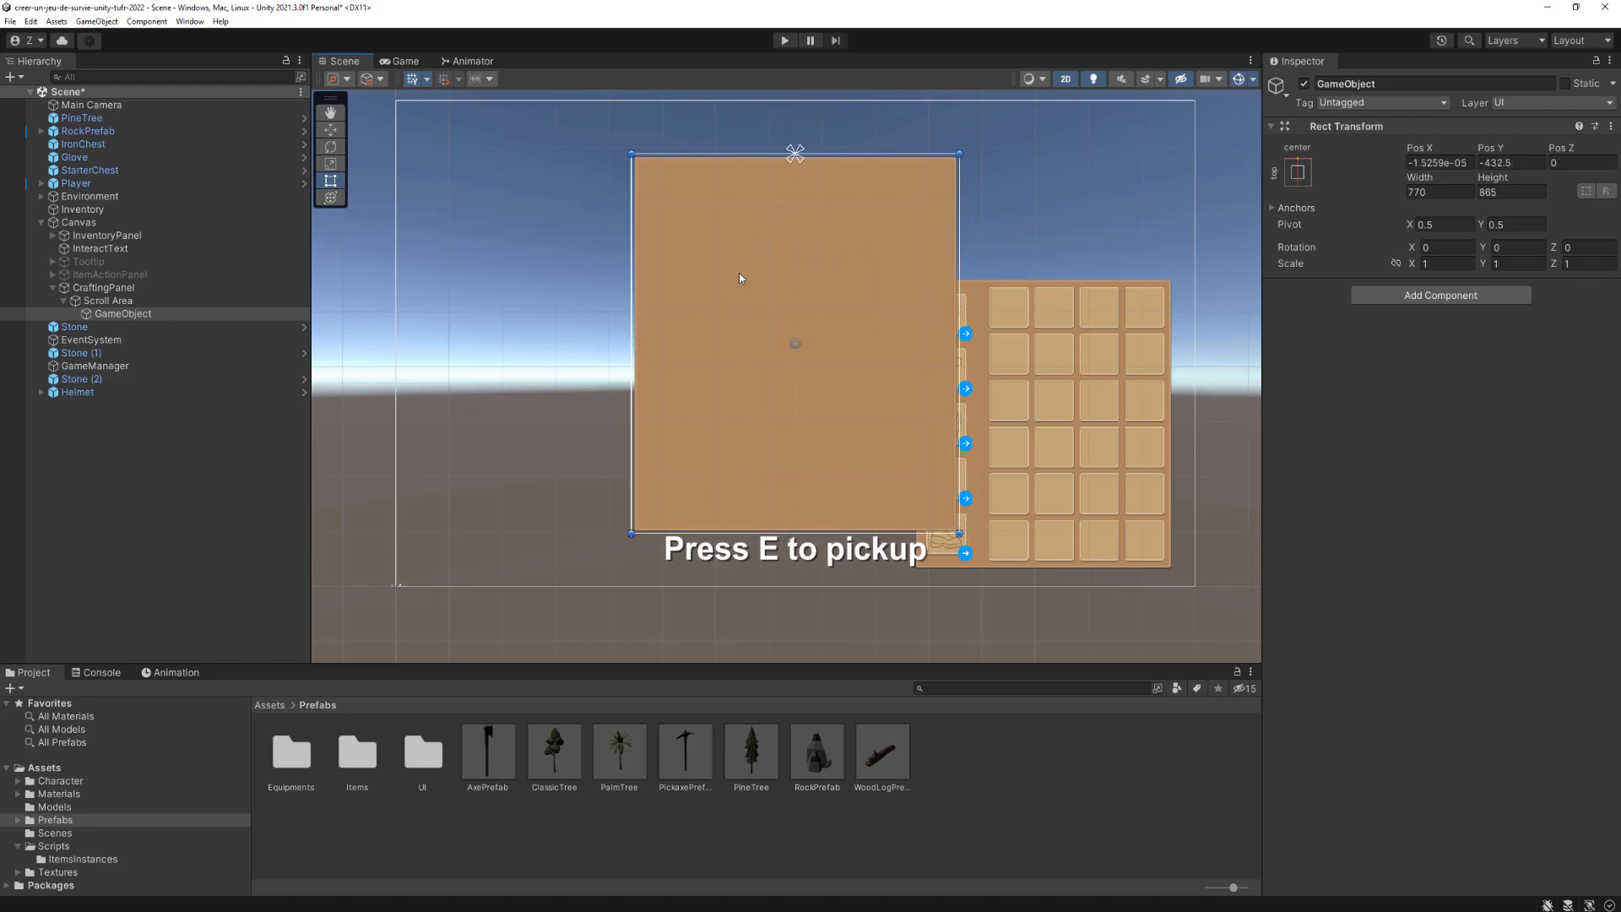
Step: Rename the empty object inside Scroll Area as Content
left_click(1374, 84)
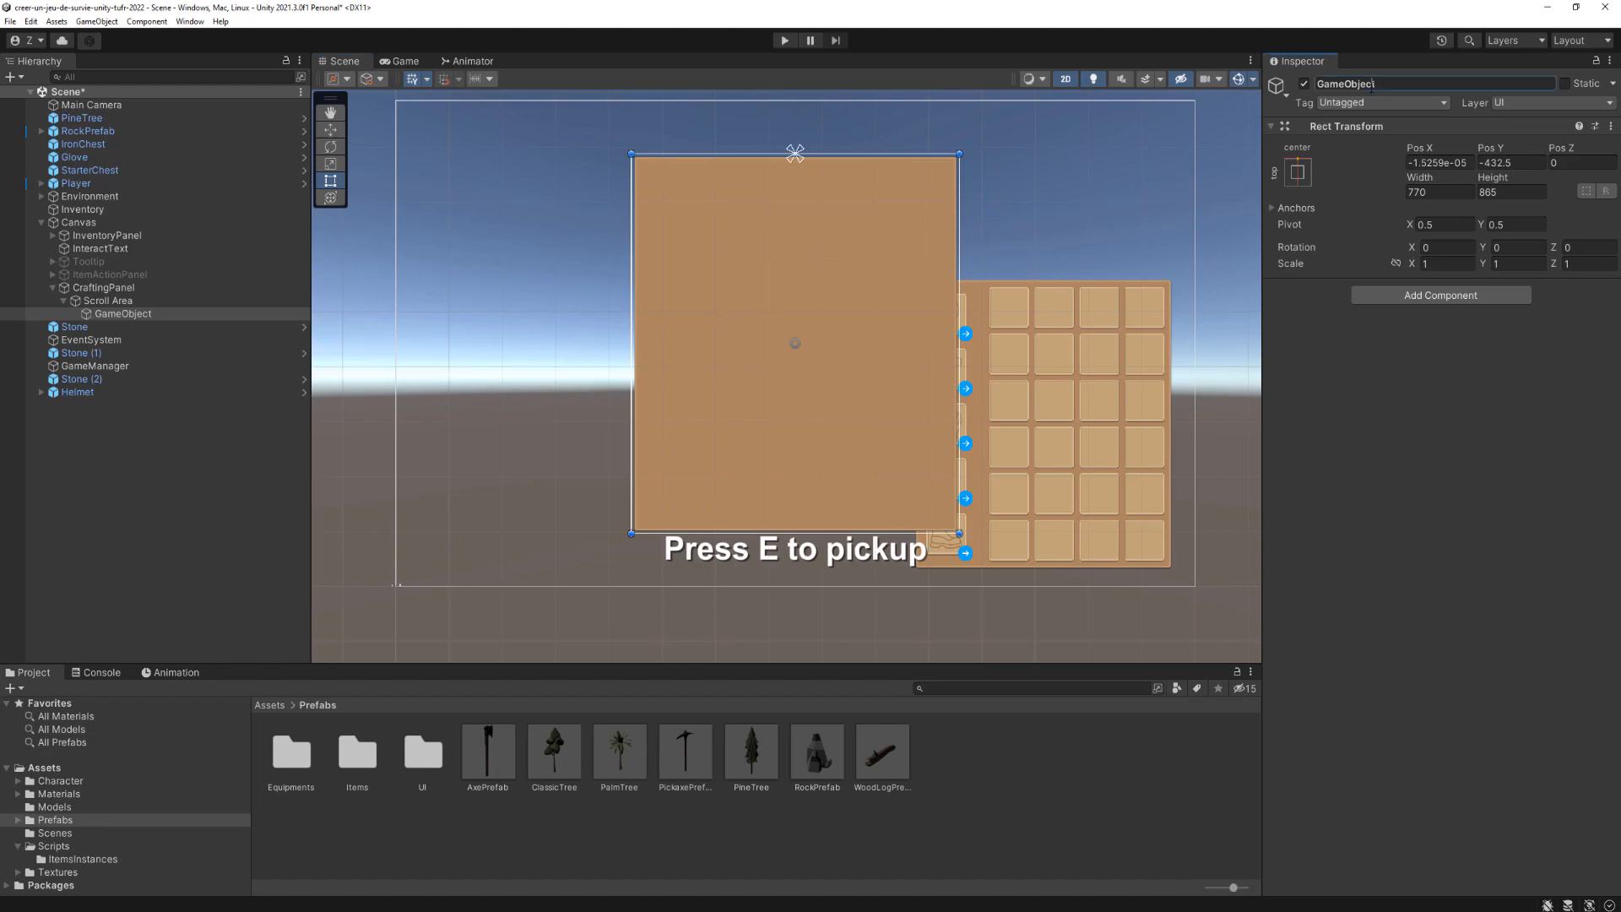
type("Content")
key("Return")
Step: Add a Vertical Layout Group to Content with Child Force Expand disabled for both width and height
left_click(1461, 302)
type("Vertic")
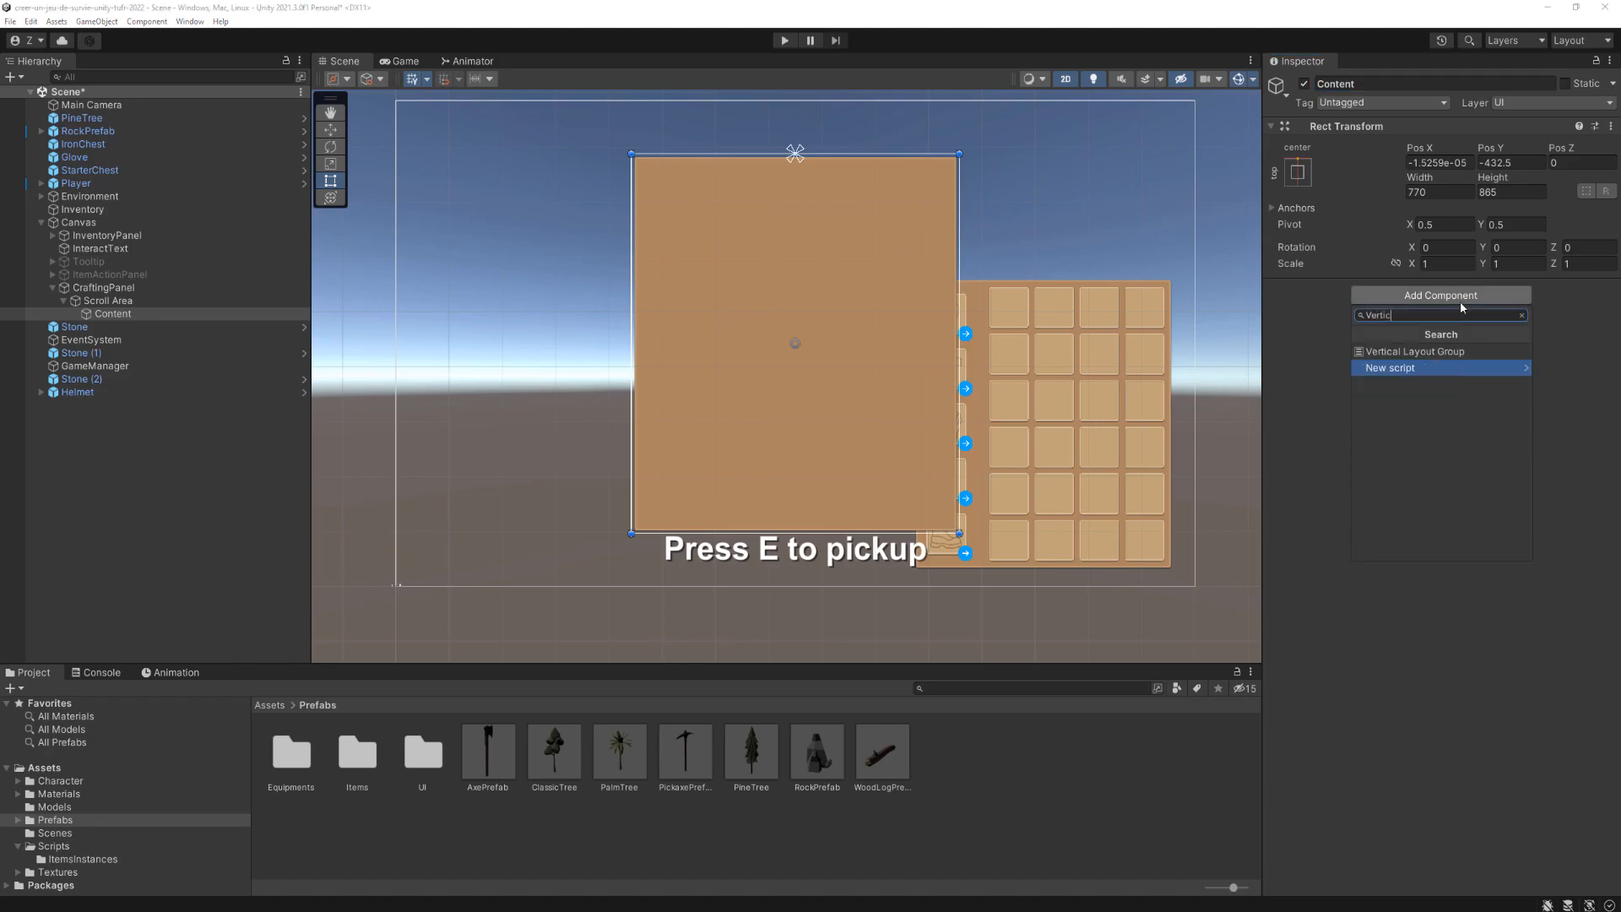
key("Up")
key("Return")
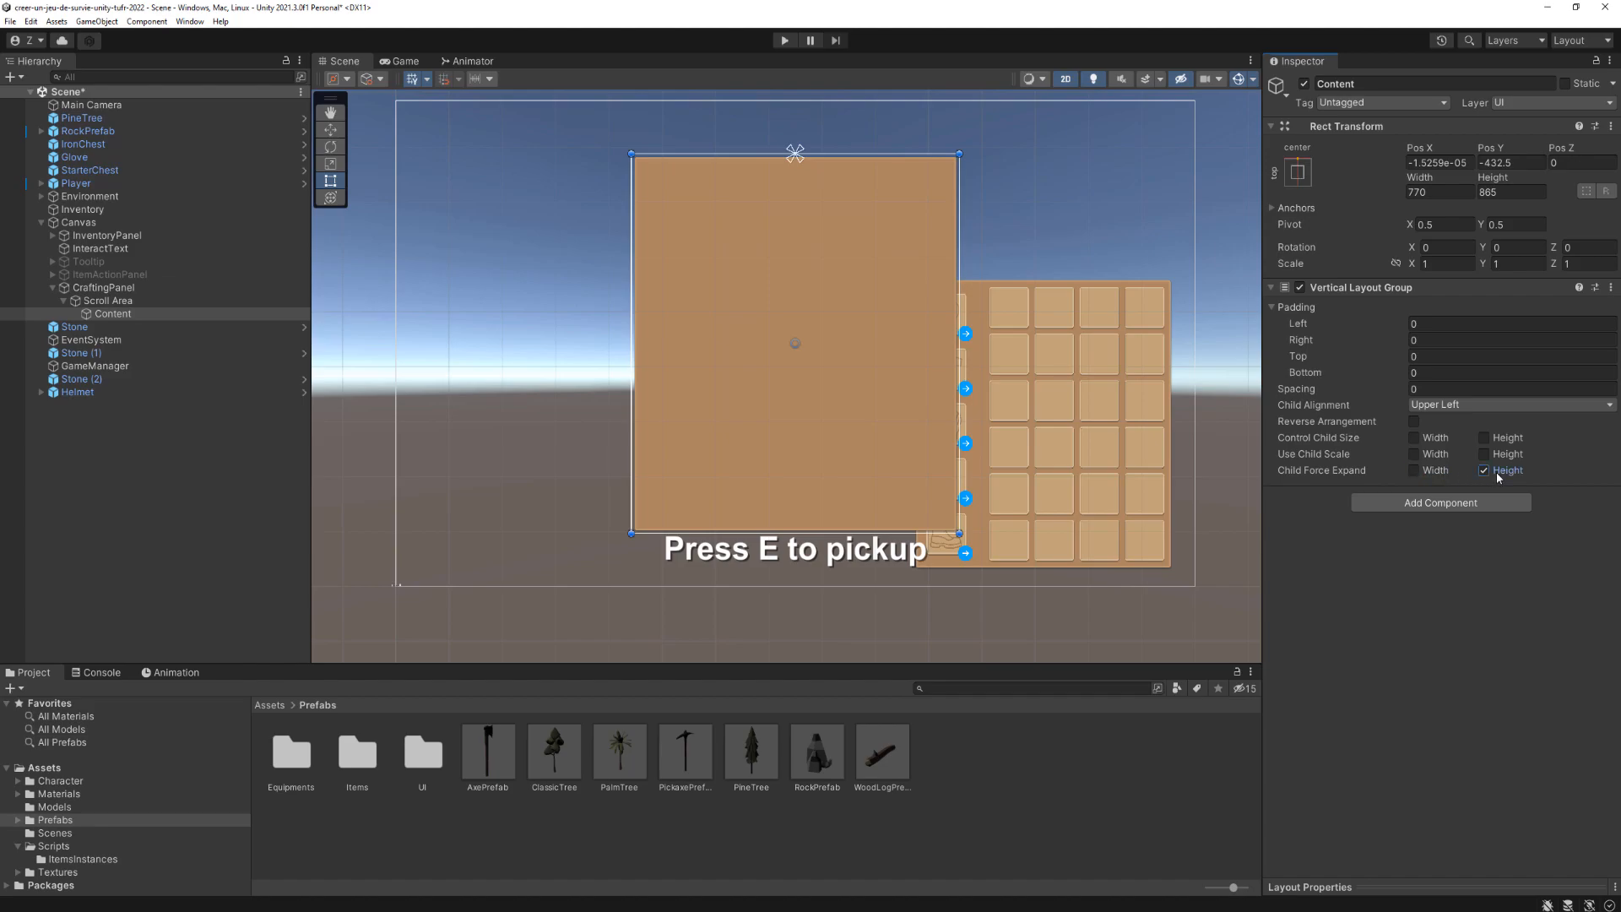
Step: Add a Content Size Fitter to Content and set its Vertical Fit to Preferred Size
left_click(1452, 505)
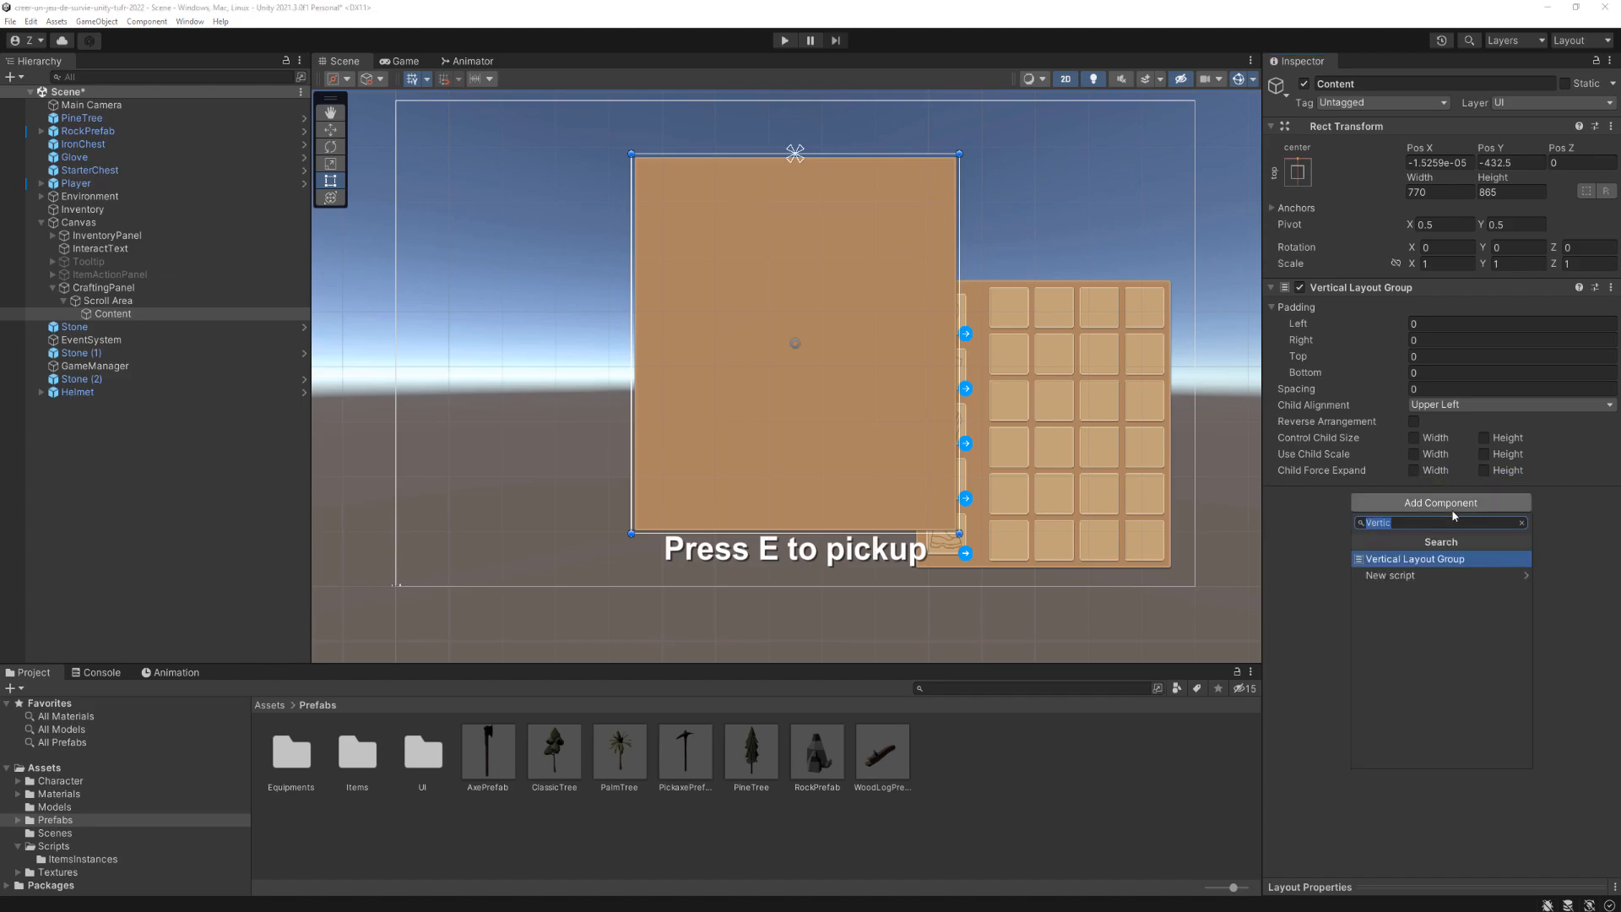
type("content")
key("Return")
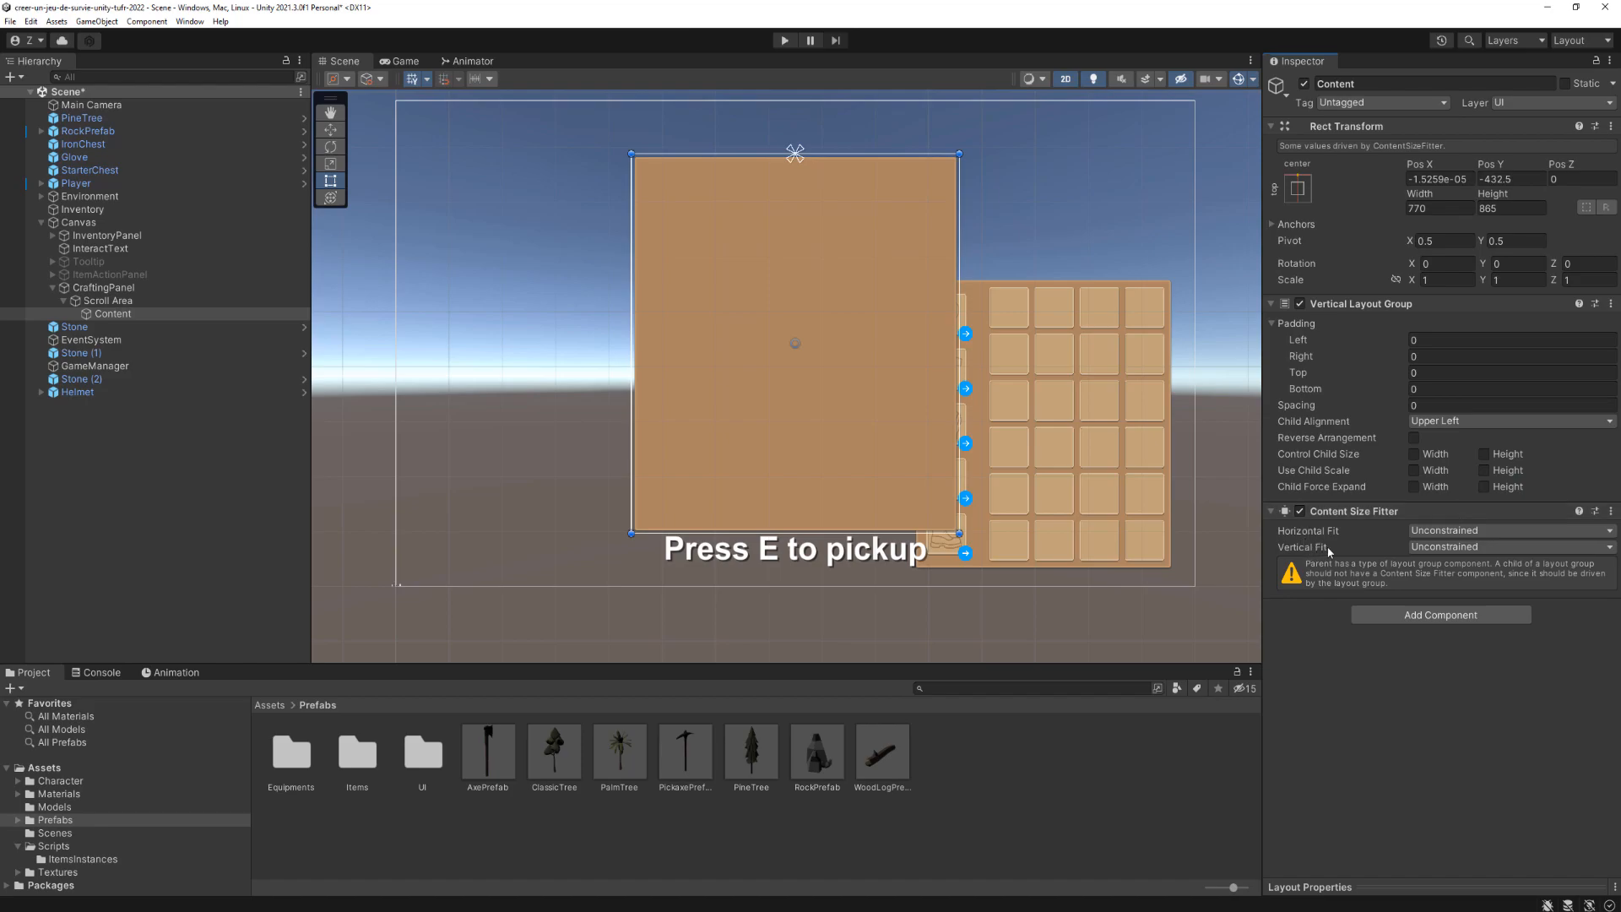
left_click(1422, 548)
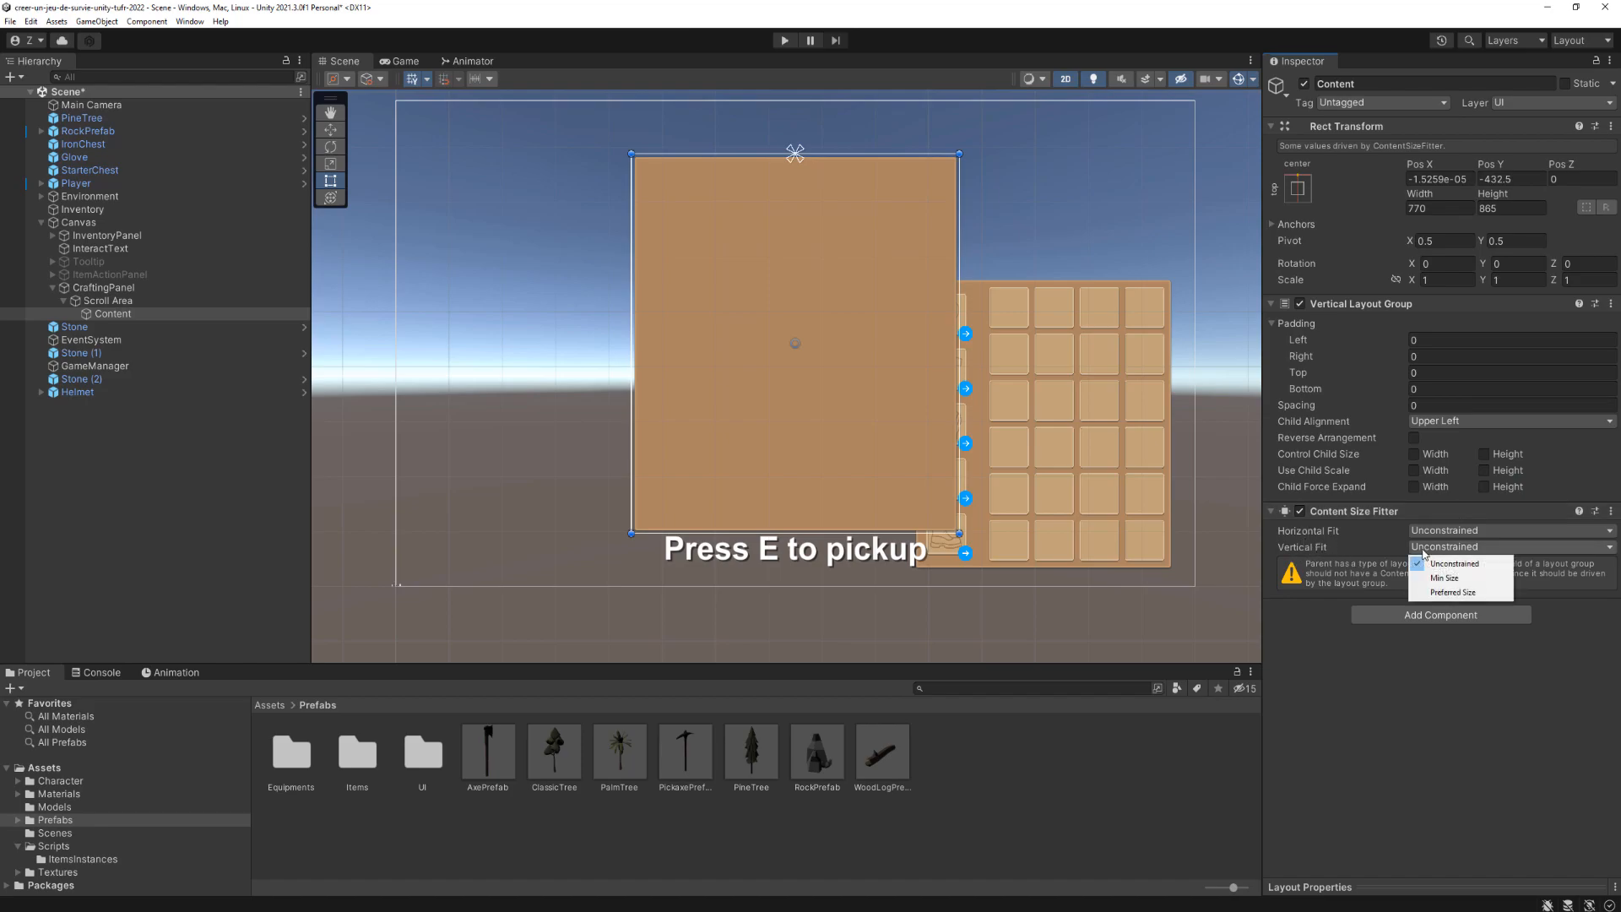
left_click(1453, 592)
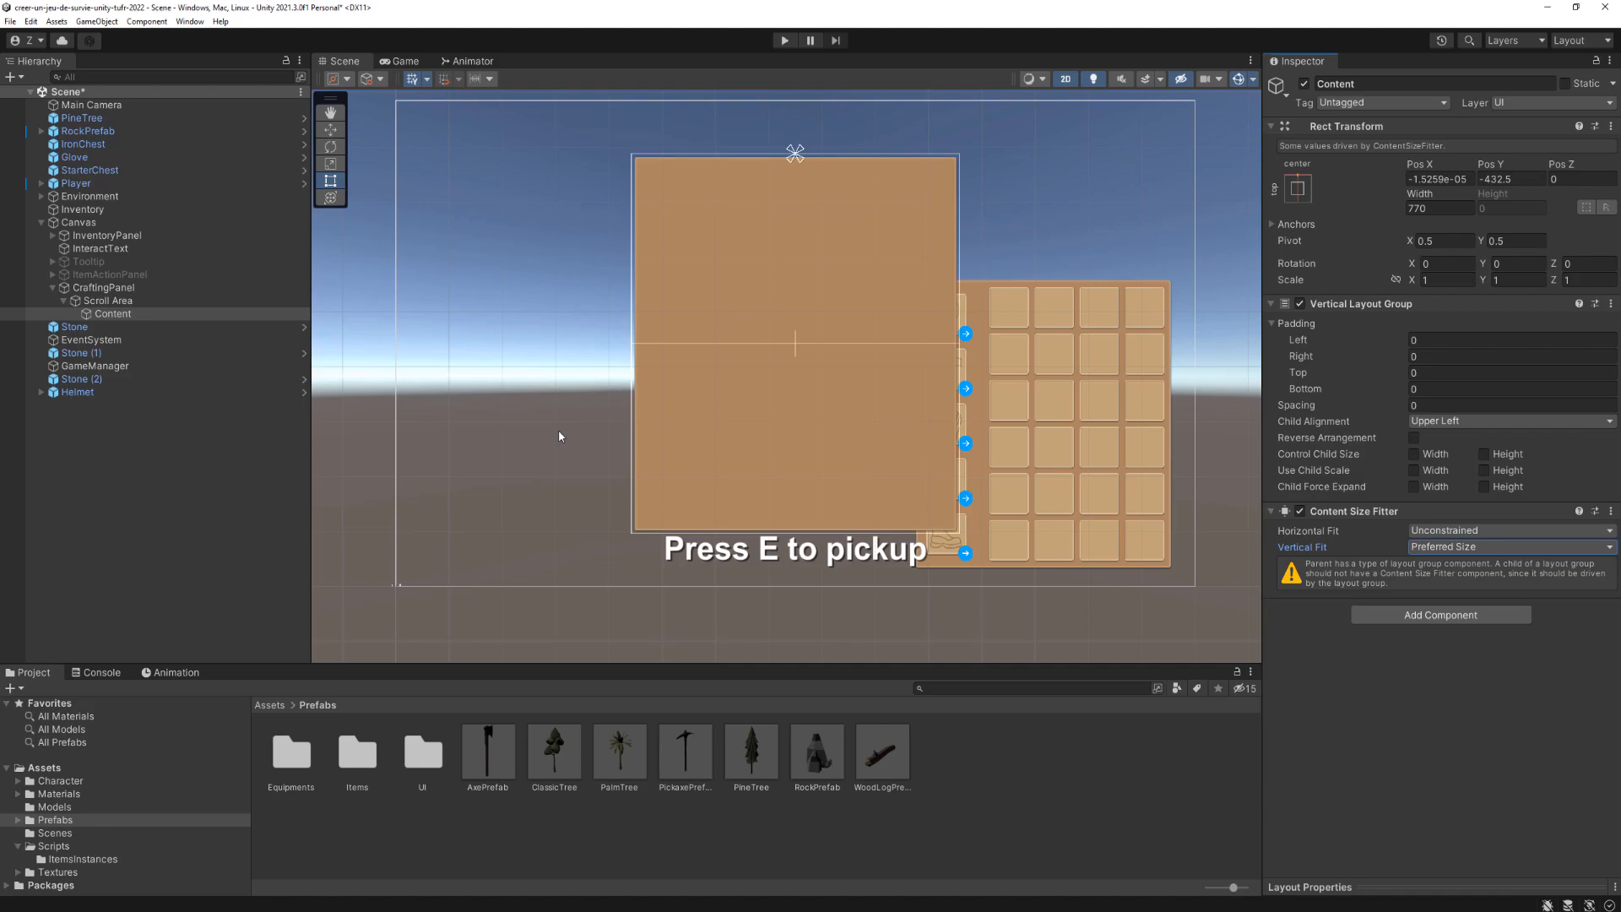
Step: Create a UI Image as a child of Content and rename it as Recipe
right_click(108, 313)
mouse_move(211, 565)
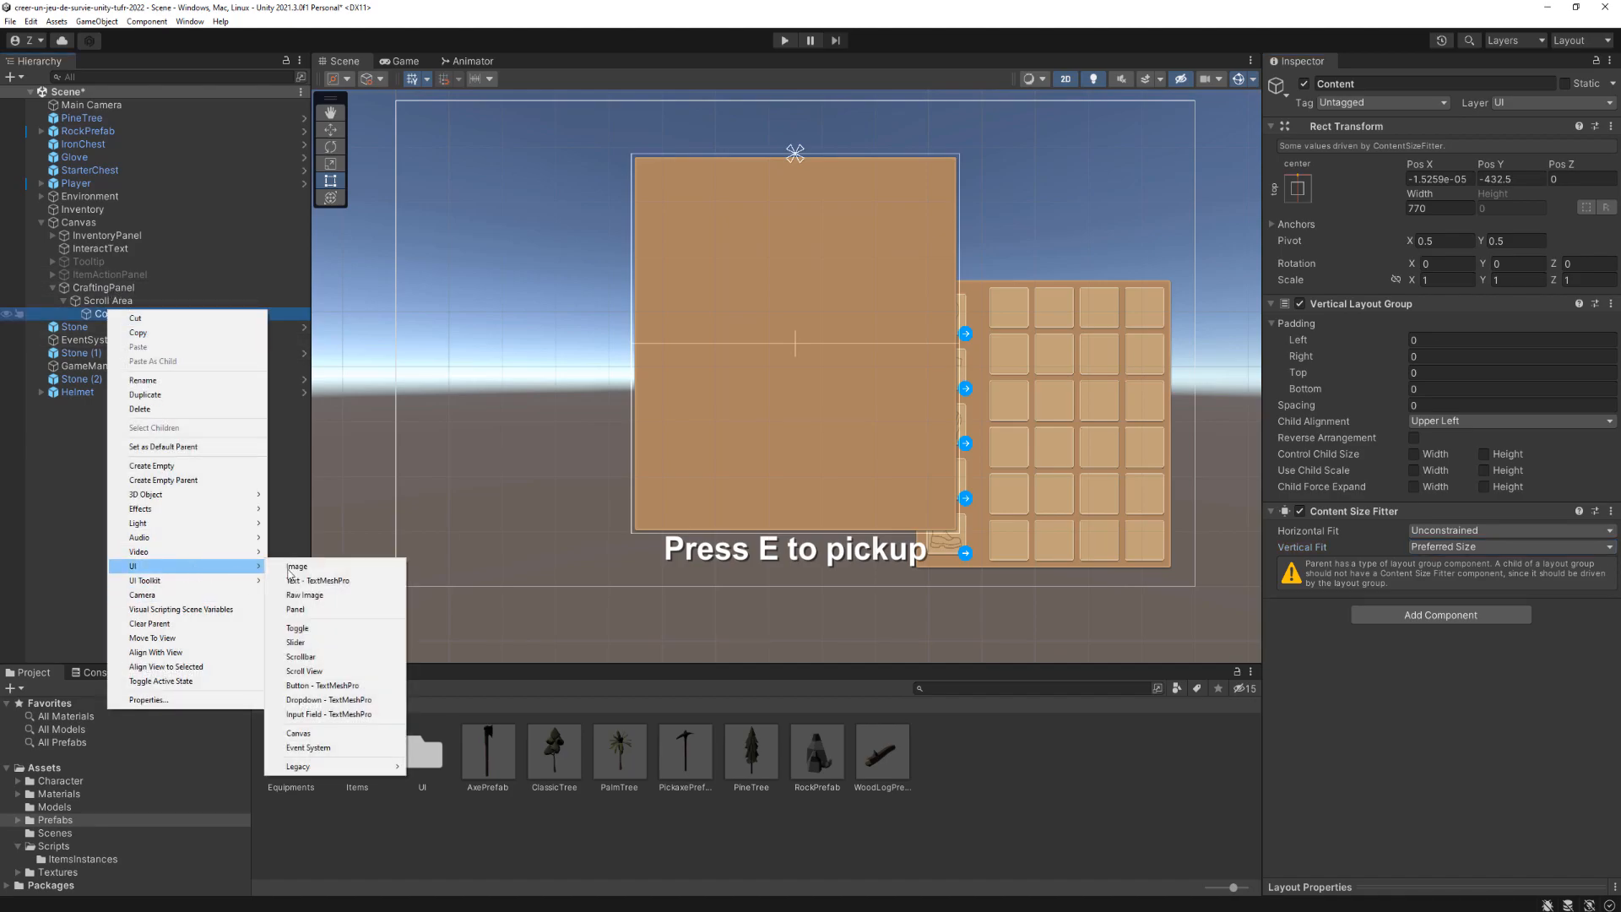
left_click(313, 567)
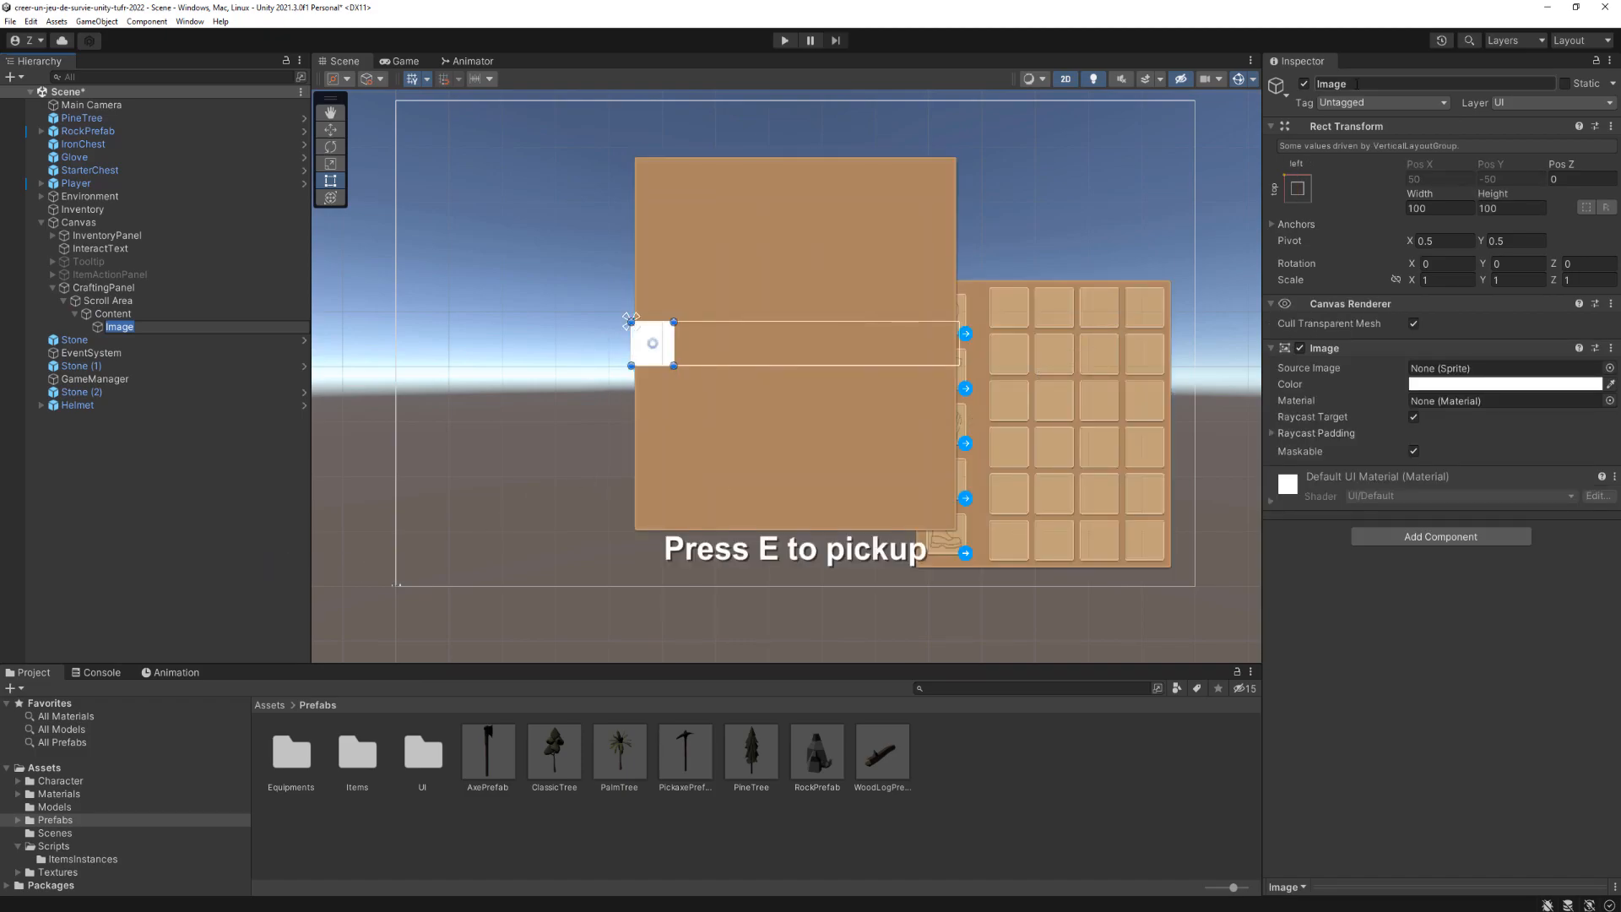
left_click(1357, 84)
type("Recipe")
key("Return")
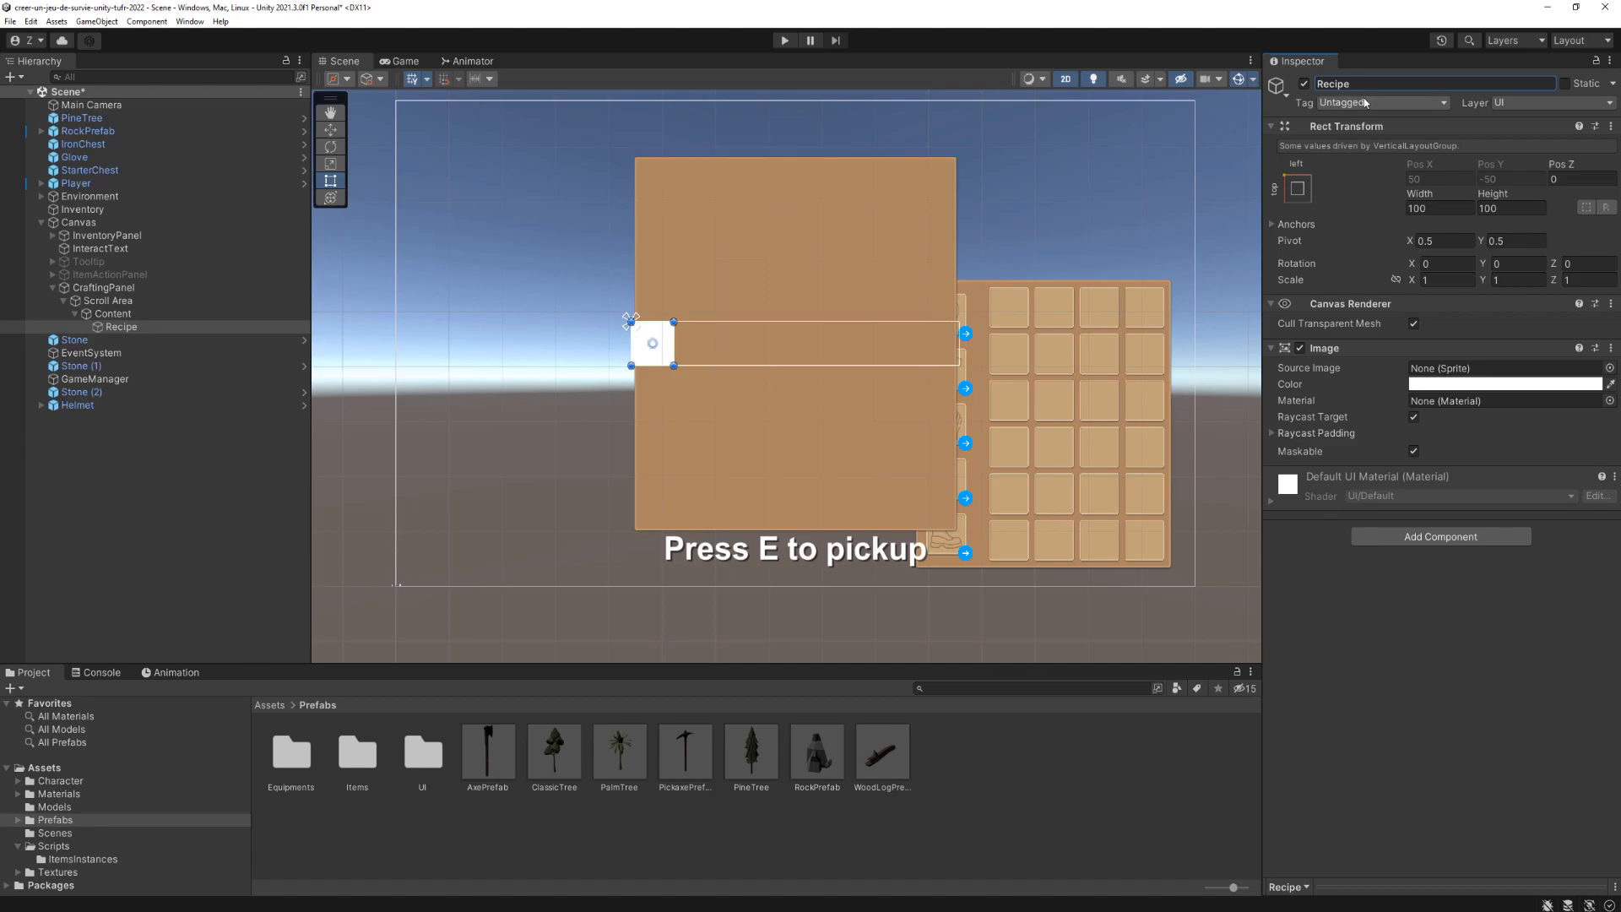
Step: Assign the Panel sprite as Recipe's source image and widen Recipe to the full 770 width of the crafting panel
left_click(1612, 373)
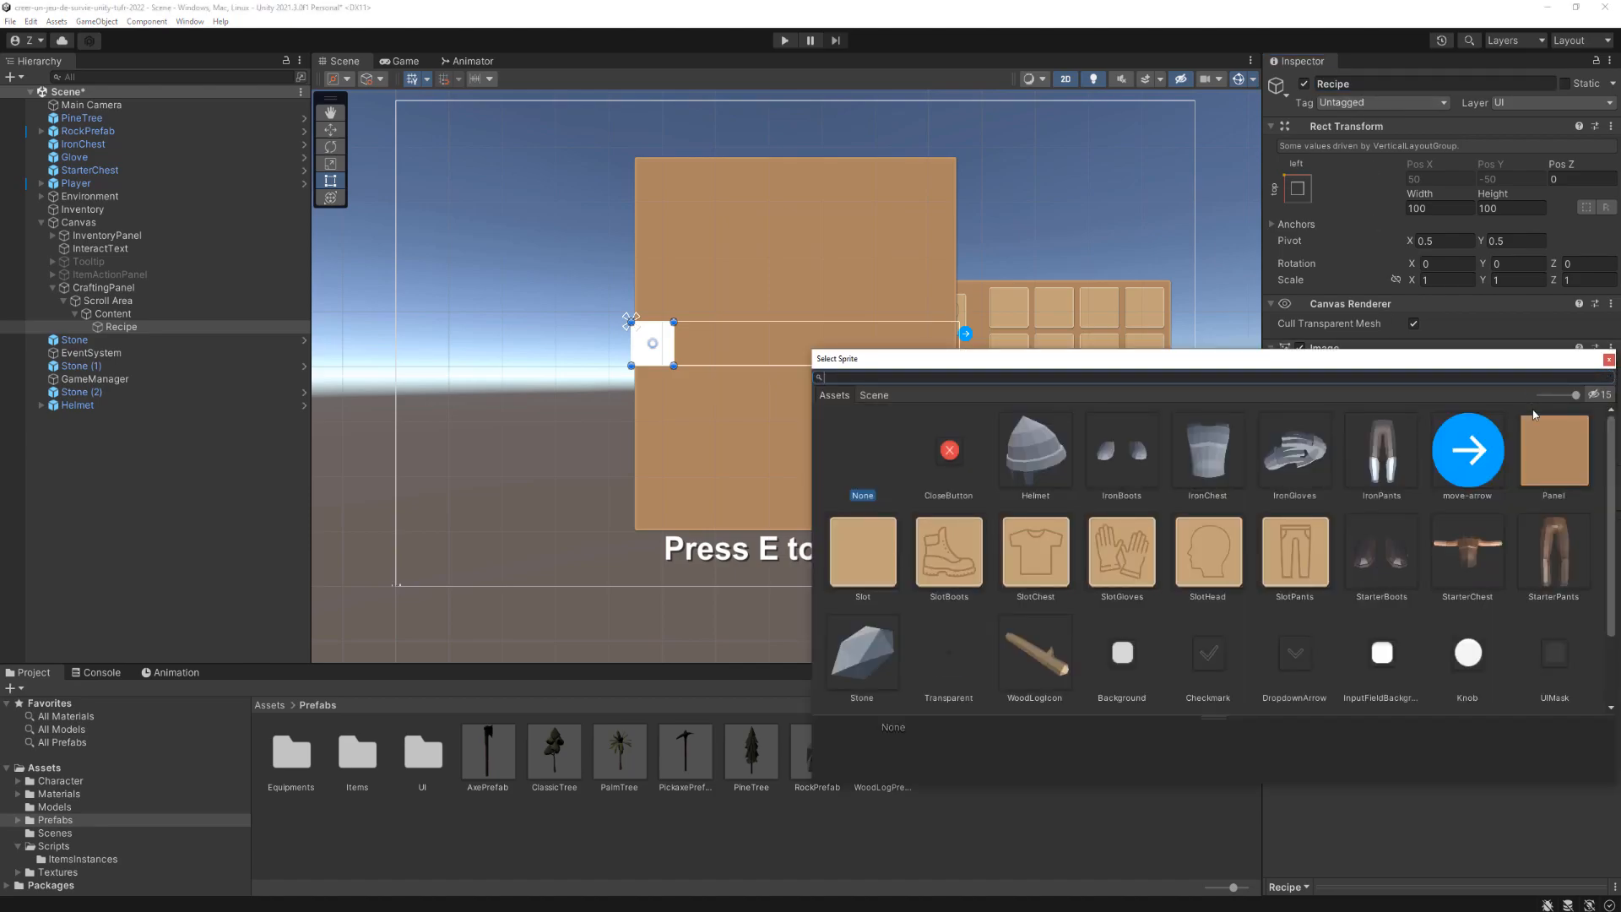
double_click(1548, 436)
scroll(723, 247, "up", 1)
scroll(710, 265, "up", 1)
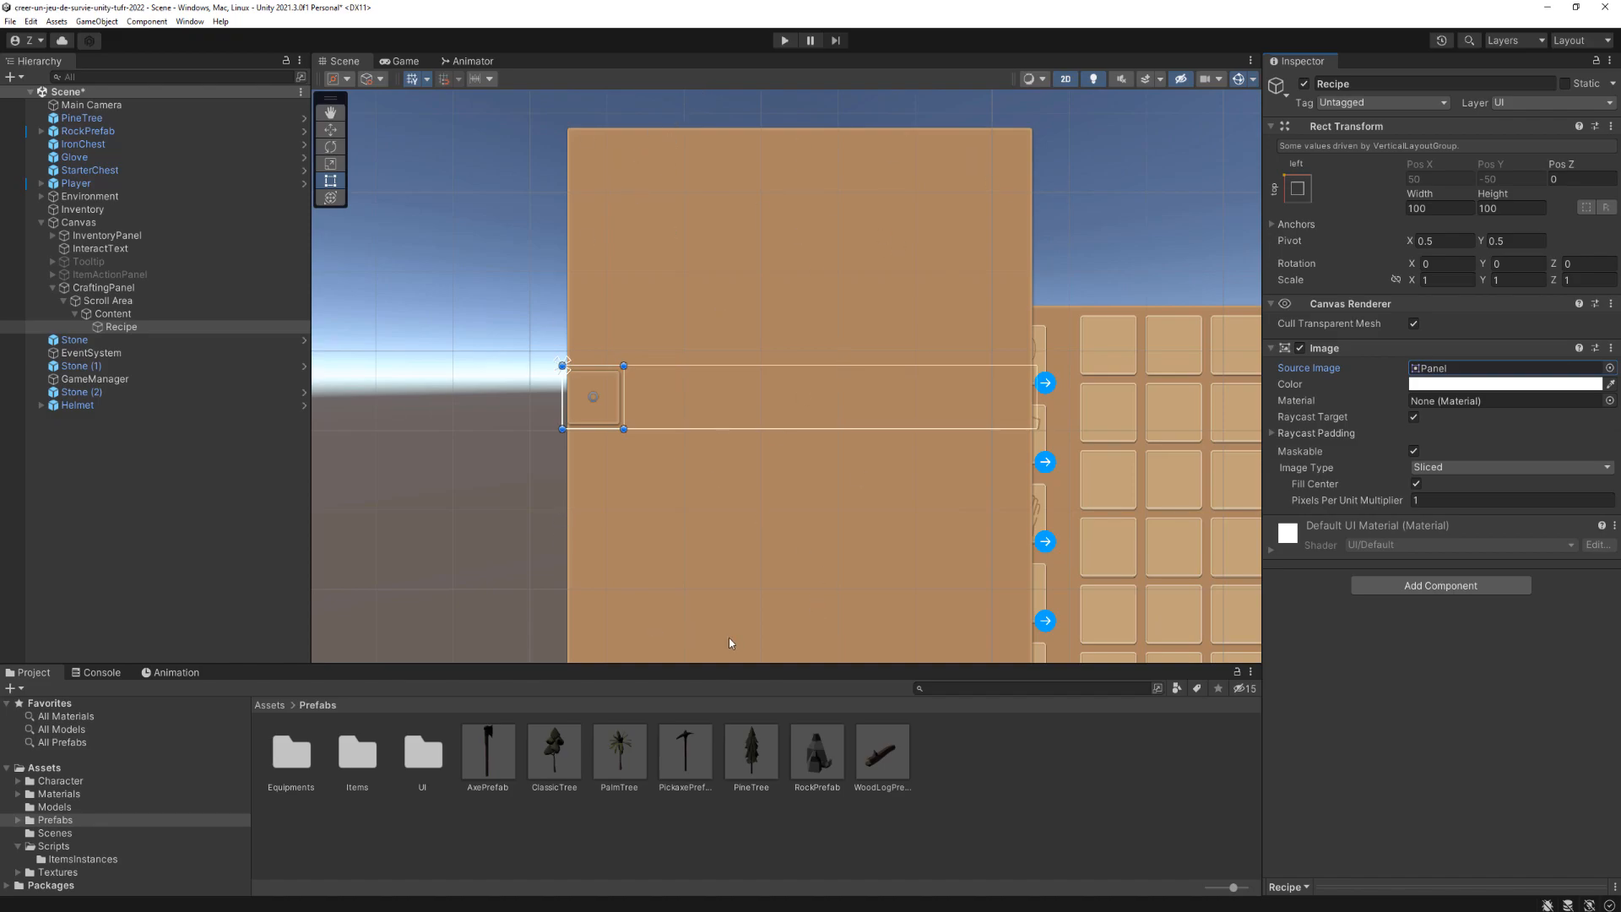
scroll(596, 276, "down", 1)
left_click_drag(624, 364, 984, 368)
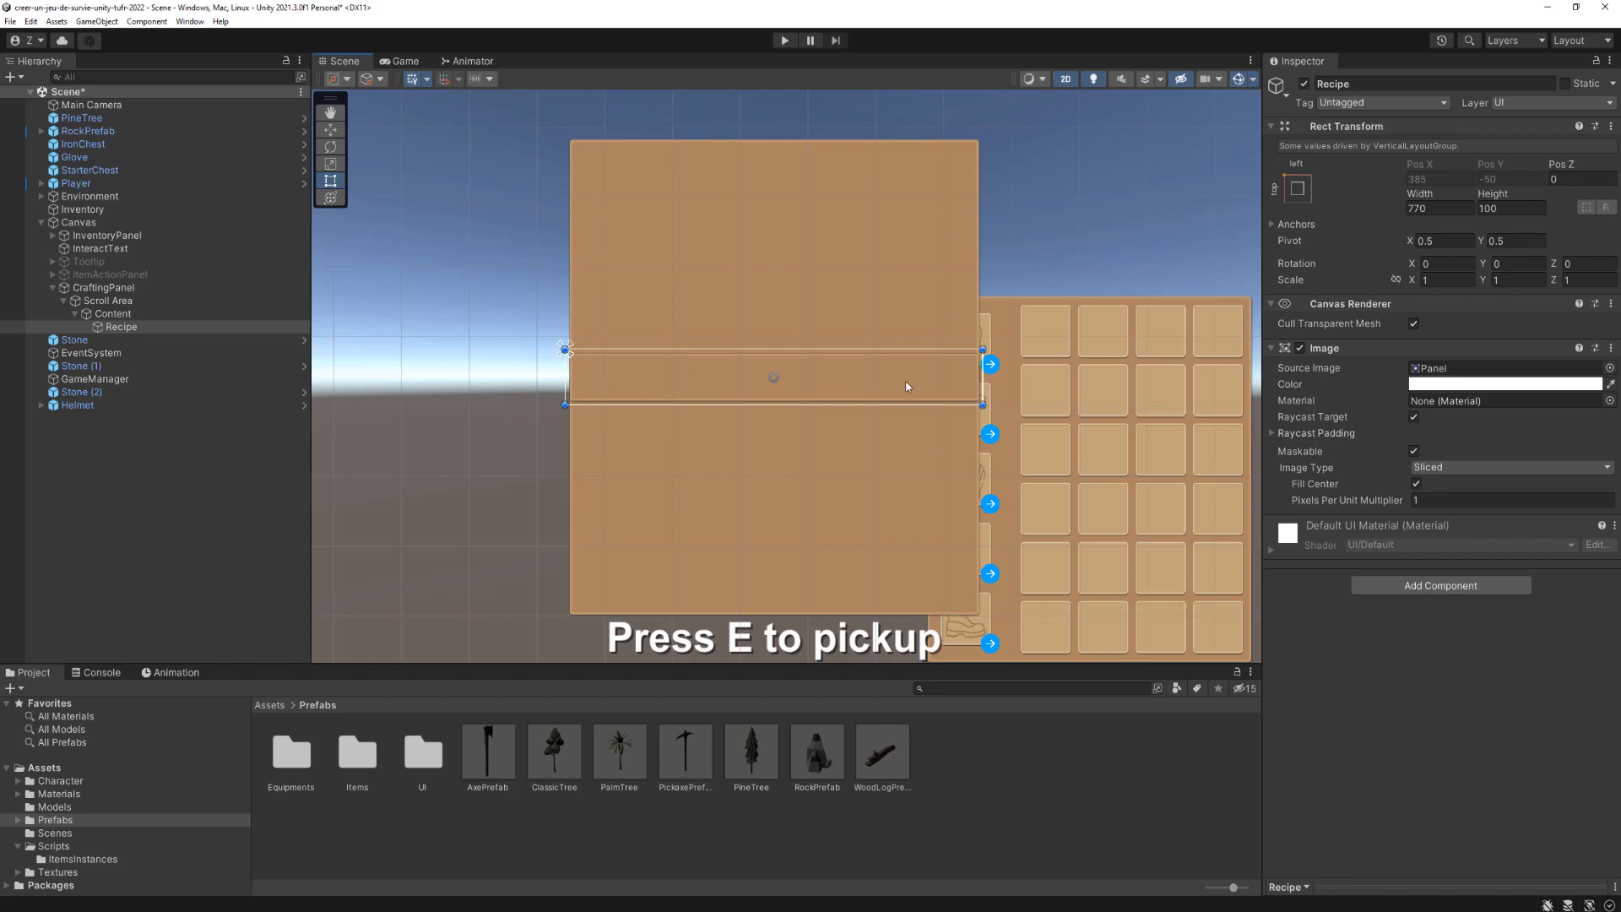
scroll(727, 422, "up", 3)
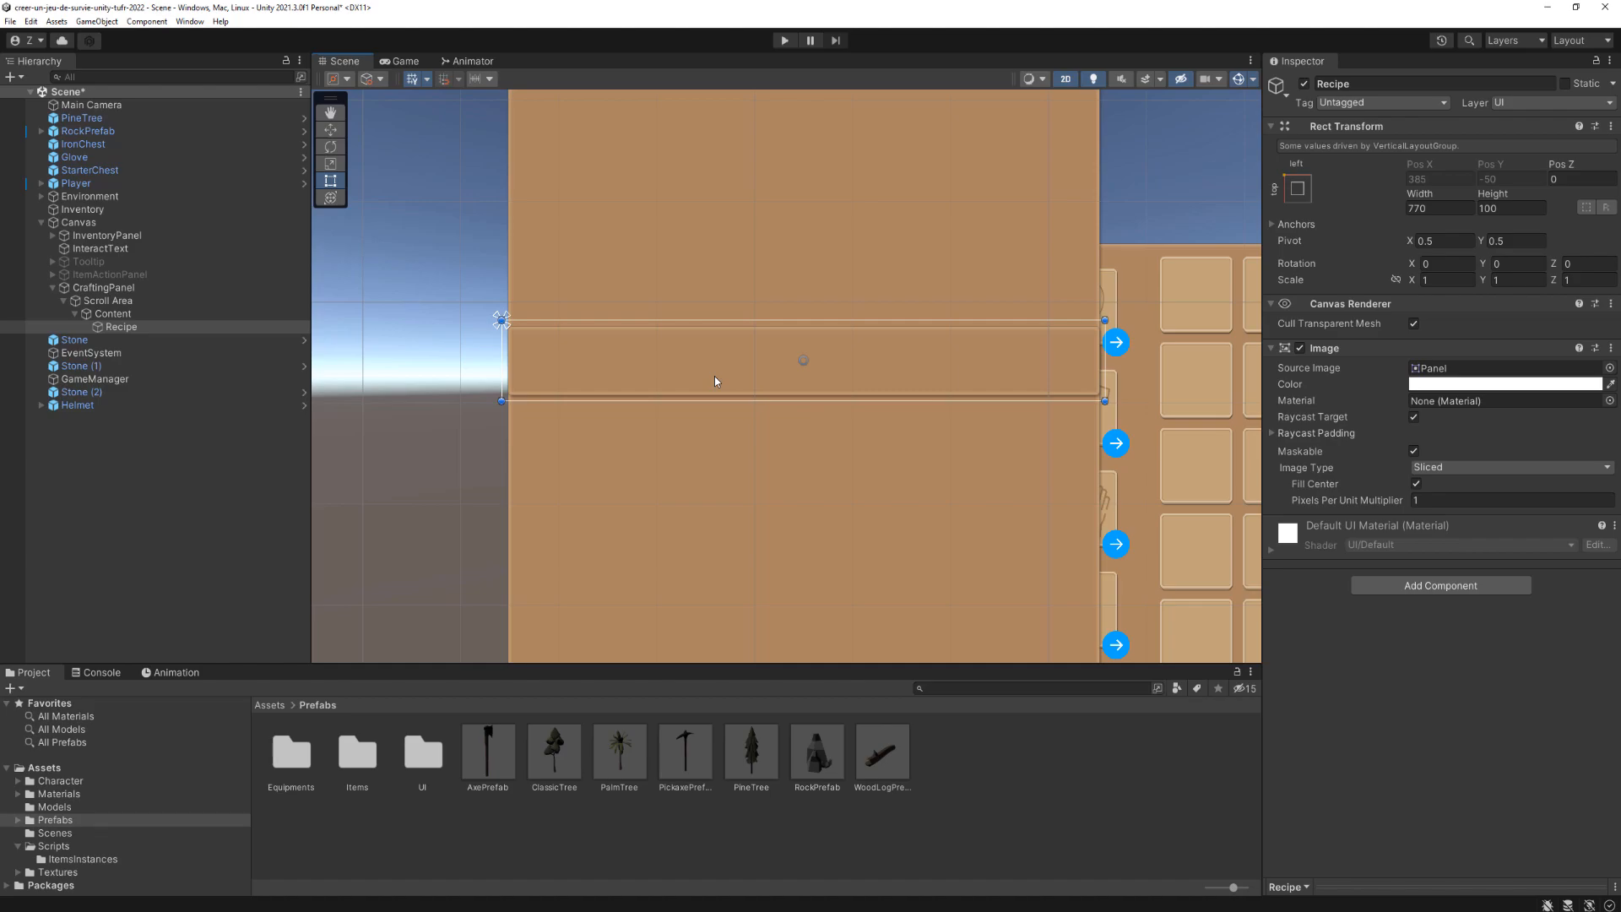
Step: Add a Horizontal Layout Group to Recipe and disable Child Force Expand for both width and height
left_click(1439, 586)
type("horiz")
key("Return")
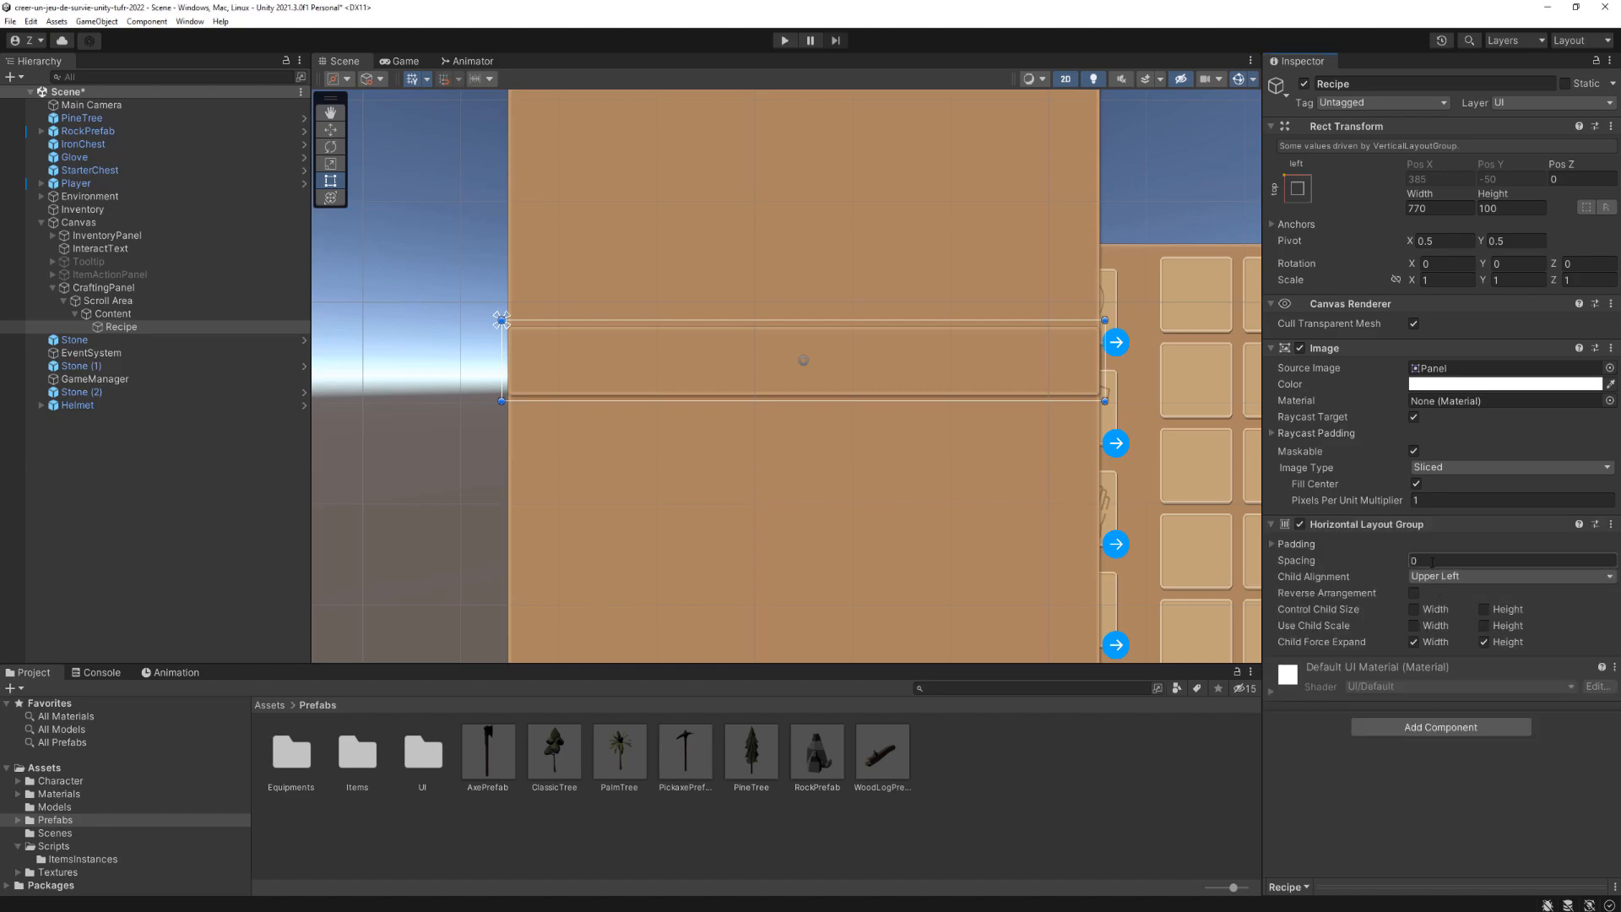
left_click(1496, 645)
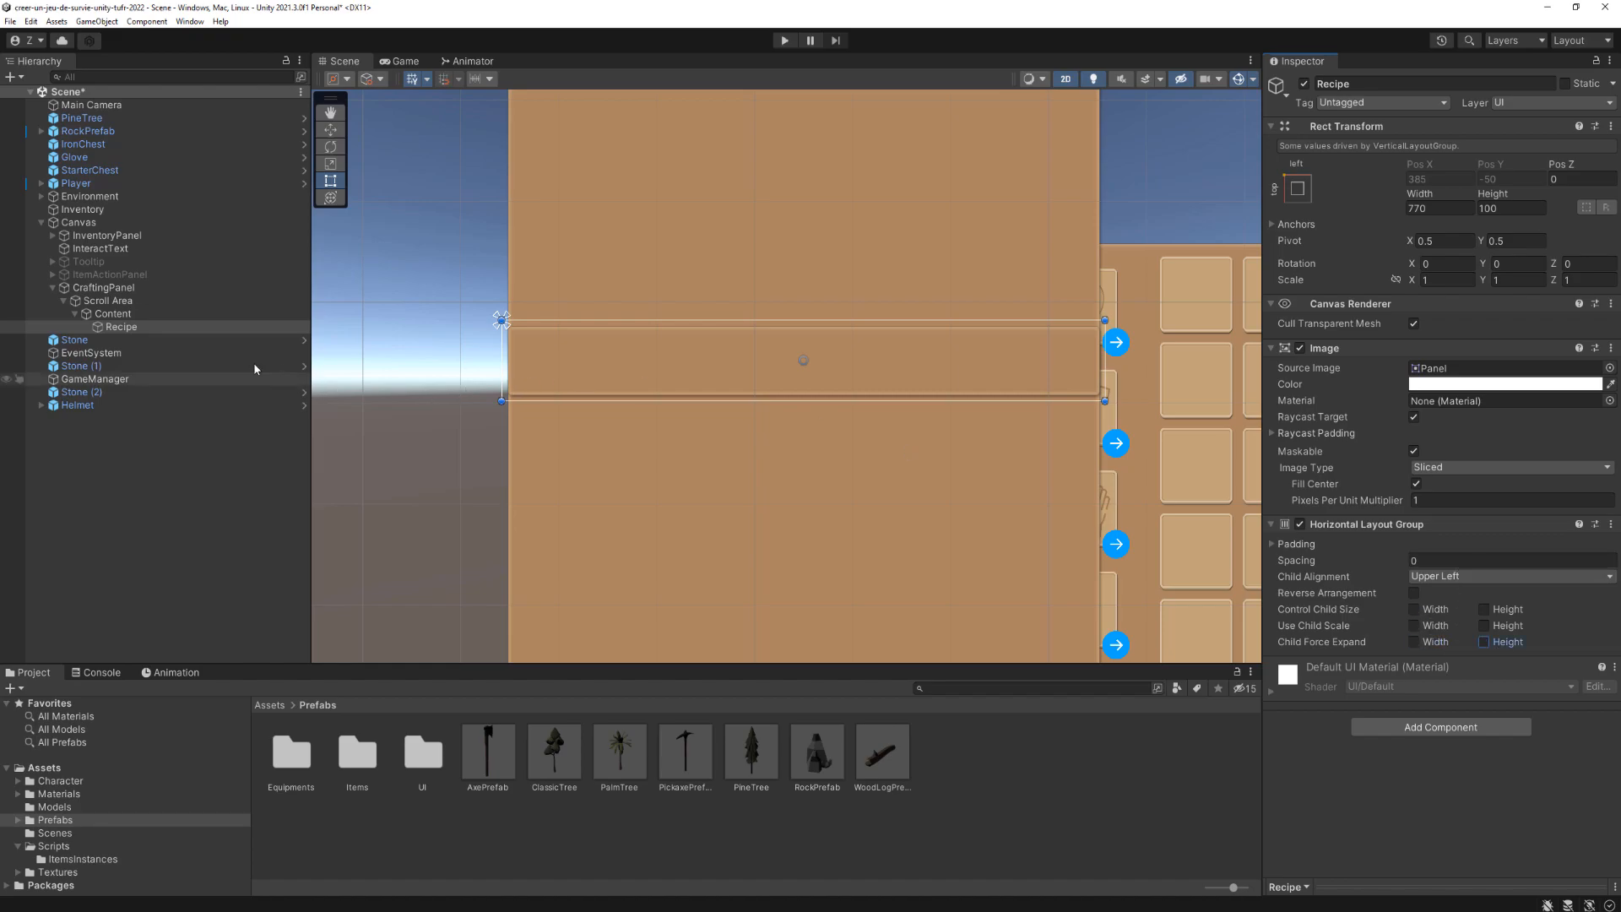
Step: Create a UI Image as a child of Recipe and assign the Slot sprite as its source image
right_click(126, 327)
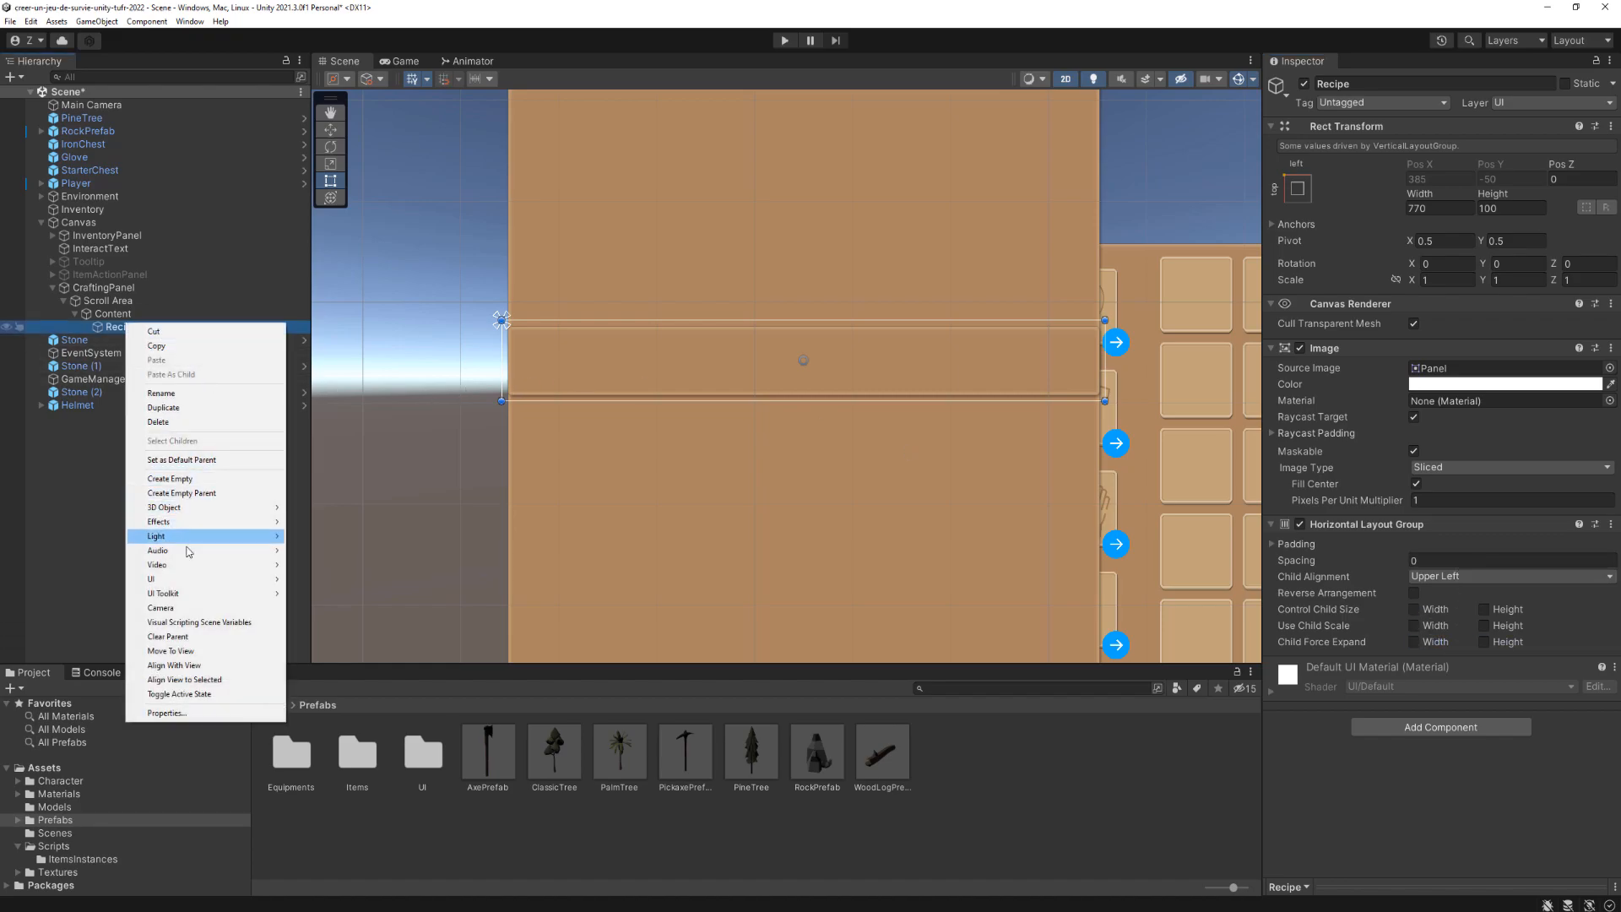
mouse_move(194, 580)
left_click(354, 581)
scroll(533, 398, "up", 6)
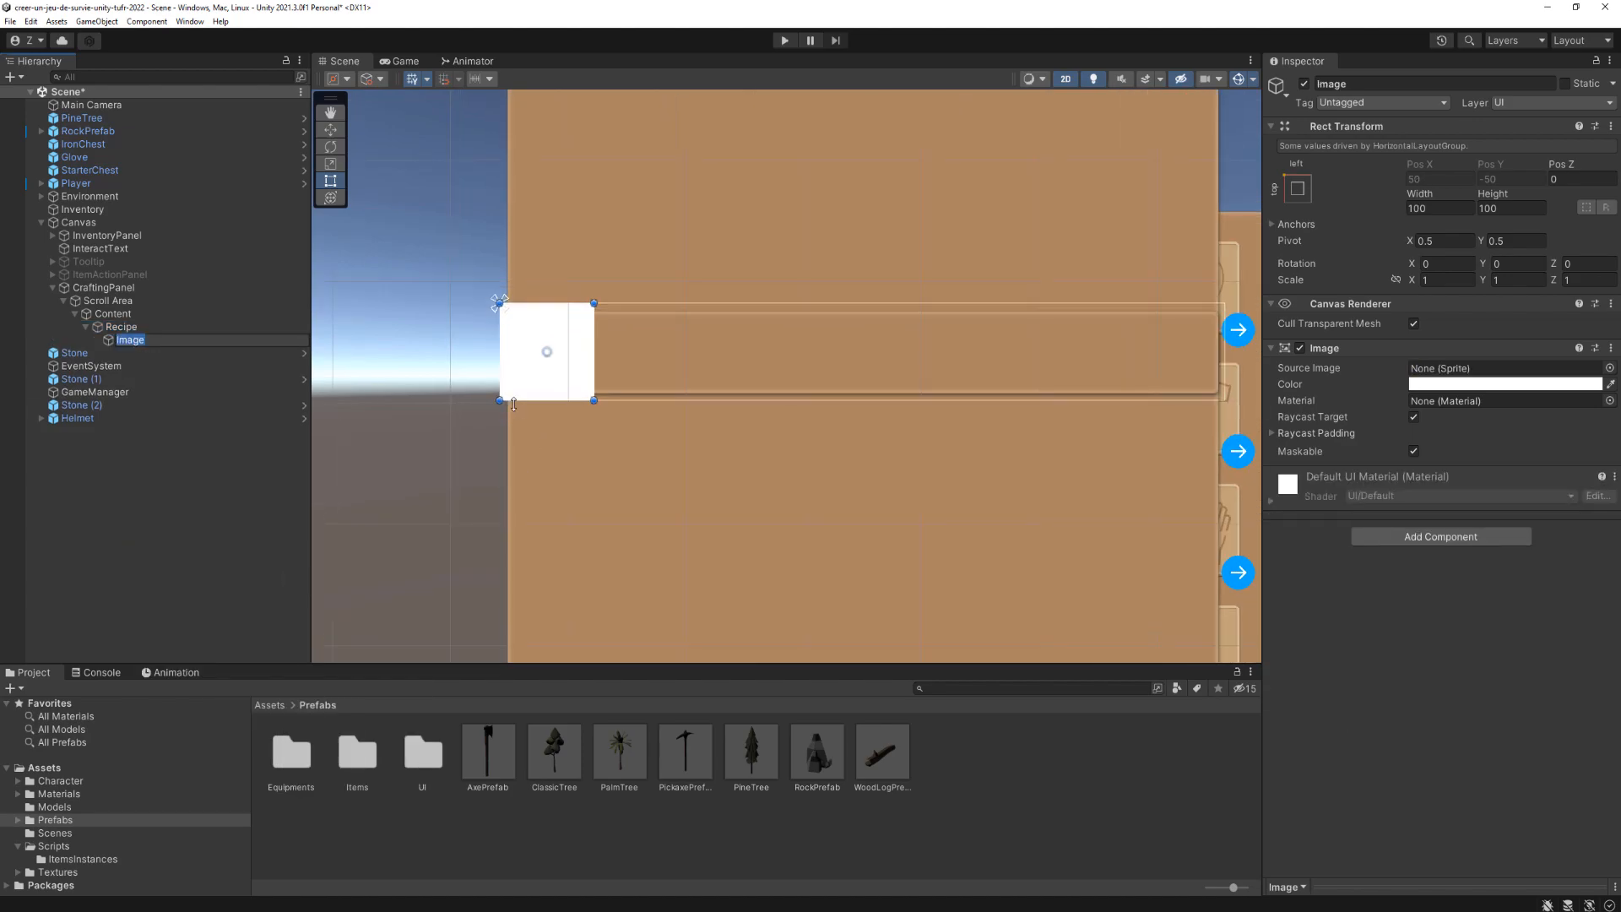
scroll(872, 427, "down", 6)
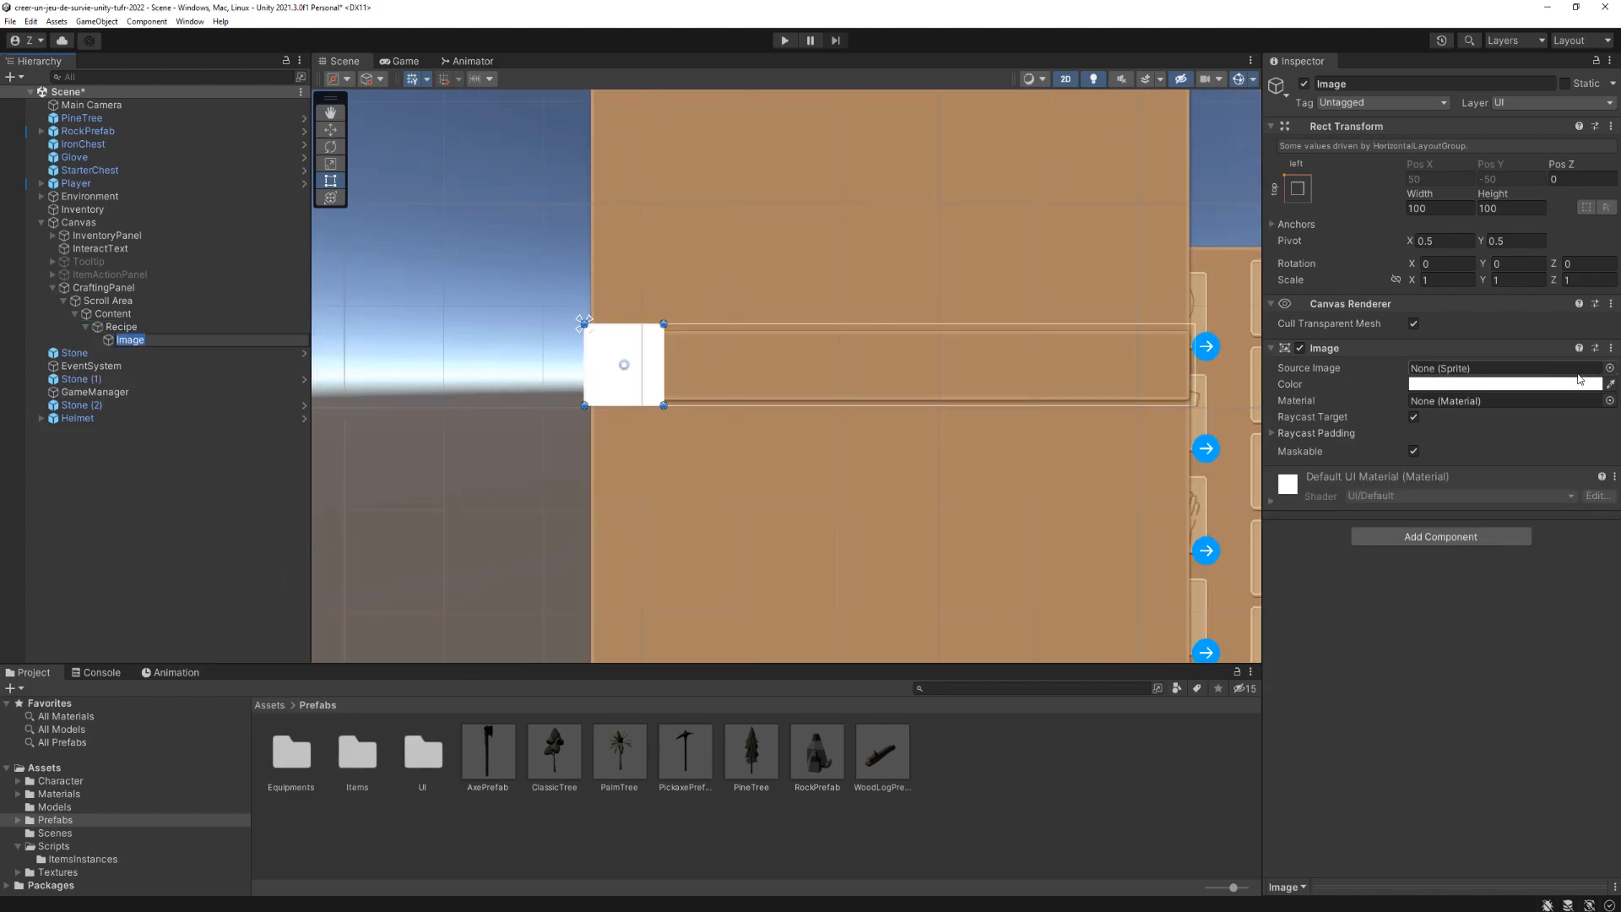
left_click(1610, 370)
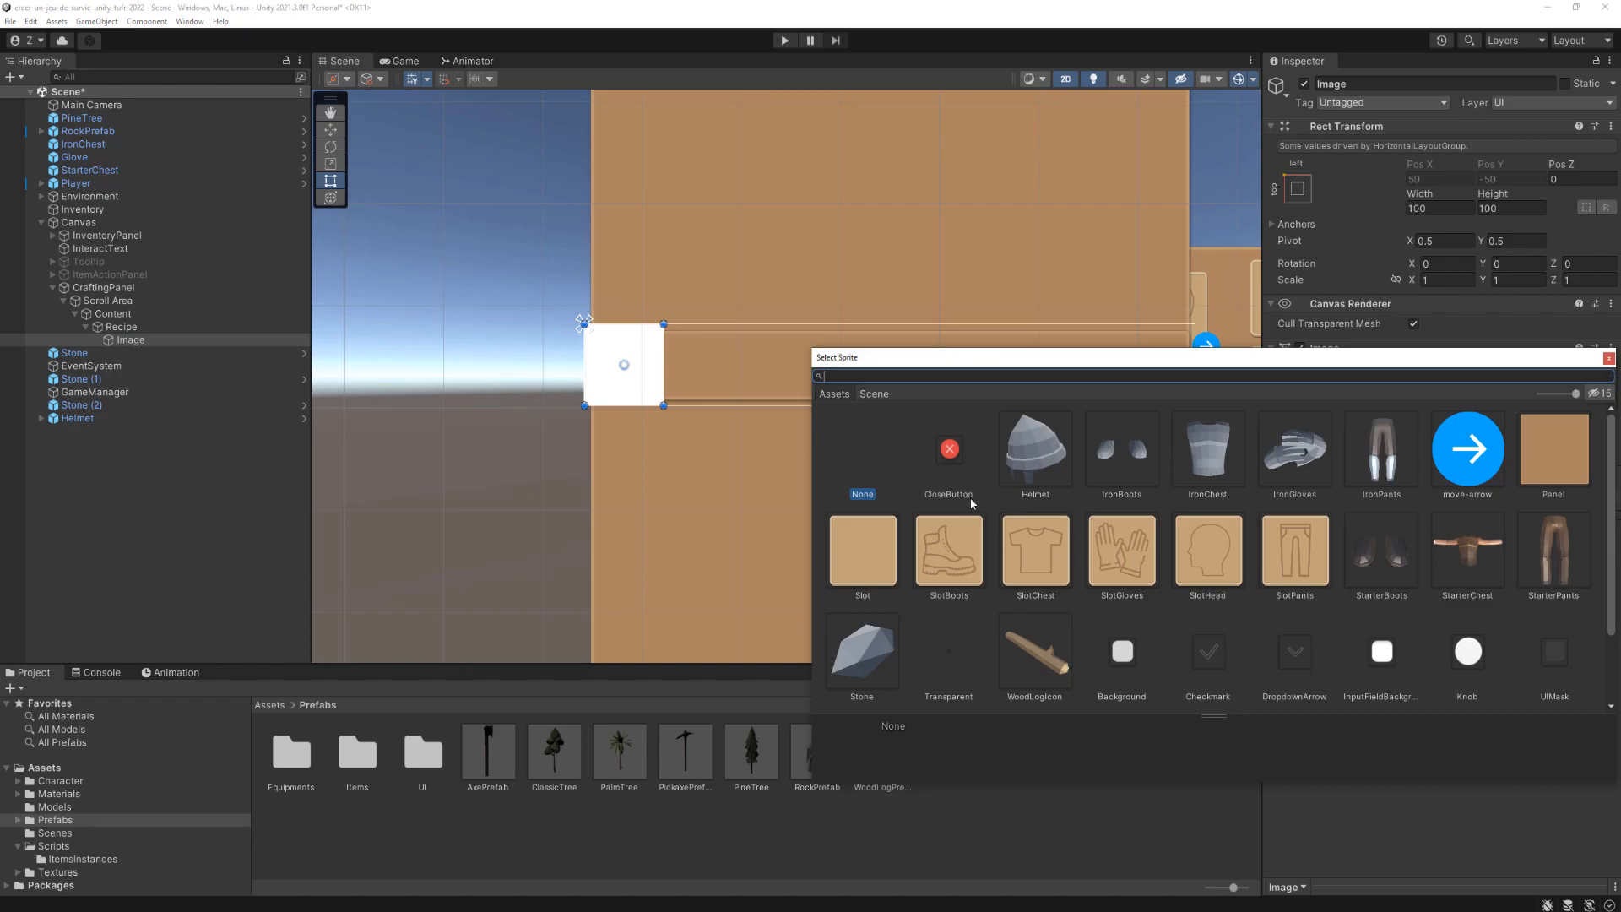
left_click(841, 555)
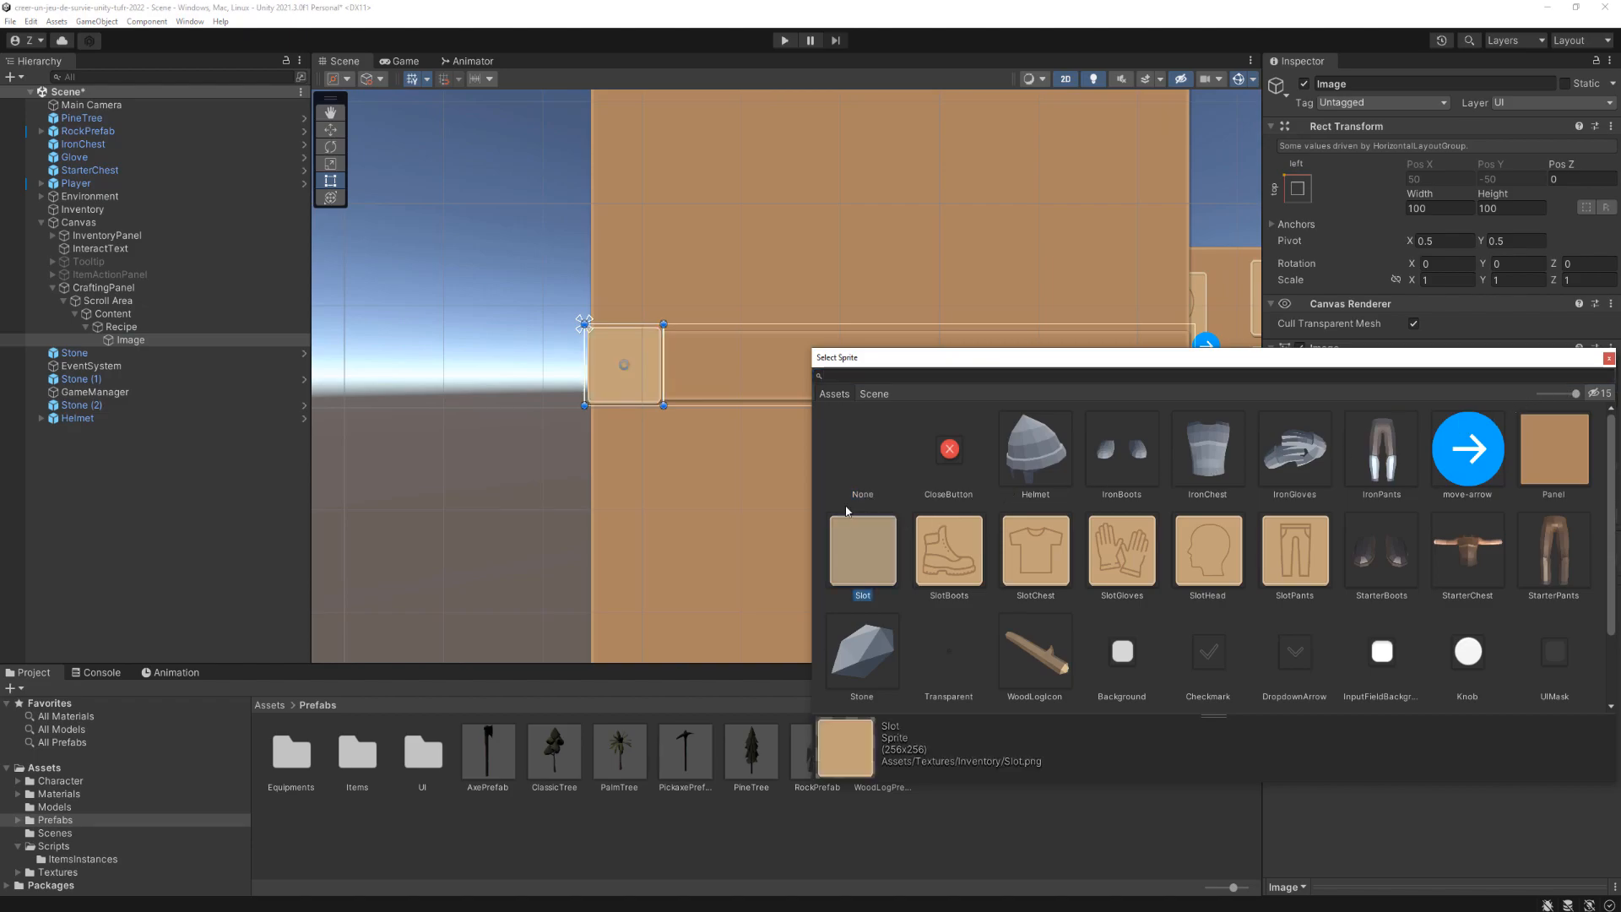
double_click(880, 559)
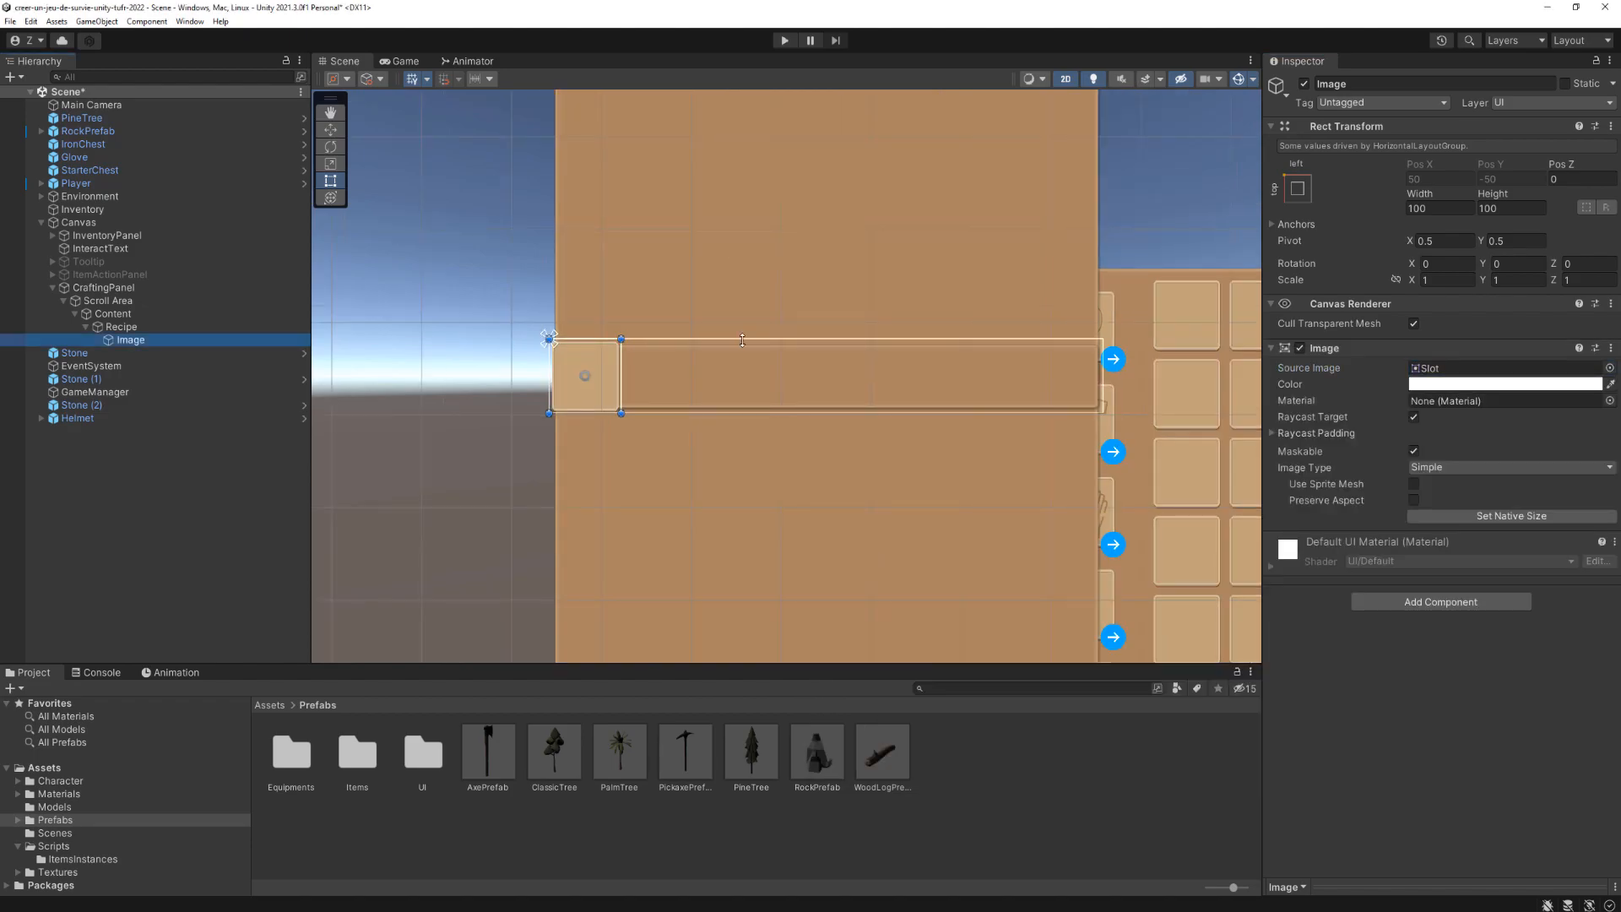
Step: Set the slot image's width and height to 90
left_click(1443, 208)
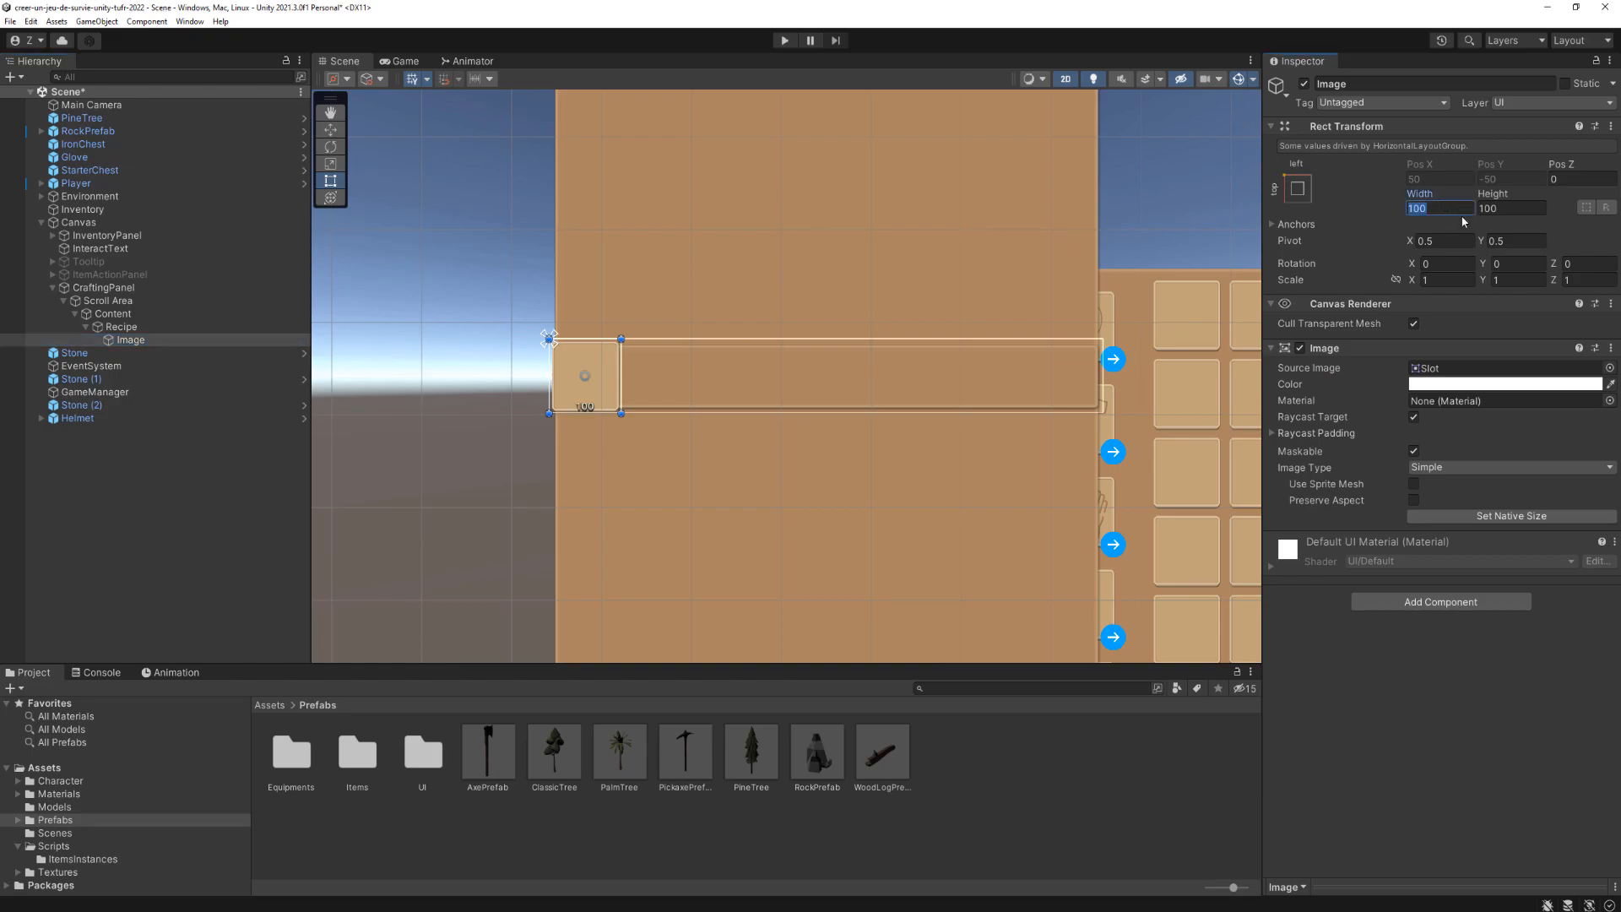
type("90")
key("Tab")
type("90")
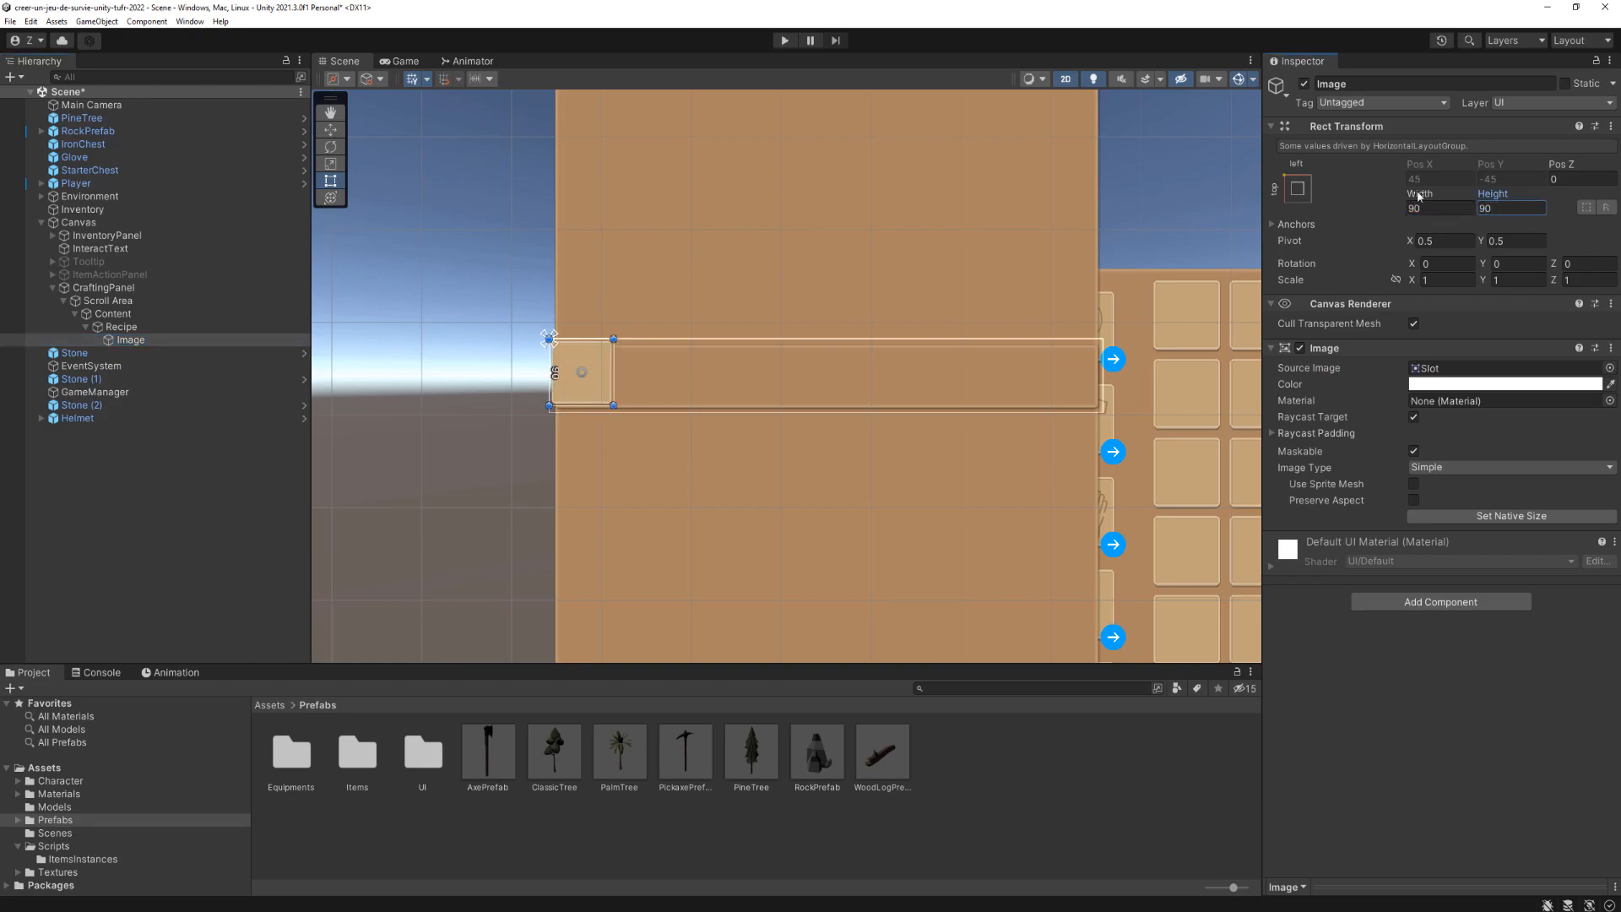
scroll(449, 293, "up", 1)
scroll(450, 292, "up", 1)
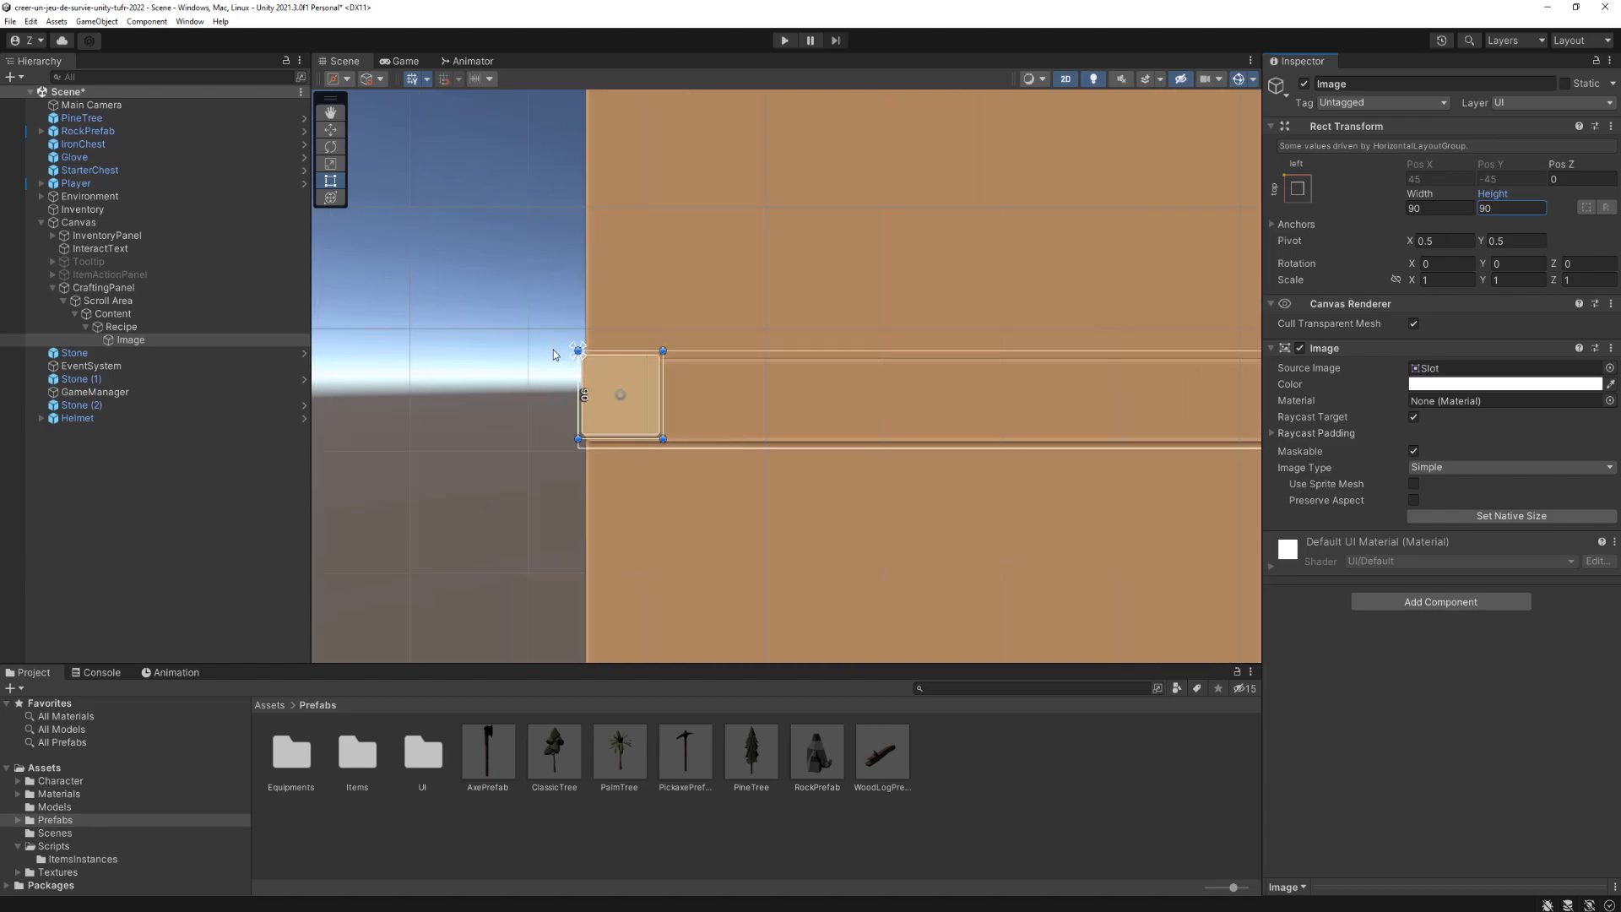
Step: Set the Child Alignment of Recipe's Horizontal Layout Group to Middle Left
left_click(129, 330)
left_click(1433, 576)
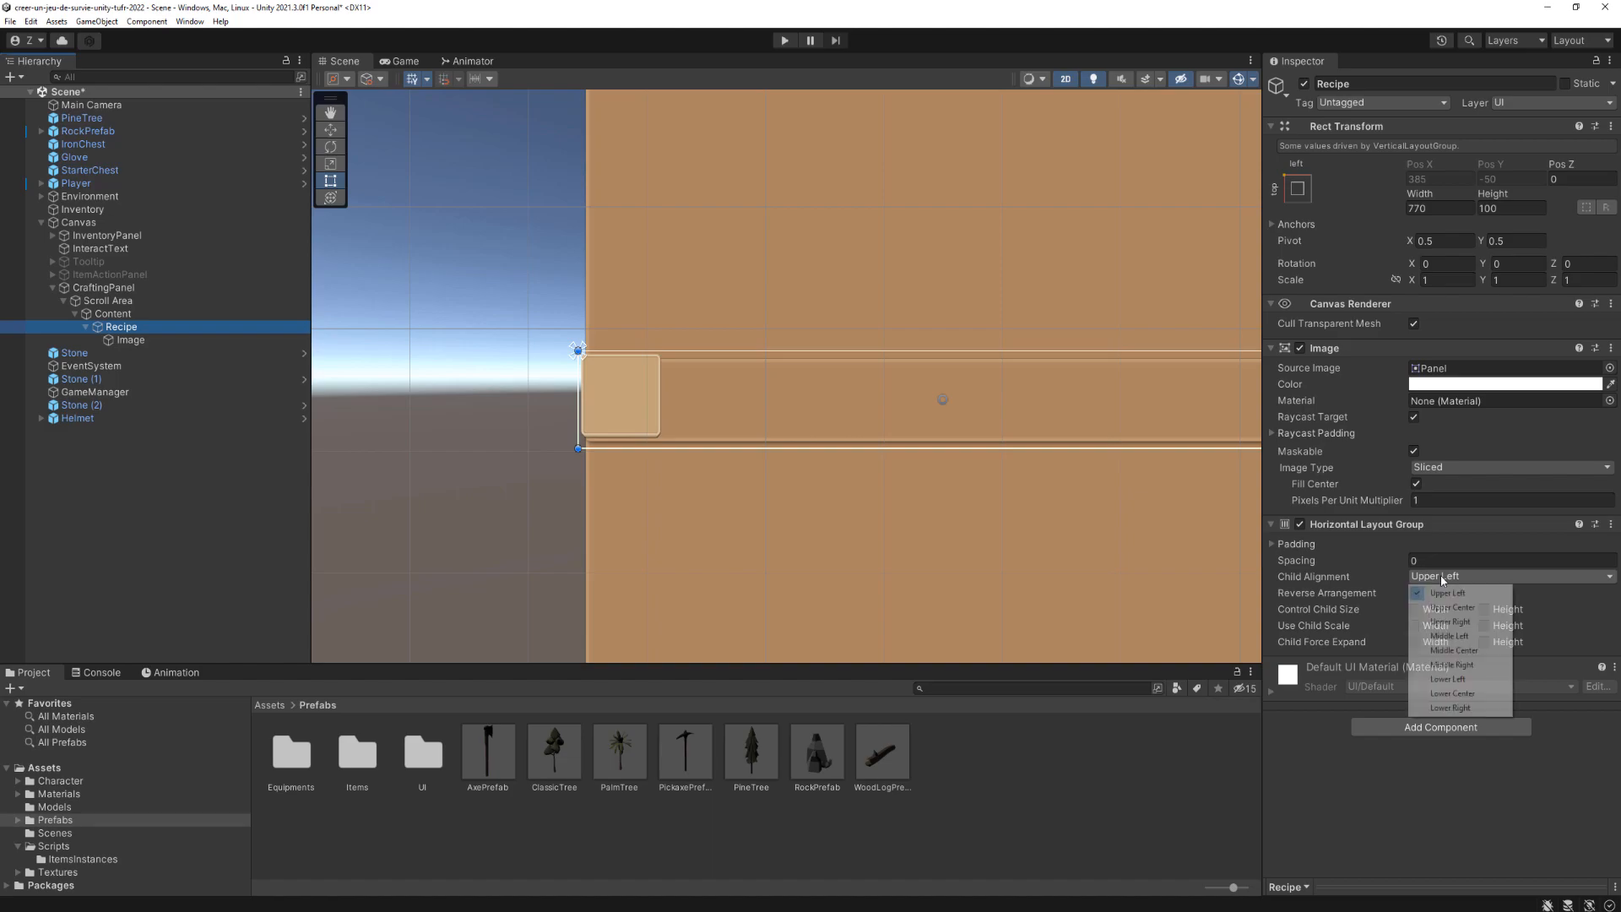
left_click(1450, 636)
scroll(546, 426, "up", 1)
scroll(651, 441, "up", 3)
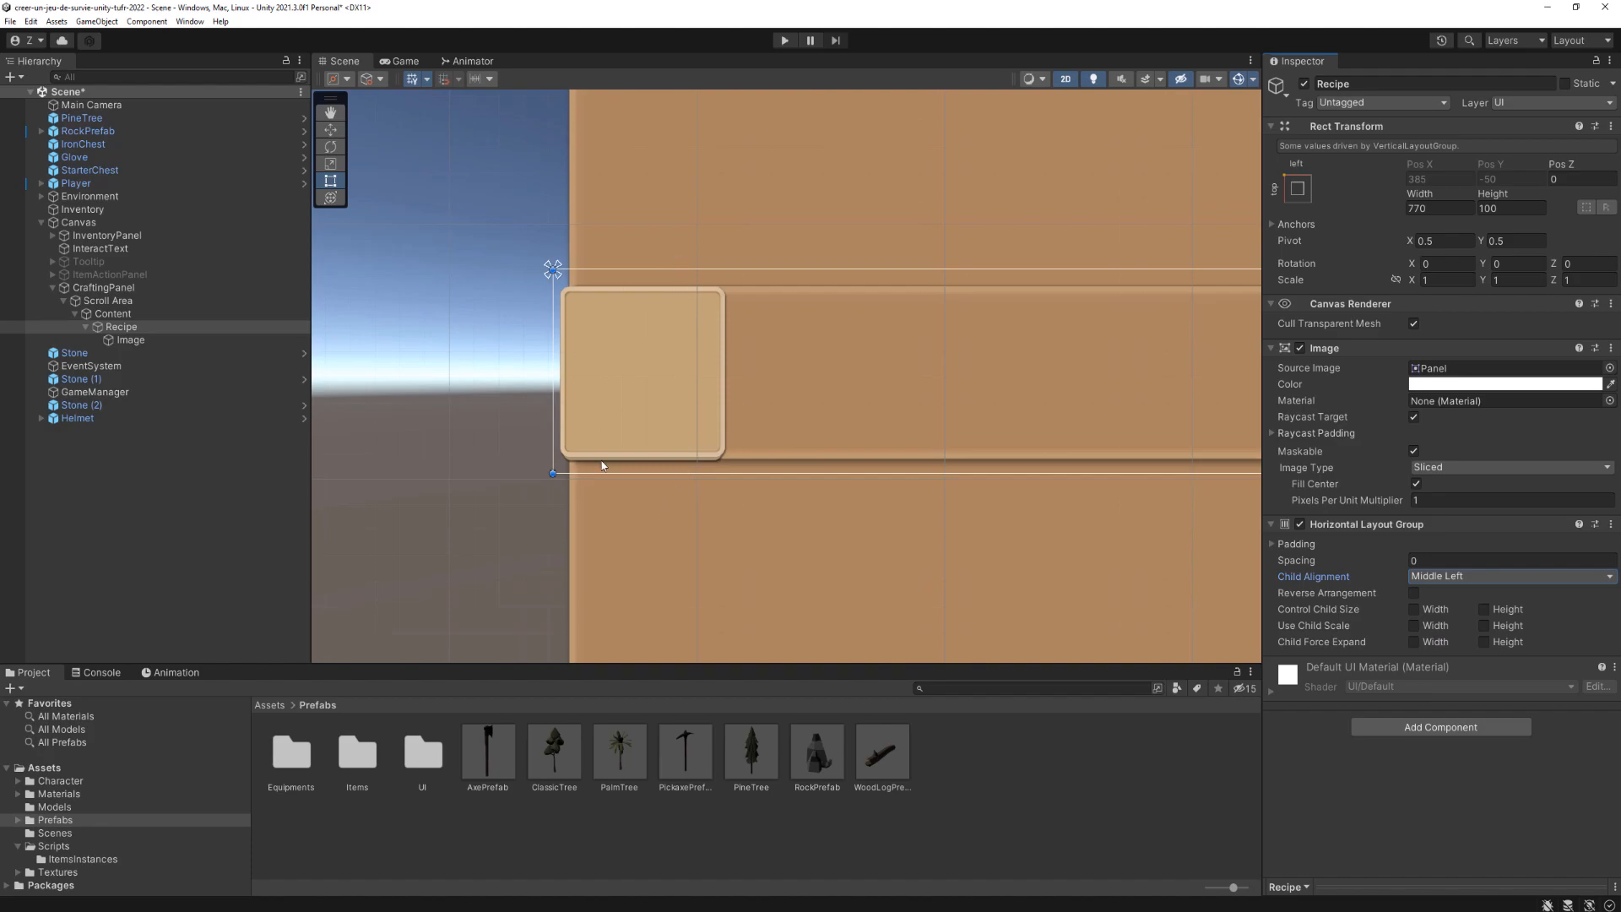
scroll(476, 430, "down", 3)
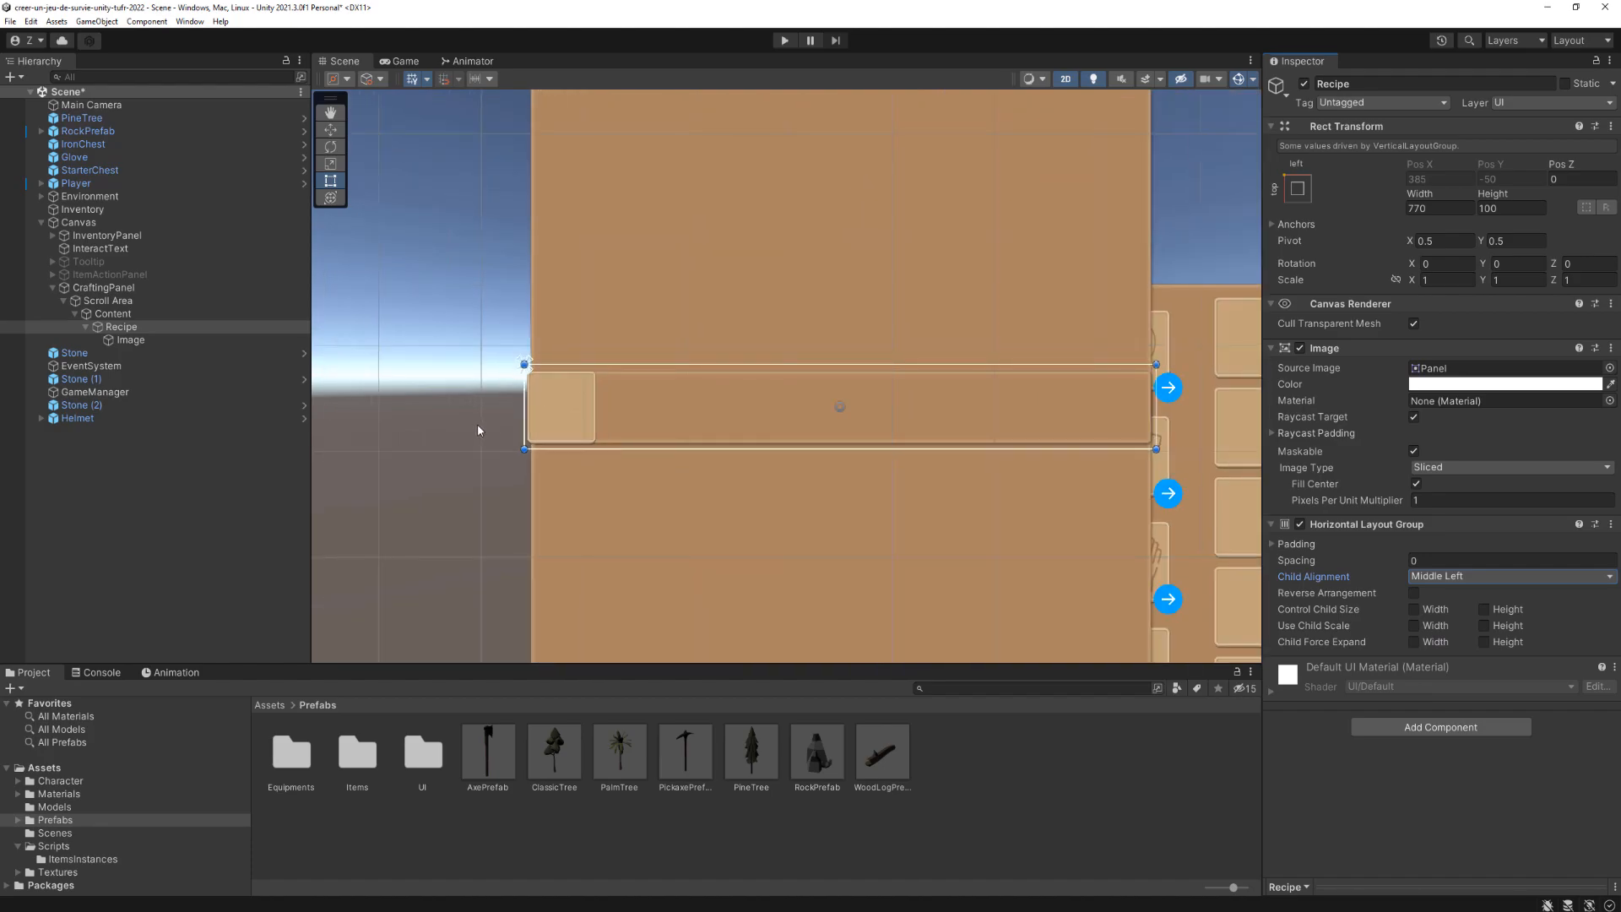
Step: Create a UI Image as a child of the slot image and assign the Helmet sprite as its source image
left_click(126, 340)
right_click(129, 342)
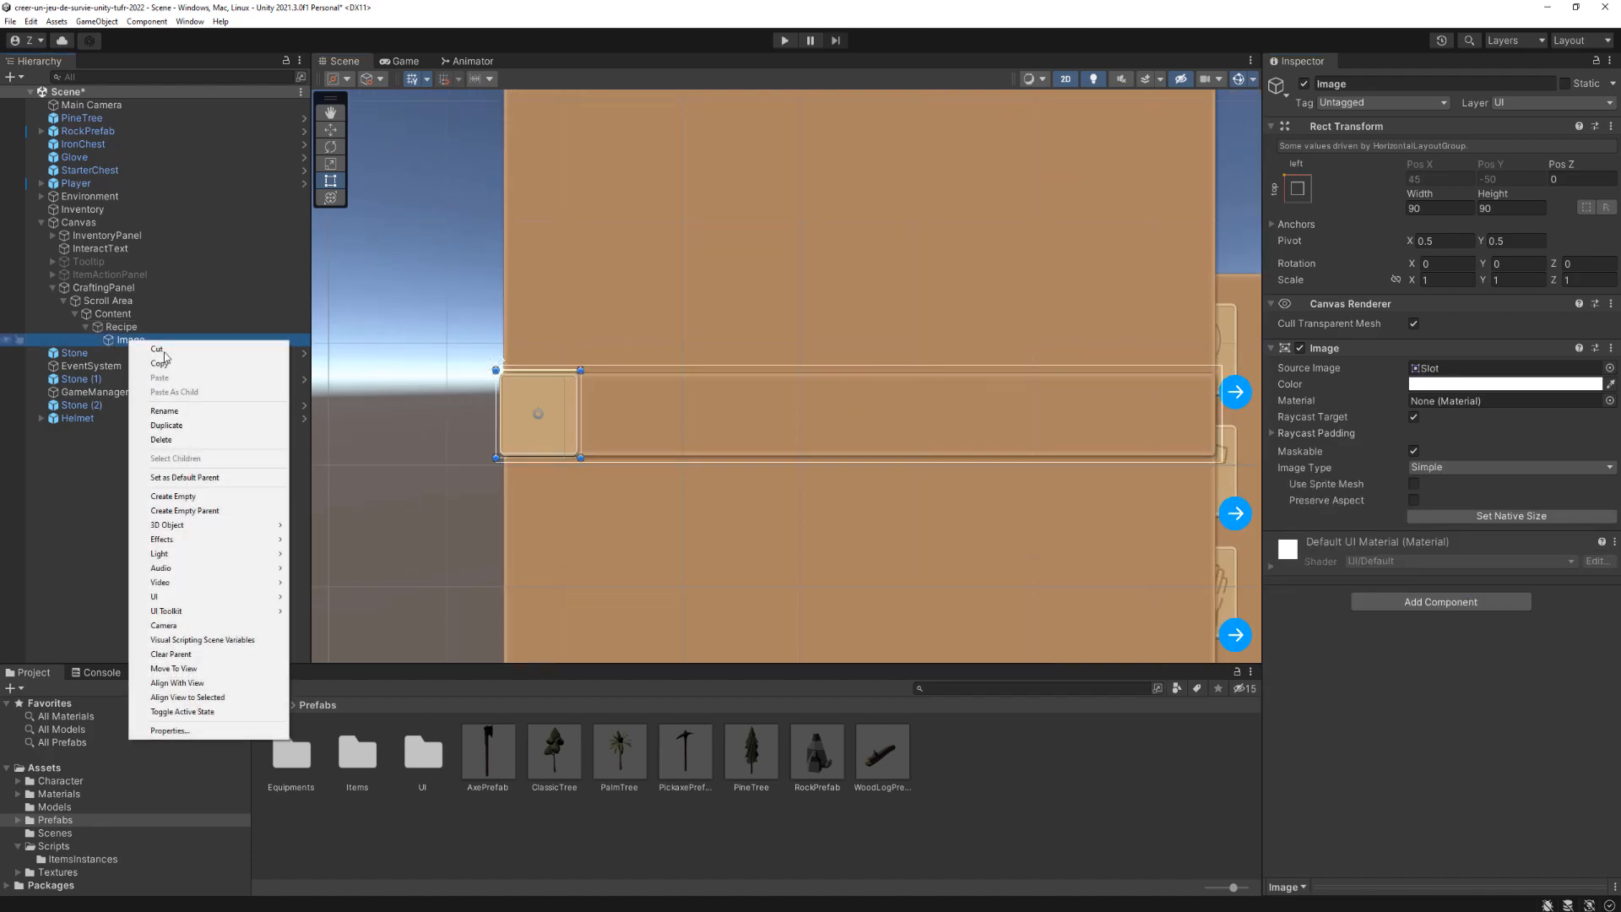
mouse_move(183, 600)
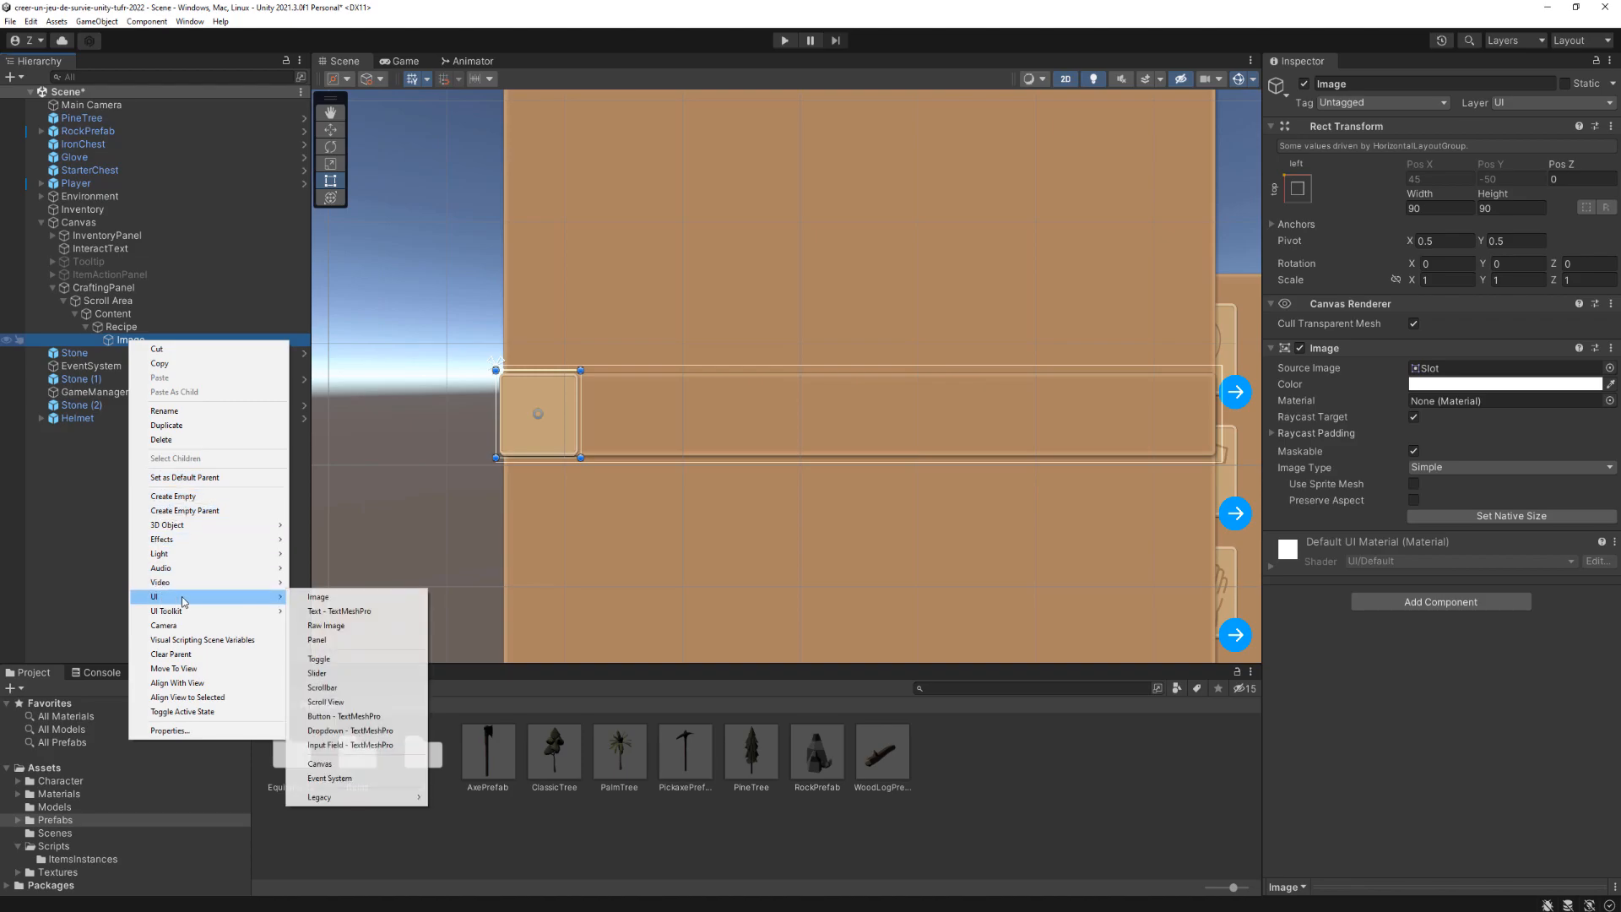
left_click(313, 598)
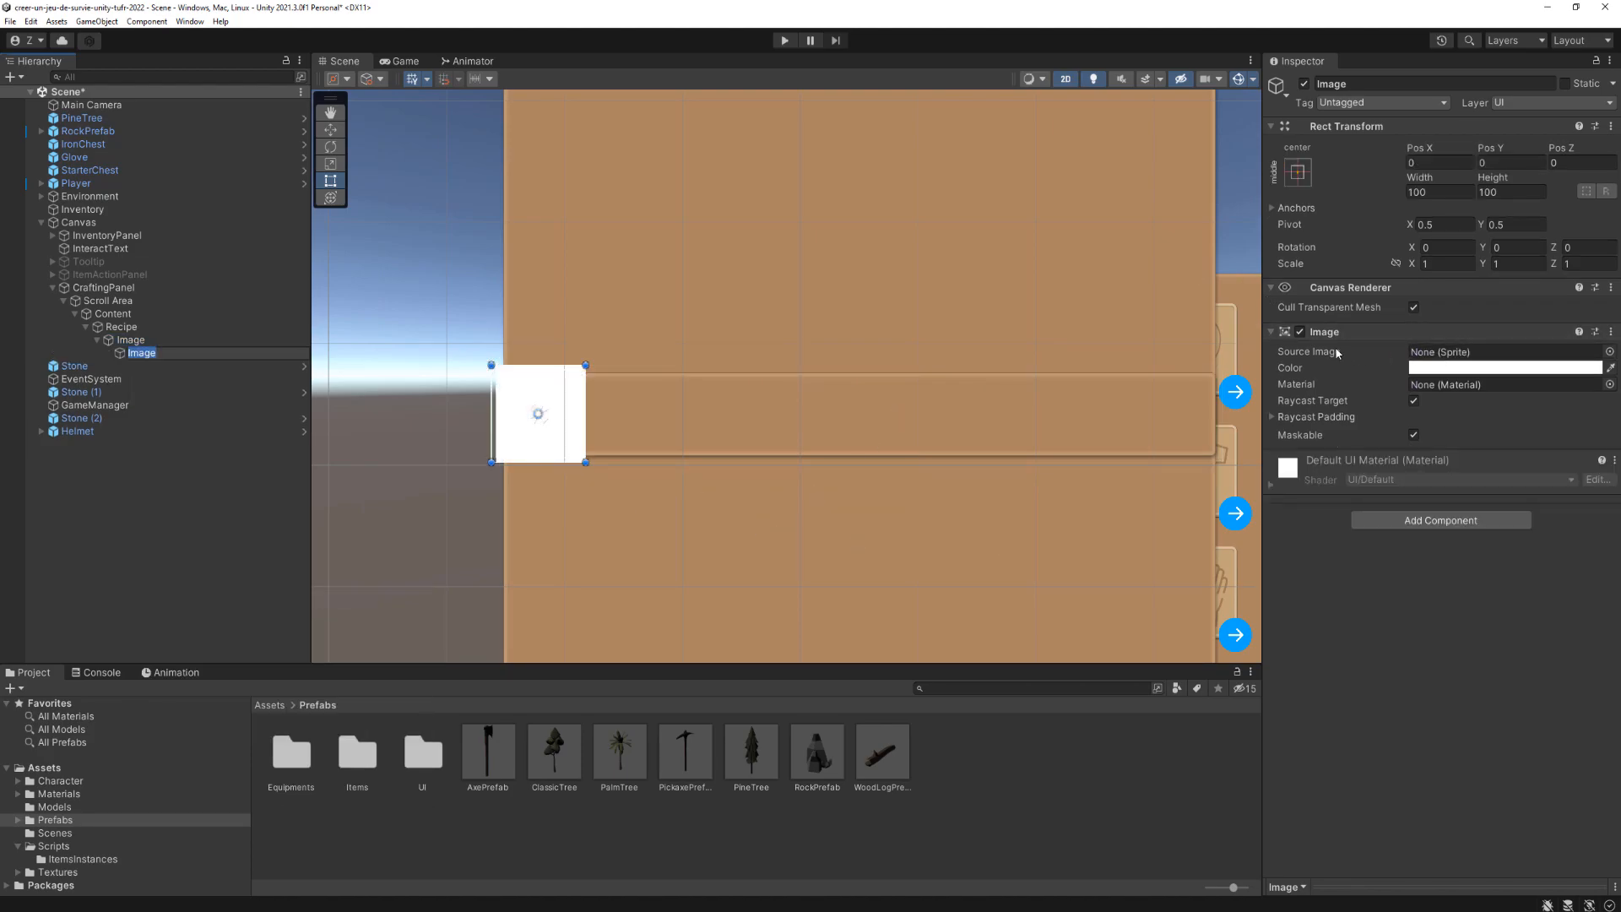
left_click(1610, 351)
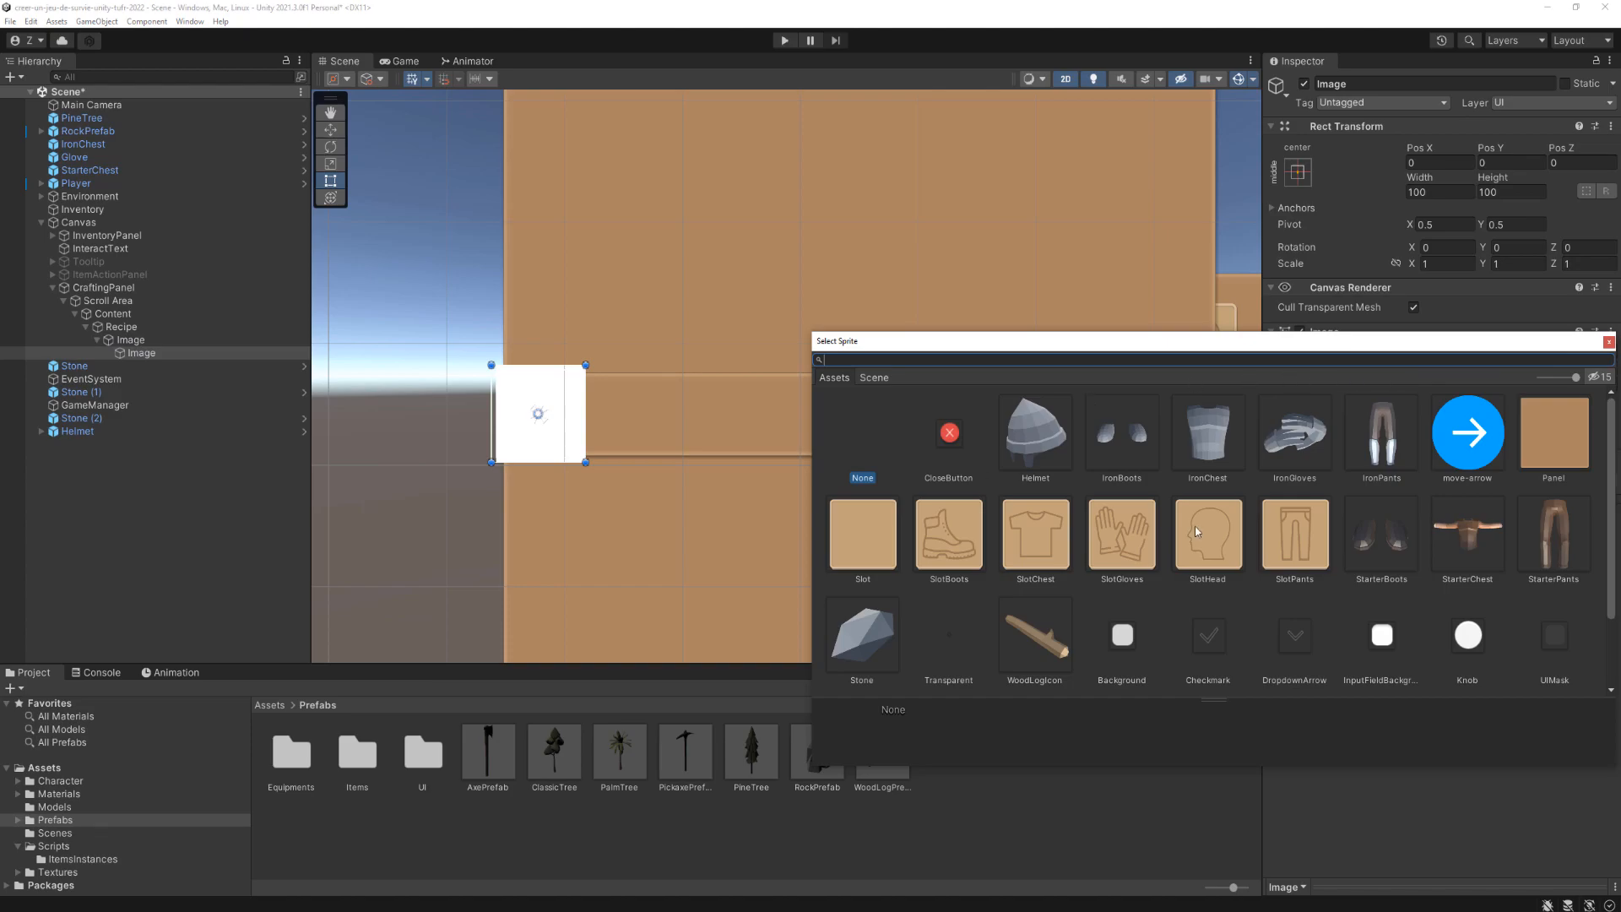
scroll(1333, 549, "down", 1)
scroll(1078, 547, "up", 1)
double_click(1042, 433)
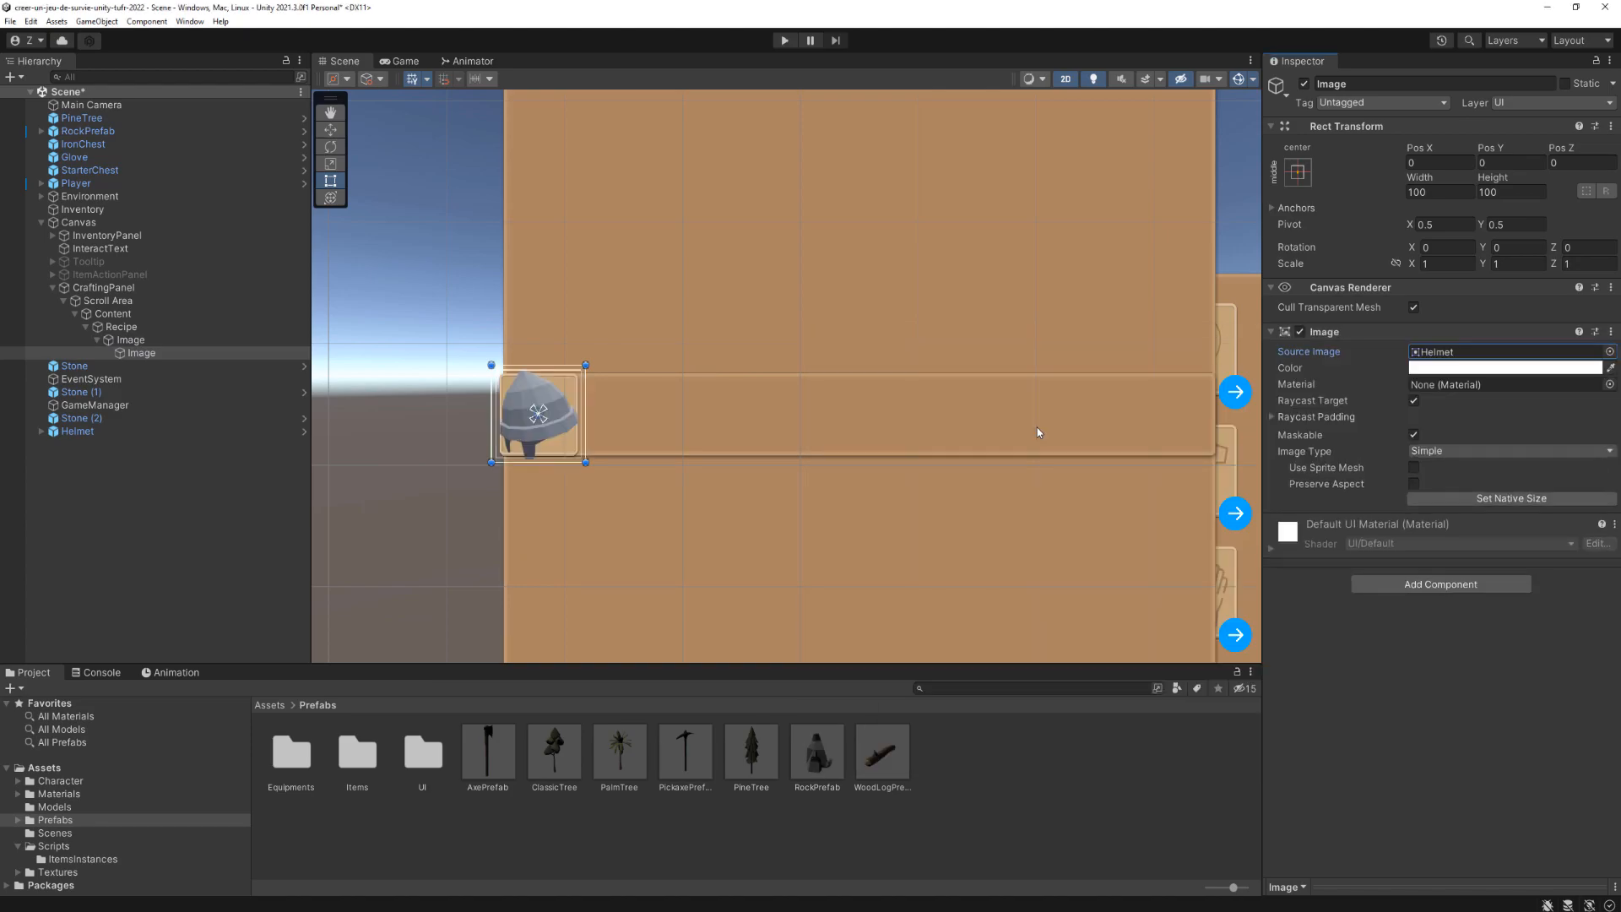
Step: Set the helmet image's width and height to 75
scroll(433, 435, "up", 3)
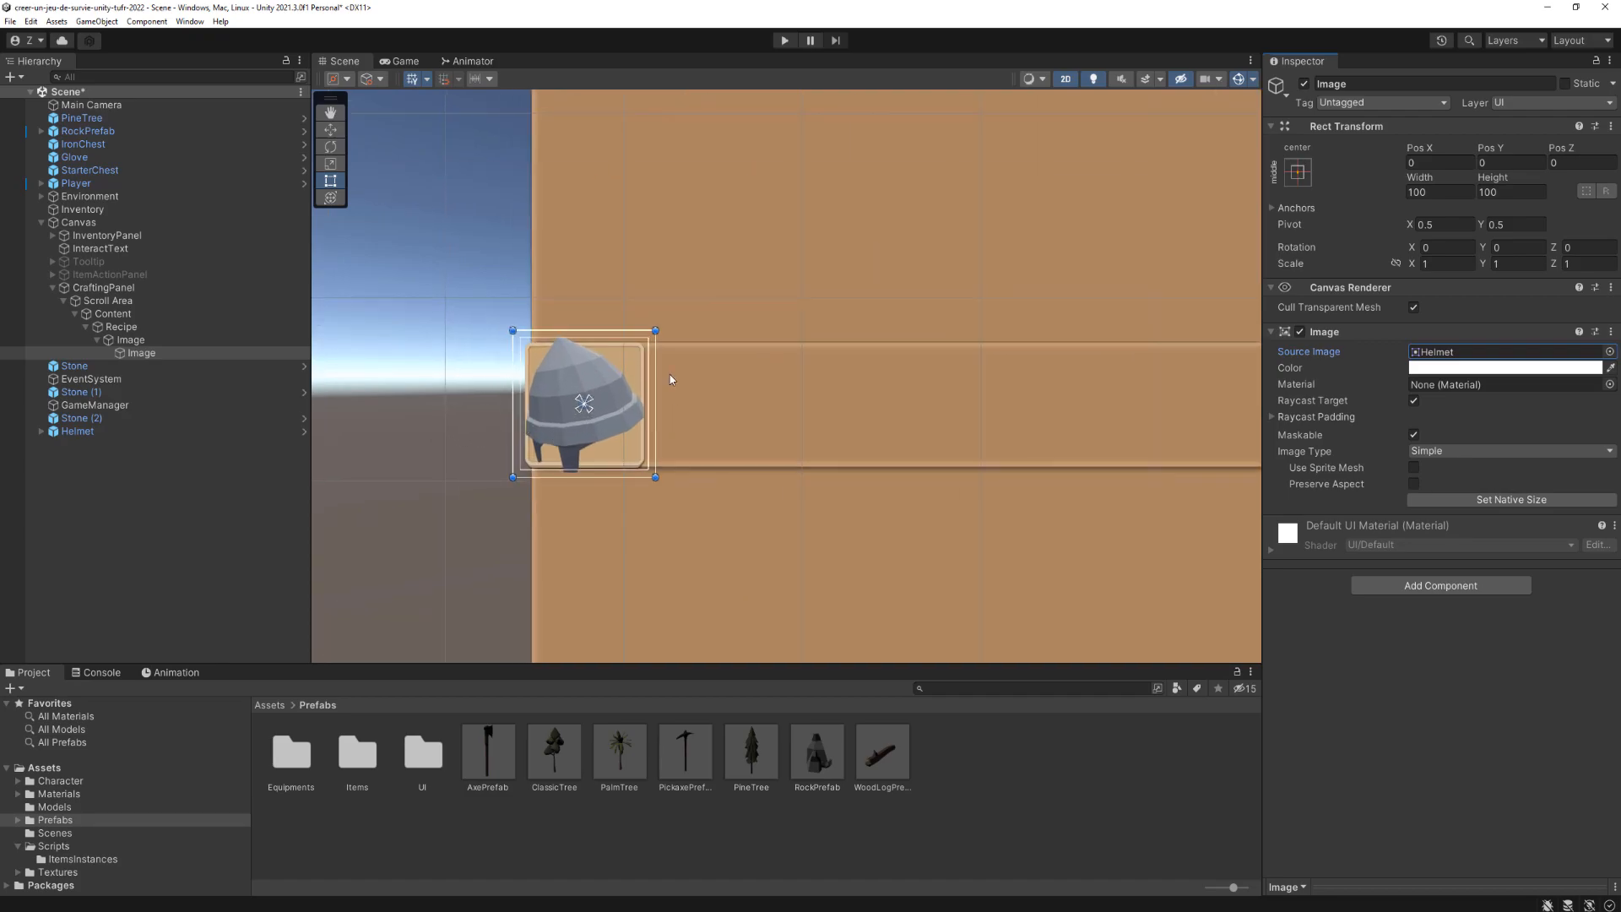
left_click(1440, 193)
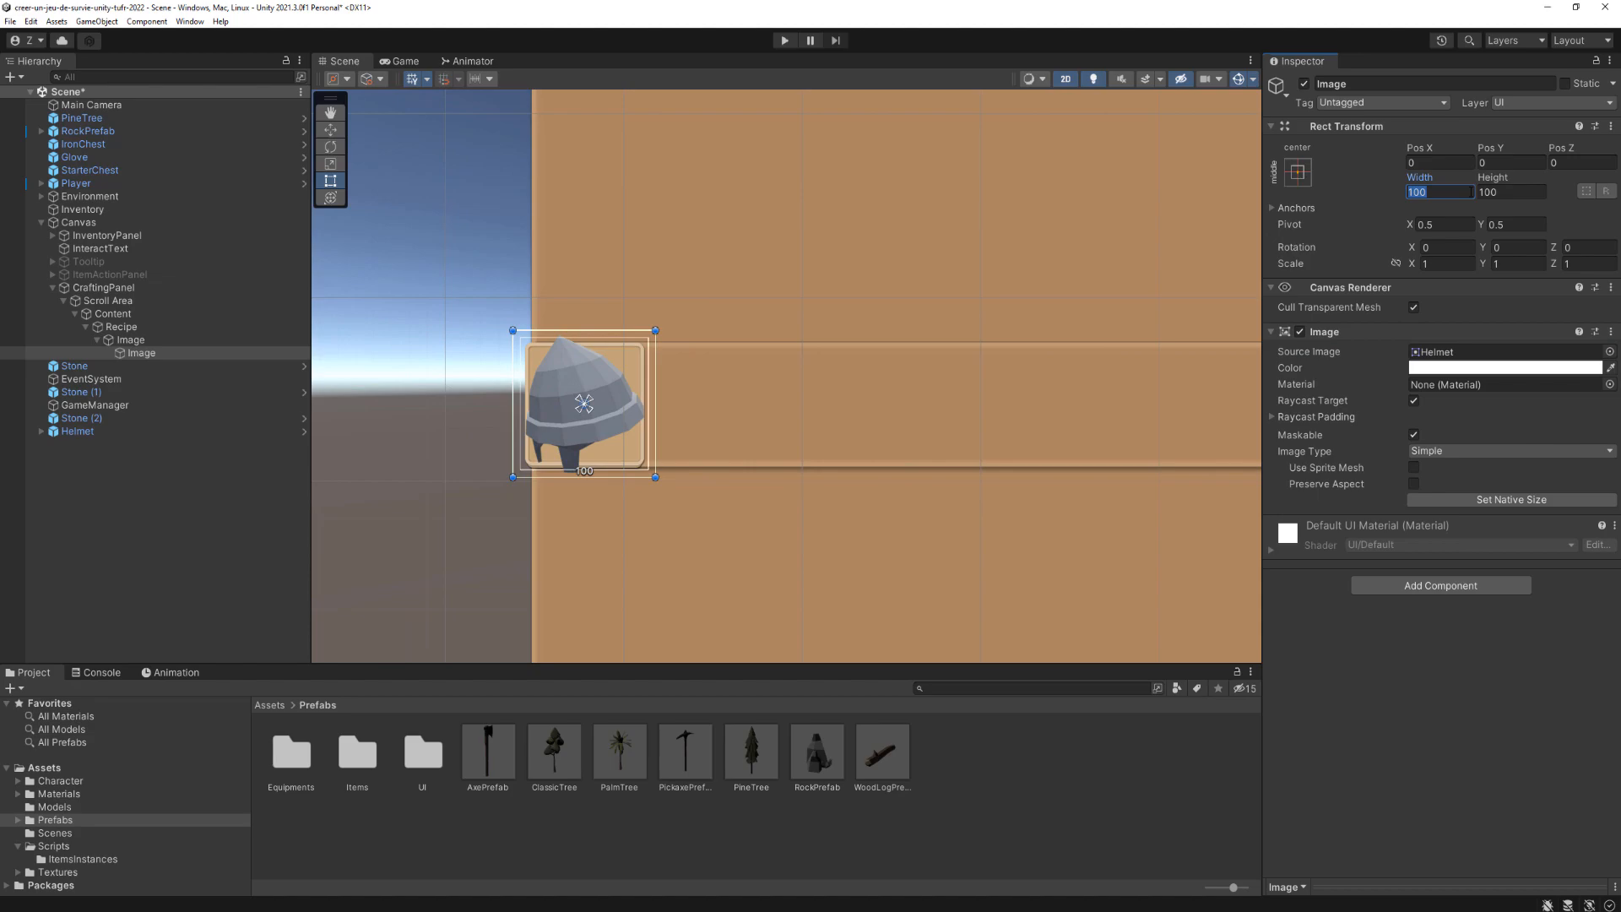
type("75")
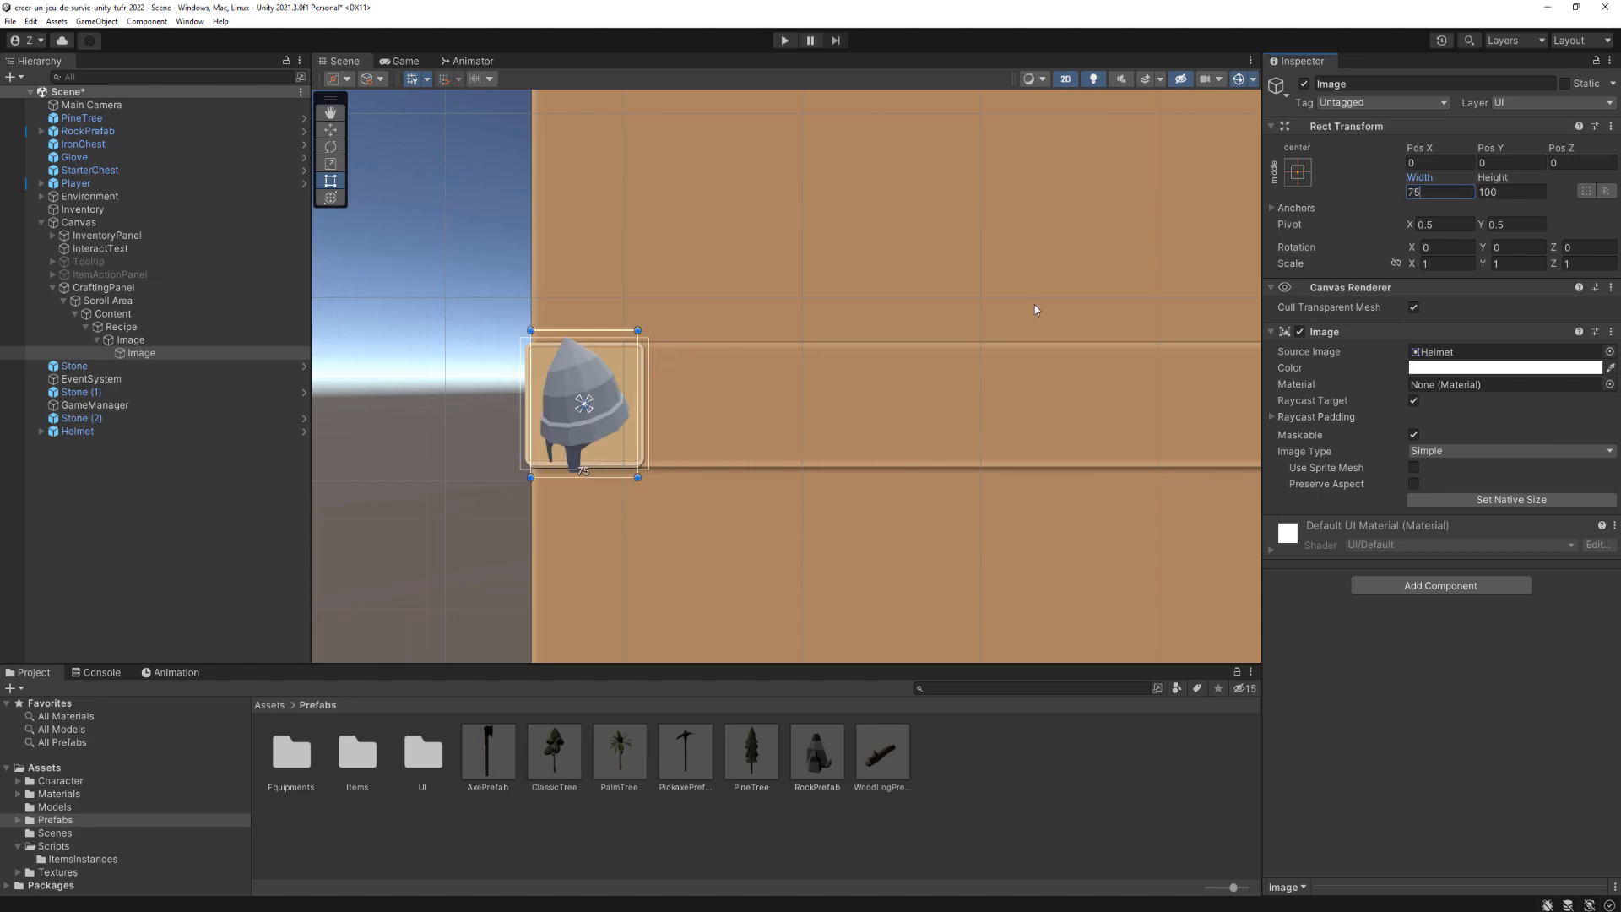
left_click(1509, 192)
type("75")
scroll(765, 359, "down", 5)
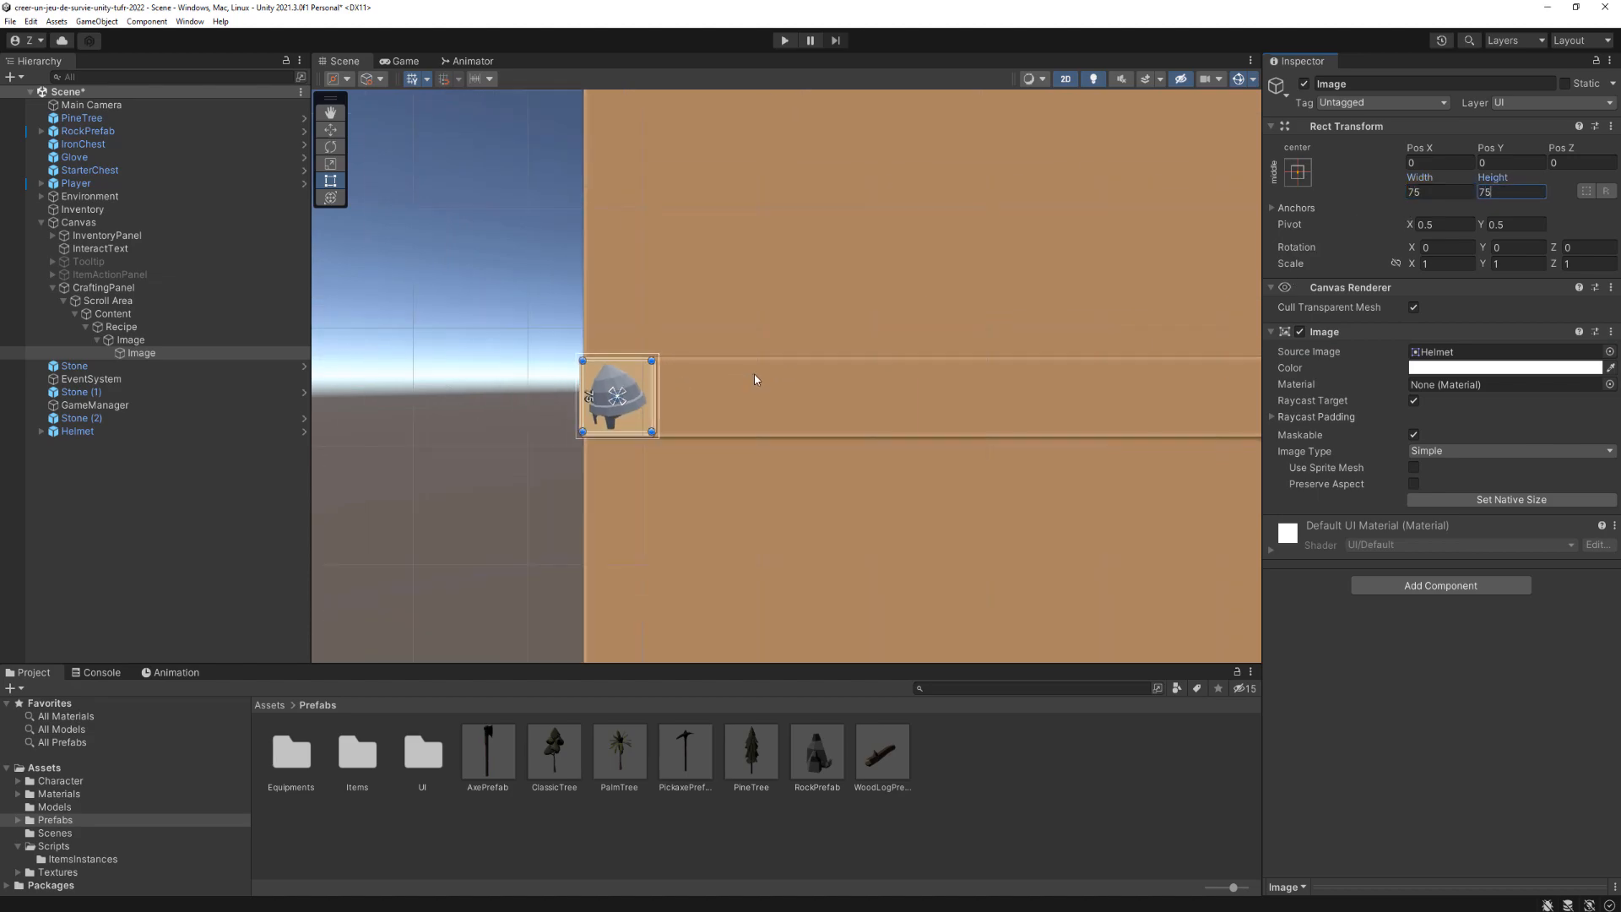
middle_click_drag(761, 322, 770, 287)
Step: Rename the slot image under Recipe as CraftableItem and collapse it in the hierarchy
left_click(129, 340)
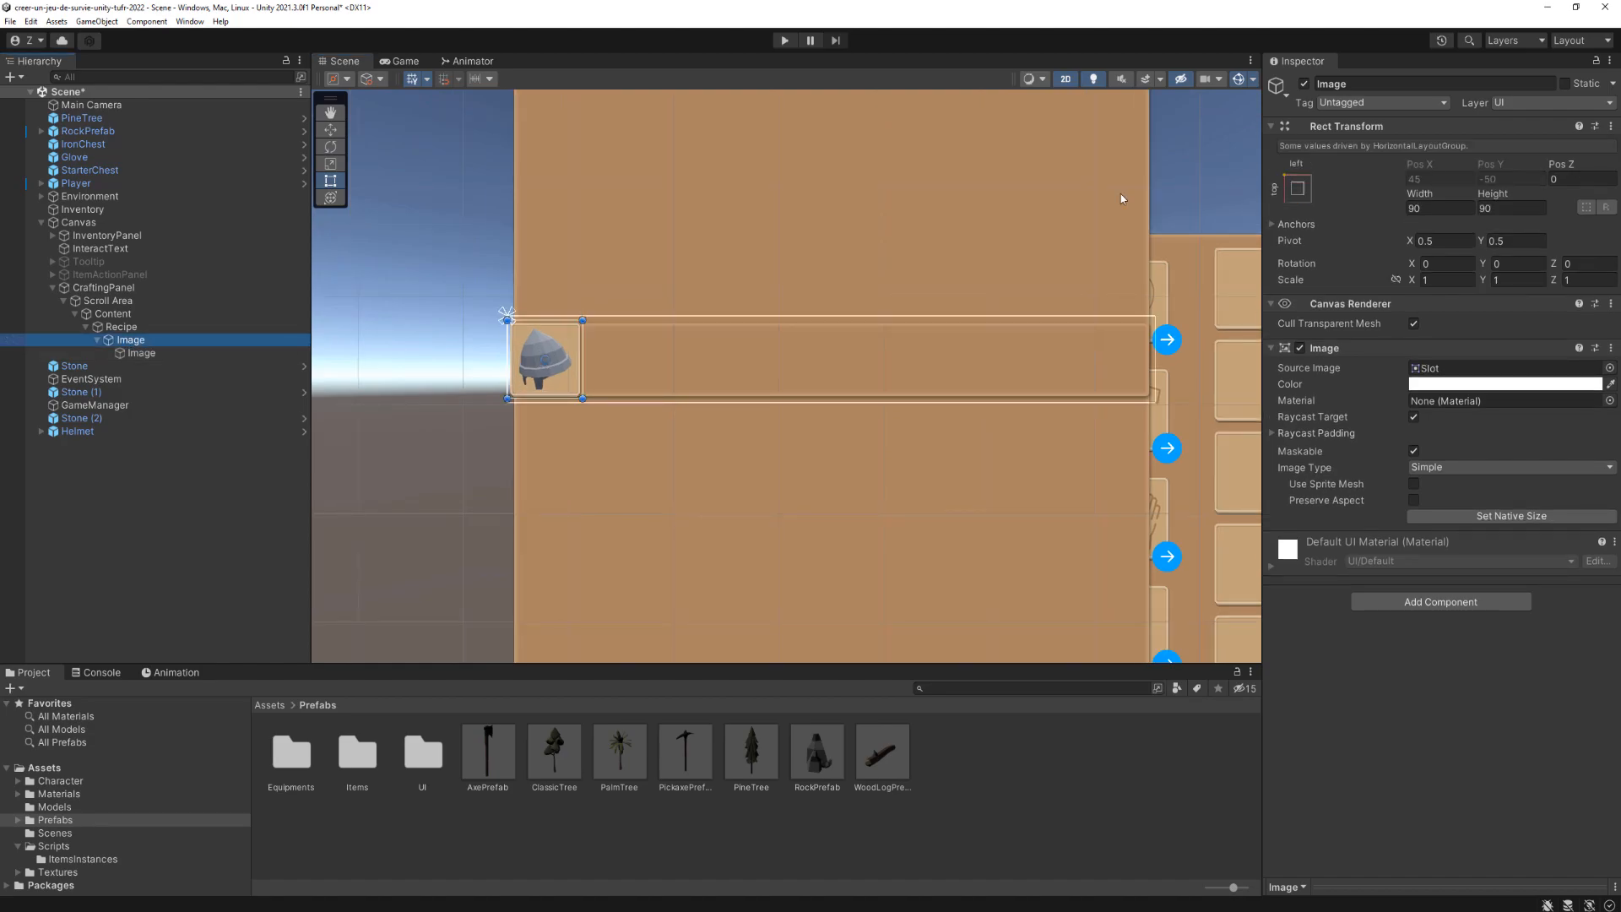
left_click(1349, 84)
type("CraftableItem")
key("Return")
left_click(98, 339)
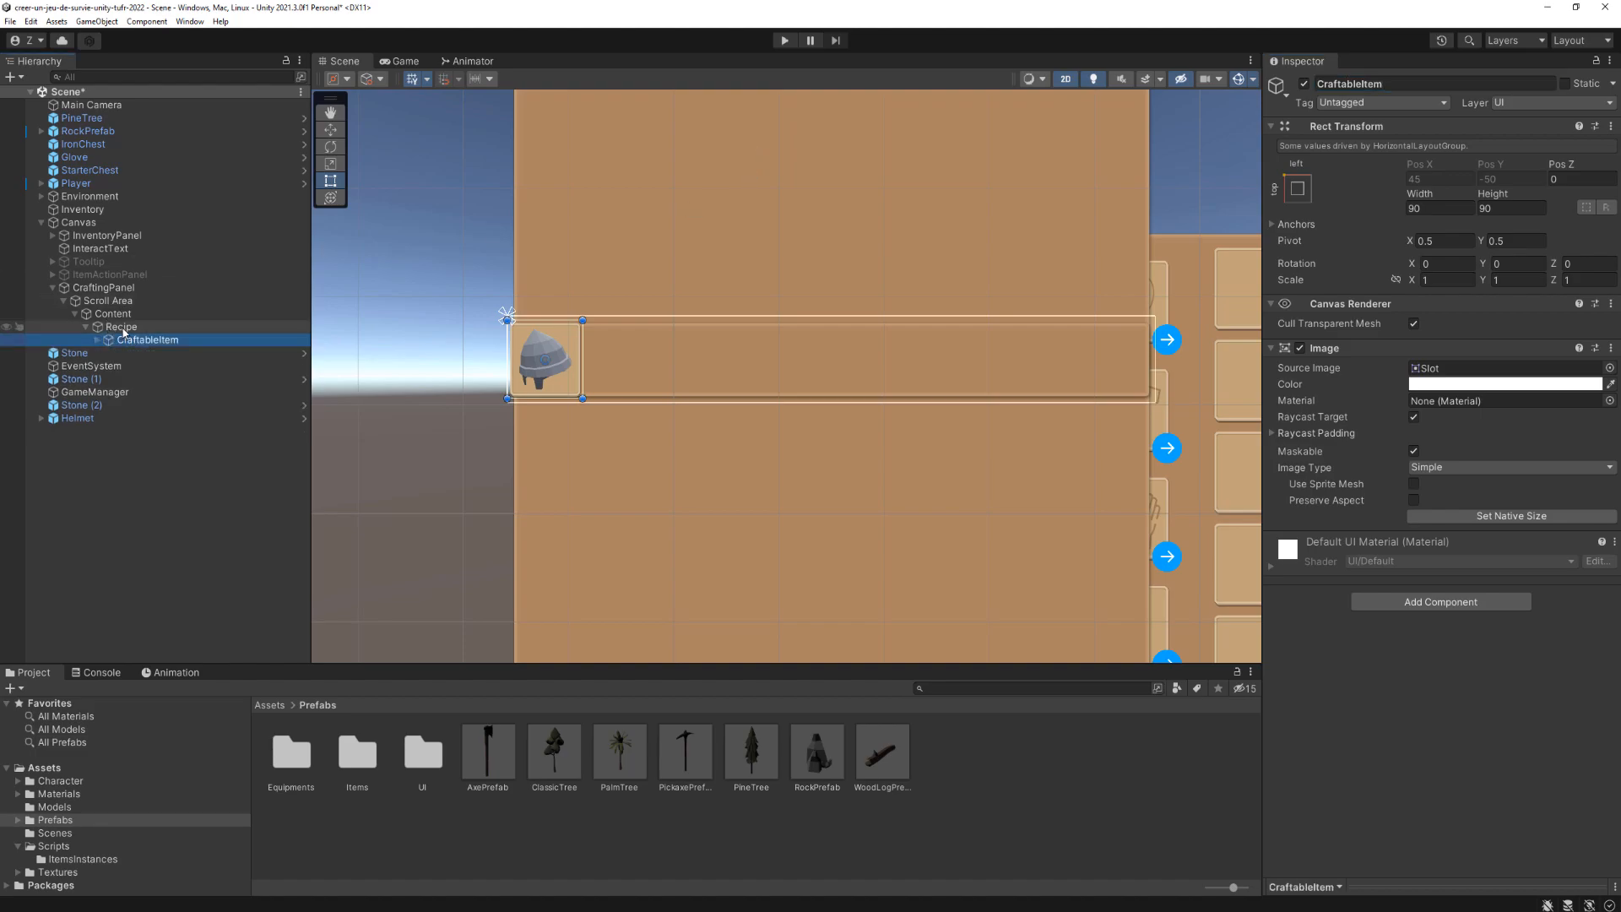
Step: Create a second UI Image as a child of Recipe and assign the move-arrow sprite as its source image
right_click(123, 332)
mouse_move(184, 589)
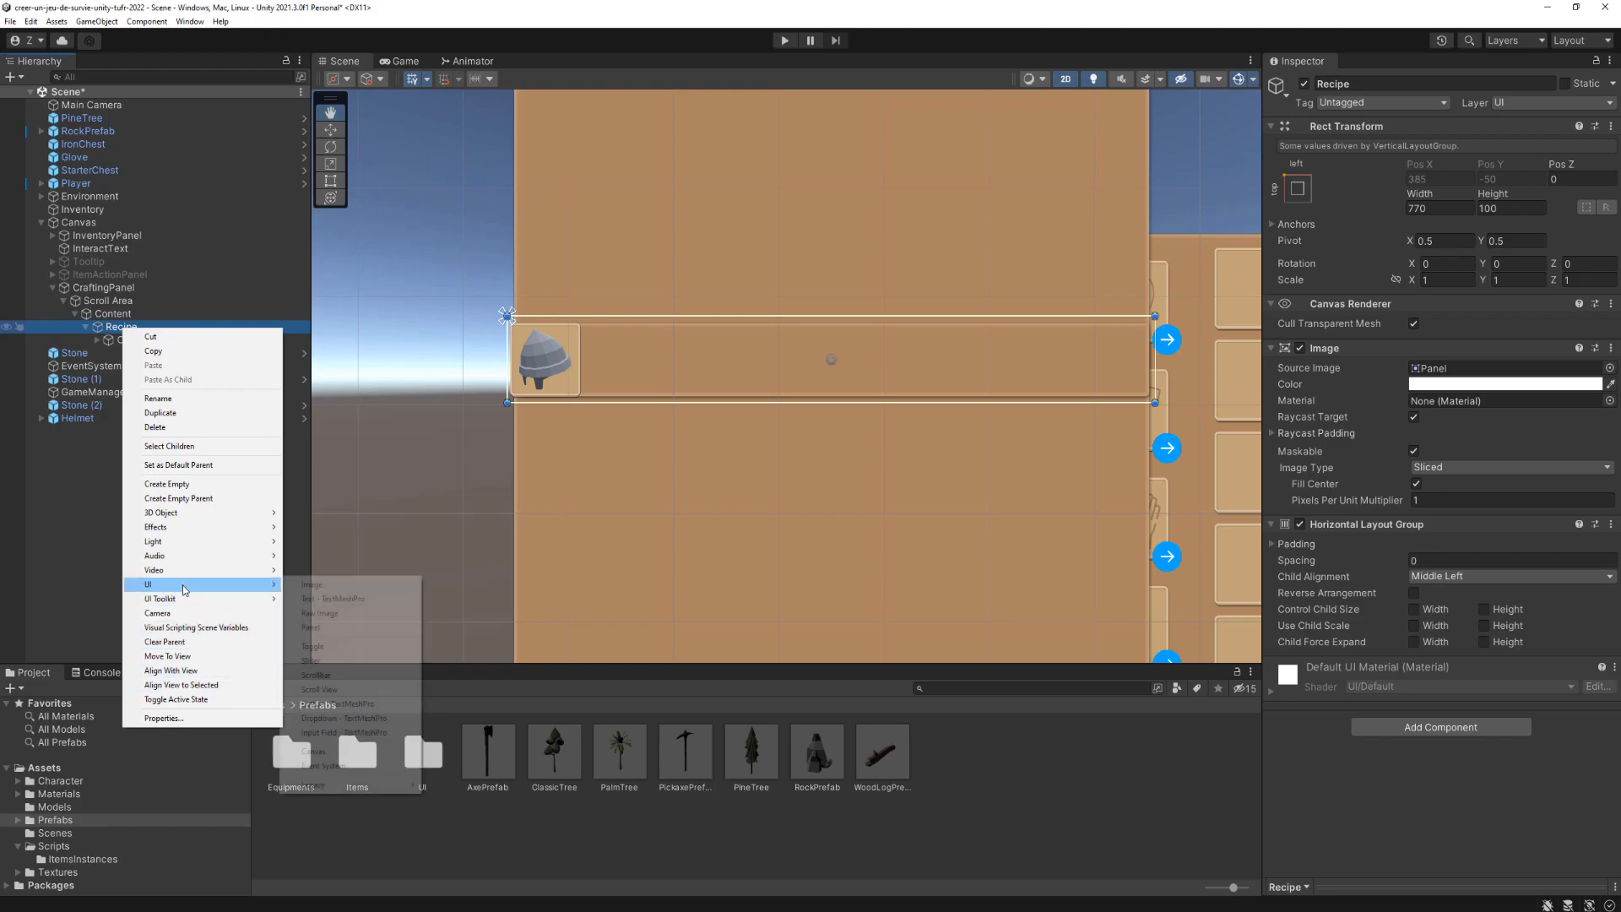
left_click(312, 585)
scroll(525, 417, "up", 2)
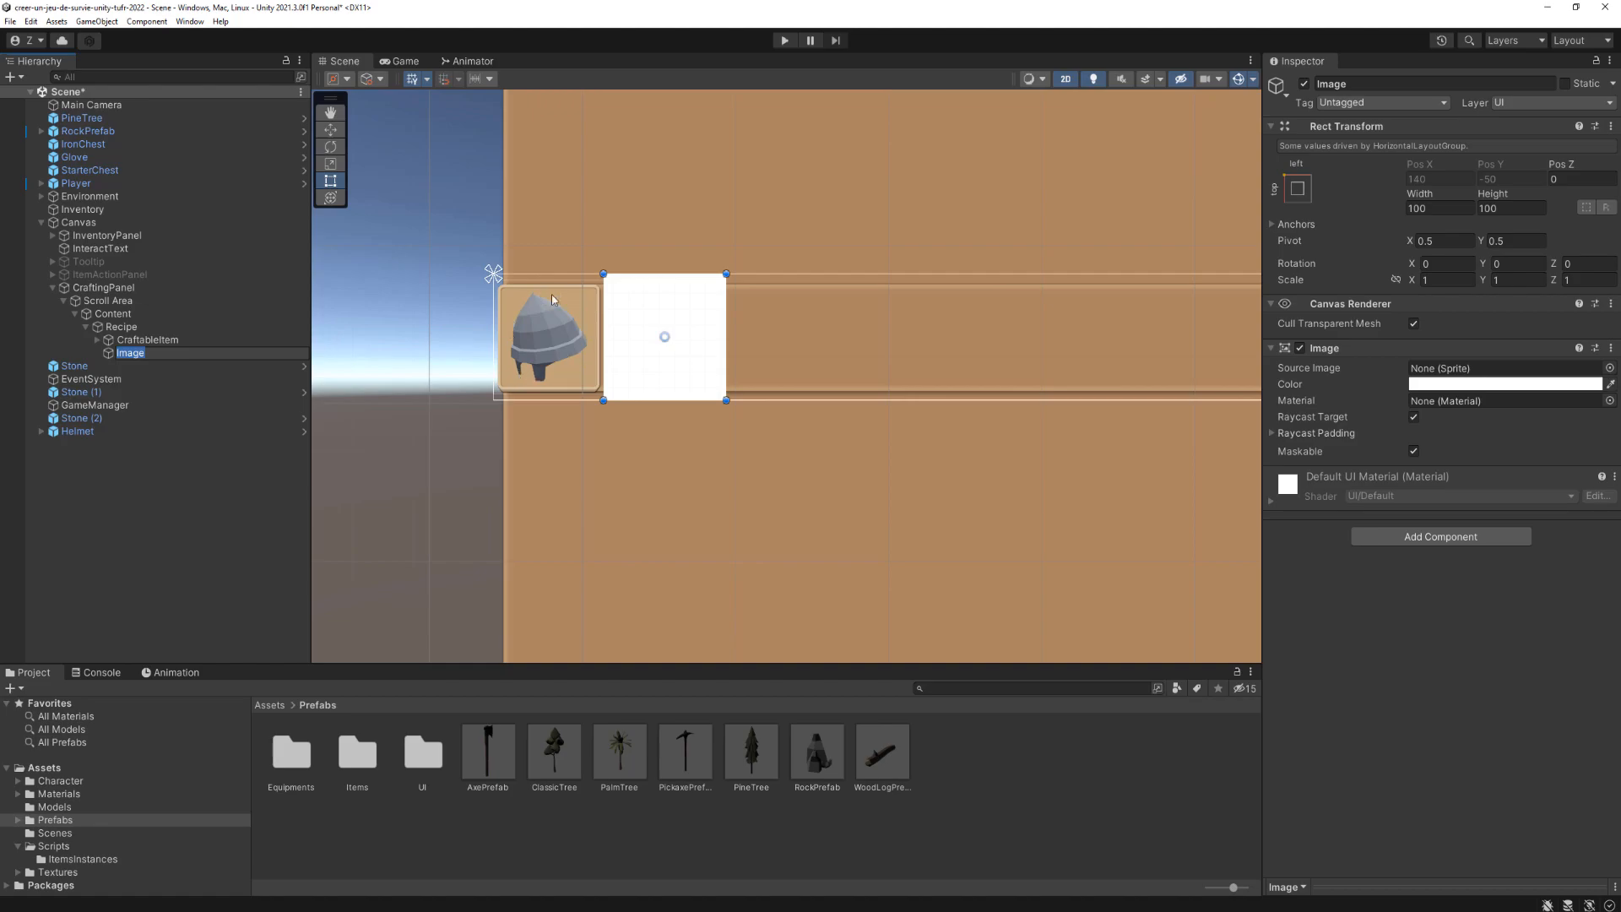
middle_click_drag(732, 308, 586, 317)
scroll(585, 318, "down", 4)
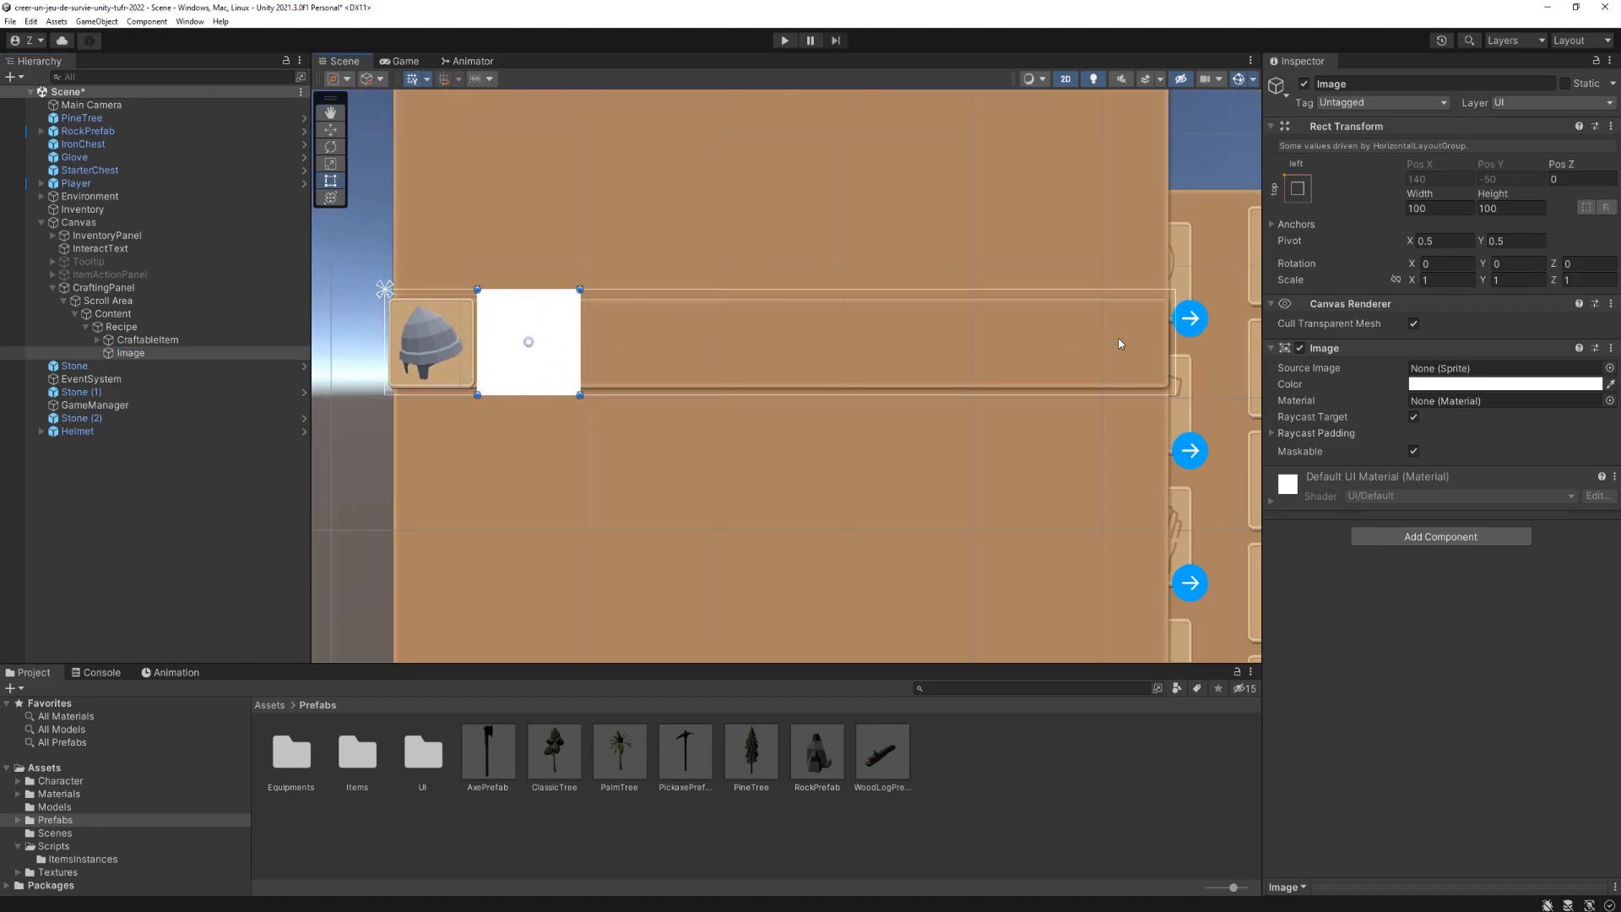
left_click(1610, 368)
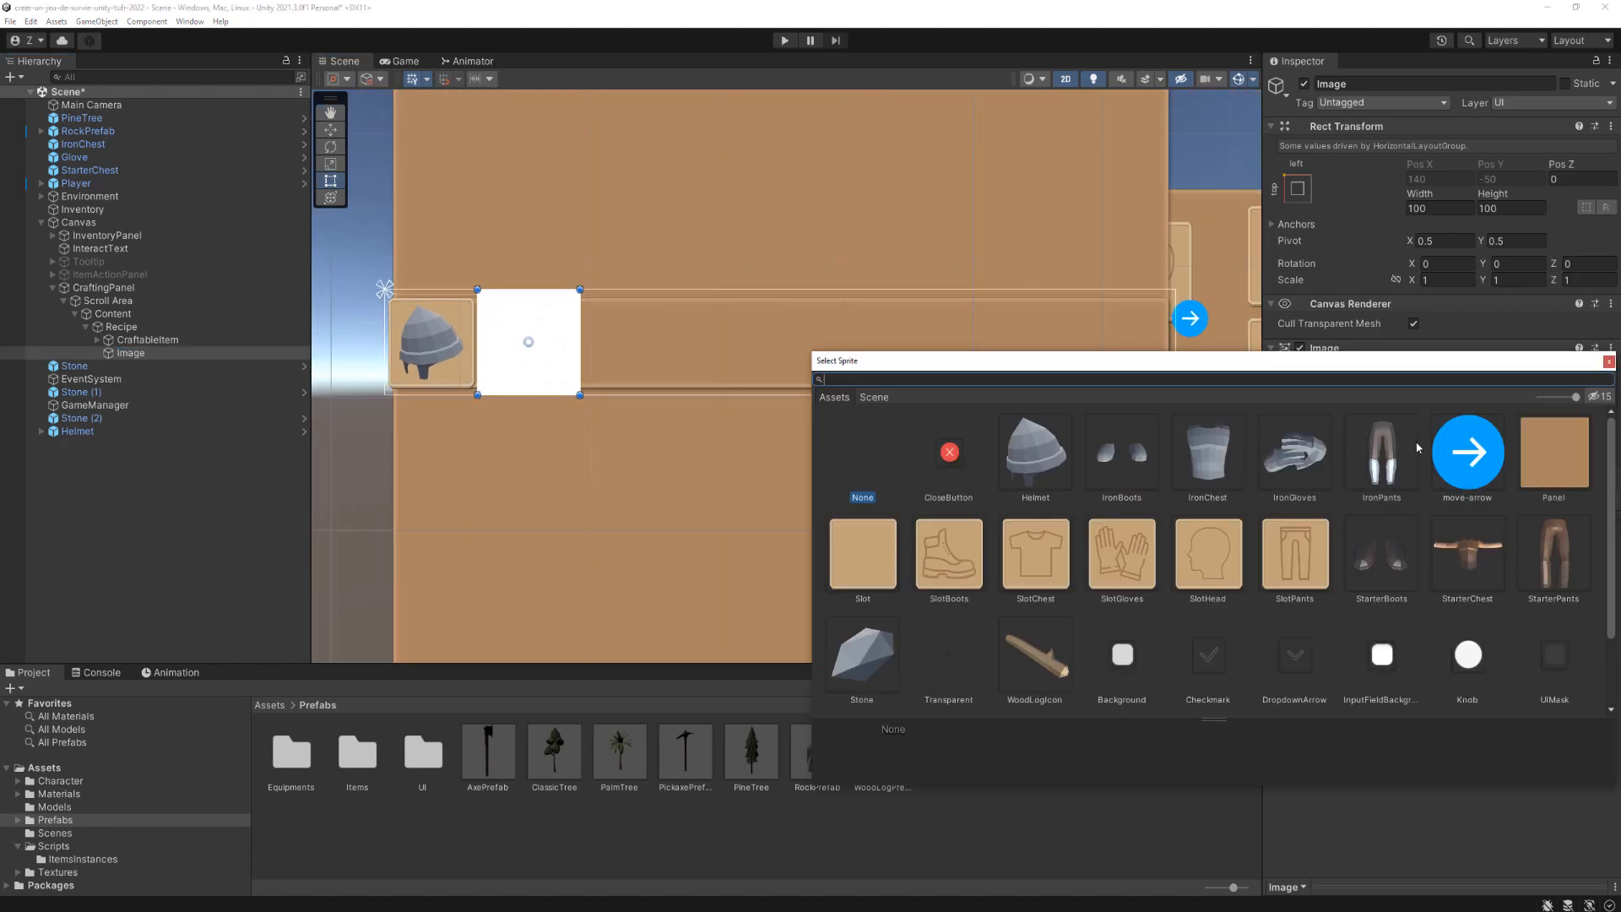
double_click(1460, 437)
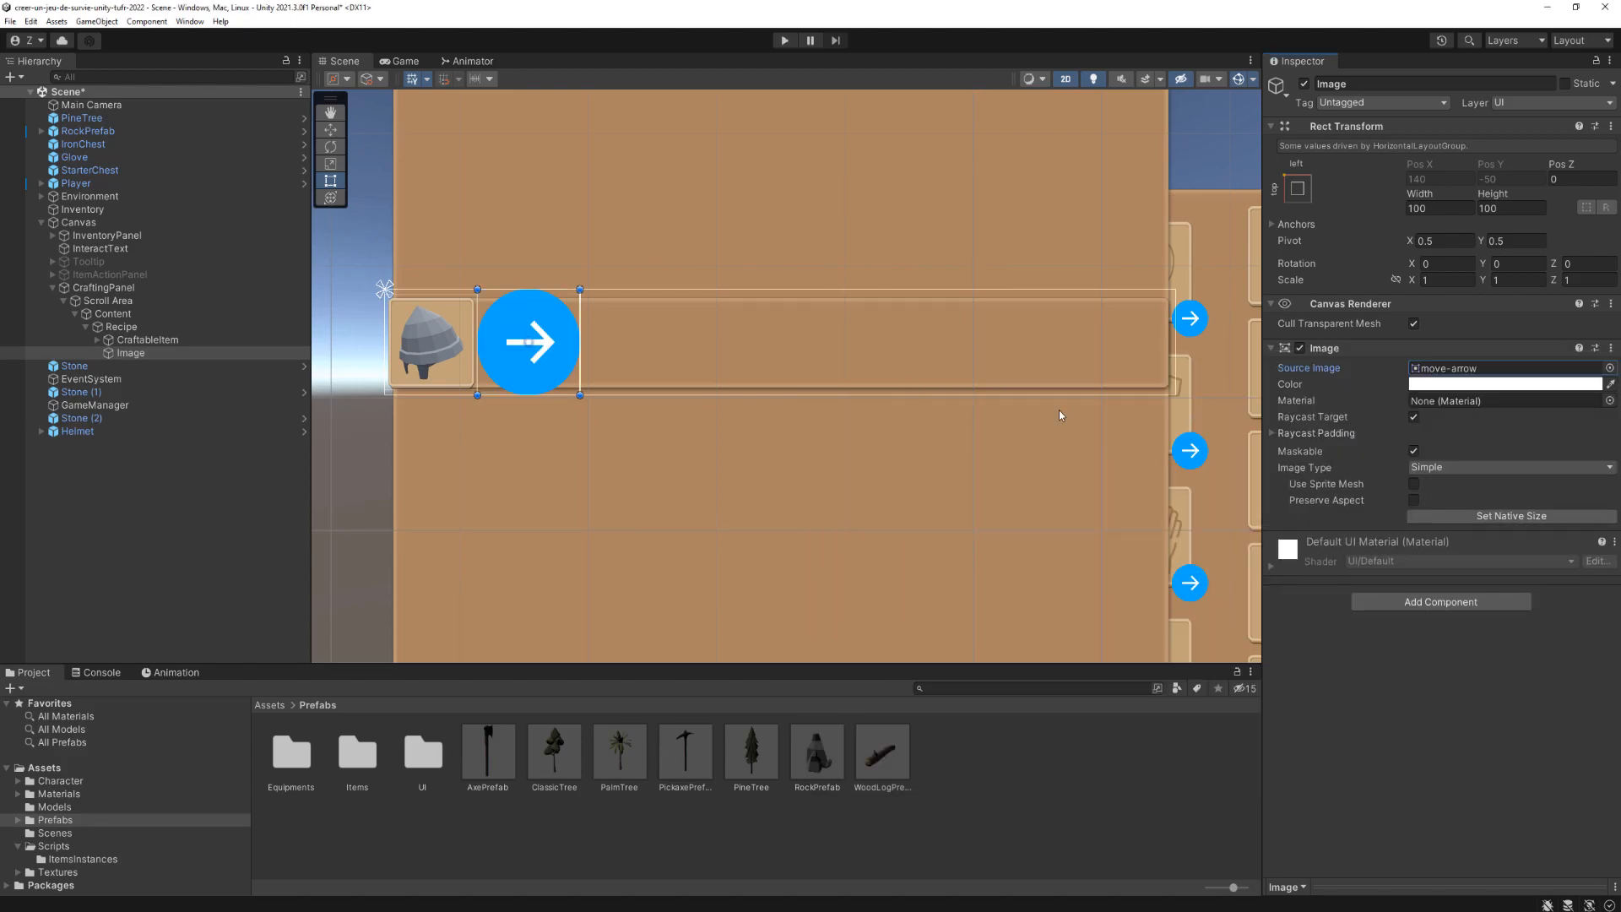
Step: Set the arrow image's width and height to 75
left_click(1450, 210)
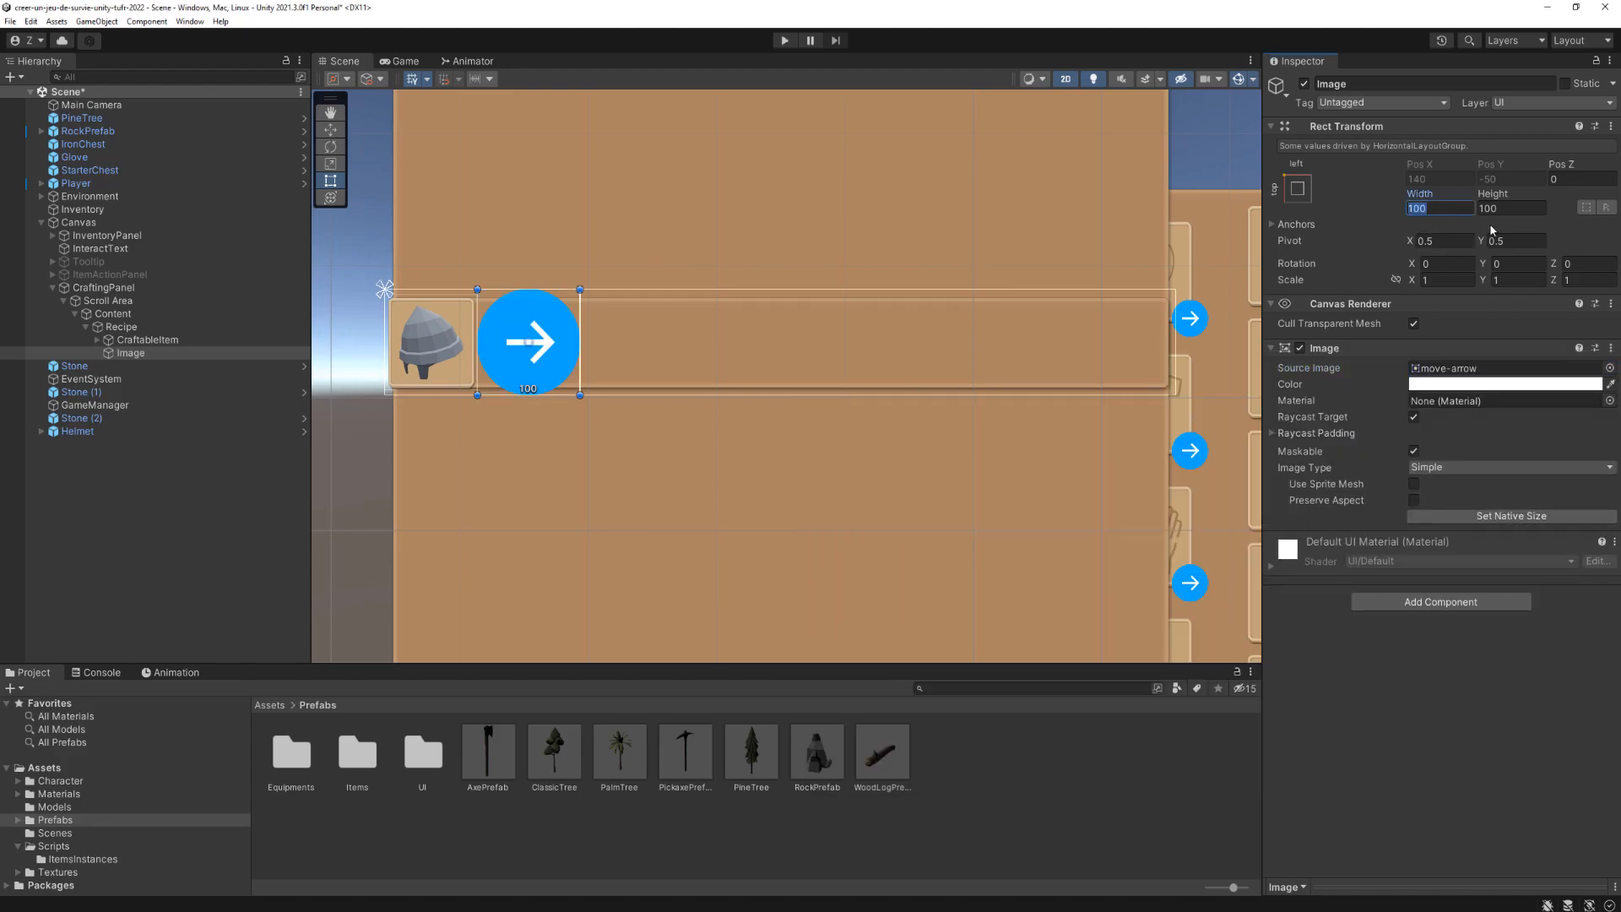
type("75")
key("Tab")
type("75")
Step: Set the arrow image's width and height to 50
left_click(1432, 214)
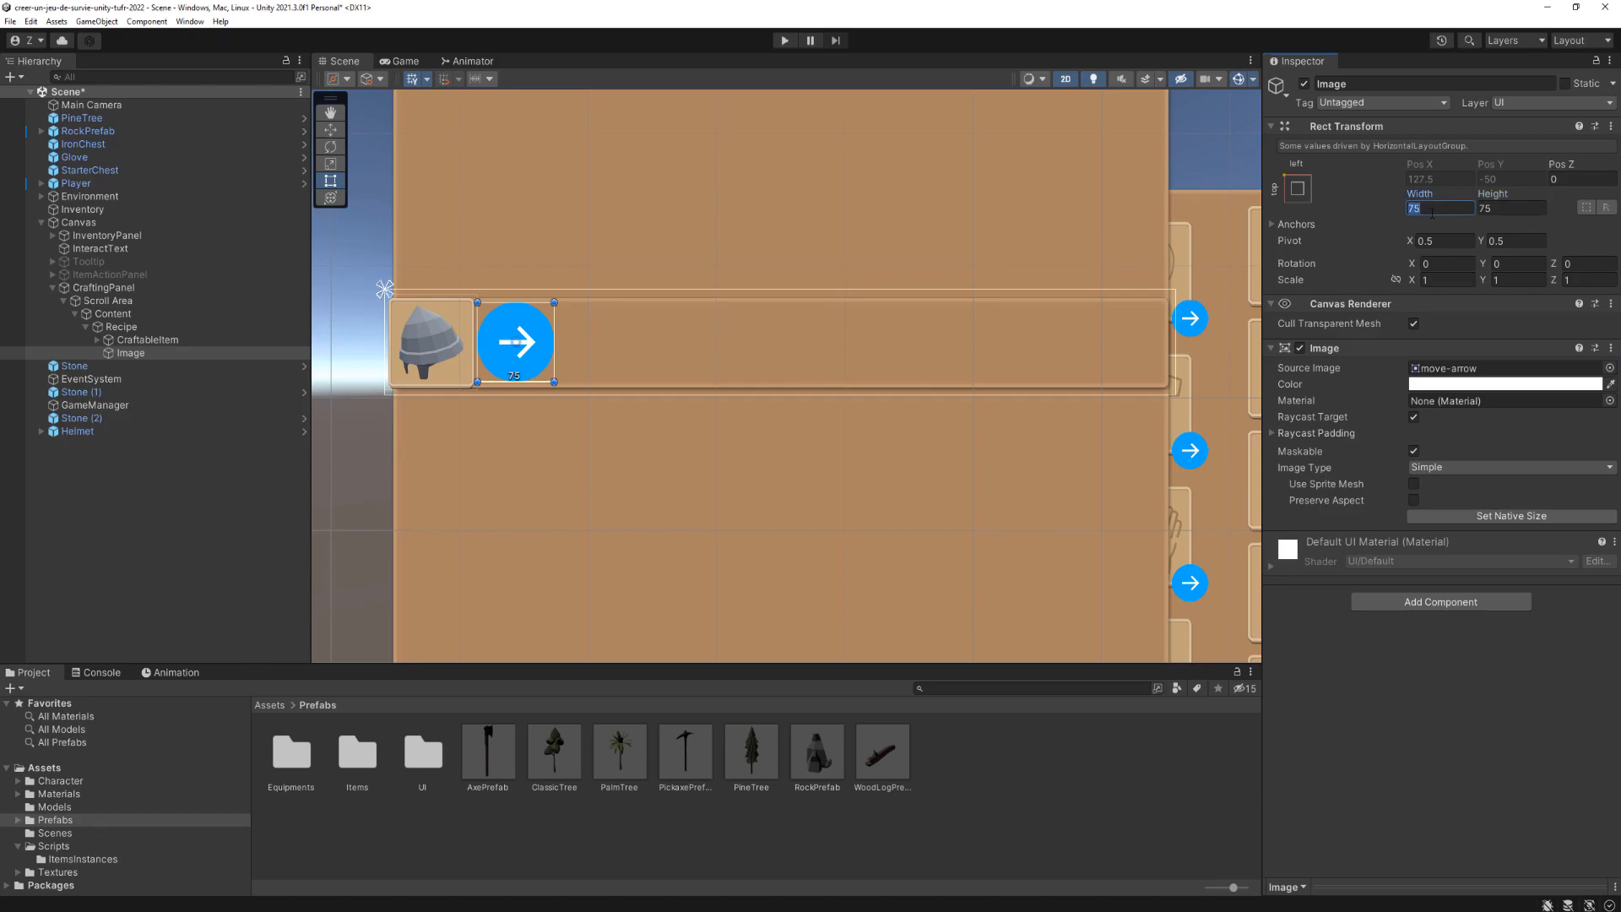
type("50")
key("Tab")
type("50")
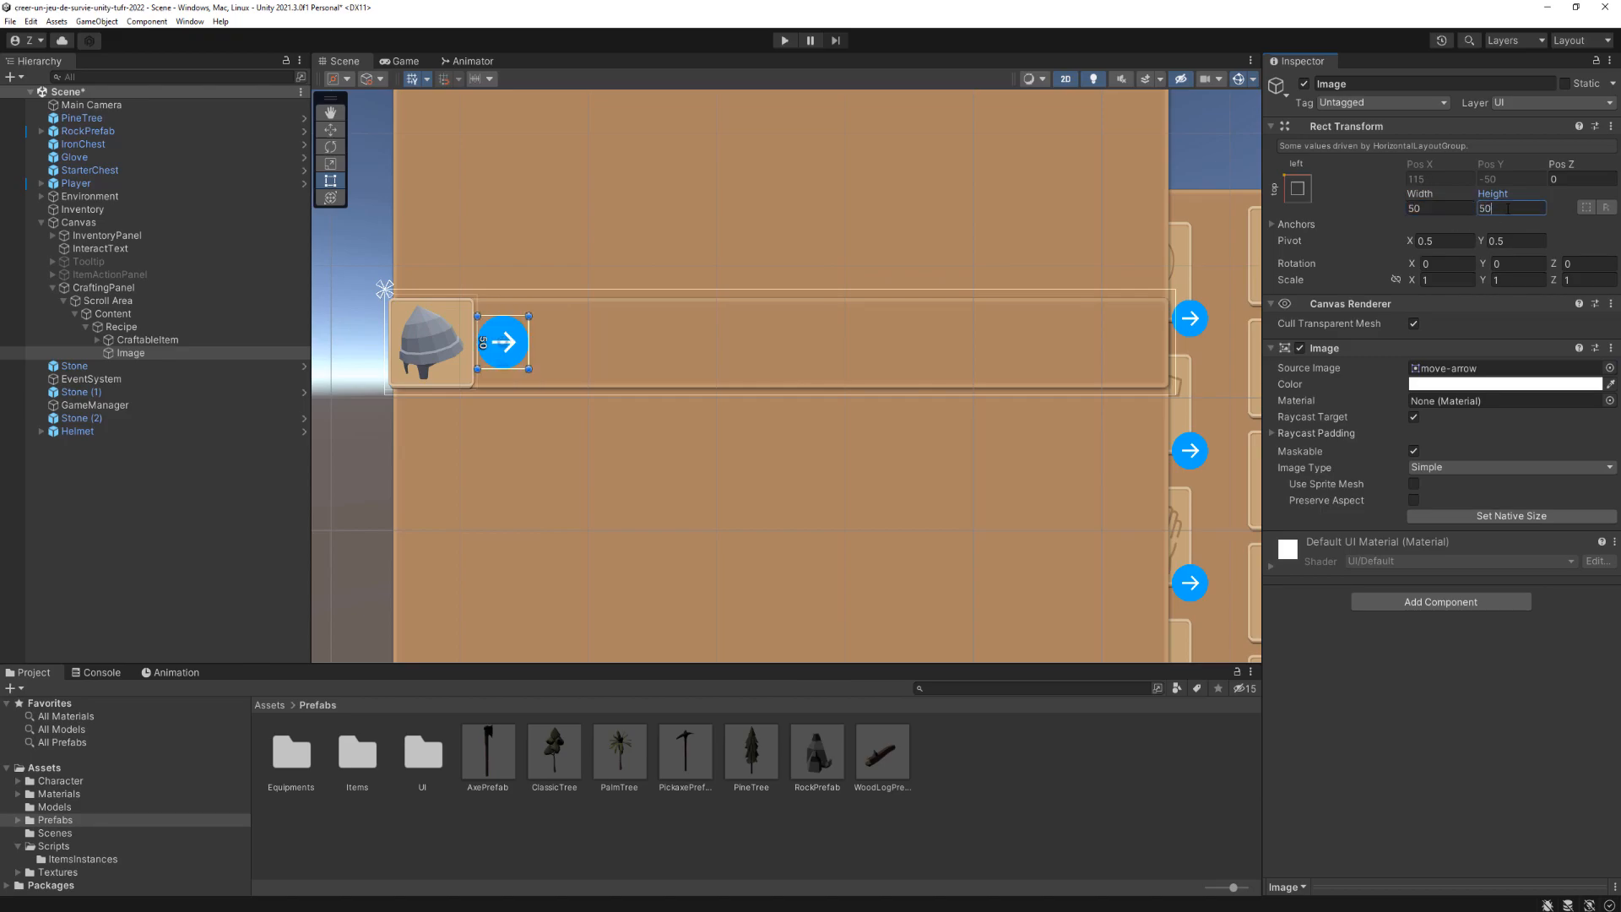
Step: Rename the arrow image under Recipe as Arrow
middle_click(873, 321)
scroll(873, 322, "down", 3)
scroll(716, 362, "up", 2)
middle_click_drag(688, 365, 725, 362)
left_click(1337, 86)
type("Arrow")
key("Return")
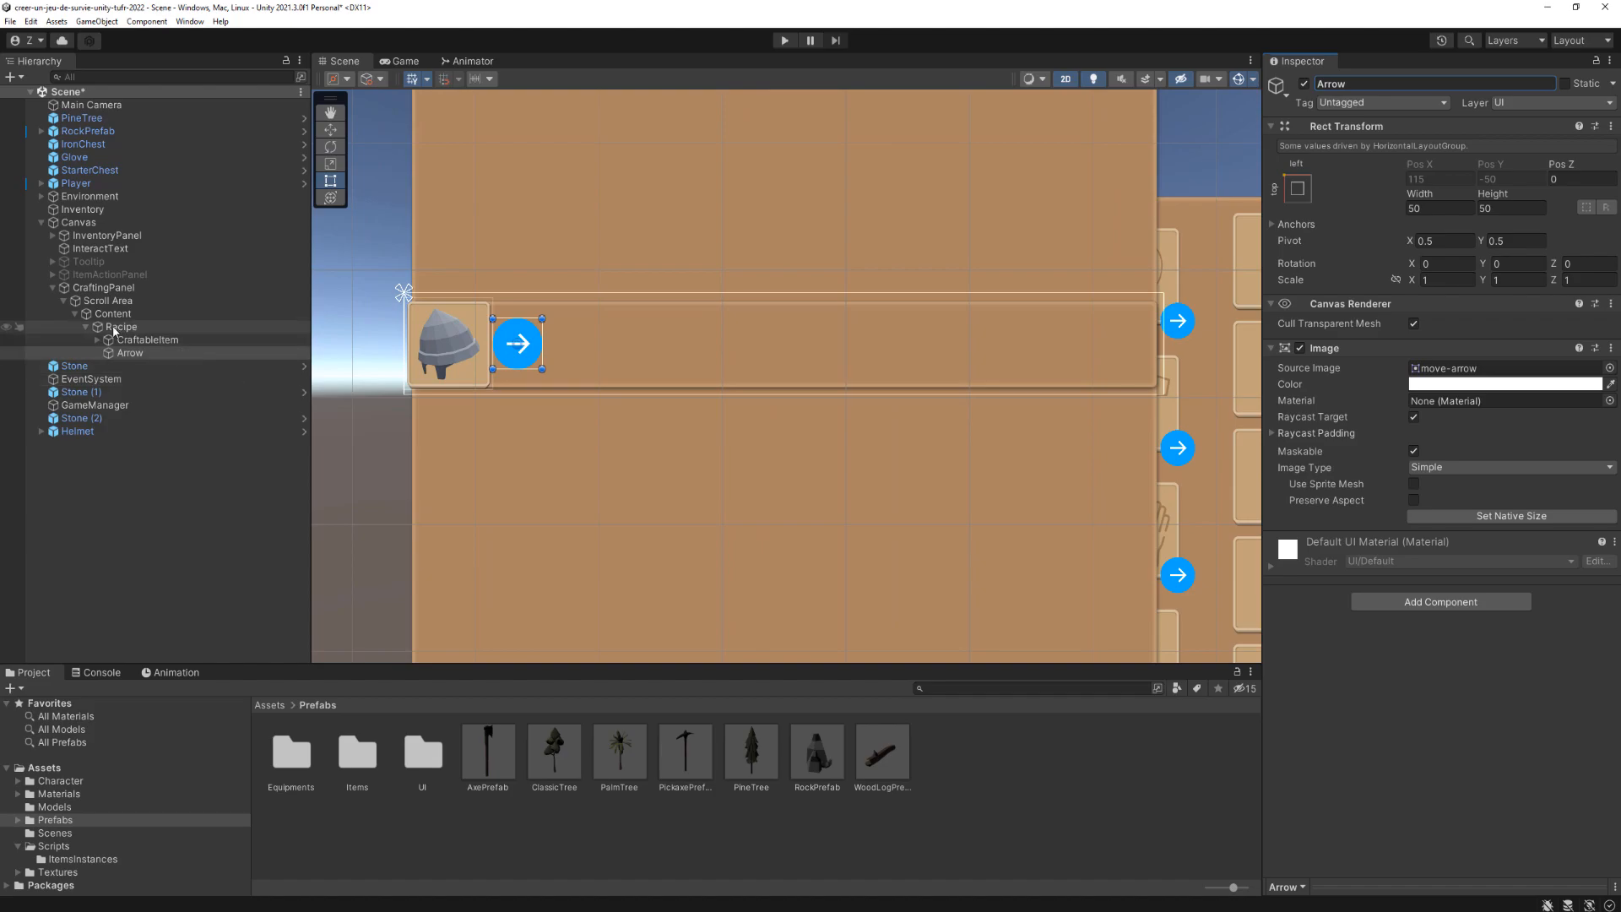
Step: Create an empty child object under Recipe with a Horizontal Layout Group whose Child Force Expand is disabled for width and height
right_click(116, 330)
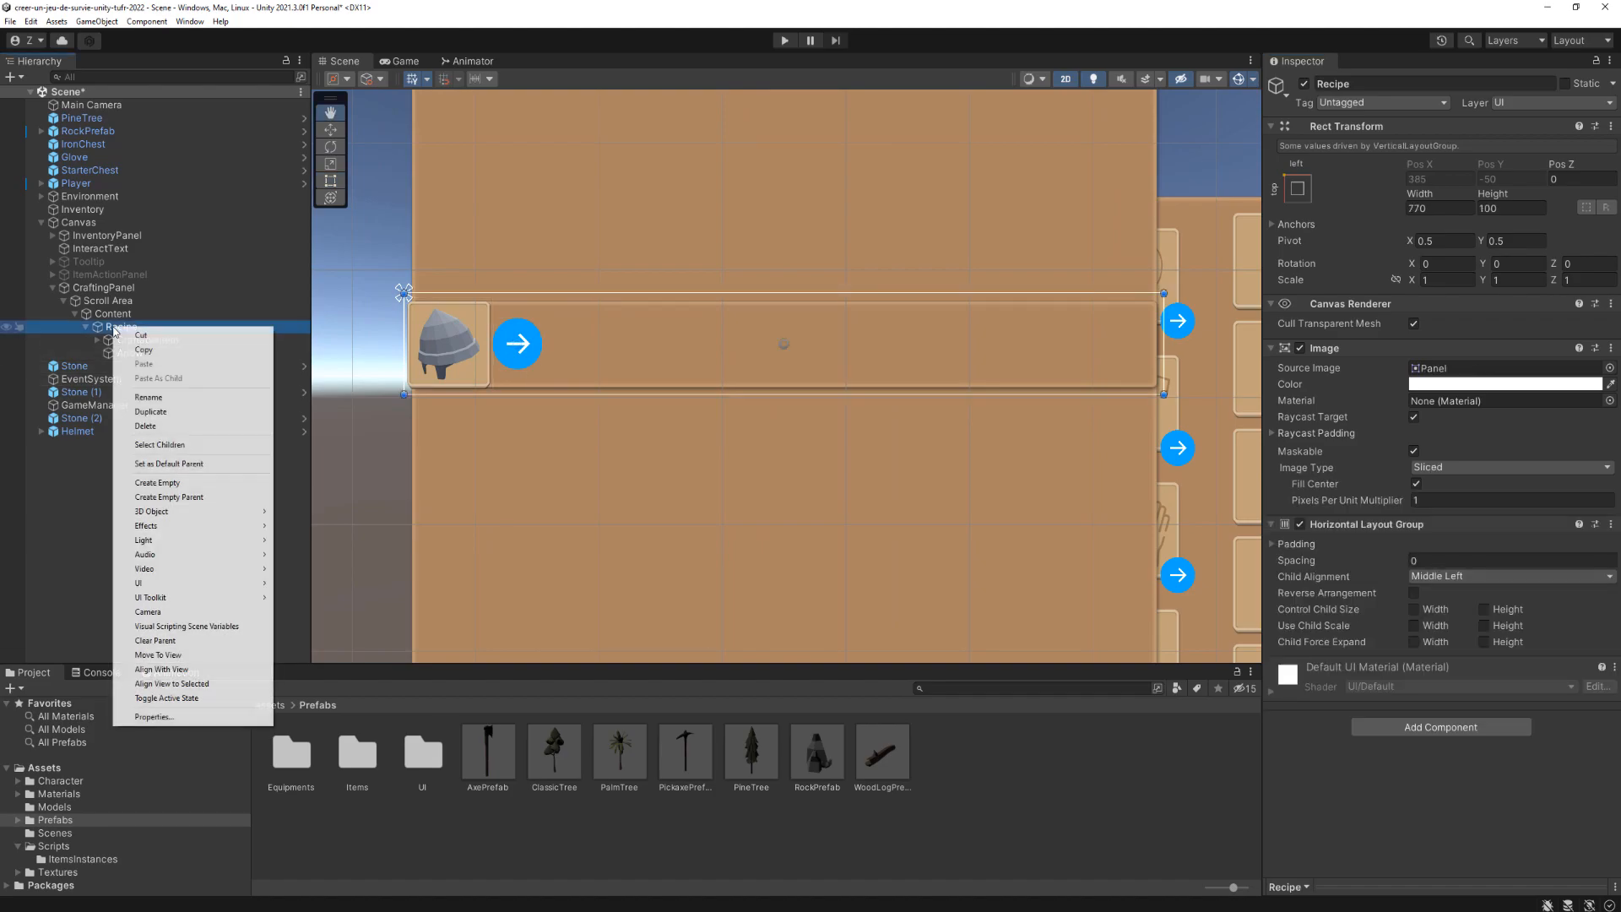
left_click(167, 485)
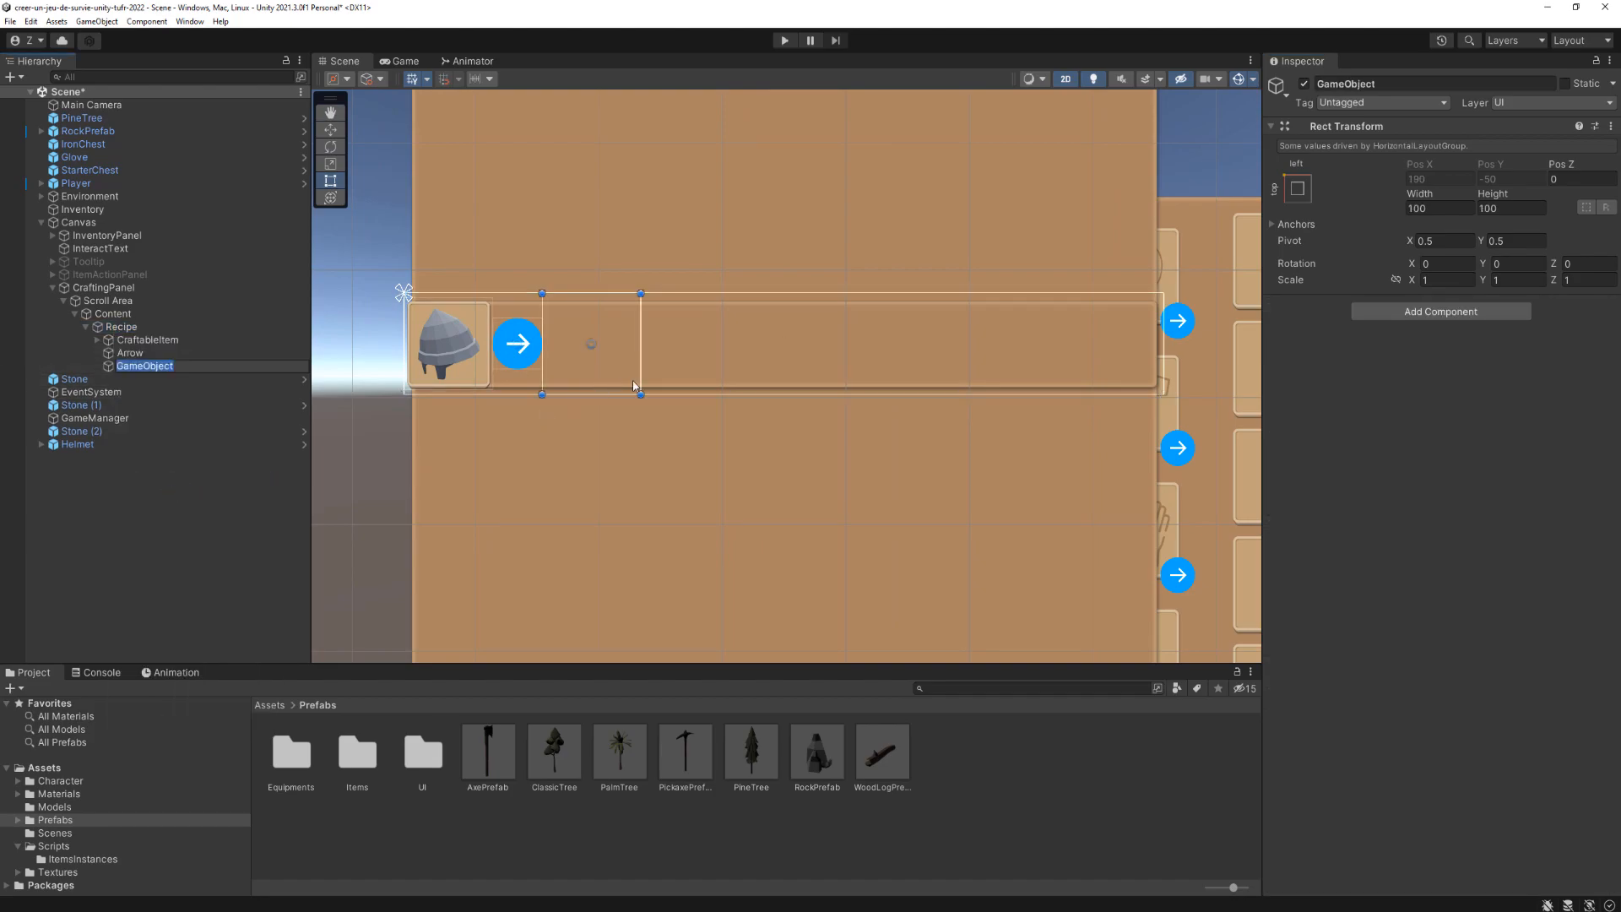
left_click(1394, 313)
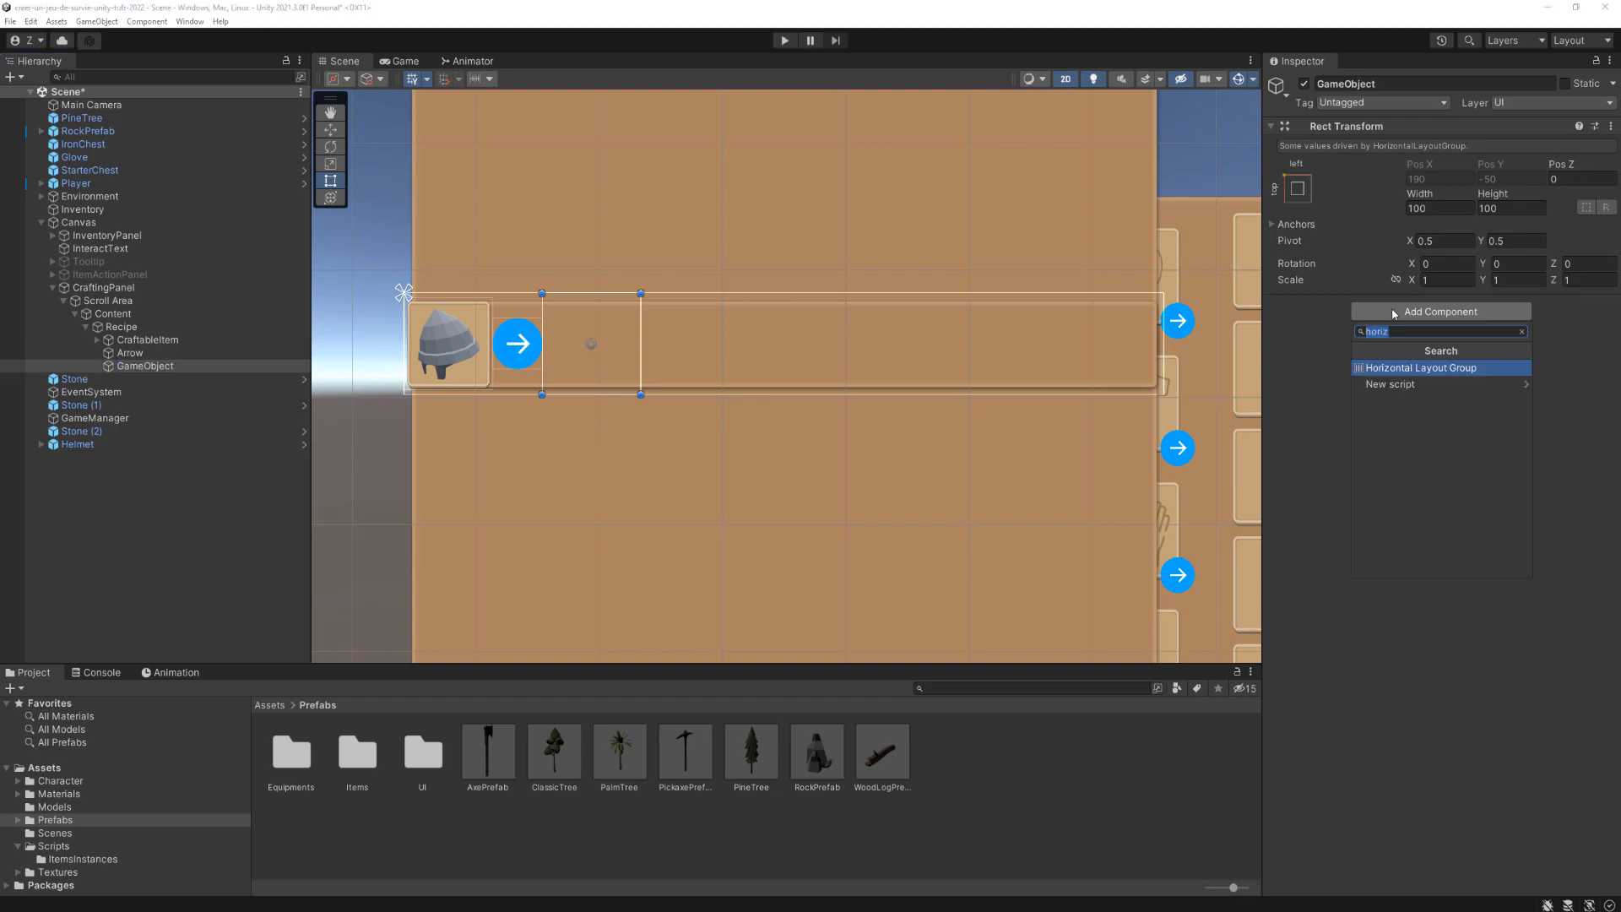
key("Return")
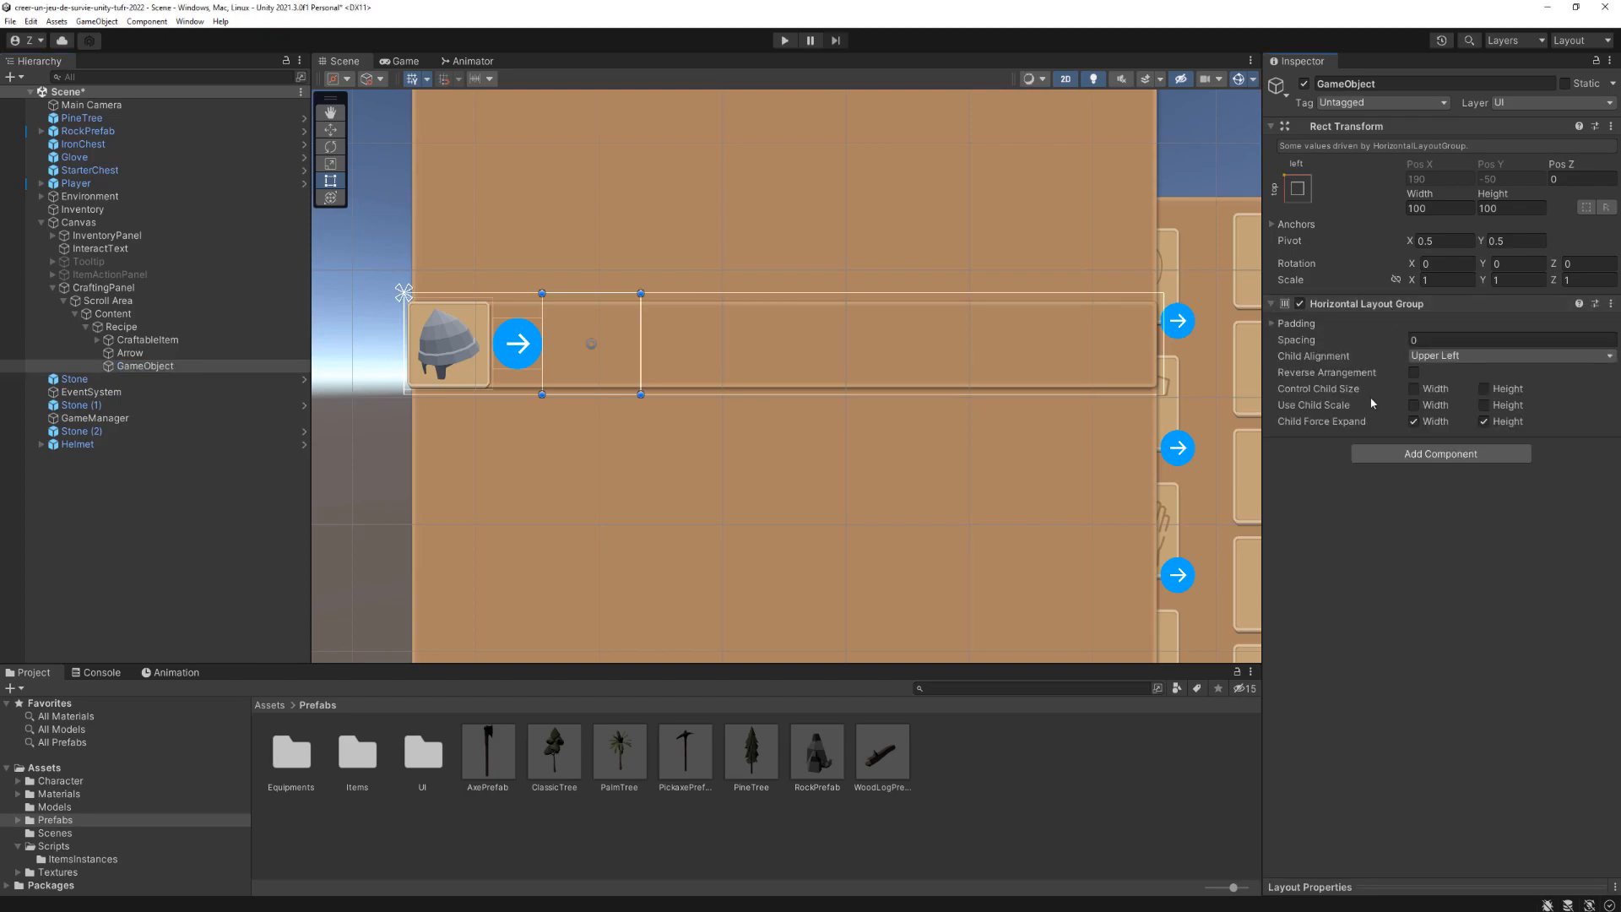
left_click(1432, 425)
left_click(1498, 421)
Step: Rename the new empty object under Recipe as ElementsNeeded
left_click(1385, 85)
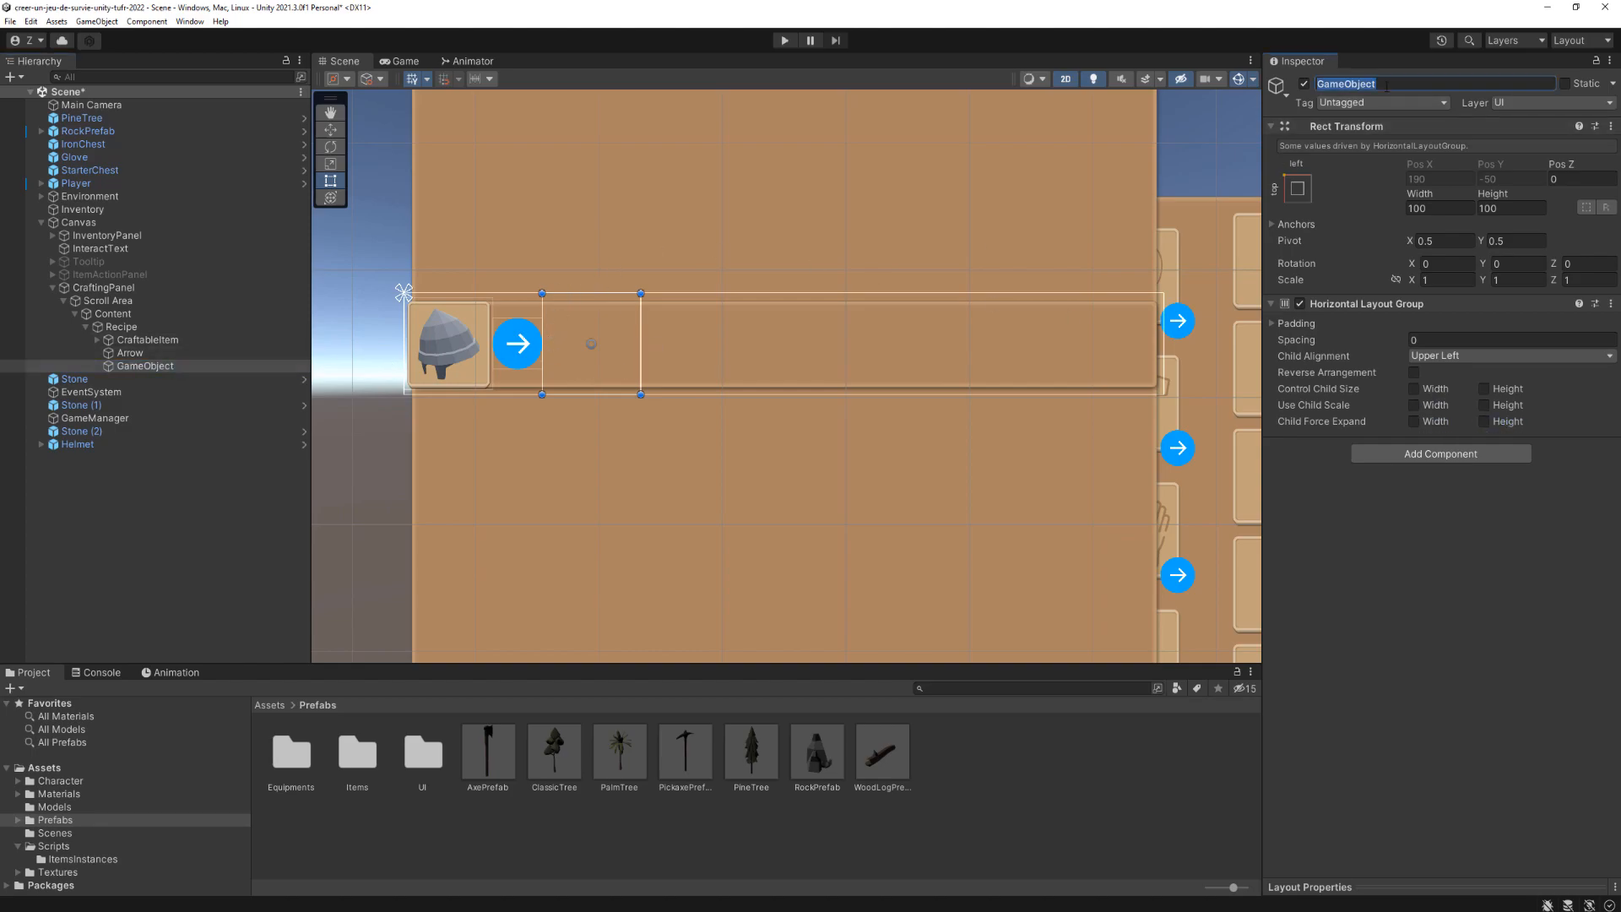
type("ElementsNeeded")
key("Return")
Step: Create a UI Image as a child of ElementsNeeded and assign the Slot sprite as its source image
right_click(164, 366)
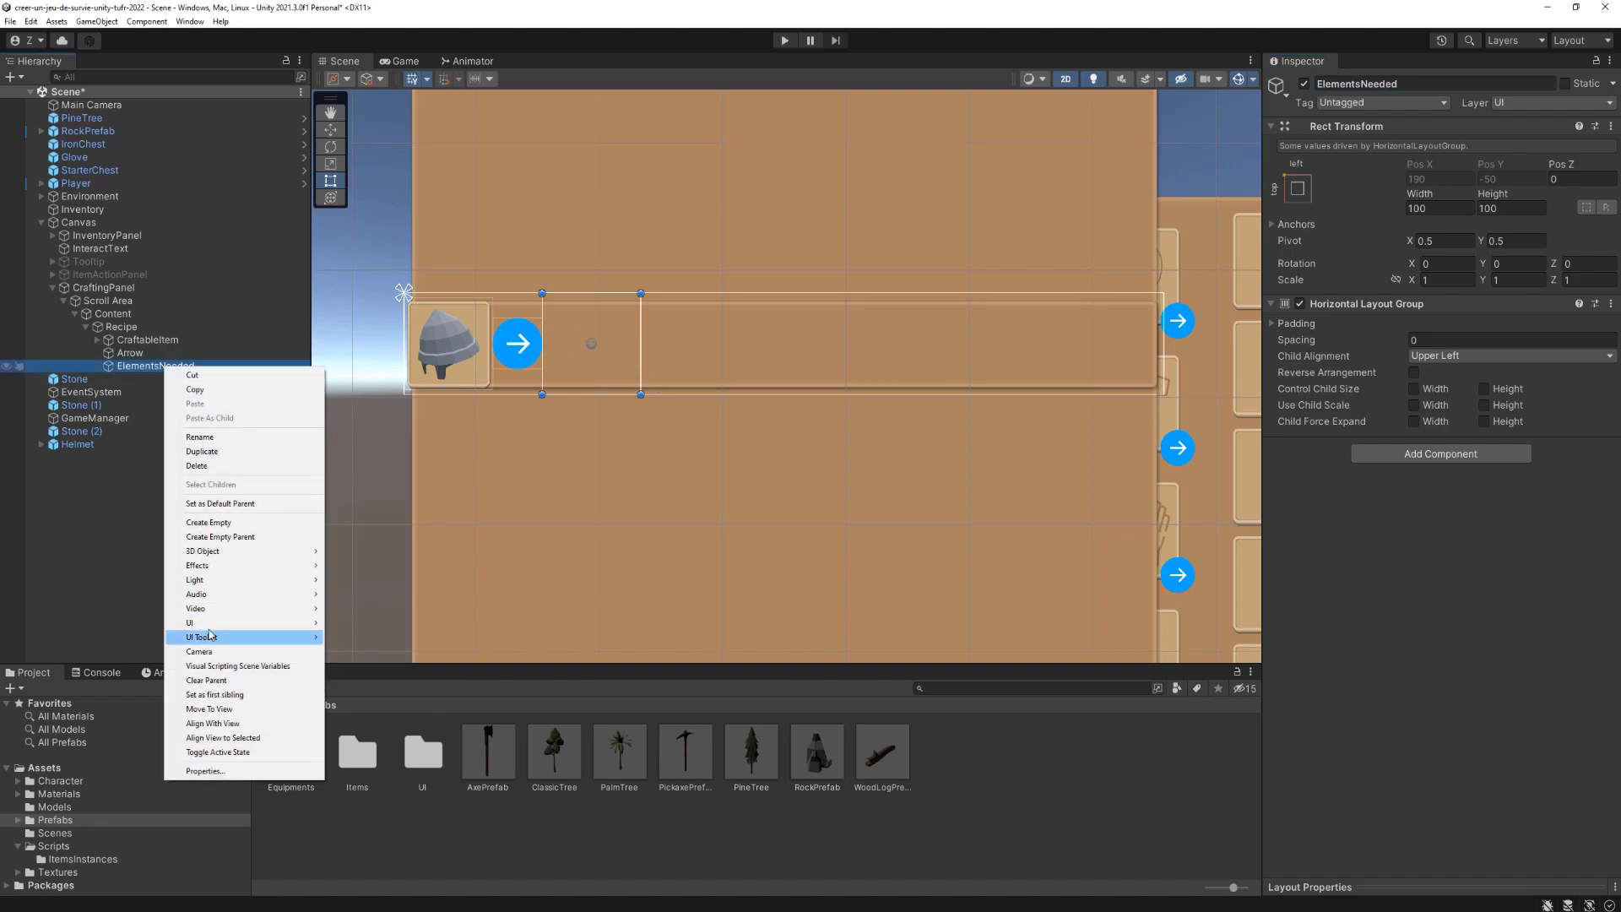
mouse_move(211, 623)
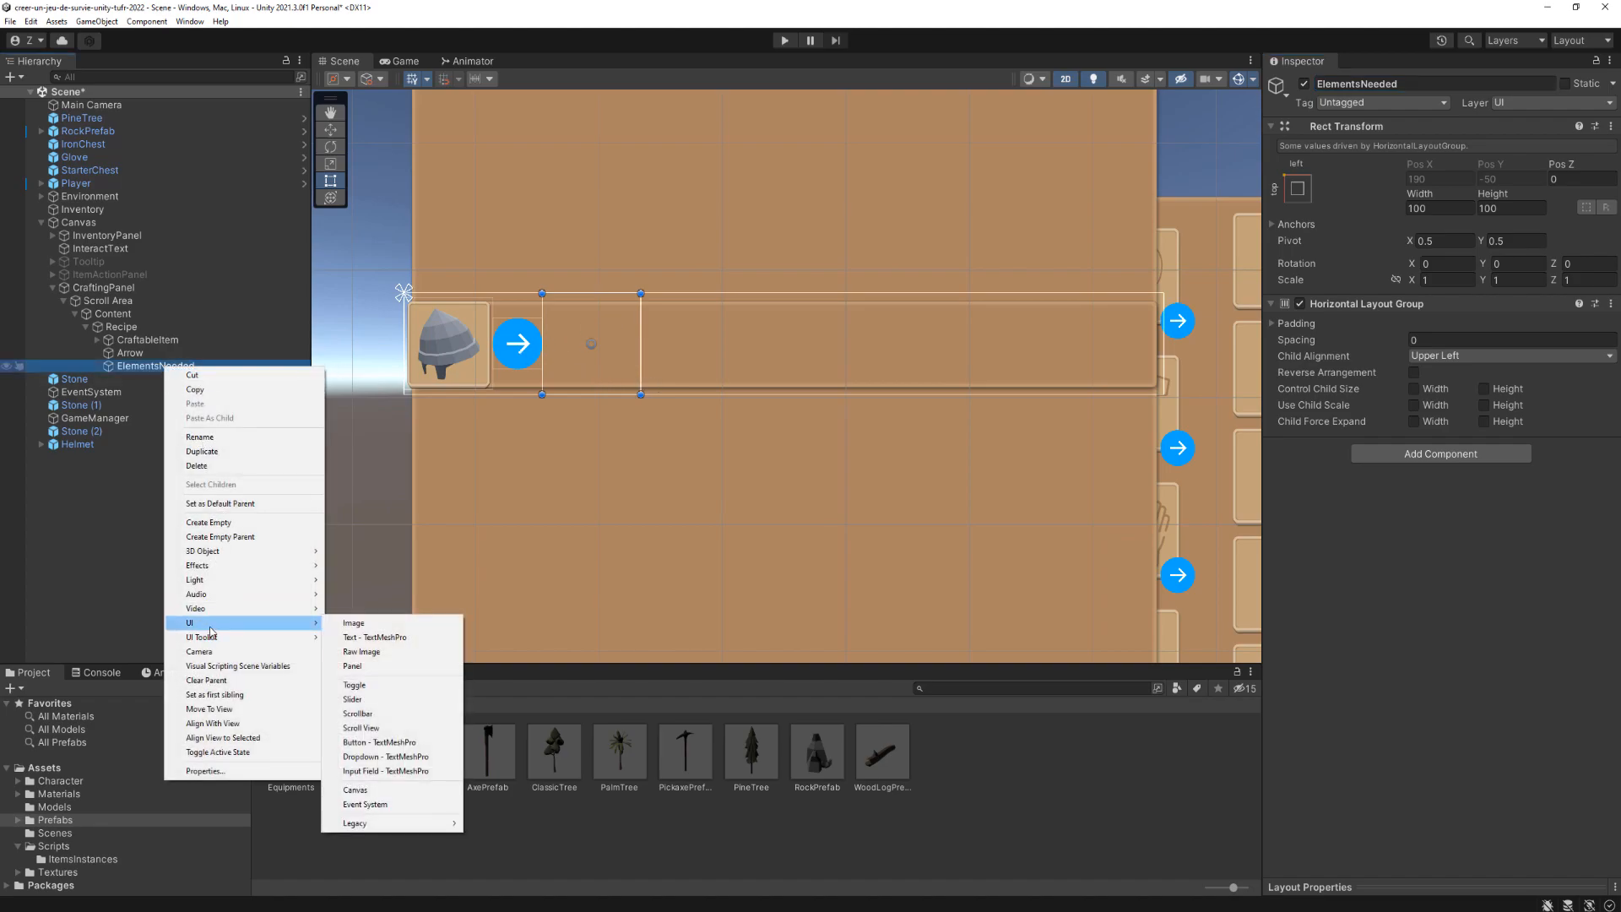
left_click(388, 627)
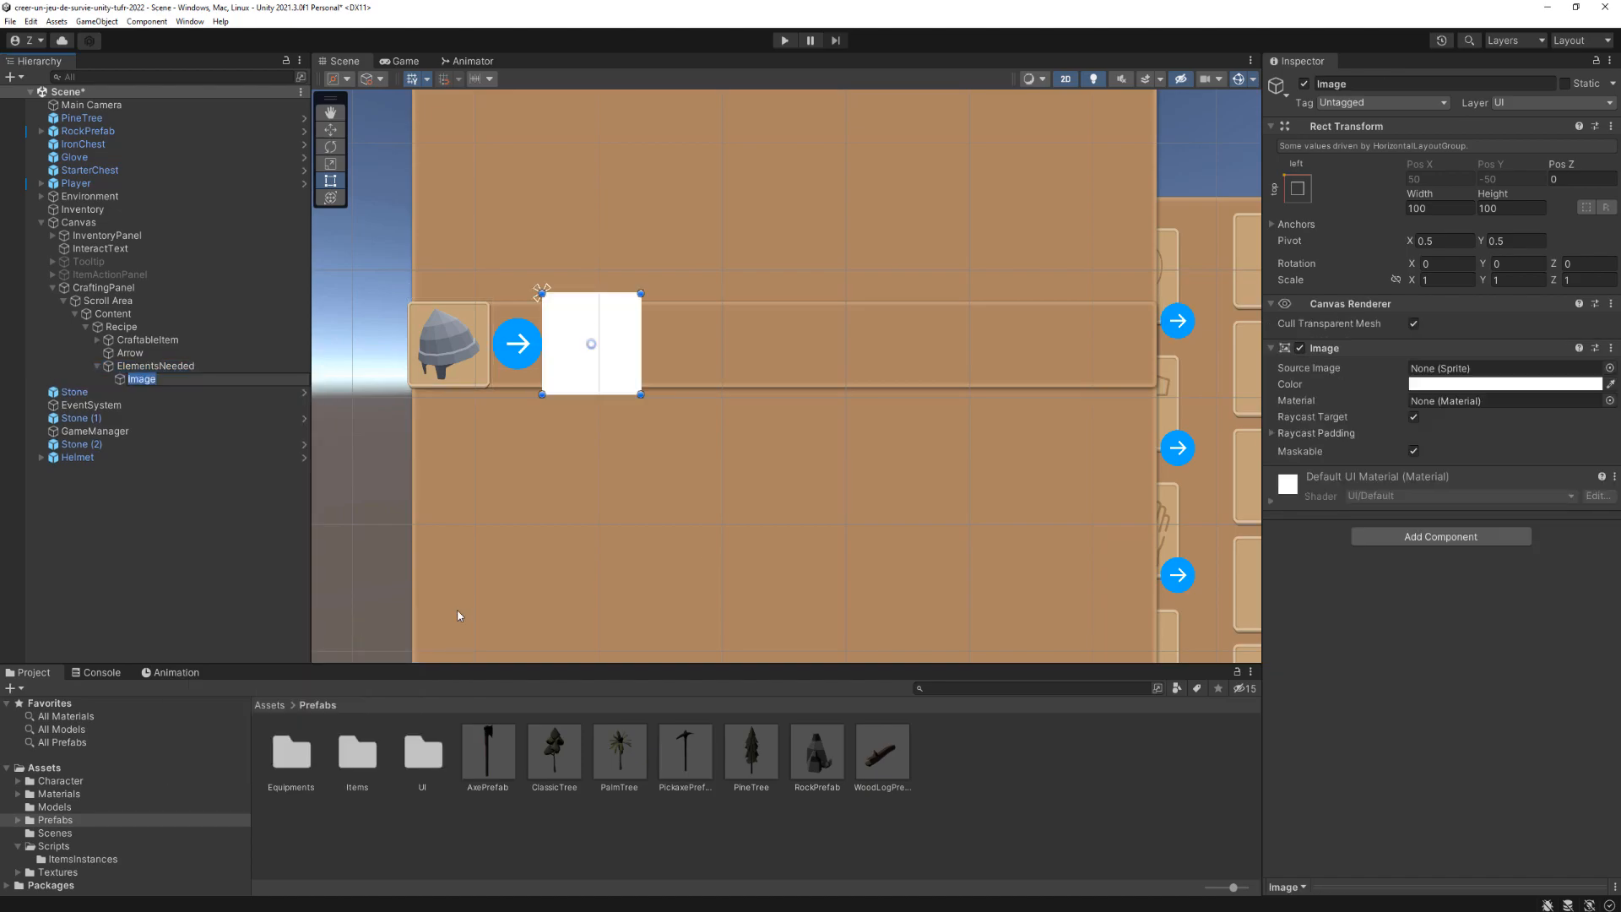
left_click(1611, 369)
type("Slo")
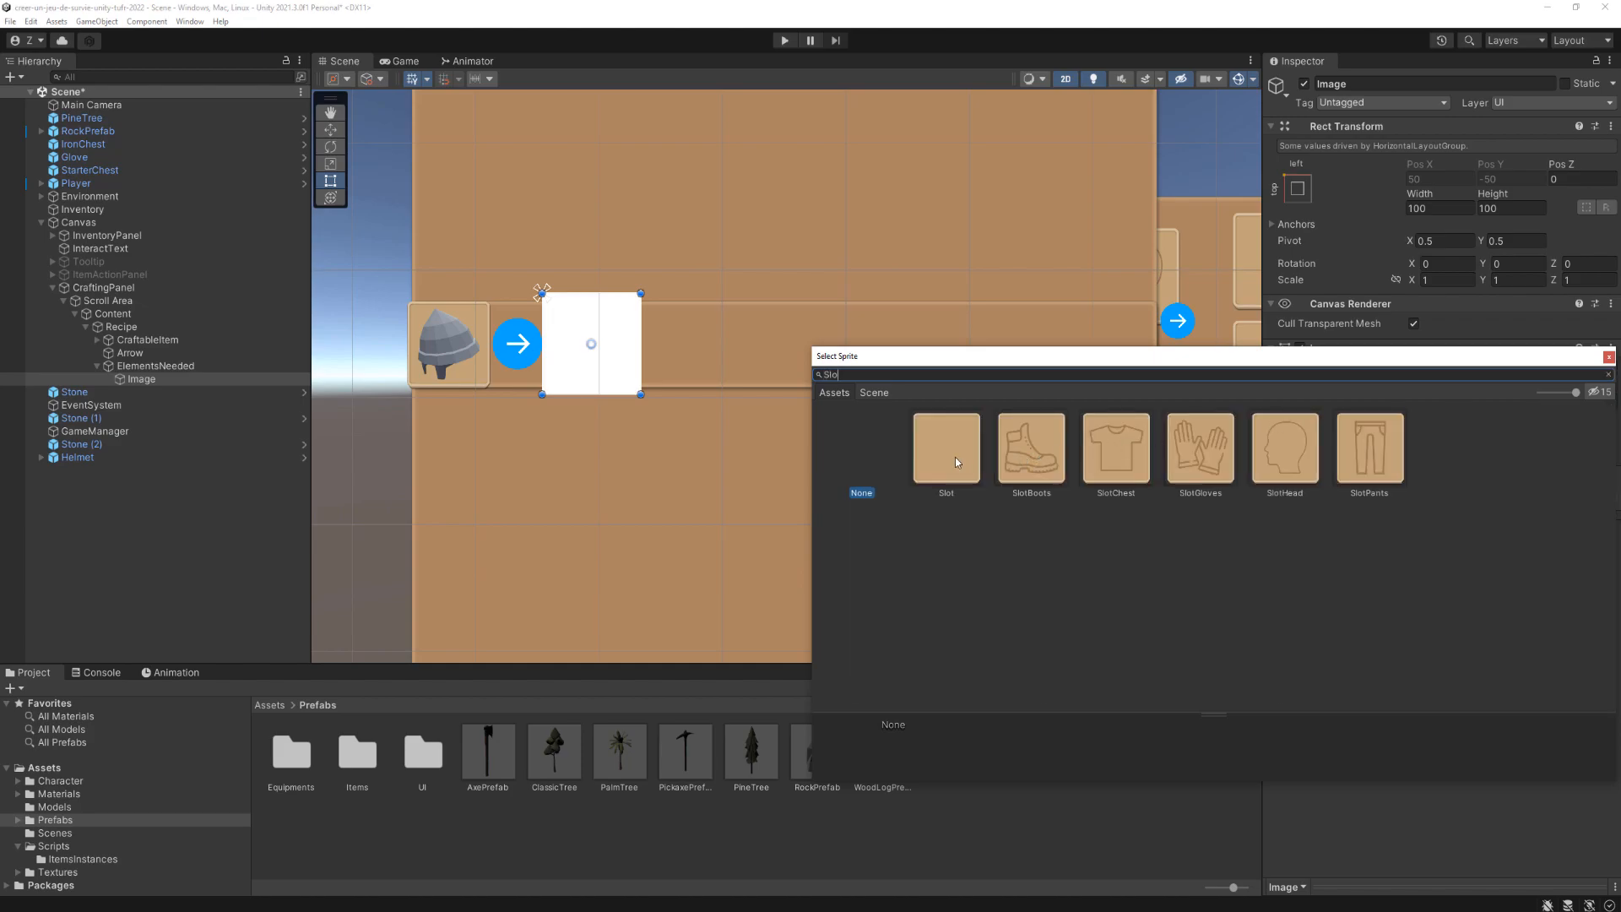
double_click(957, 461)
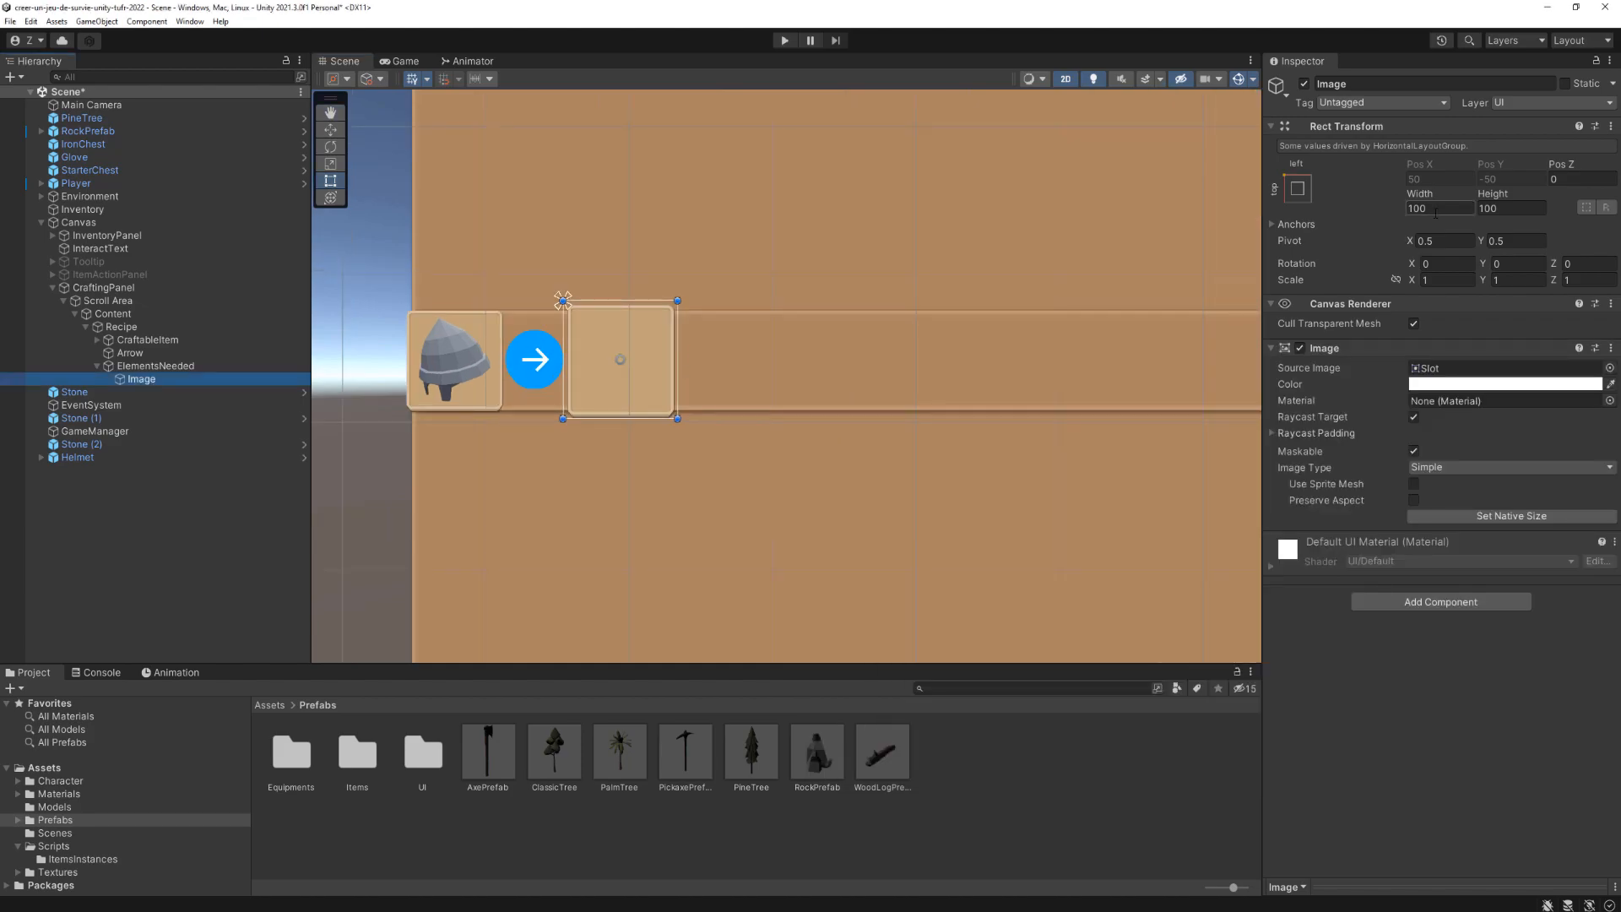
Step: Set the width and height of the slot image inside ElementsNeeded to 90
left_click(1436, 211)
type("90")
left_click(1501, 209)
type("9")
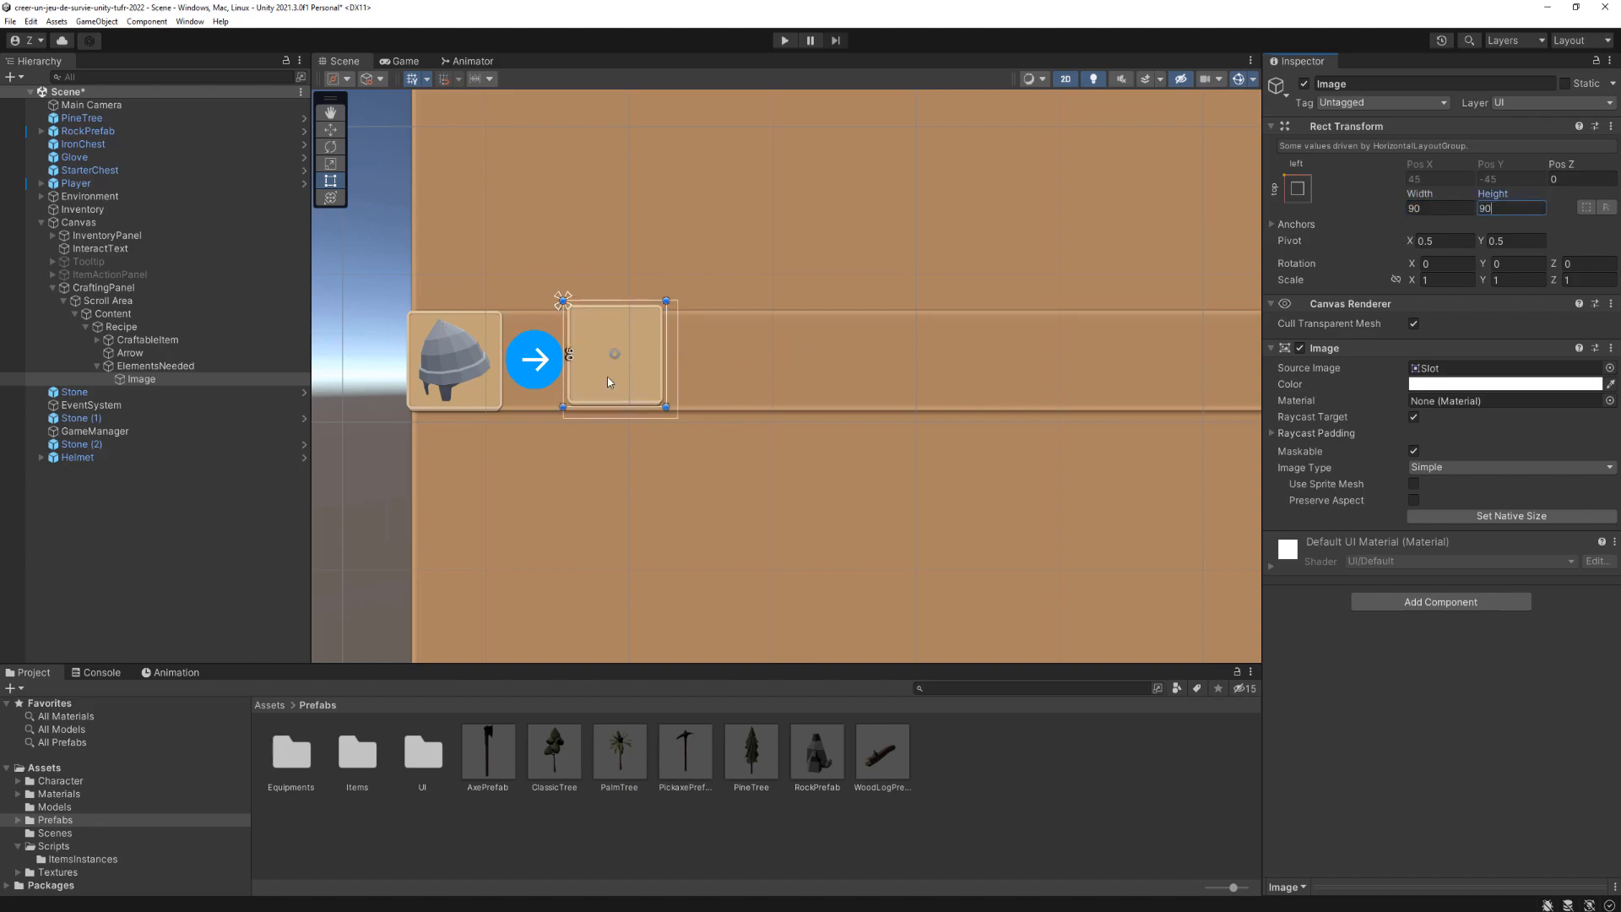
Step: Set the Child Alignment of ElementsNeeded's Horizontal Layout Group to Middle Left
scroll(566, 379, "up", 3)
scroll(534, 382, "down", 1)
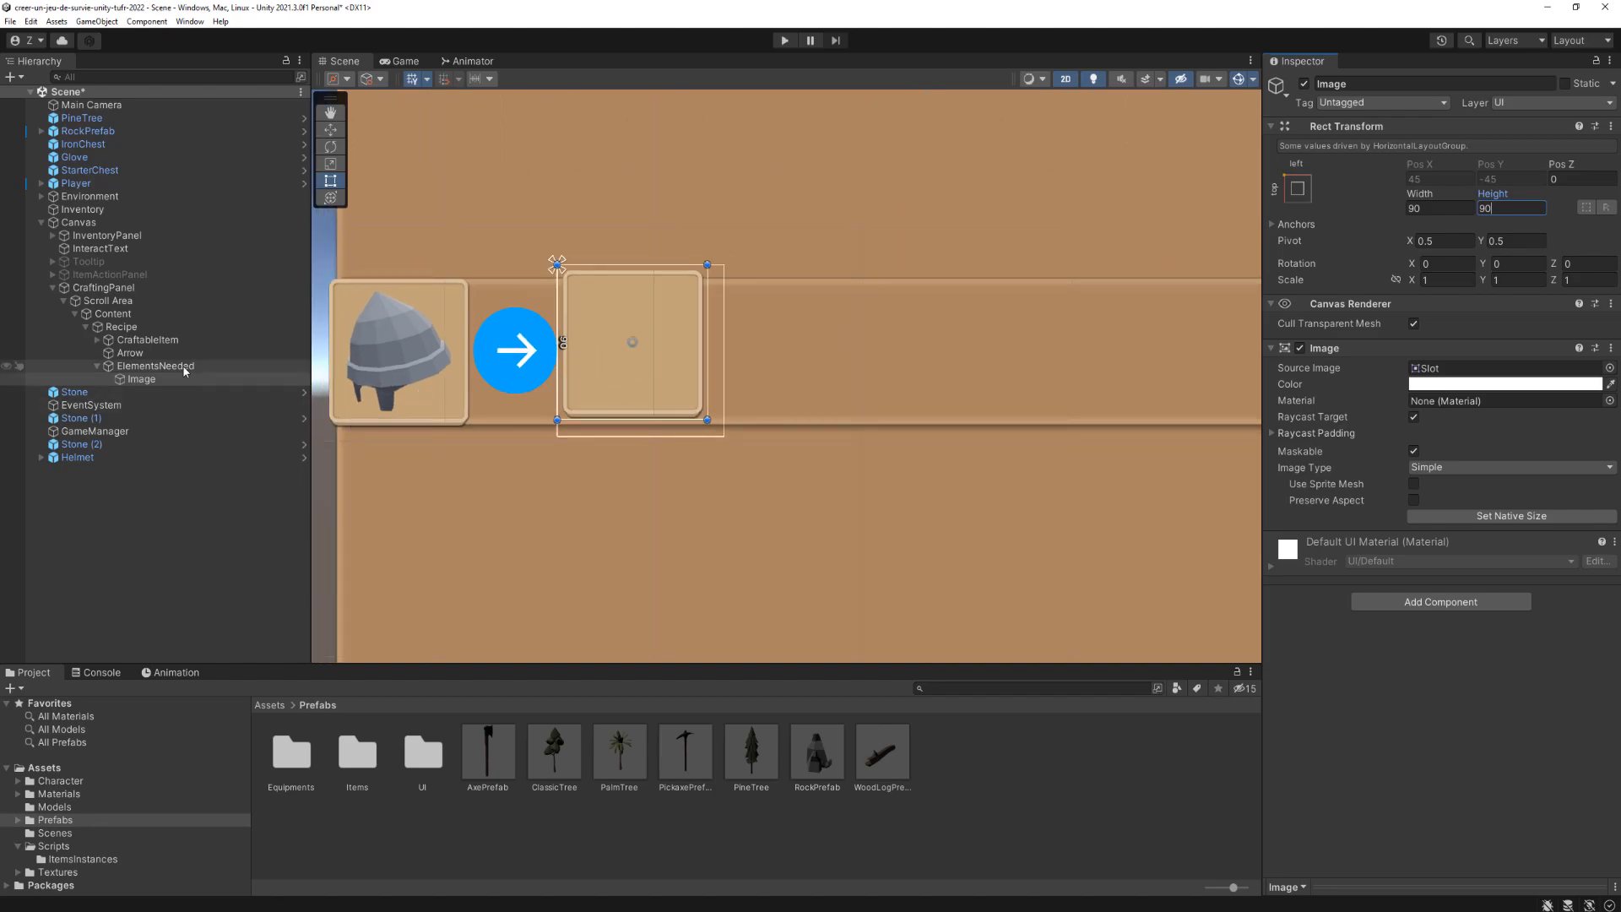
left_click(186, 369)
left_click(1437, 358)
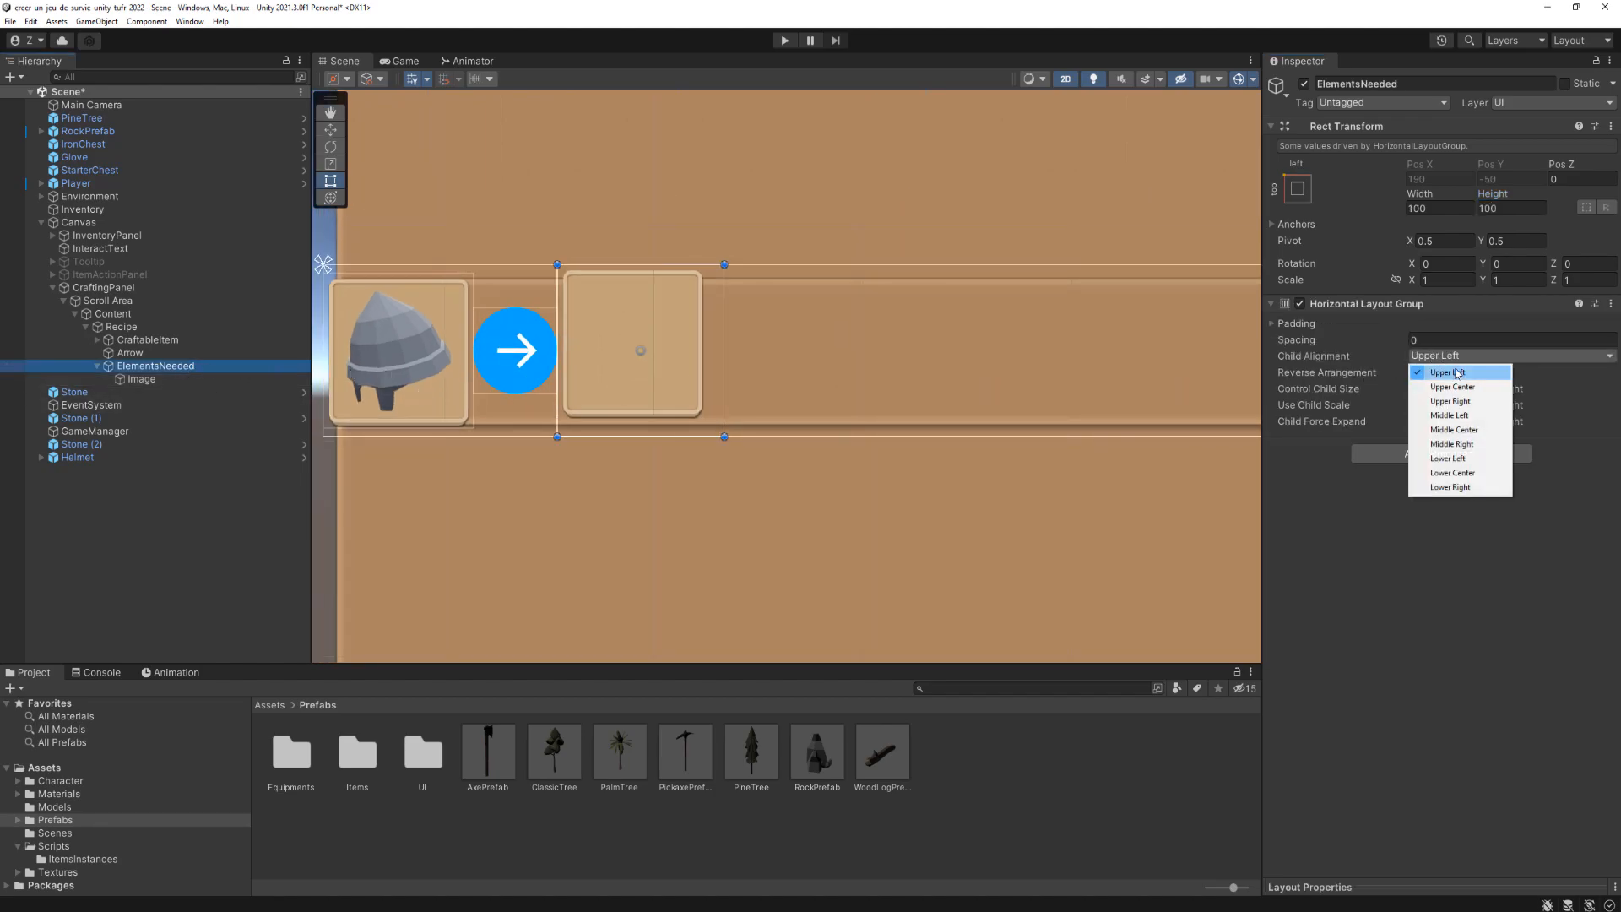
left_click(1468, 416)
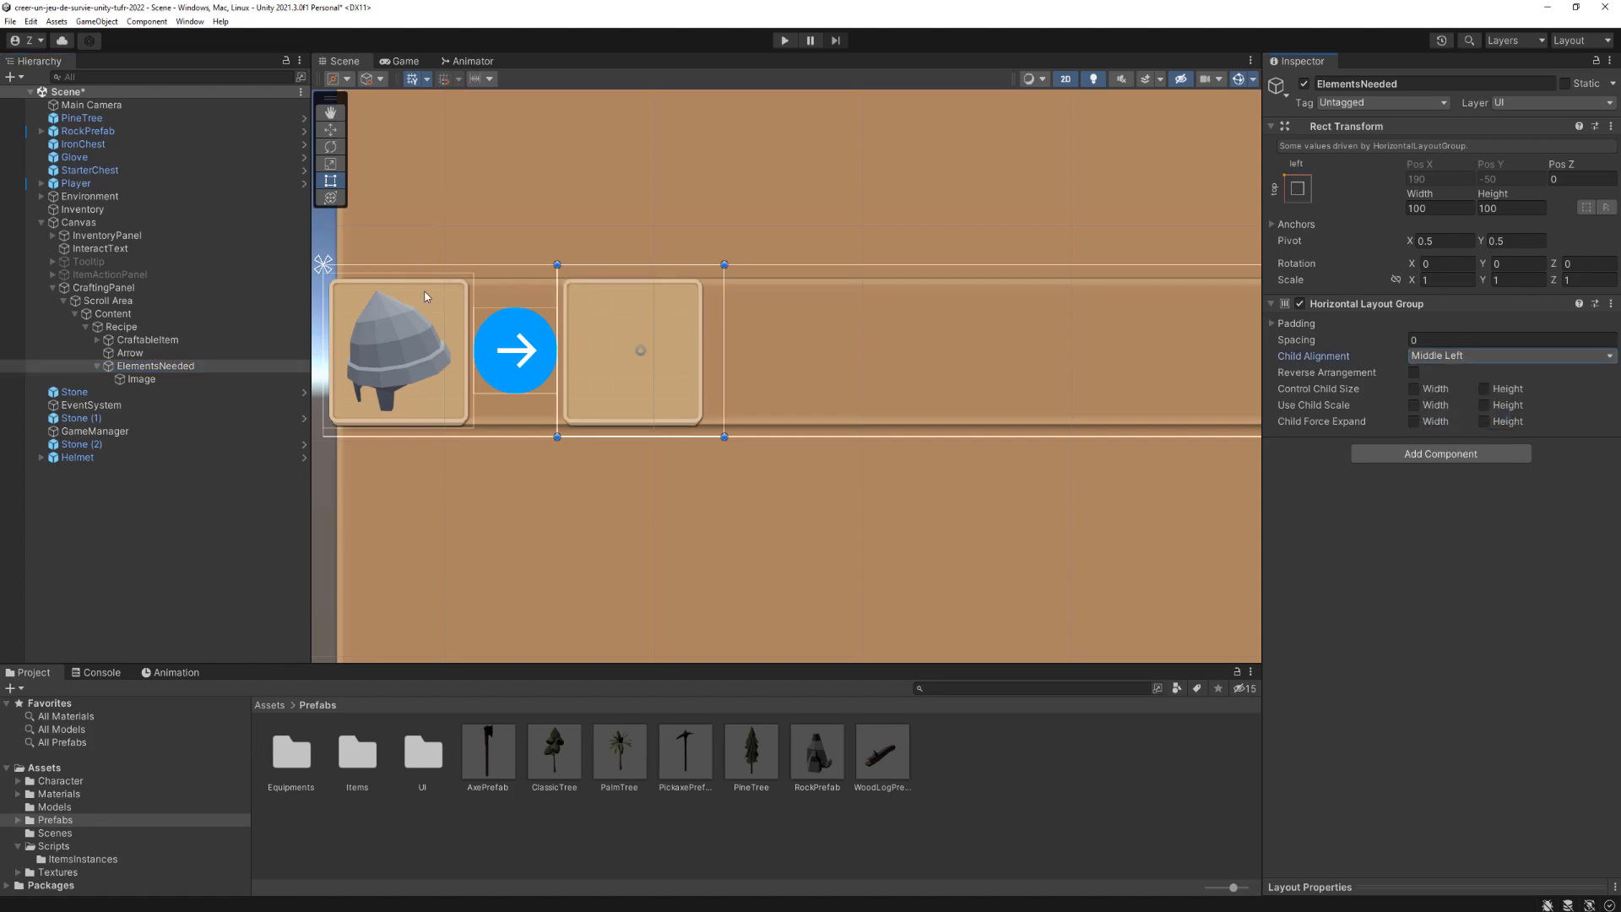
scroll(743, 353, "down", 1)
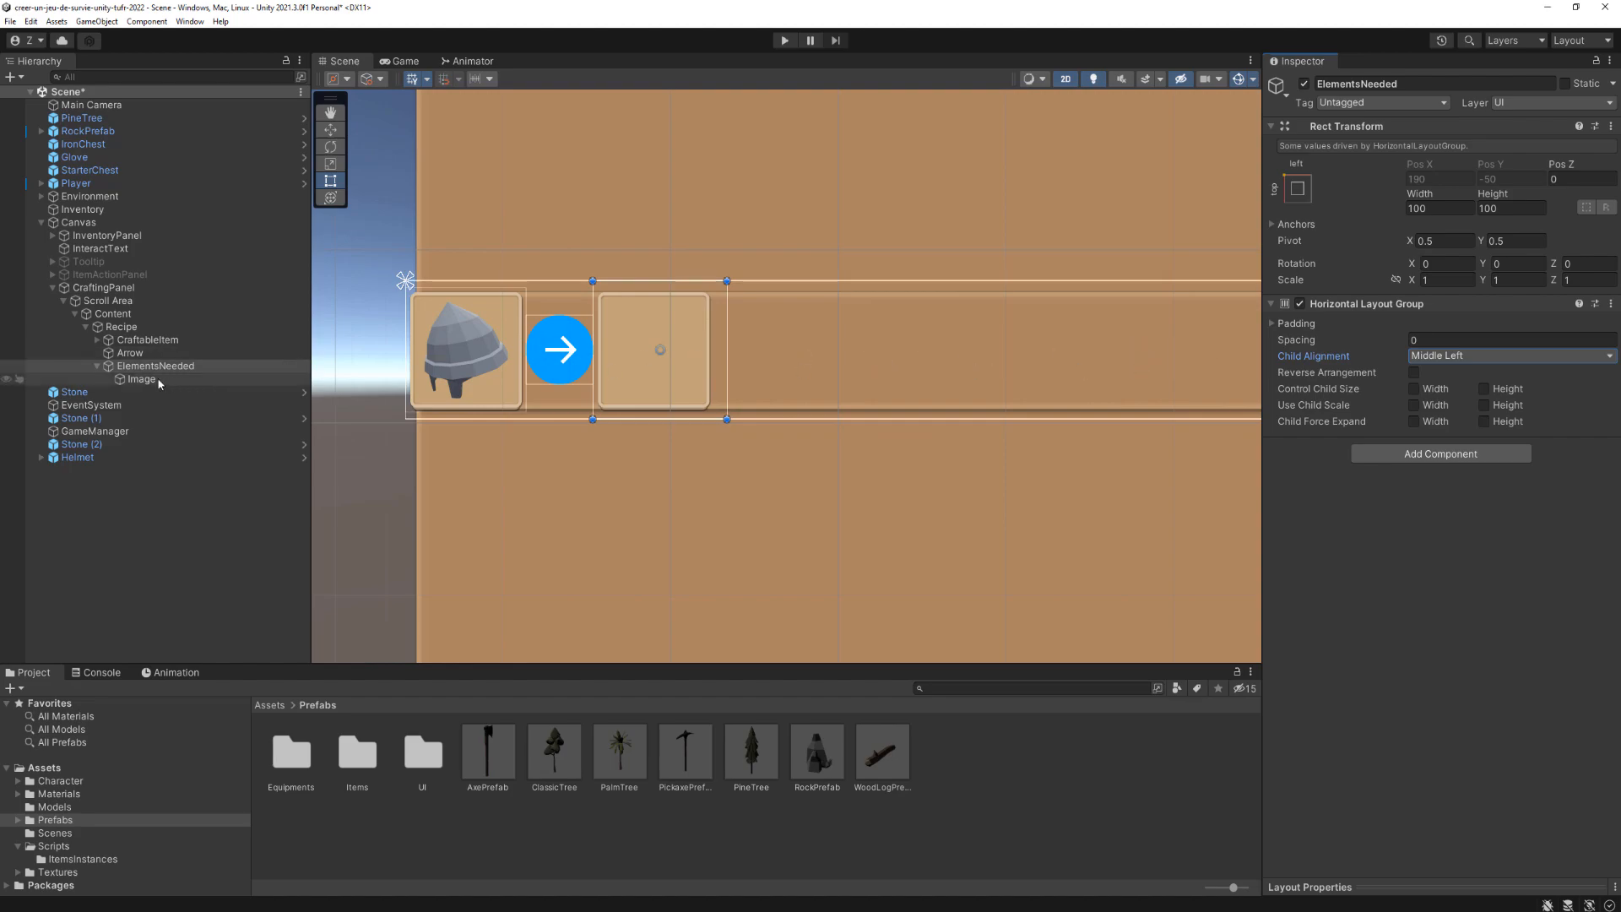
Step: Add a UI Image as a child of the slot image in ElementsNeeded and assign the WoodLogIcon sprite as its source image
left_click(142, 379)
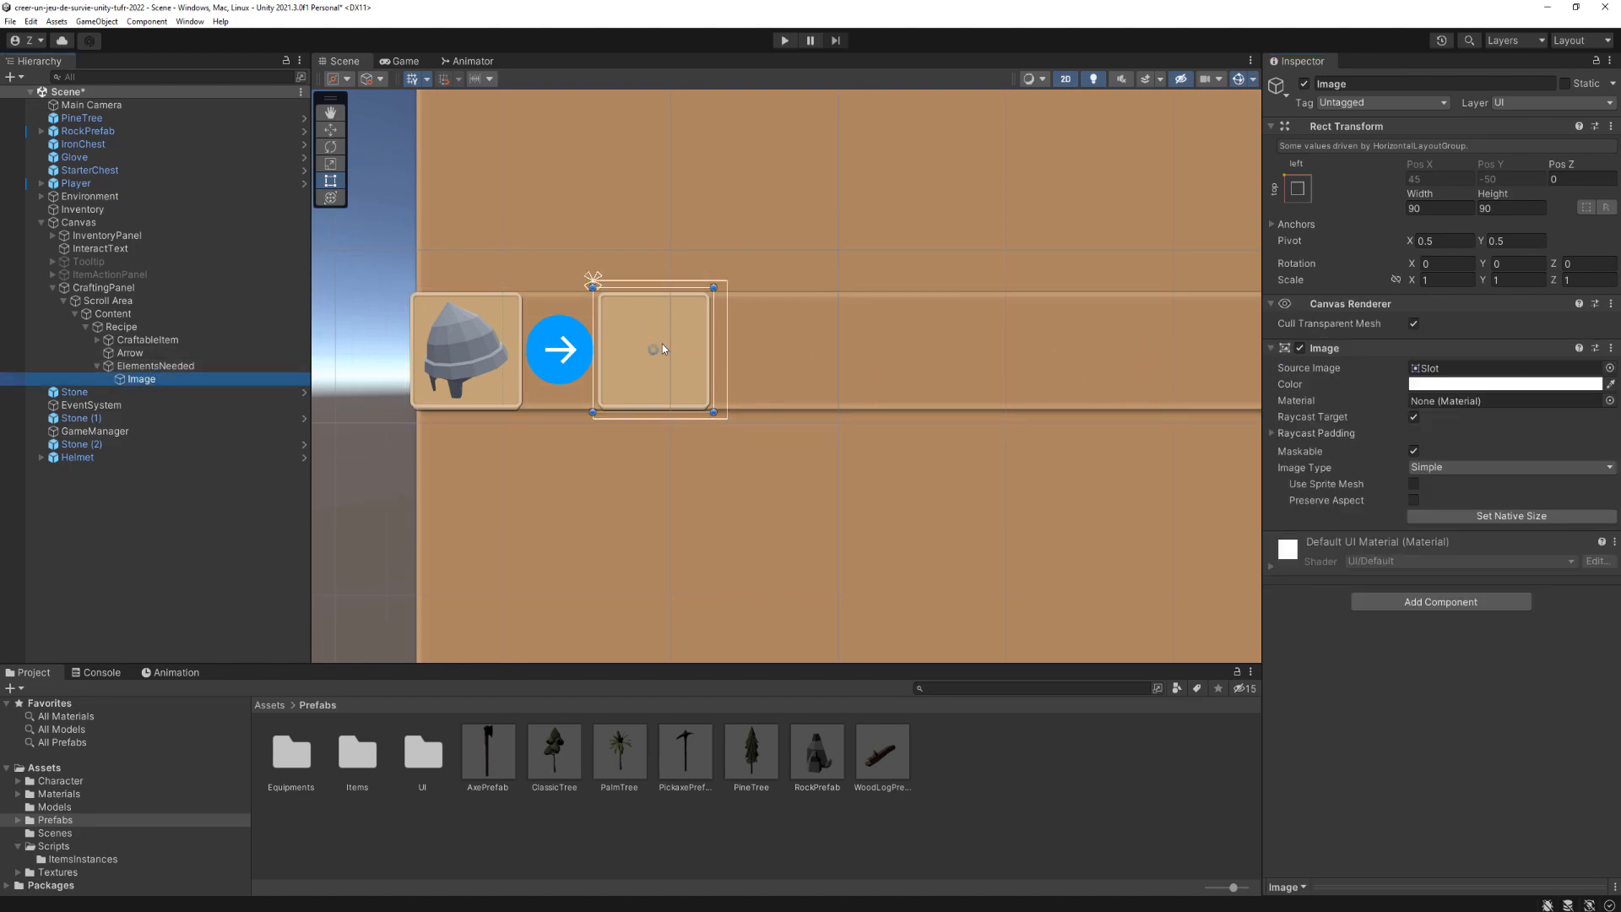
right_click(145, 380)
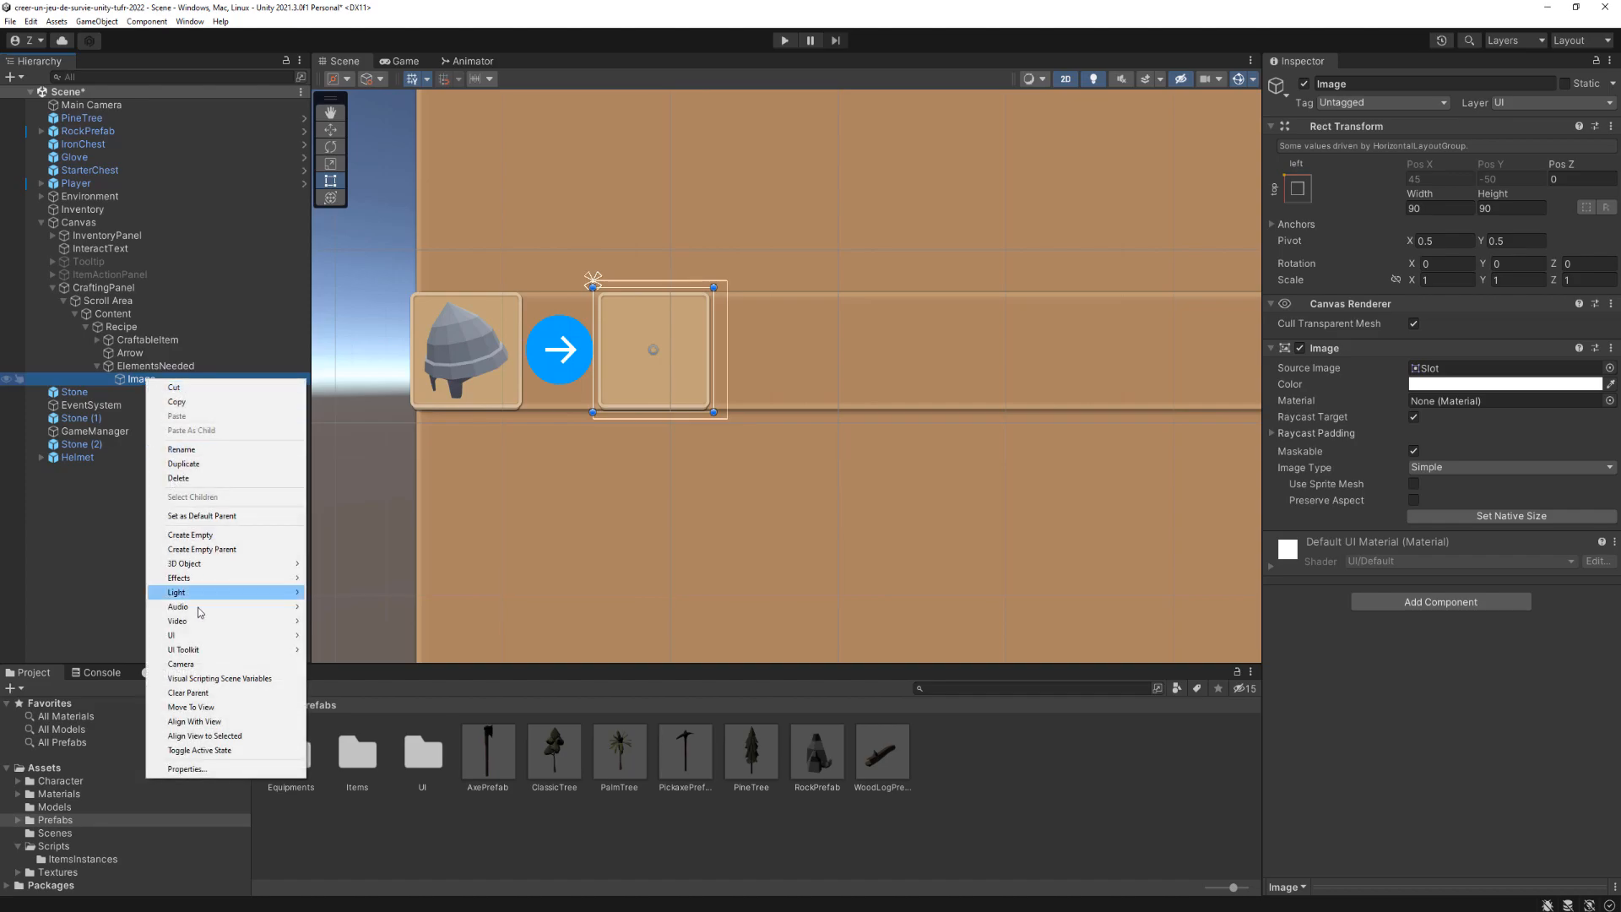
mouse_move(215, 638)
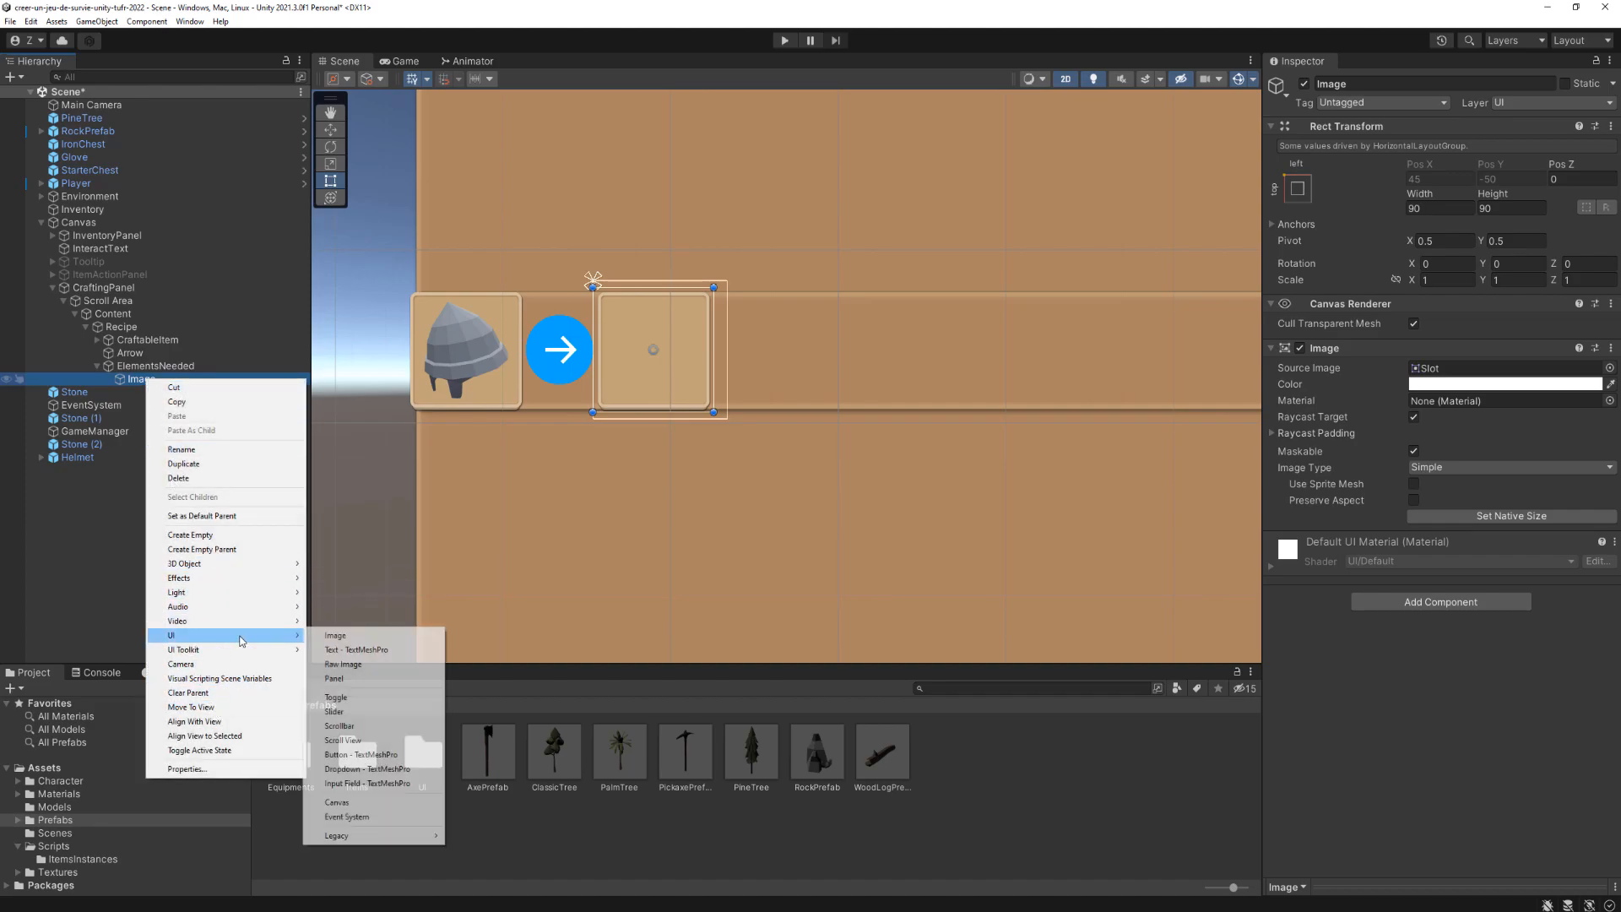
left_click(332, 638)
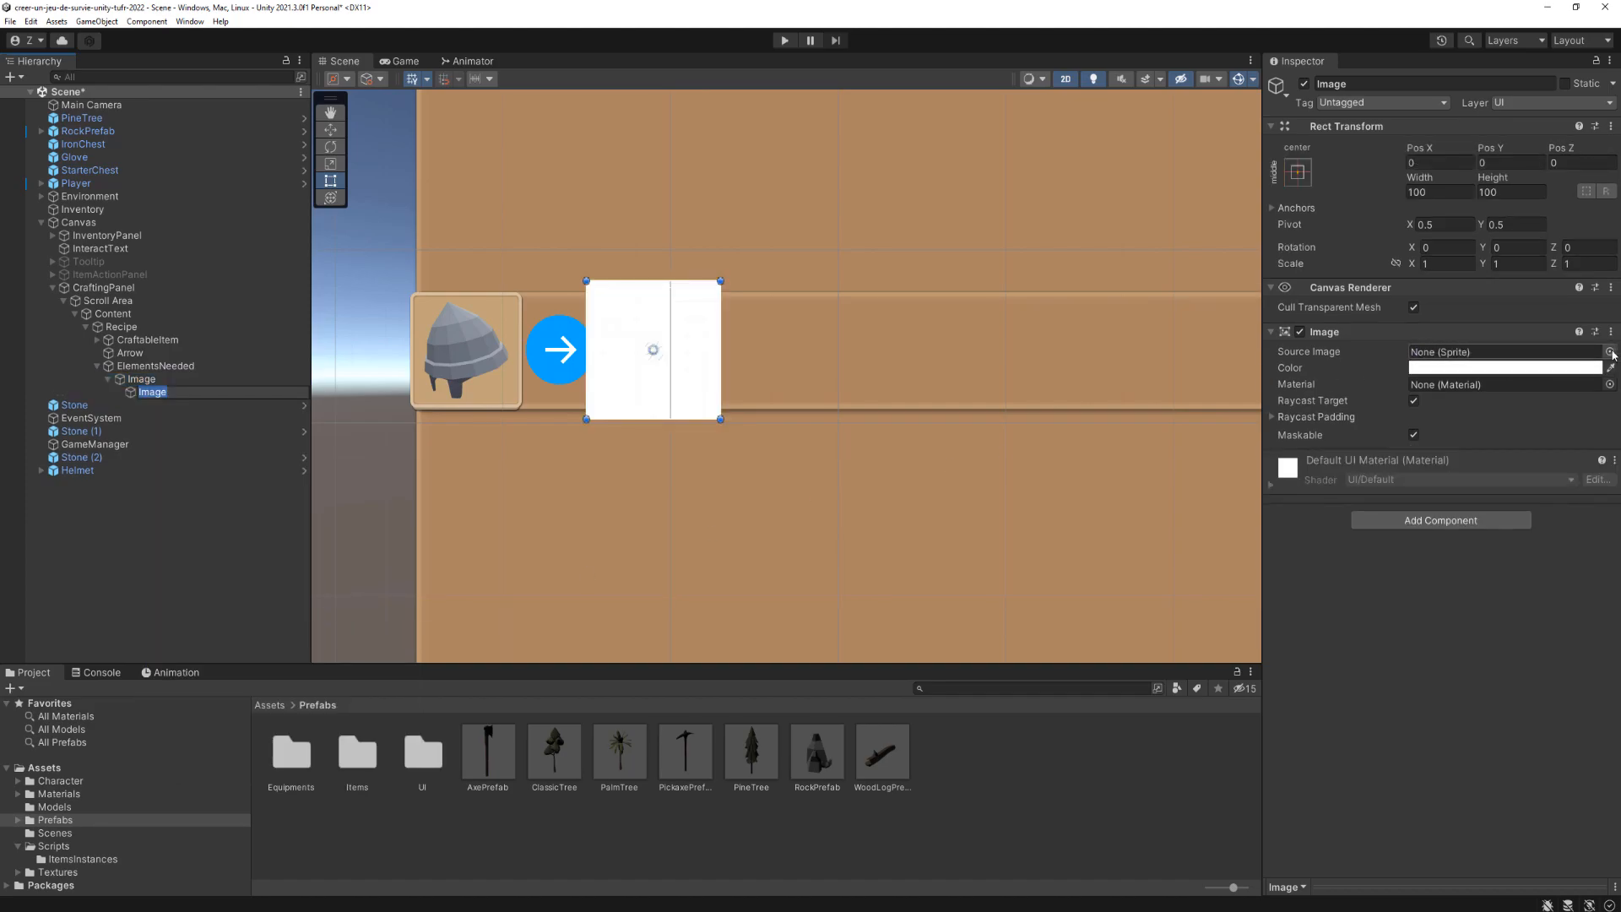
left_click(1609, 353)
scroll(971, 524, "down", 2)
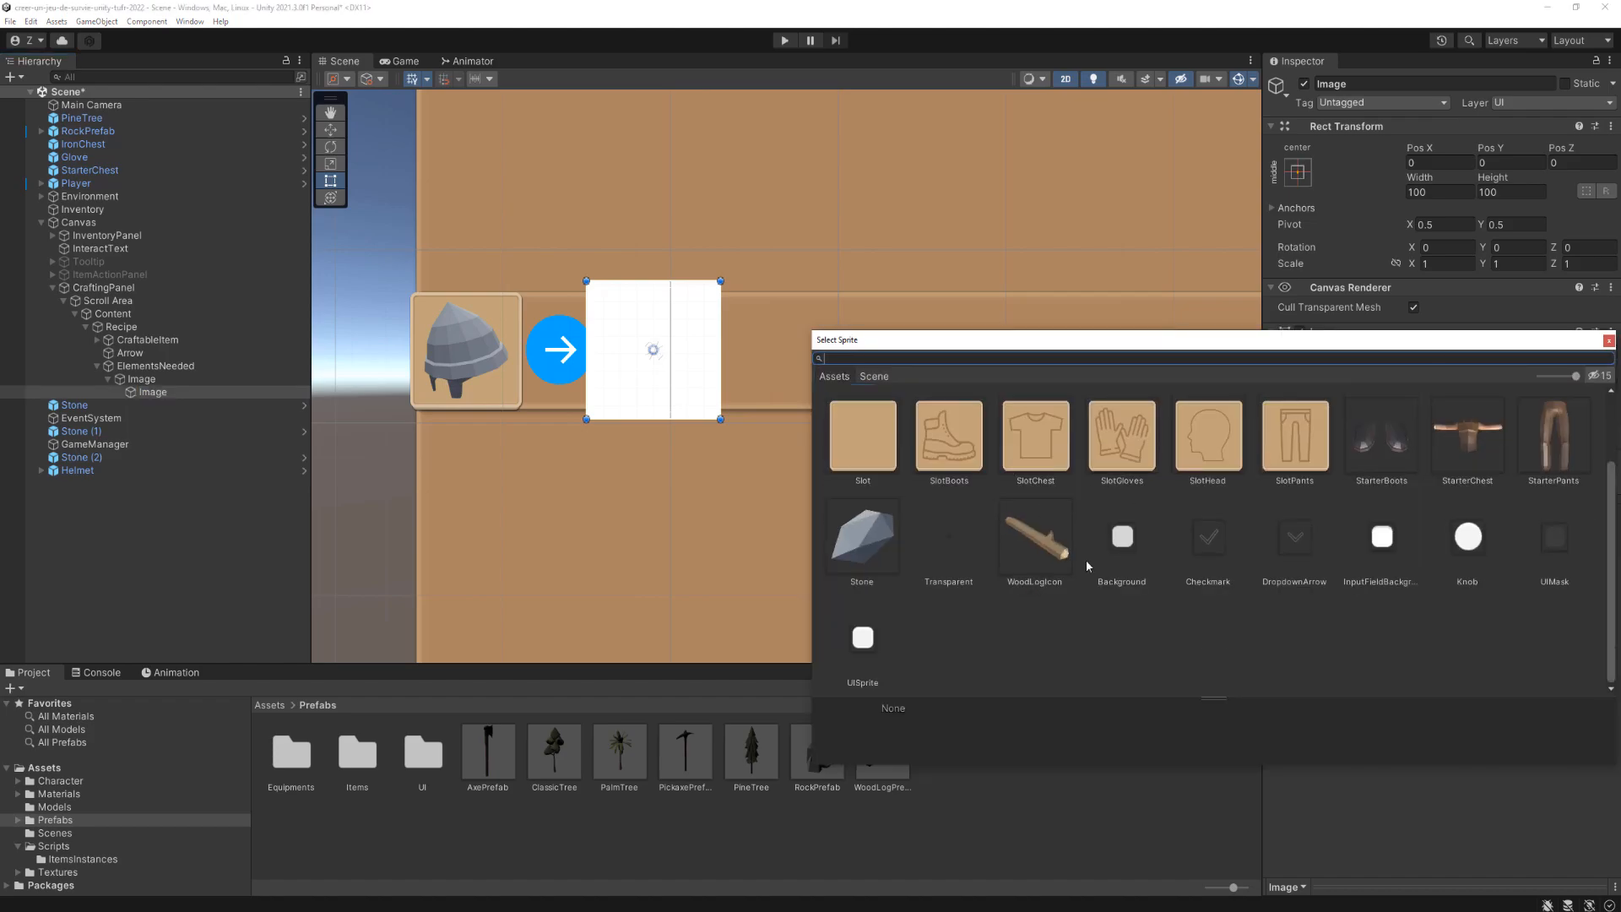
left_click(1044, 535)
left_click(1609, 340)
scroll(663, 342, "up", 2)
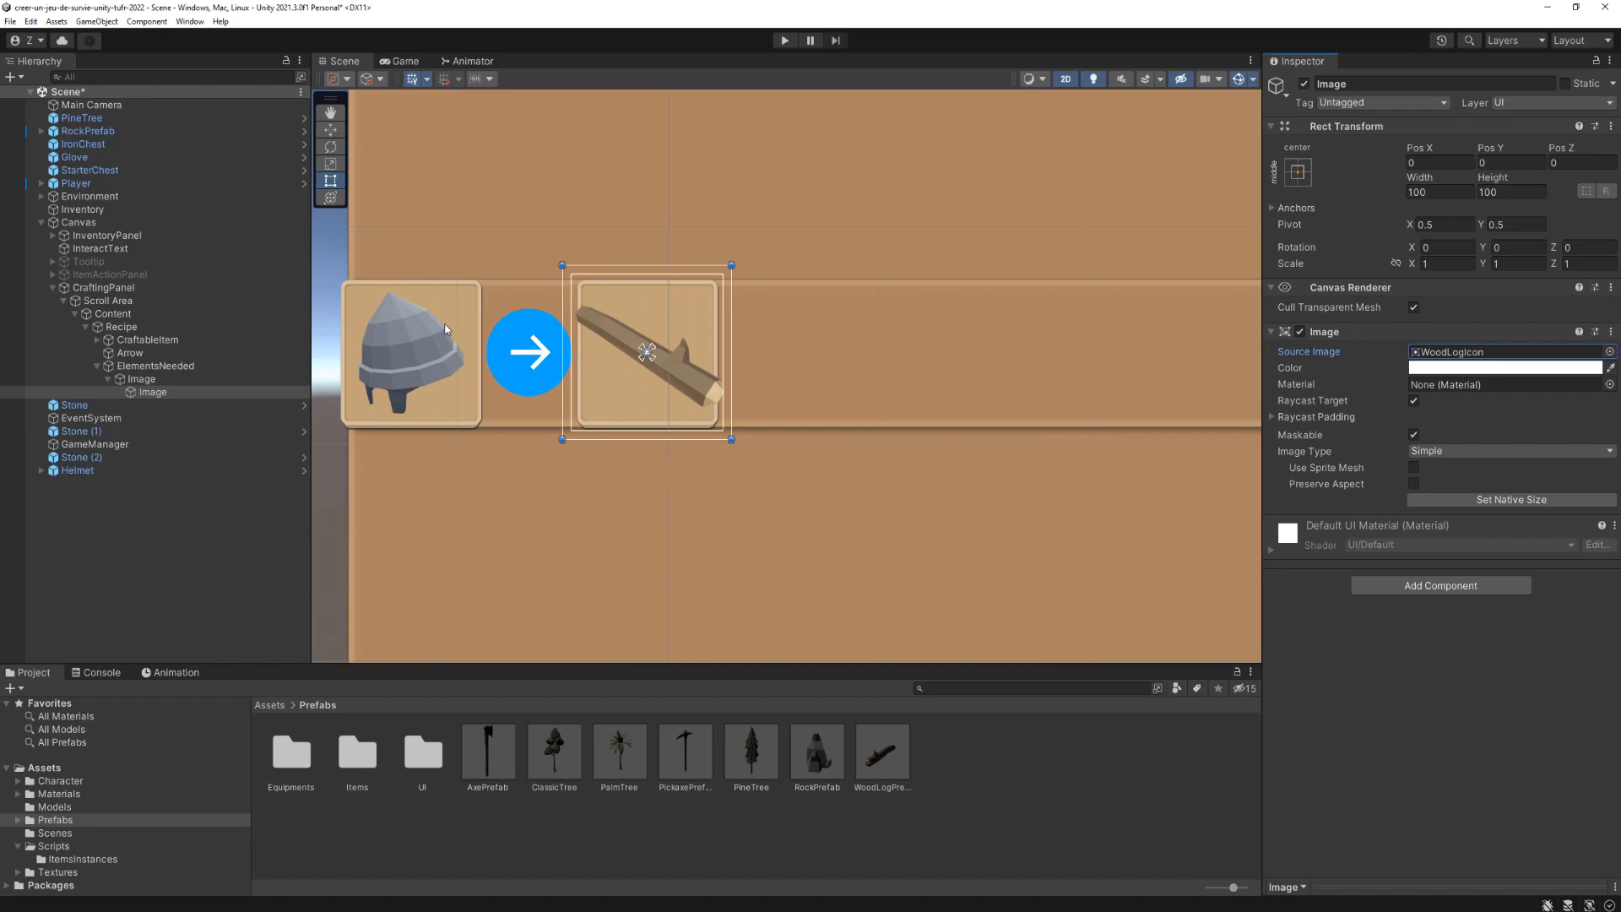
scroll(456, 337, "down", 3)
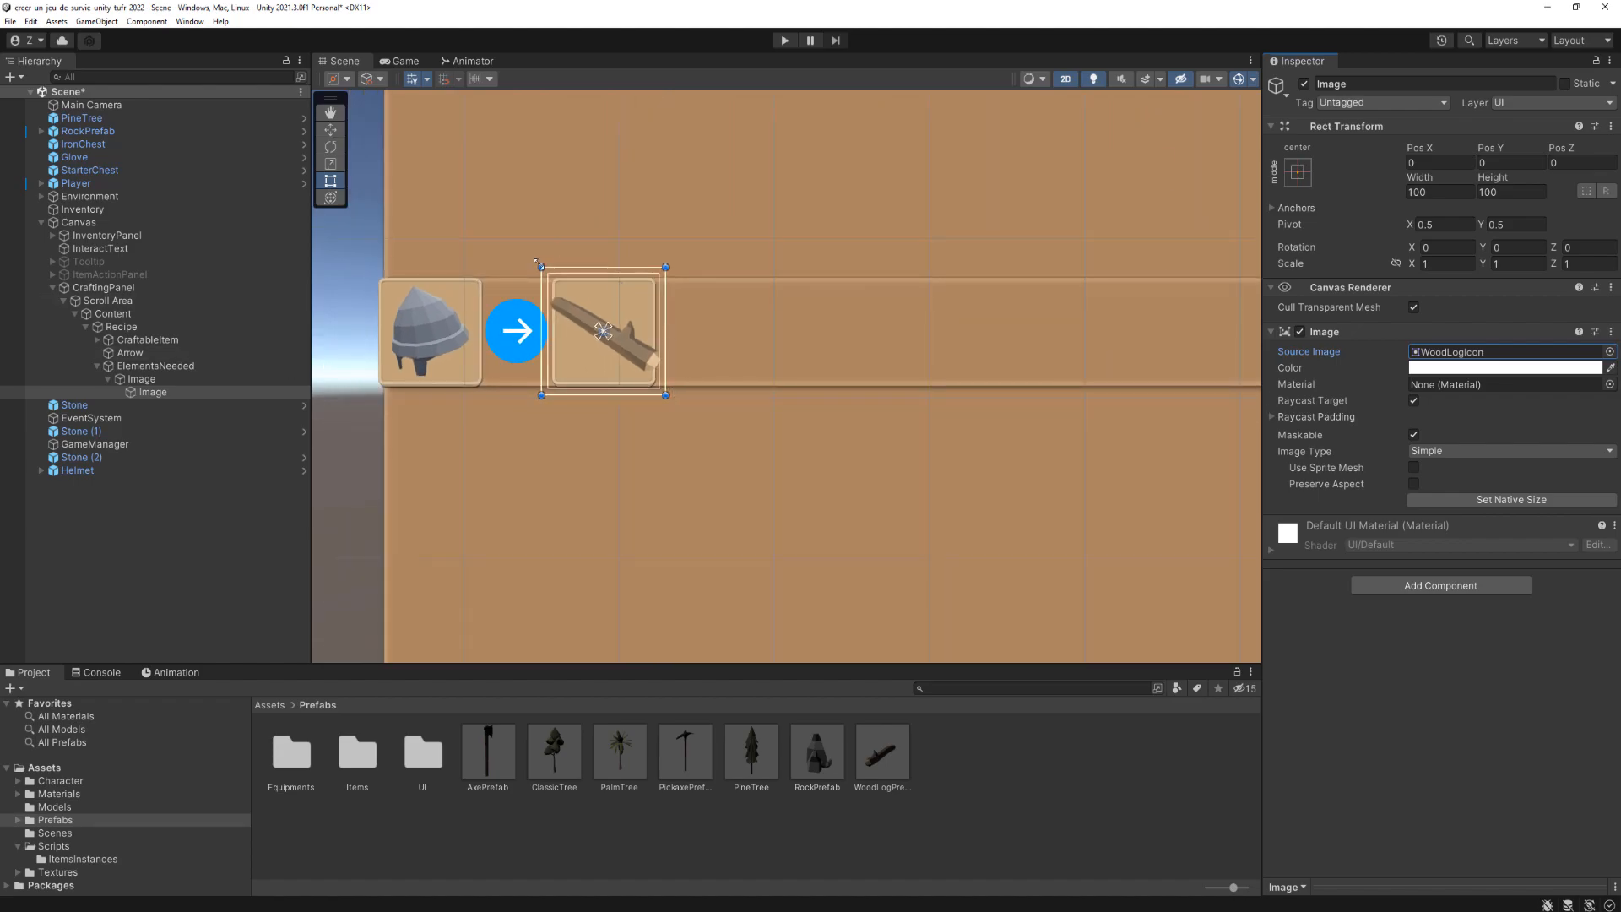
scroll(655, 344, "down", 1)
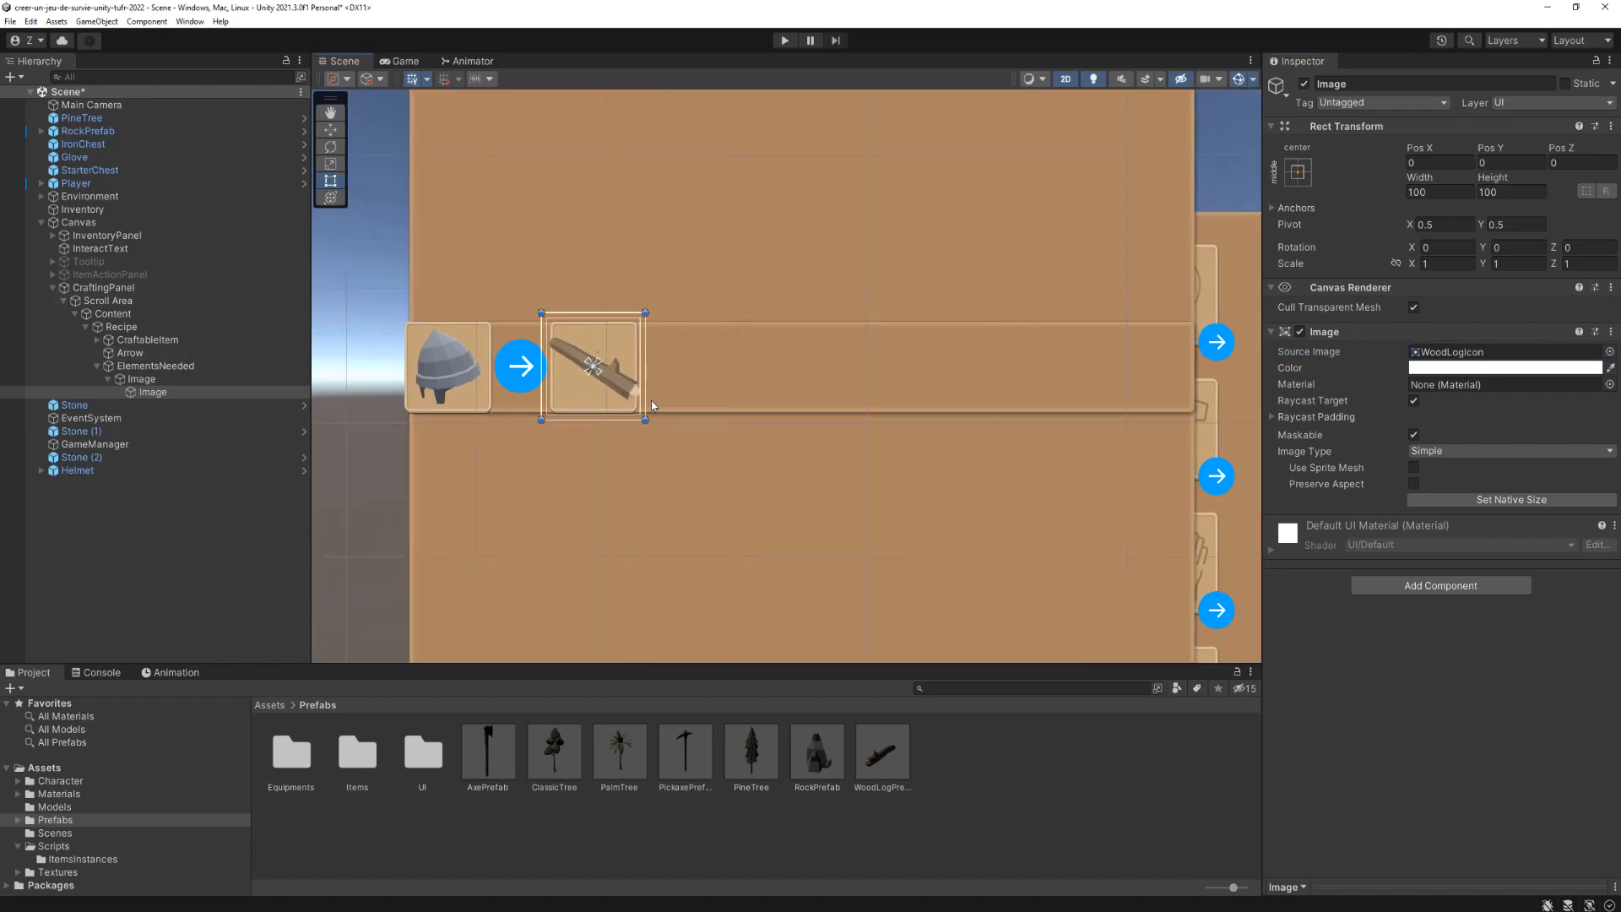
Step: Set the width and height of the wood log icon image to 75
left_click(1436, 192)
type("75")
left_click(1516, 193)
type("75")
key("Return")
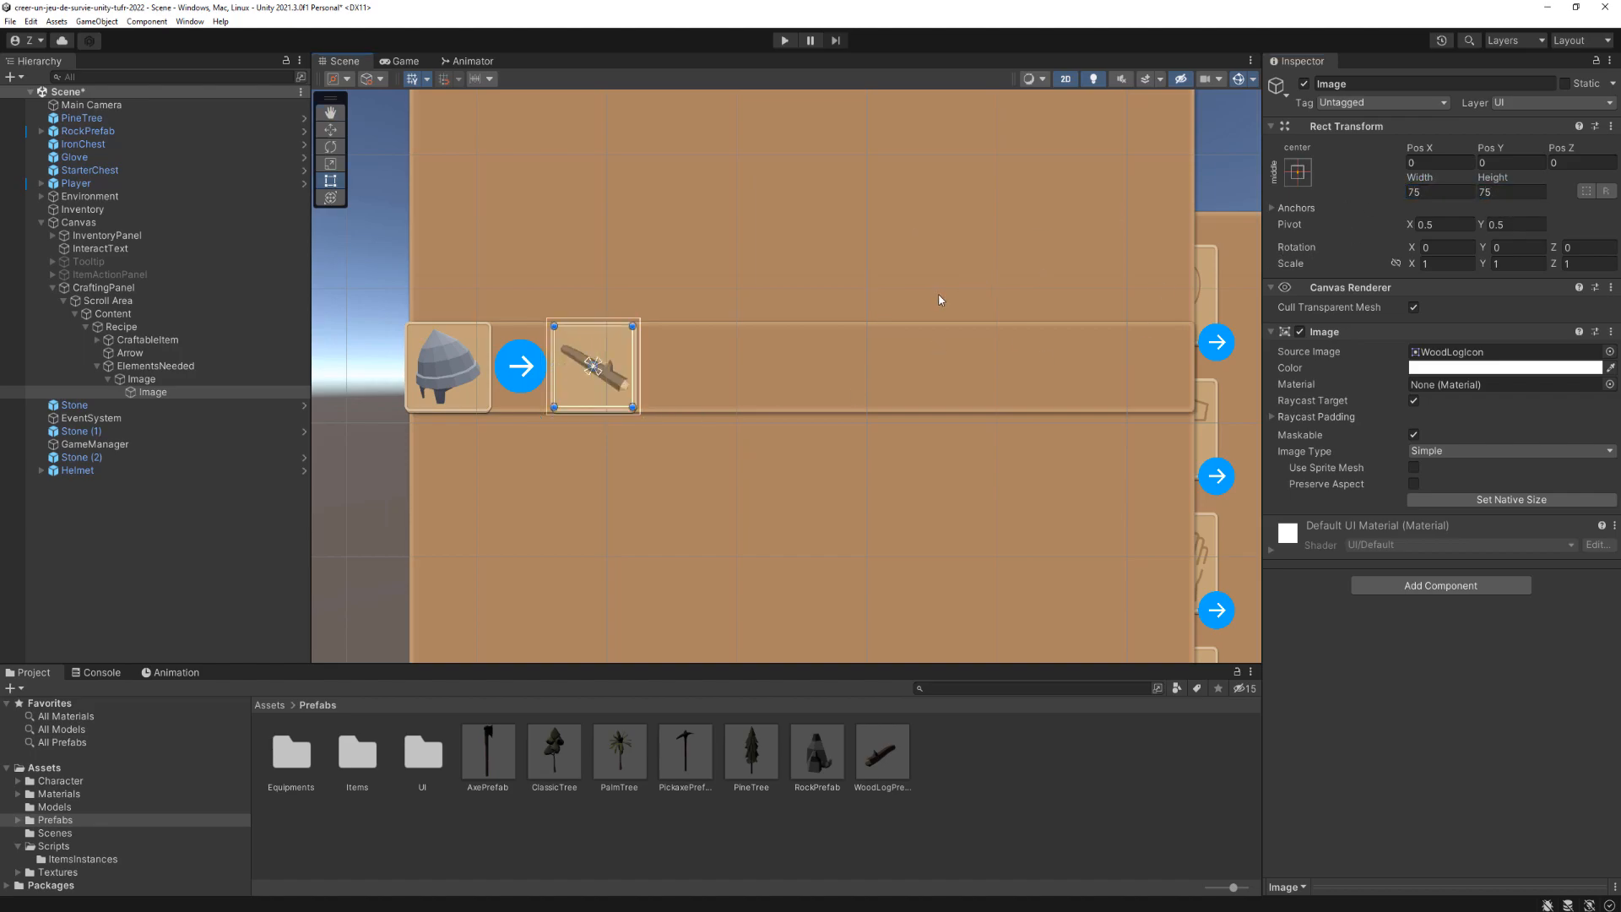
scroll(853, 373, "down", 2)
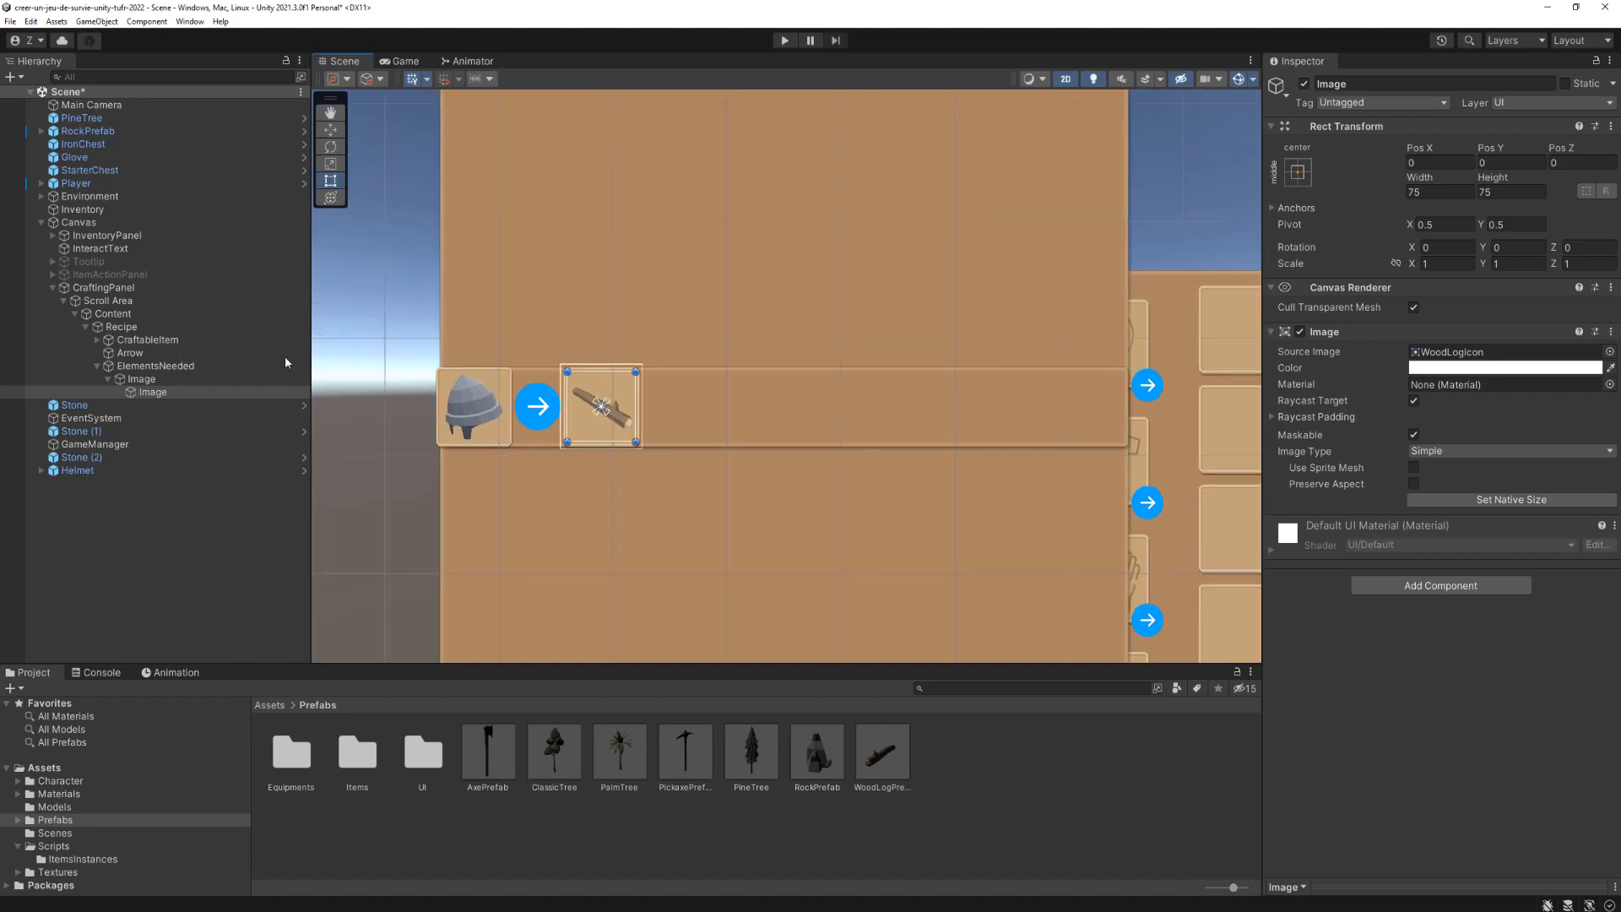
Step: Duplicate the wood log slot five times inside ElementsNeeded and check the recipe row in the Game view
left_click(176, 381)
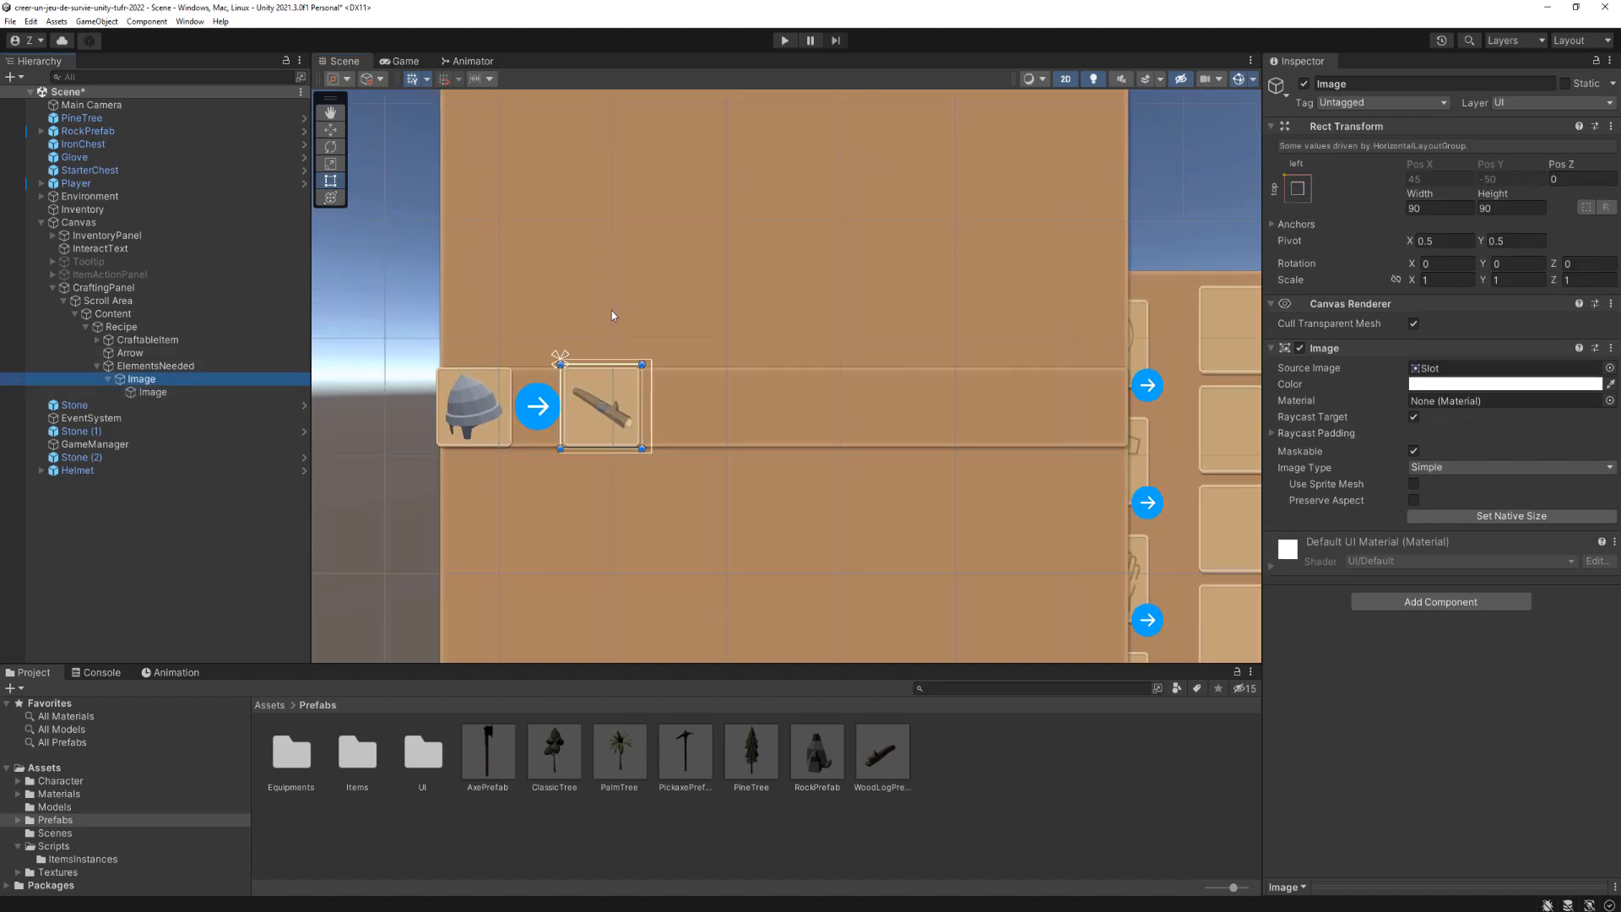
scroll(558, 336, "down", 1)
scroll(557, 336, "down", 1)
key("ctrl+d")
key("ctrl+d")
key("ctrl+d")
key("ctrl+d")
key("ctrl+d")
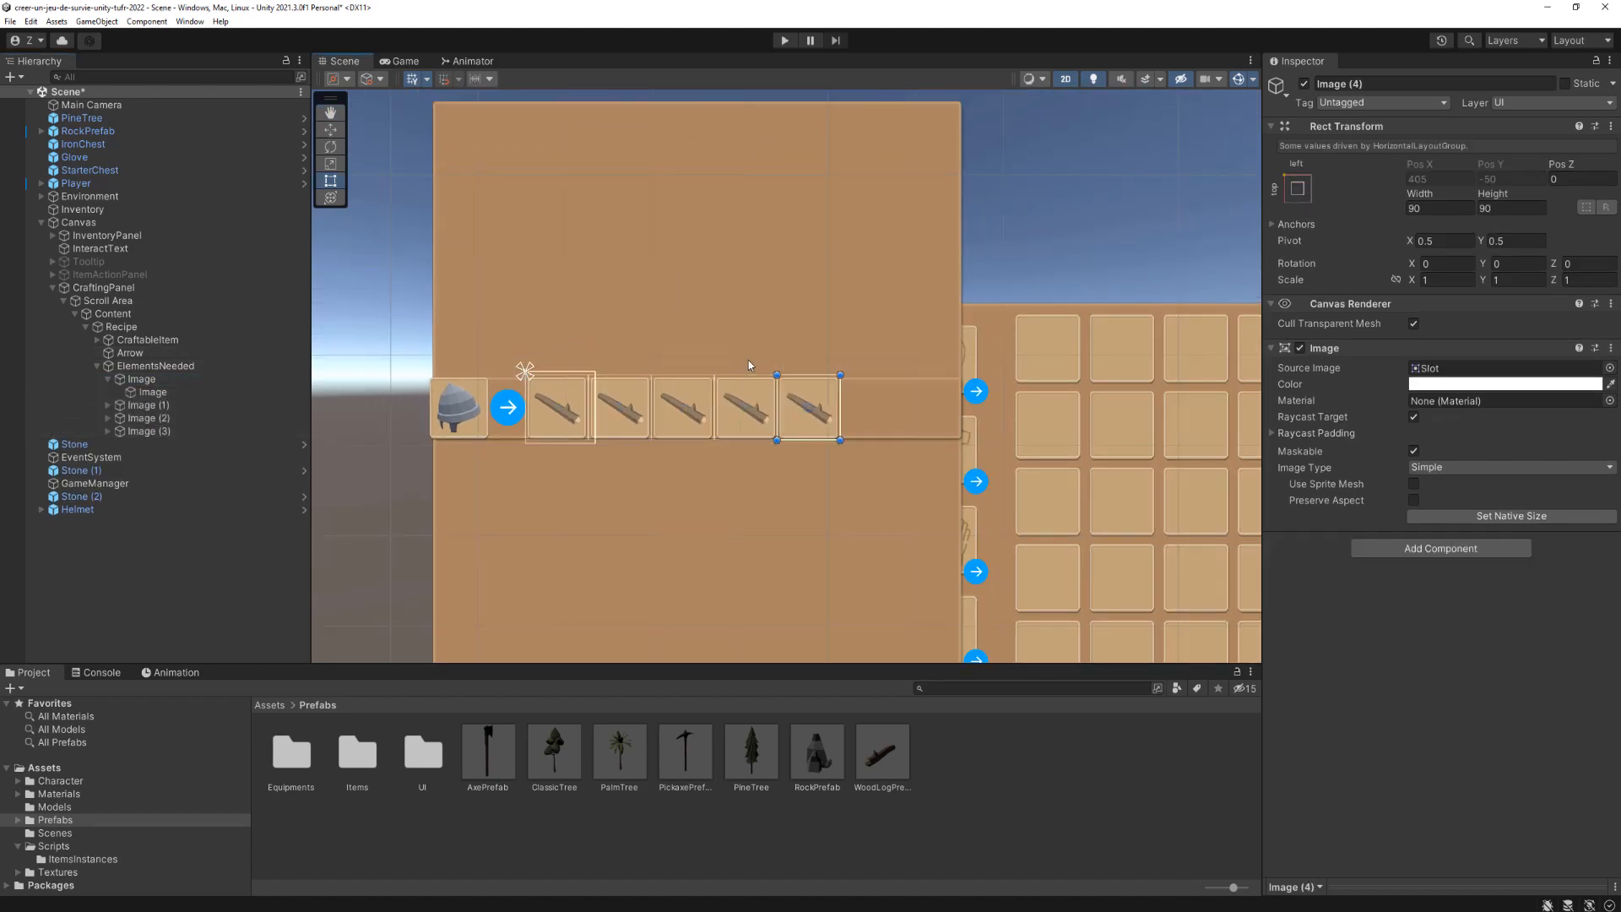
scroll(680, 418, "up", 2)
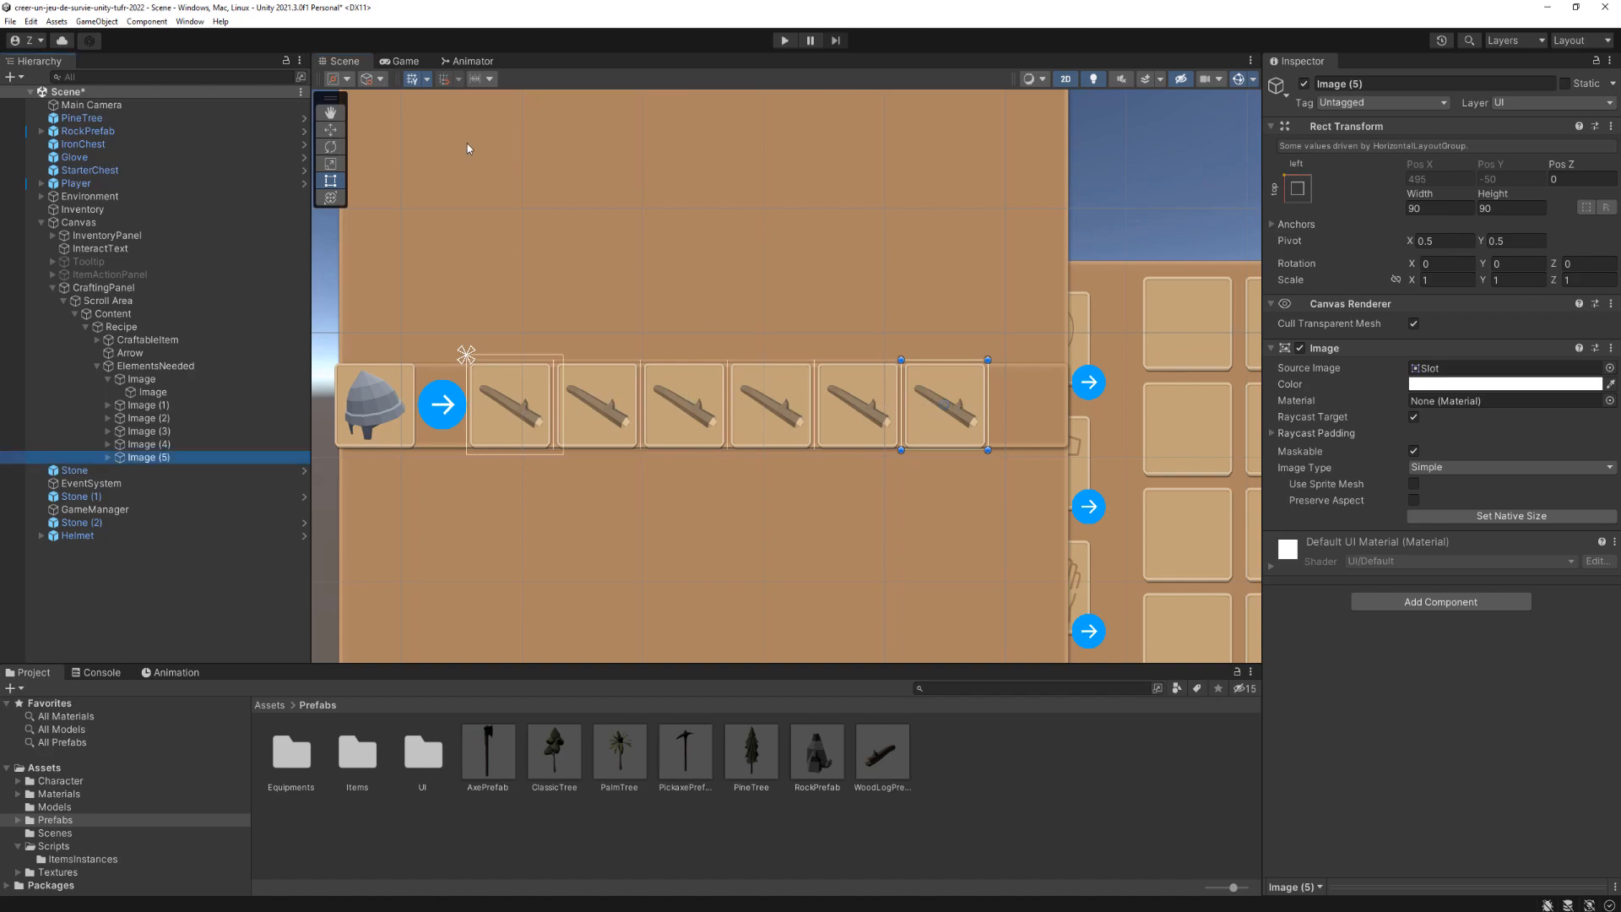
left_click(404, 61)
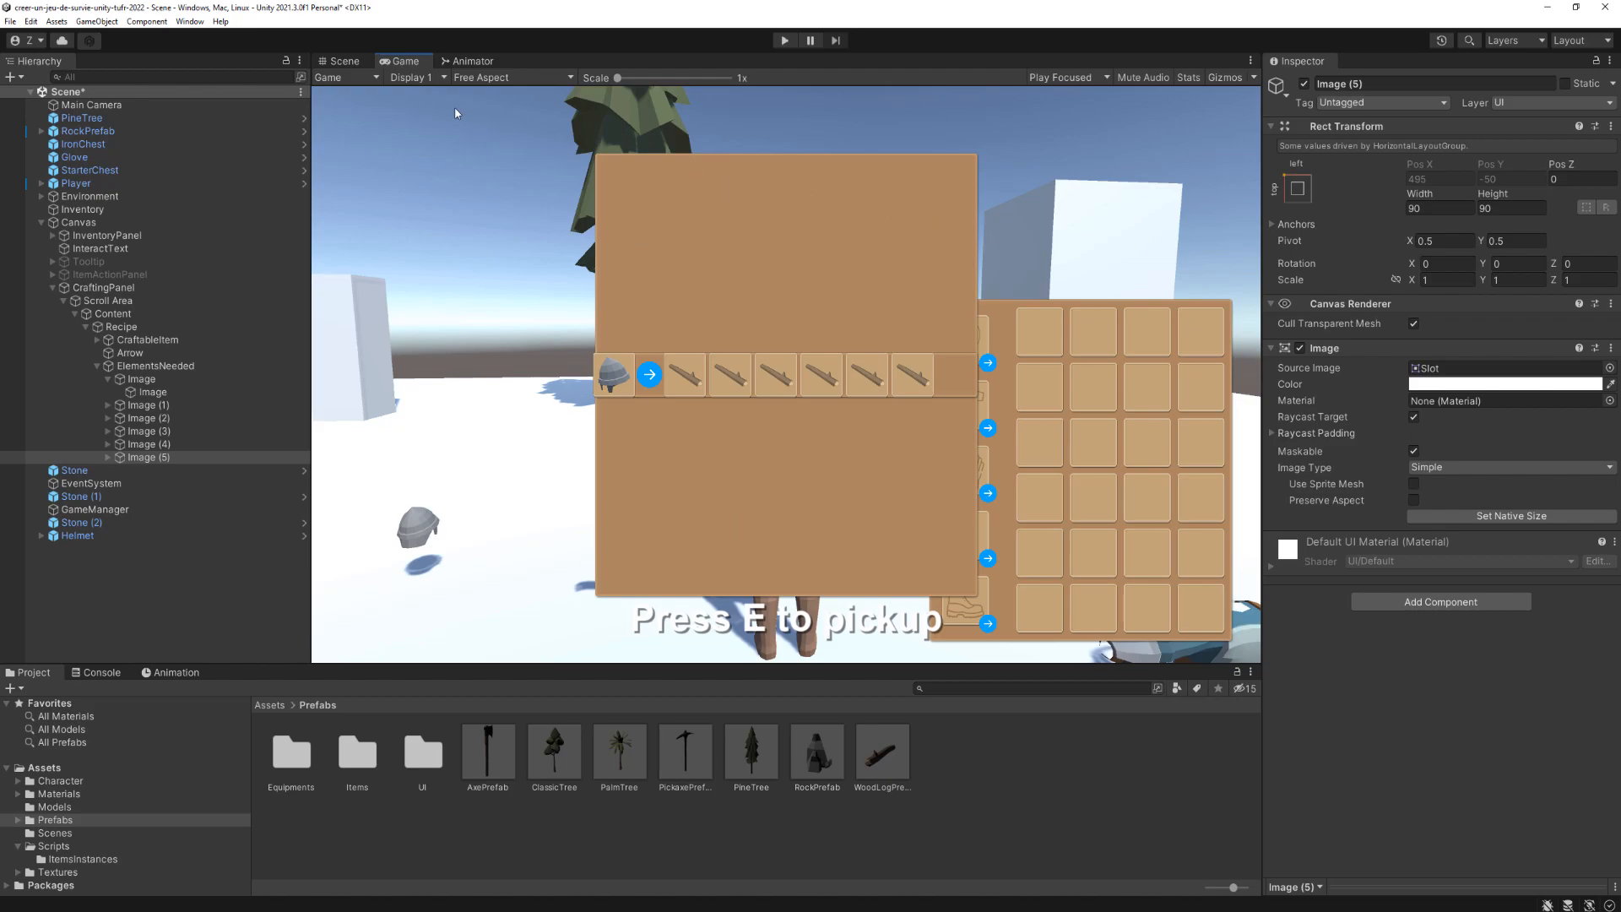
left_click(342, 61)
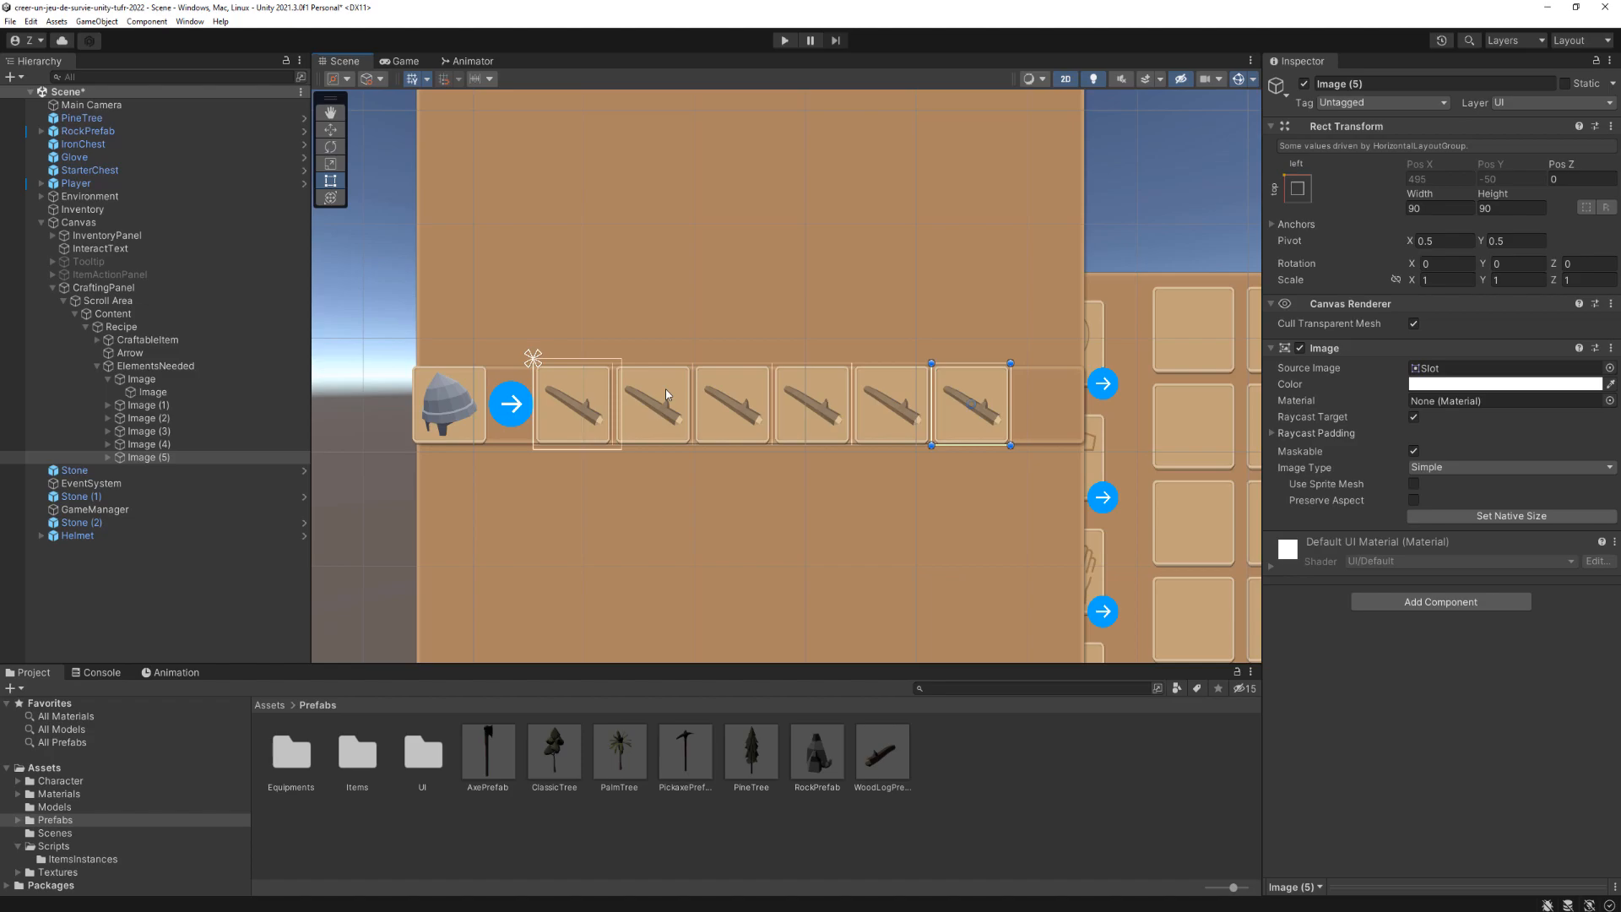
Step: Stretch the Recipe row to about 120 high and set its Horizontal Layout Group spacing to 13.1
left_click(121, 326)
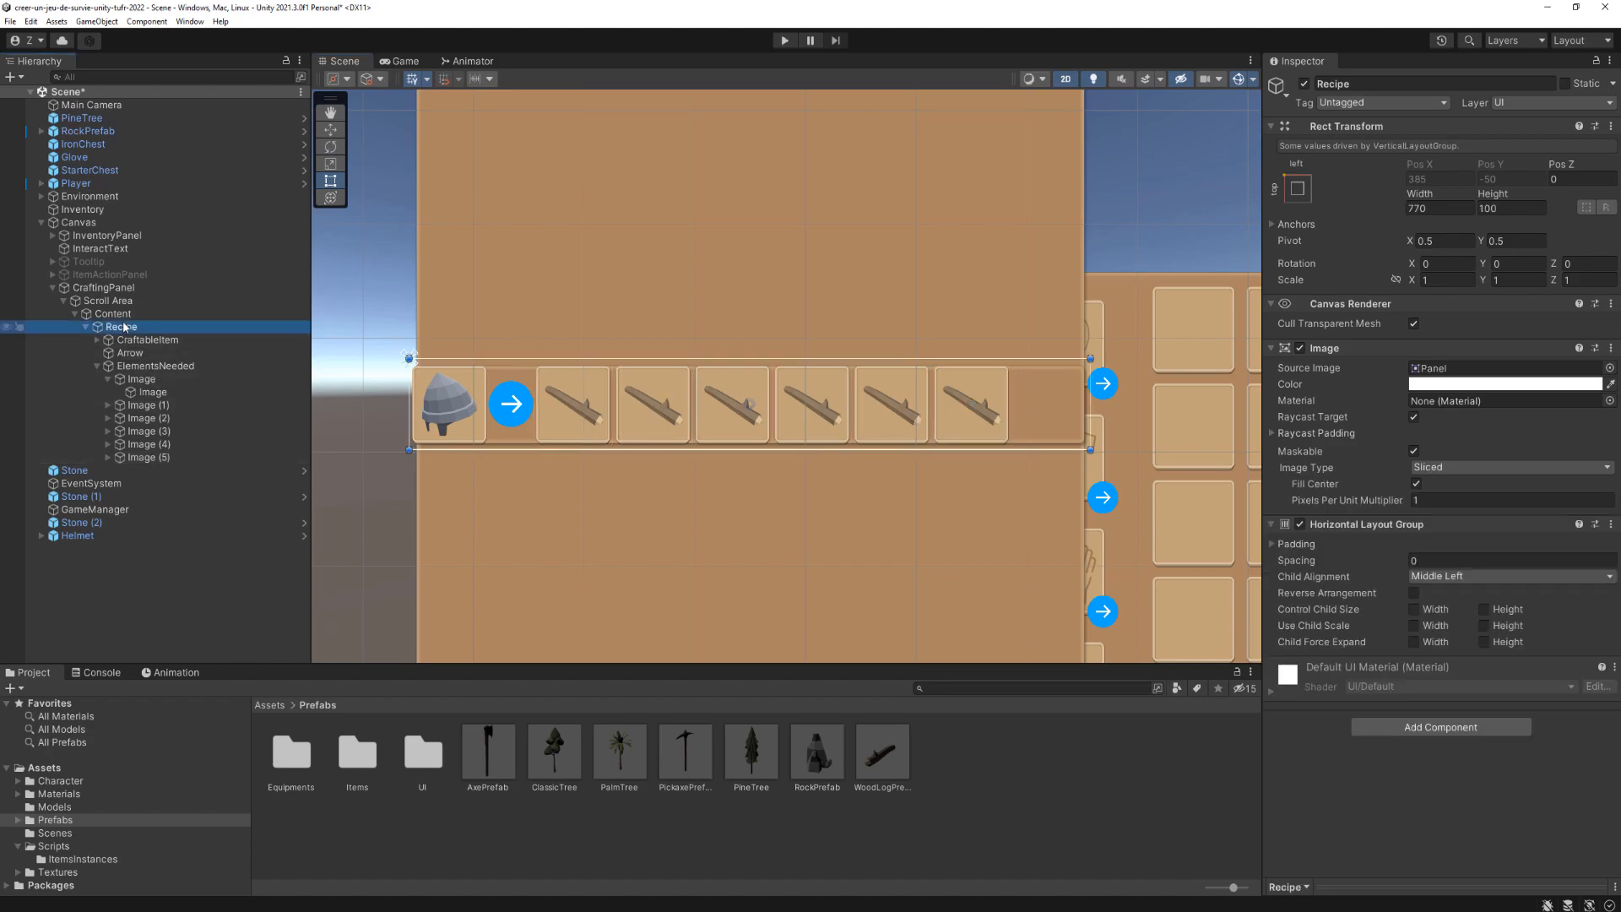
scroll(572, 391, "up", 1)
scroll(573, 391, "up", 1)
left_click_drag(734, 359, 734, 333)
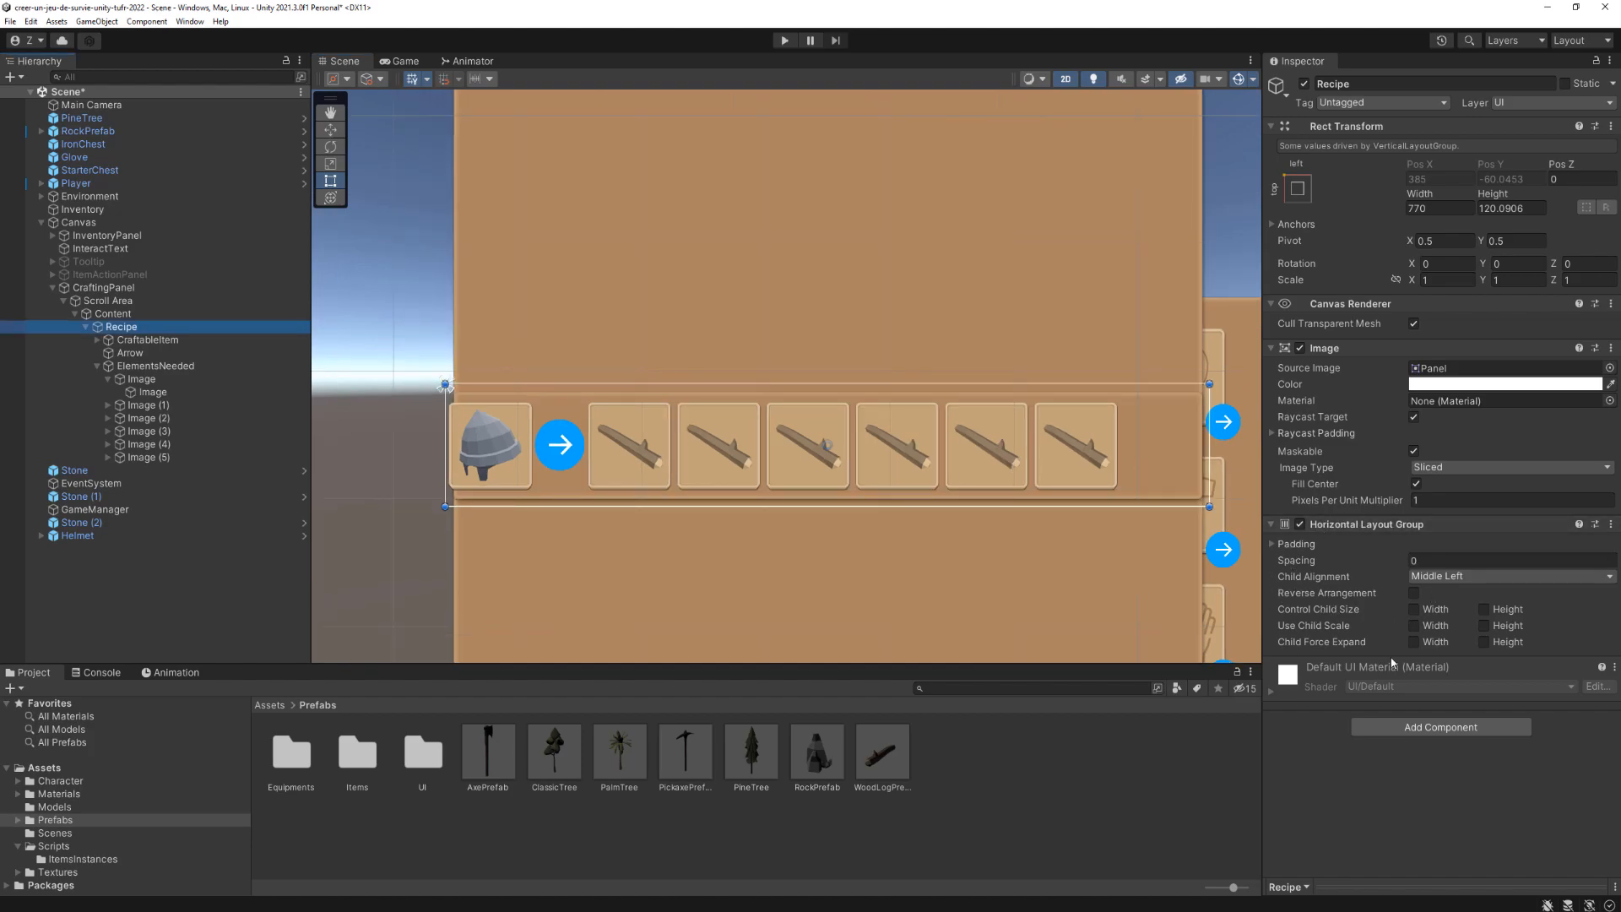
left_click_drag(1290, 564, 1380, 564)
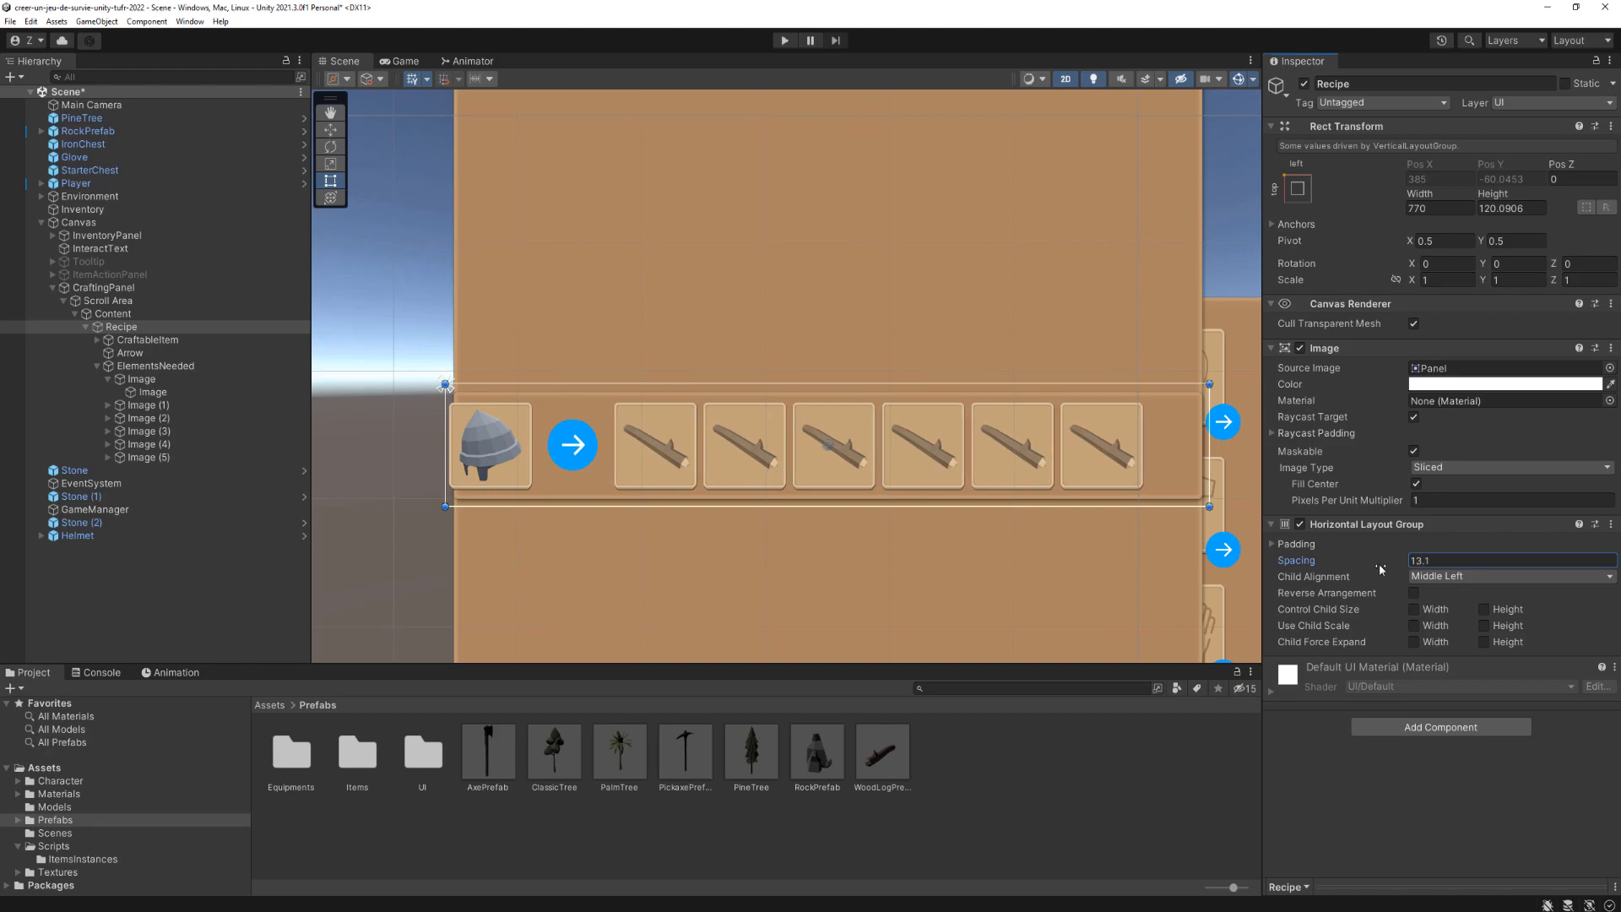
Step: Set the left padding of the Recipe's Horizontal Layout Group to 15
left_click(1271, 544)
middle_click_drag(1042, 527, 992, 526)
scroll(348, 446, "up", 6)
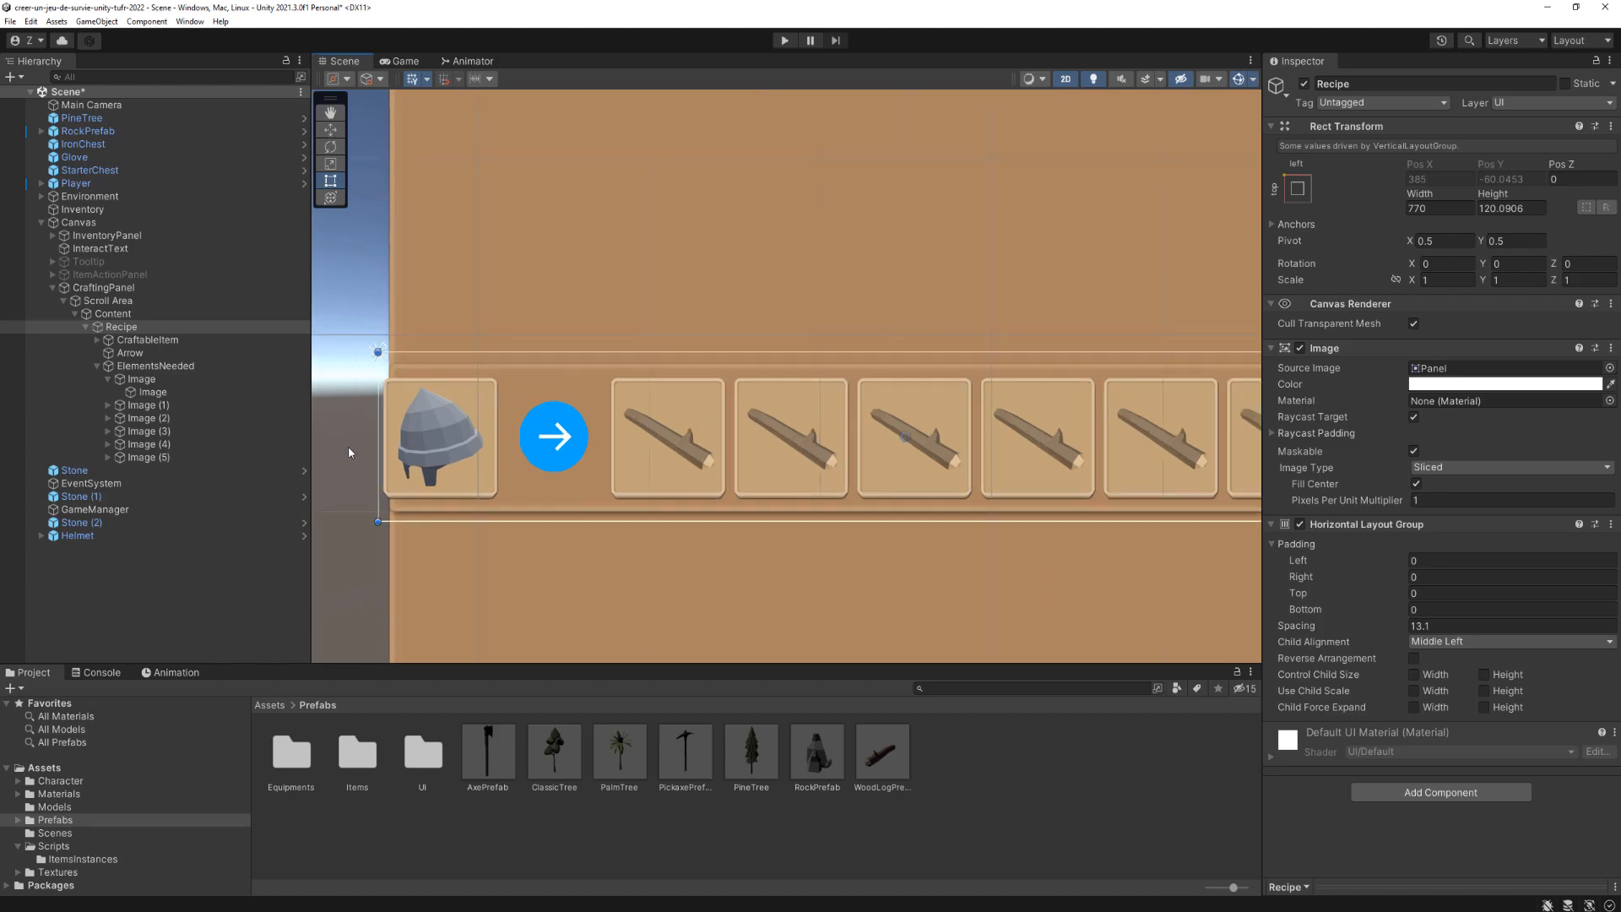
scroll(692, 410, "down", 5)
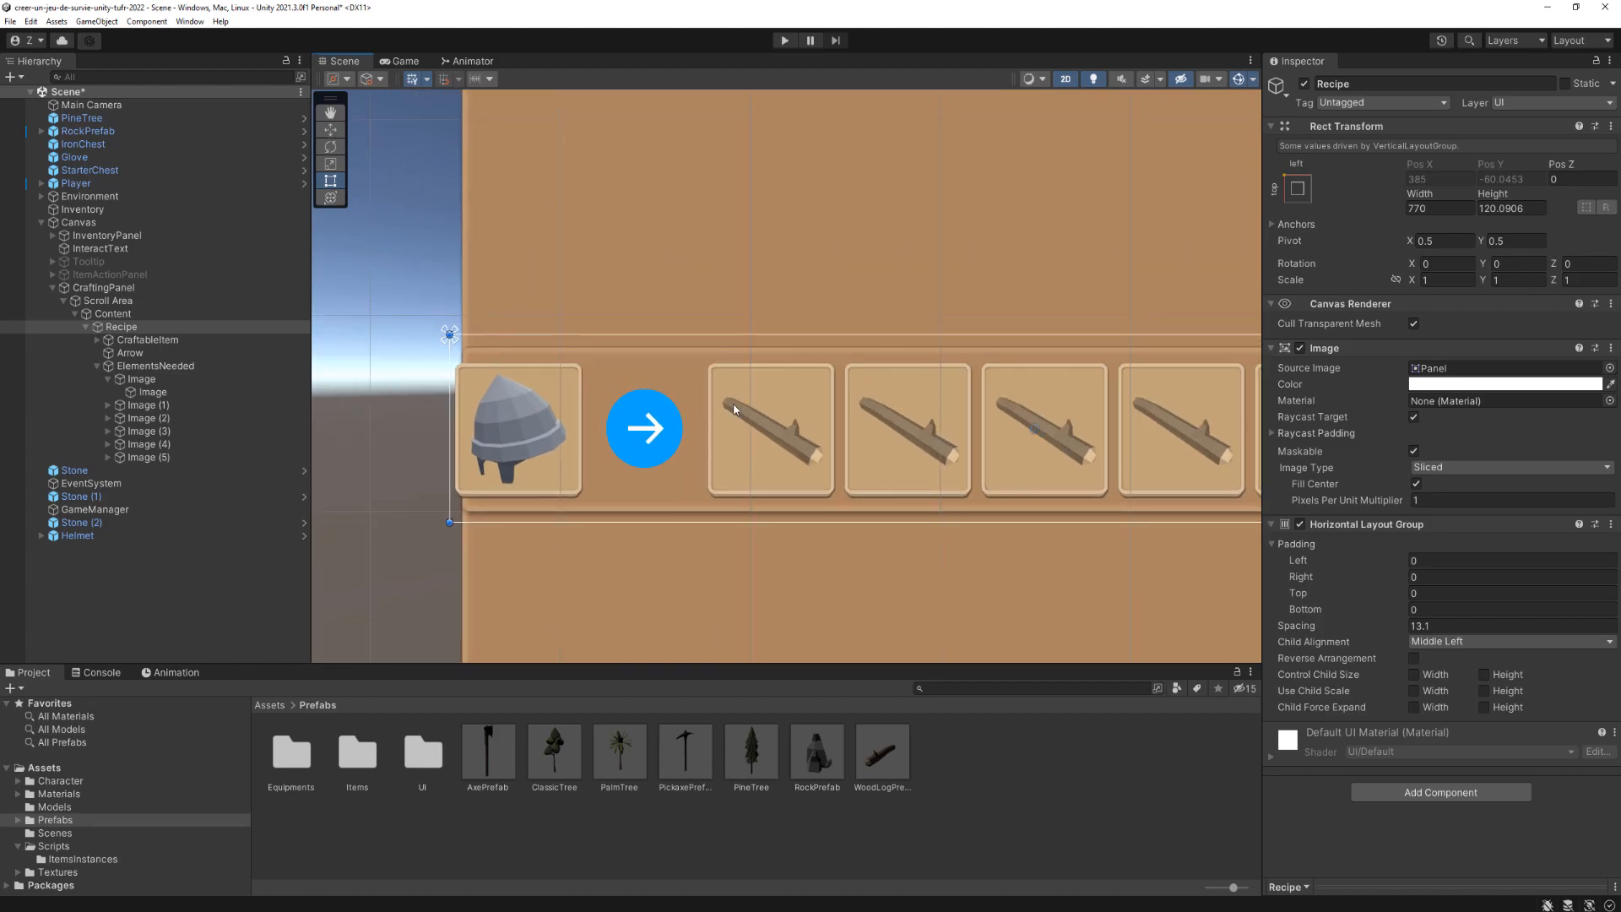
middle_click_drag(832, 401, 733, 424)
scroll(732, 424, "down", 7)
left_click(1434, 562)
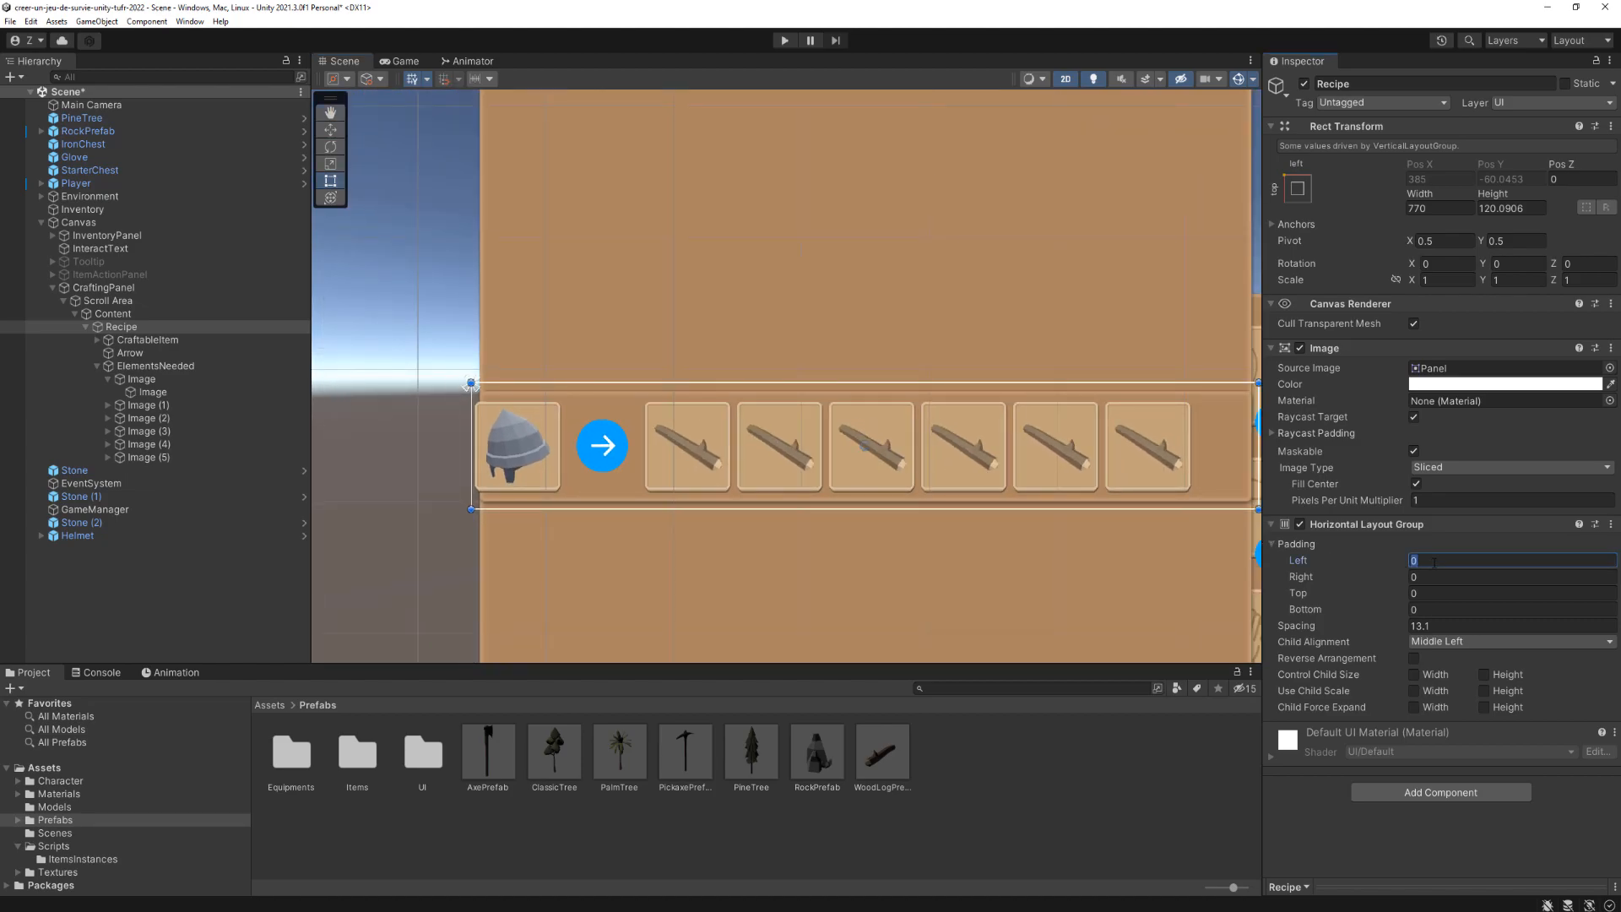
type("10")
key("BackSpace")
type("5")
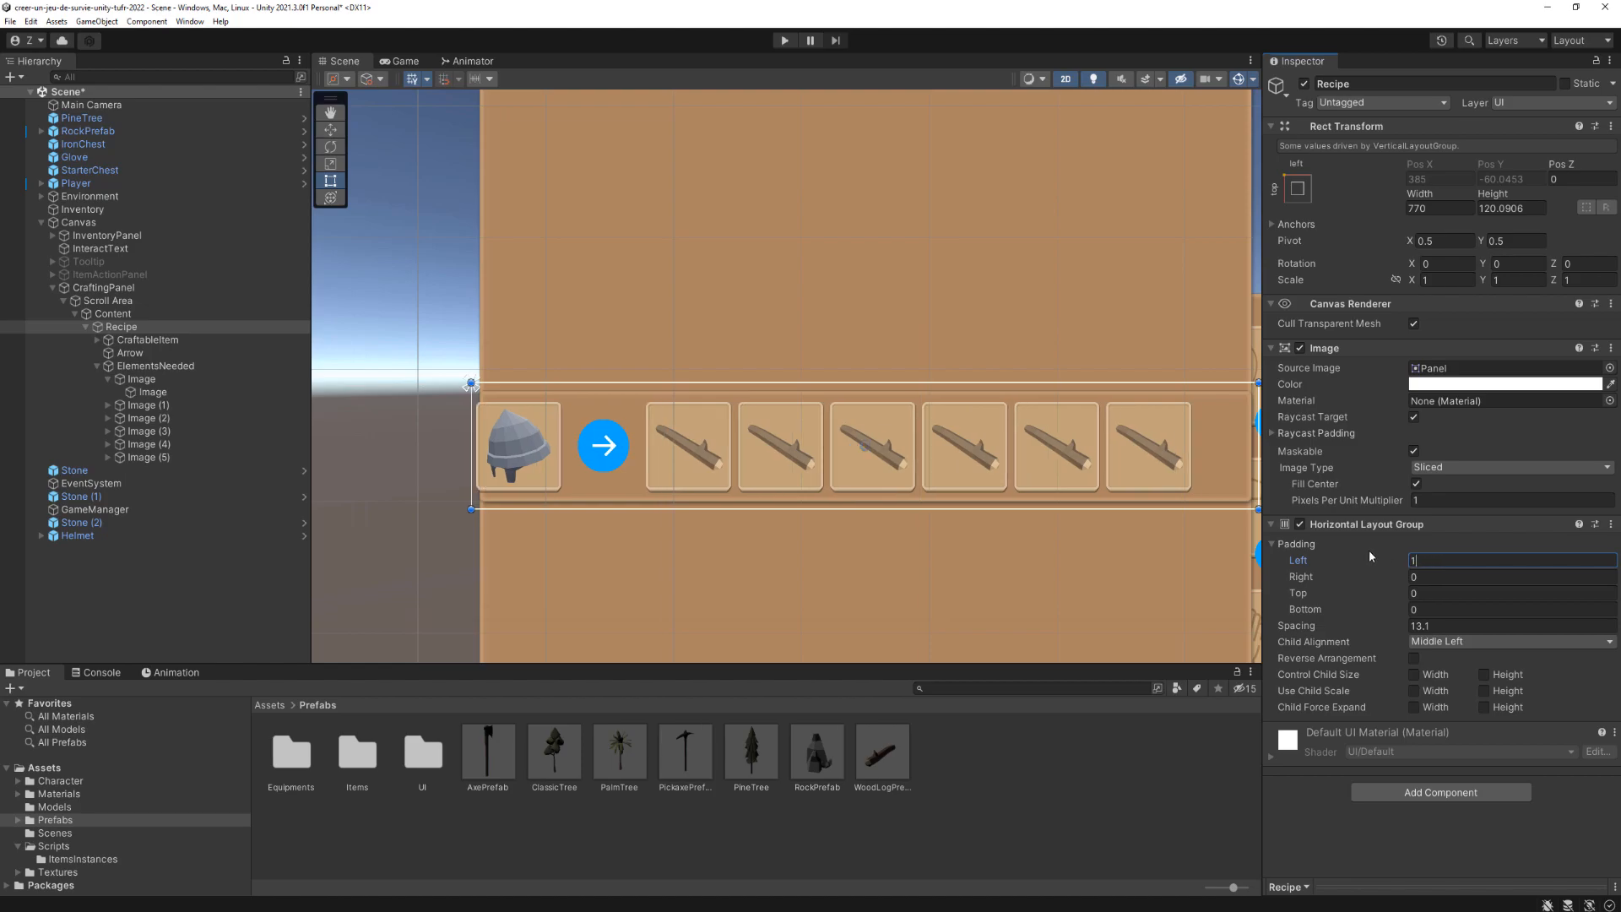
middle_click_drag(1125, 498, 1039, 500)
scroll(1209, 477, "up", 1)
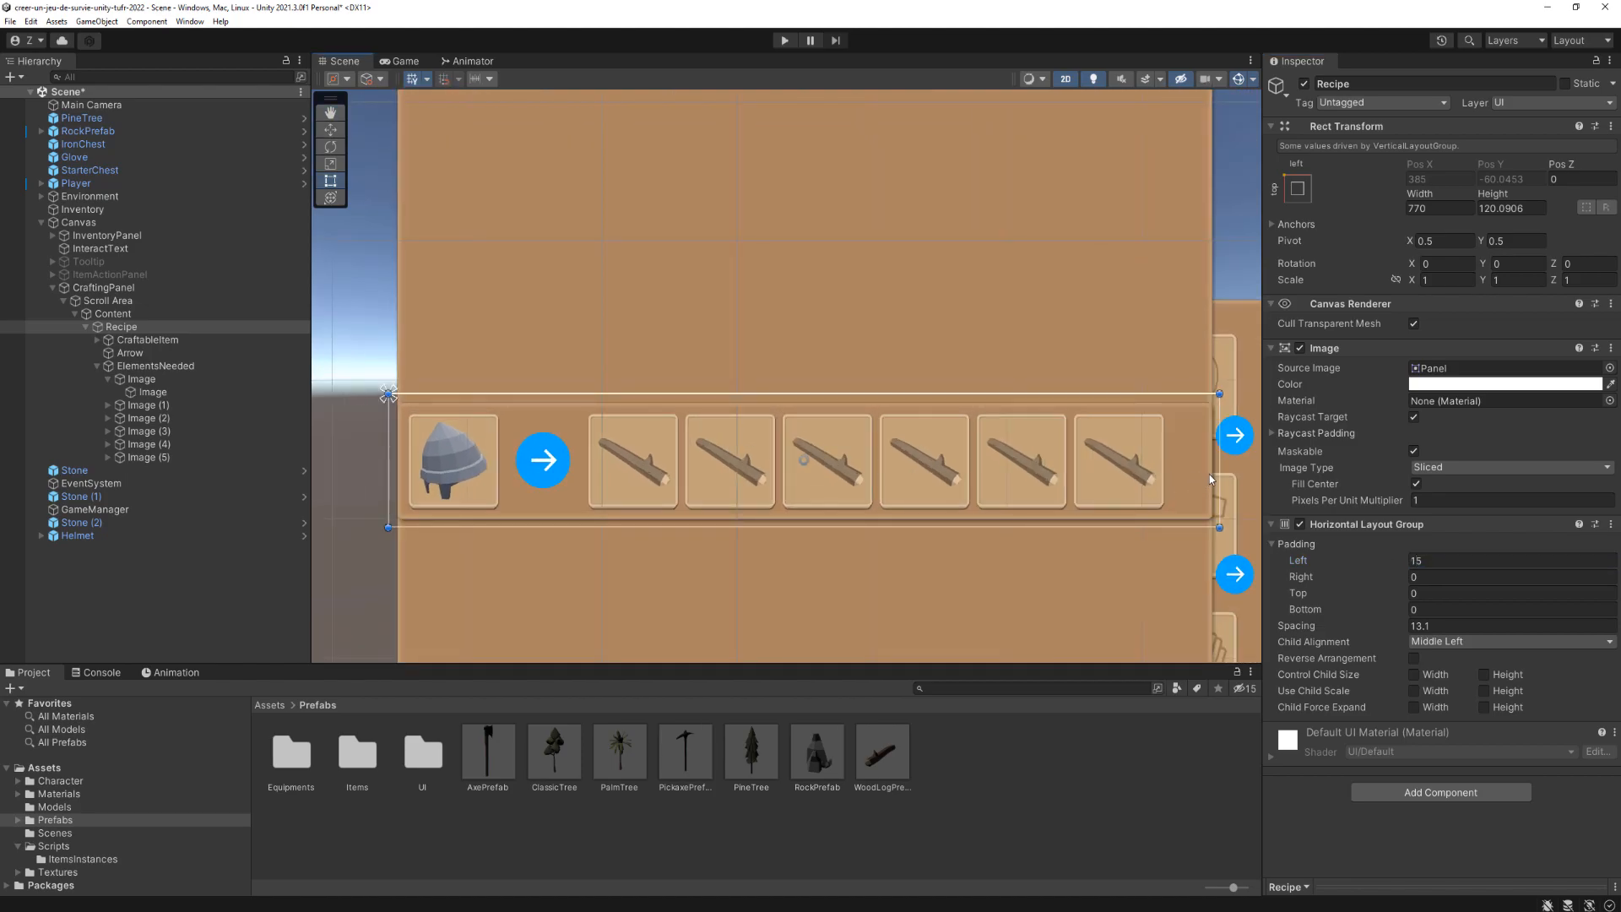
Step: Narrow the Recipe row to a width of about 737 so it ends just past the last slot
left_click_drag(1217, 473, 1186, 473)
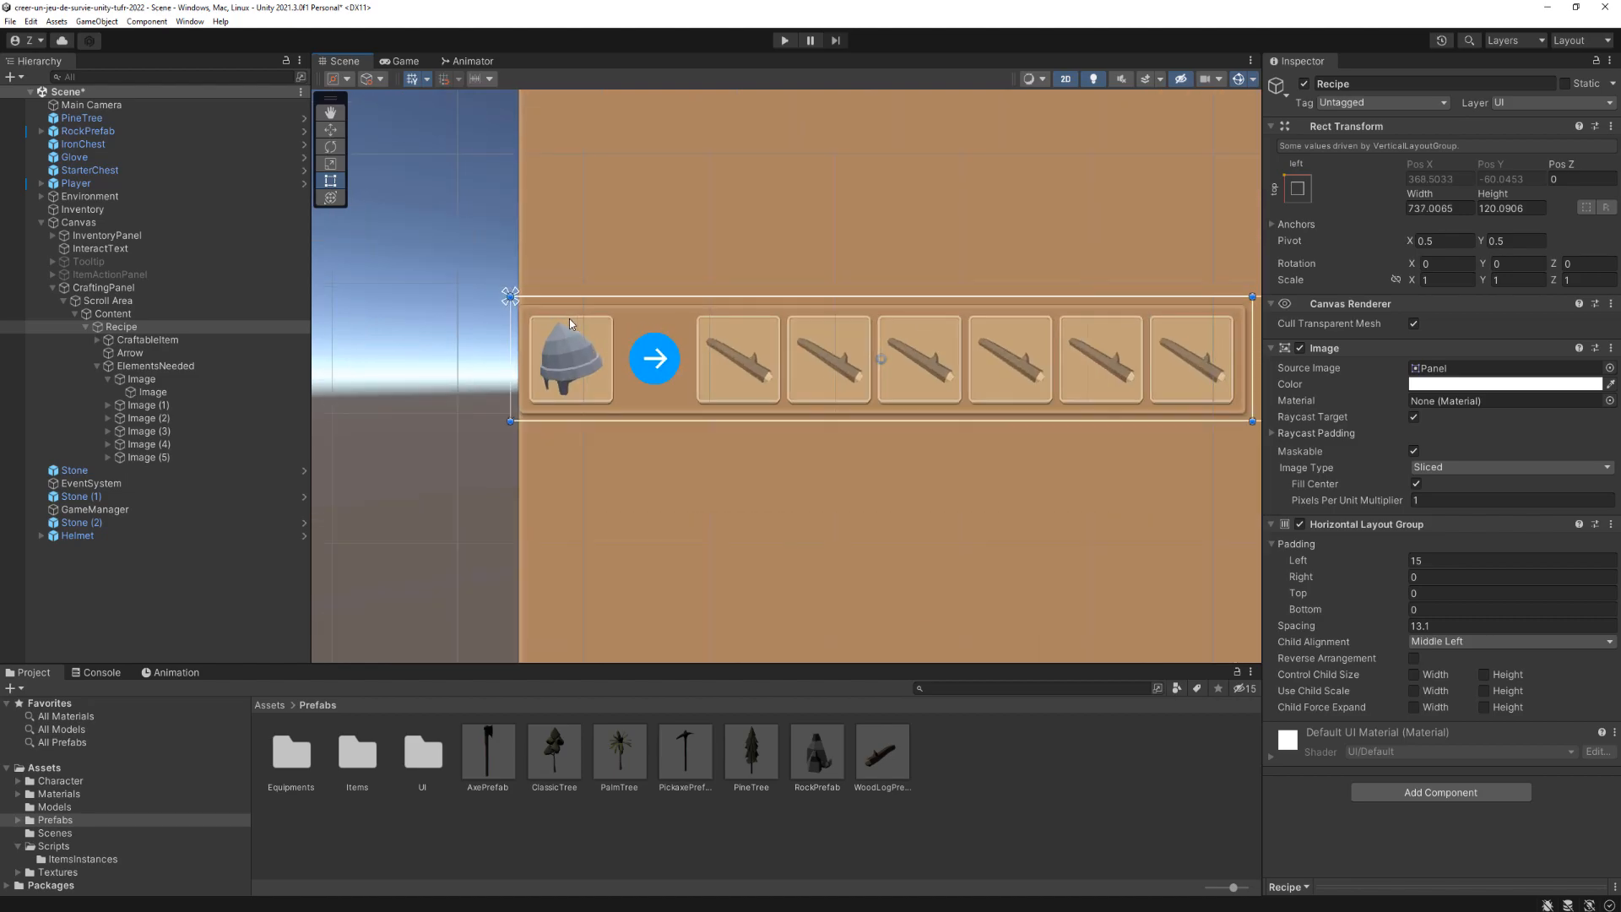
scroll(510, 297, "up", 4)
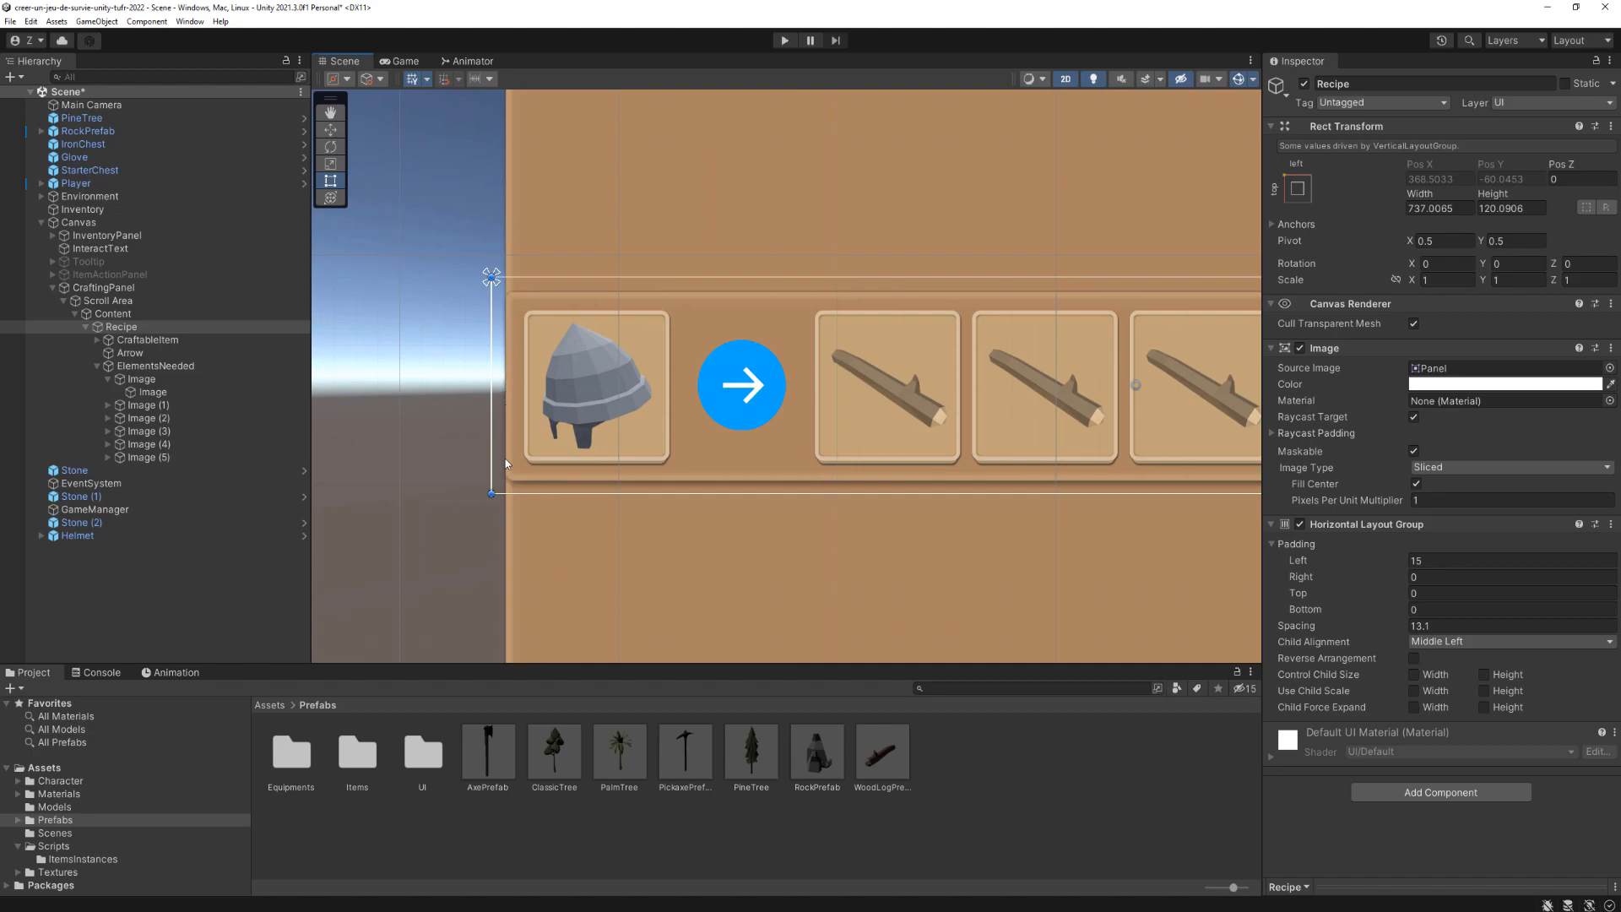
scroll(544, 247, "down", 5)
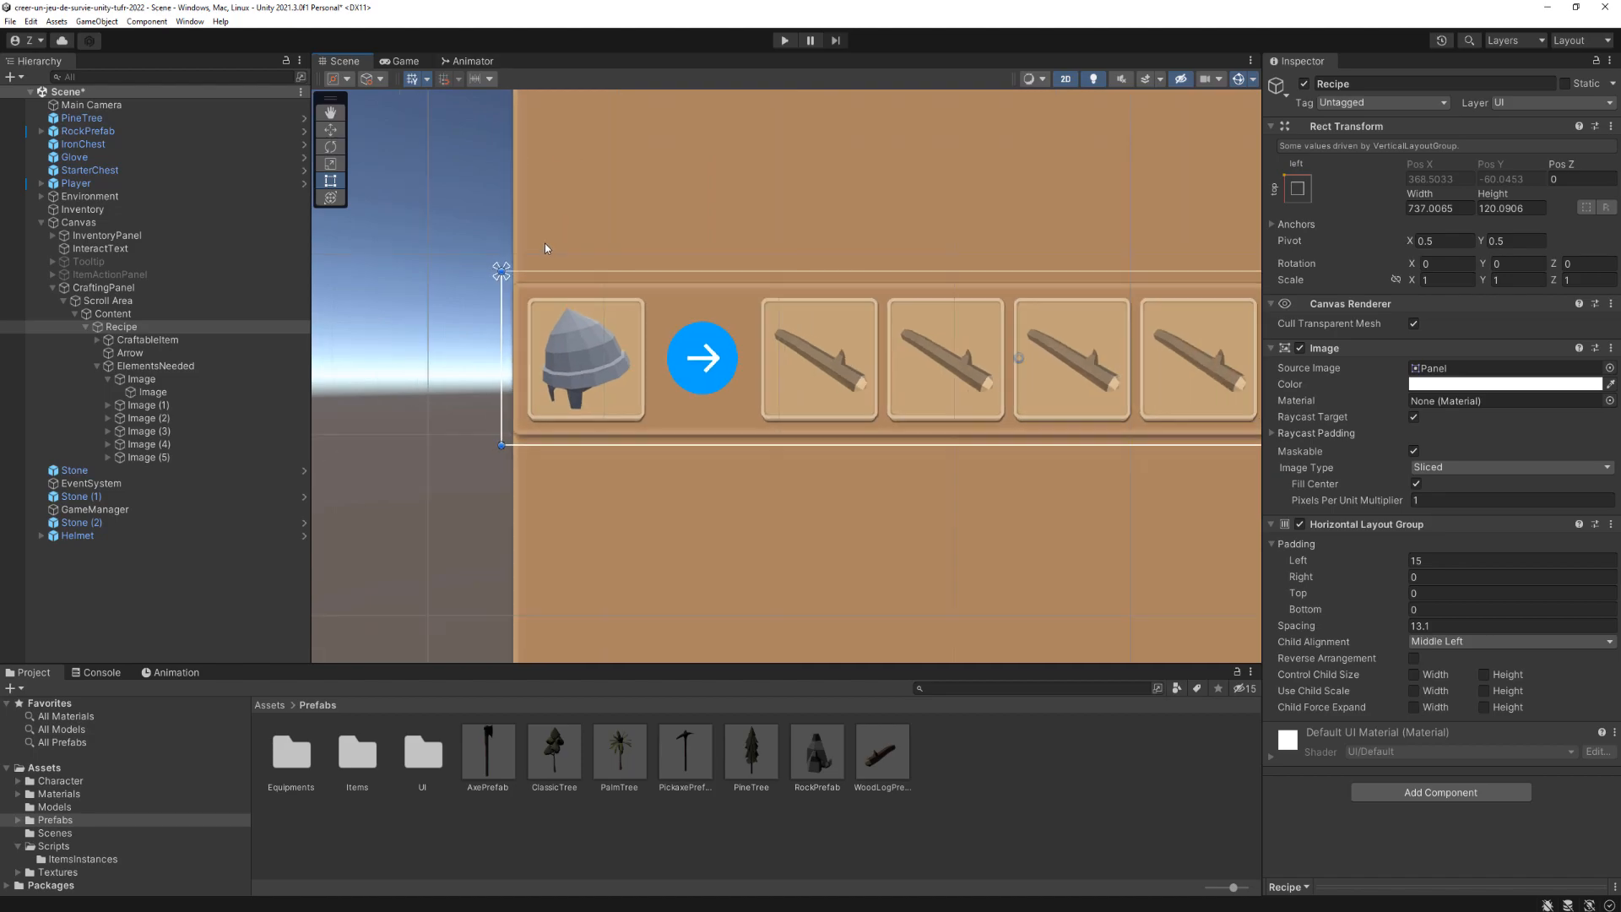
Step: Set the Child Alignment of Content's Vertical Layout Group to Middle Center
left_click(242, 326)
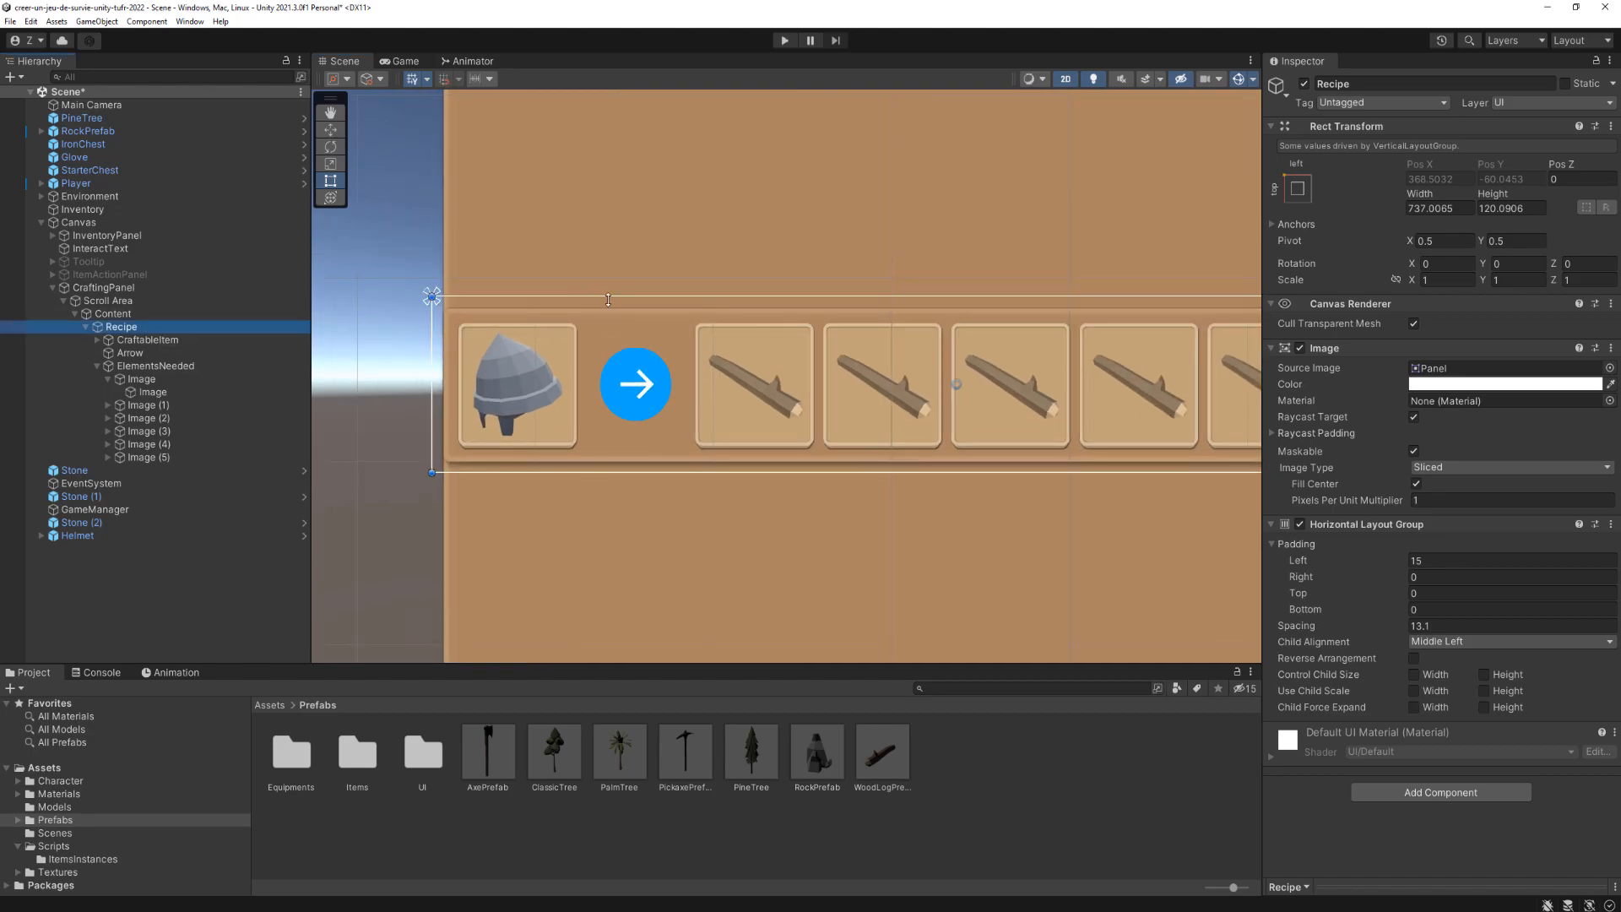
left_click(608, 300)
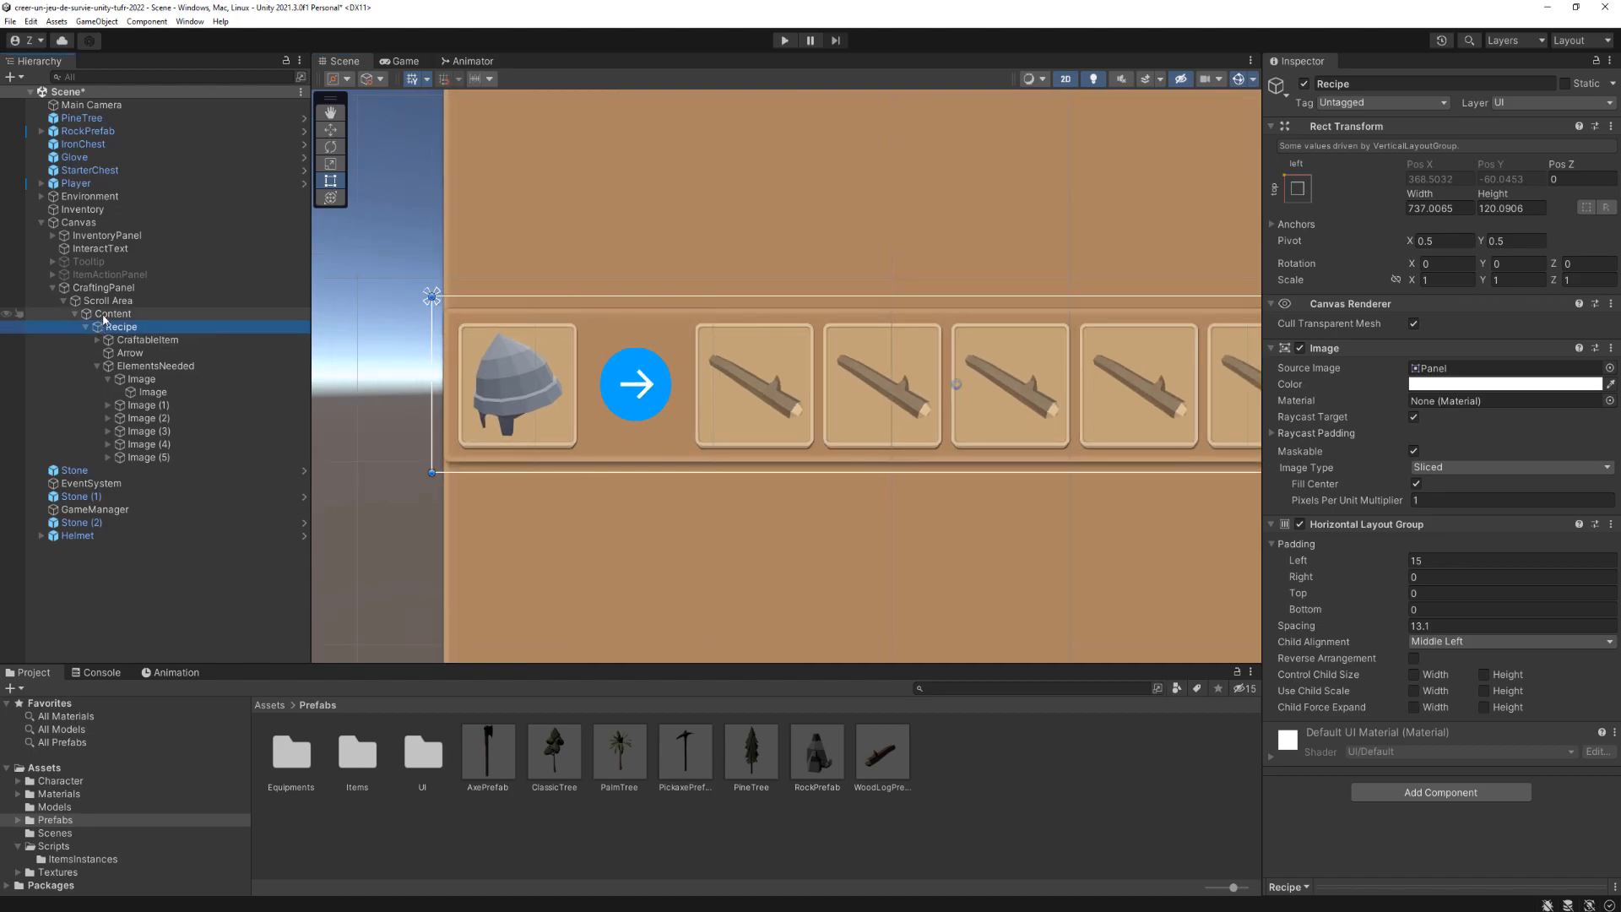
key("f")
scroll(636, 305, "down", 1)
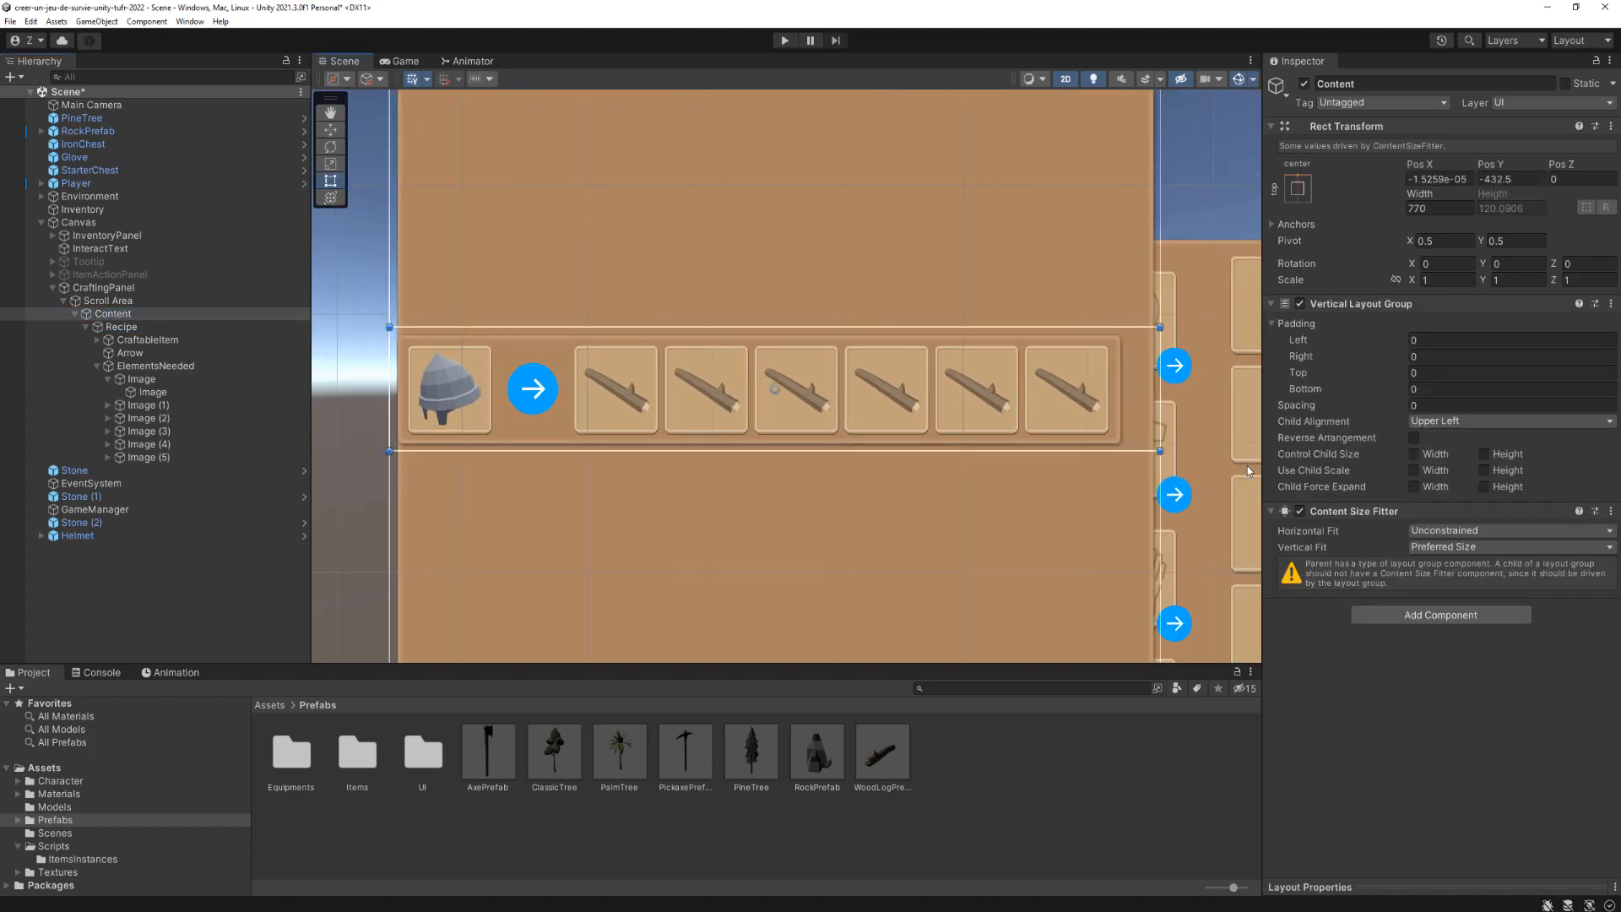
left_click(1433, 423)
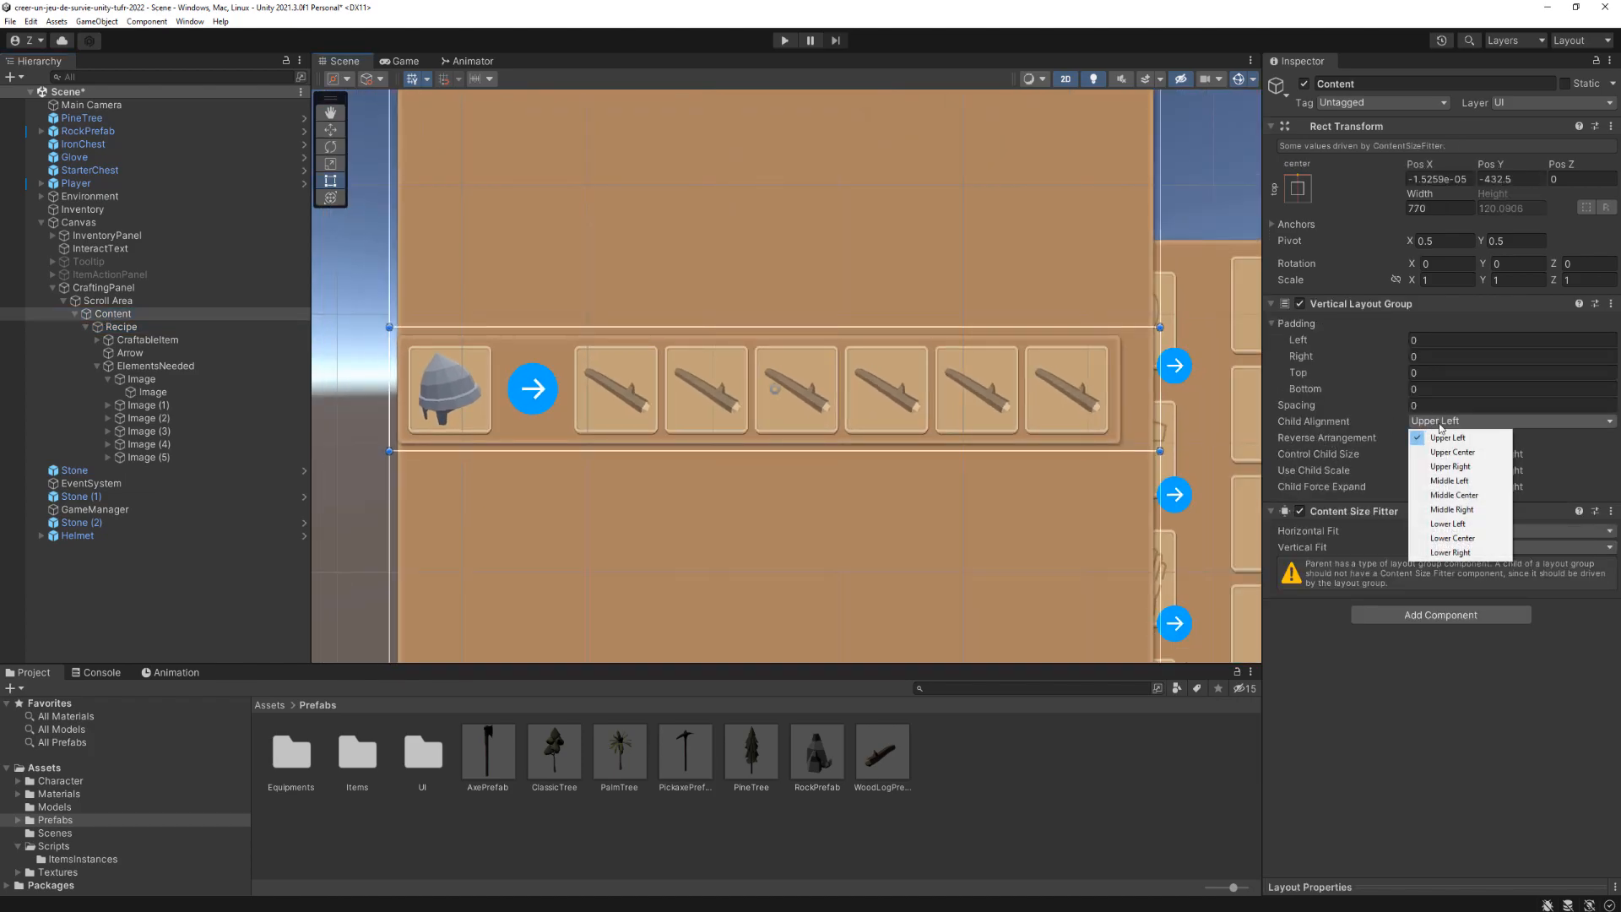
left_click(1454, 496)
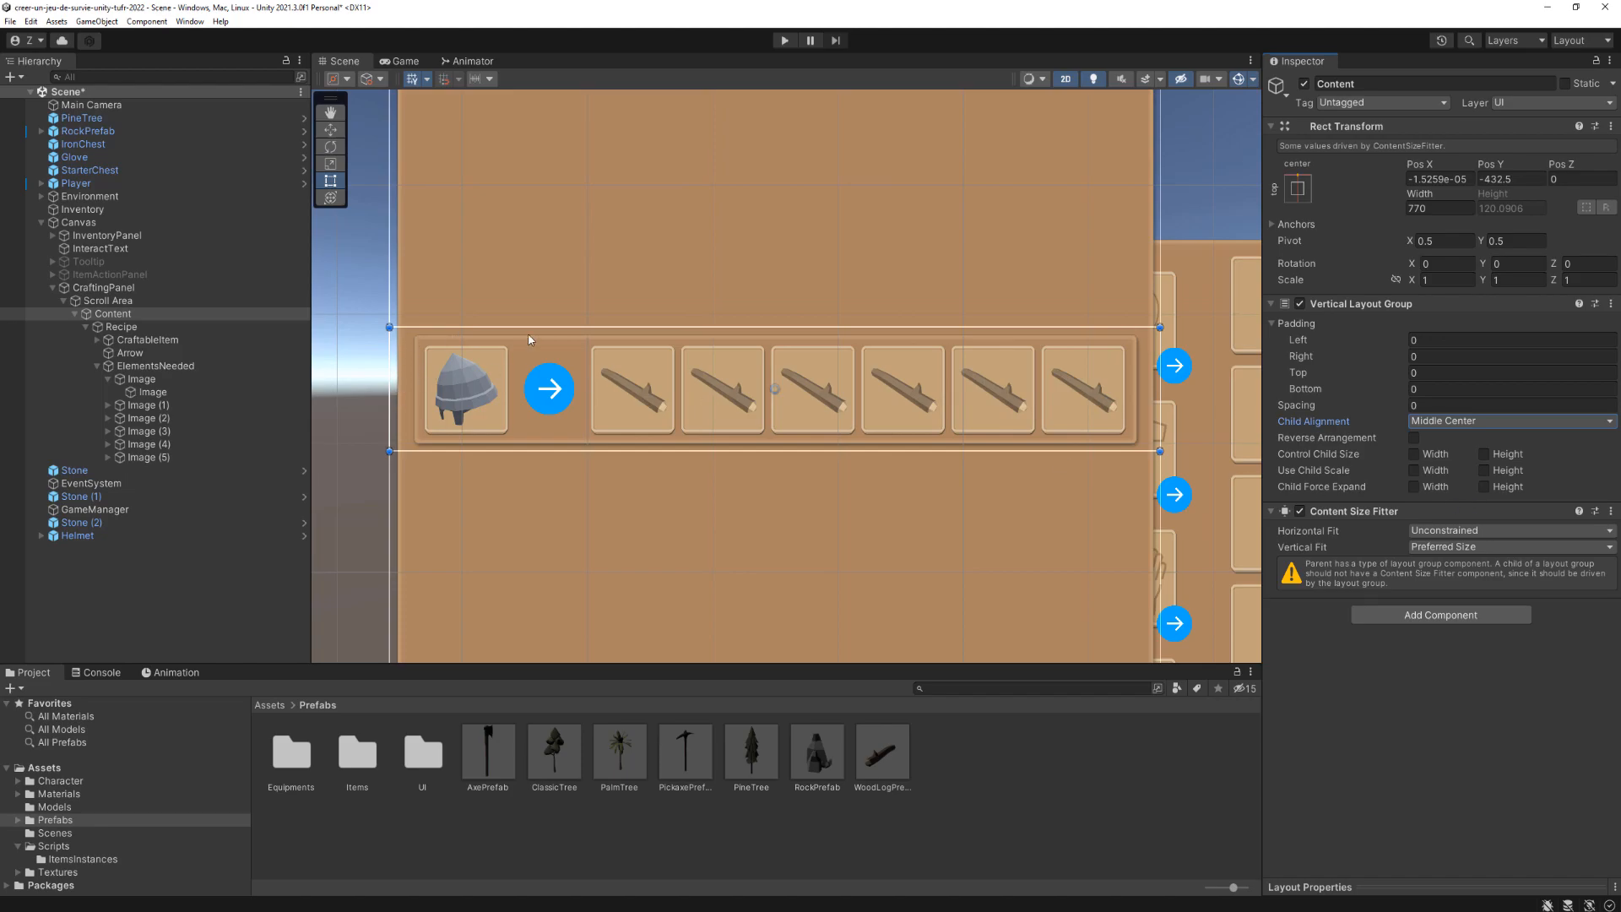
scroll(772, 347, "down", 5)
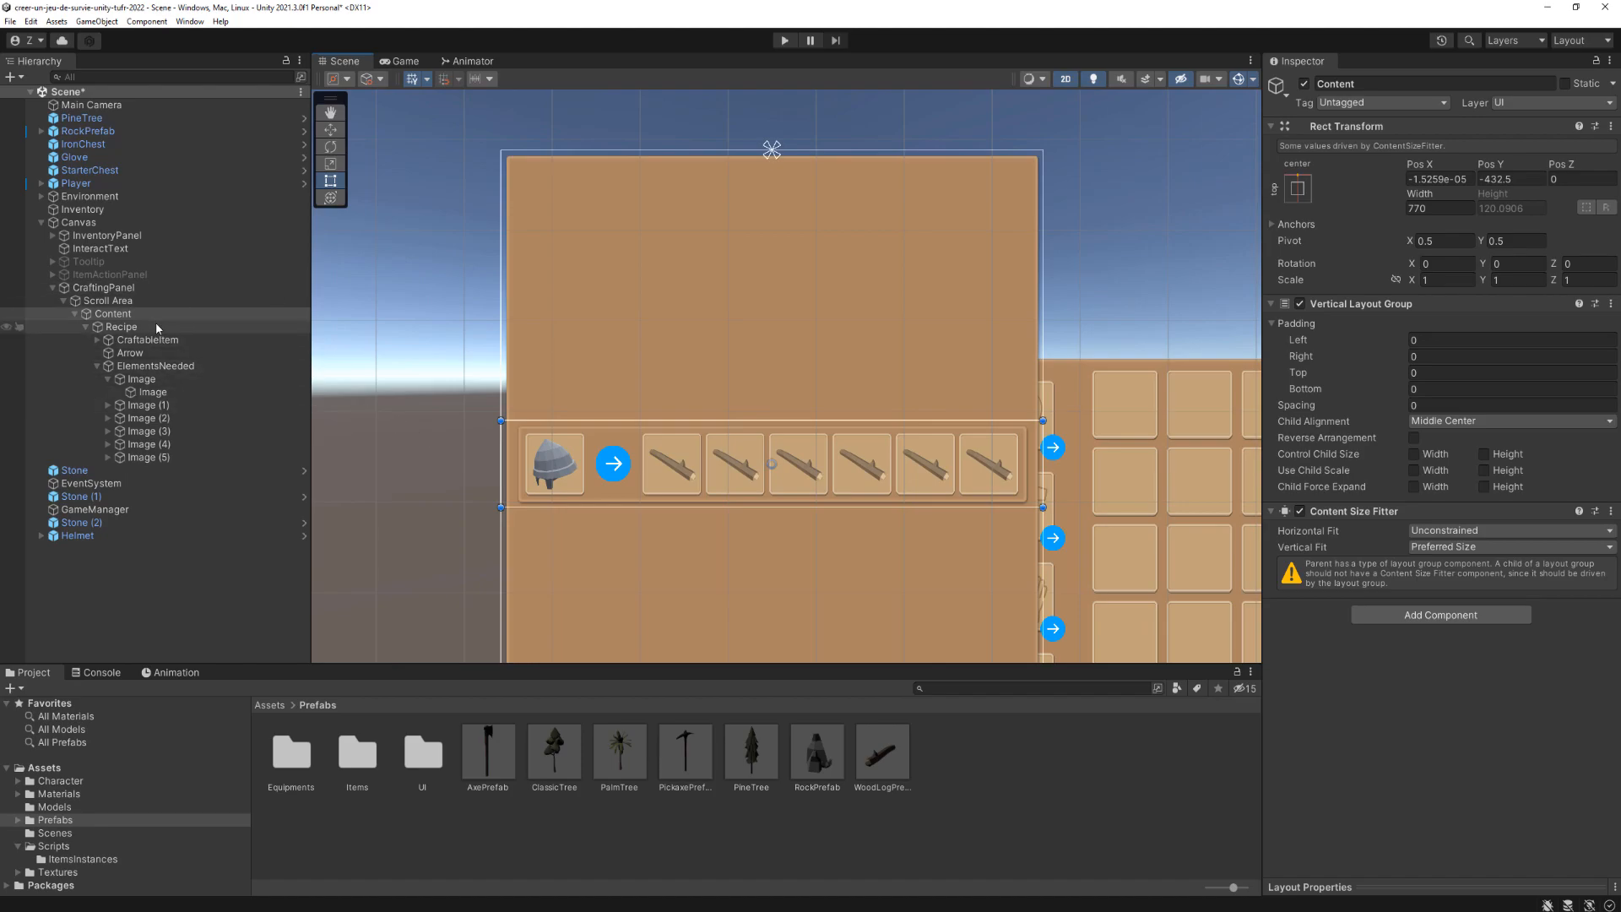
Step: Collapse the Recipe object in the hierarchy and duplicate it several times inside Content to stack more recipe rows
left_click(86, 327)
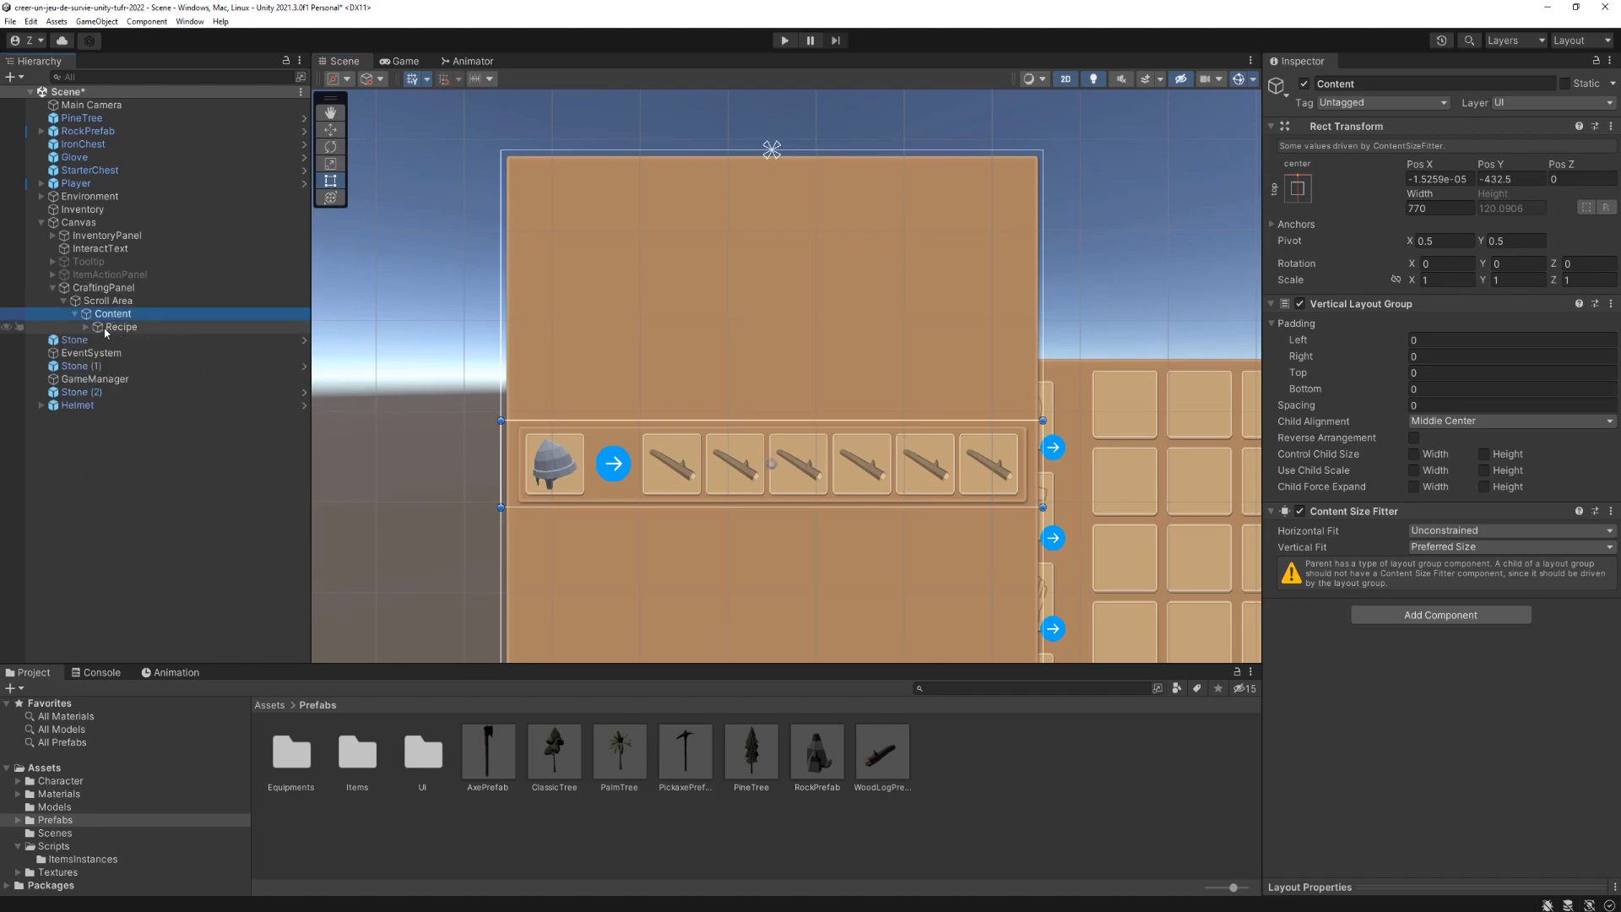
left_click(116, 328)
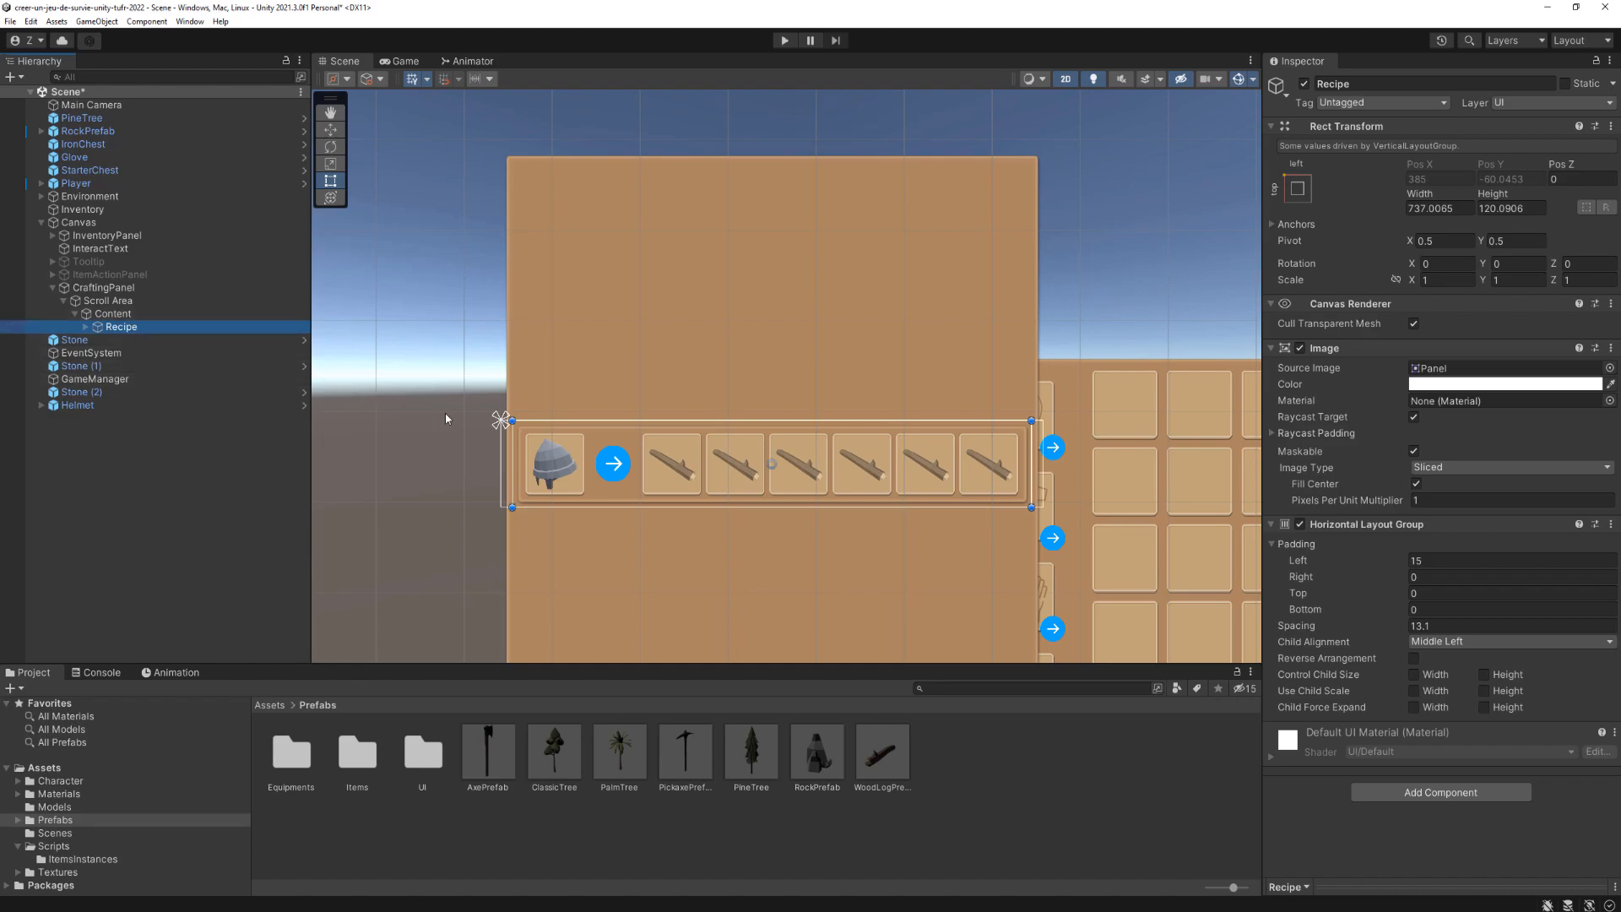
key("ctrl+d")
scroll(833, 387, "down", 2)
key("ctrl+d")
key("ctrl+d")
key("ctrl+d")
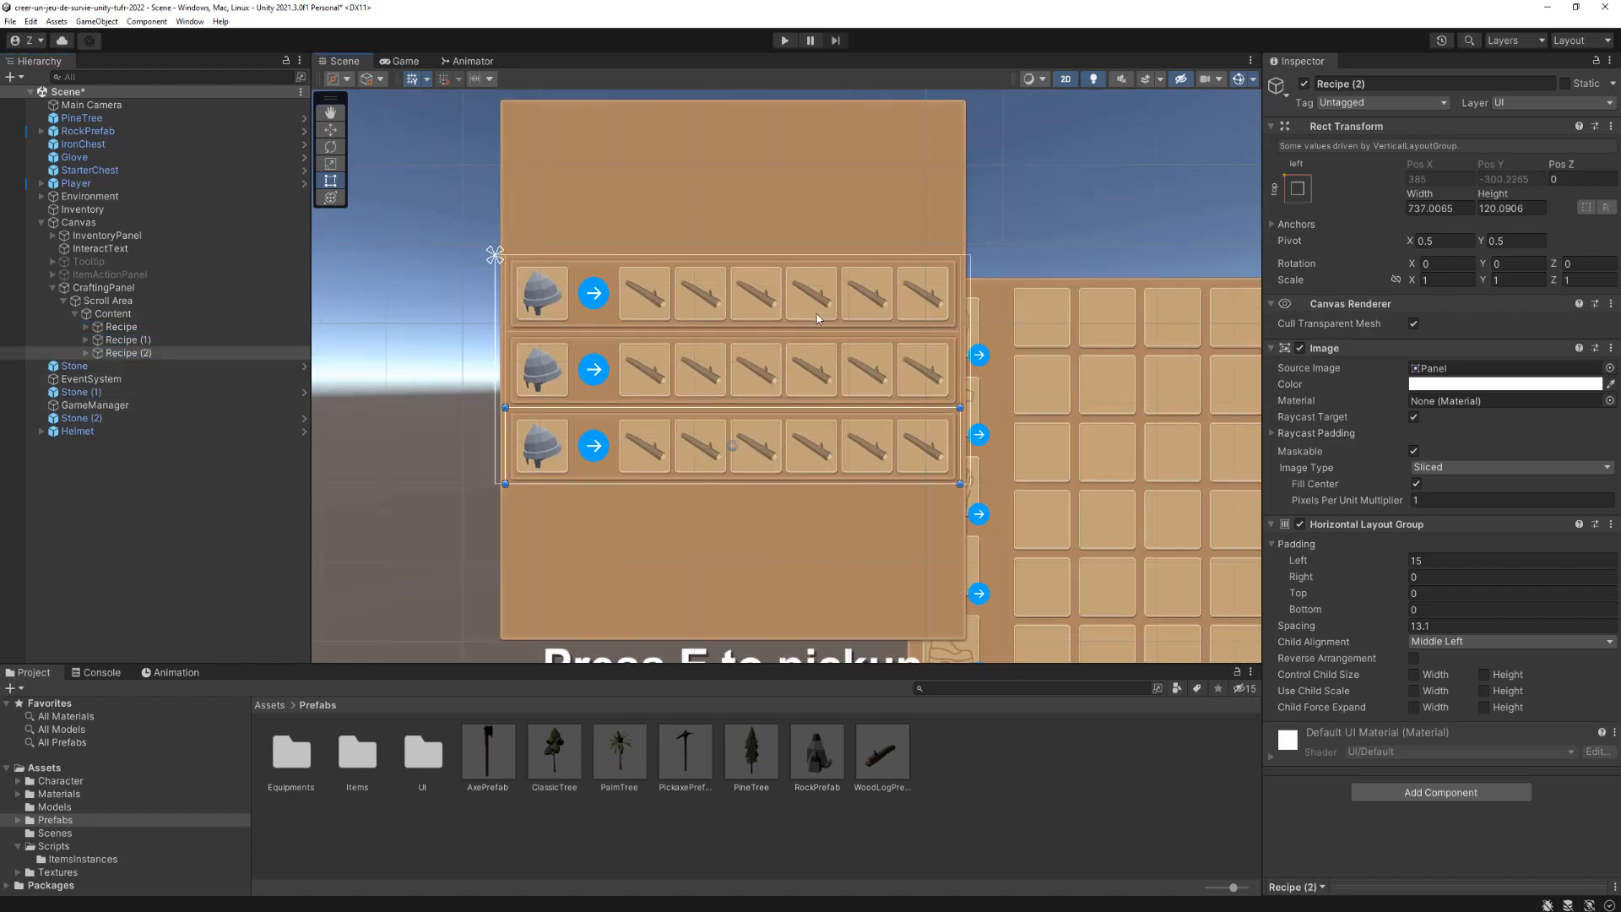
Step: Duplicate more recipe rows inside Content until the copies run up to Recipe (10)
scroll(855, 310, "down", 2)
key("ctrl+d")
key("ctrl+d")
key("ctrl+d")
key("ctrl+d")
key("ctrl+d")
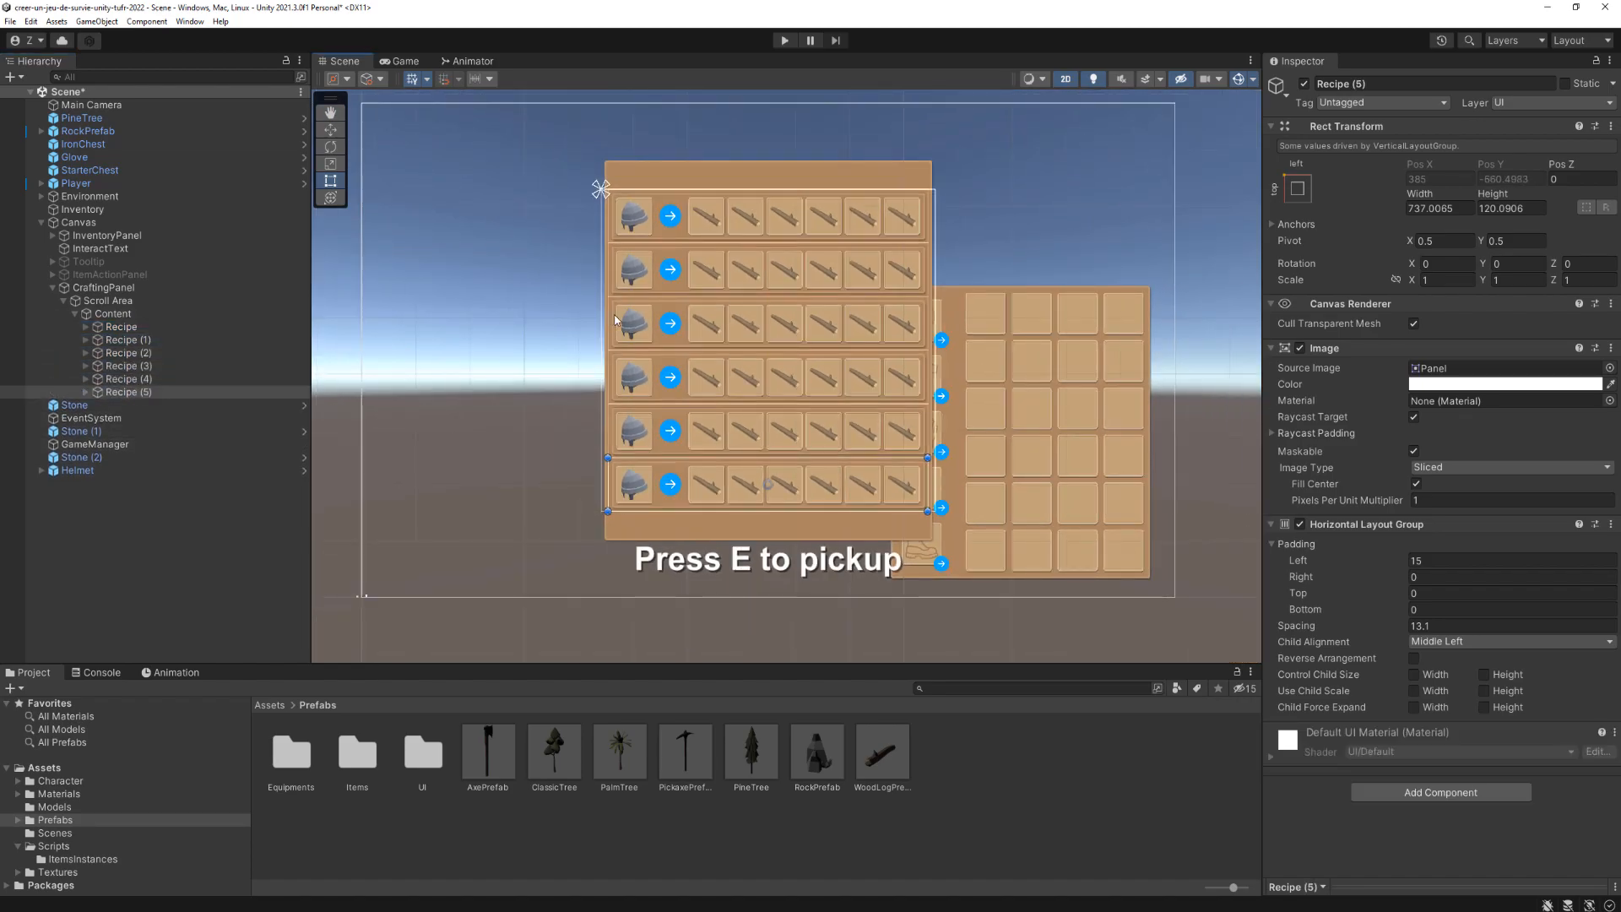
key("ctrl+d")
scroll(630, 542, "up", 2)
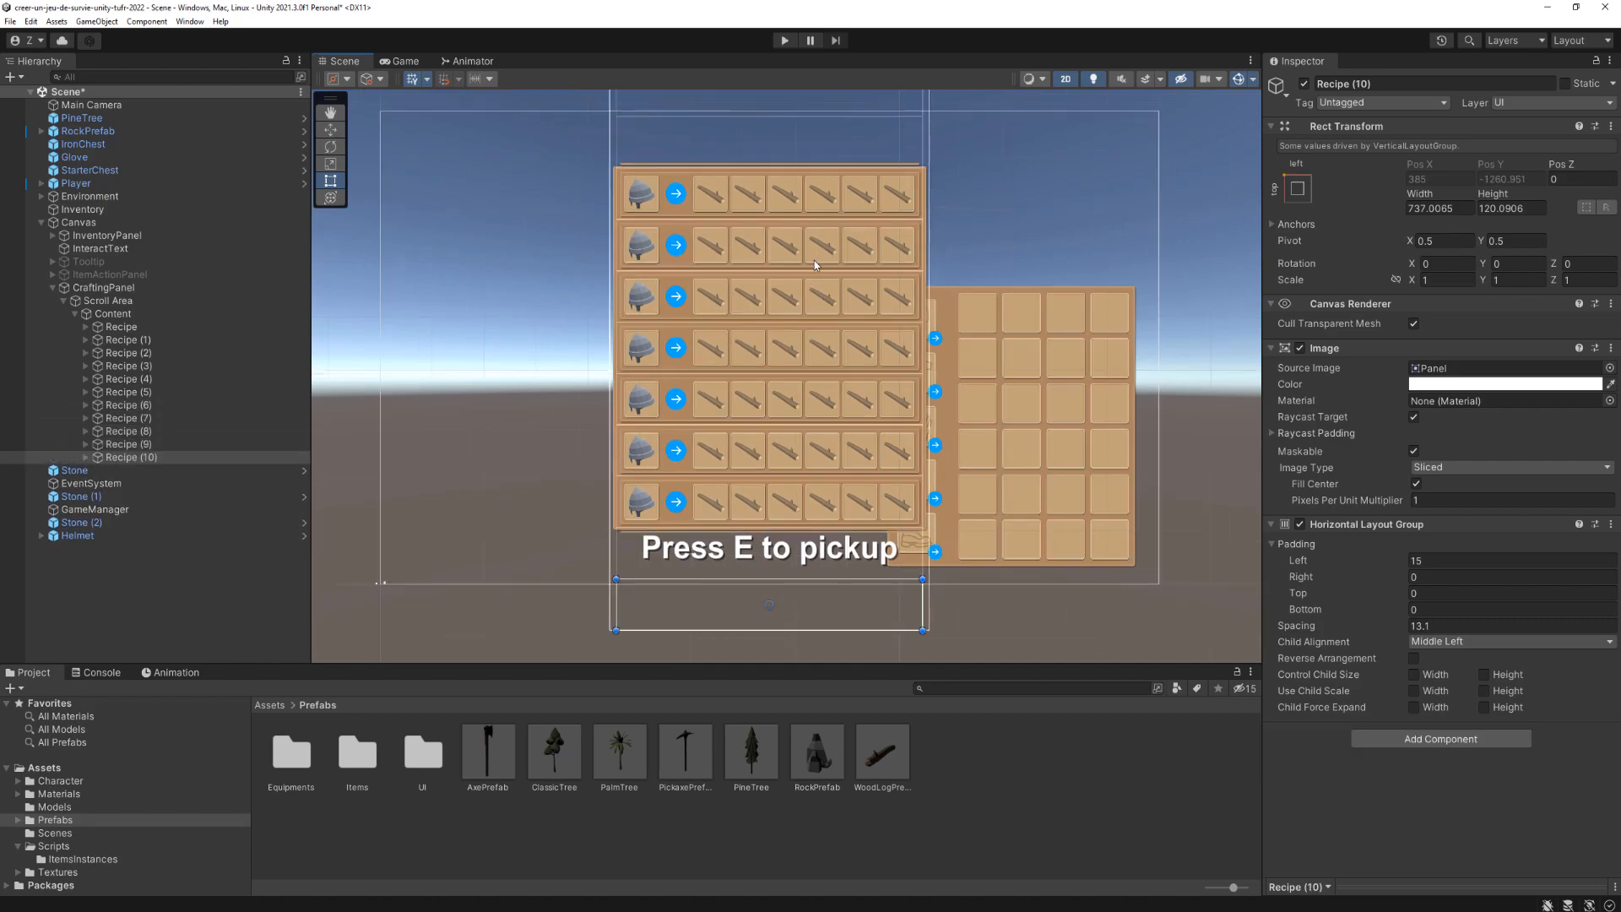
middle_click_drag(788, 328, 779, 481)
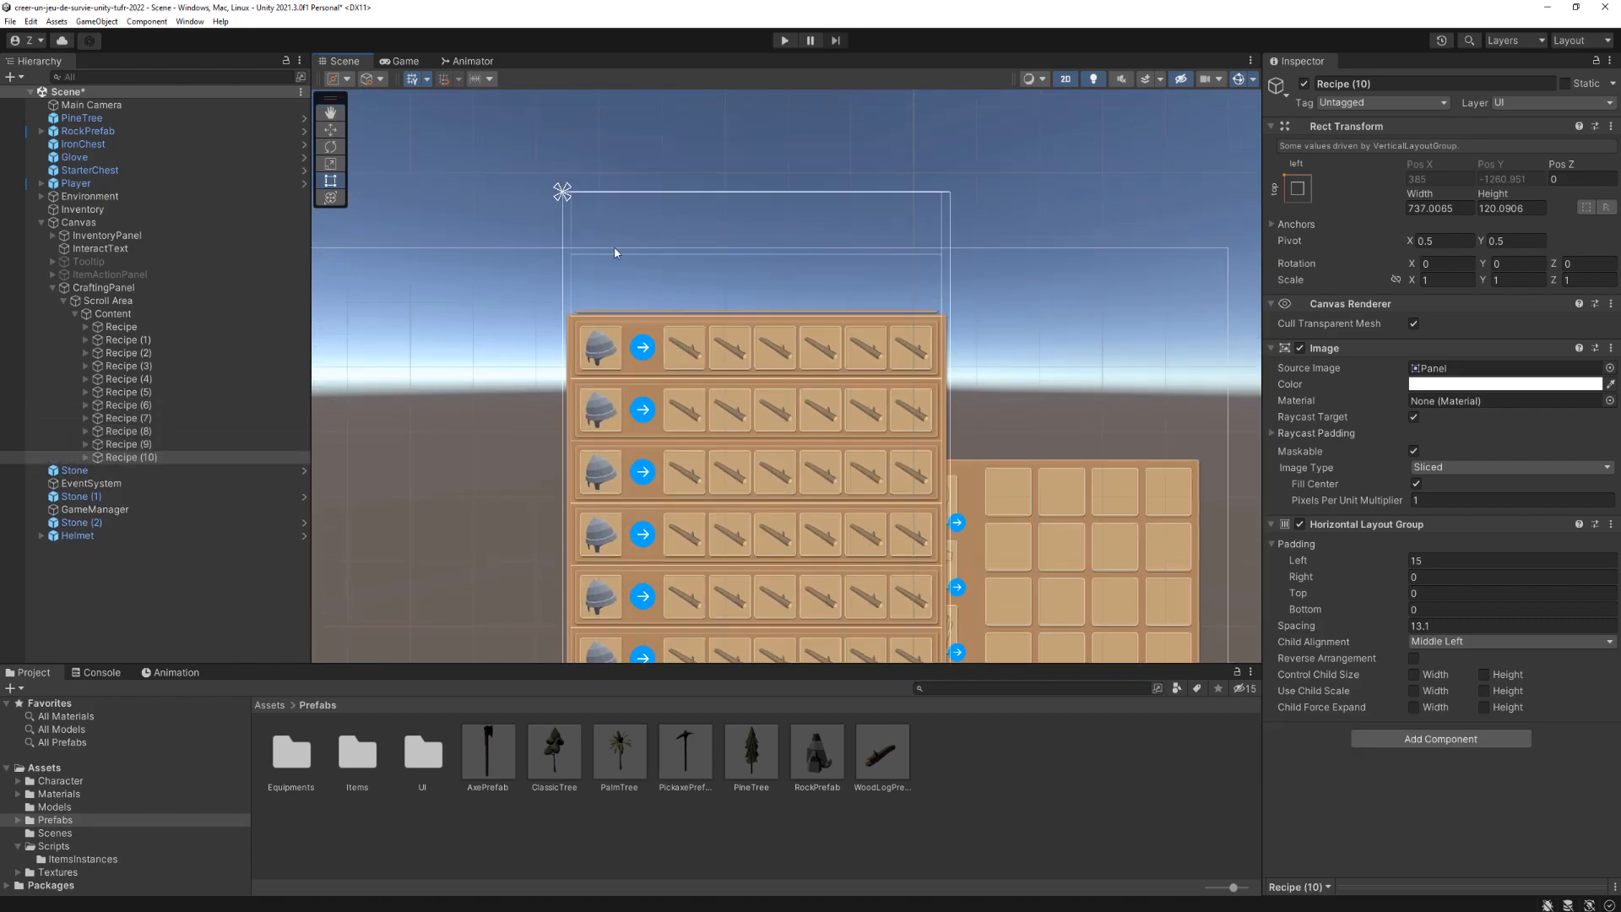
Step: Examine how far Content extends above and below the crafting panel and how the rows look at its lower edge
left_click(109, 314)
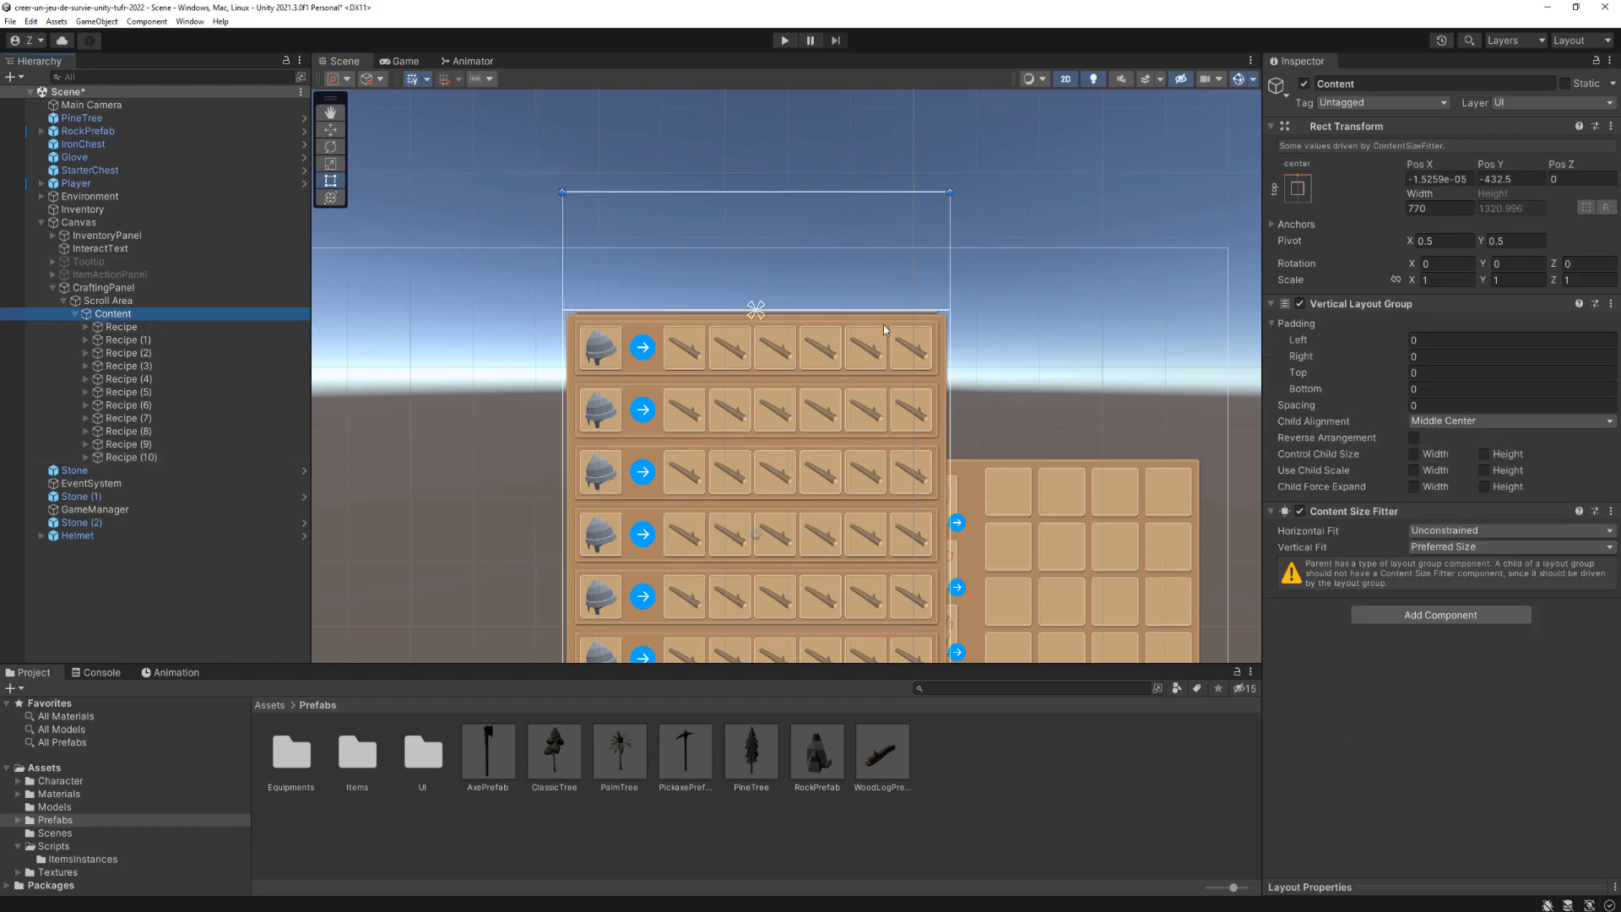
middle_click_drag(883, 372, 881, 108)
middle_click_drag(782, 526, 781, 421)
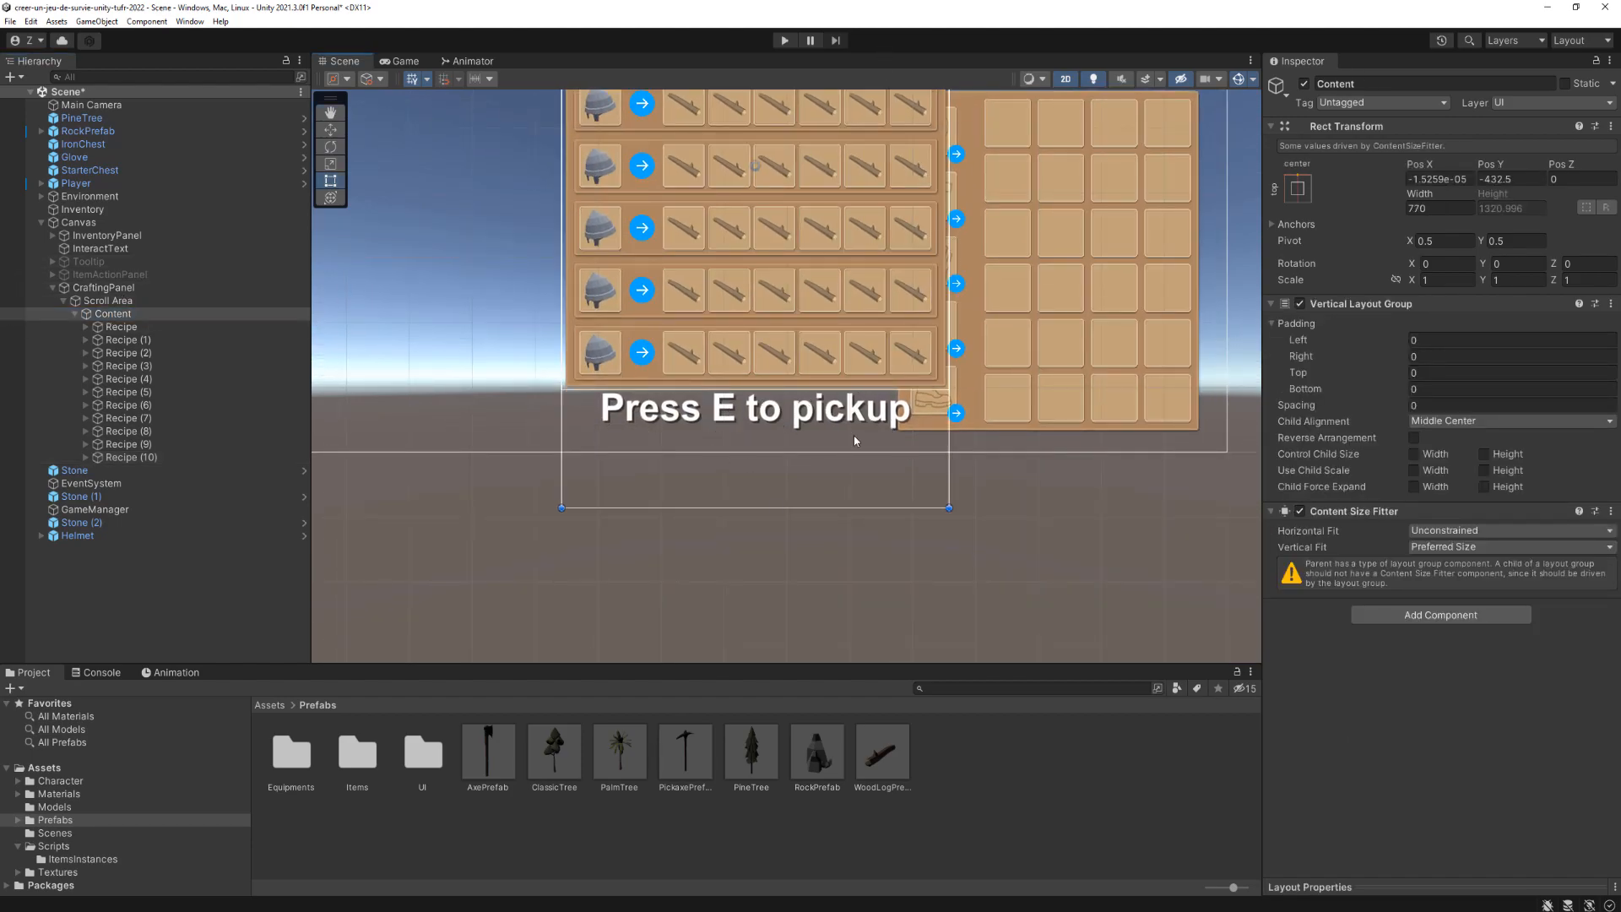
key("f")
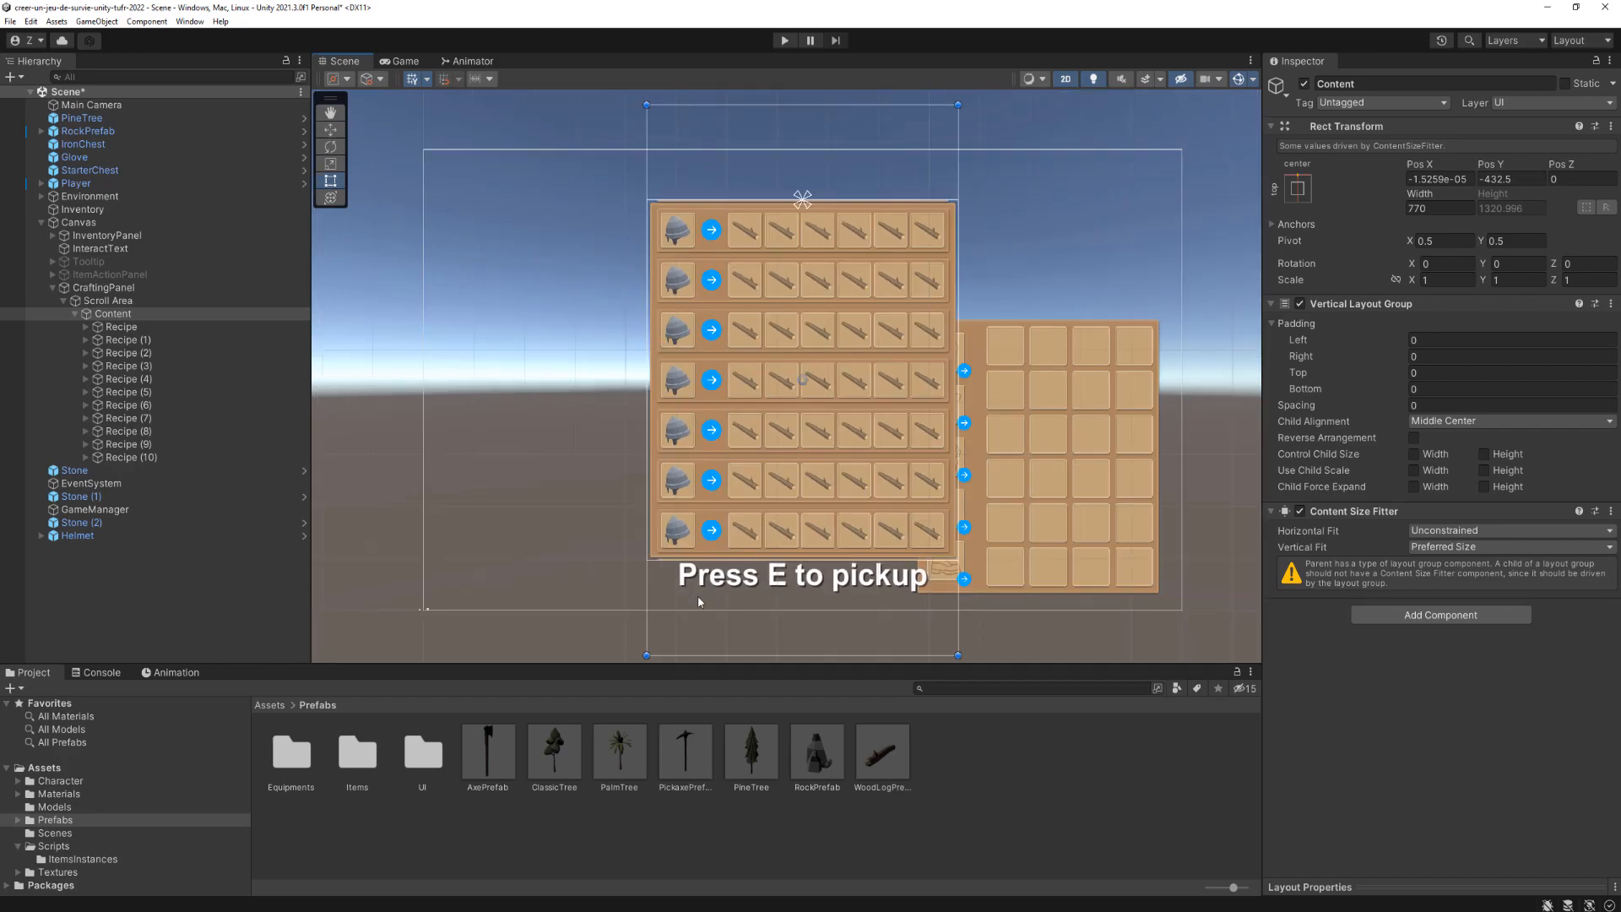
scroll(692, 586, "up", 10)
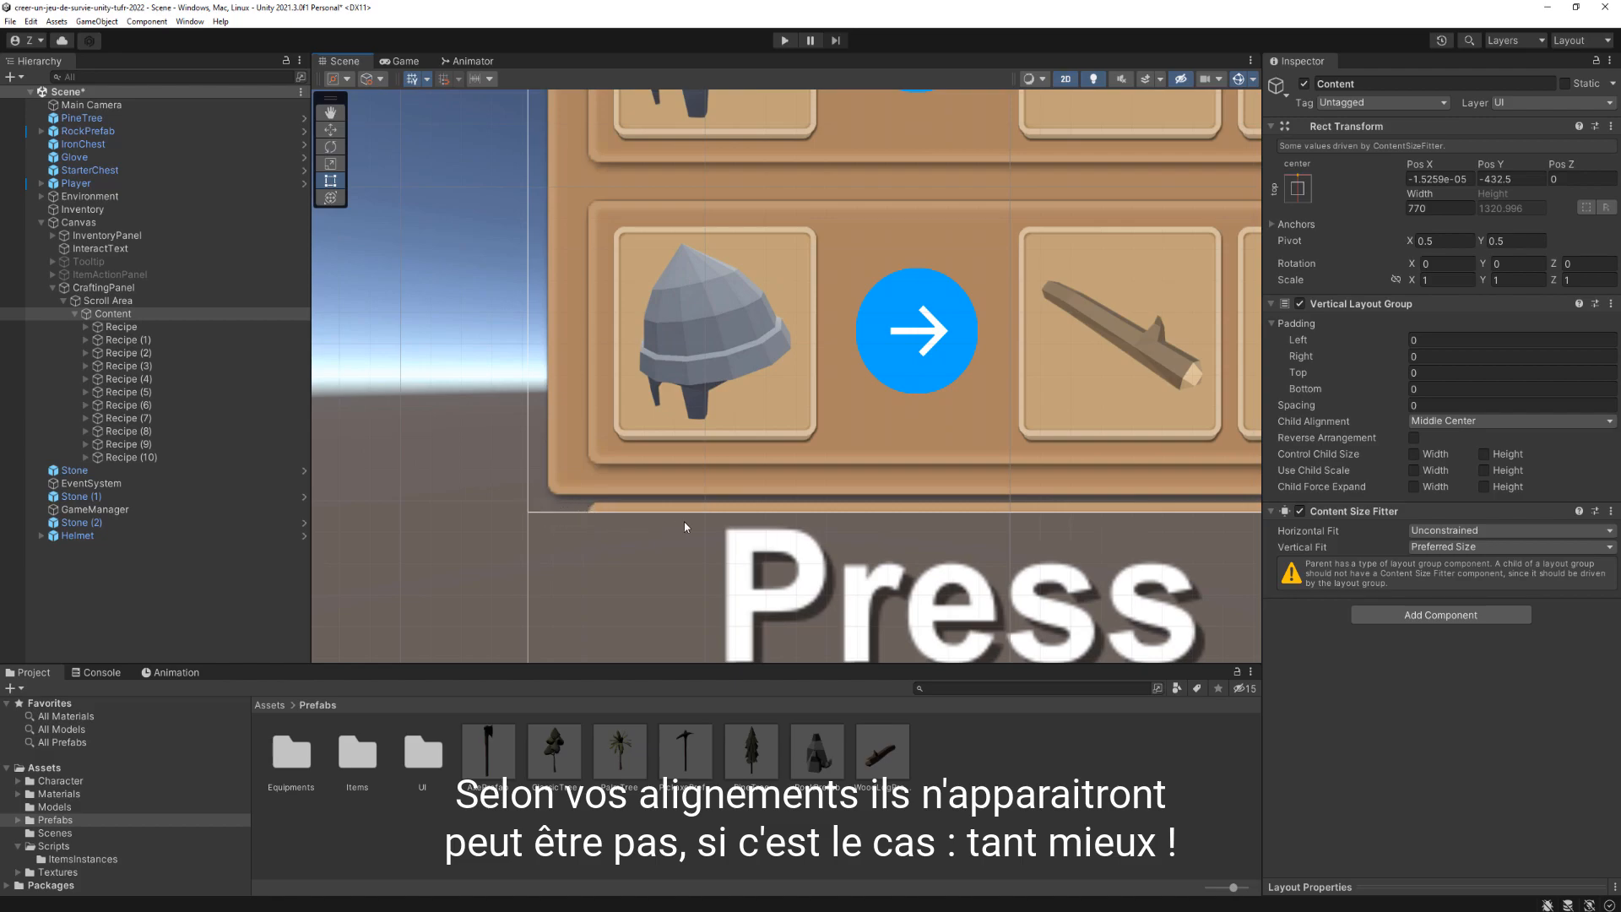
Step: Disable the Scroll Area's Rect Mask 2D to view all the recipe rows, and enable it again
left_click(126, 301)
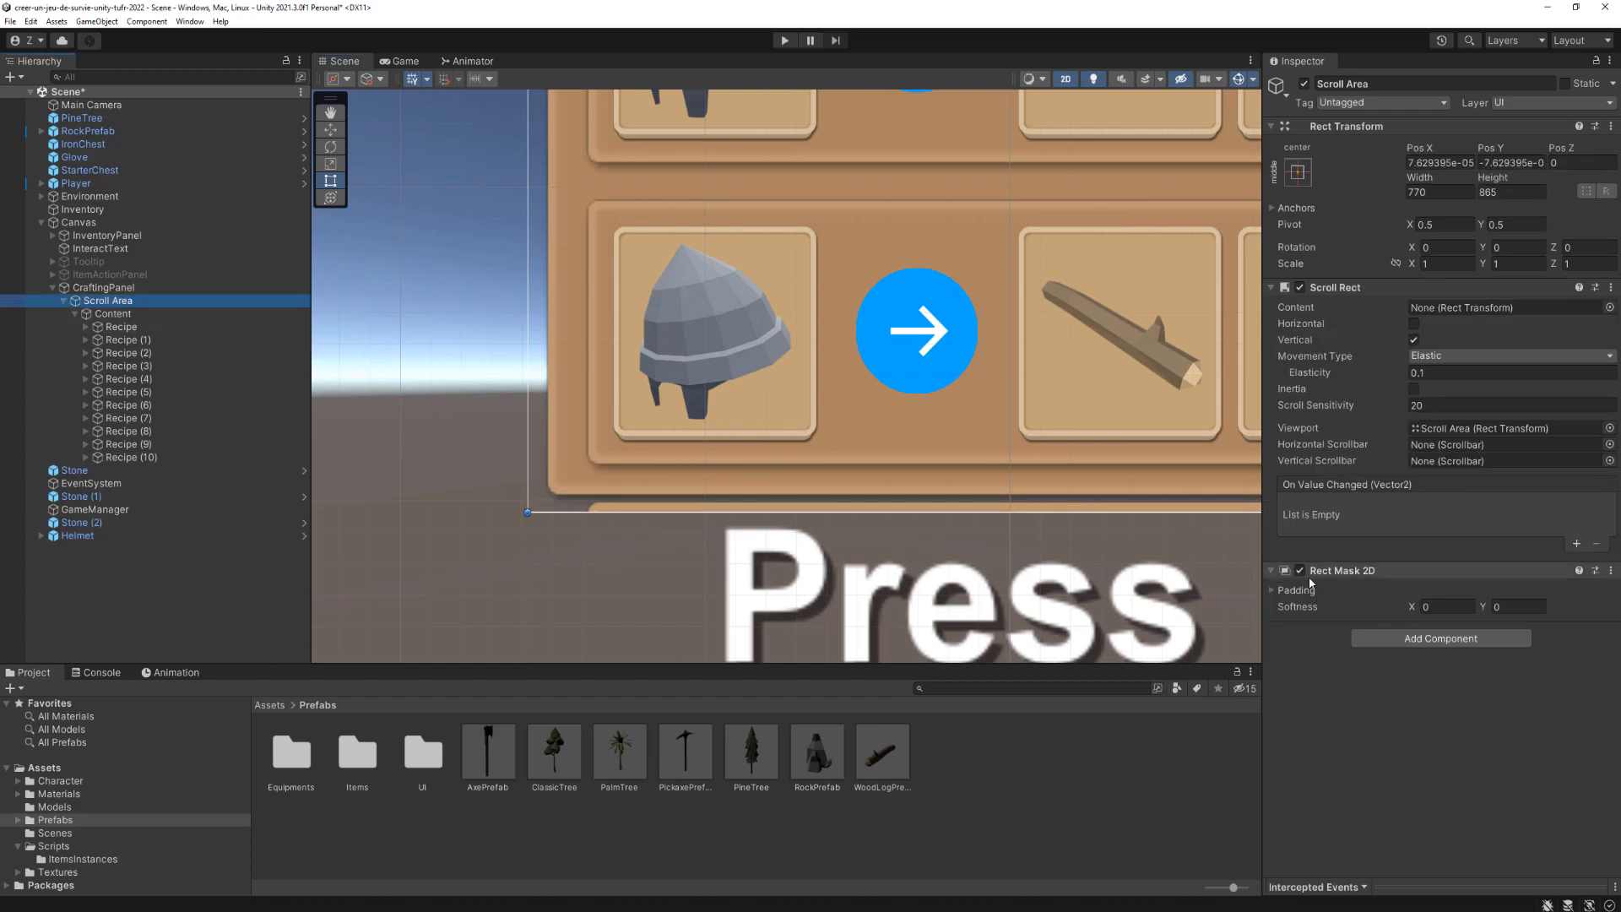
scroll(1068, 492, "down", 3)
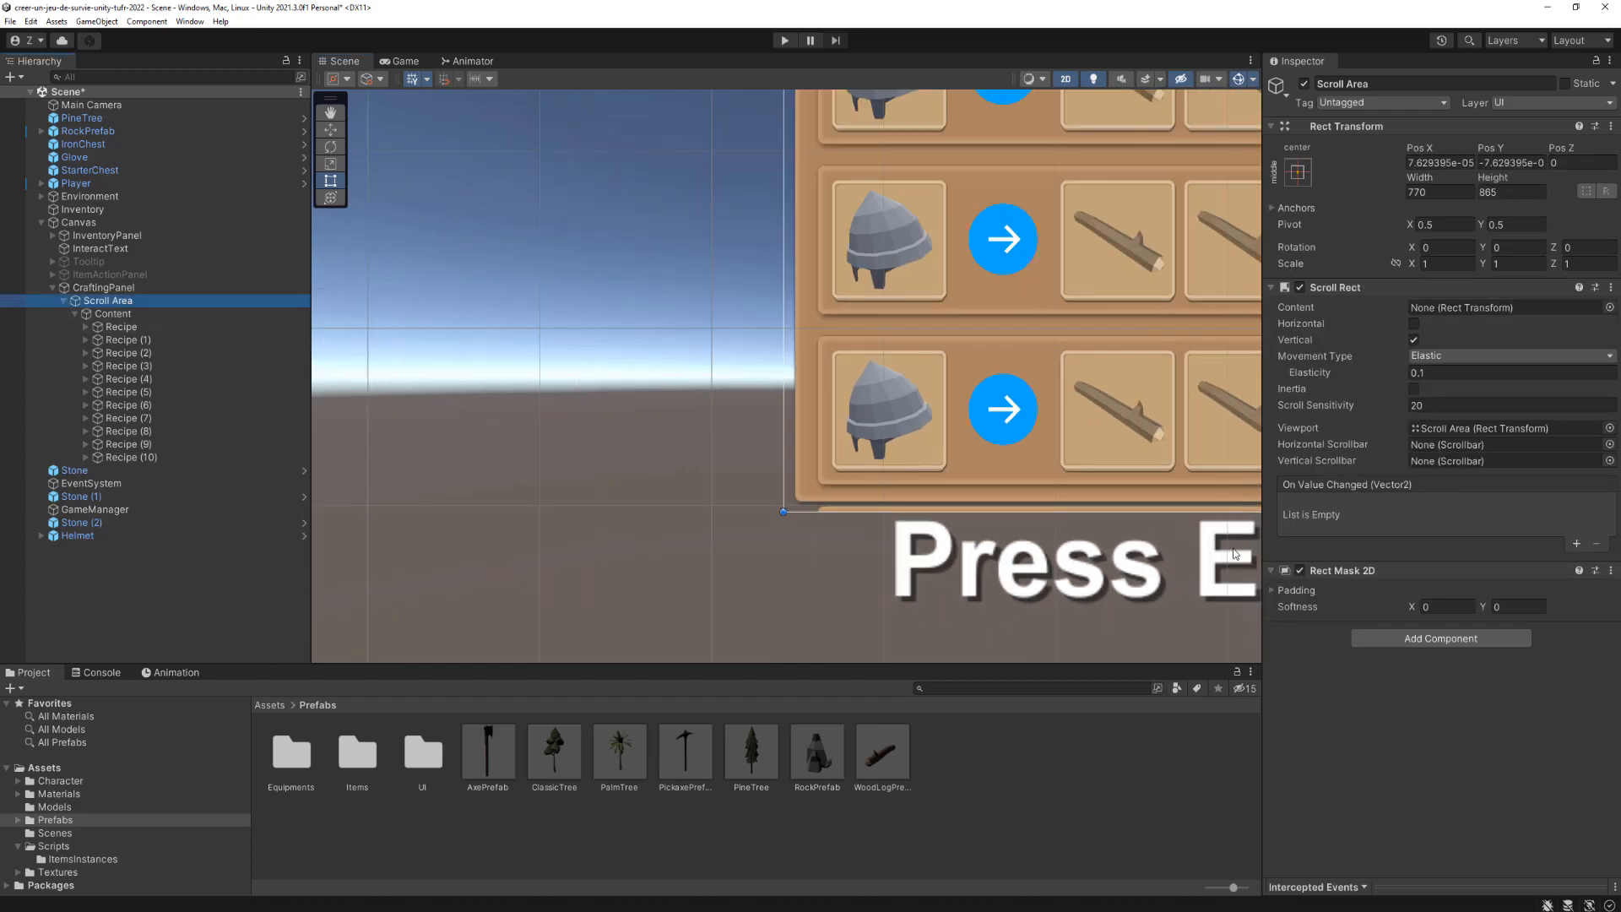
left_click(1301, 570)
scroll(993, 422, "down", 2)
scroll(992, 422, "down", 5)
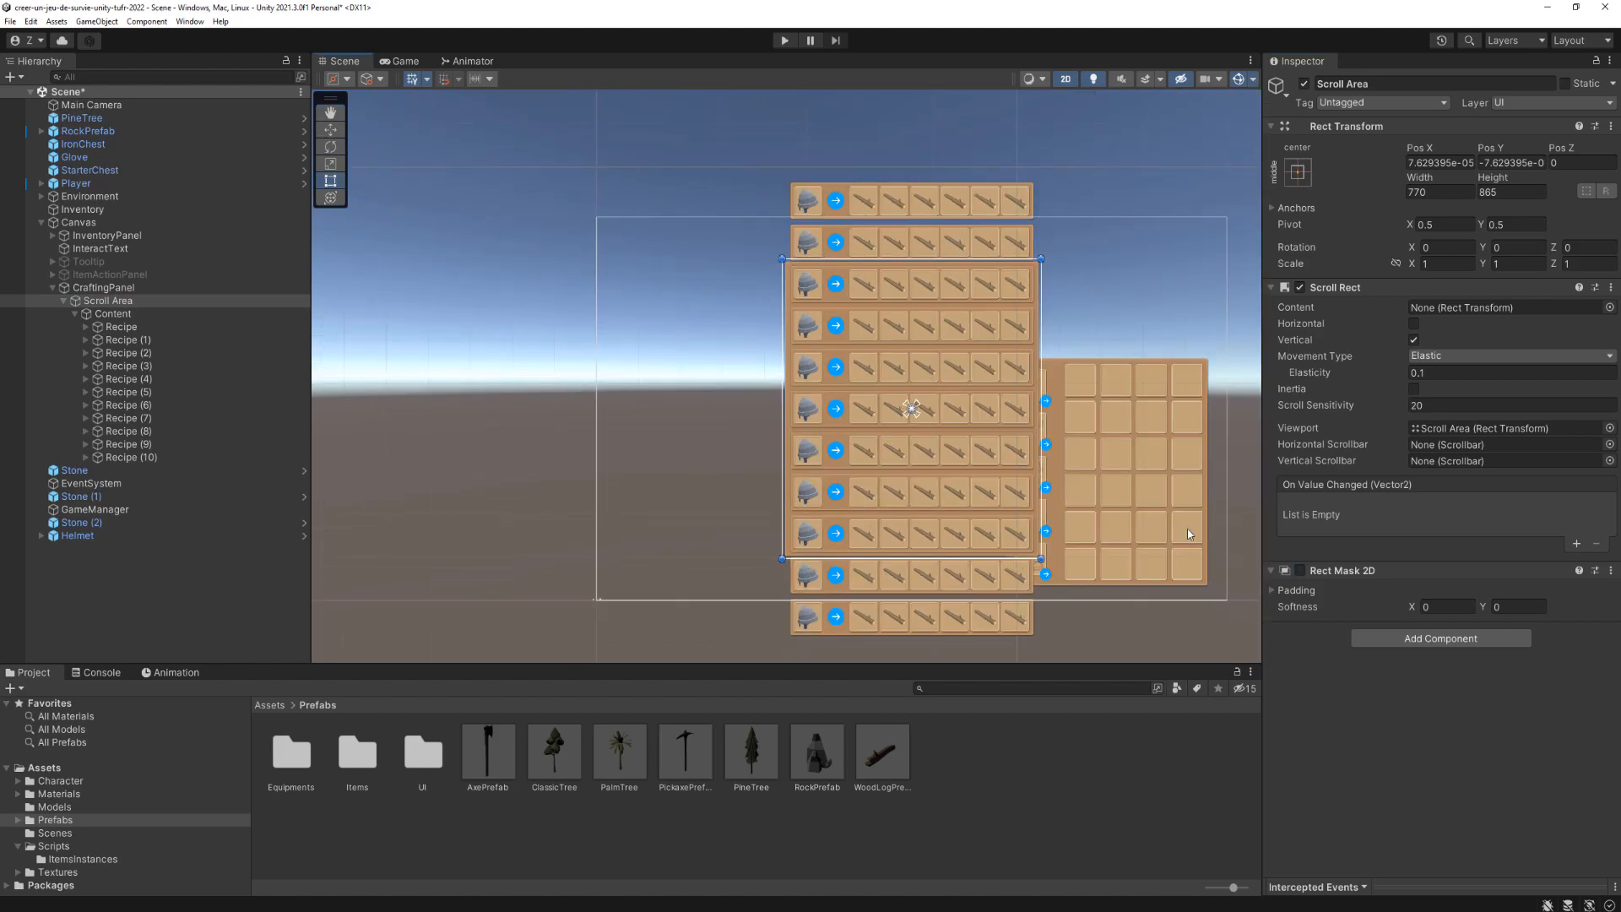
left_click(1301, 571)
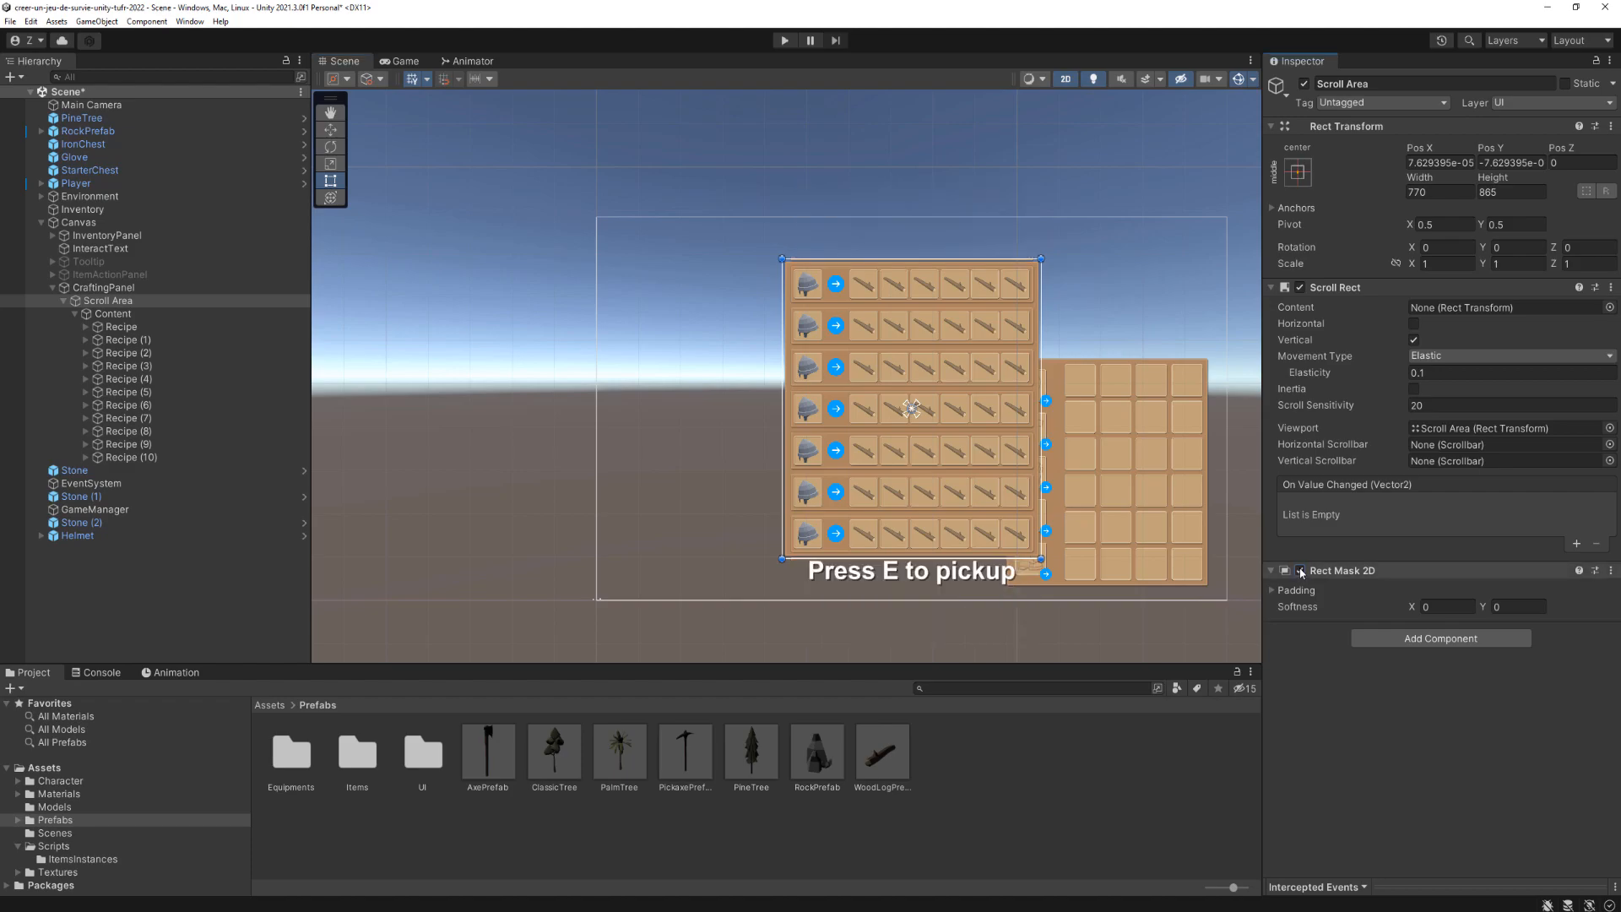
Step: Set the bottom padding of the Scroll Area's Rect Mask 2D to 5
scroll(711, 551, "up", 6)
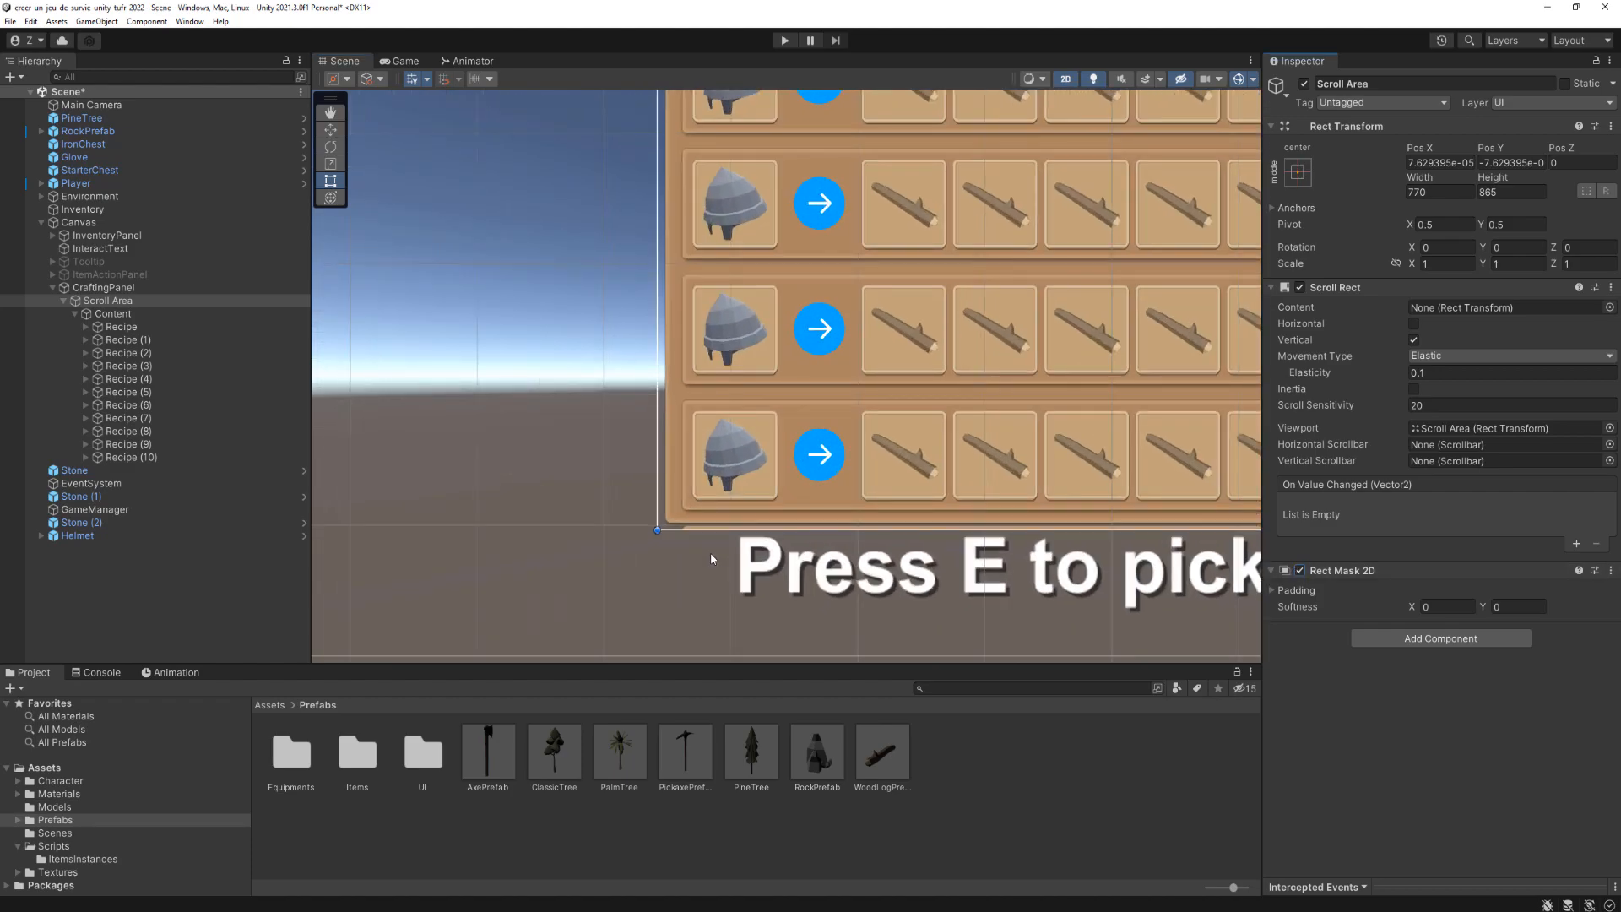
scroll(711, 551, "up", 5)
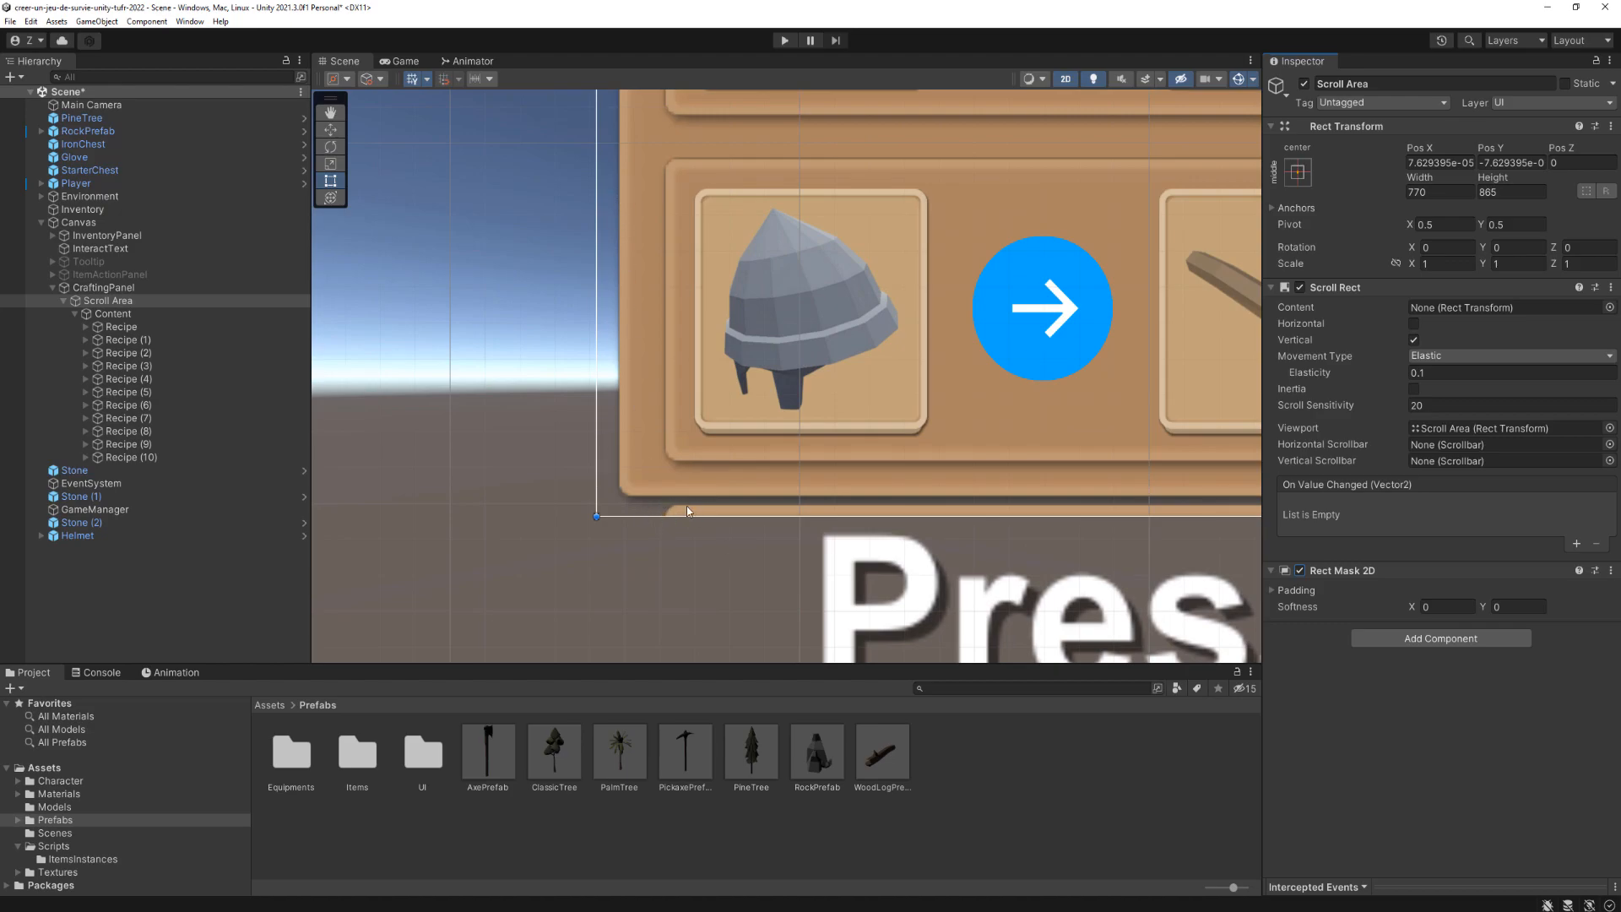
scroll(635, 554, "up", 2)
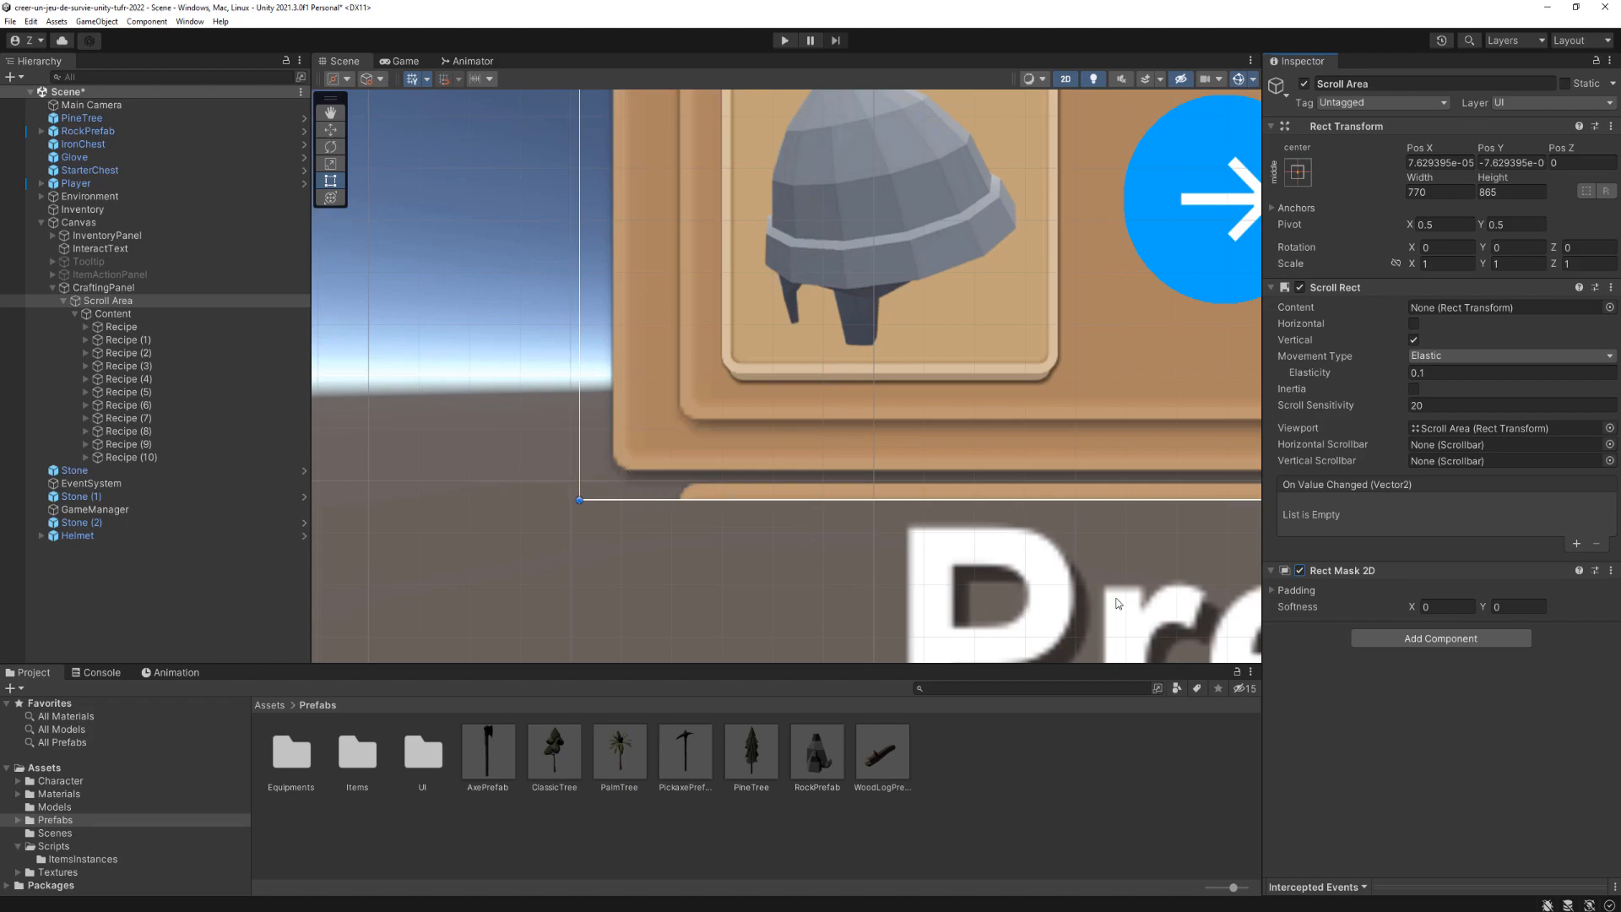
left_click(1272, 591)
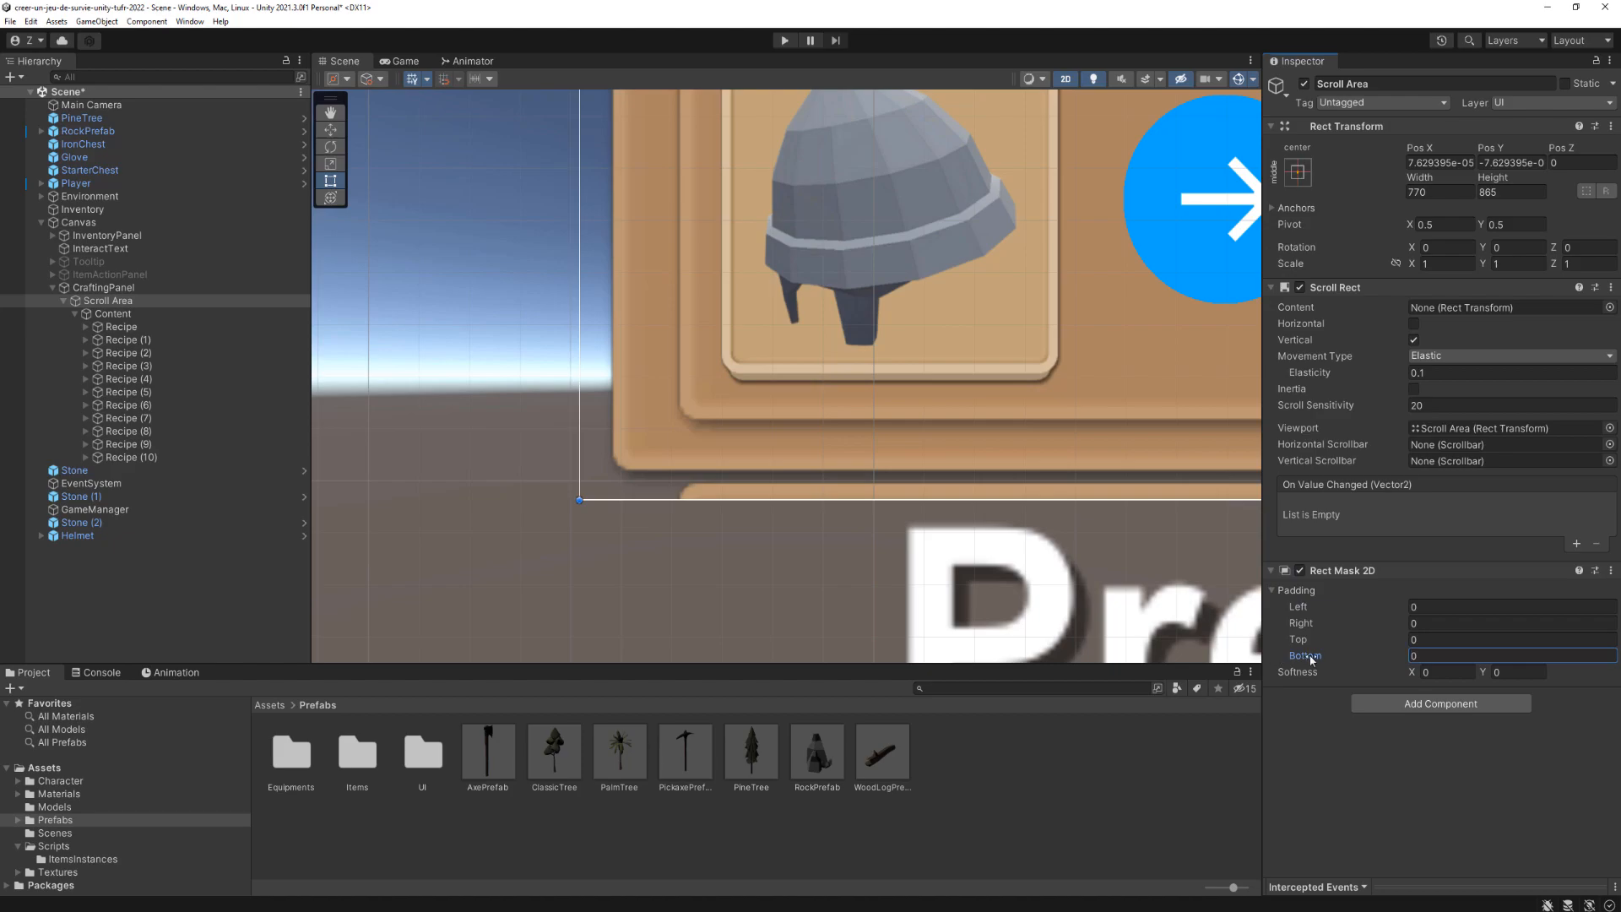
left_click_drag(1315, 660, 1471, 656)
type("5")
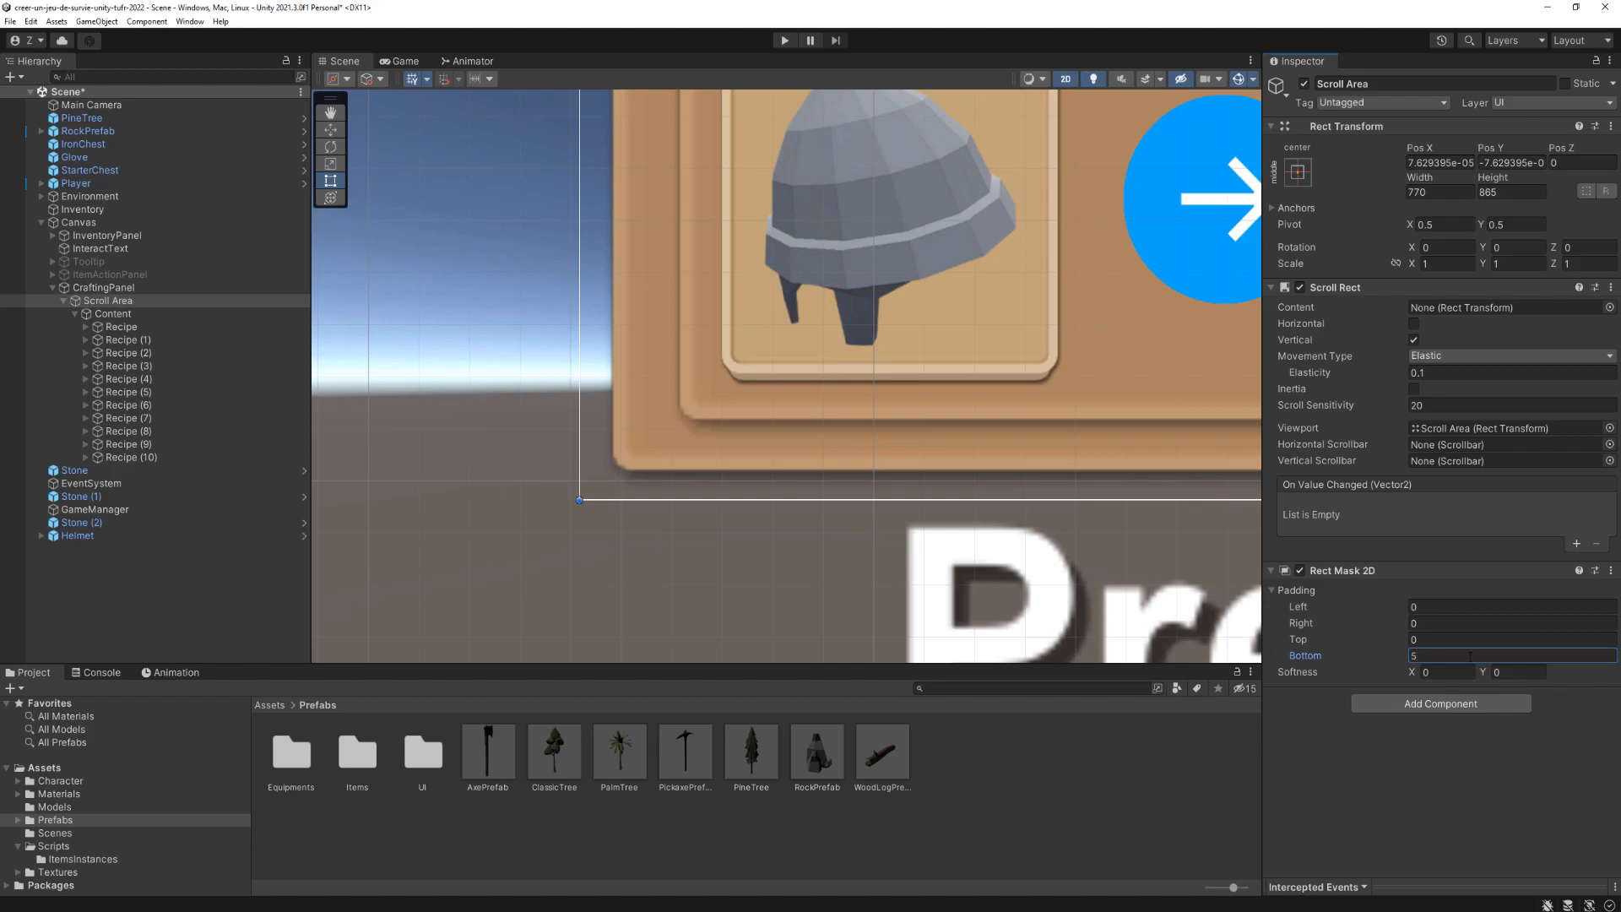
Step: Set the top padding of the Scroll Area's Rect Mask 2D to 5
scroll(955, 473, "down", 15)
middle_click_drag(995, 271, 847, 4)
middle_click_drag(856, 253, 763, 570)
scroll(762, 517, "up", 12)
middle_click_drag(640, 468, 848, 437)
left_click(1433, 639)
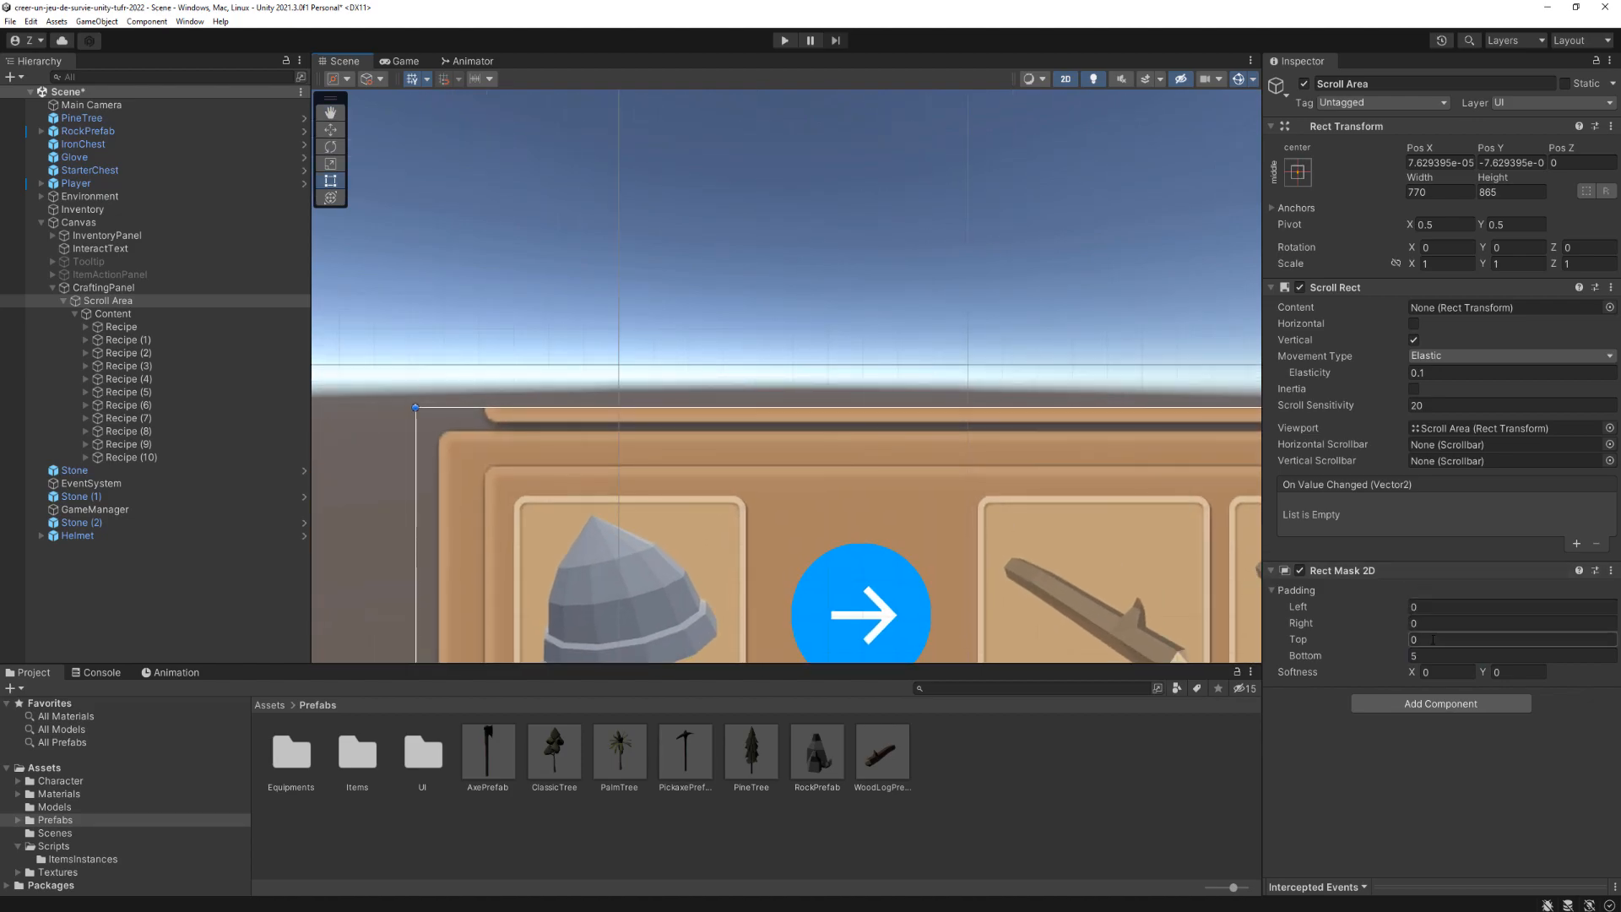
type("5")
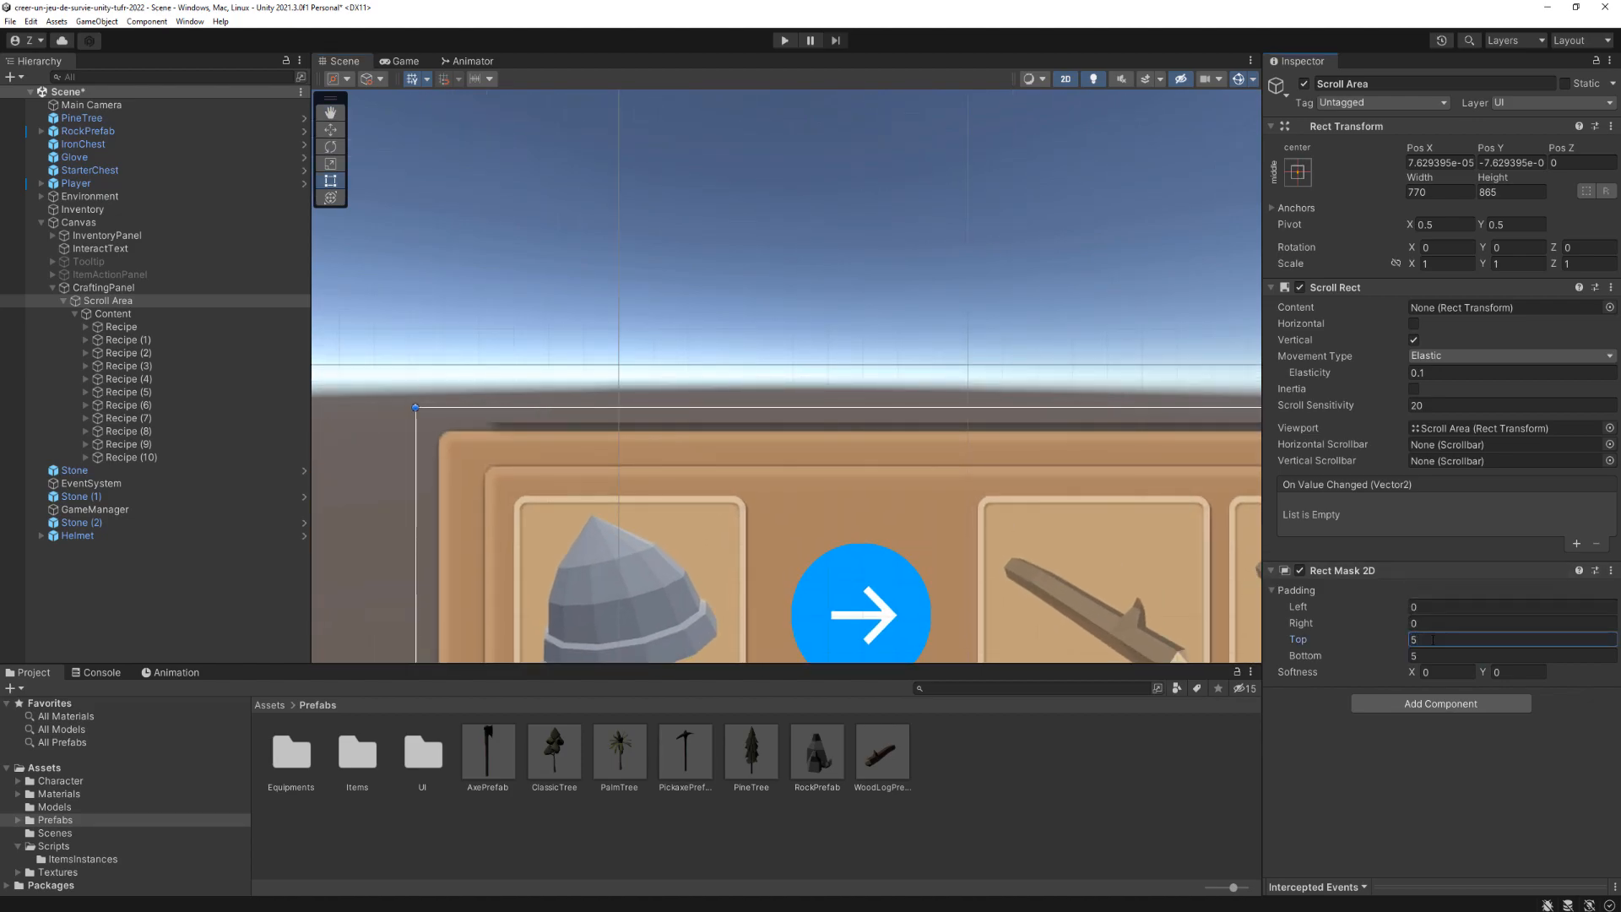
Step: Raise both the top and bottom padding of the Scroll Area's Rect Mask 2D to 8
scroll(794, 506, "up", 8)
middle_click_drag(402, 416, 465, 420)
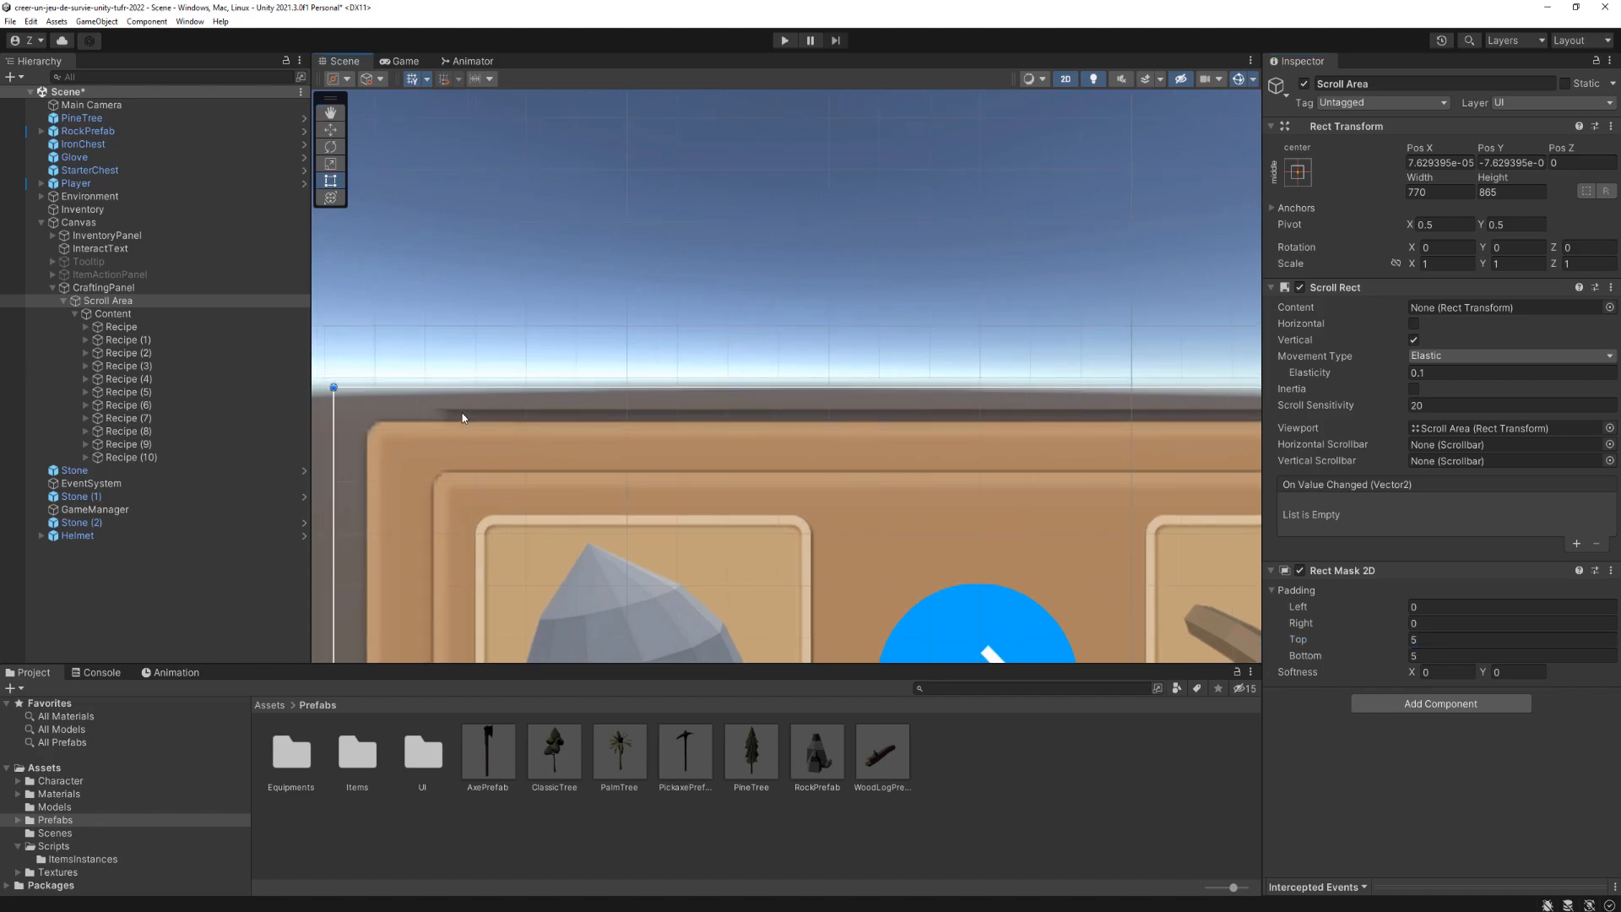
left_click_drag(1326, 636, 1405, 649)
left_click(1444, 642)
type("8")
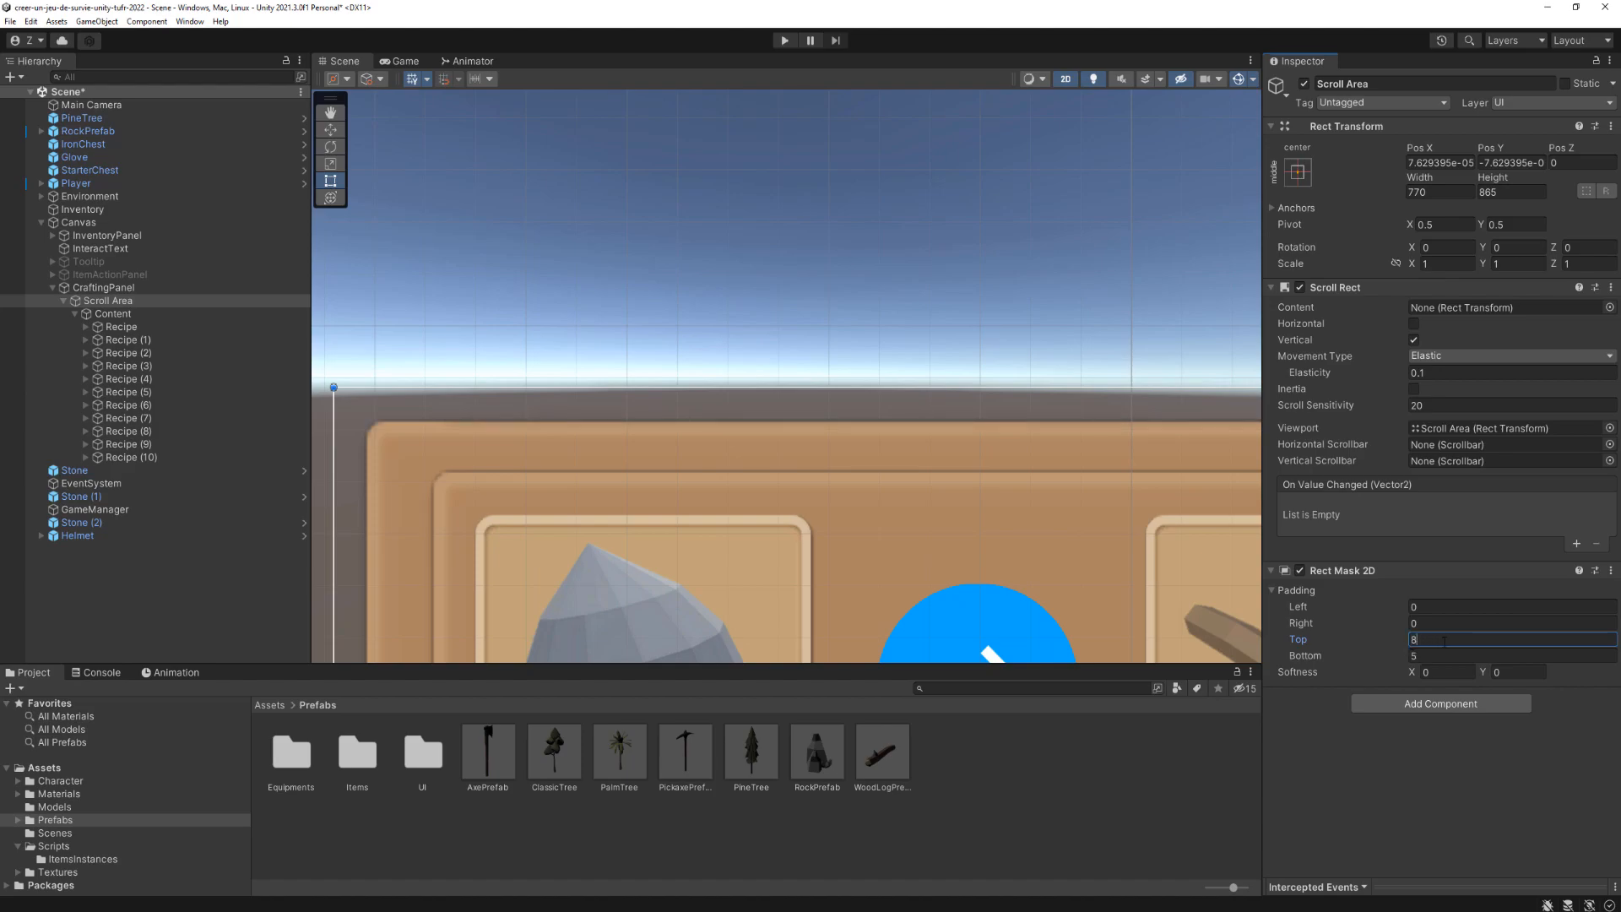
left_click(1445, 654)
scroll(952, 615, "down", 10)
middle_click_drag(990, 525, 745, 209)
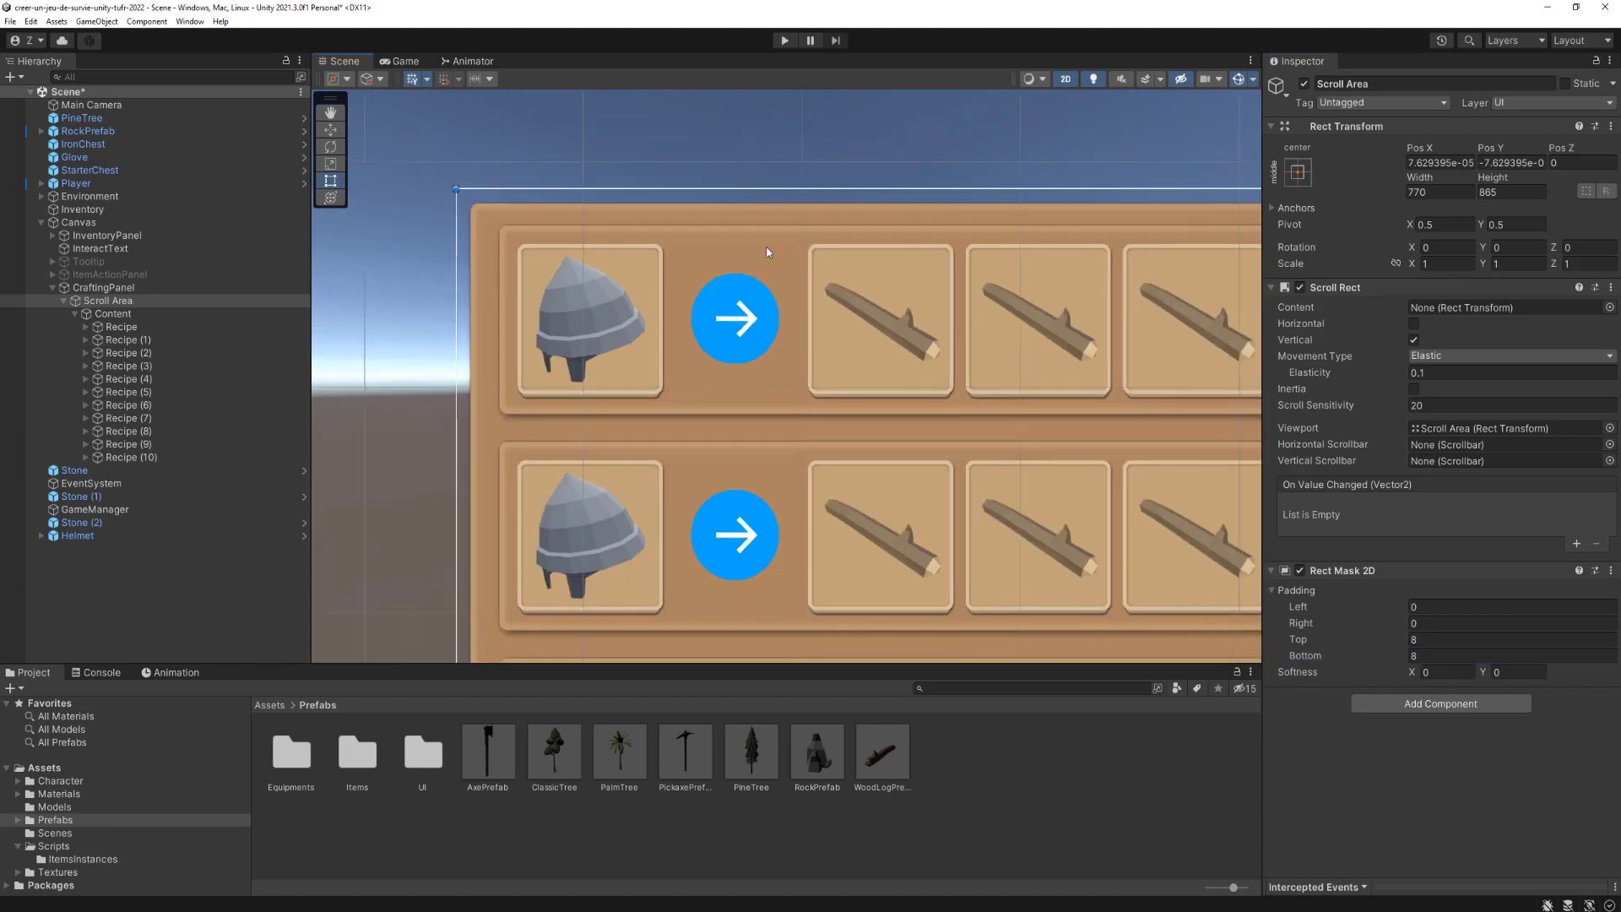
Step: Assign the Content object as the Content reference of the Scroll Area's Scroll Rect
scroll(904, 369, "down", 10)
middle_click_drag(1016, 389, 878, 194)
scroll(894, 232, "down", 7)
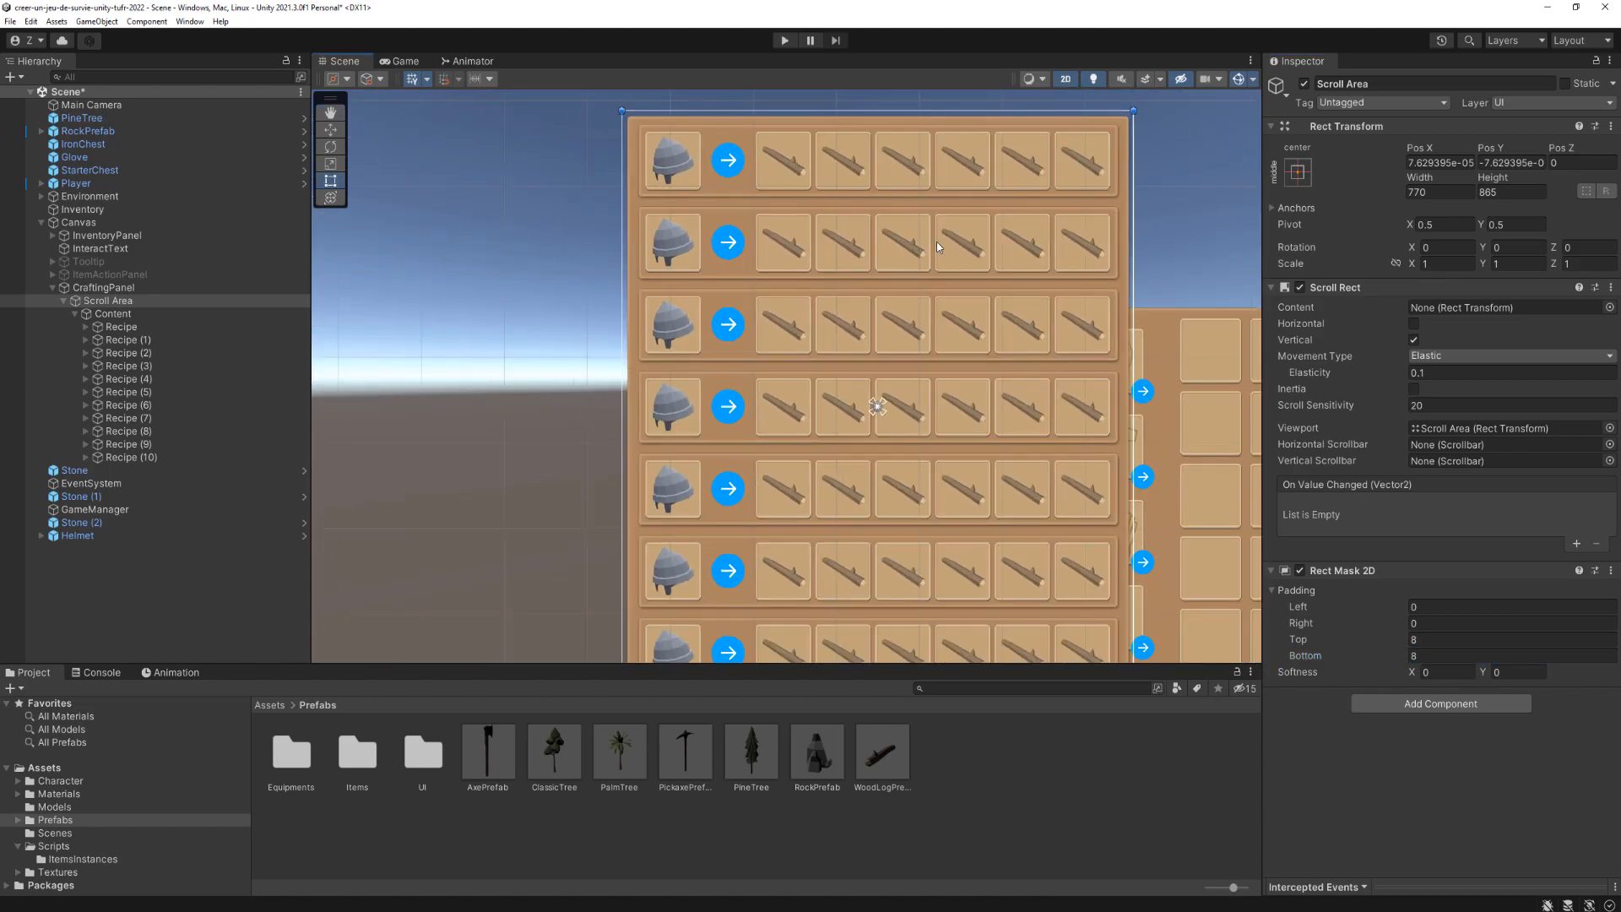
scroll(940, 240, "down", 2)
scroll(970, 331, "down", 4)
middle_click_drag(822, 268, 848, 300)
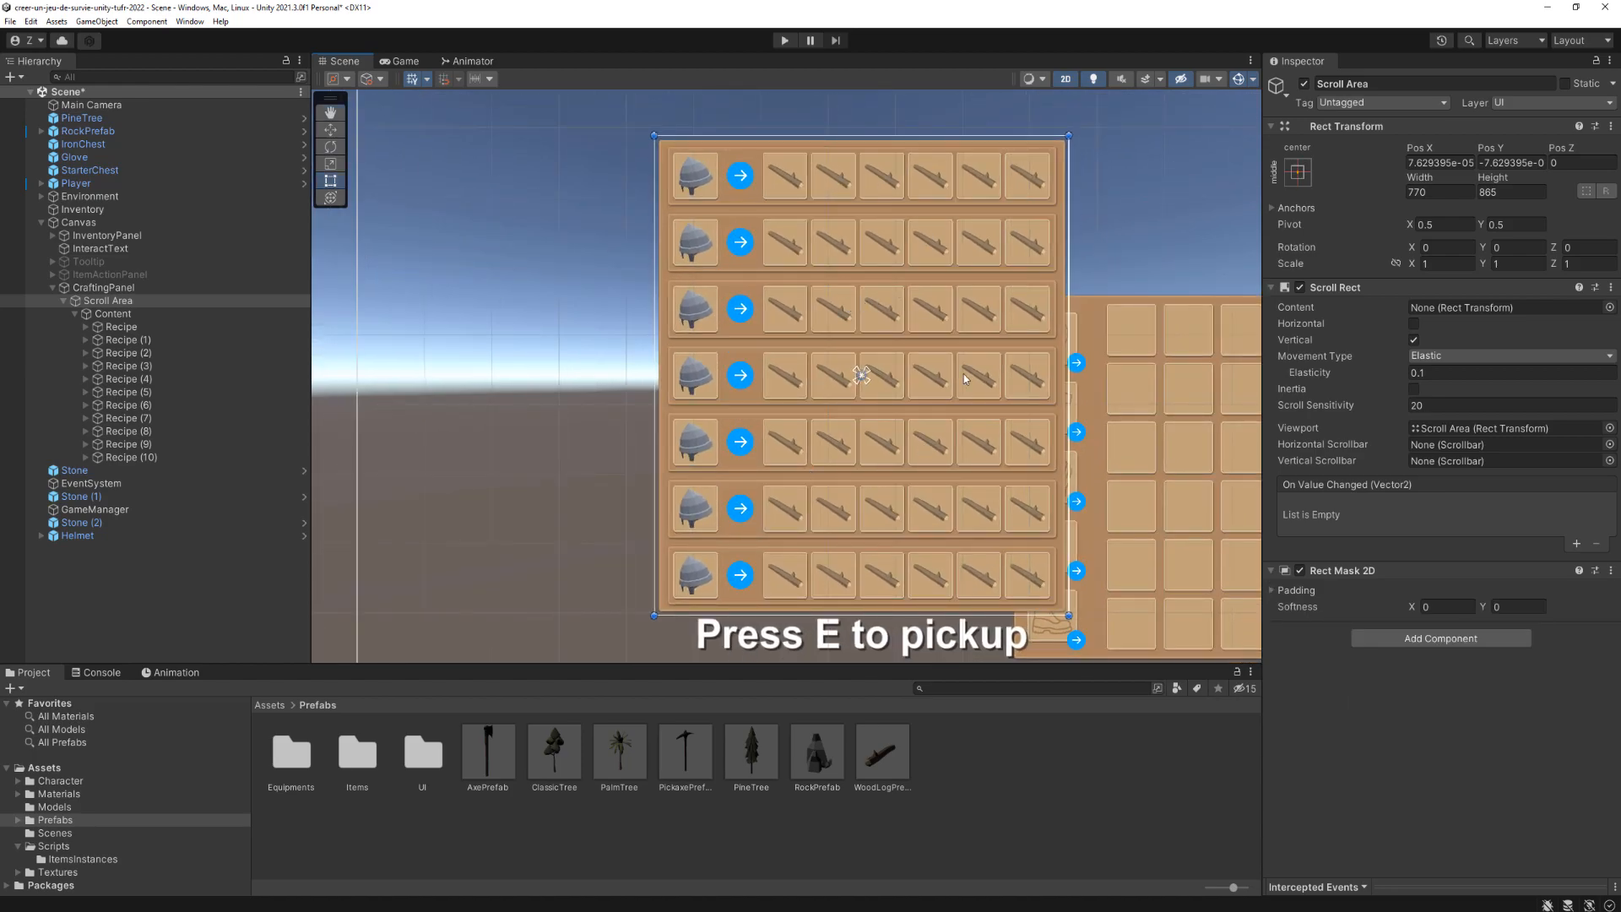
left_click(109, 302)
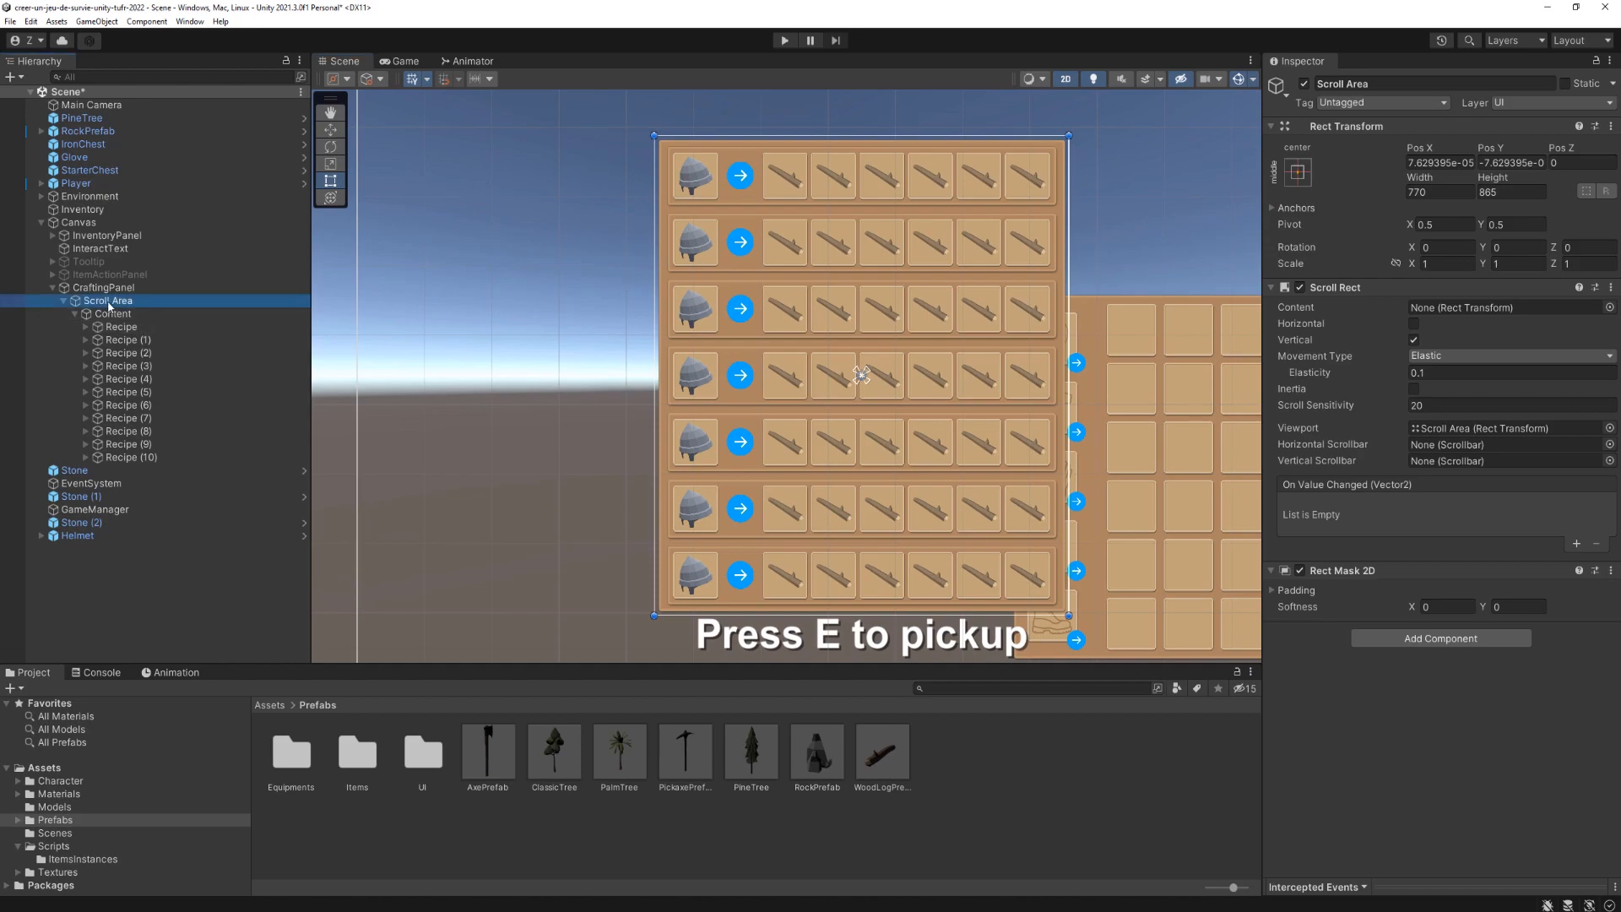
left_click_drag(119, 313, 1453, 310)
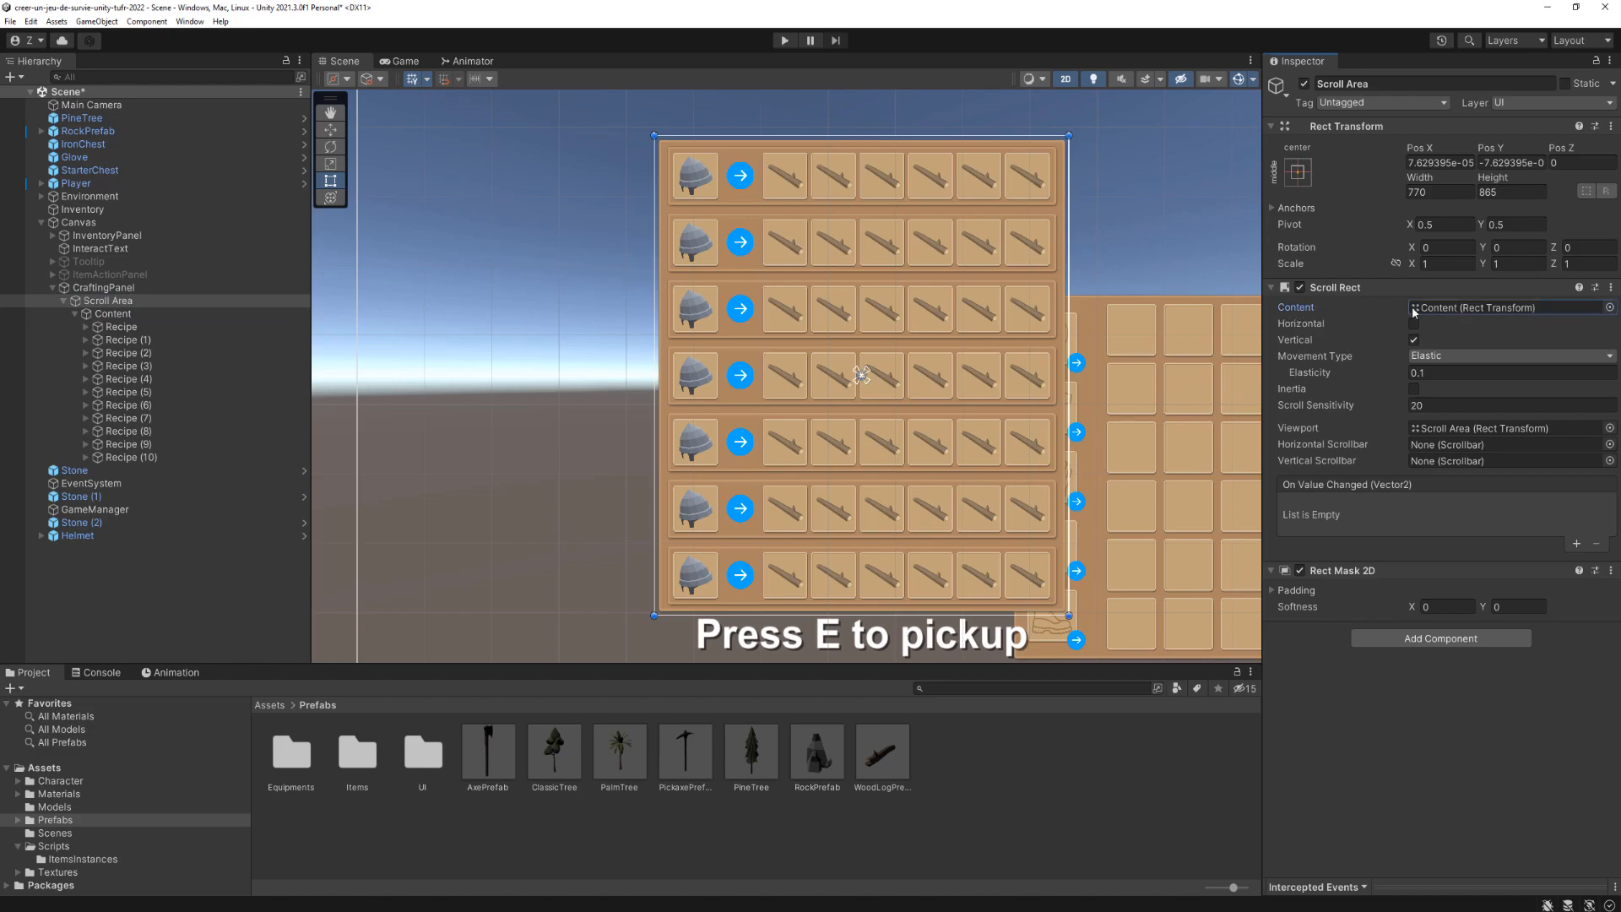
Step: Run the game, scroll the crafting panel's recipe list up and down to test it, and stop the game
left_click(785, 44)
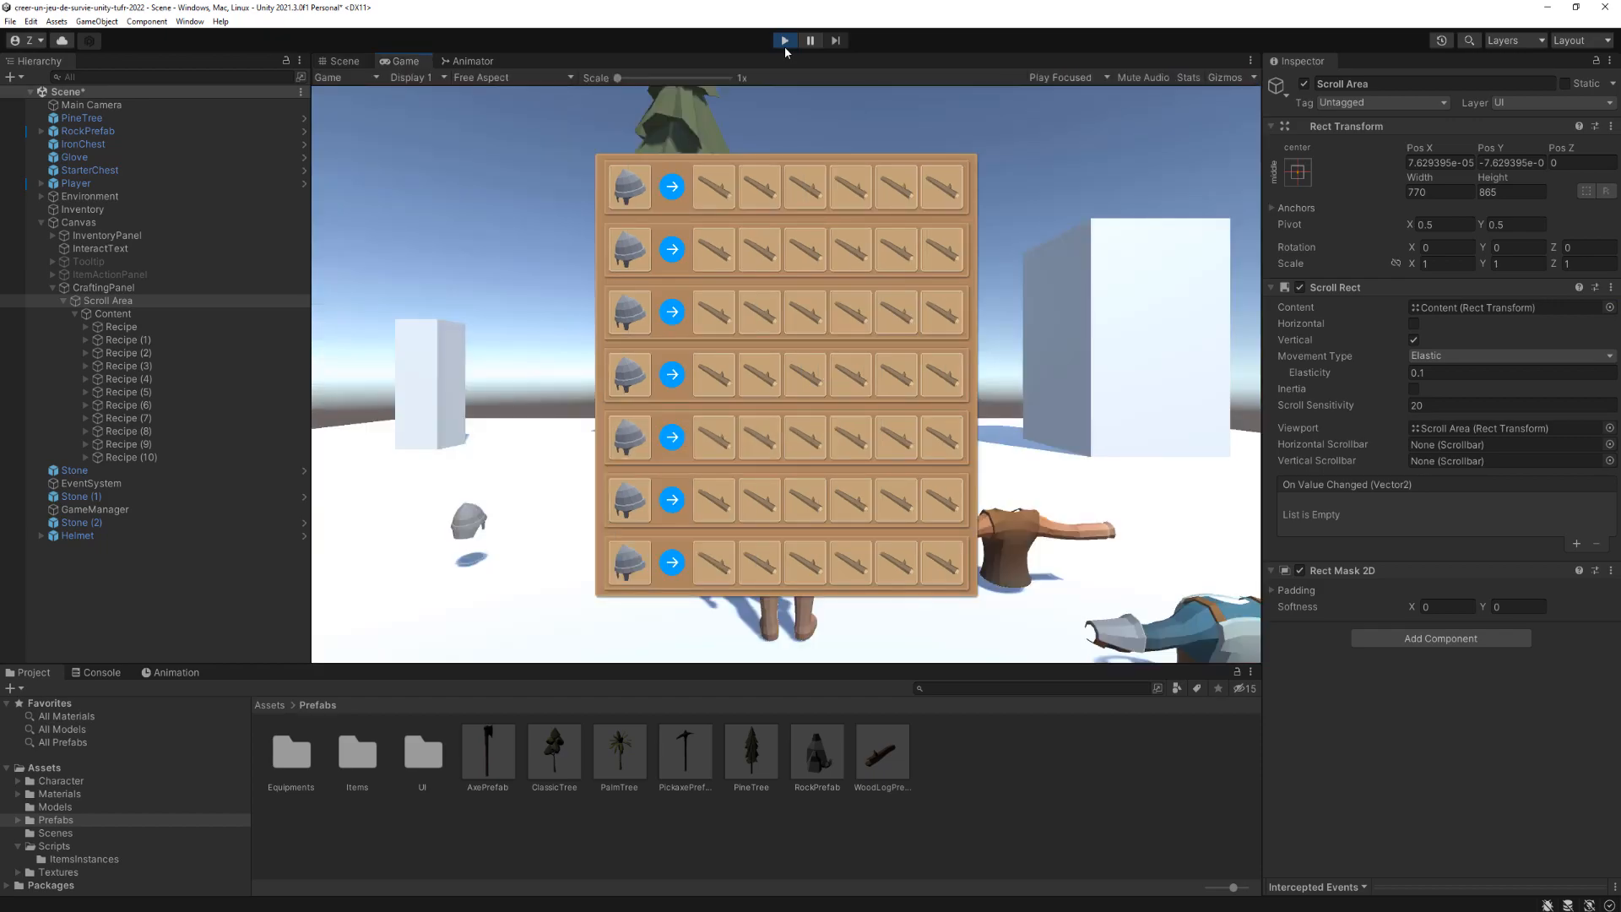
scroll(845, 253, "down", 20)
scroll(853, 249, "up", 6)
scroll(850, 246, "down", 5)
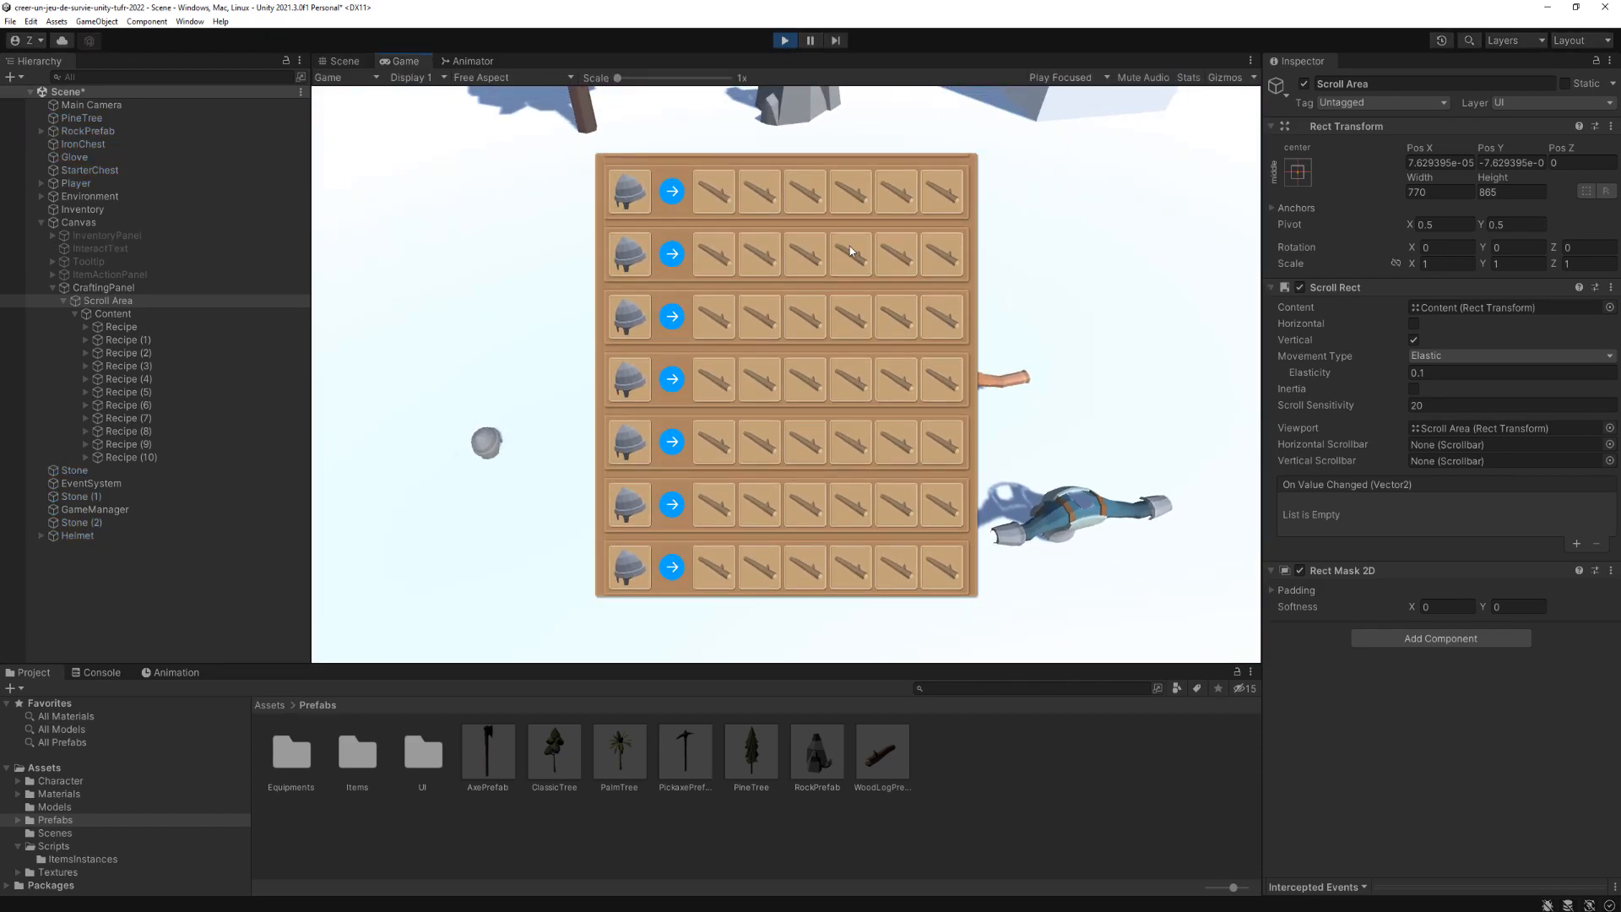
scroll(853, 244, "down", 5)
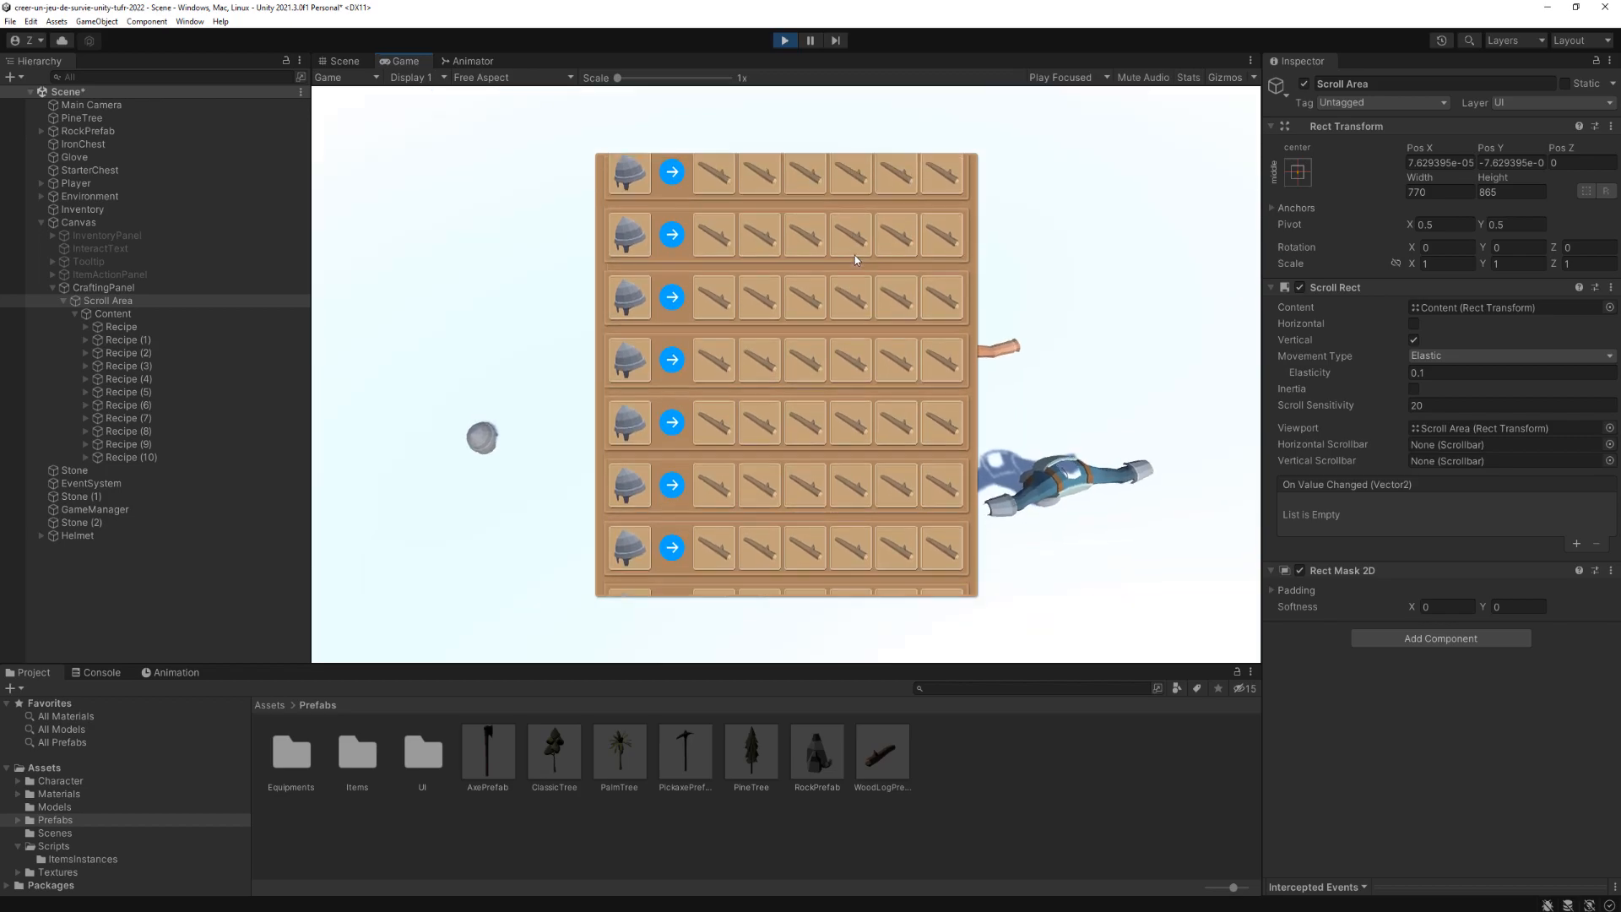
scroll(855, 255, "down", 5)
scroll(855, 255, "down", 5)
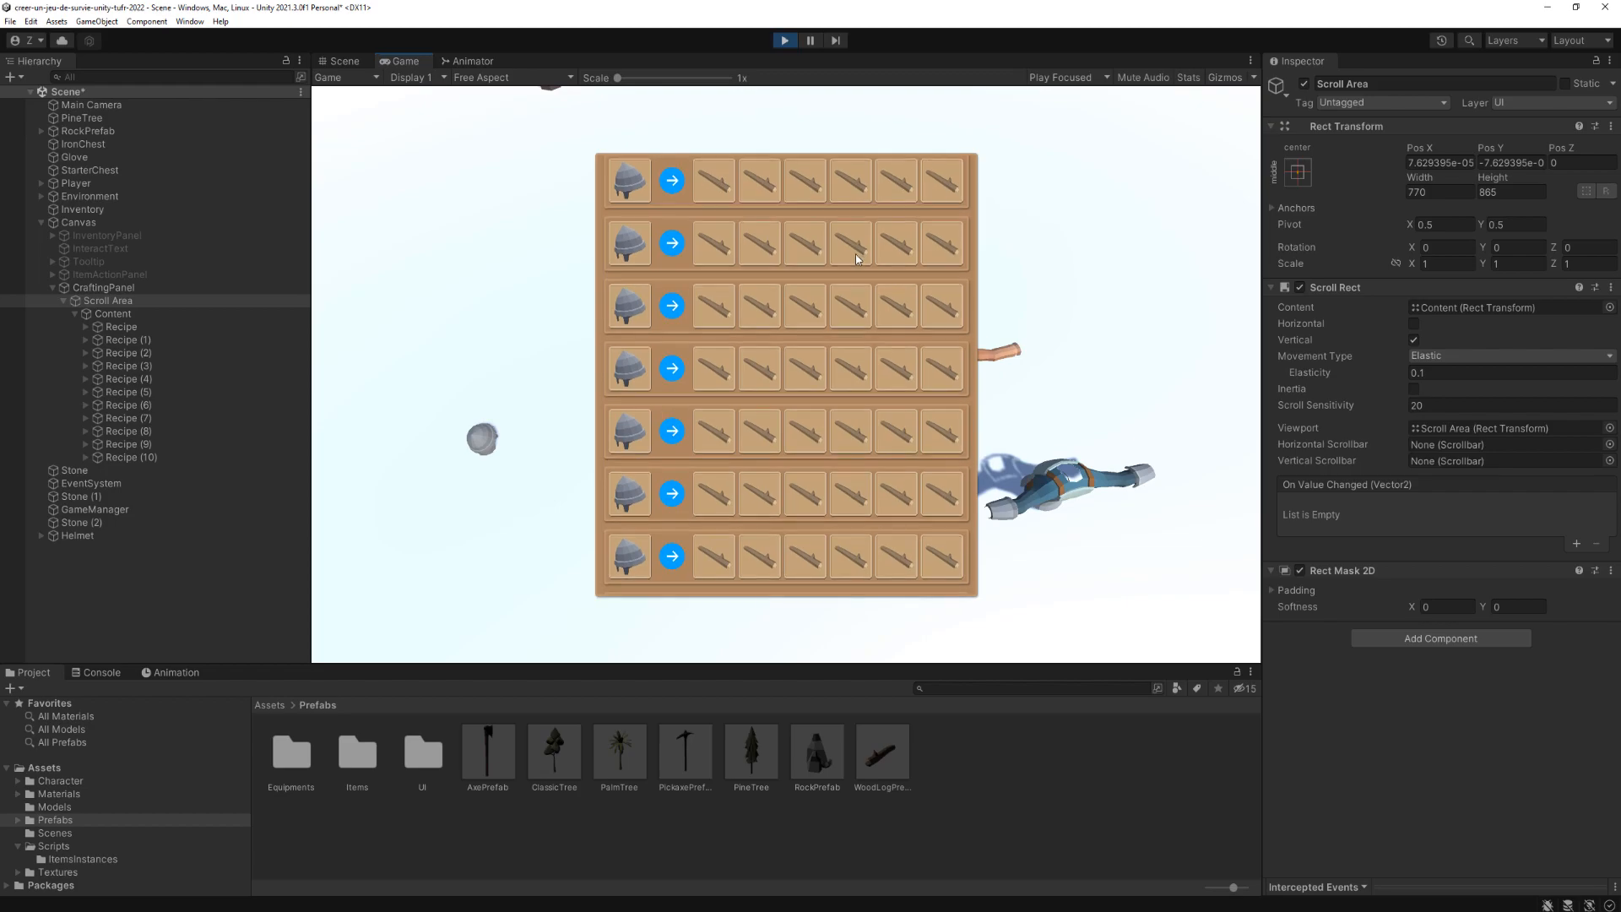
scroll(860, 256, "down", 4)
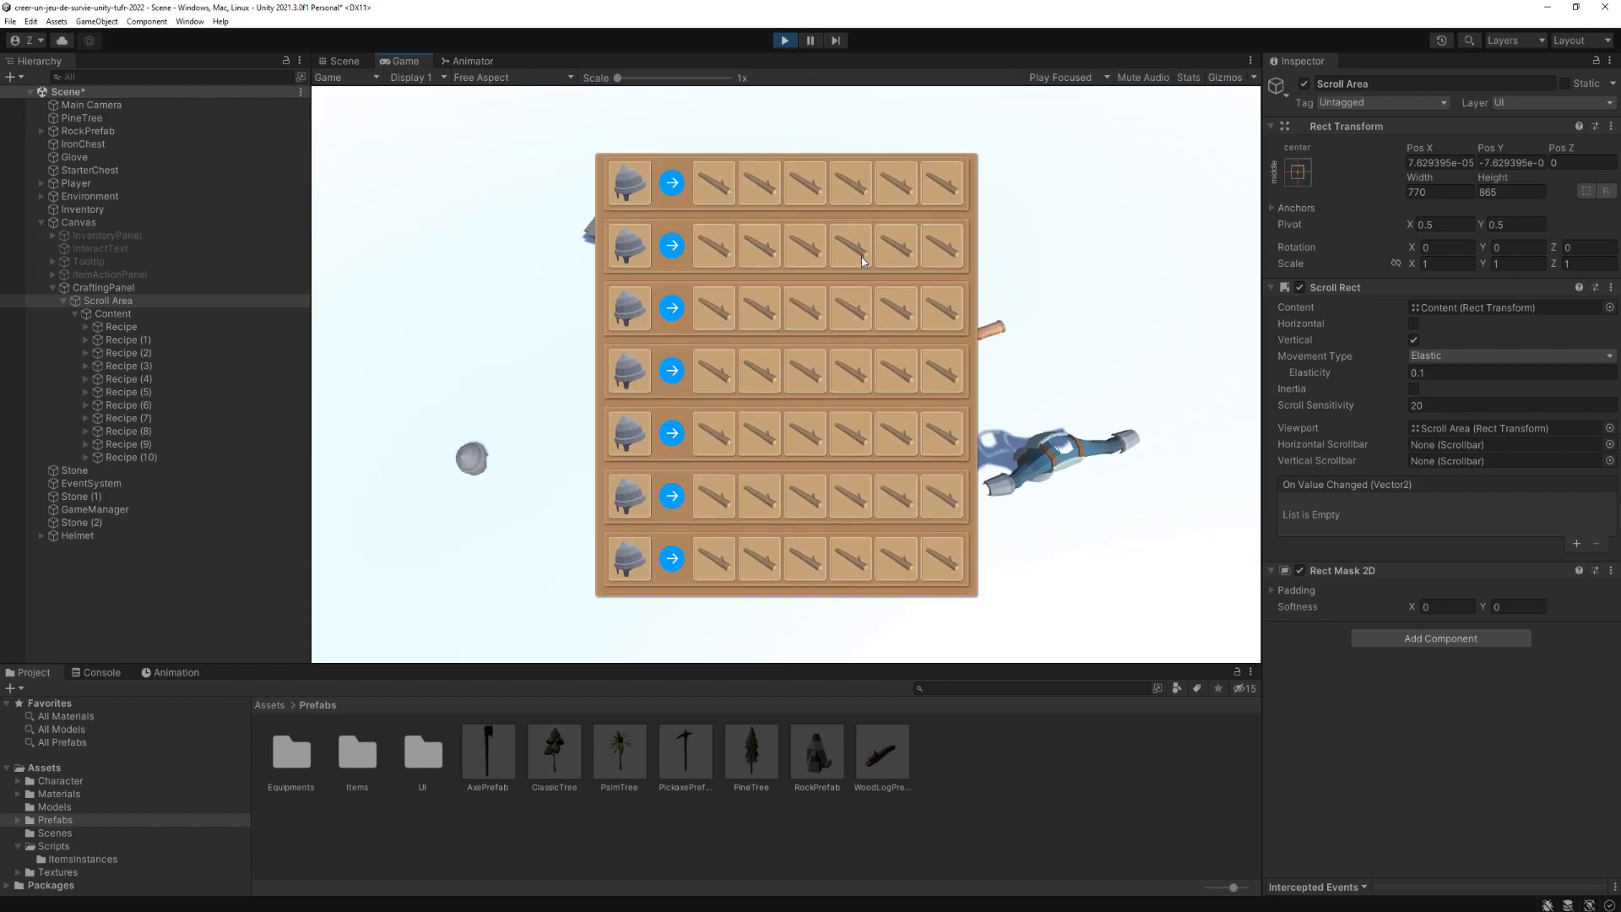
scroll(861, 256, "up", 9)
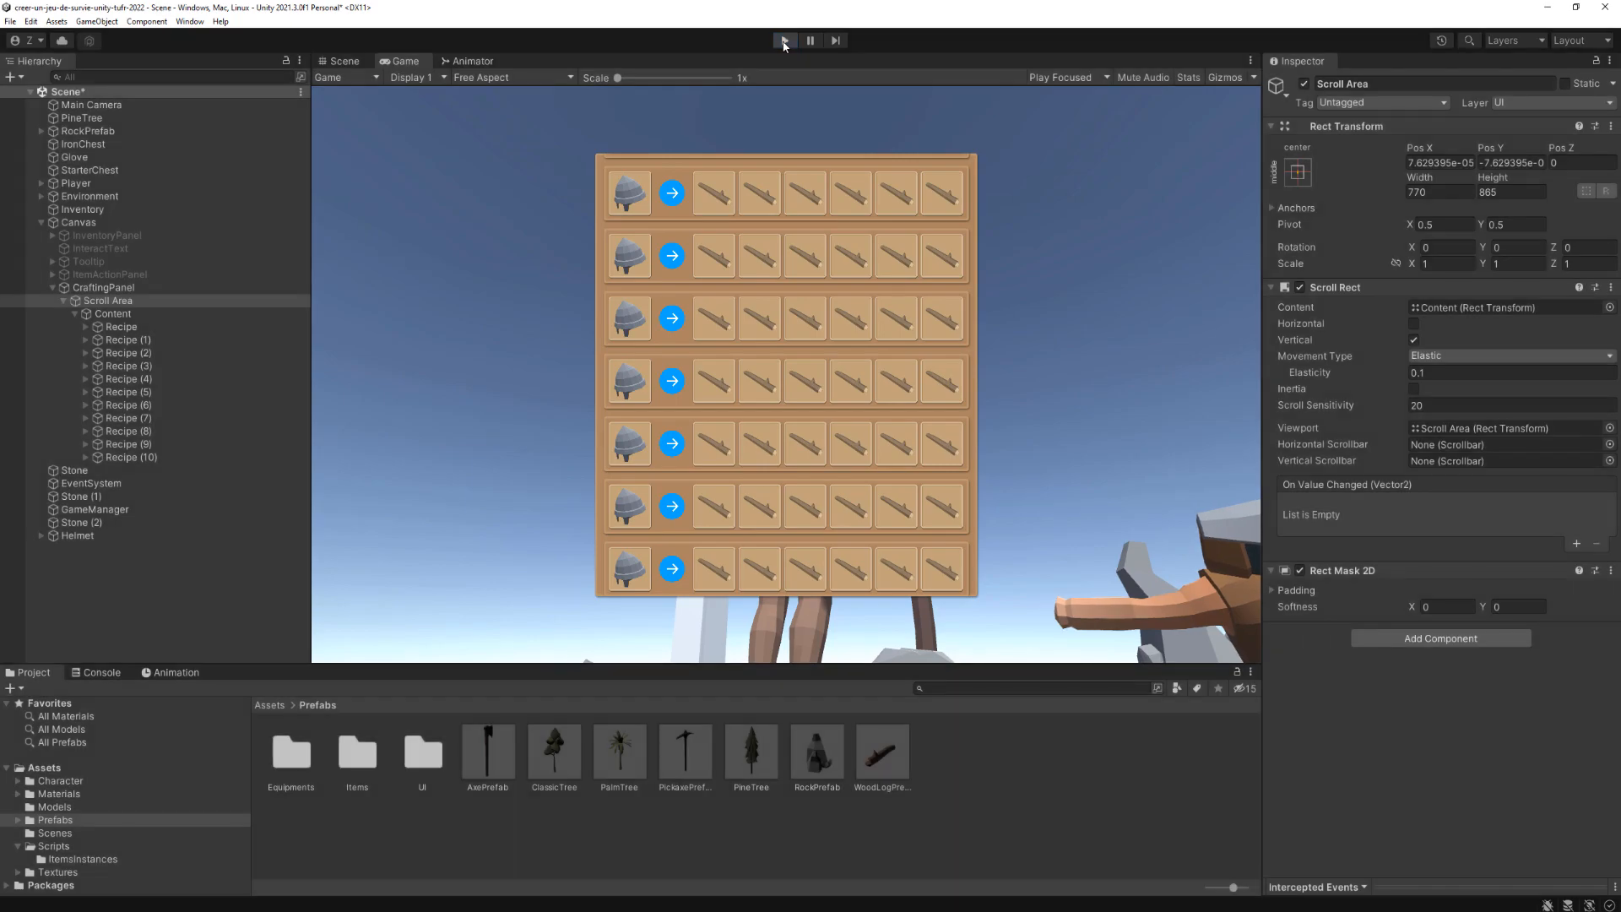
left_click(785, 41)
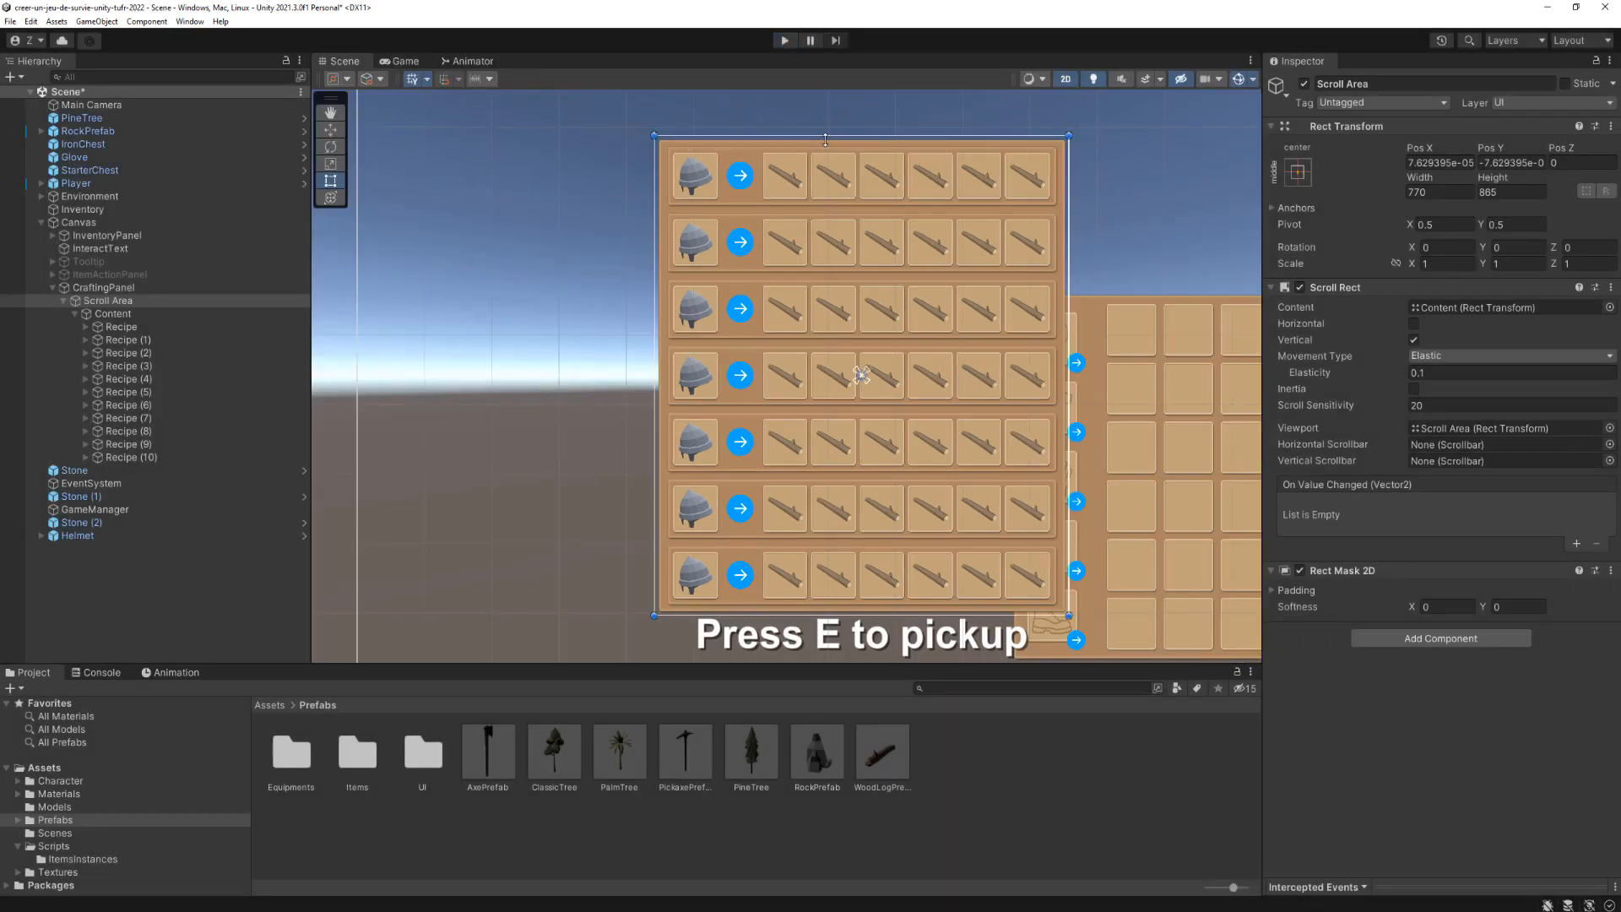
Step: Run the game once more to recheck how the recipe list scrolls, and end play mode
left_click(786, 41)
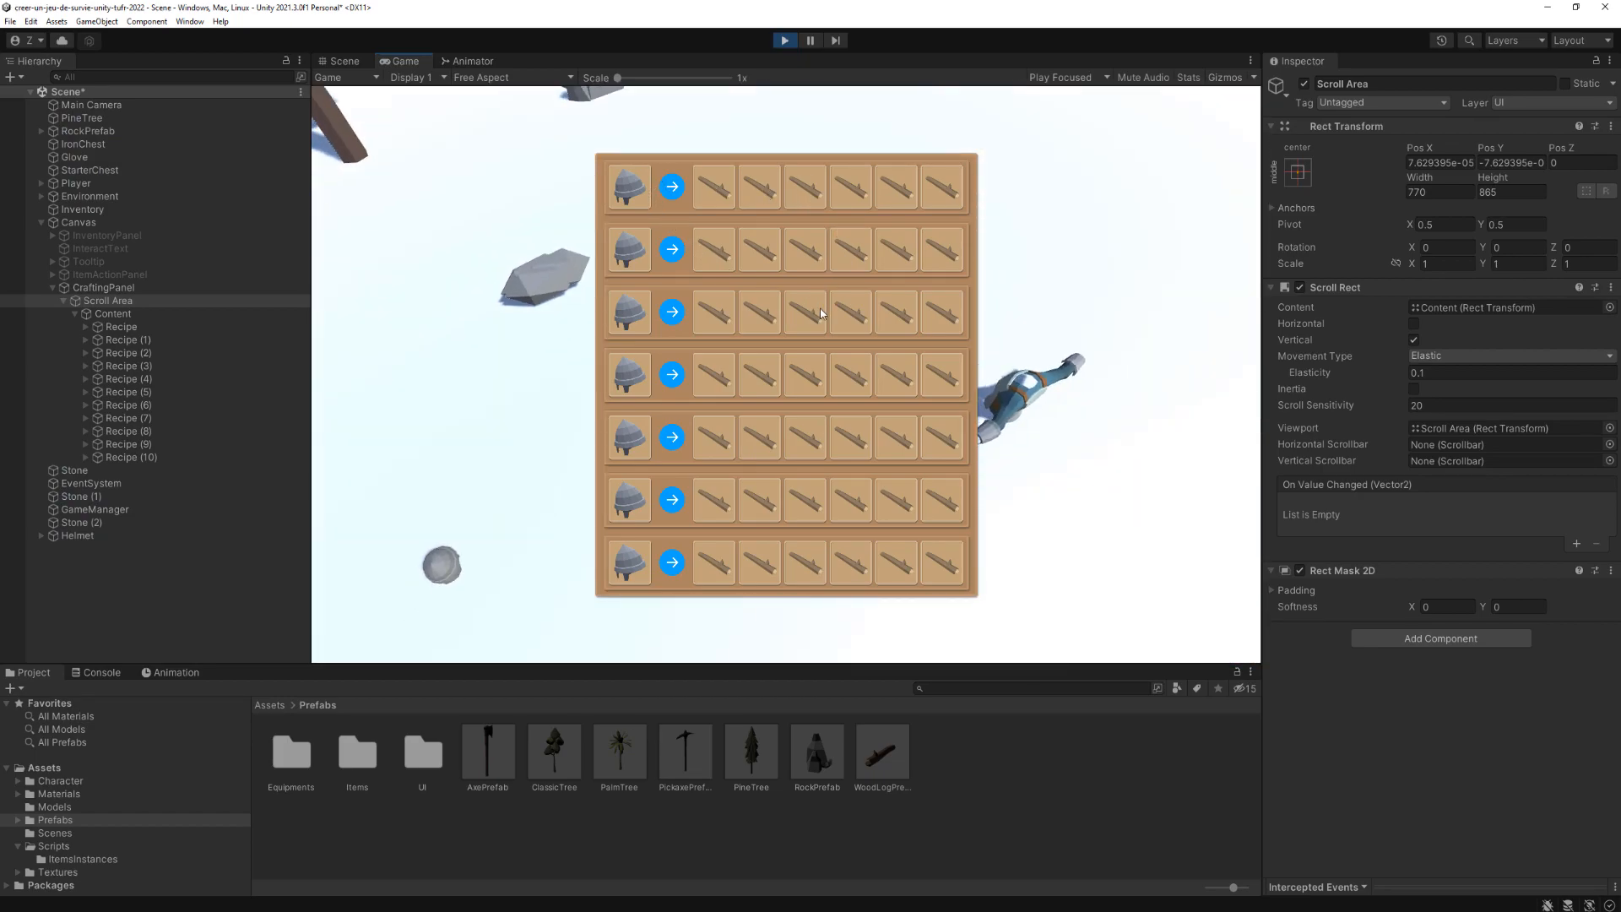
scroll(821, 313, "up", 5)
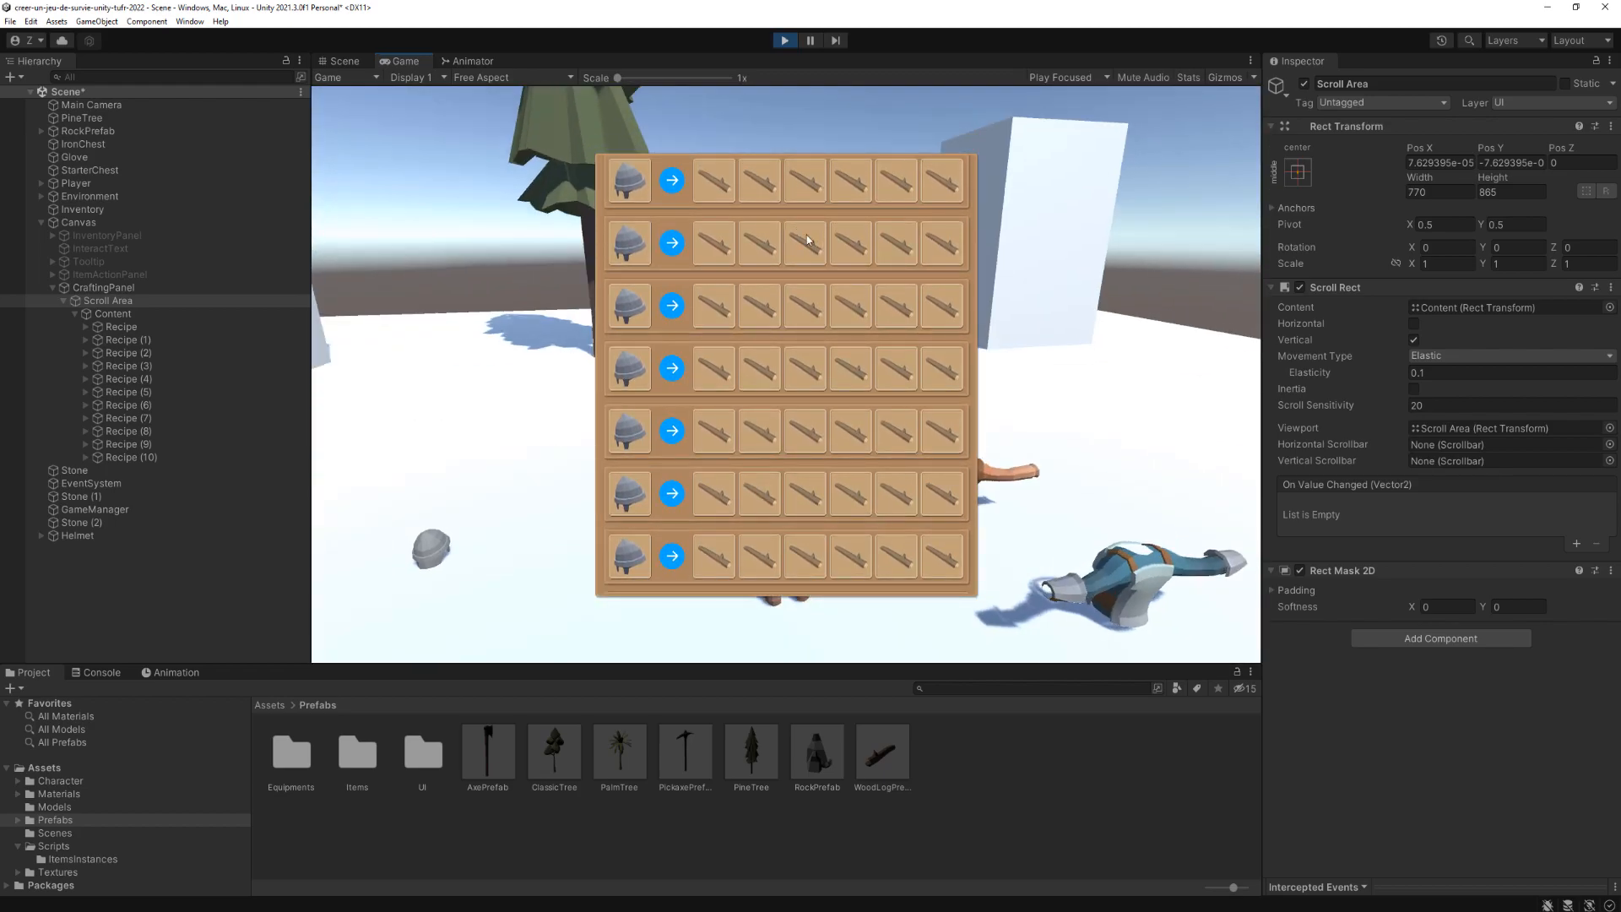
left_click(788, 42)
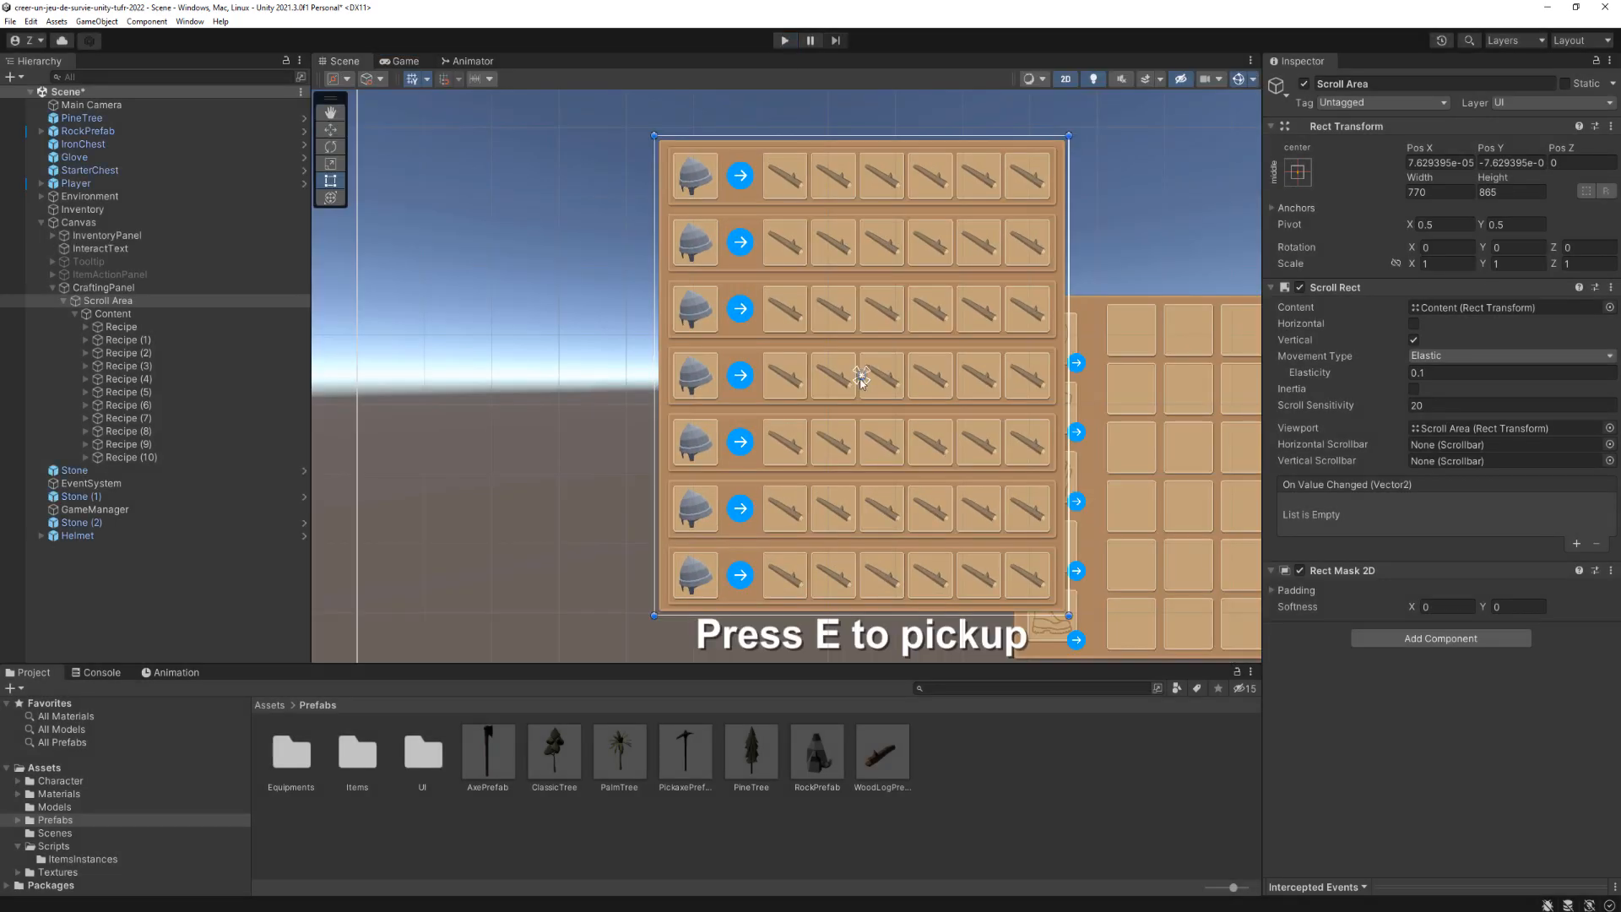
Step: Move the Content object down until its top edge lines up with the top edge of the Scroll Area
left_click(155, 312)
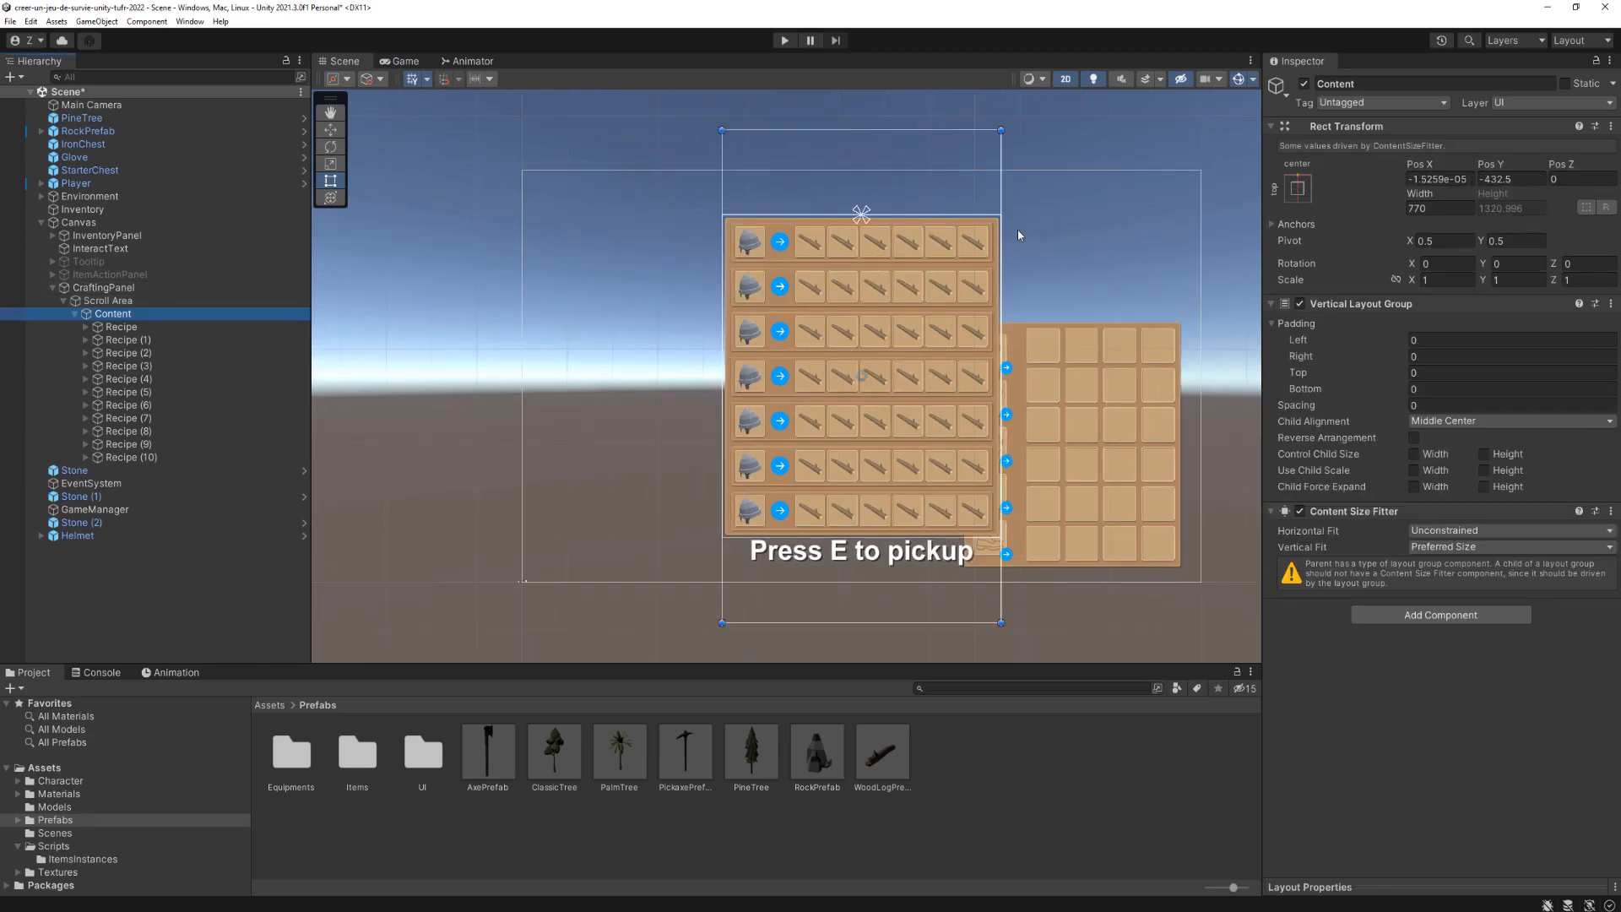
double_click(212, 314)
left_click_drag(861, 187, 863, 277)
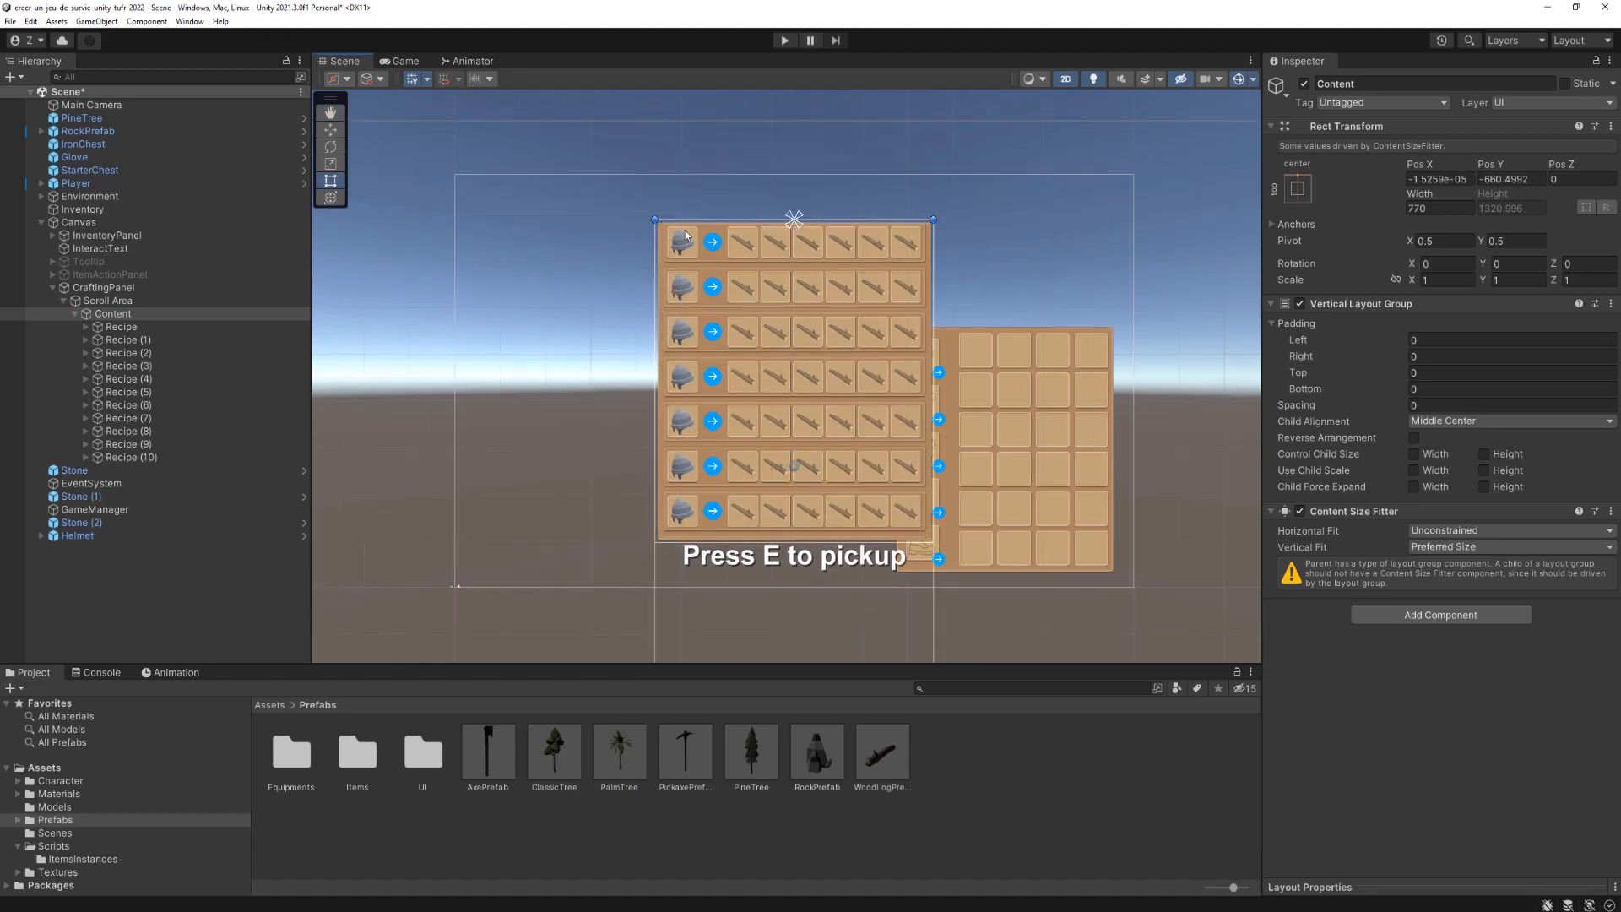
Step: Set the top padding of the Content's Vertical Layout Group to 15 and realign its top edge with the Scroll Area
scroll(689, 209, "up", 10)
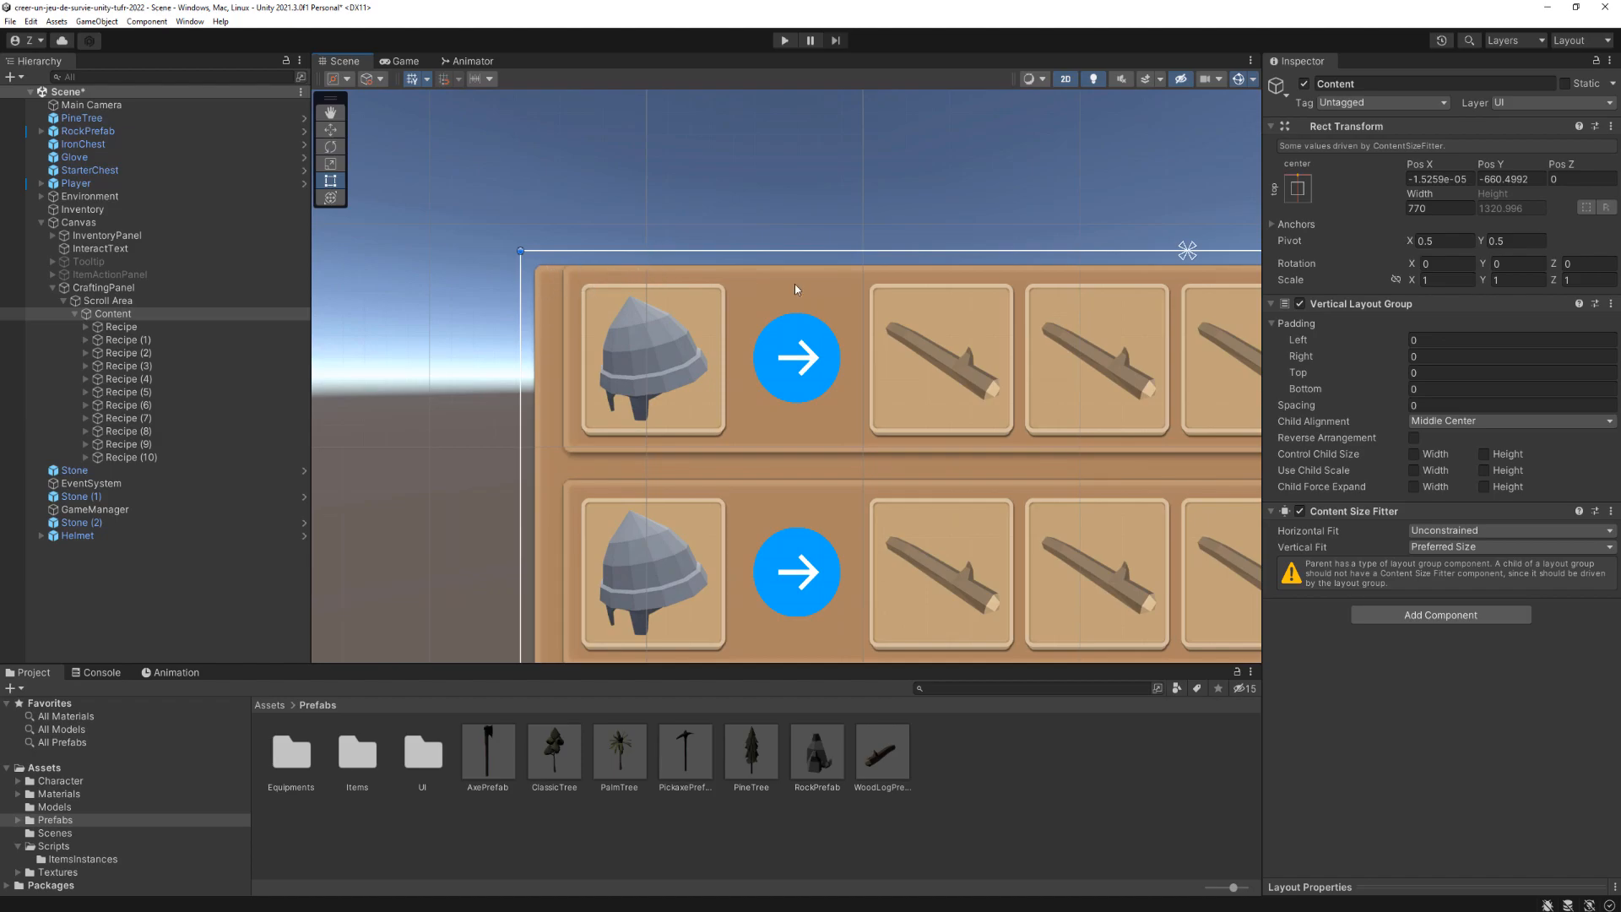
left_click(1459, 372)
type("15")
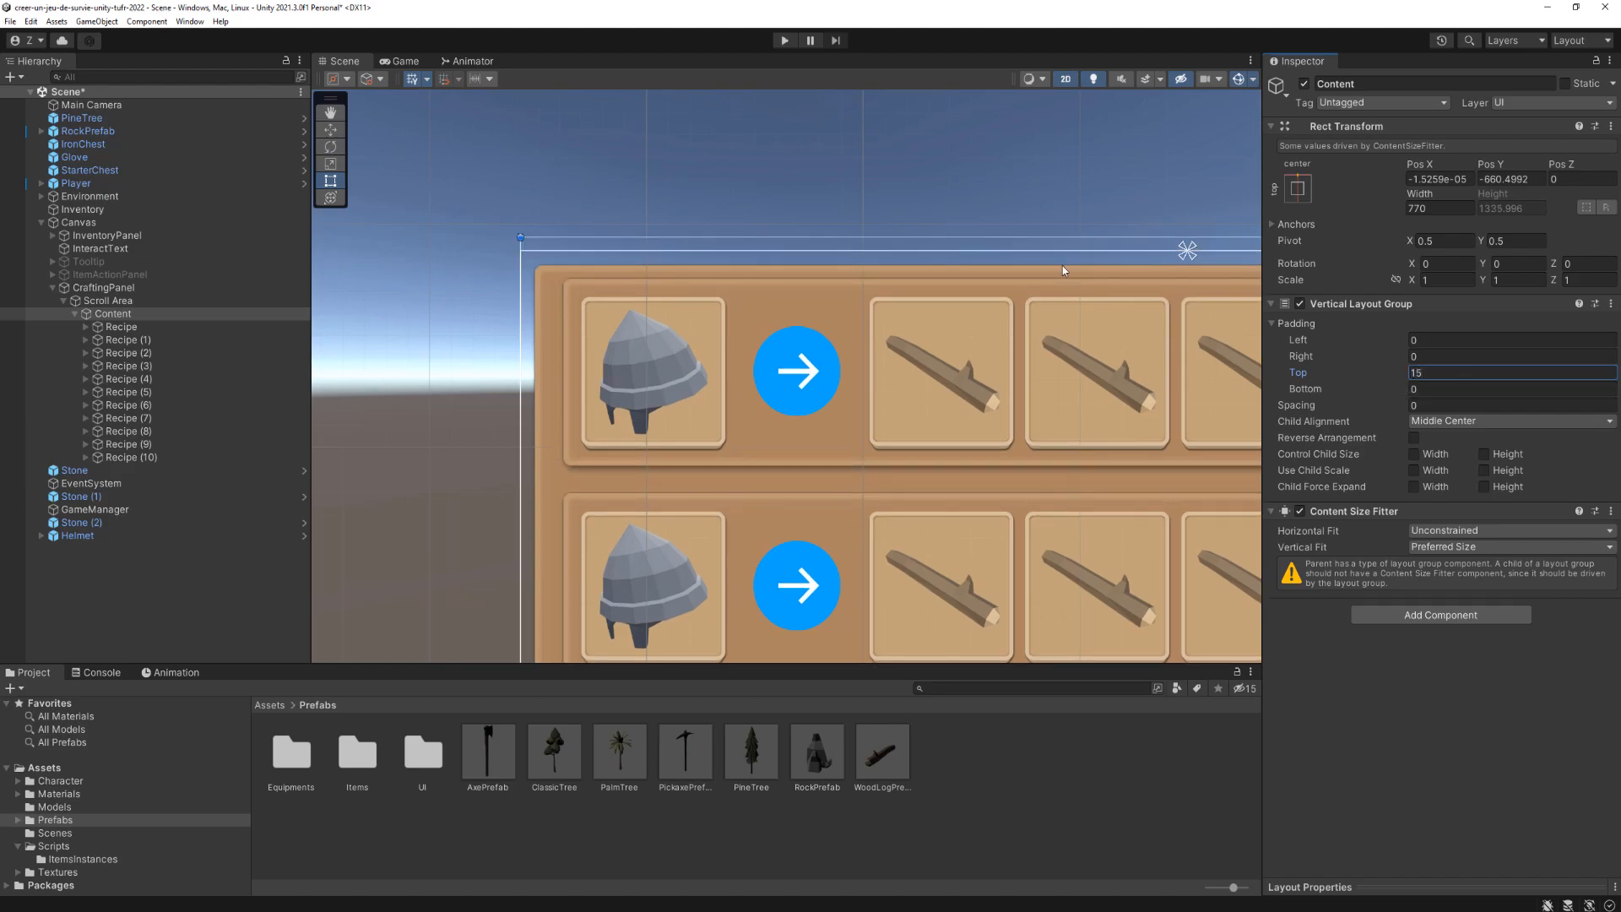
scroll(863, 282, "down", 2)
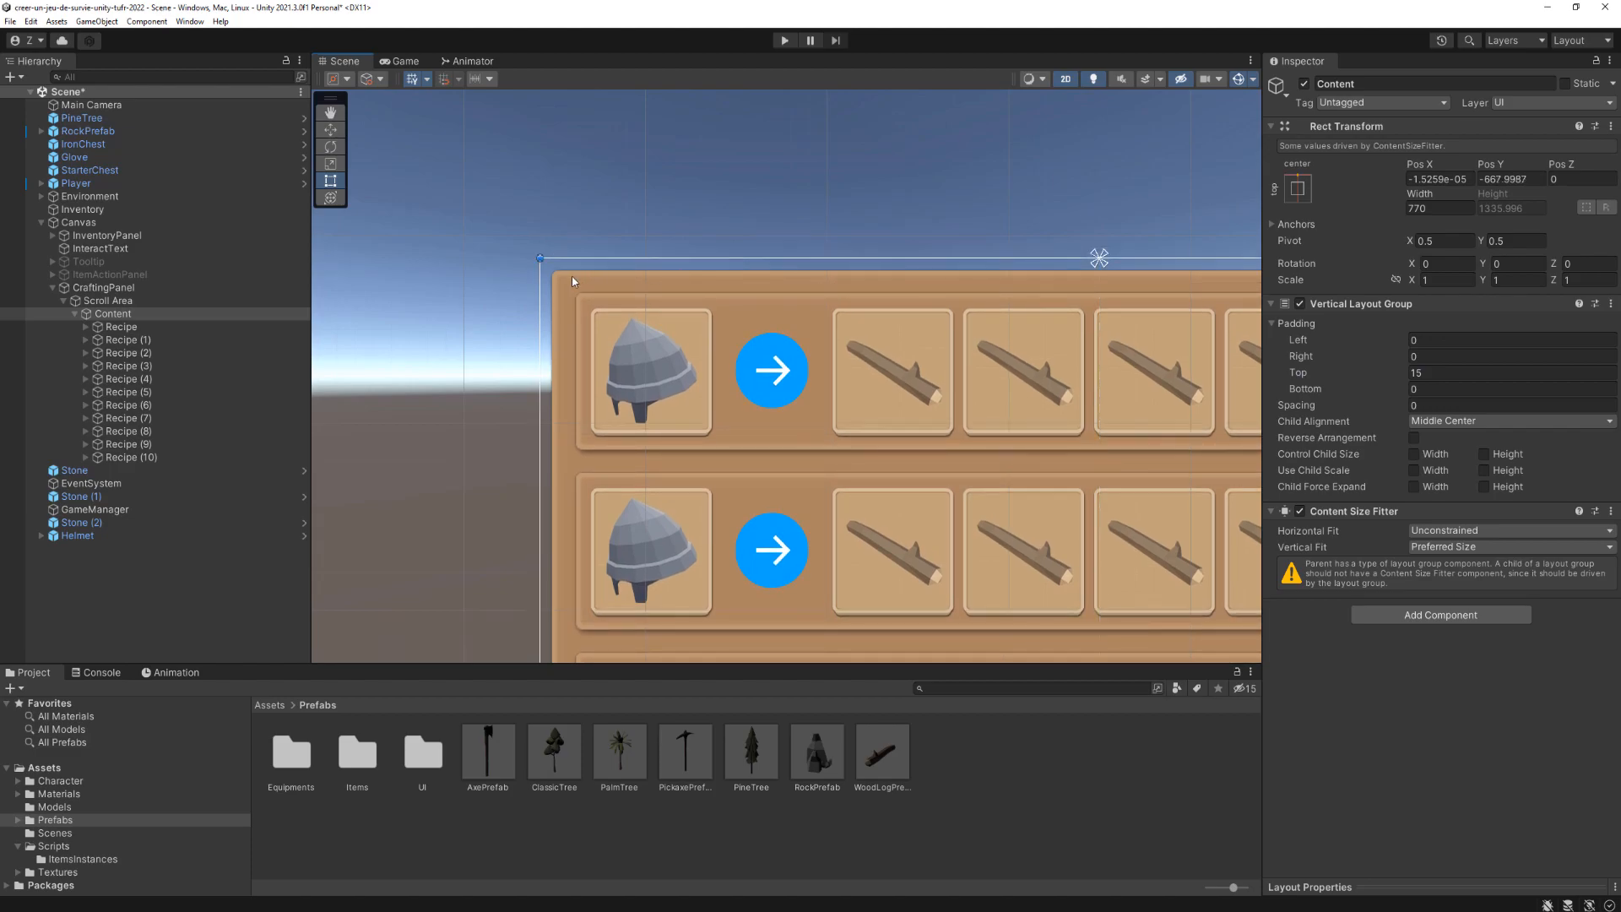
scroll(713, 255, "down", 2)
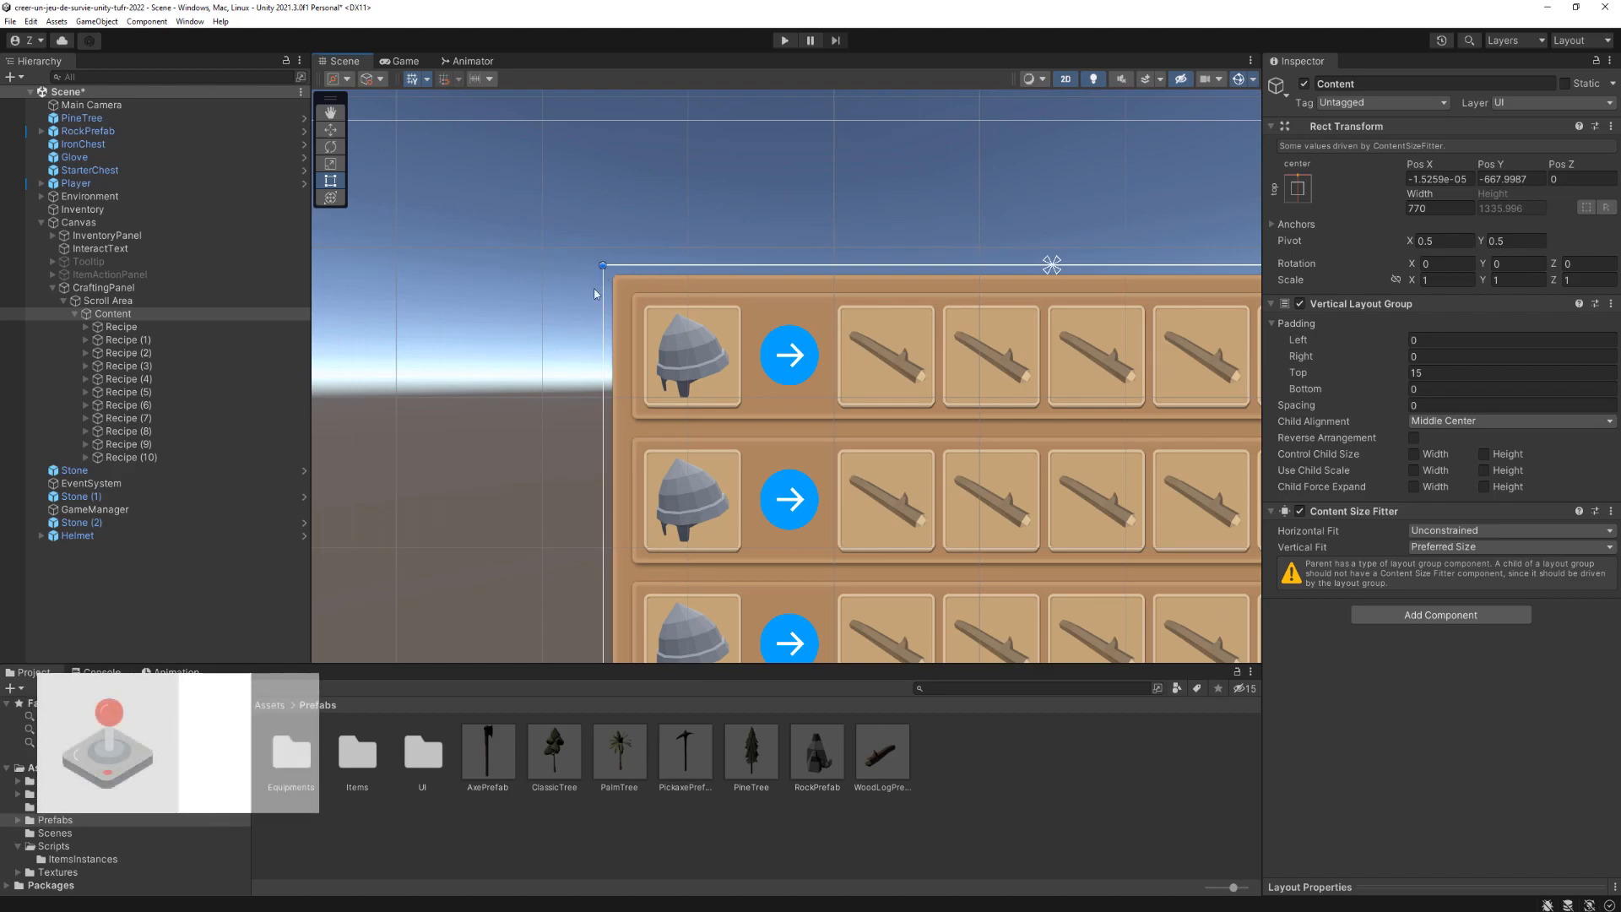
scroll(799, 154, "down", 3)
scroll(799, 154, "down", 5)
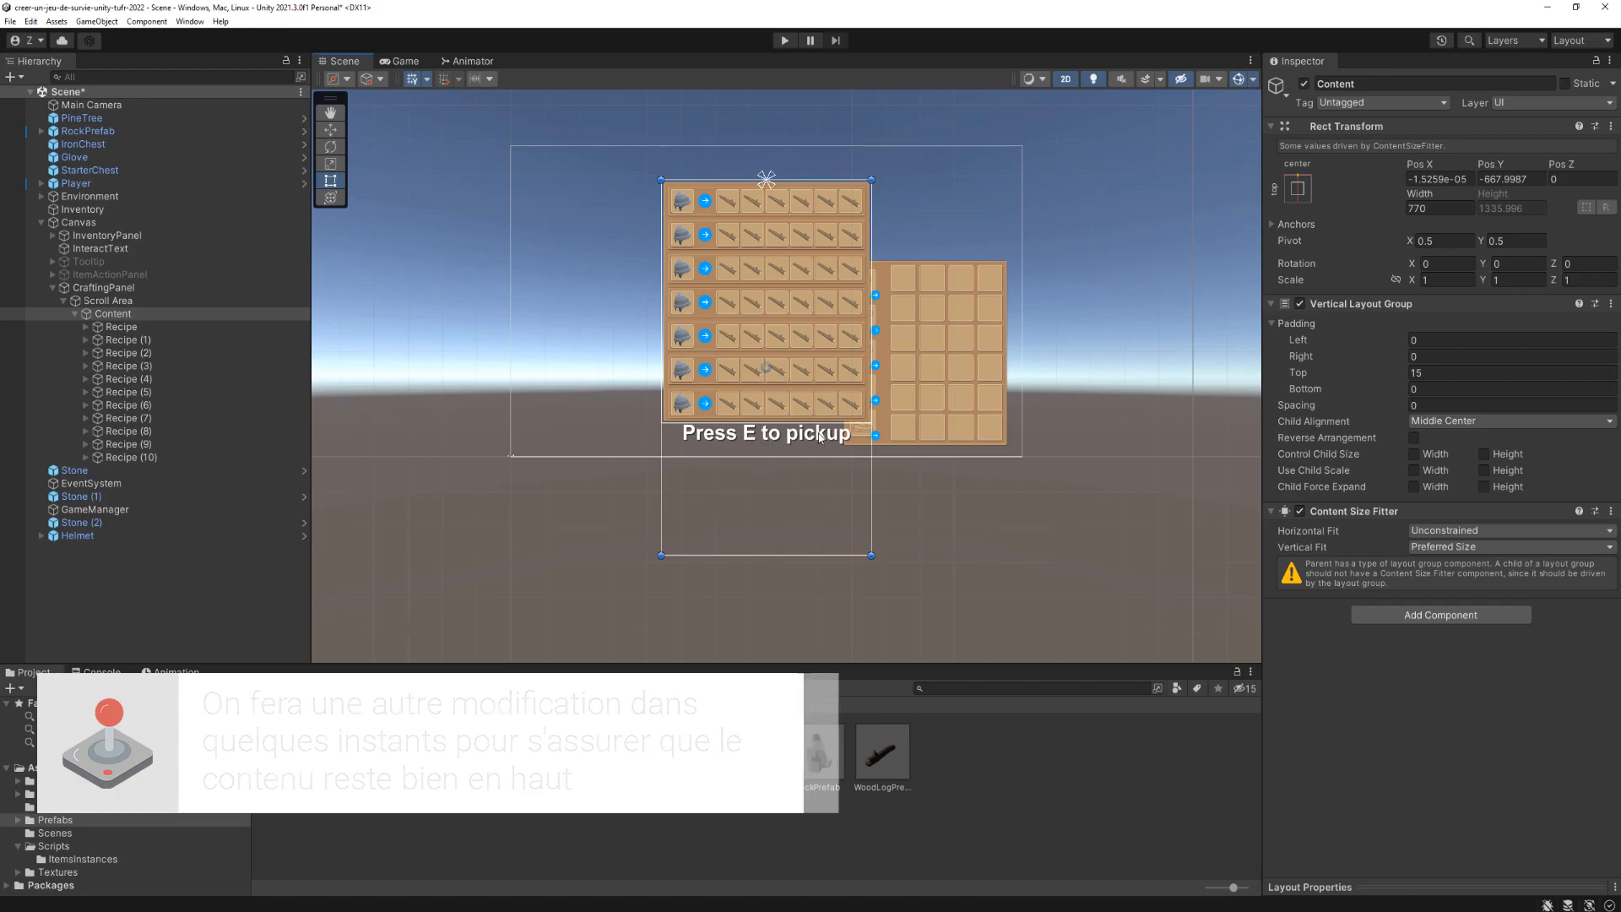
Step: Run the game and scroll the recipe list down and up to check the spacing above the first recipe
left_click(784, 40)
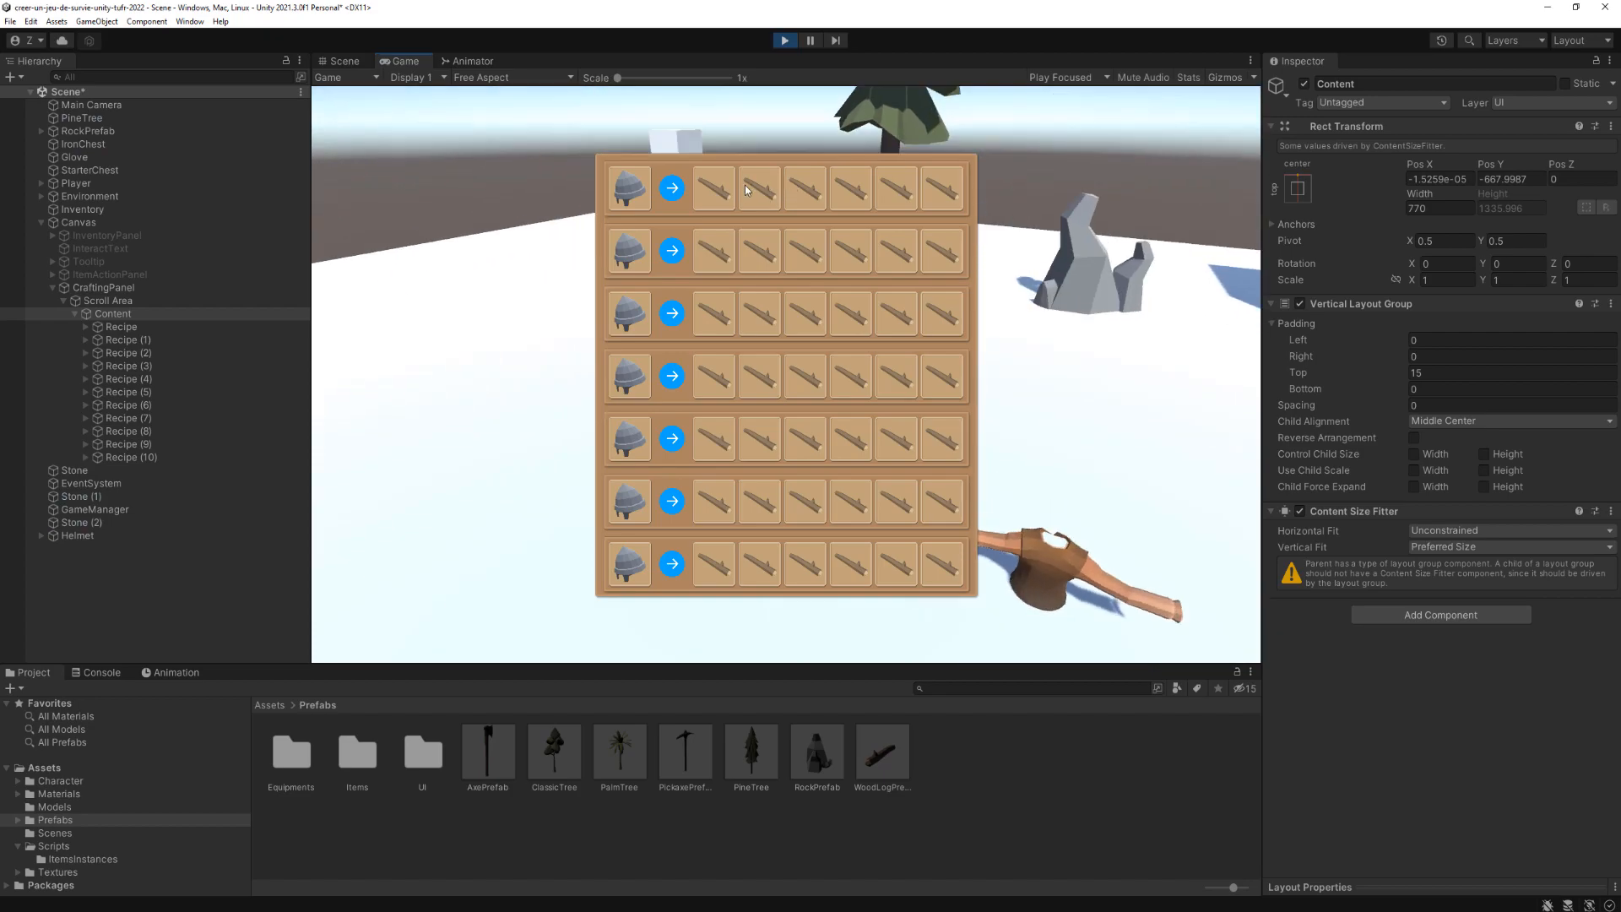
scroll(771, 198, "down", 5)
scroll(769, 200, "up", 7)
scroll(785, 201, "down", 5)
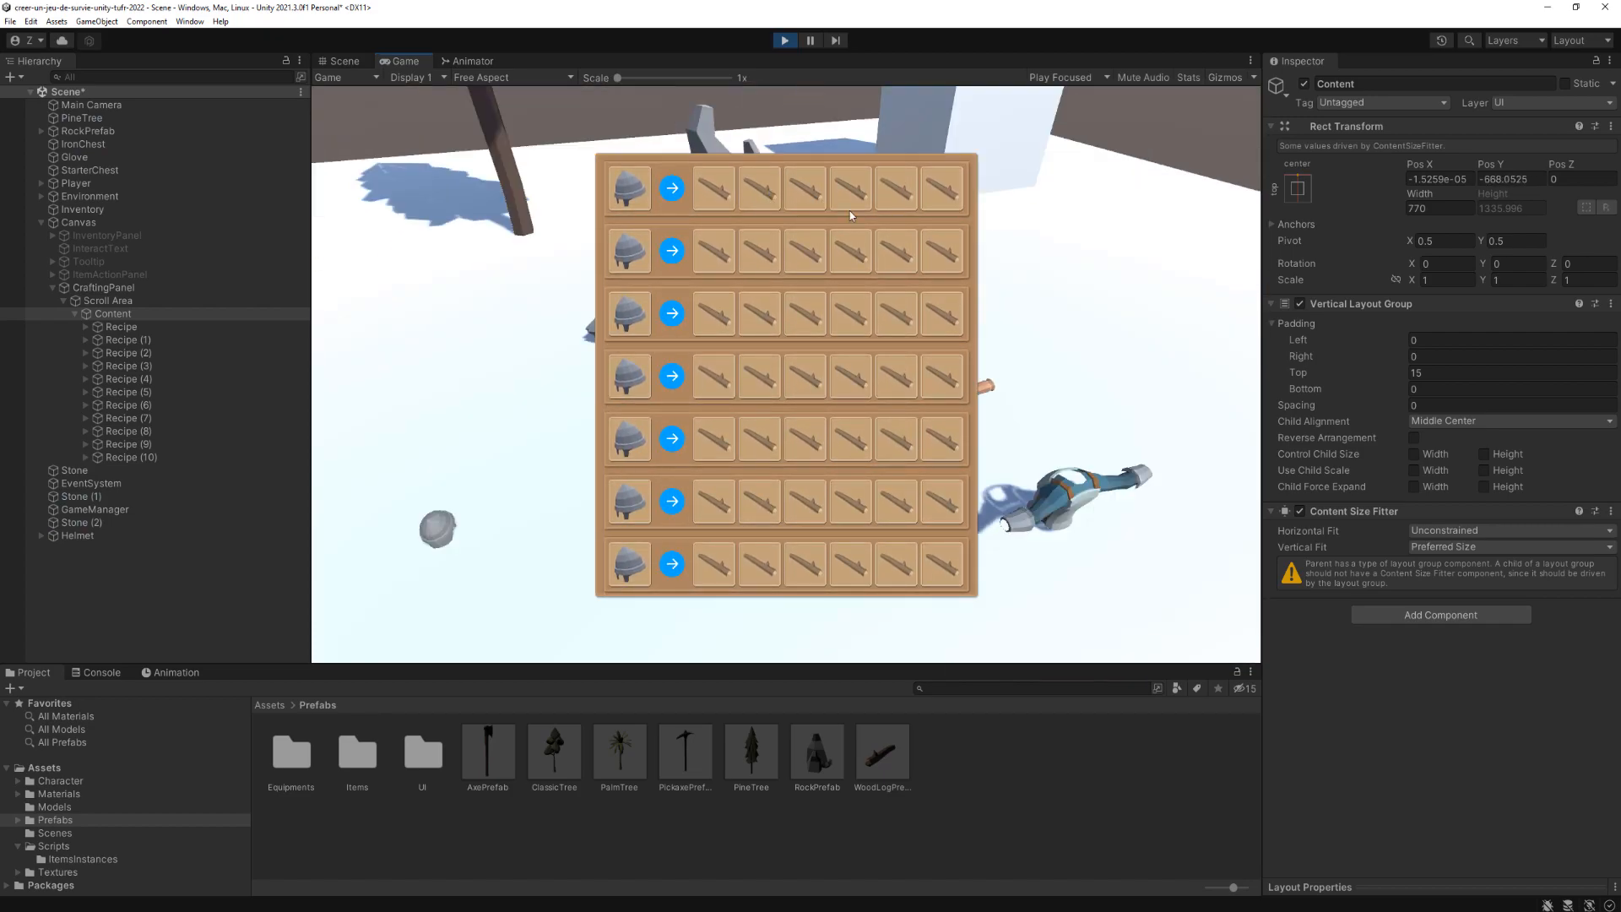
scroll(812, 198, "down", 2)
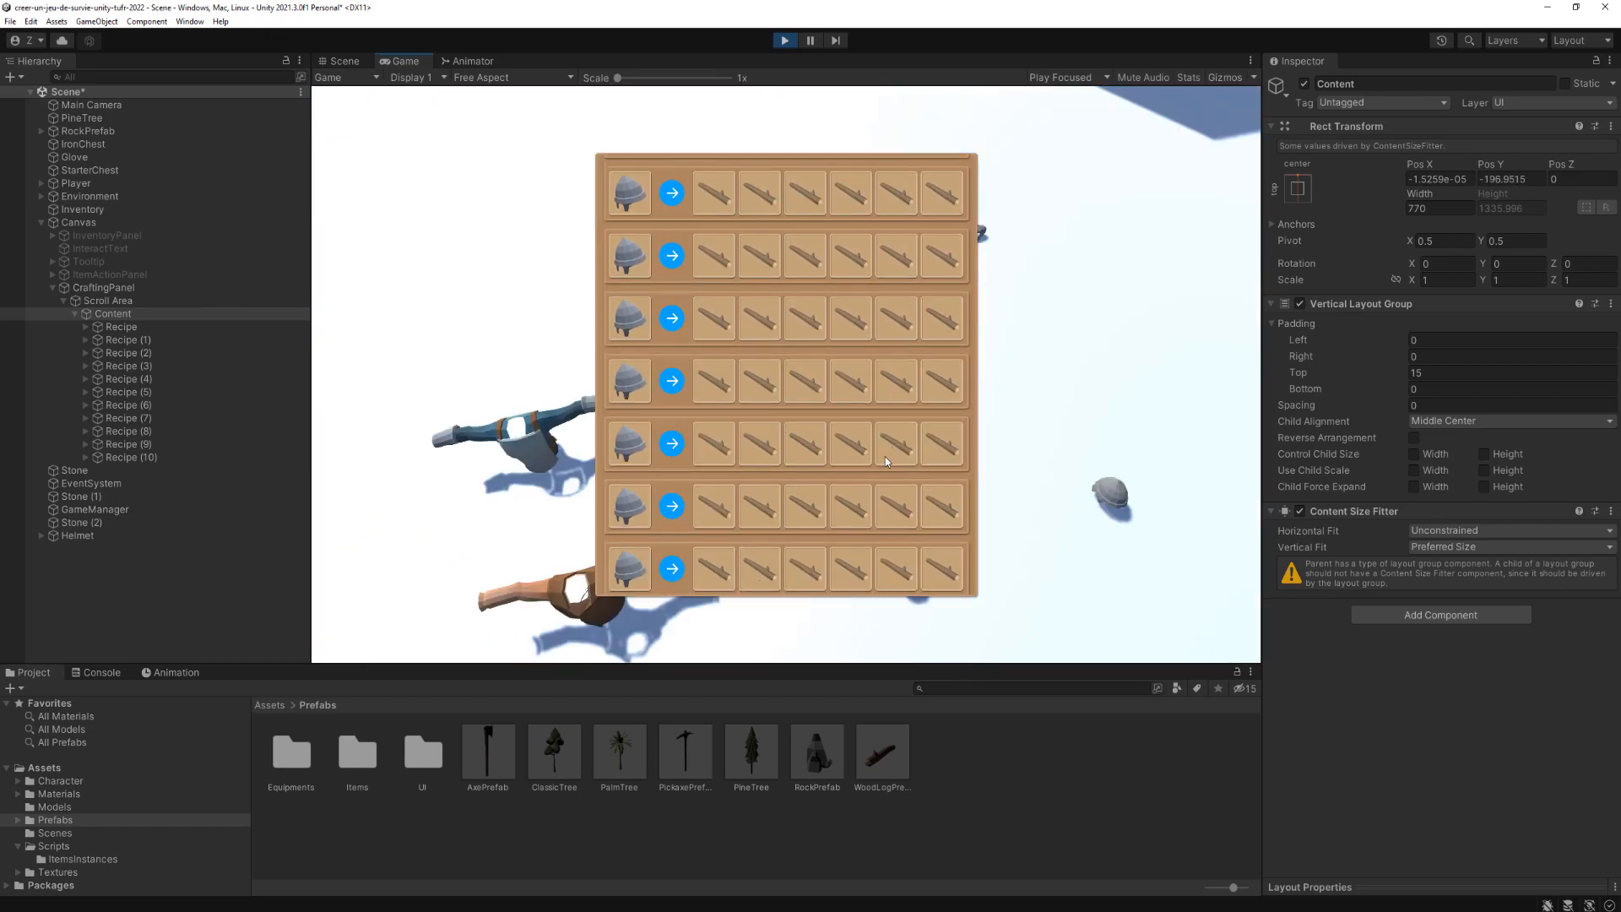
Step: Inspect the lower edge of the scrolled recipe list in the Scene view, and stop the game
left_click(341, 60)
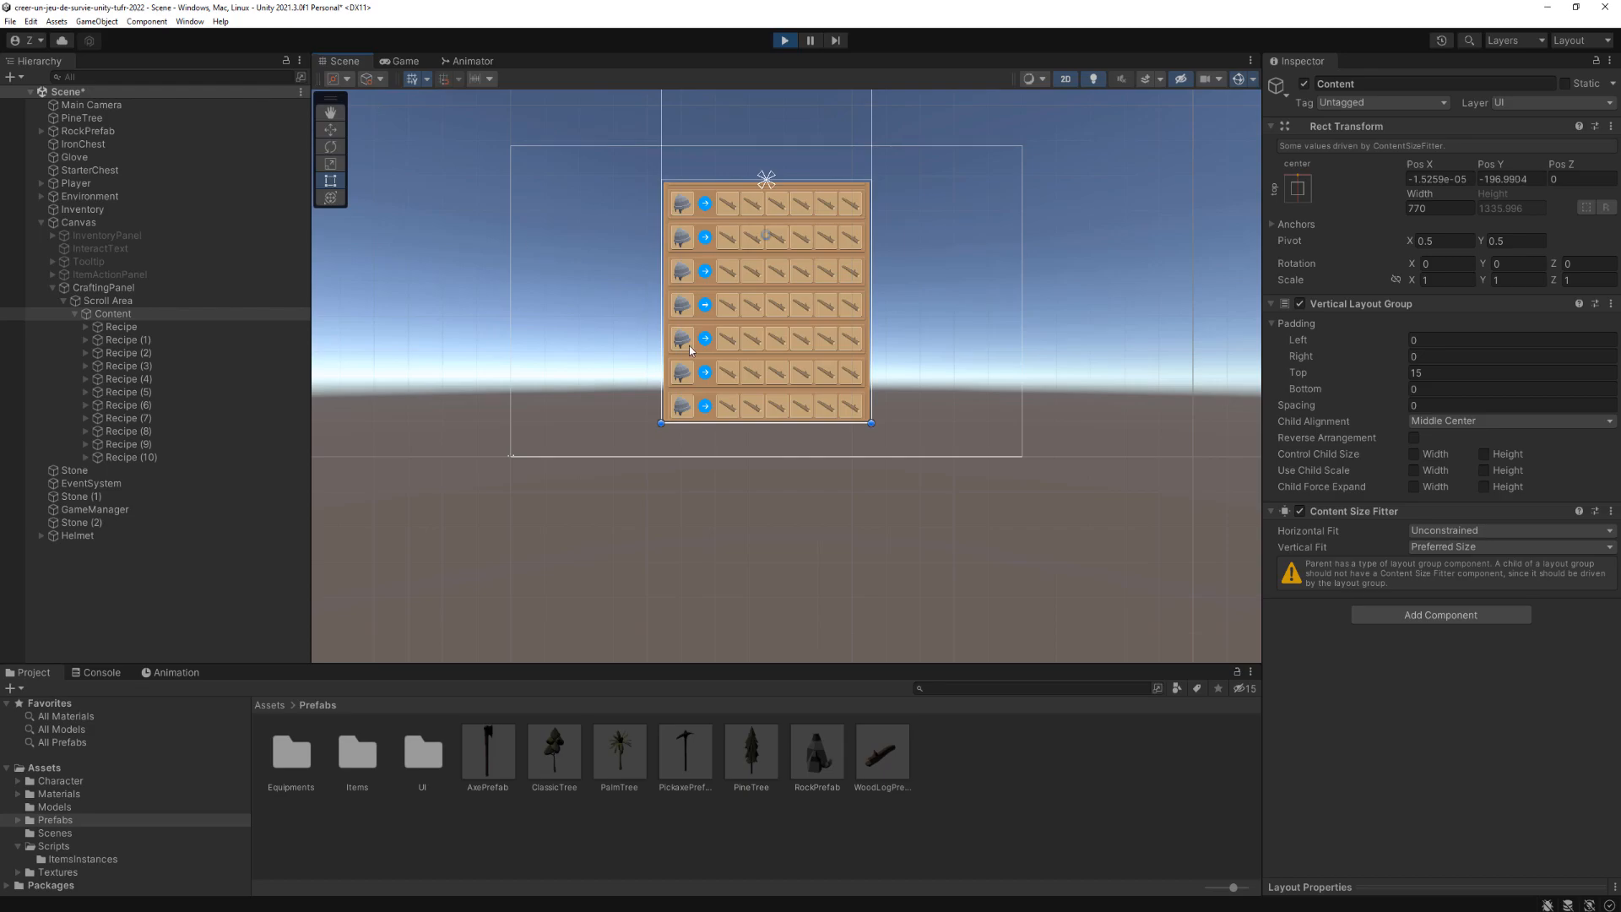
scroll(681, 373, "up", 5)
scroll(601, 397, "up", 6)
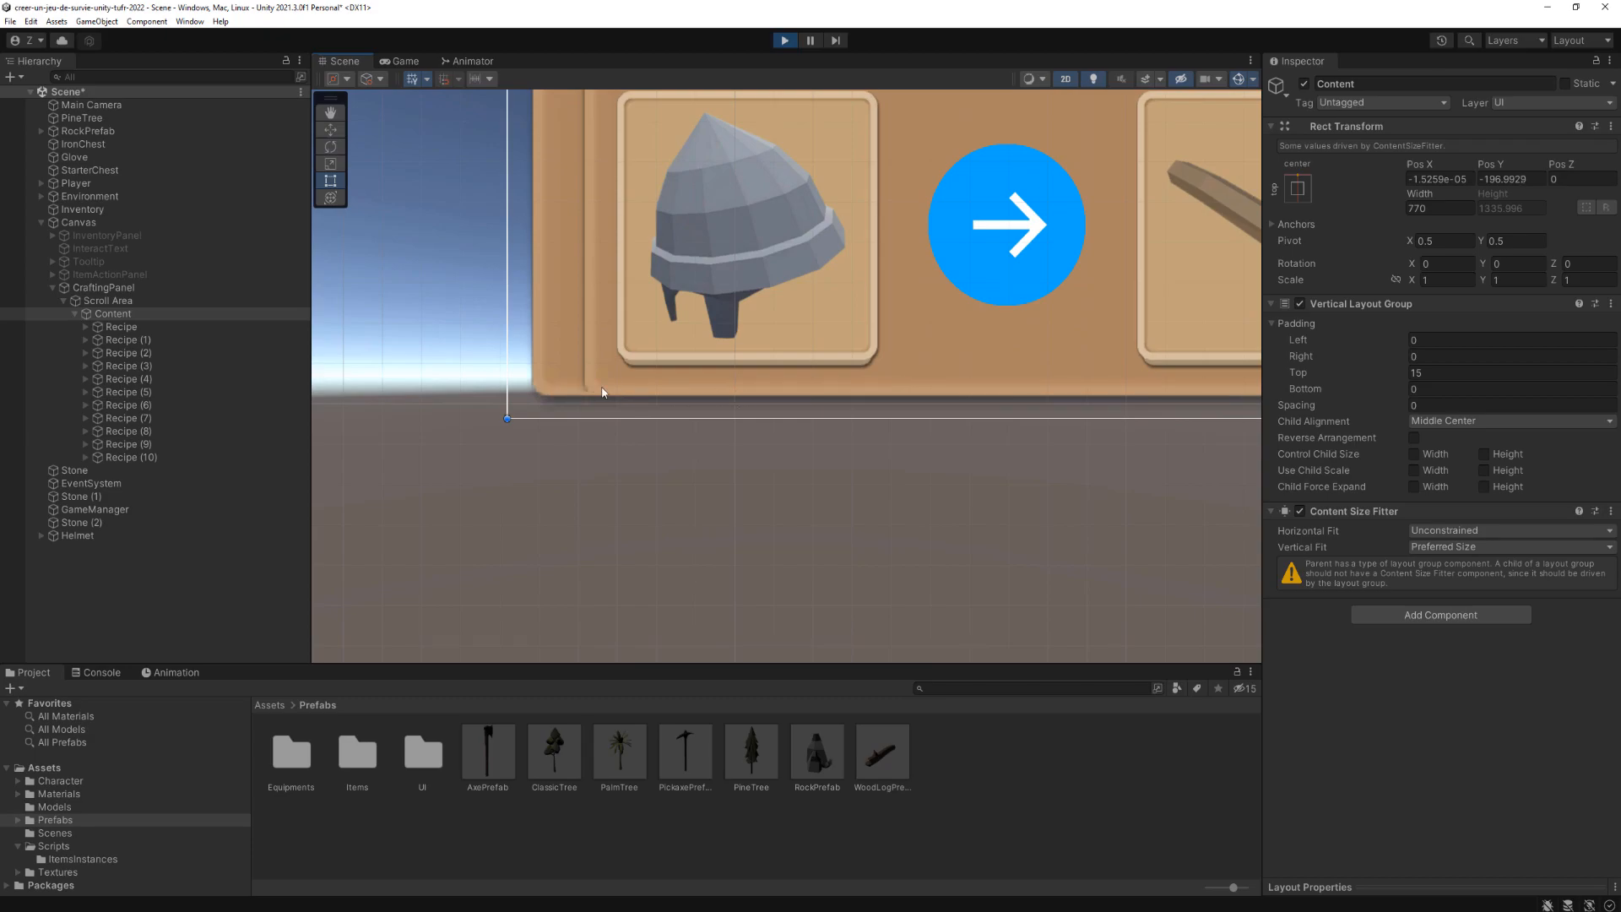
scroll(696, 399, "down", 5)
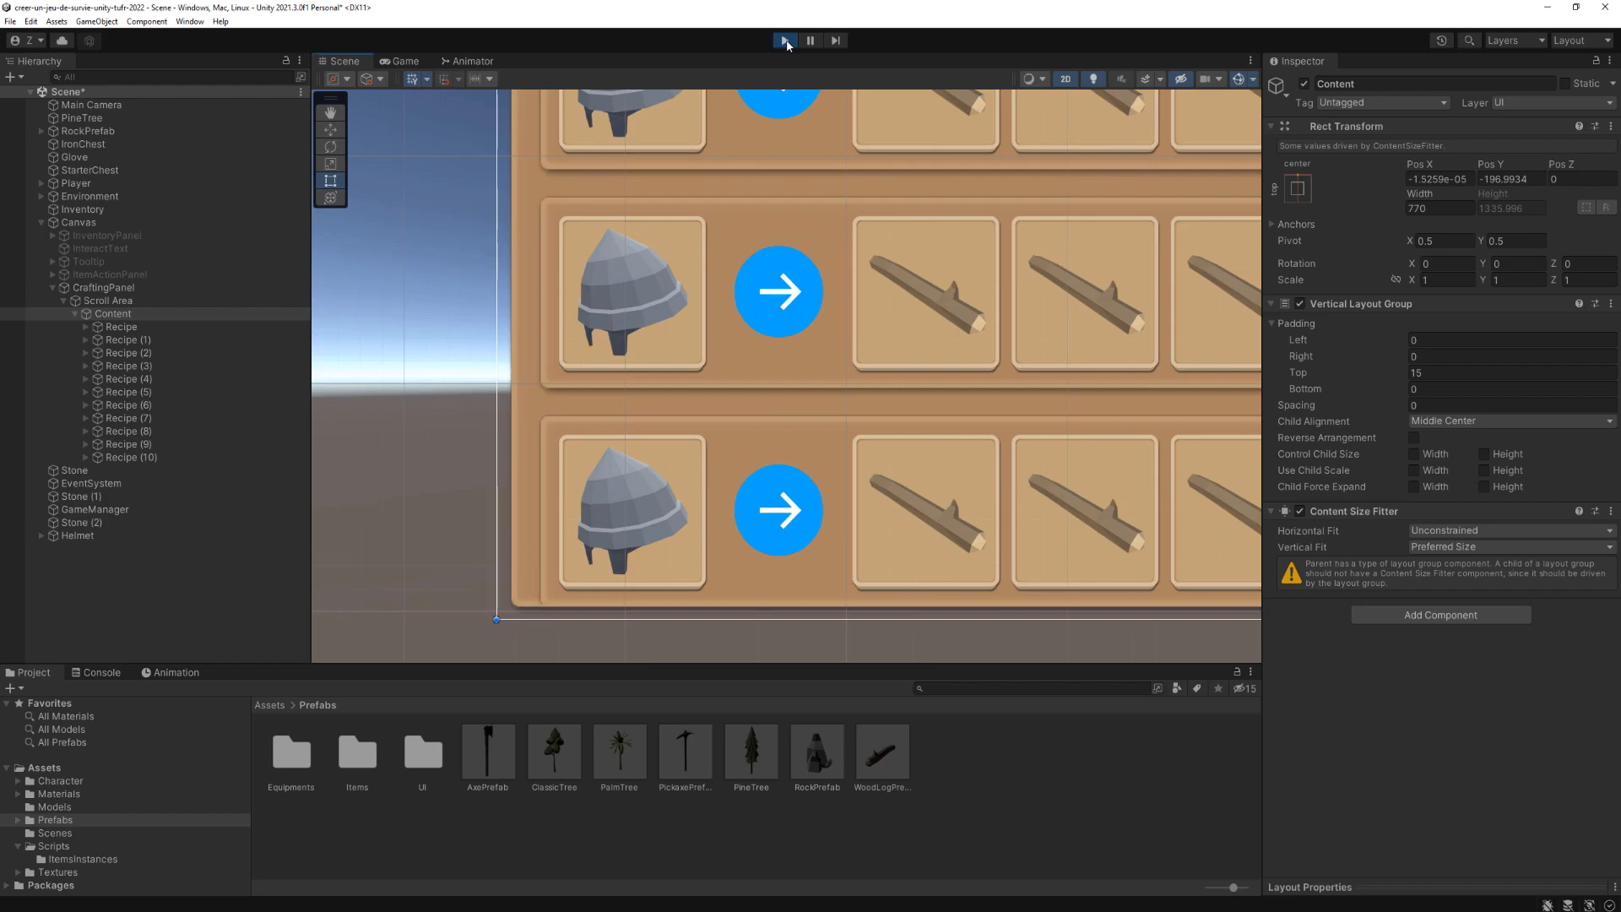
left_click(784, 41)
Step: Set the bottom padding of the Content's Vertical Layout Group to 15
left_click(121, 314)
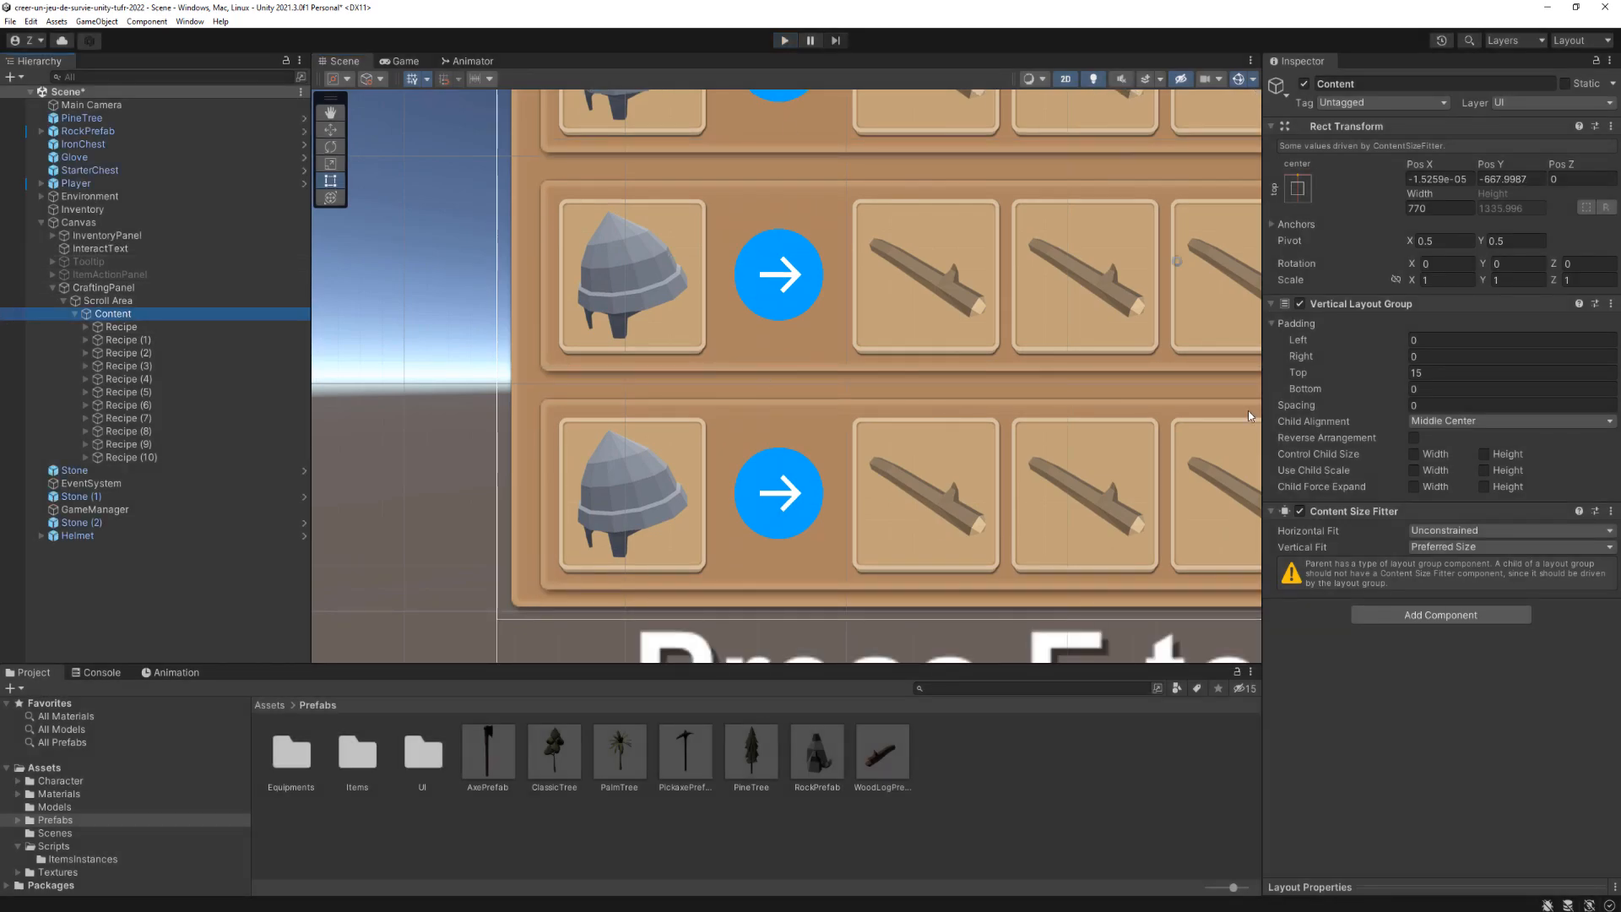
left_click(1421, 388)
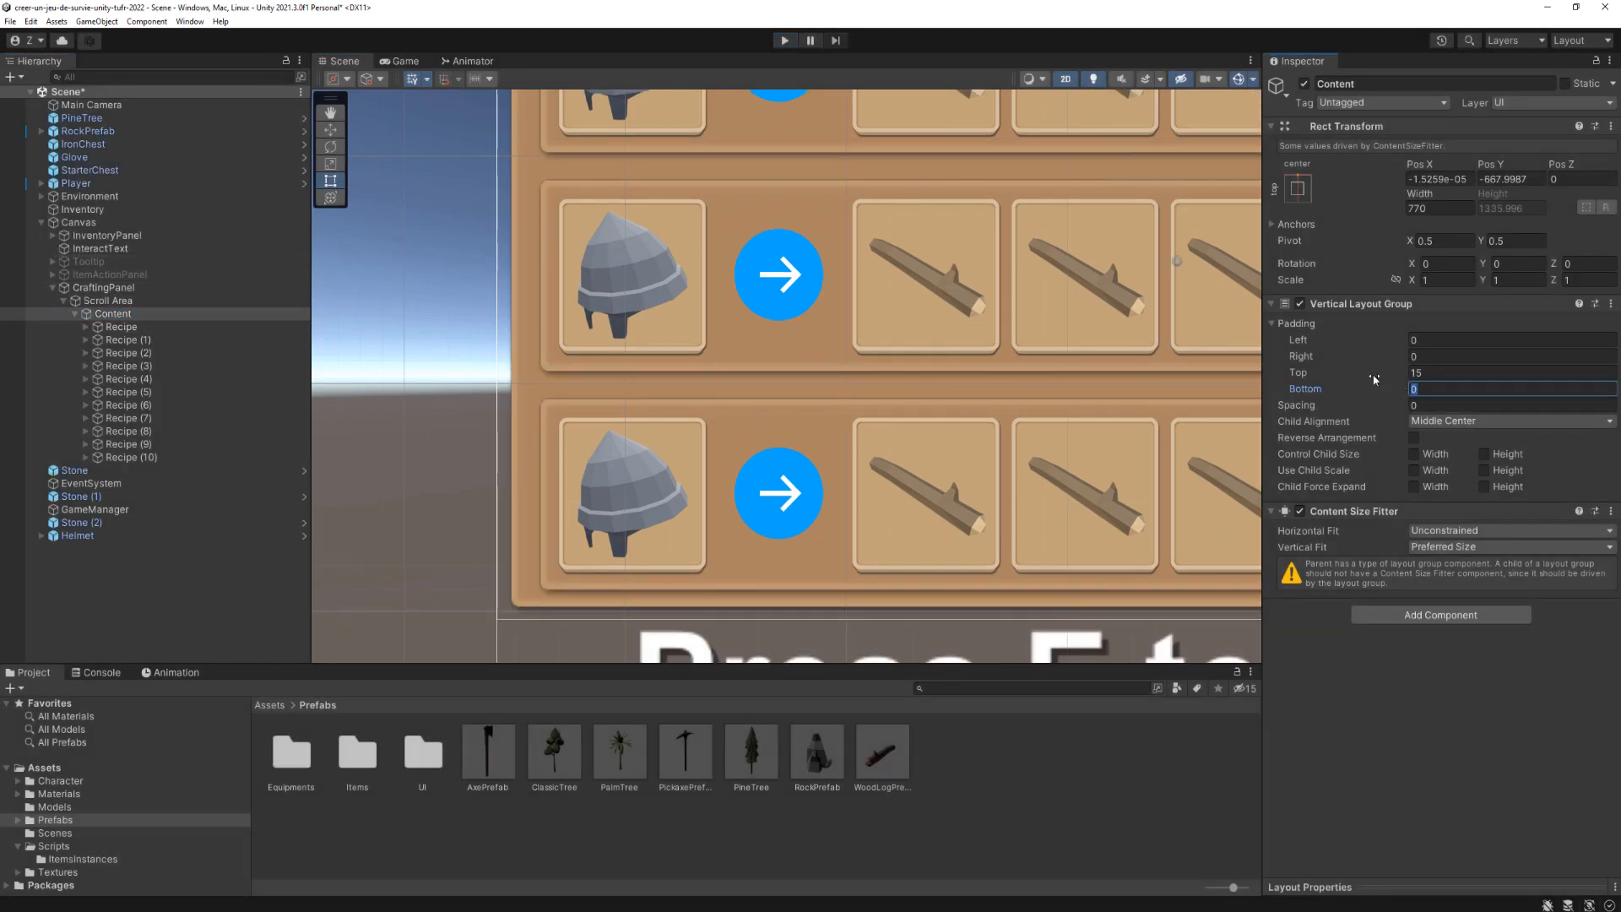
type("15")
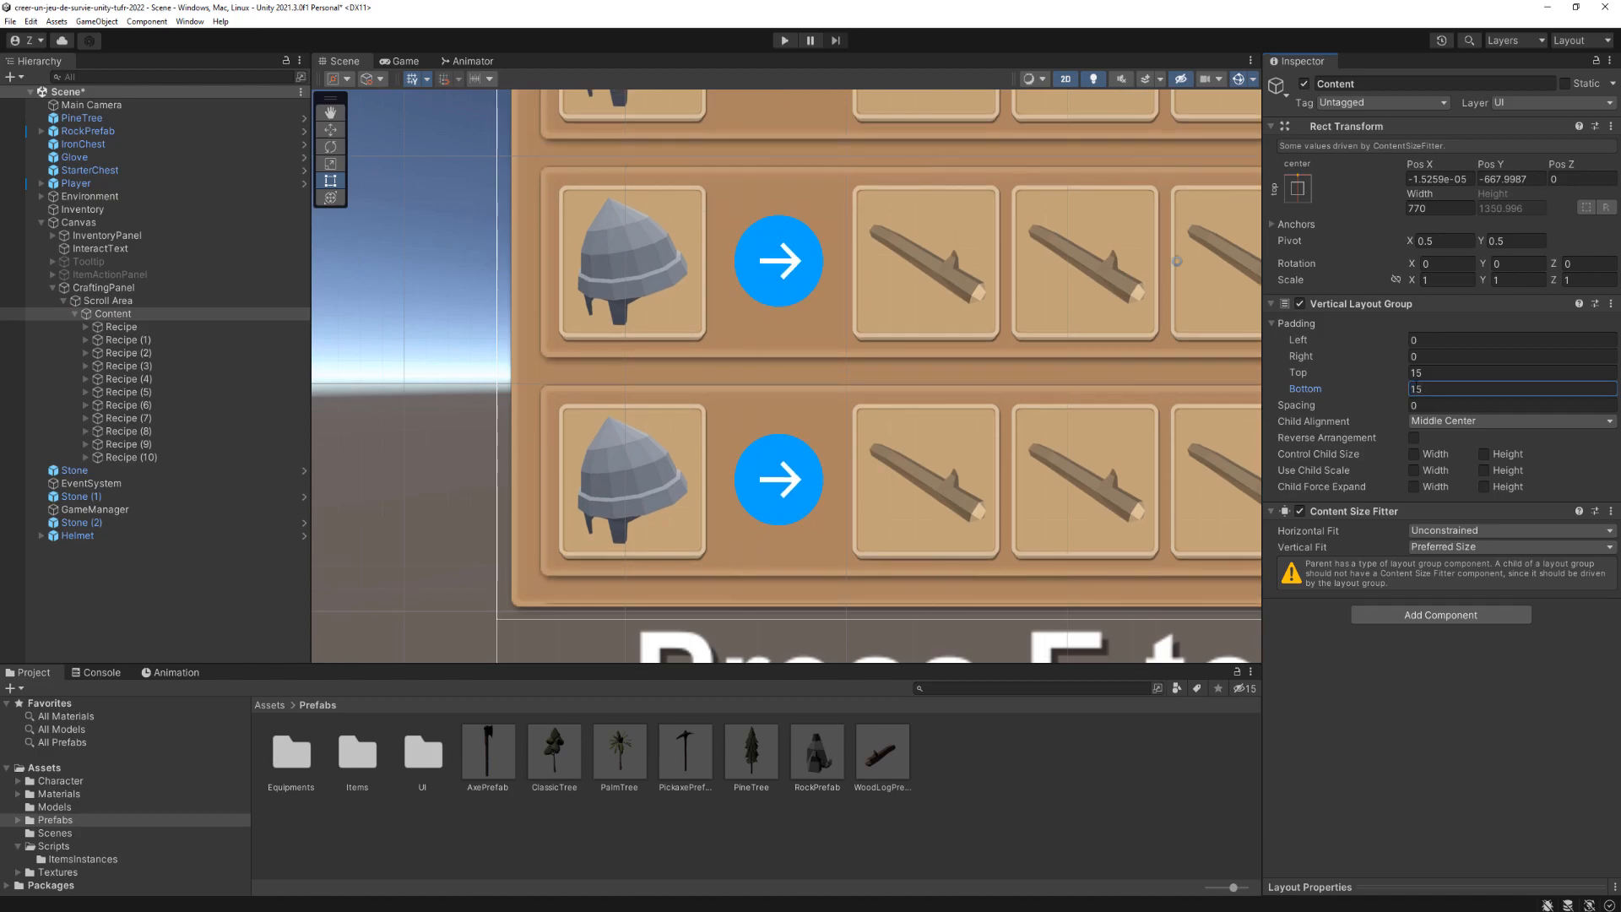
Step: Shift Content down to a Pos Y of about -675.5 so its top edge meets the Scroll Area's top edge again
scroll(918, 373, "down", 10)
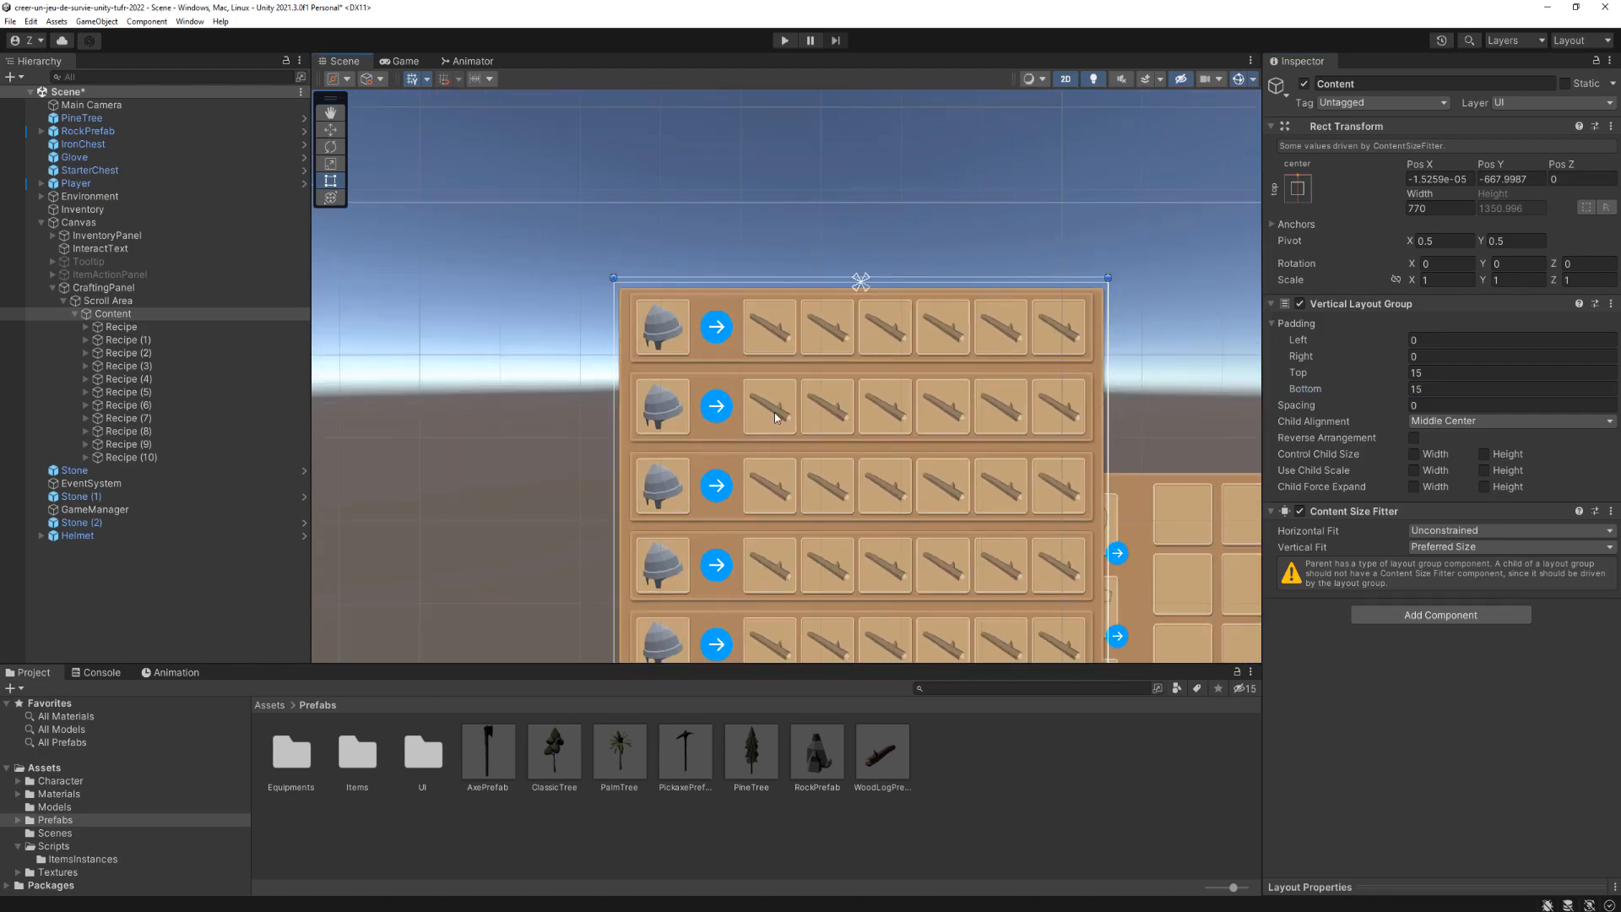
scroll(792, 228, "up", 5)
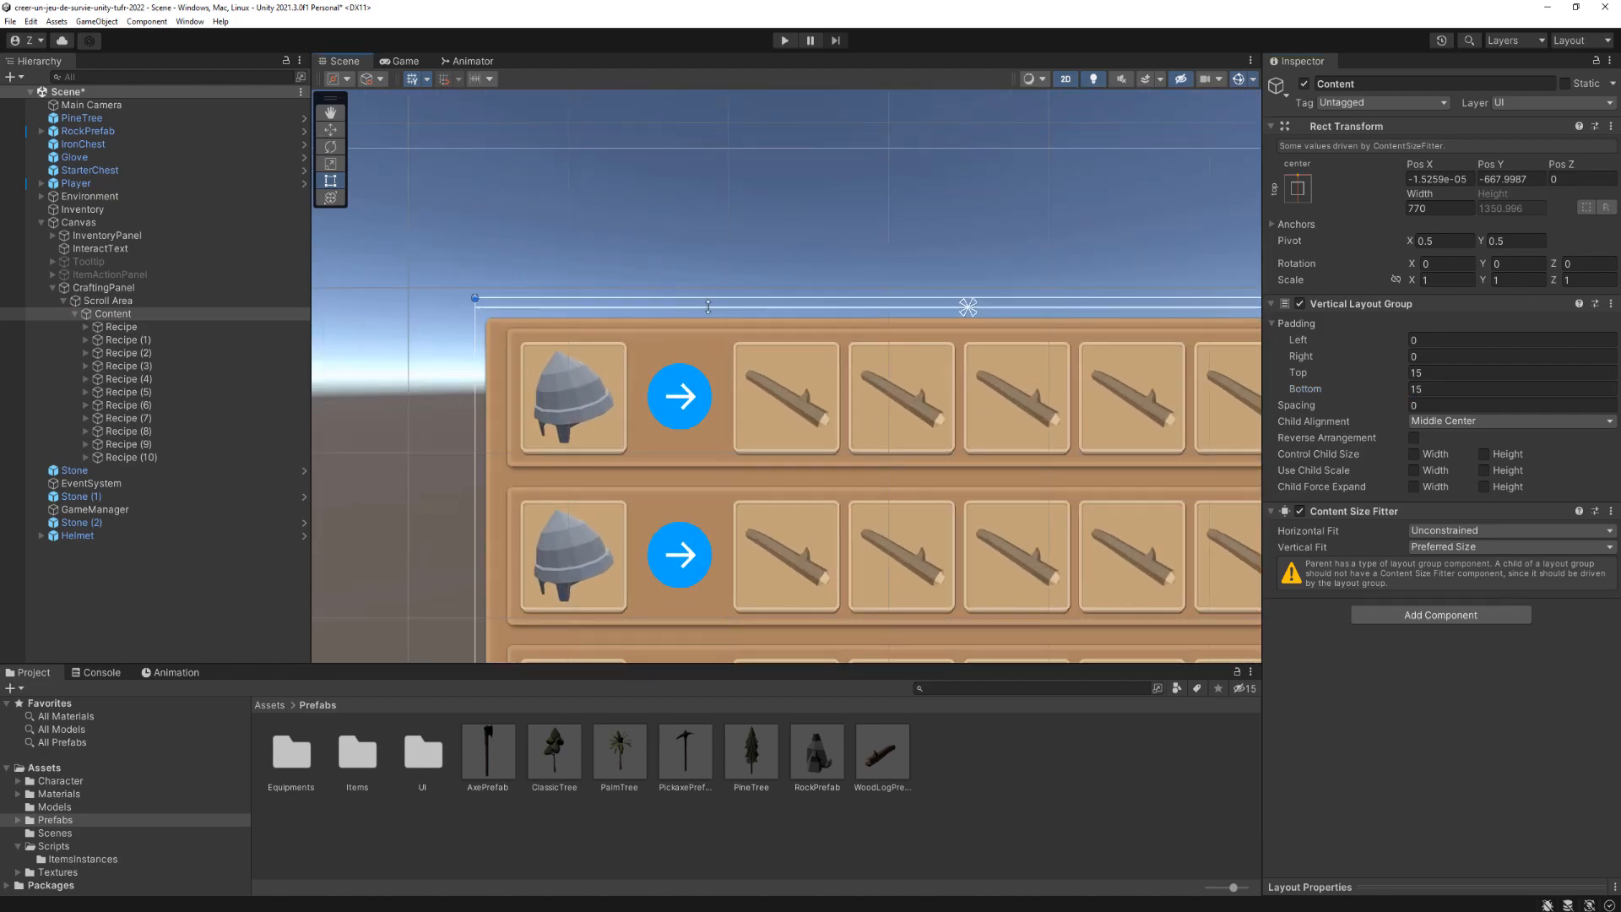
scroll(561, 285, "up", 2)
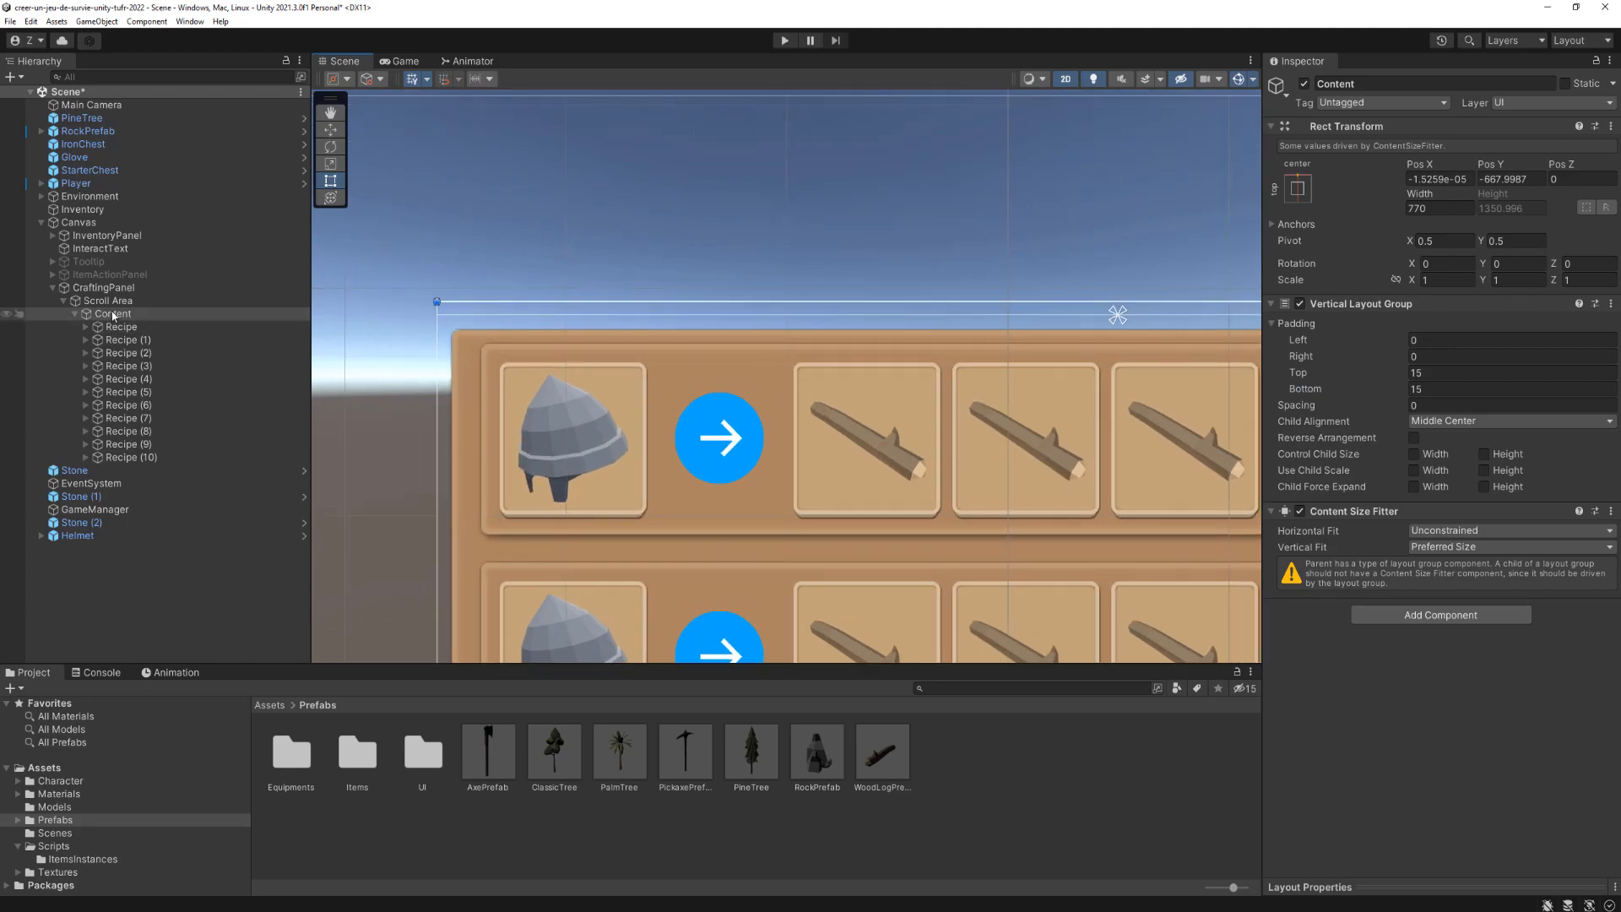
left_click_drag(737, 343, 738, 363)
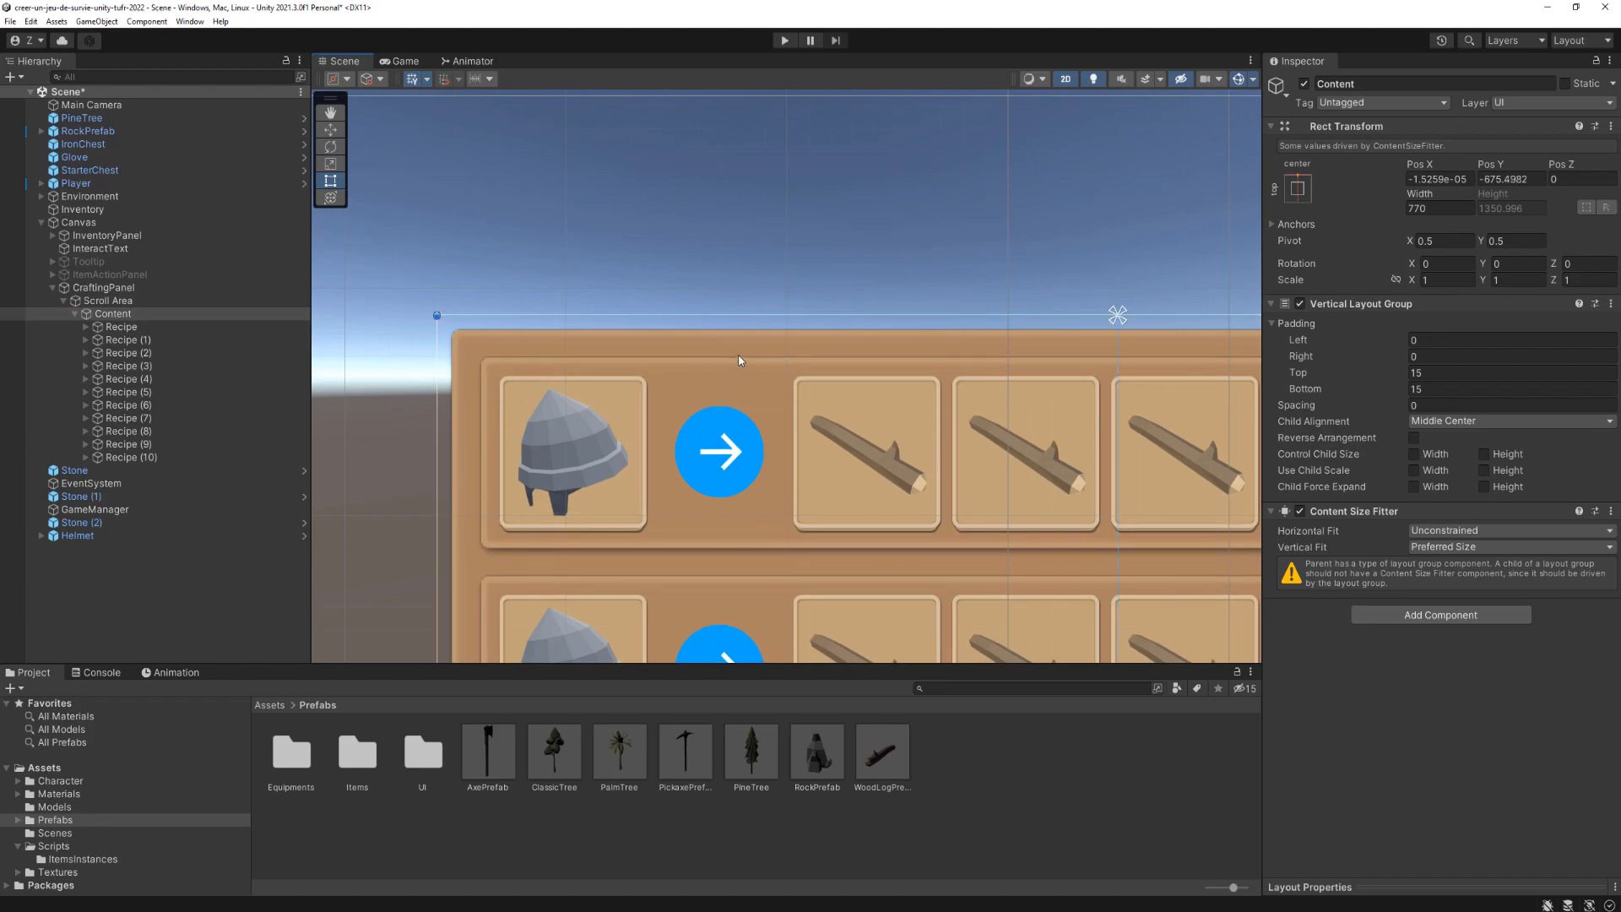
Step: Add a UI Scrollbar as a child of the CraftingPanel
key("f")
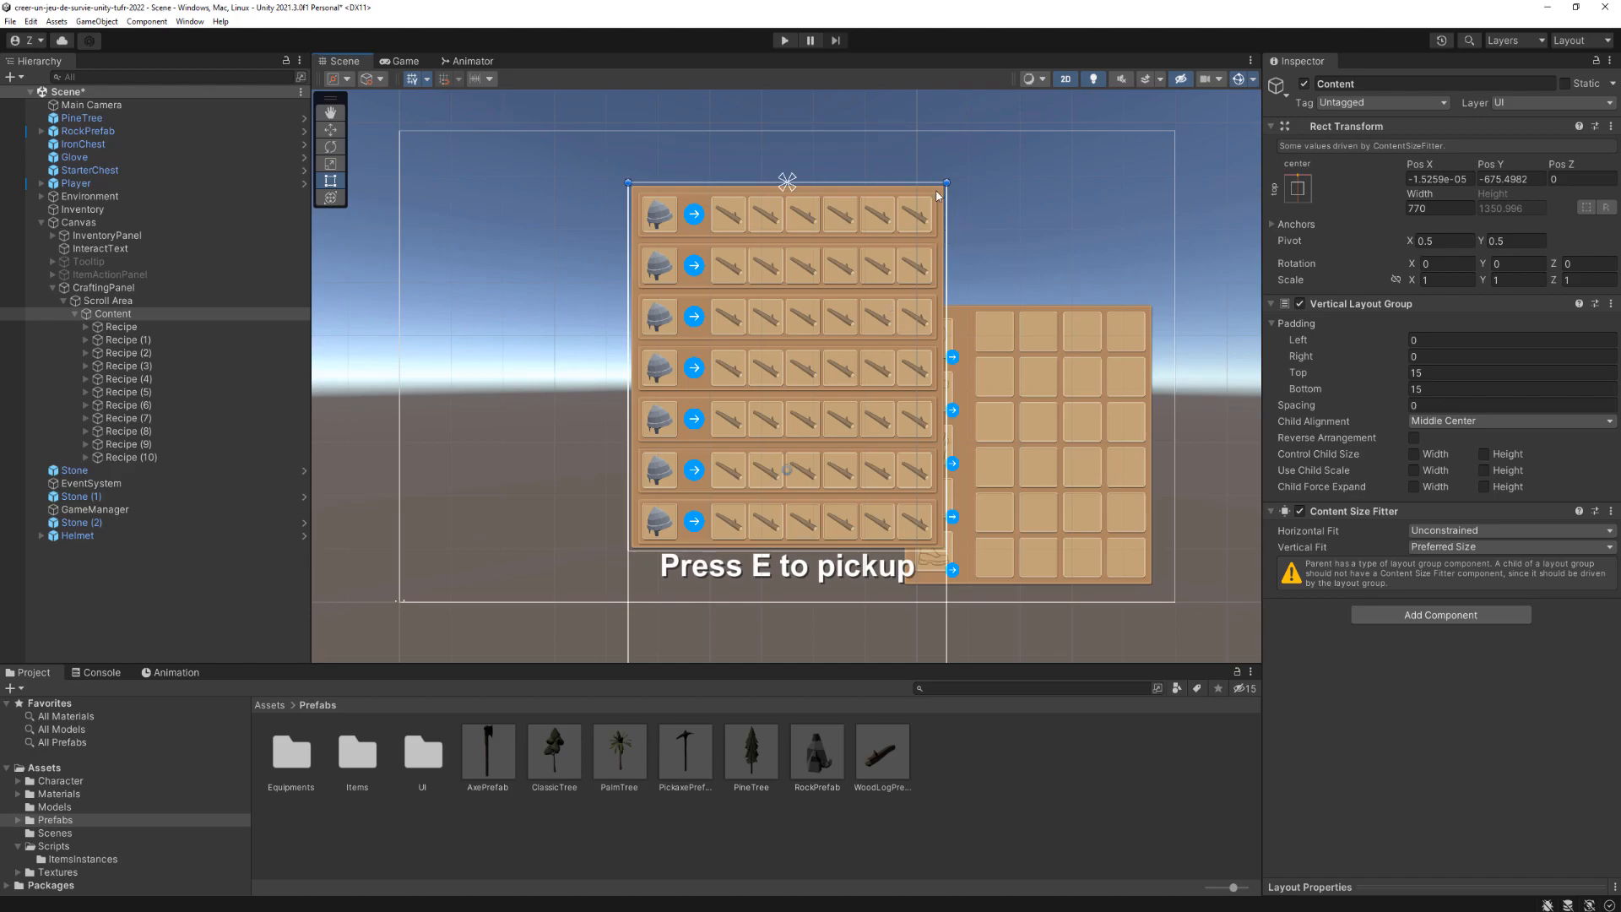
scroll(1146, 305, "up", 1)
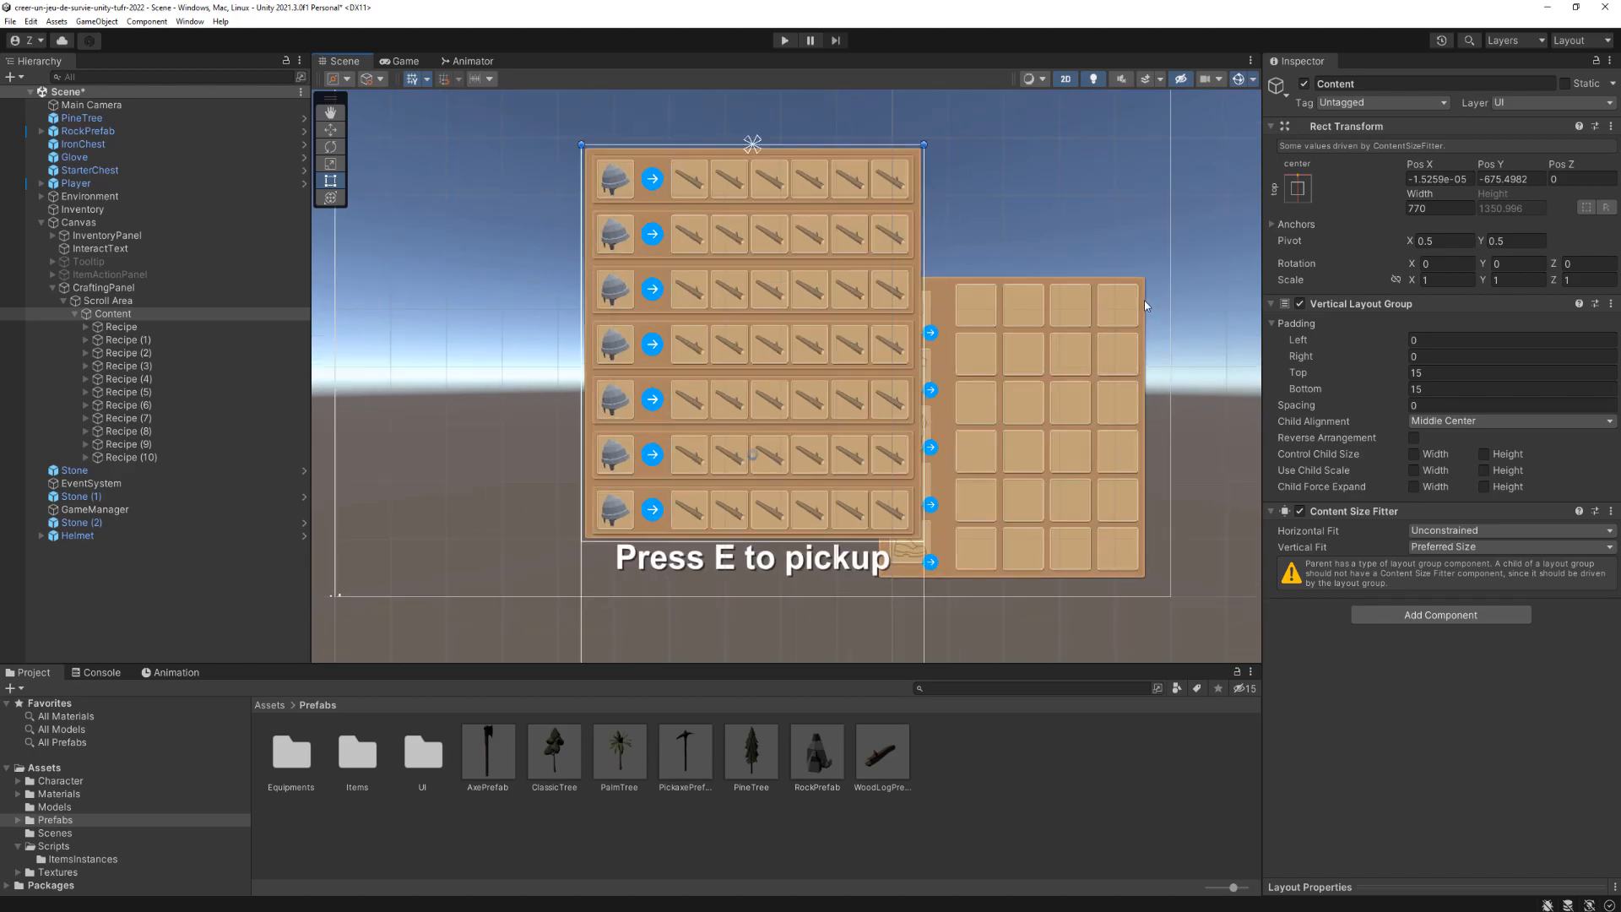
scroll(785, 226, "up", 1)
middle_click_drag(750, 221, 766, 237)
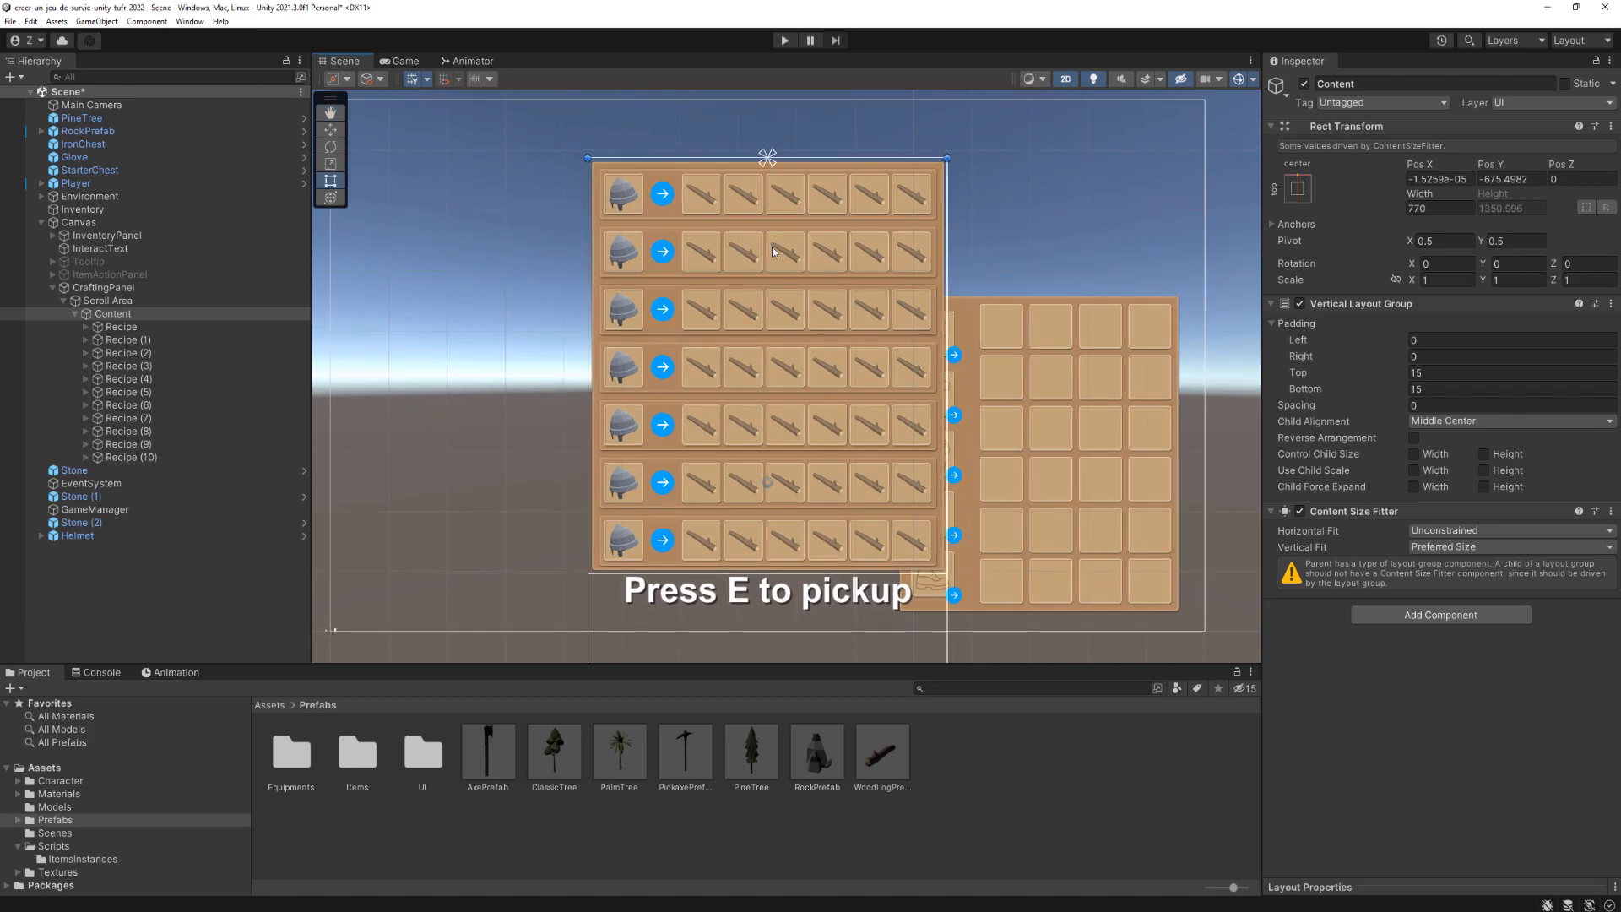
right_click(91, 289)
mouse_move(127, 547)
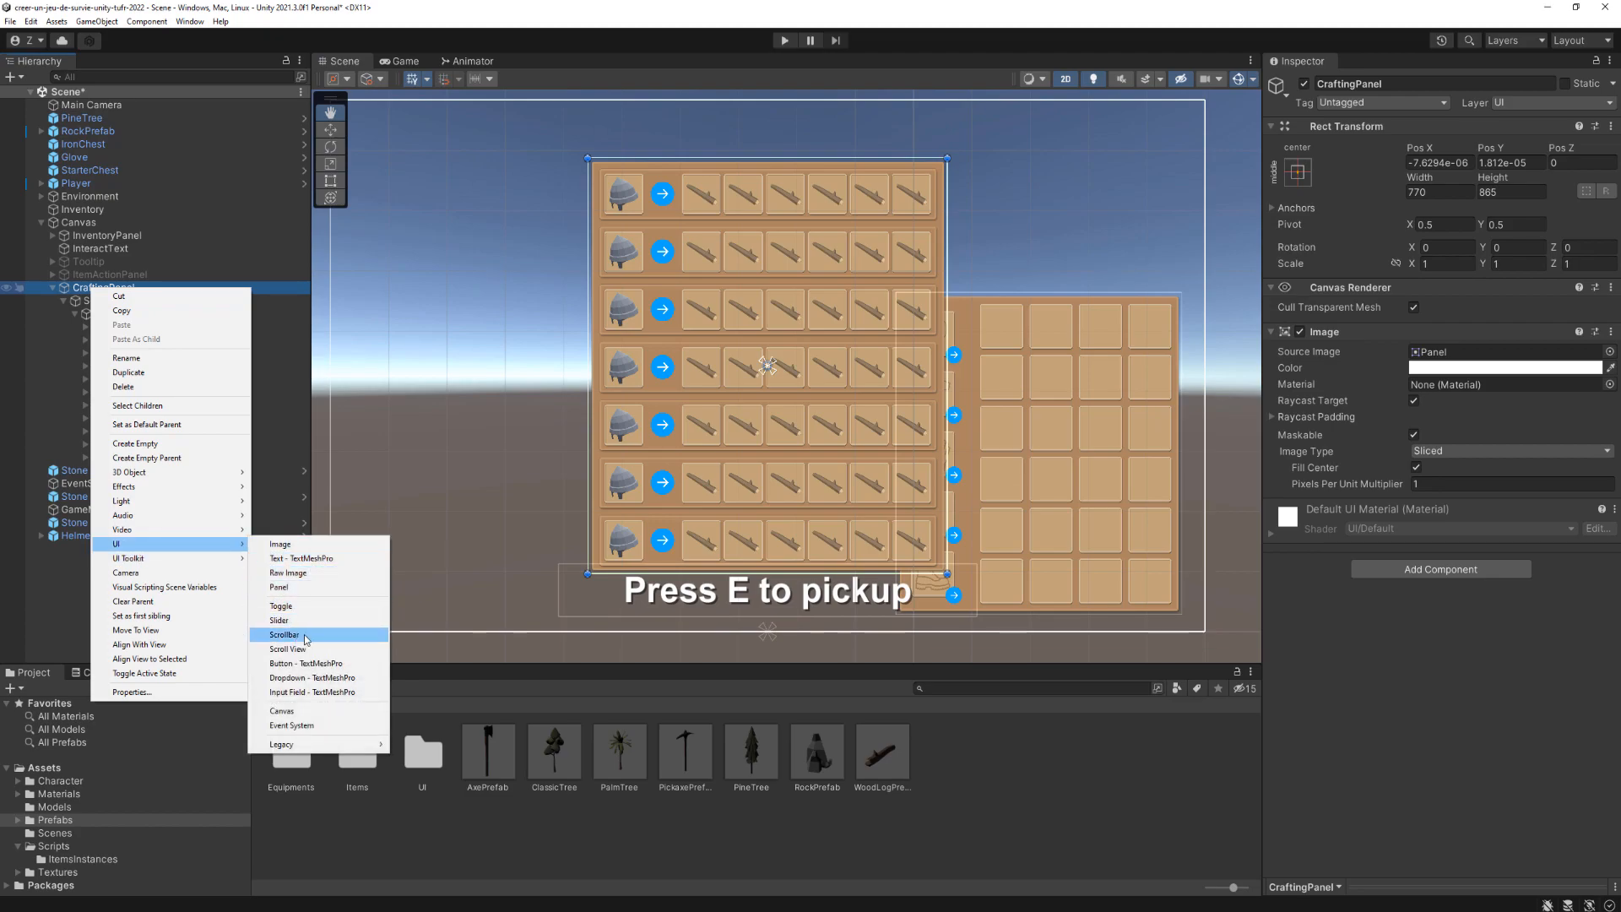
left_click(277, 635)
Step: Make the Scrollbar vertical by setting its Direction to Bottom To Top
scroll(756, 304, "up", 3)
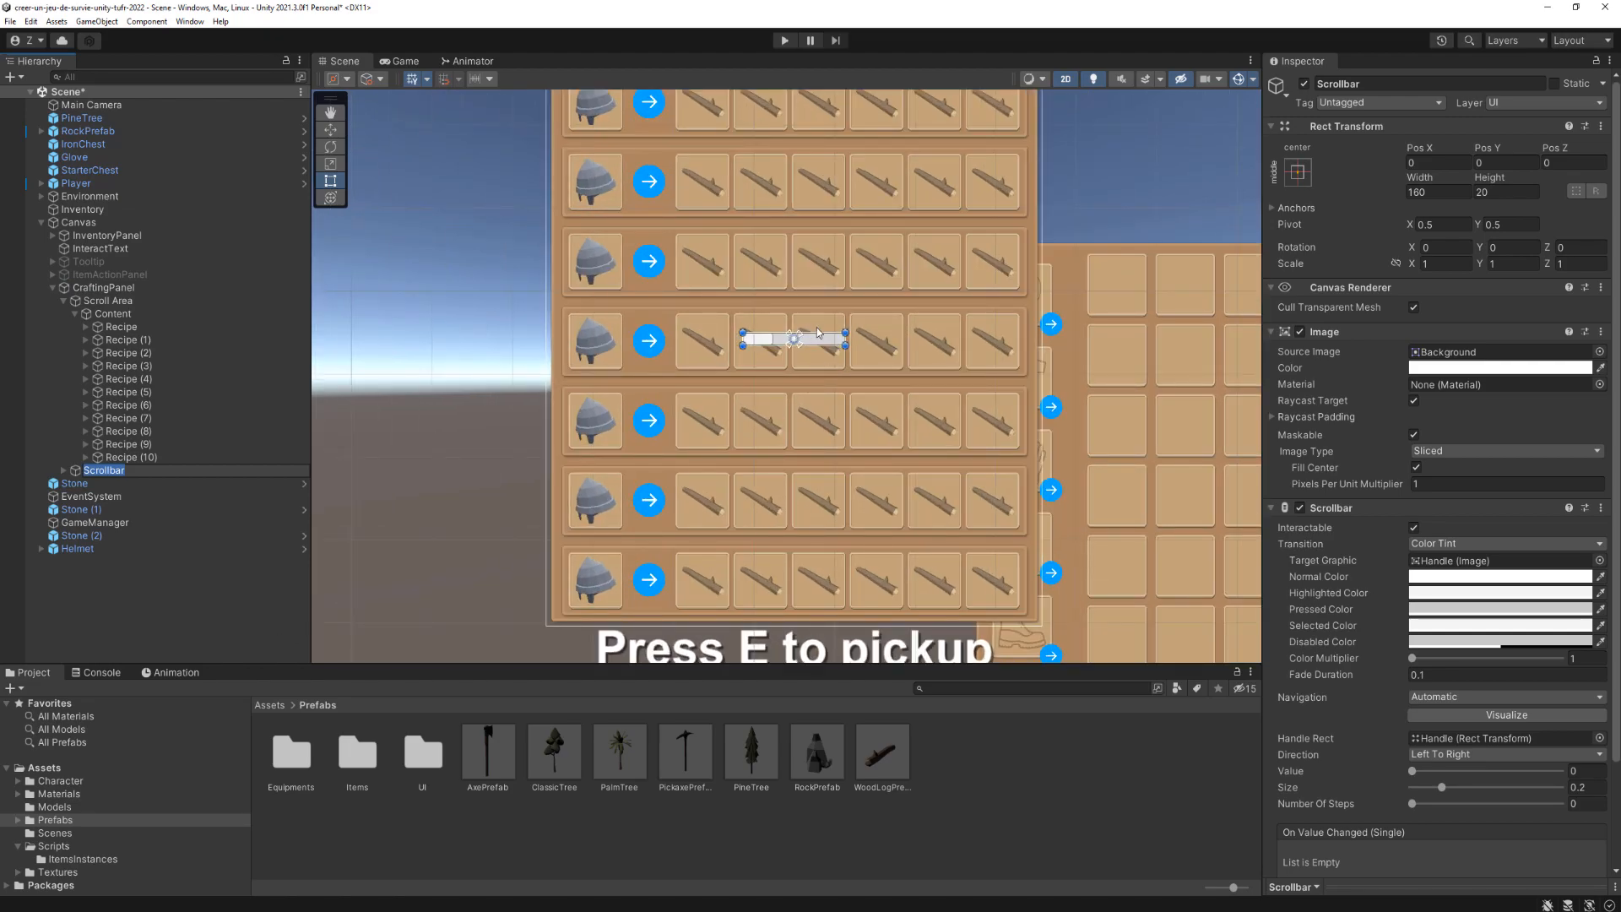
scroll(1325, 594, "down", 1)
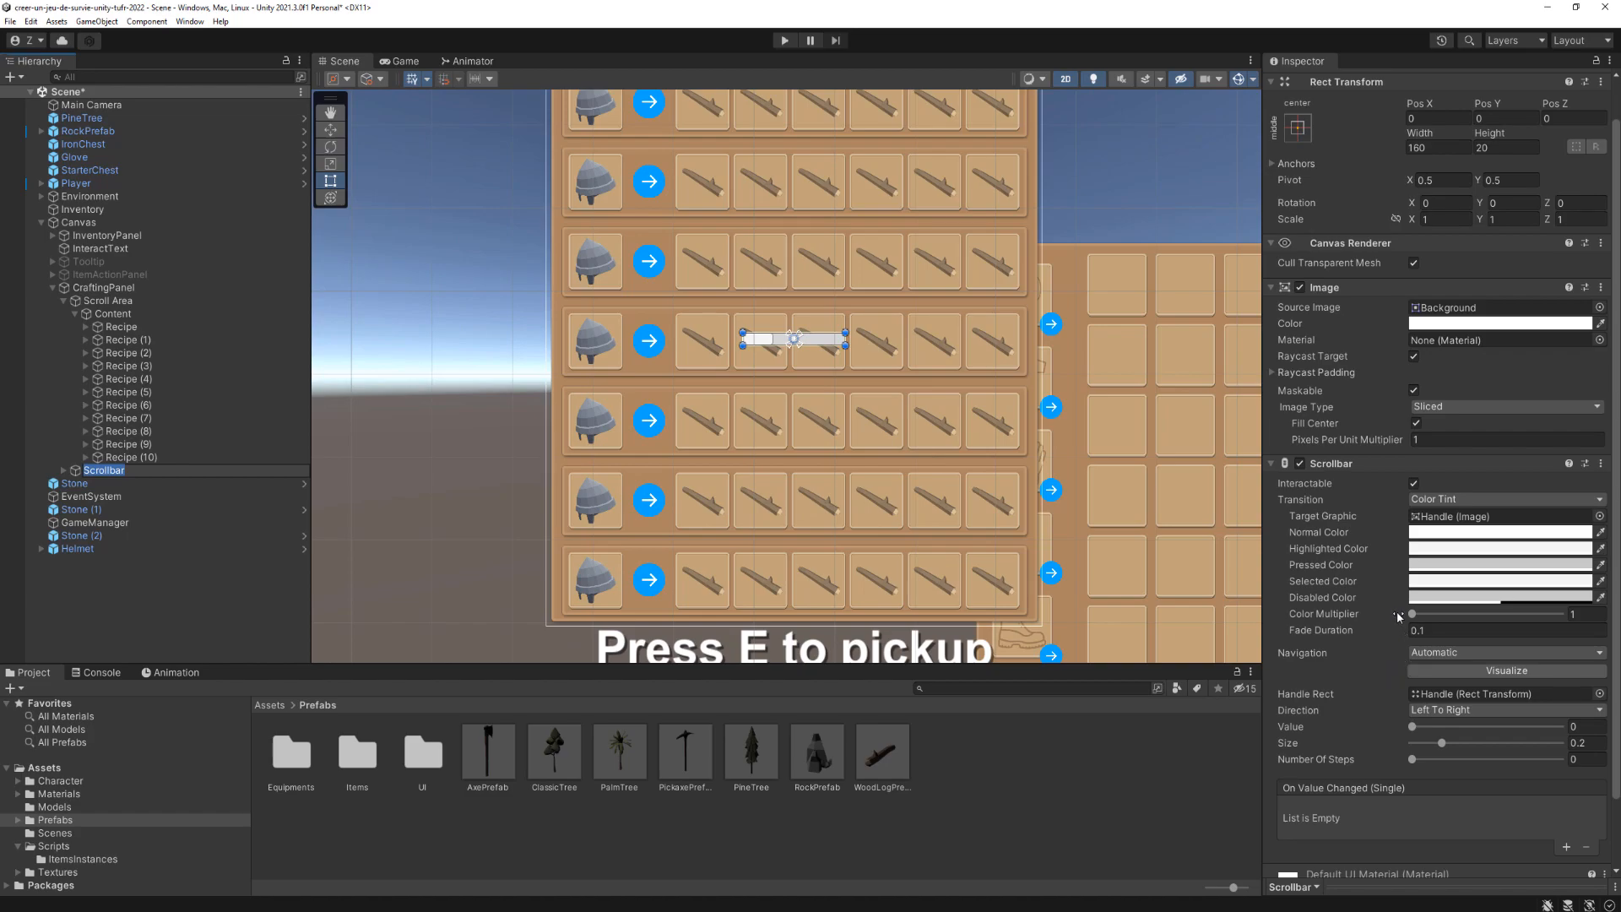
left_click(1294, 709)
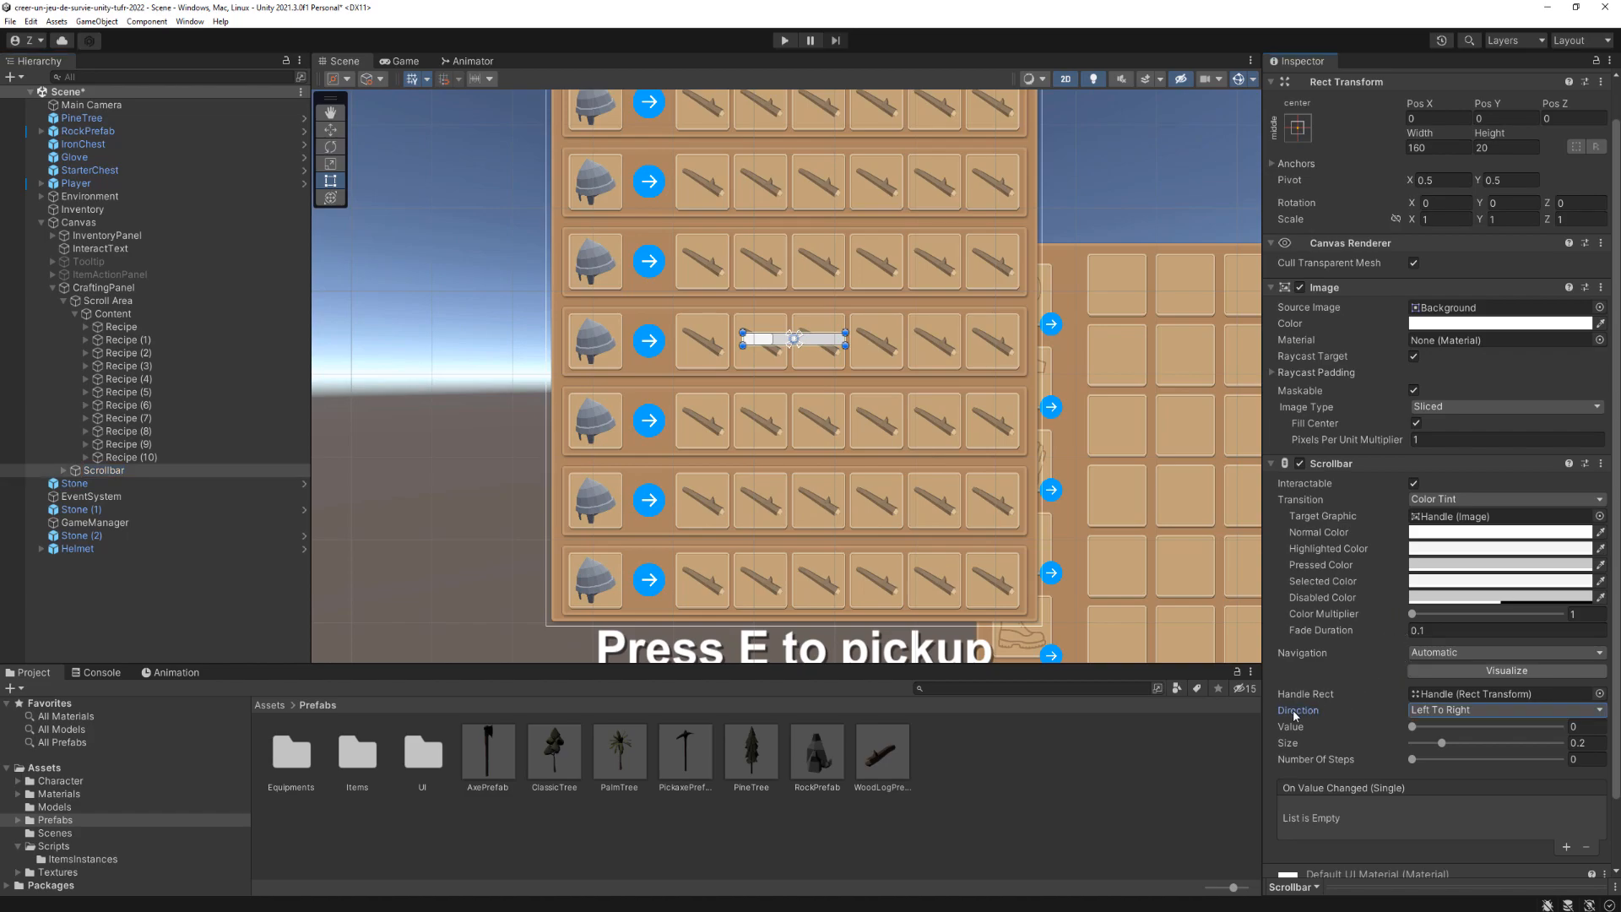
left_click(1430, 714)
left_click(1457, 758)
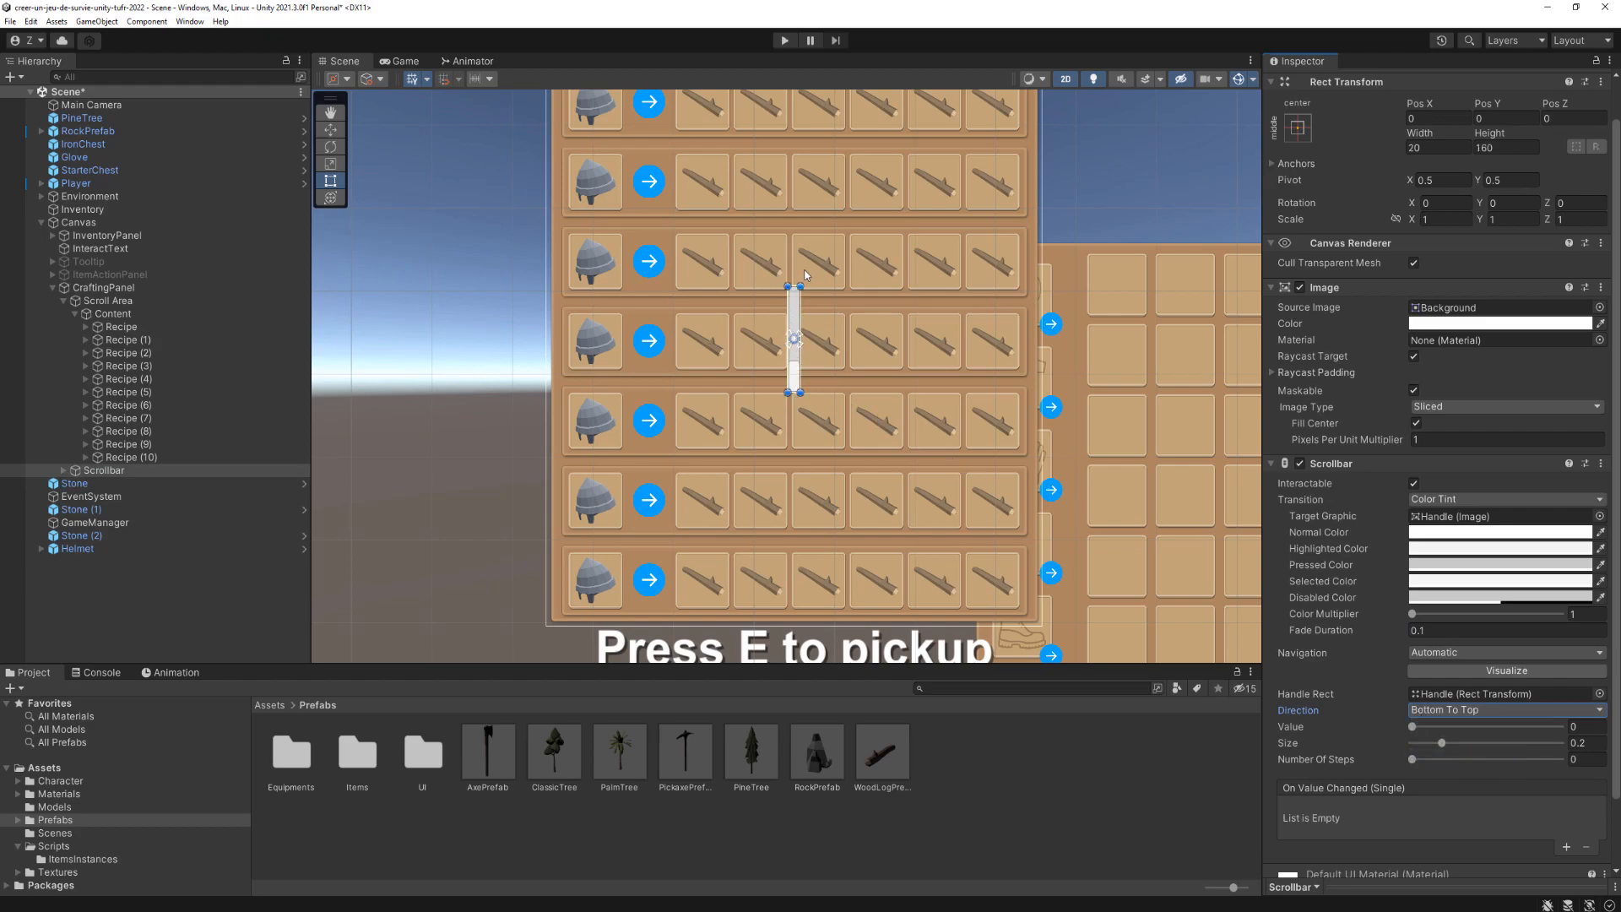
Step: Place the Scrollbar along the crafting panel's right edge, stretch it to the panel's full 865 height, and check it in the Game view
middle_click_drag(922, 326, 887, 377)
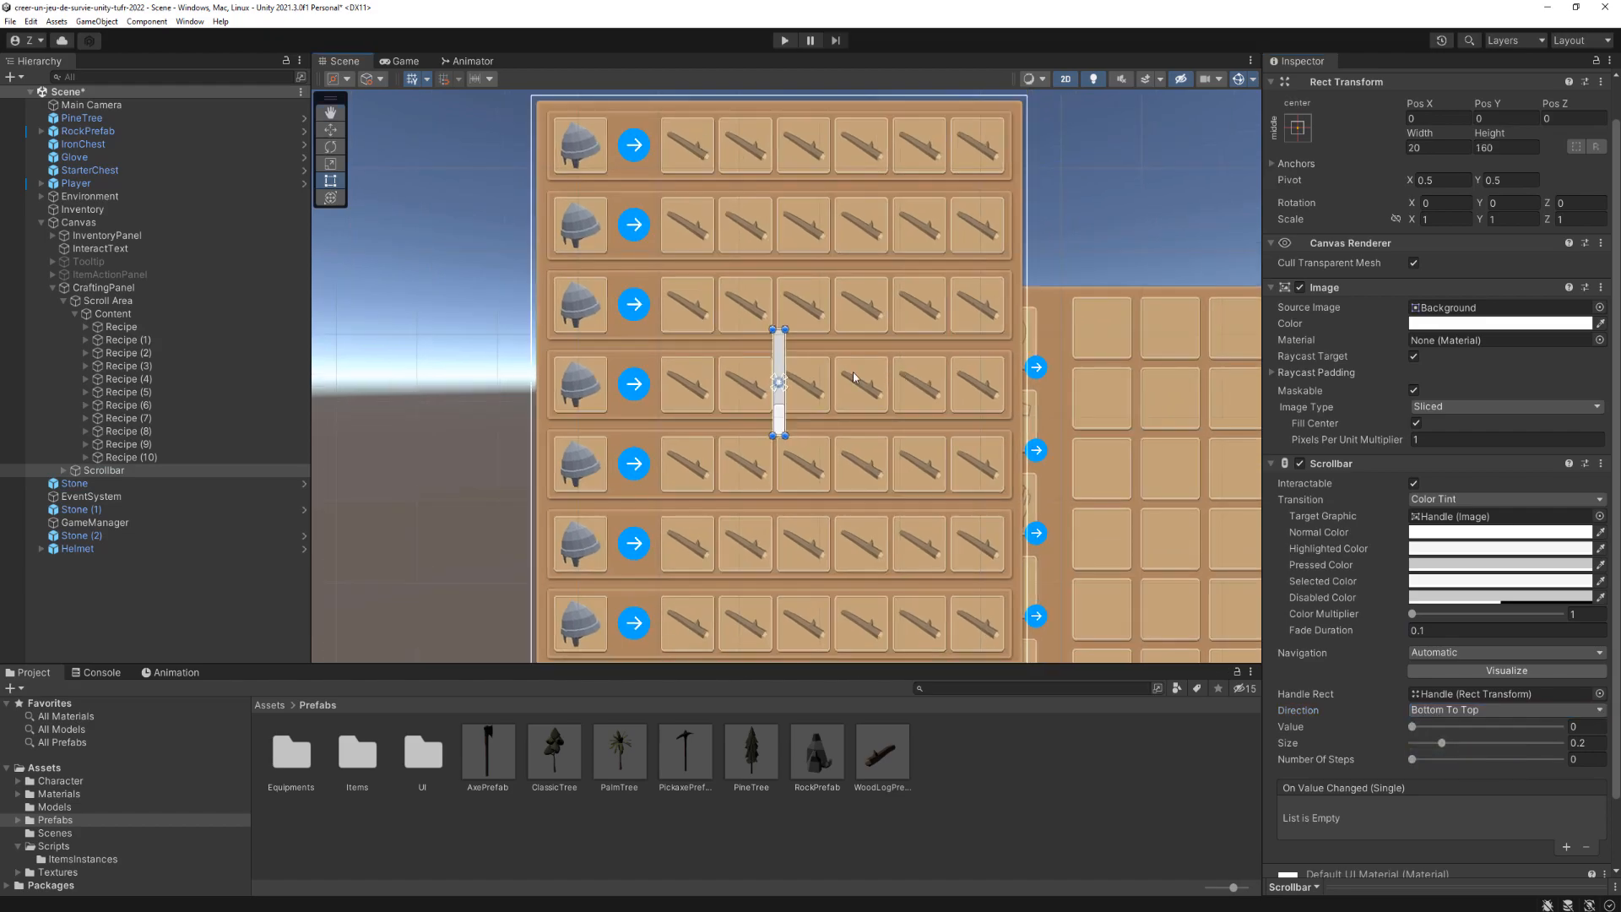
left_click_drag(782, 345, 1040, 117)
scroll(1157, 315, "down", 3)
middle_click_drag(1040, 227, 994, 171)
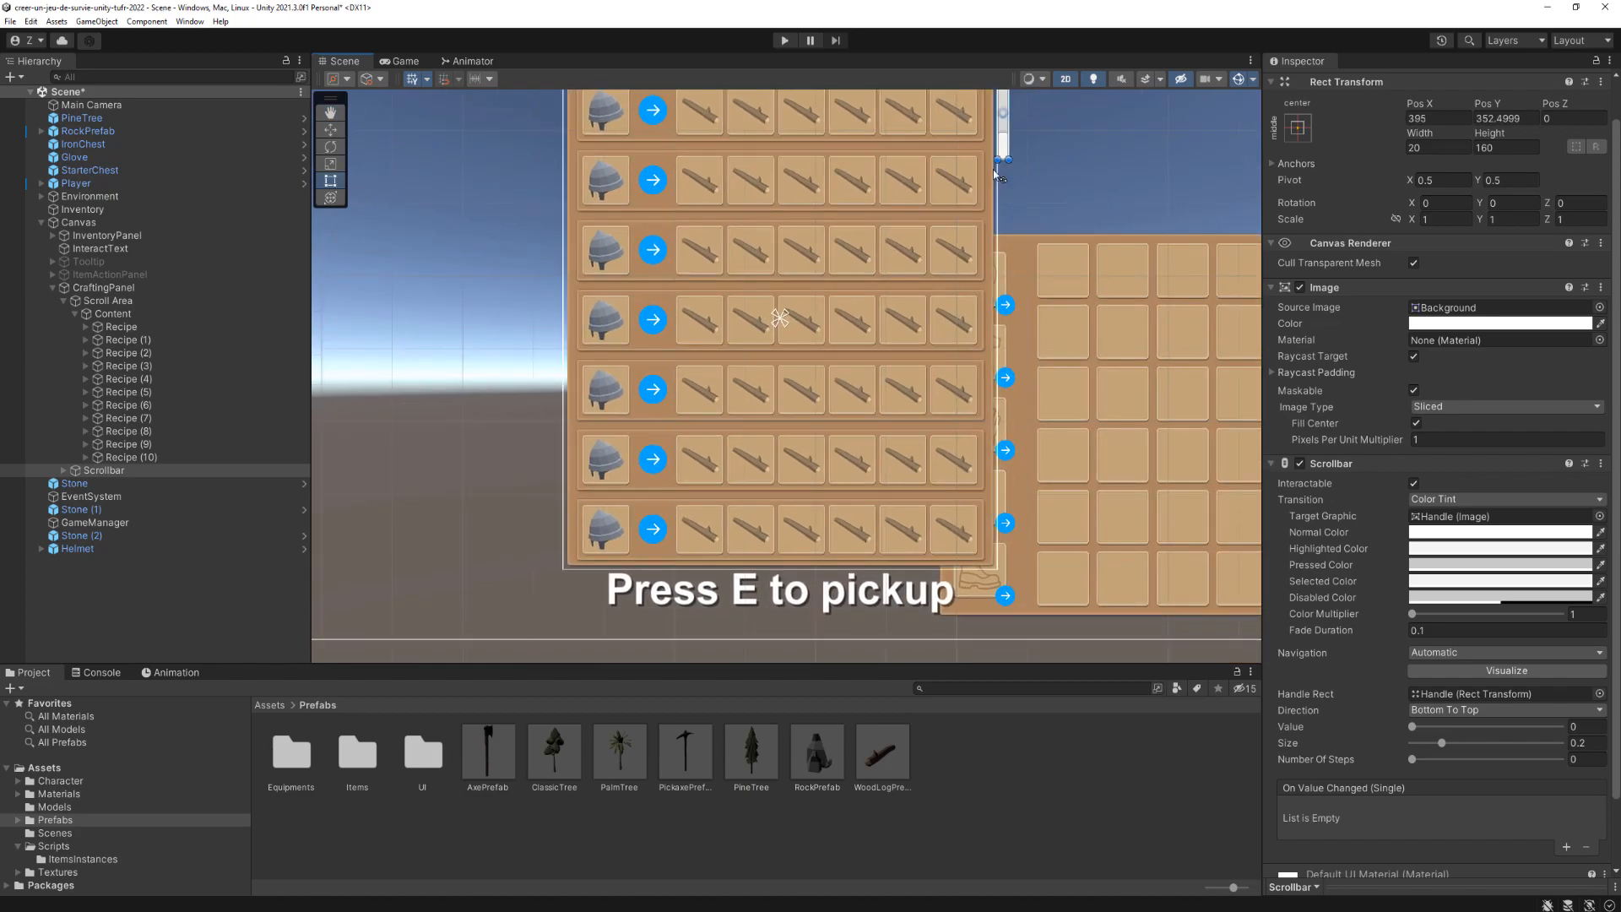
left_click_drag(1002, 160, 1026, 571)
left_click(405, 61)
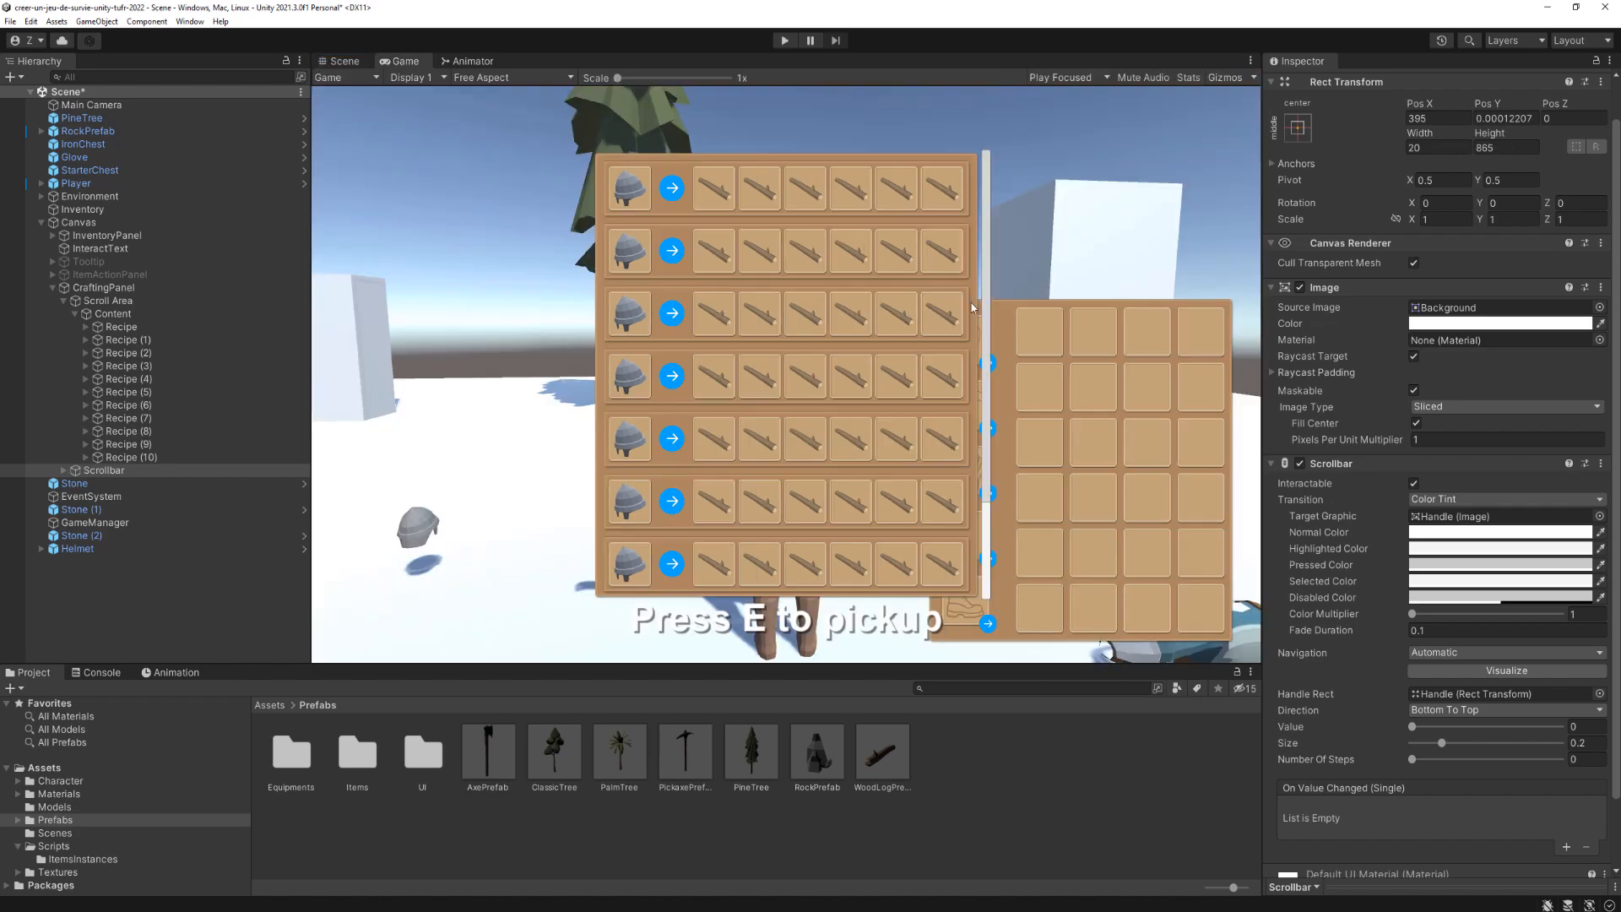
Step: Assign the Scrollbar as the Vertical Scrollbar of the Scroll Area's Scroll Rect
left_click(126, 303)
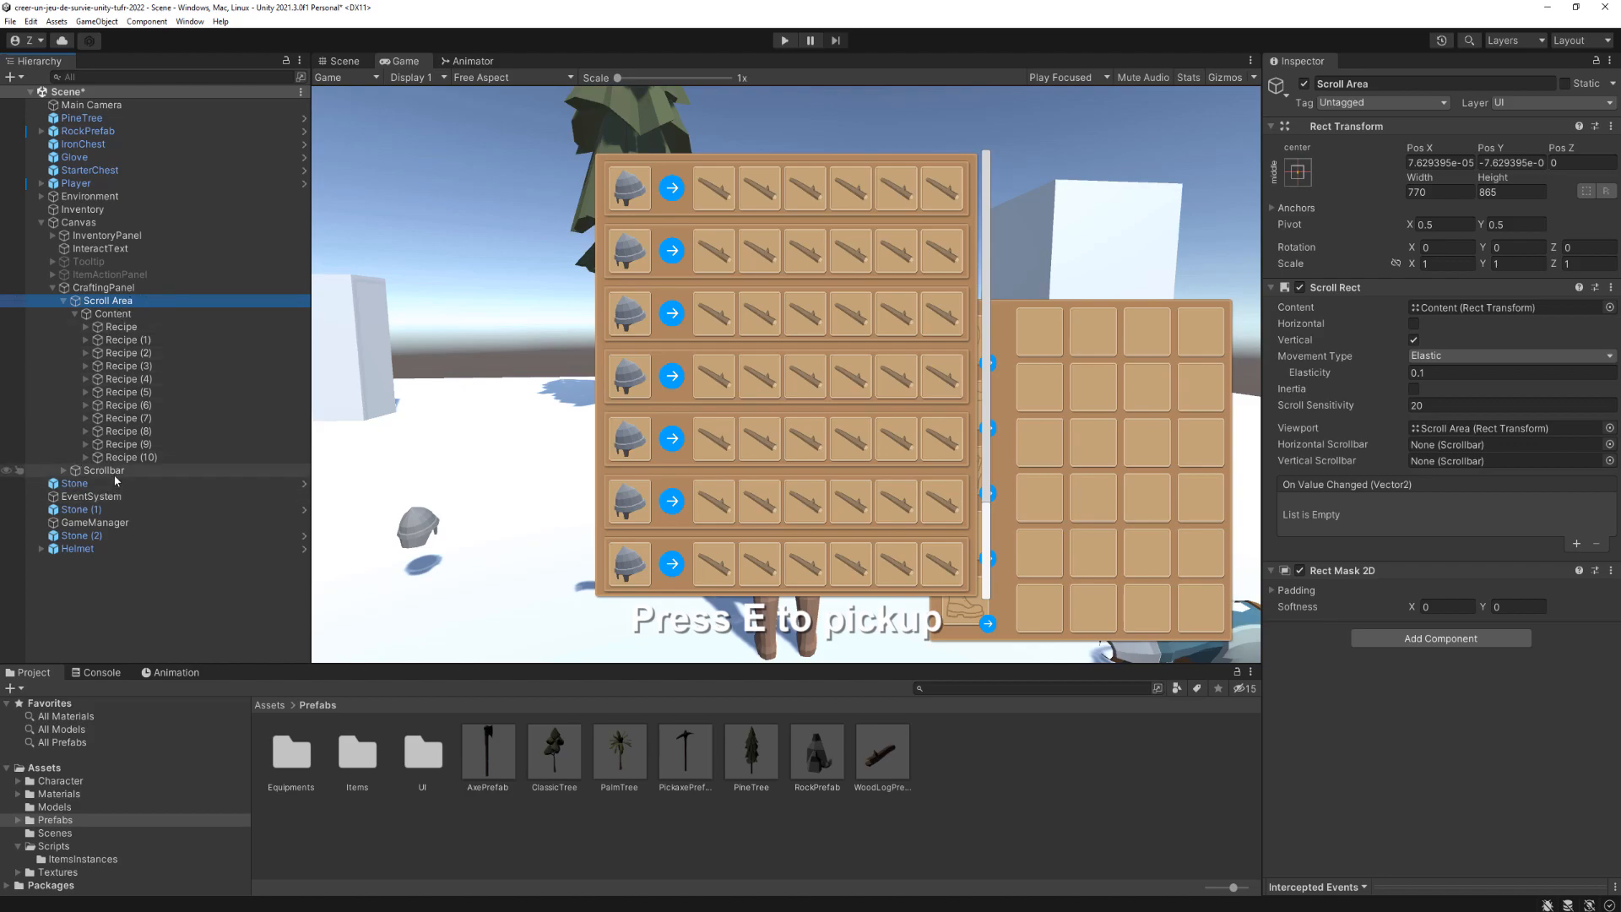
left_click_drag(104, 471, 372, 470)
left_click_drag(1238, 462, 1437, 469)
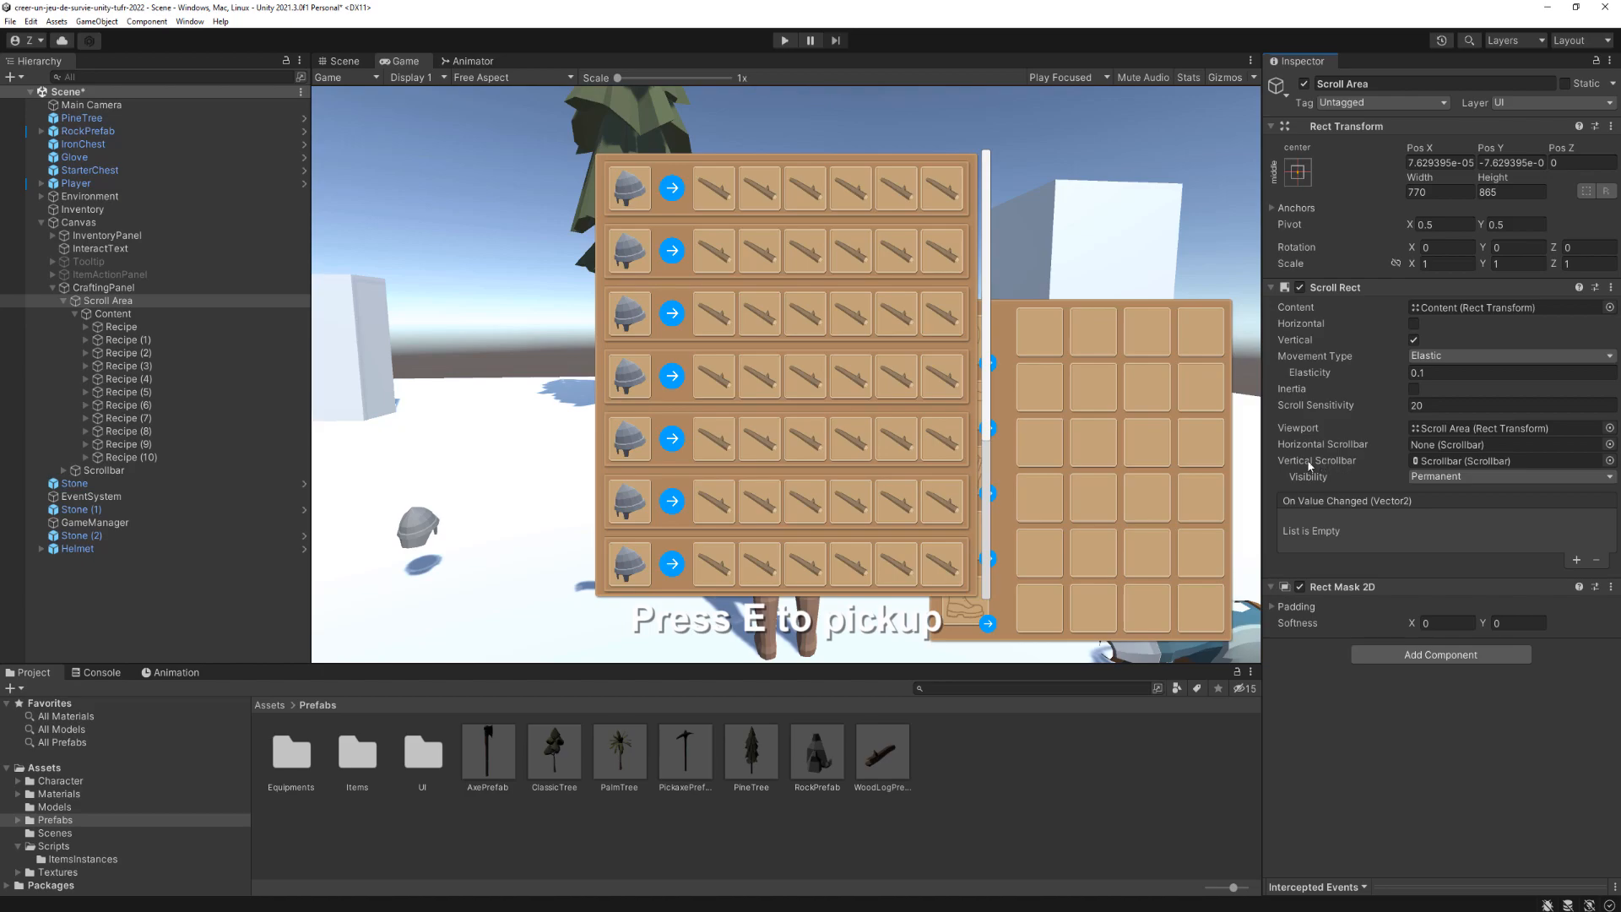
Step: Run the game and move the scrollbar handle to test scrolling the recipe list
left_click(784, 42)
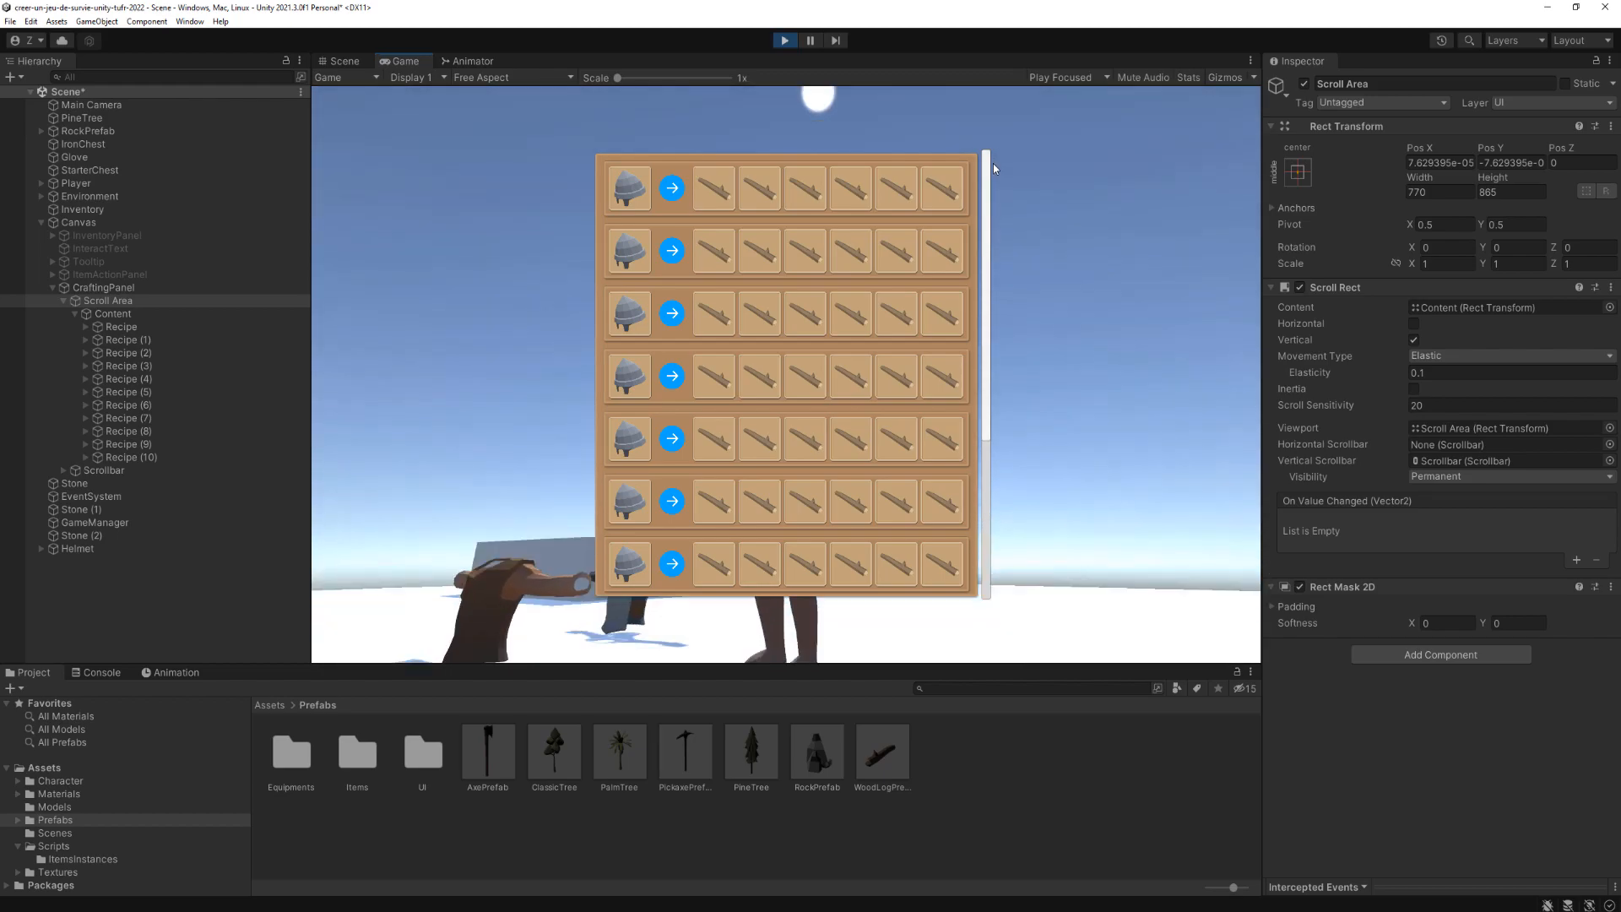
mouse_move(988, 166)
left_mouse_down()
mouse_move(995, 363)
mouse_move(994, 176)
mouse_move(998, 328)
mouse_move(996, 243)
mouse_move(1019, 203)
mouse_move(989, 150)
left_mouse_up()
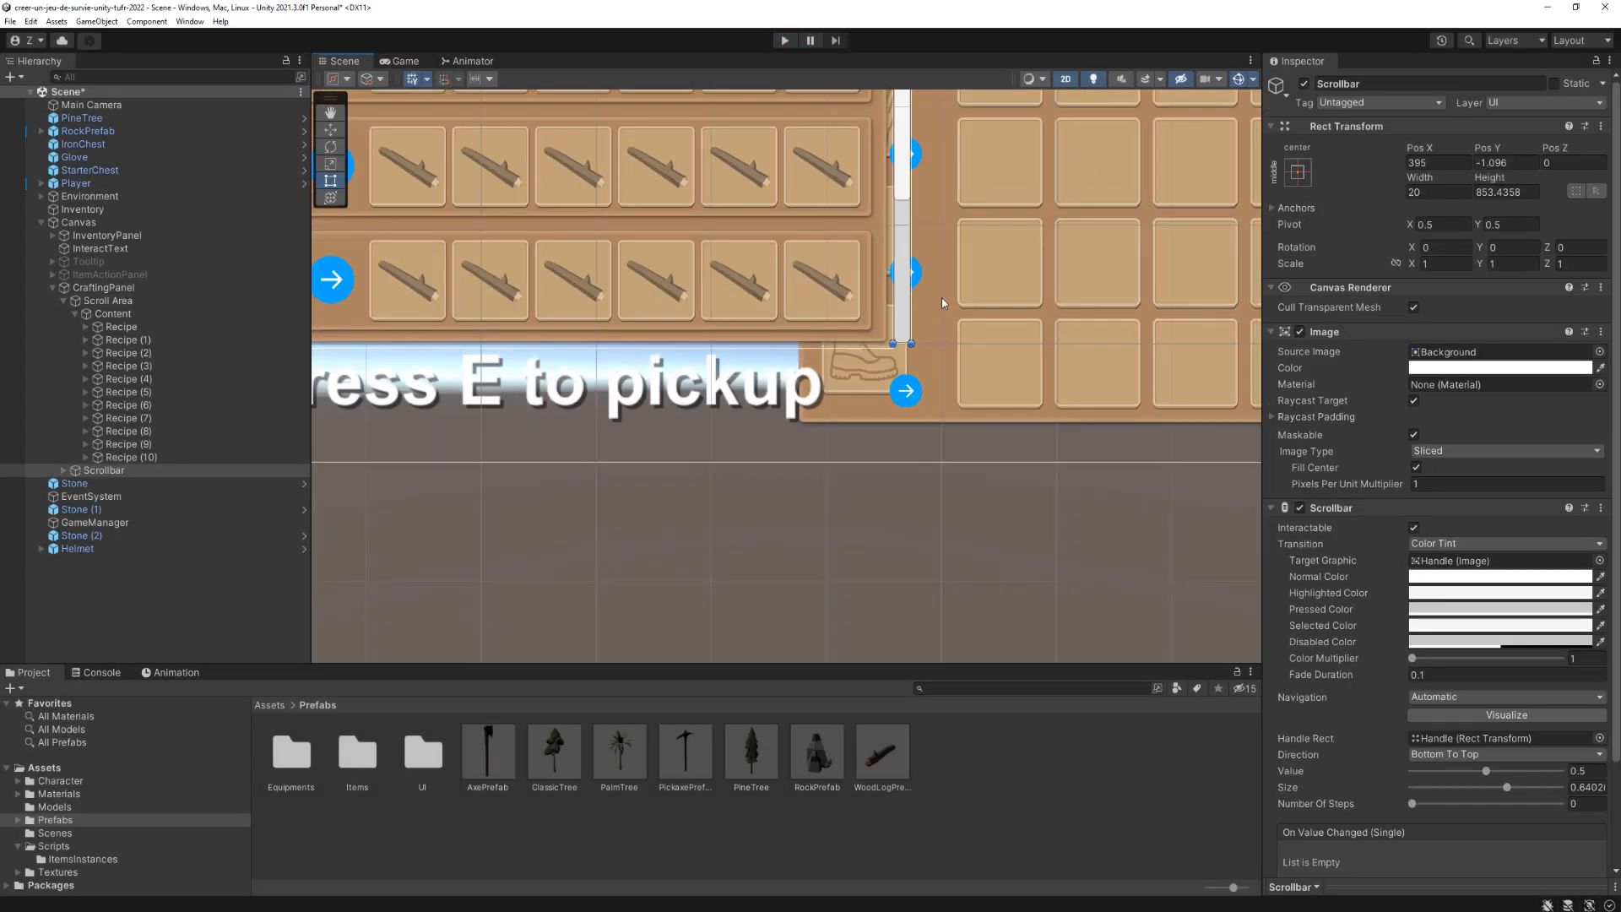
Step: Check the scrollbar's placement against the crafting panel in the Game view, and return to the Scene view
scroll(956, 485, "down", 3)
scroll(959, 486, "down", 1)
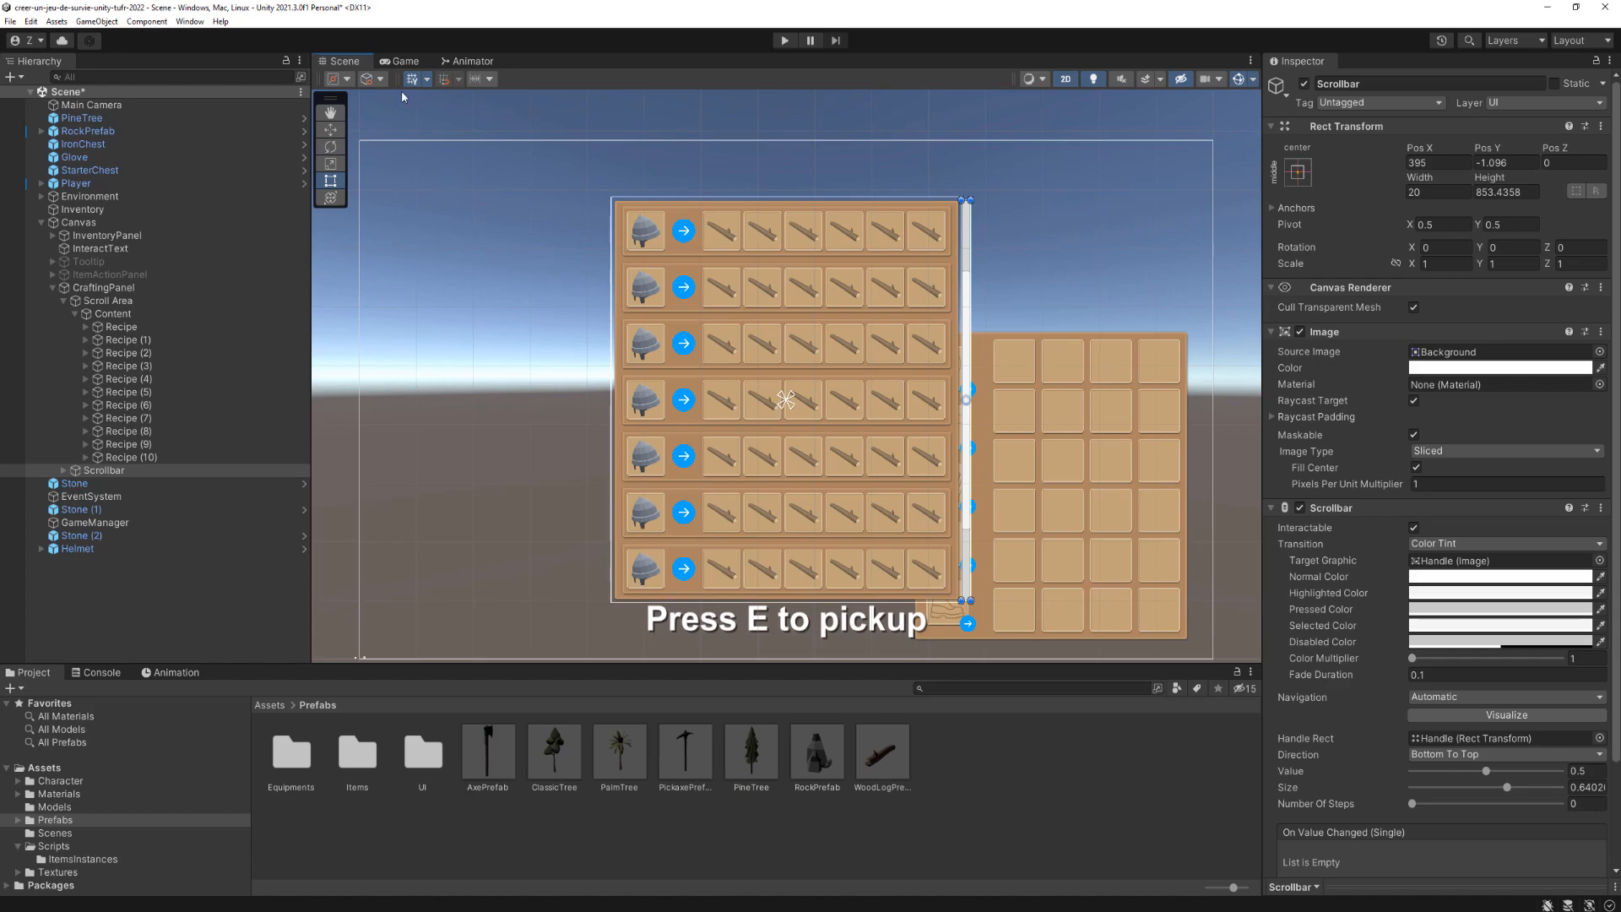
left_click(404, 61)
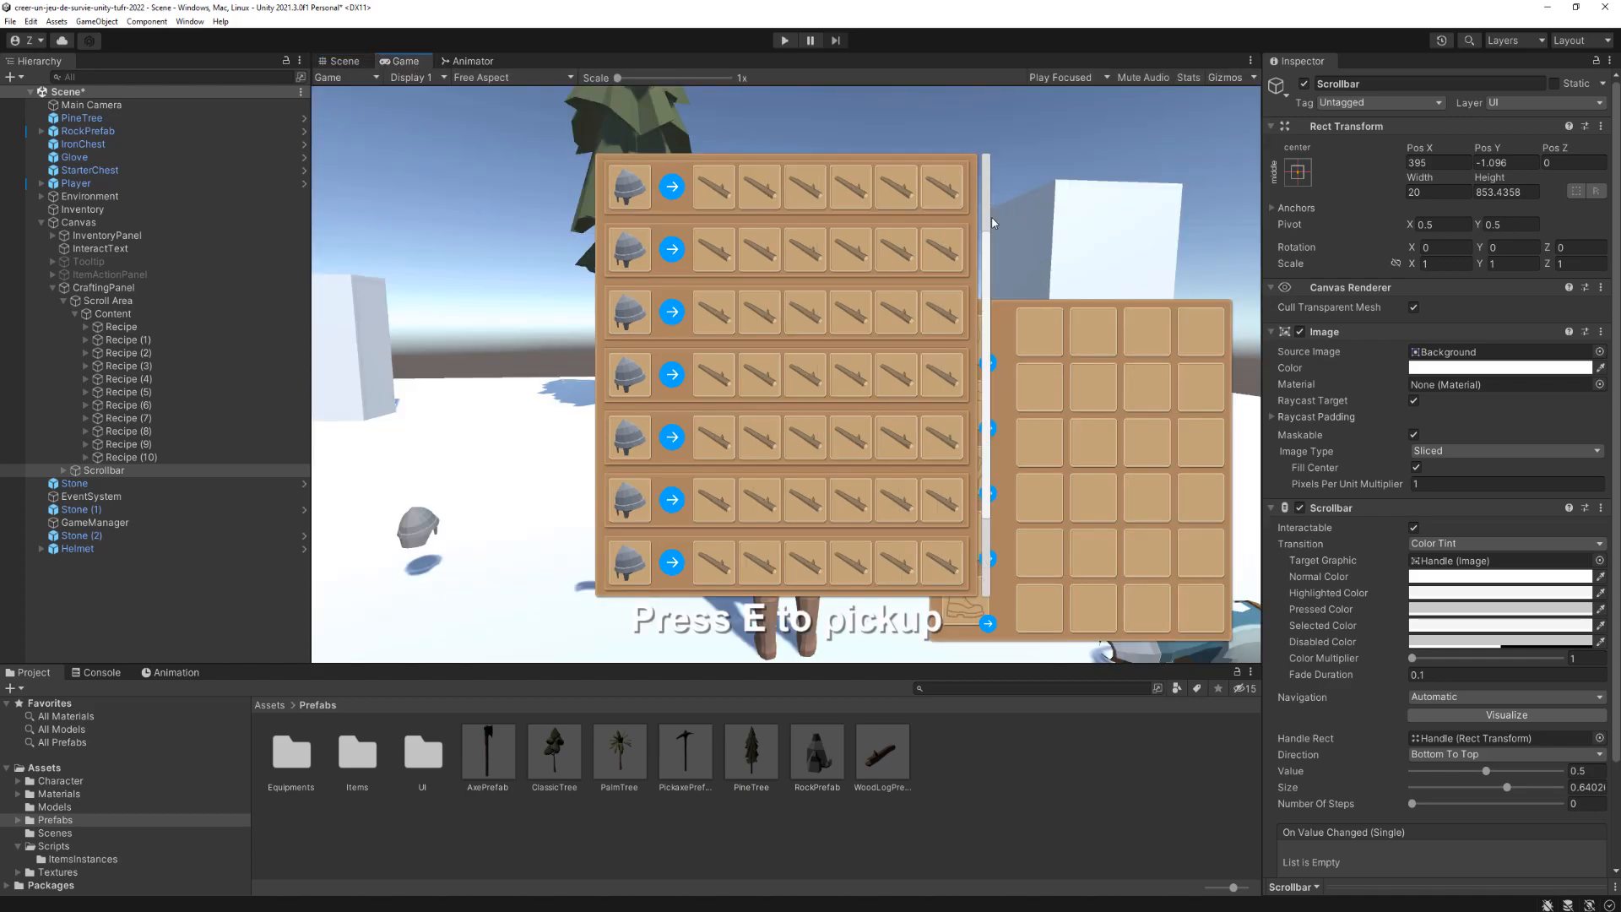
left_click(346, 63)
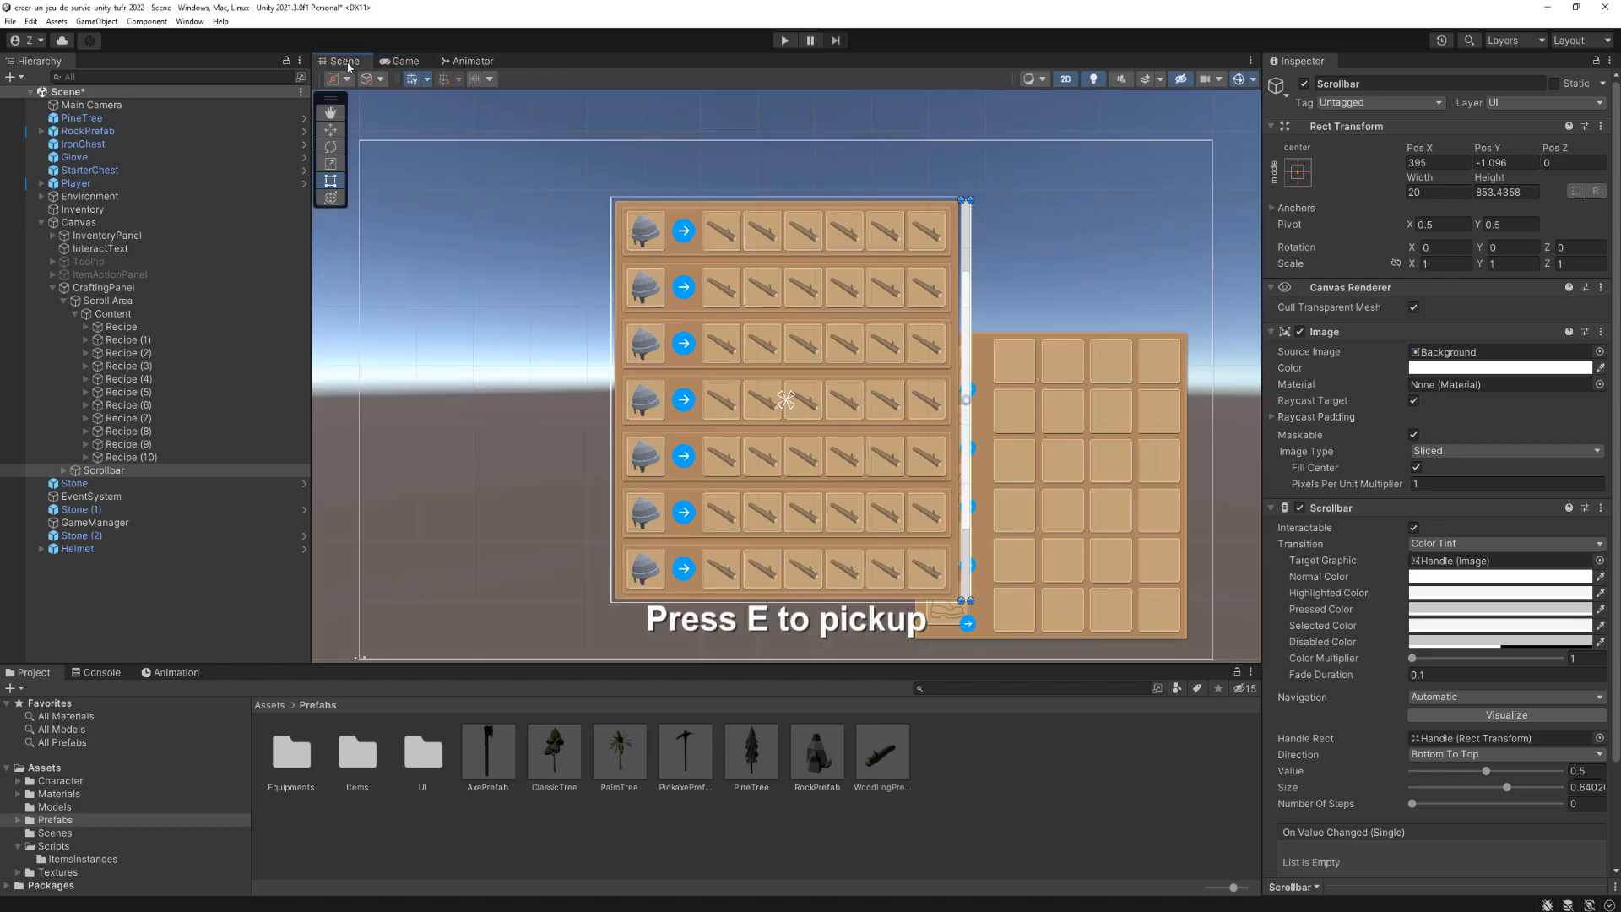
Step: Widen the CraftingPanel on its right side to a width of about 812 to make room for the scrollbar
scroll(971, 364, "up", 3)
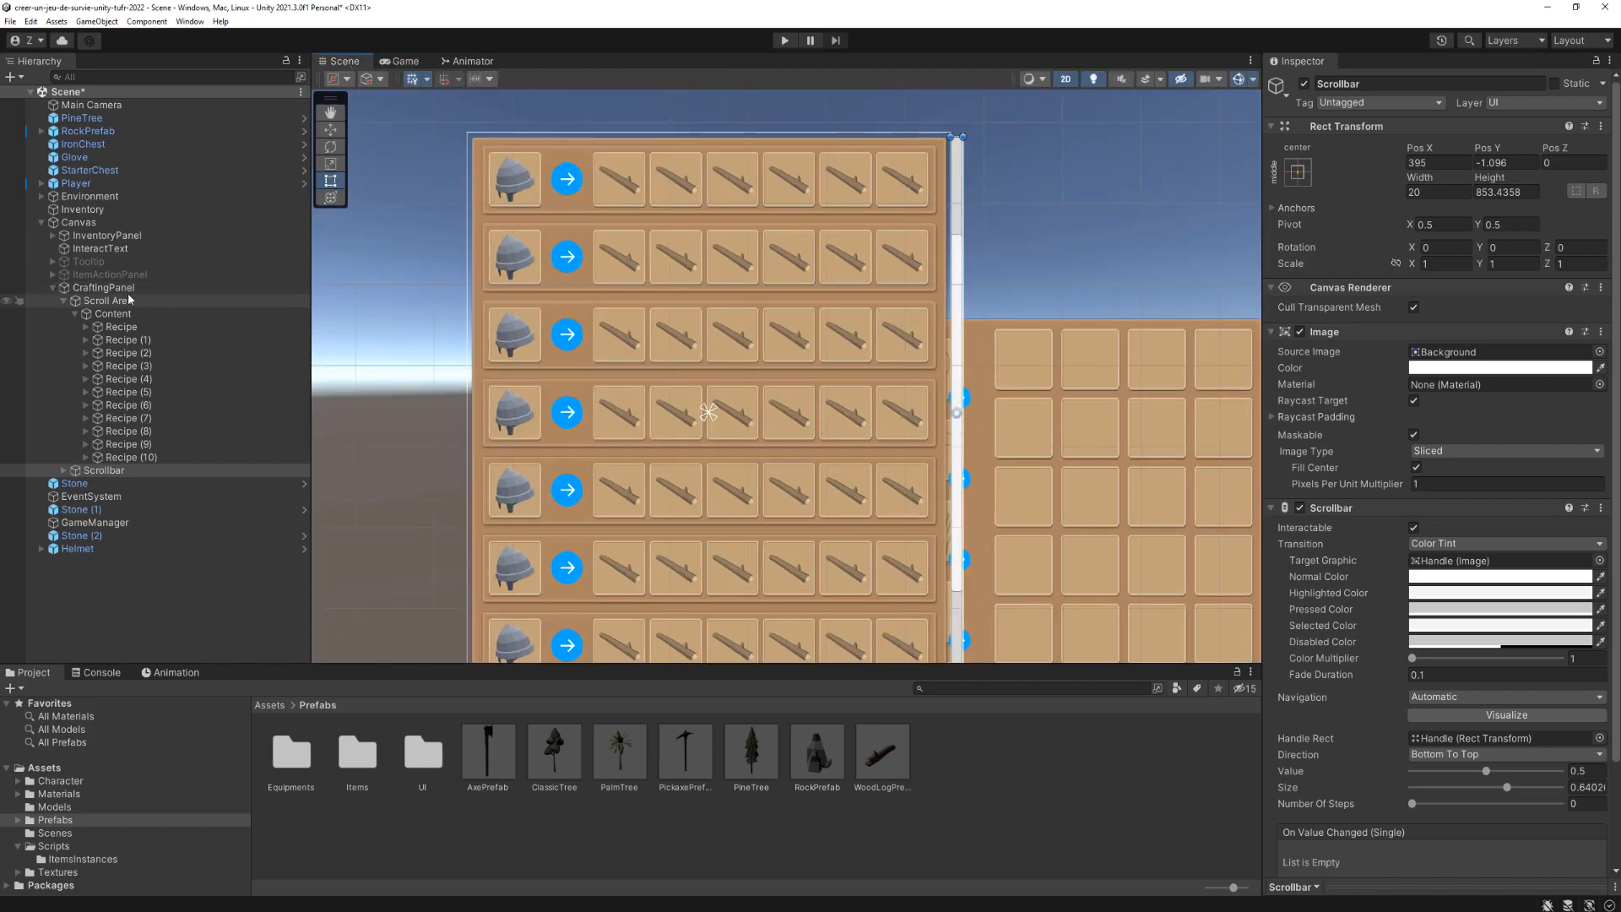
left_click(127, 288)
middle_click_drag(938, 299, 914, 272)
left_click_drag(925, 269, 950, 271)
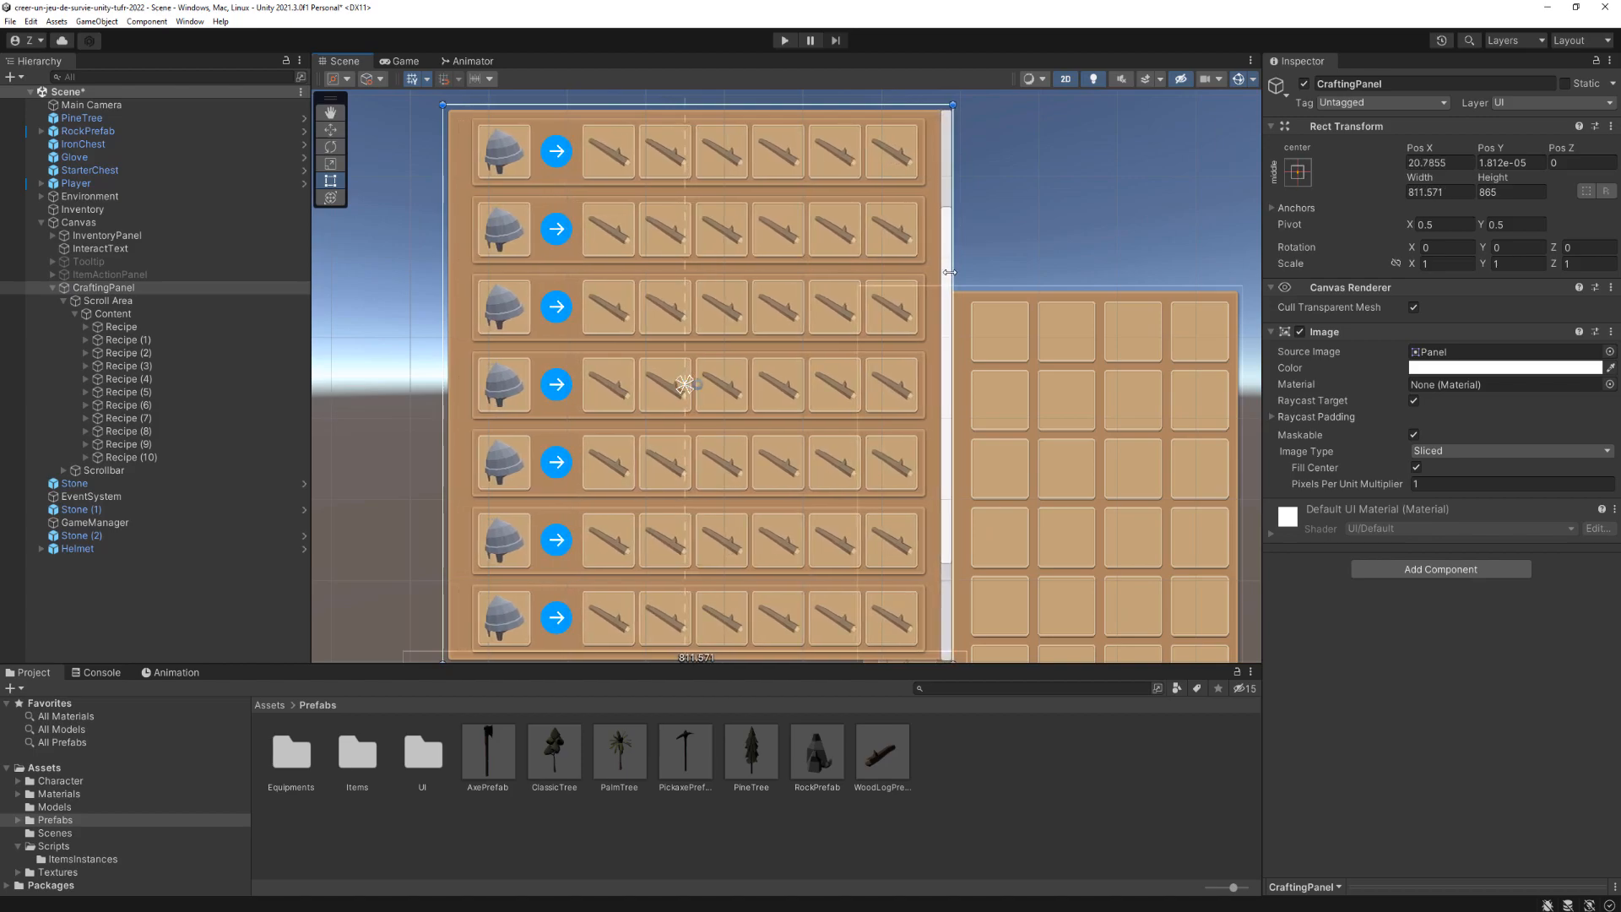
Step: Move the Scrollbar inside the widened panel to Pos X 375 and shorten it to a height of about 830
left_click(947, 192)
left_click_drag(948, 193, 936, 200)
middle_click_drag(966, 255, 980, 149)
scroll(979, 149, "down", 4)
left_click_drag(952, 494, 952, 483)
scroll(1000, 435, "up", 3)
middle_click_drag(1001, 436, 1007, 466)
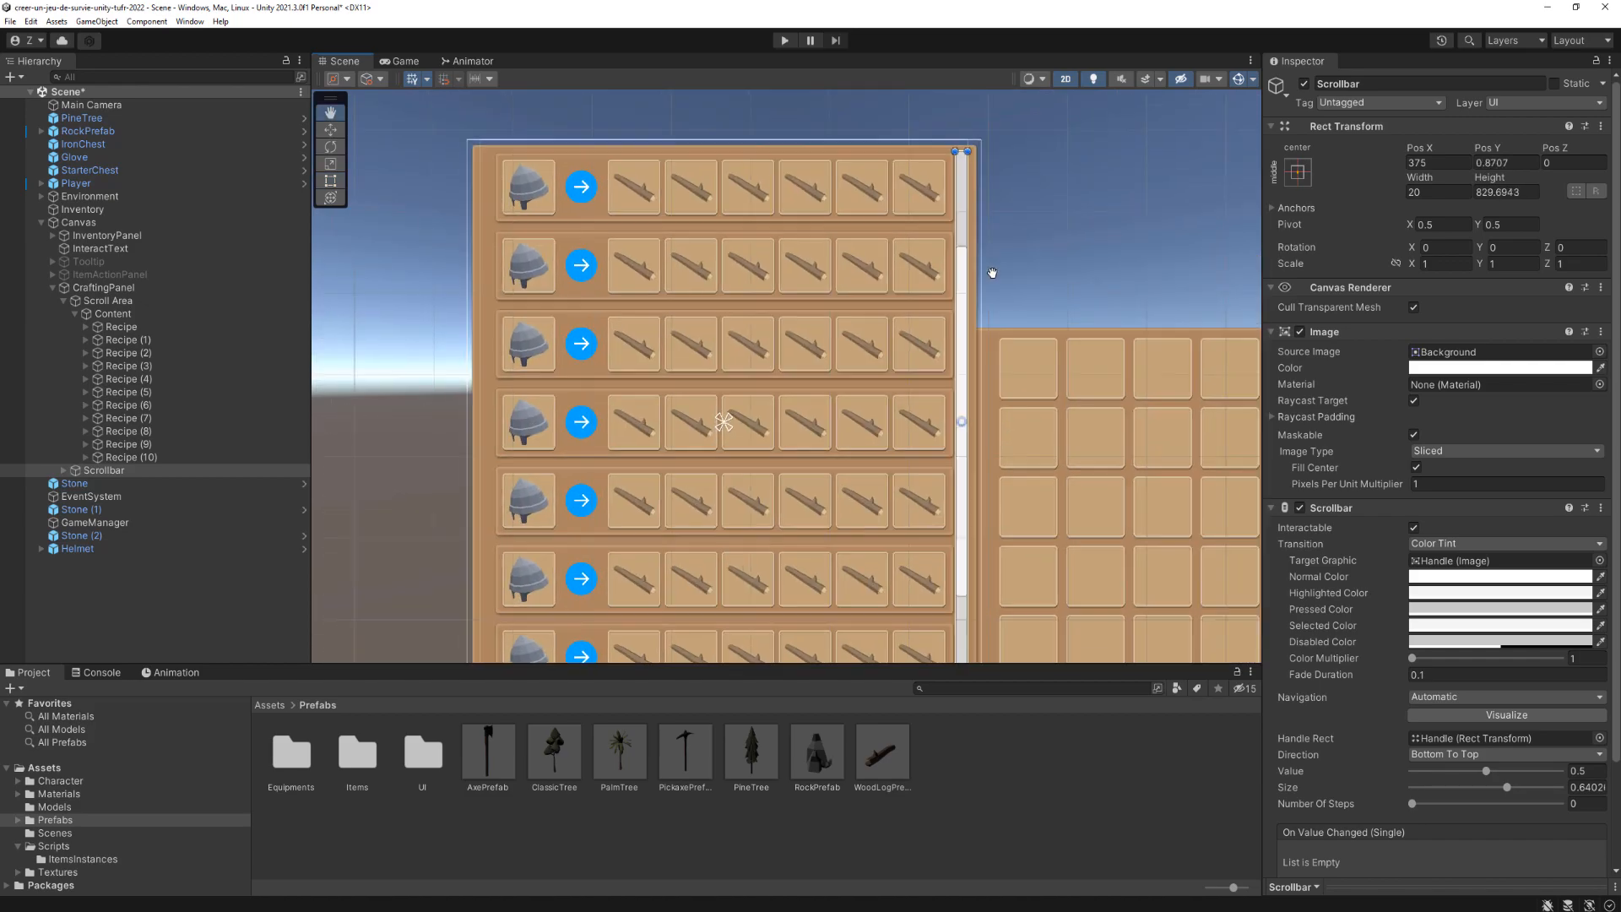
Step: Set the Pivot Y of the Scroll Area's Content object to 1
scroll(991, 271, "down", 5)
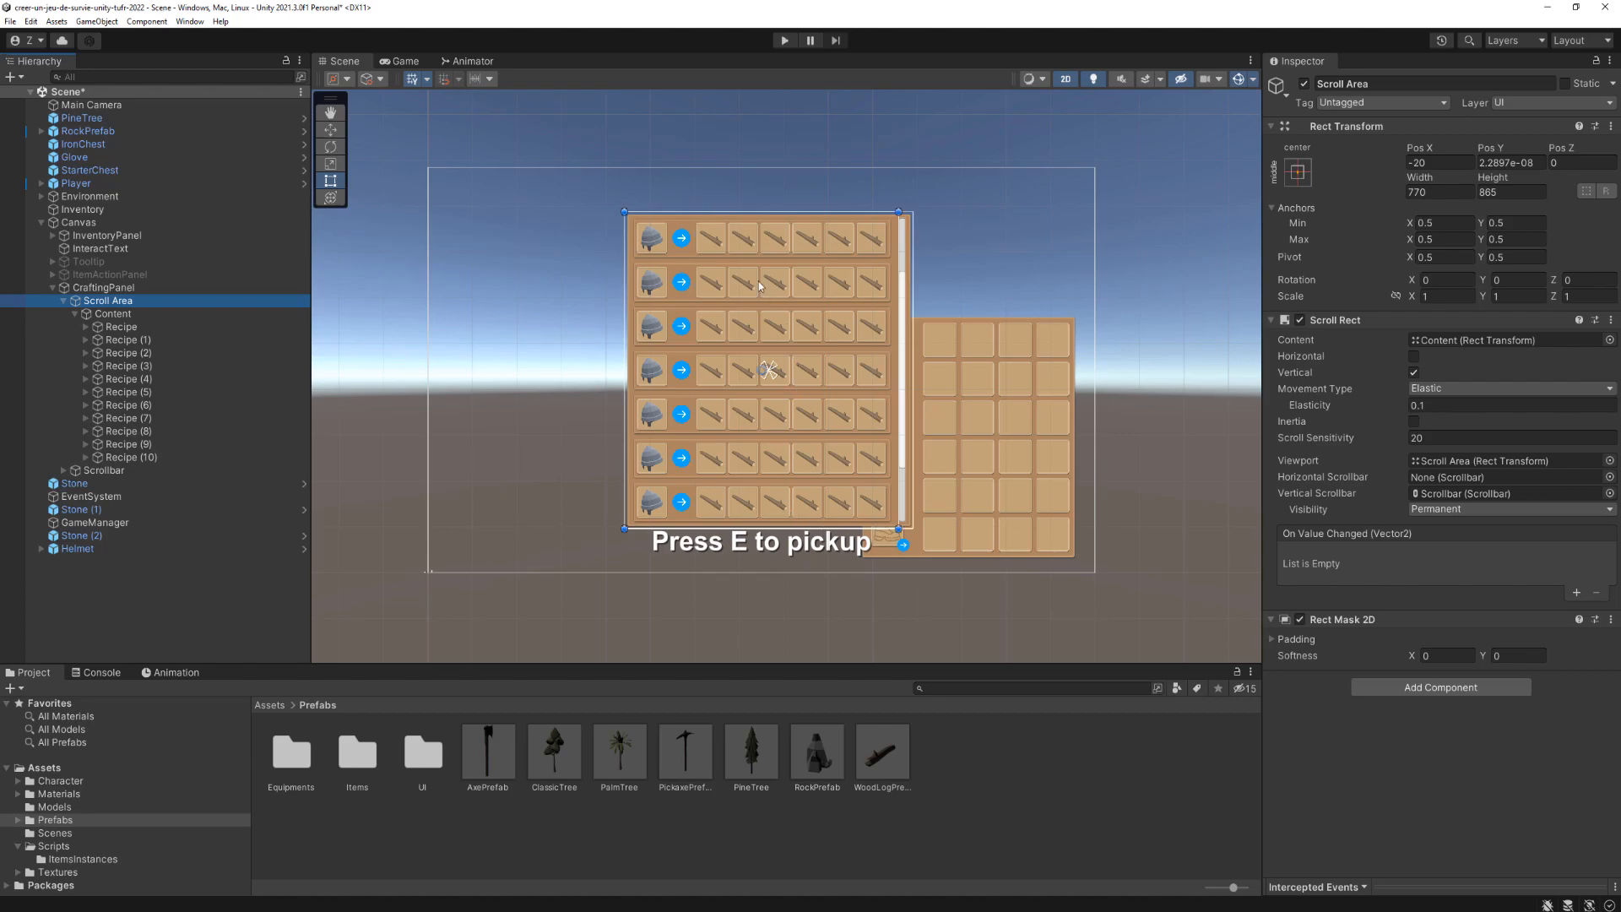
left_click(135, 313)
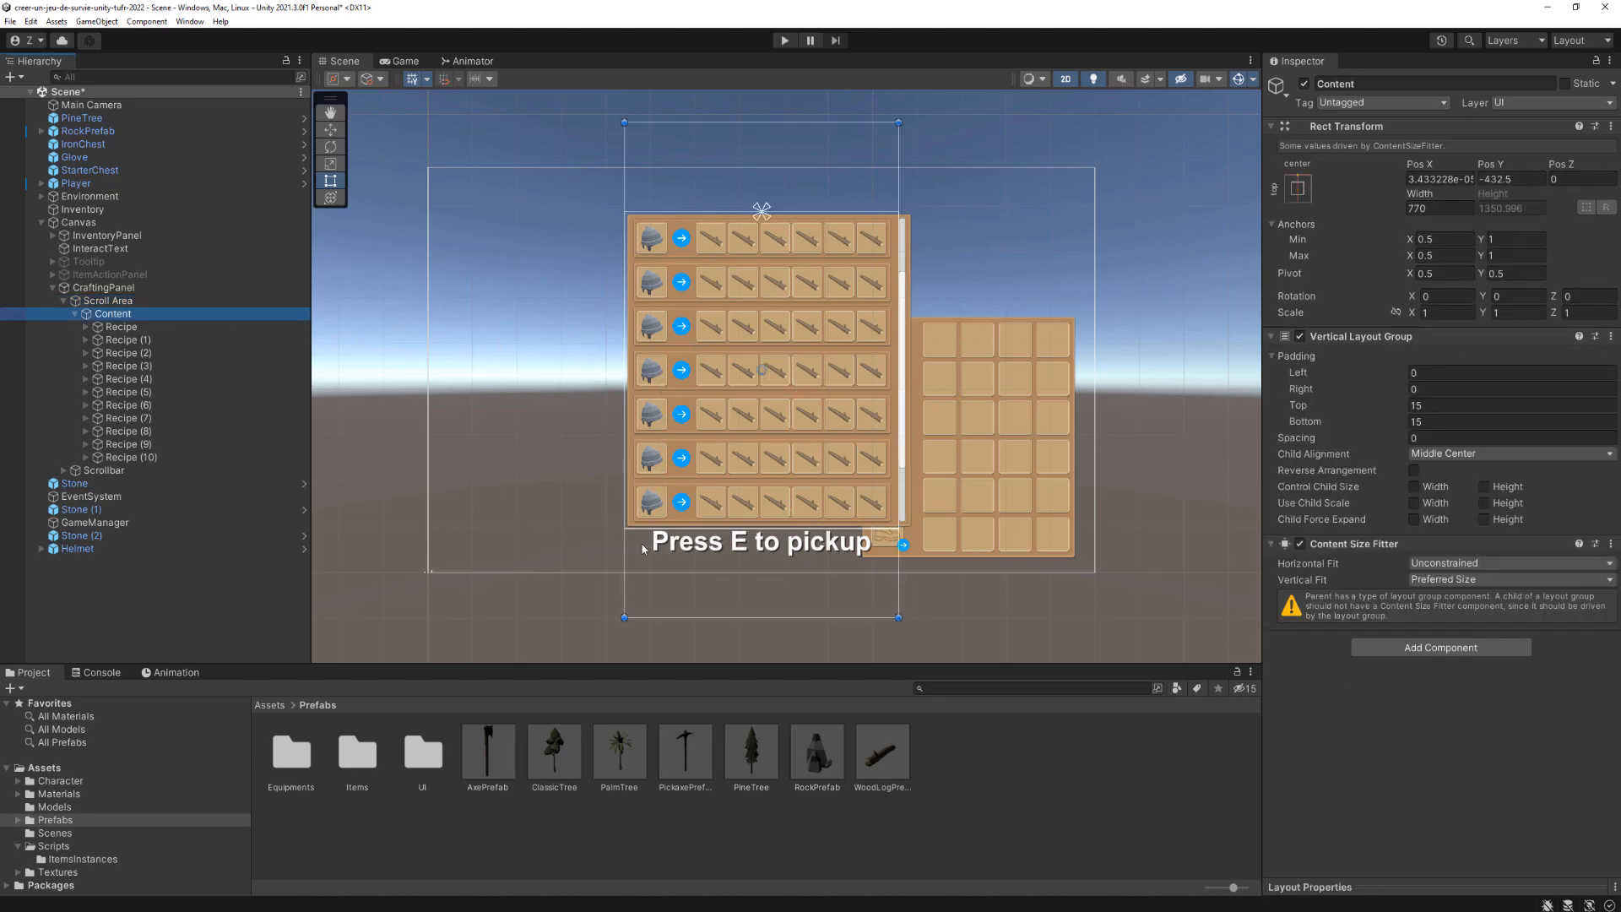
scroll(713, 321, "up", 2)
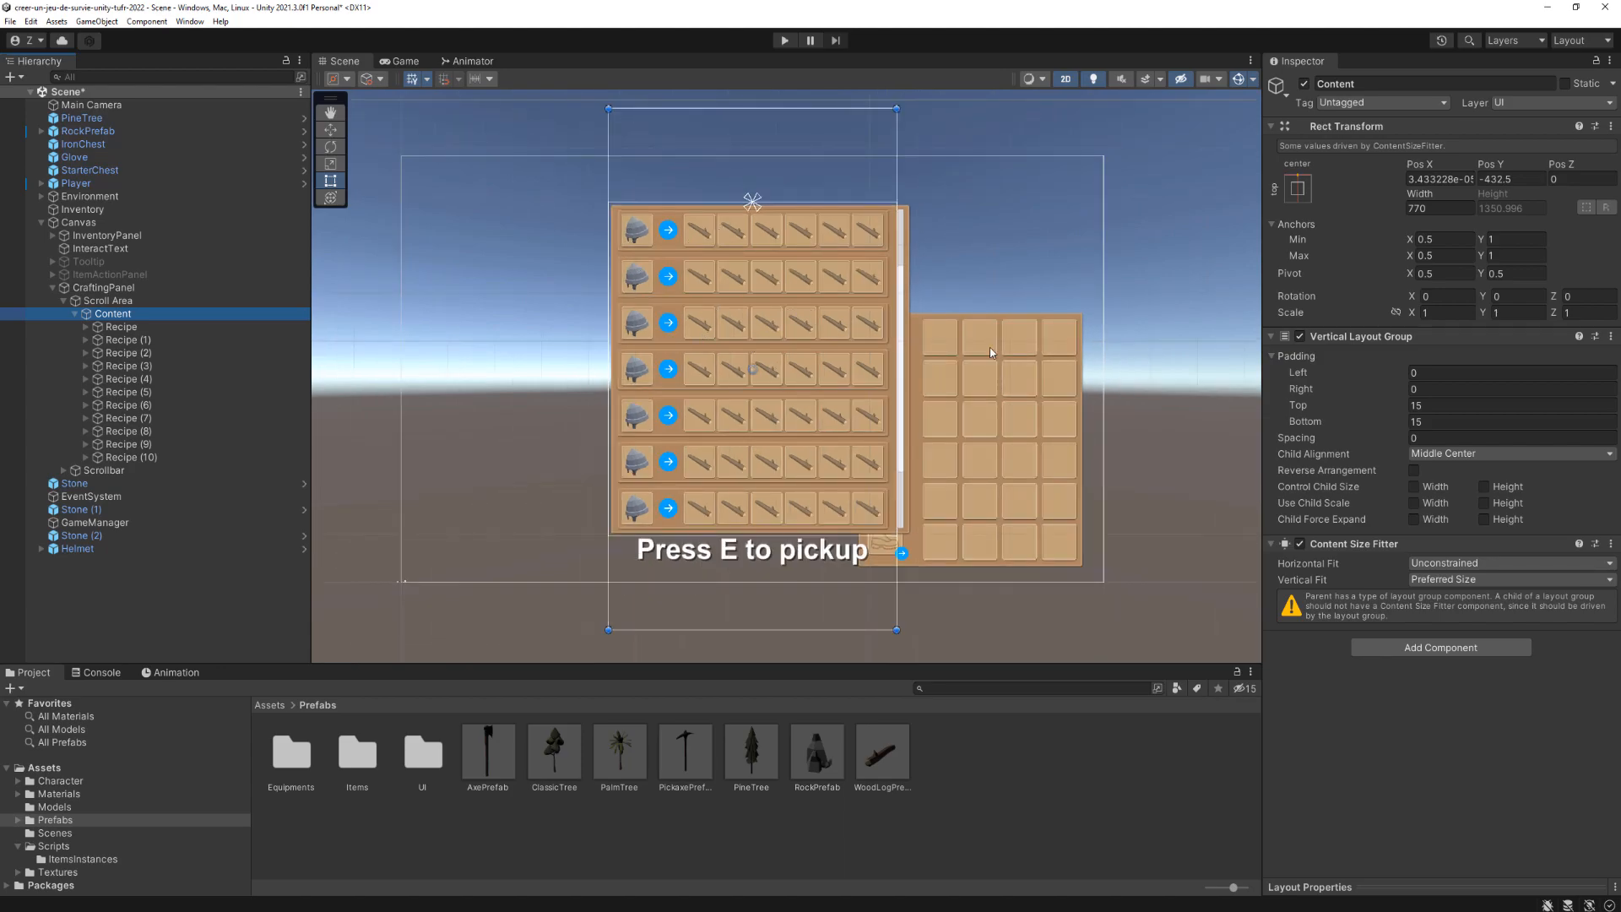
left_click(1510, 274)
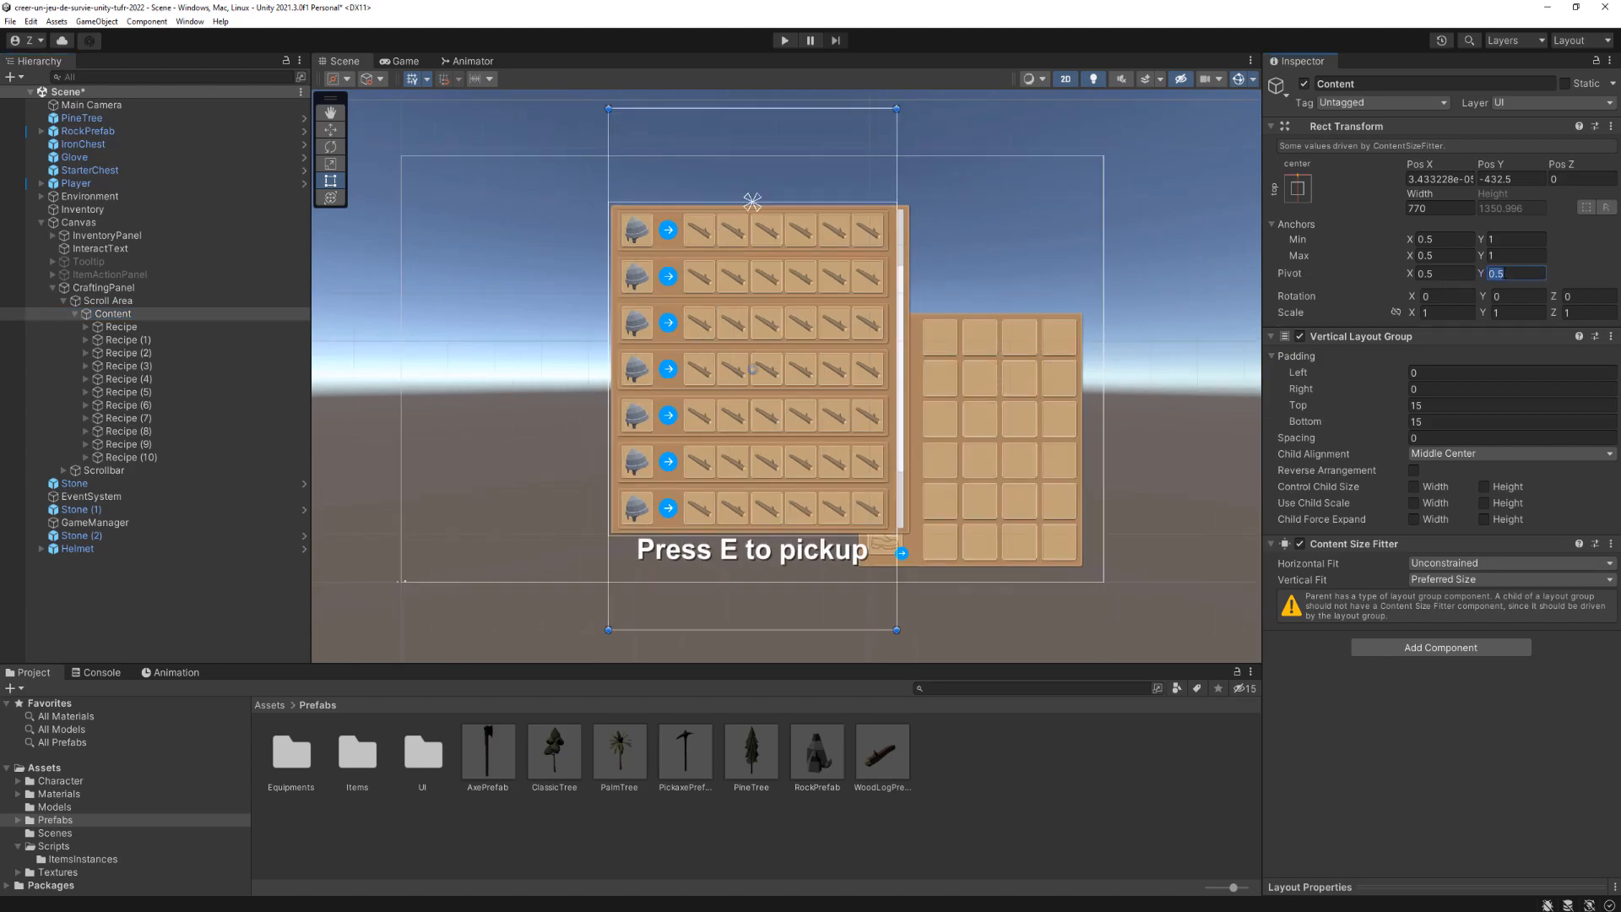
type("1")
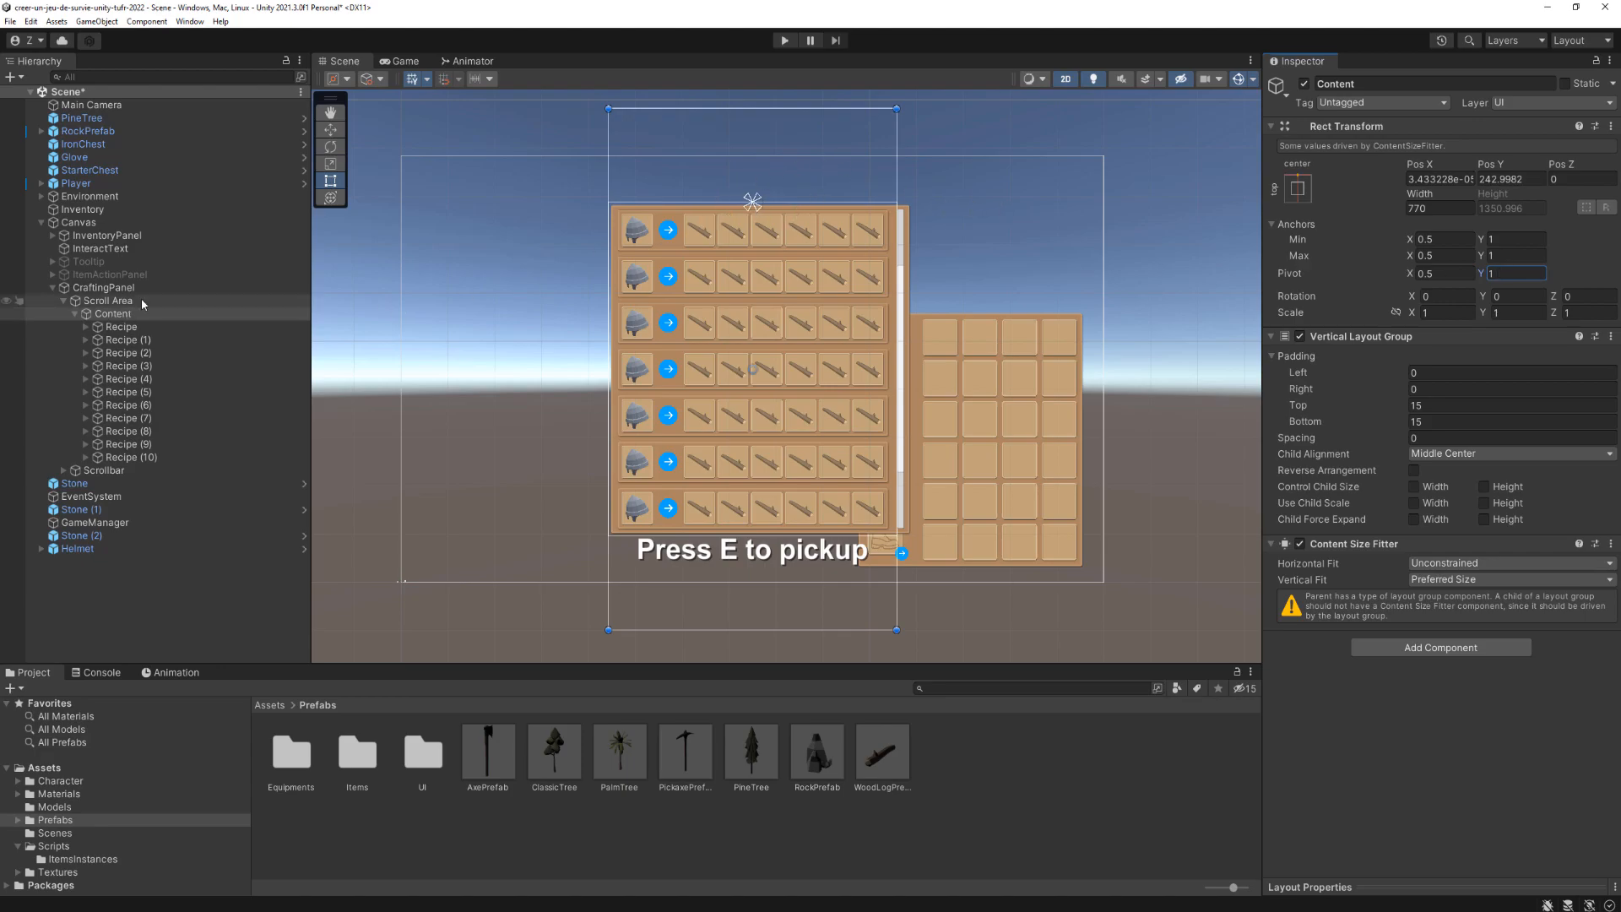
Step: Move the Content down so its top edge aligns with the top of the Scroll Area at Pos Y 0
middle_click_drag(488, 227, 494, 240)
left_click(135, 316)
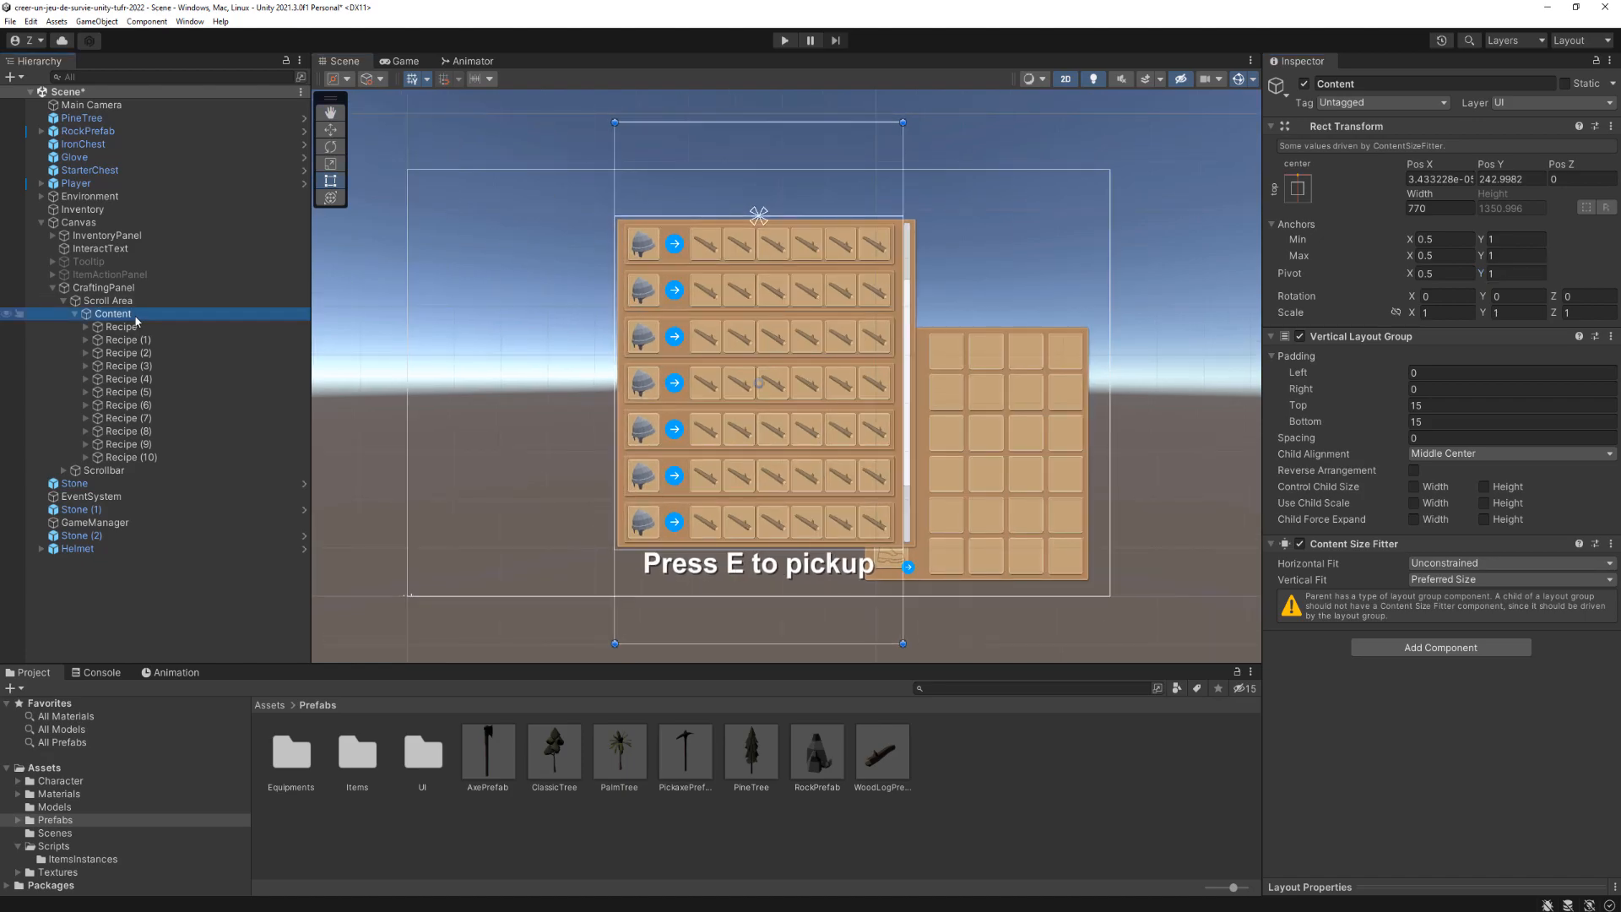
left_click_drag(738, 174, 740, 271)
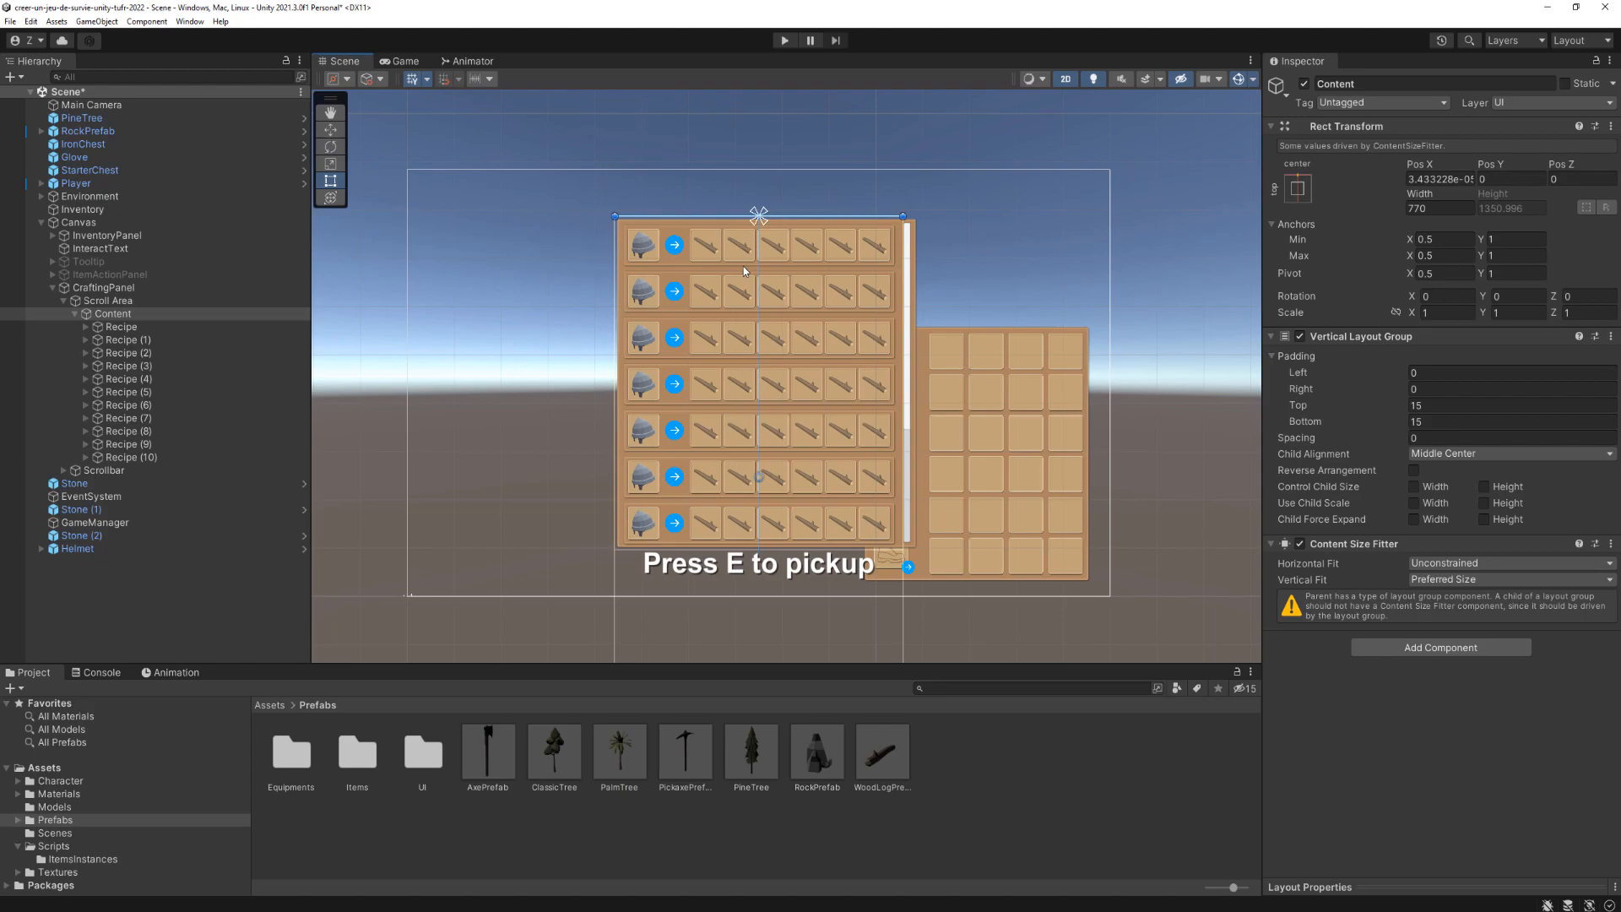
Step: Run the game briefly to test the recipe list with its scrollbar, and save the scene
left_click(785, 40)
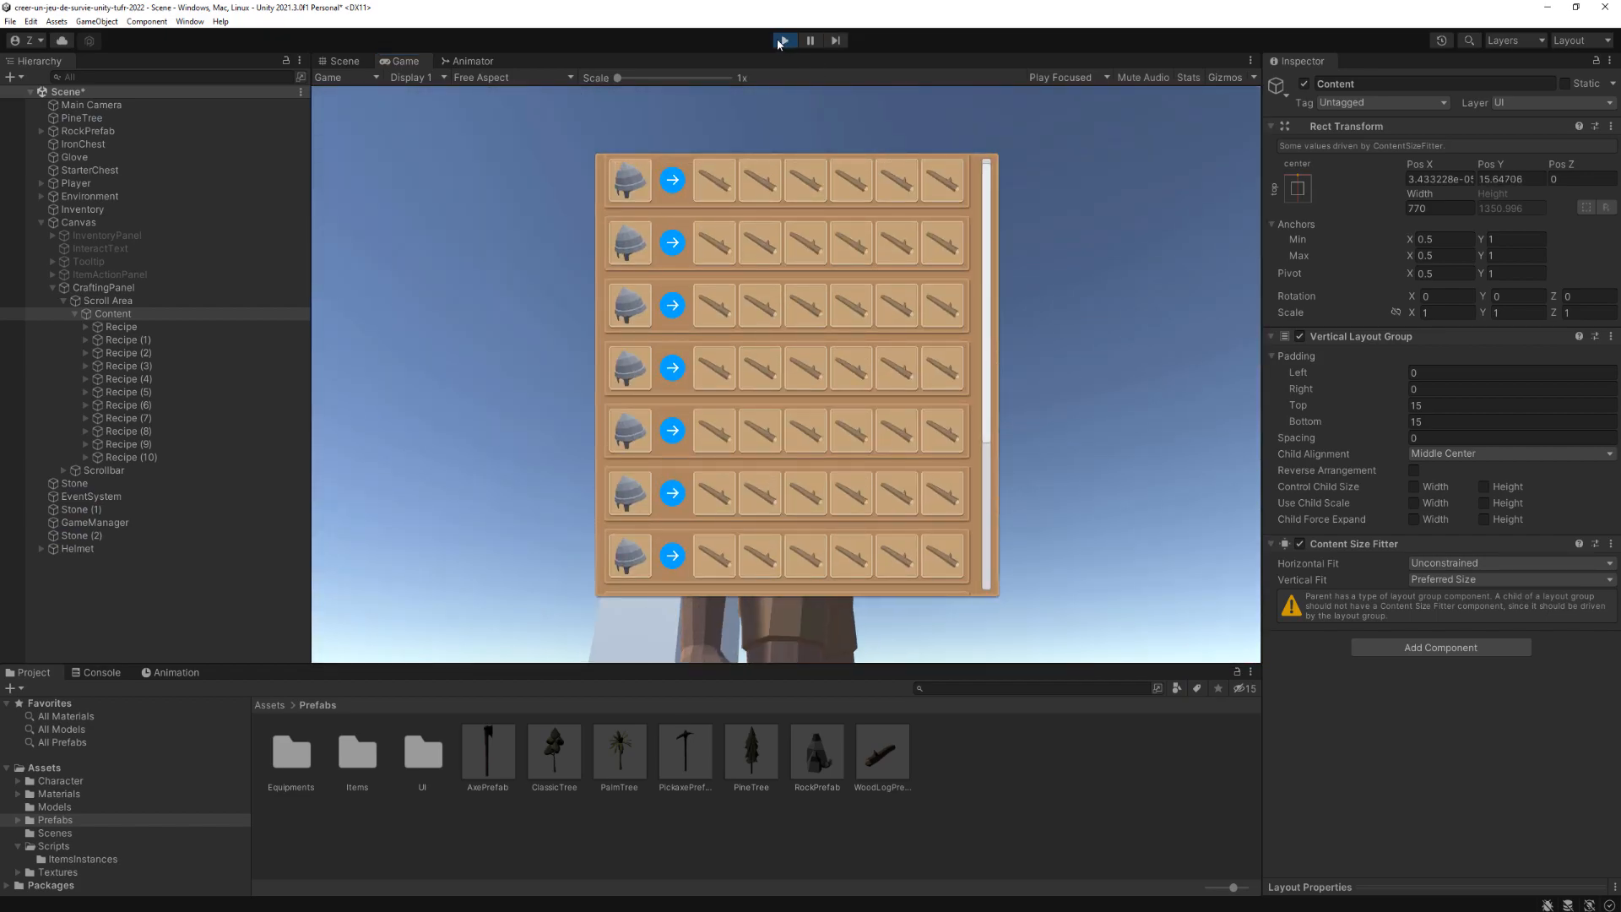
left_click(782, 42)
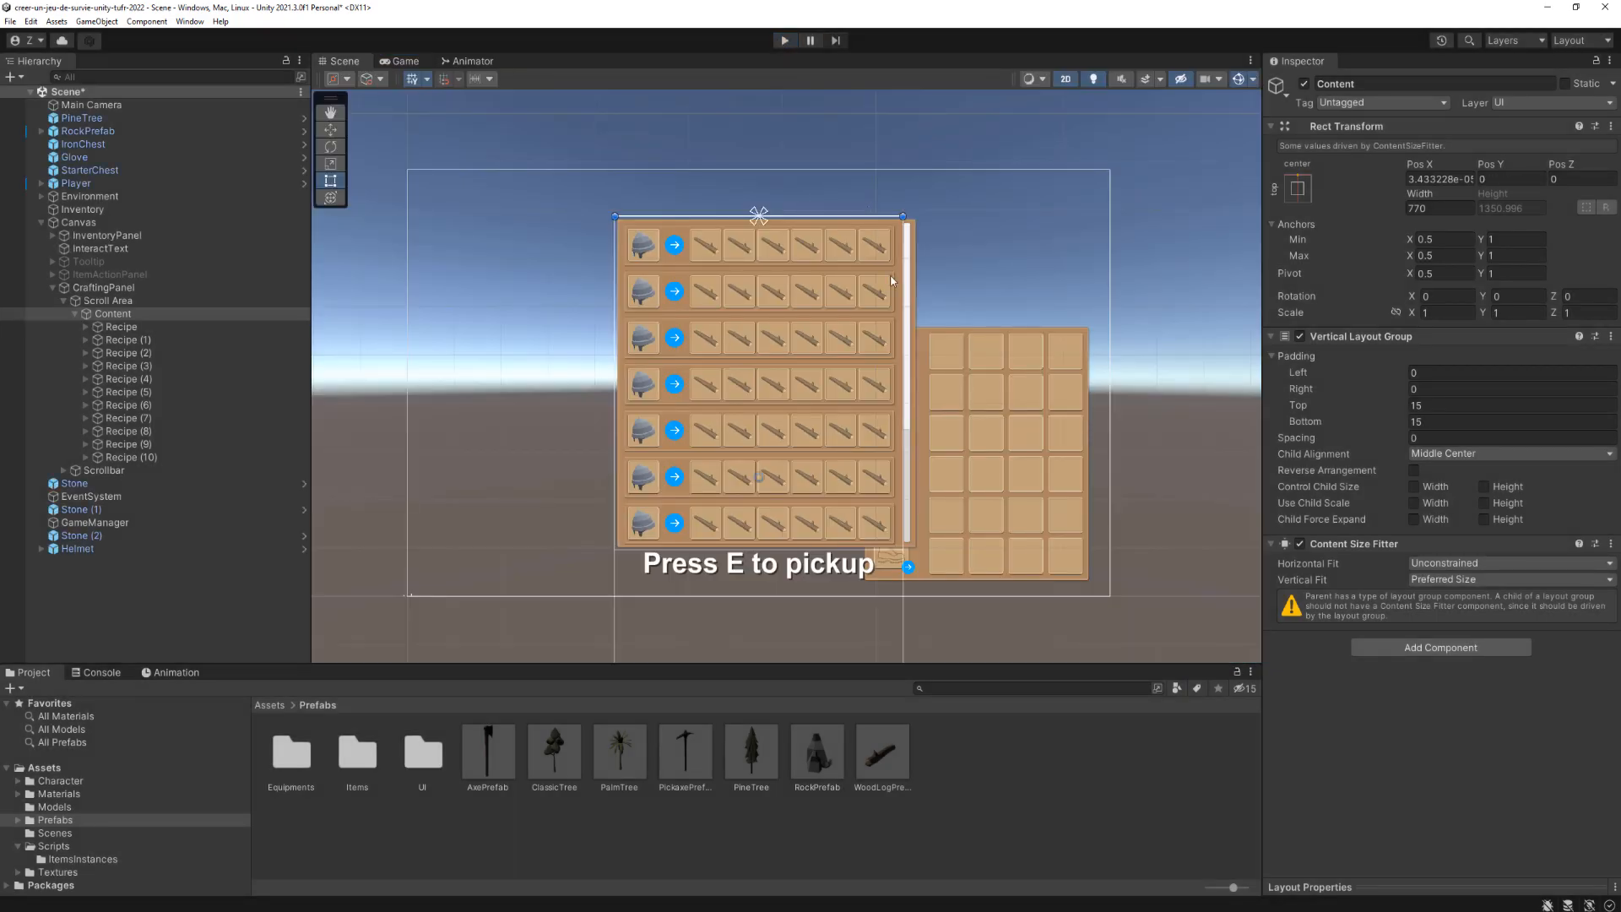
scroll(904, 287, "up", 2)
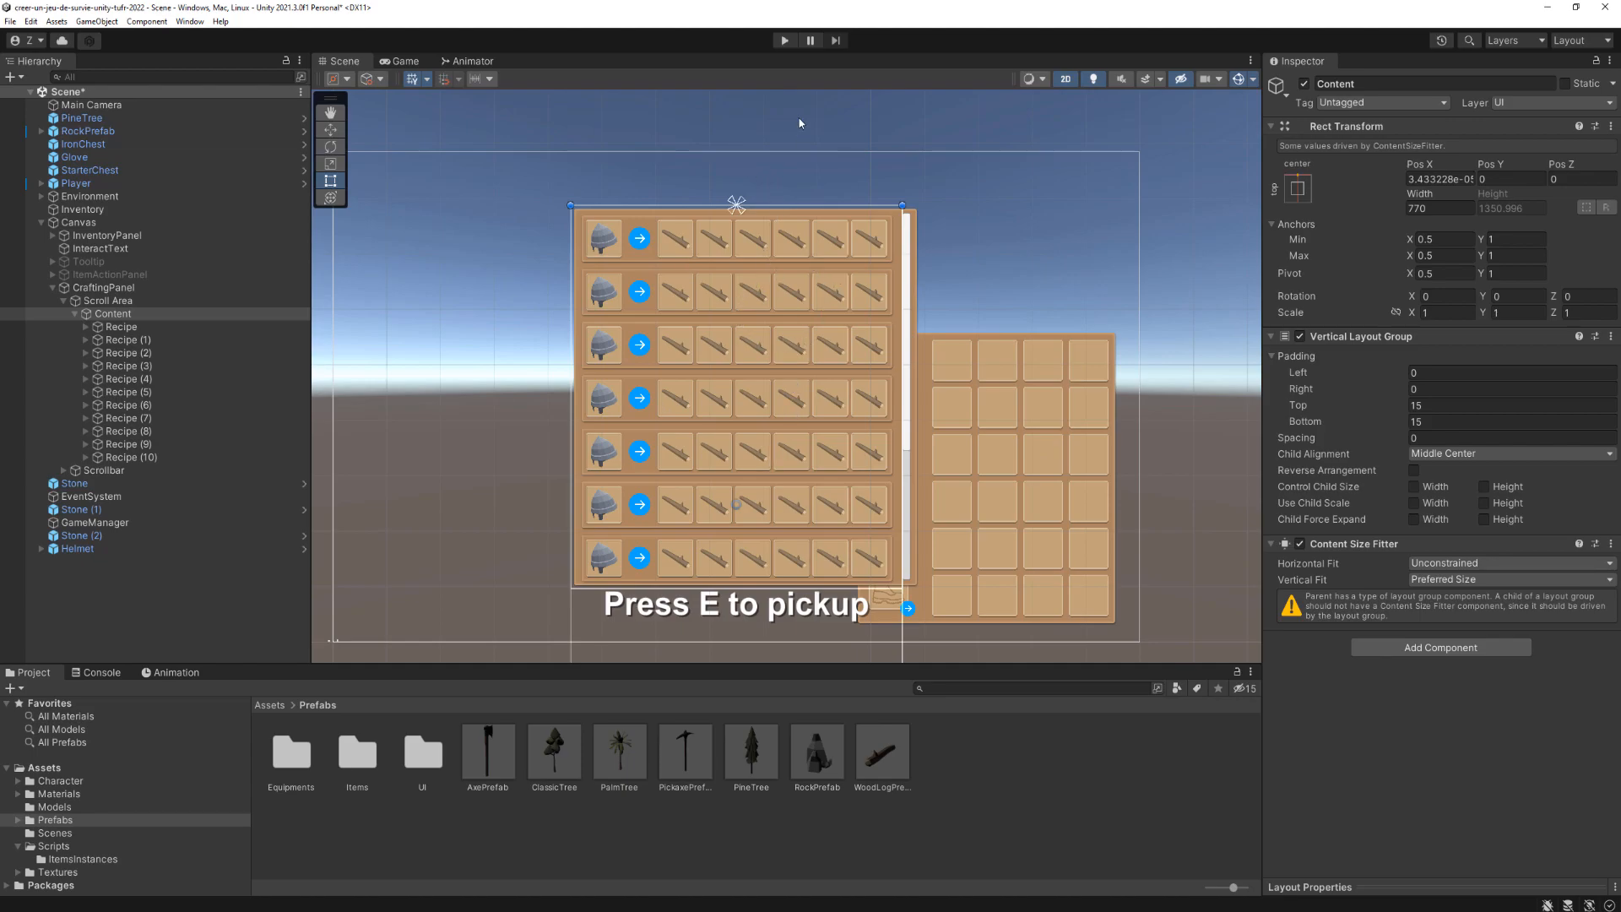
key("ctrl+s")
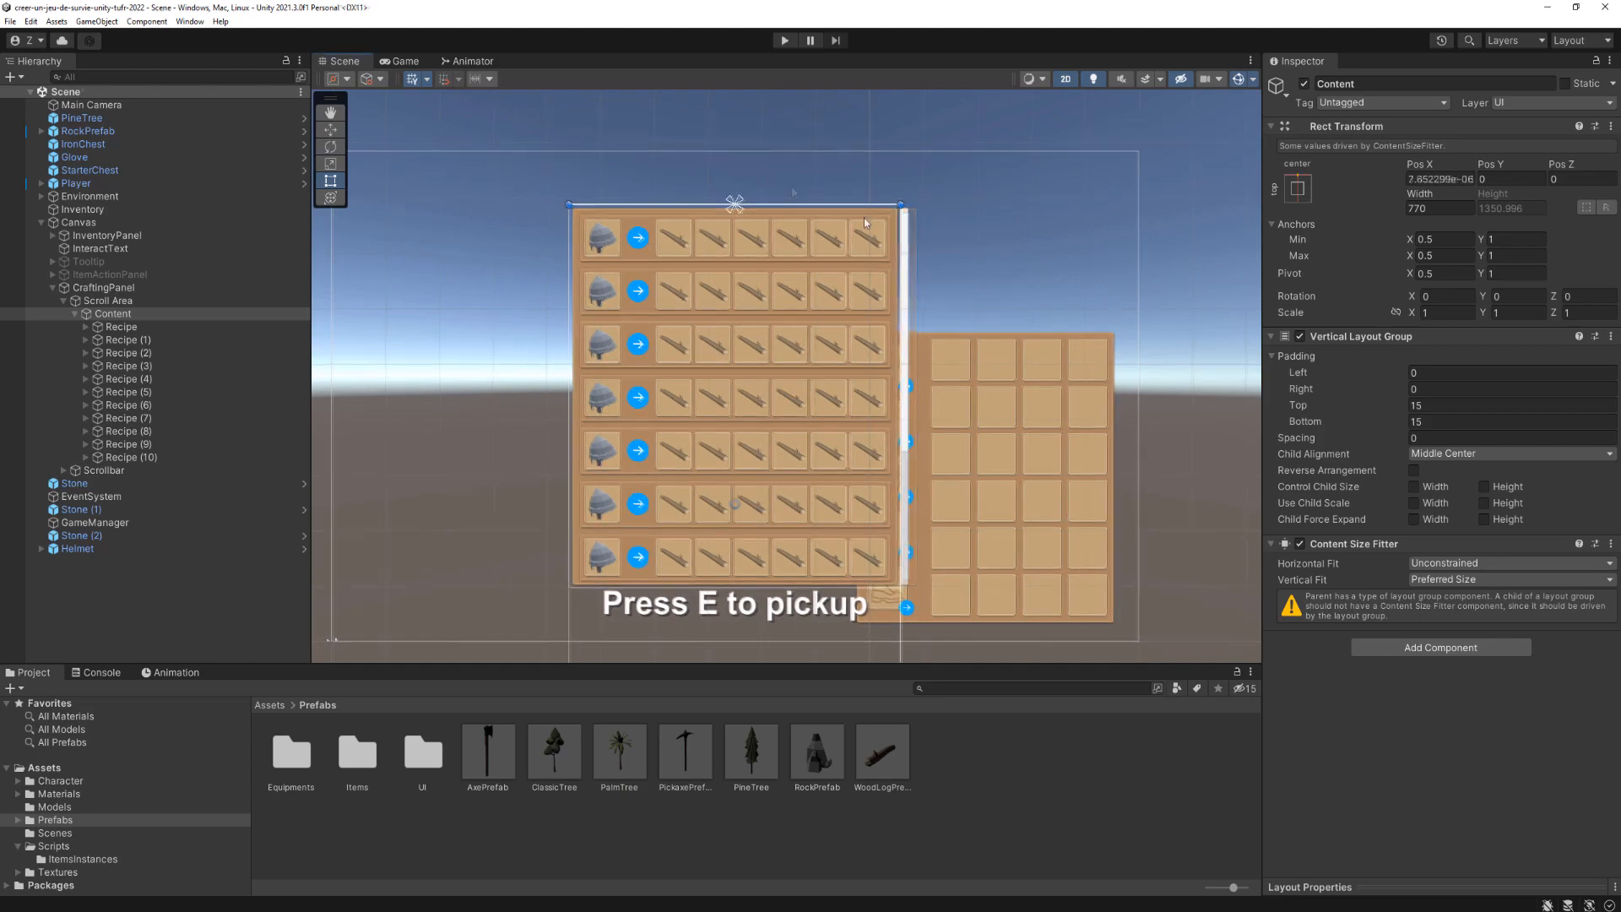
middle_click_drag(887, 281, 880, 265)
scroll(880, 262, "up", 2)
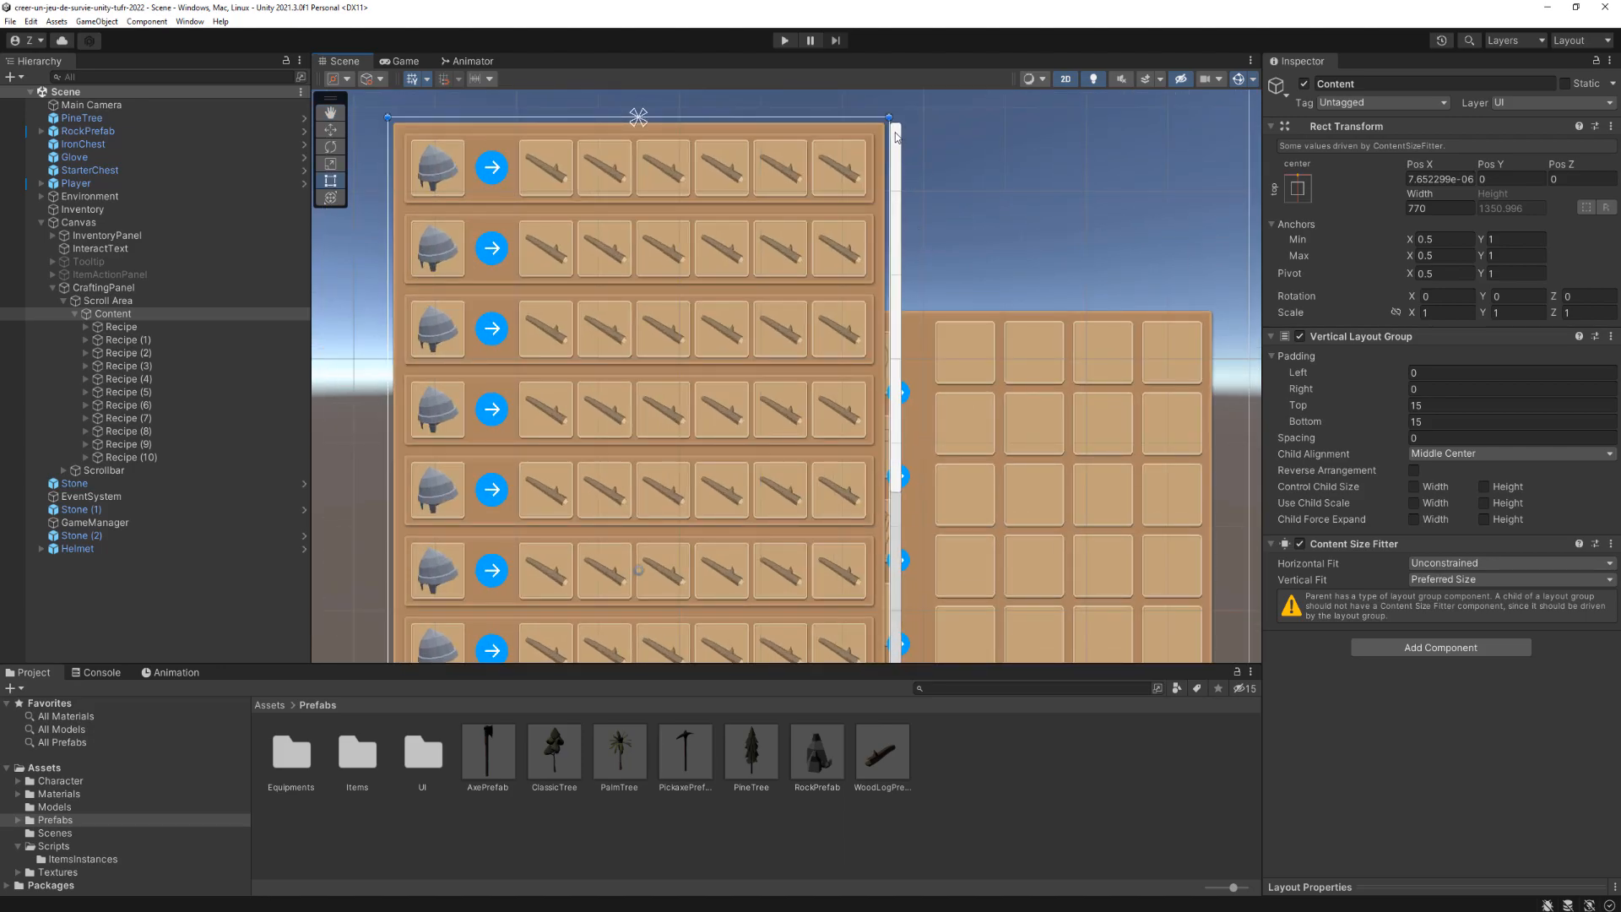
scroll(899, 400, "down", 1)
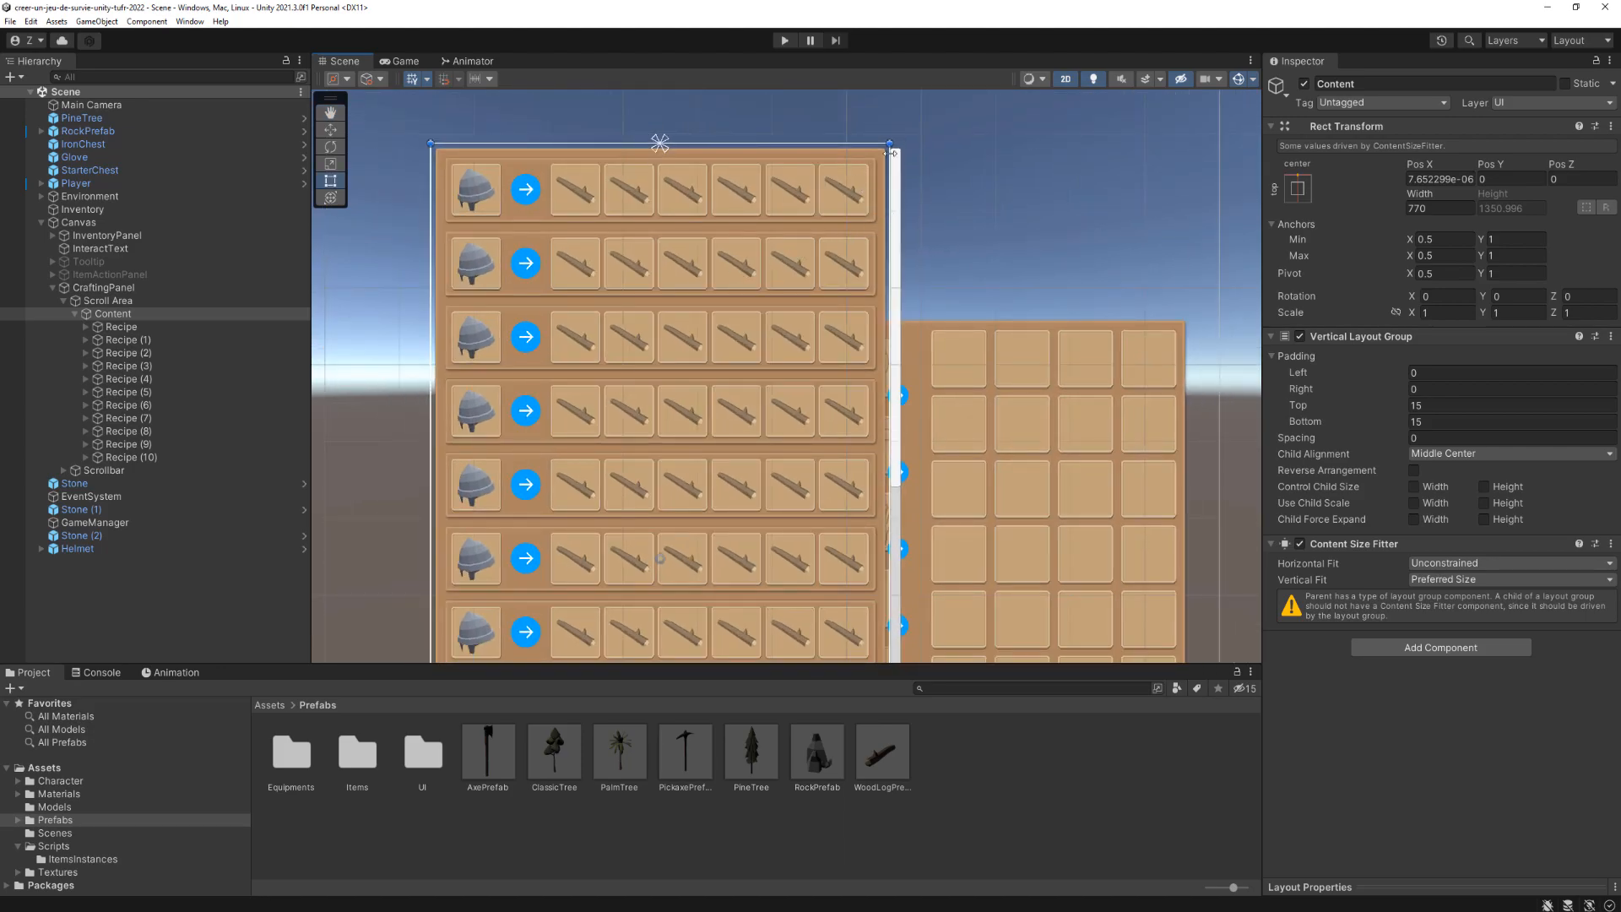
left_click(93, 315)
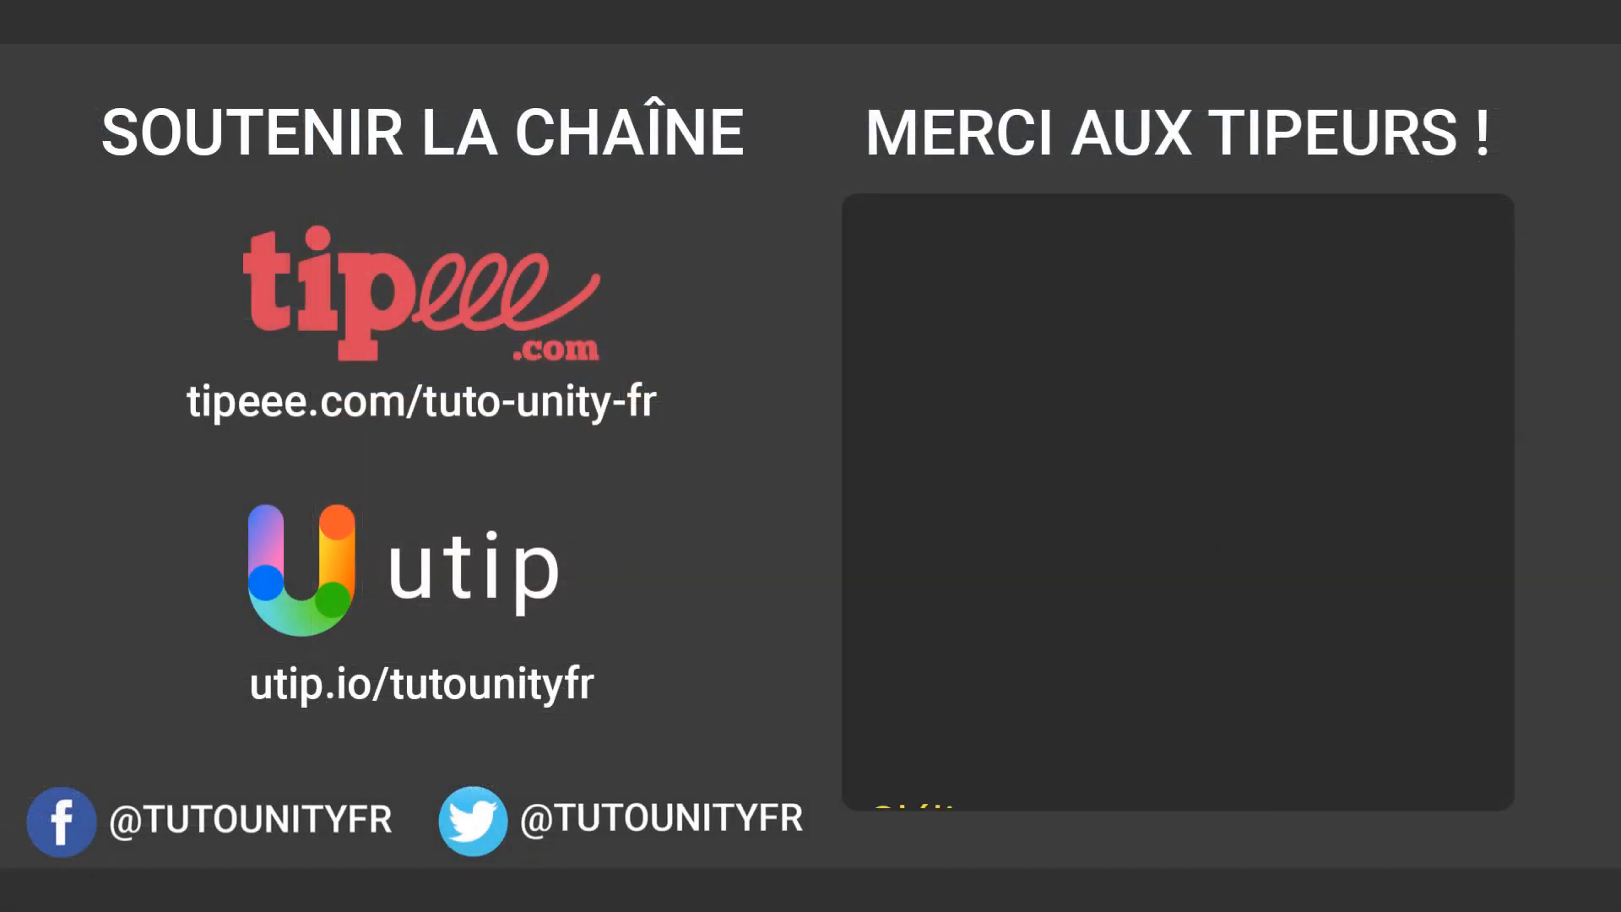